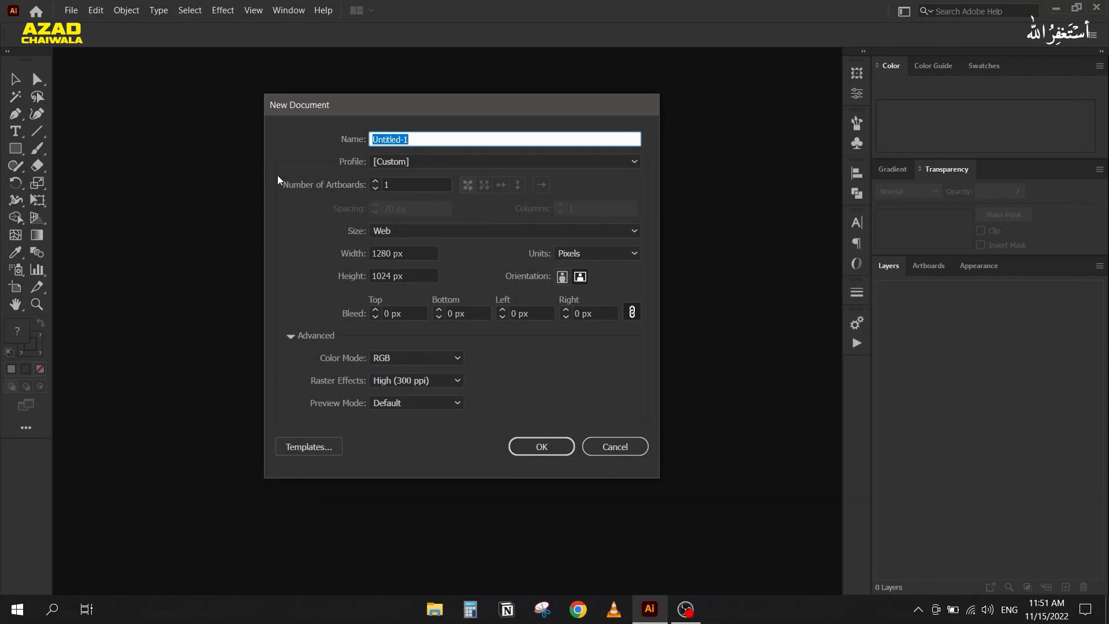
{"action": "left_click", "coordinate": [396, 234]}
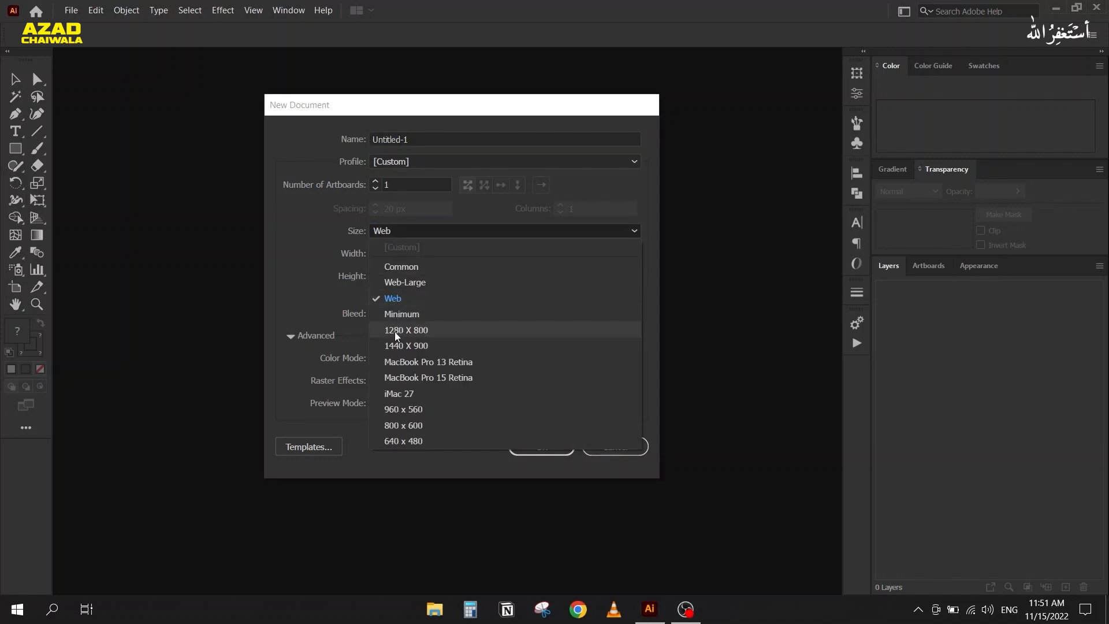
{"action": "left_click", "coordinate": [307, 279]}
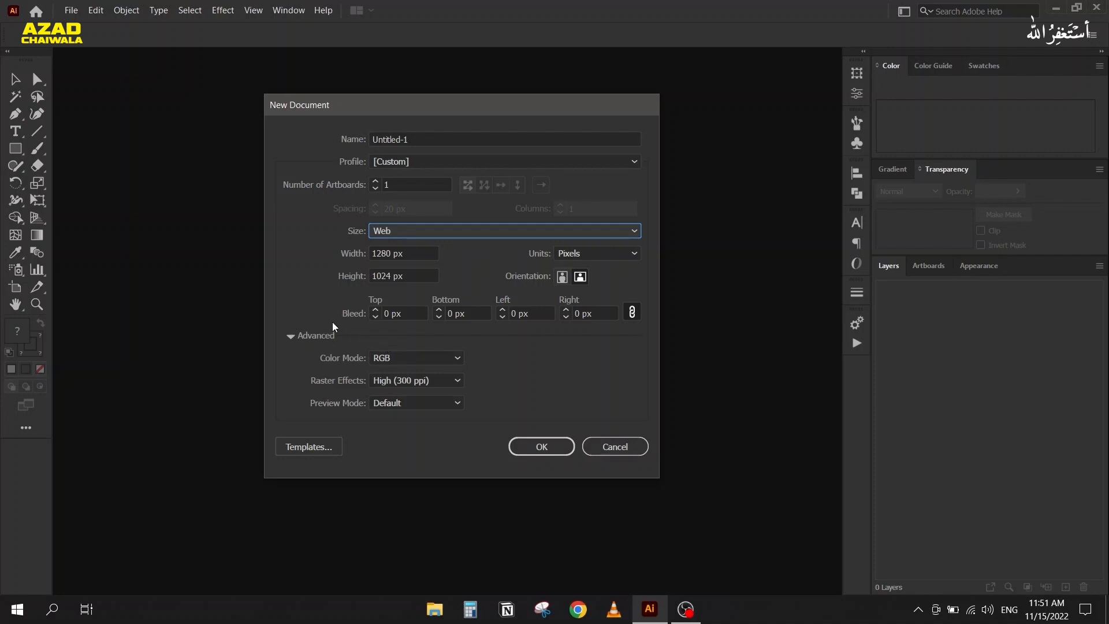
{"action": "left_click", "coordinate": [541, 448]}
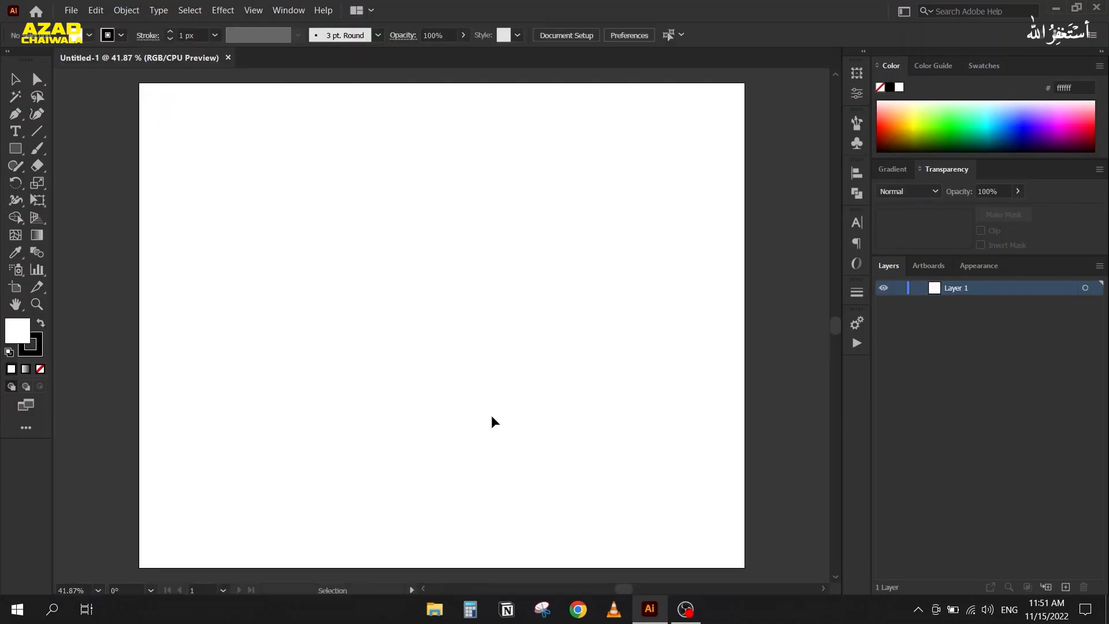
{"action": "left_click", "coordinate": [228, 57]}
Create a new document with the 1280 X 800 size preset.
{"action": "left_click", "coordinate": [80, 10]}
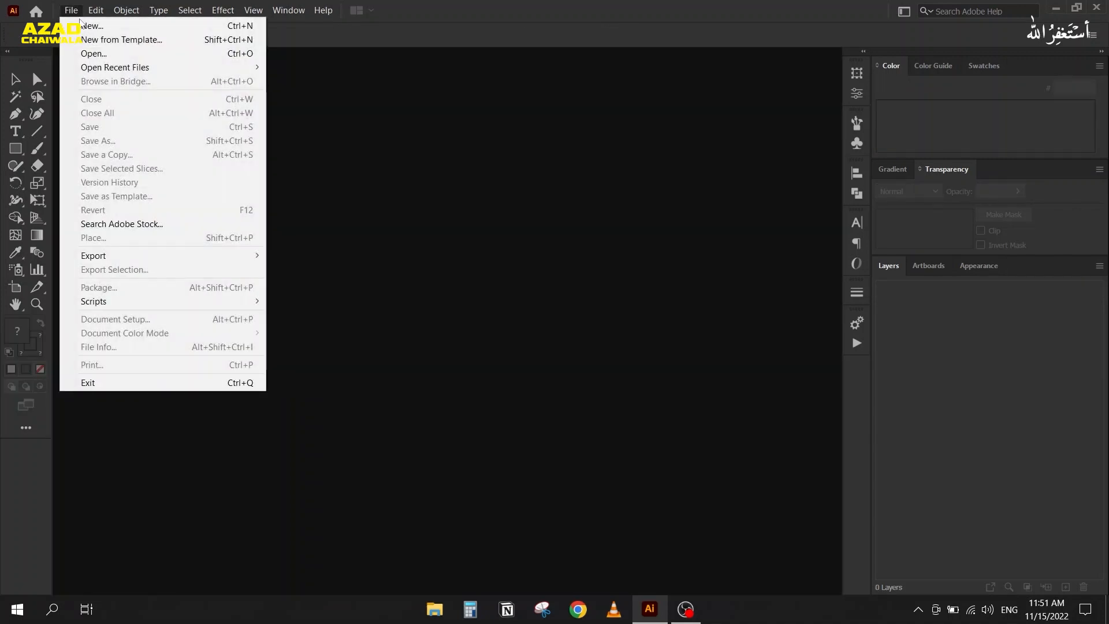
{"action": "left_click", "coordinate": [92, 26]}
{"action": "left_click", "coordinate": [397, 231]}
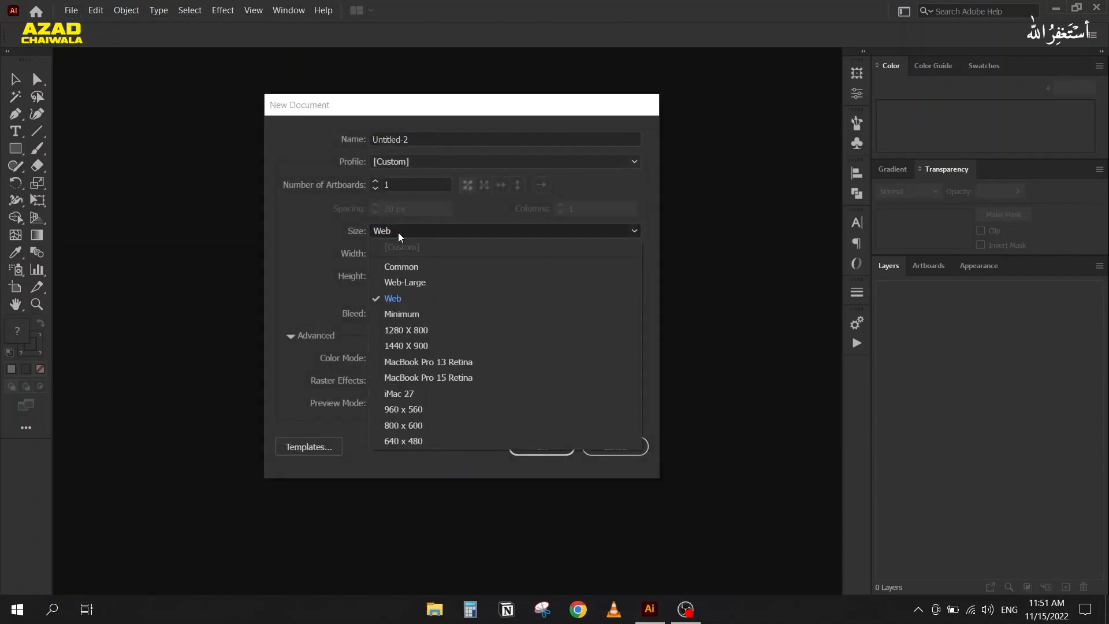
{"action": "left_click", "coordinate": [418, 327]}
{"action": "left_click", "coordinate": [516, 441]}
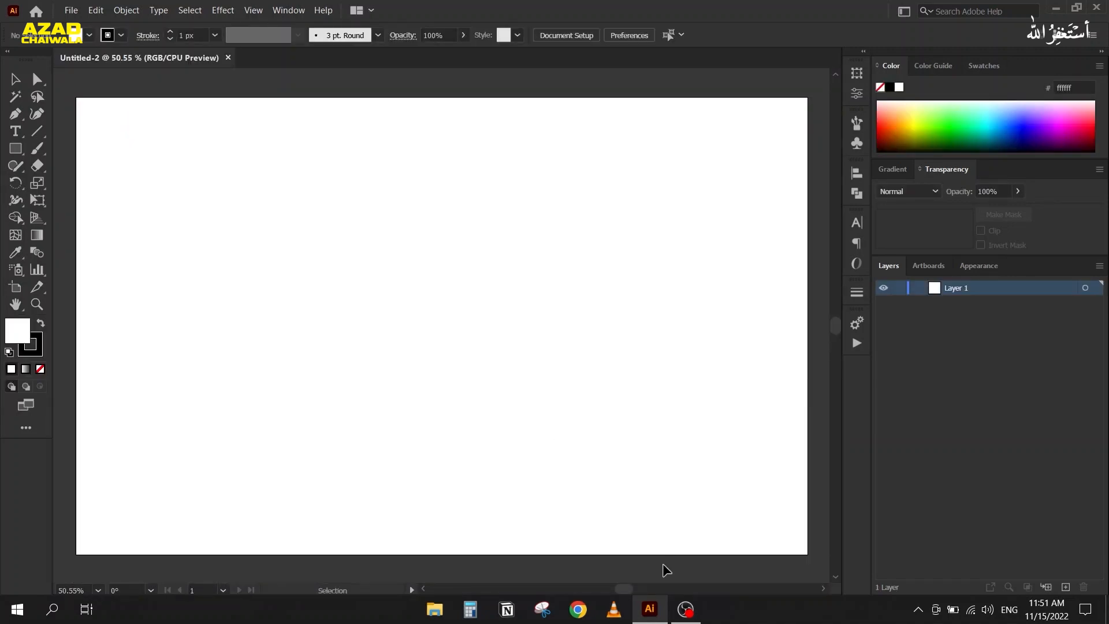
Place the image "1-First Set of logo" from the desktop into the new document.
{"action": "mouse_move", "coordinate": [662, 608]}
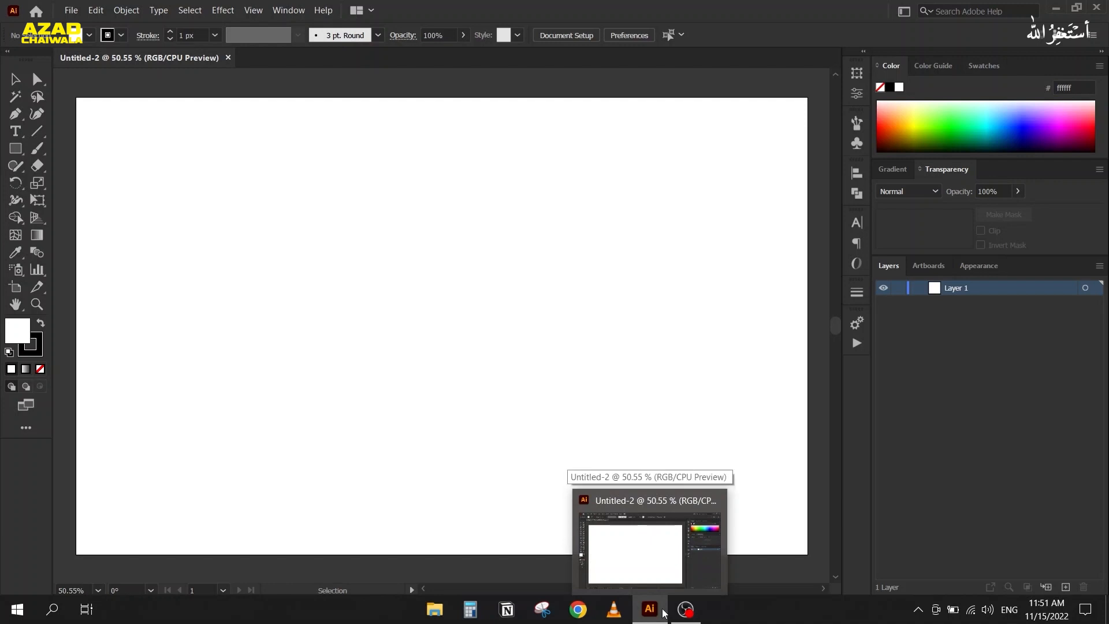
{"action": "left_click", "coordinate": [662, 611]}
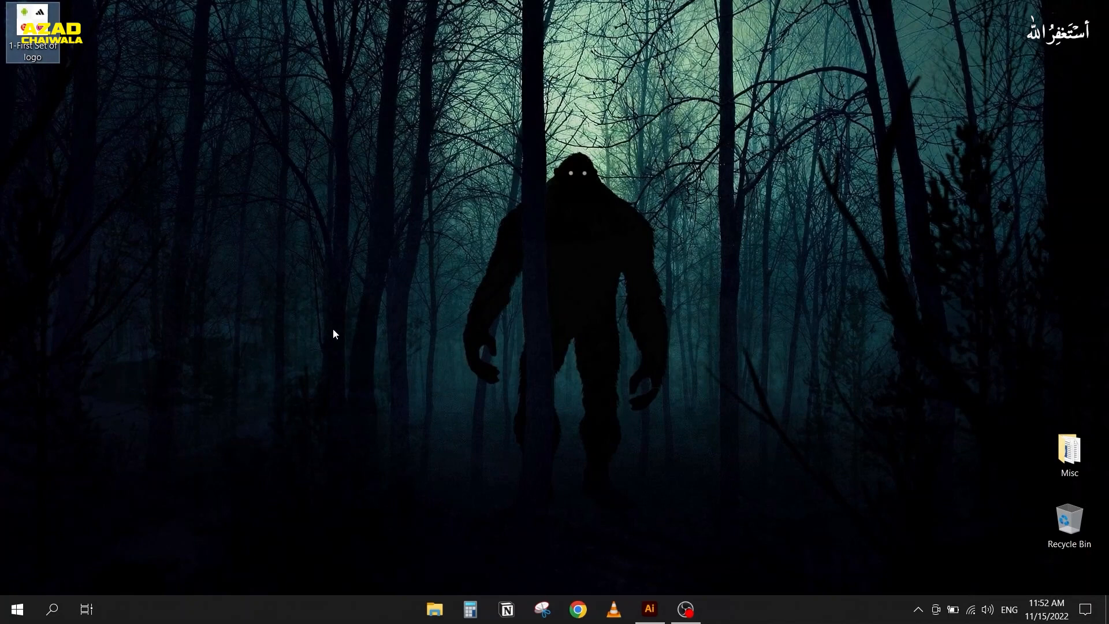
{"action": "left_click_drag", "start_coordinate": [35, 27], "coordinate": [585, 286]}
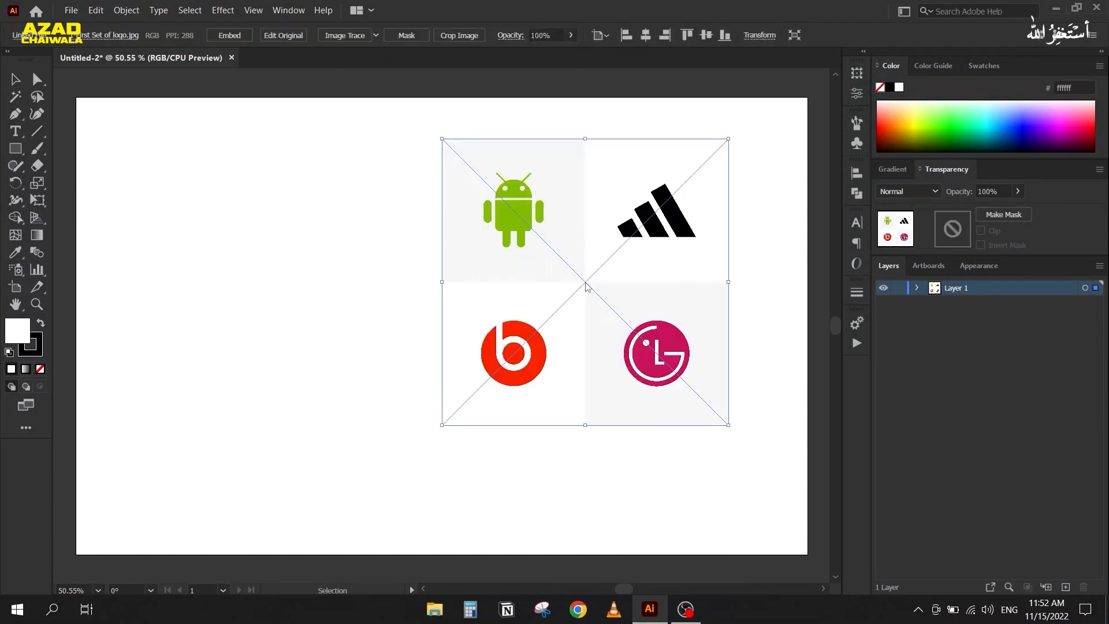
Move the placed logo image just beyond the artboard's right edge and enlarge it to match the artboard's height.
{"action": "scroll", "coordinate": [478, 240], "scroll_direction": "down", "scroll_amount": 1}
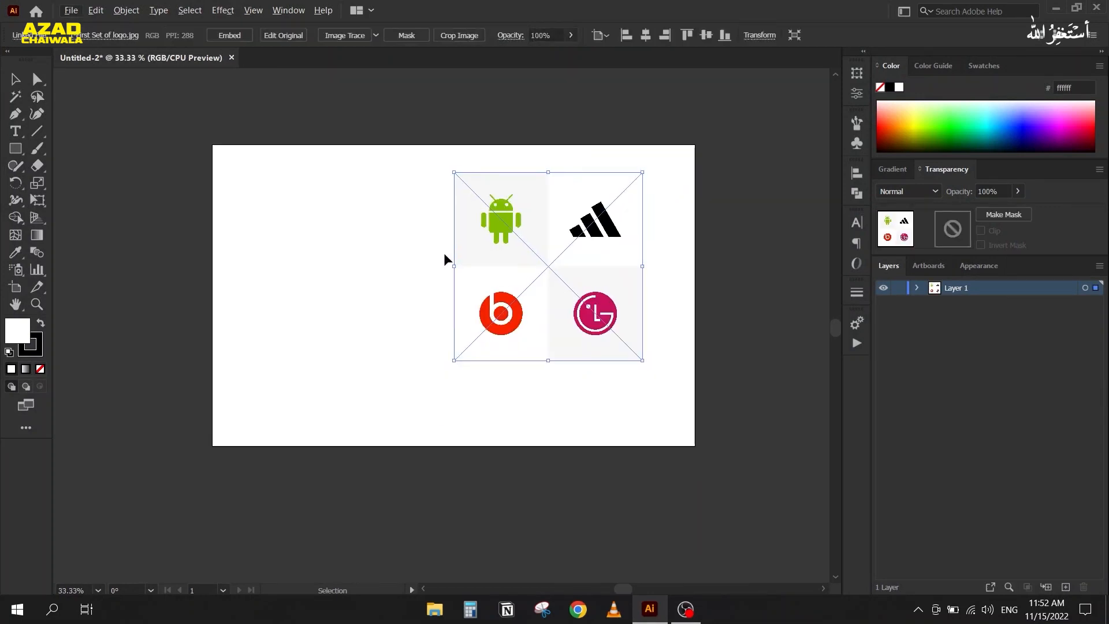
{"action": "left_click_drag", "start_coordinate": [445, 254], "coordinate": [164, 240]}
{"action": "left_click_drag", "start_coordinate": [243, 259], "coordinate": [494, 240]}
{"action": "left_click_drag", "start_coordinate": [612, 318], "coordinate": [727, 480]}
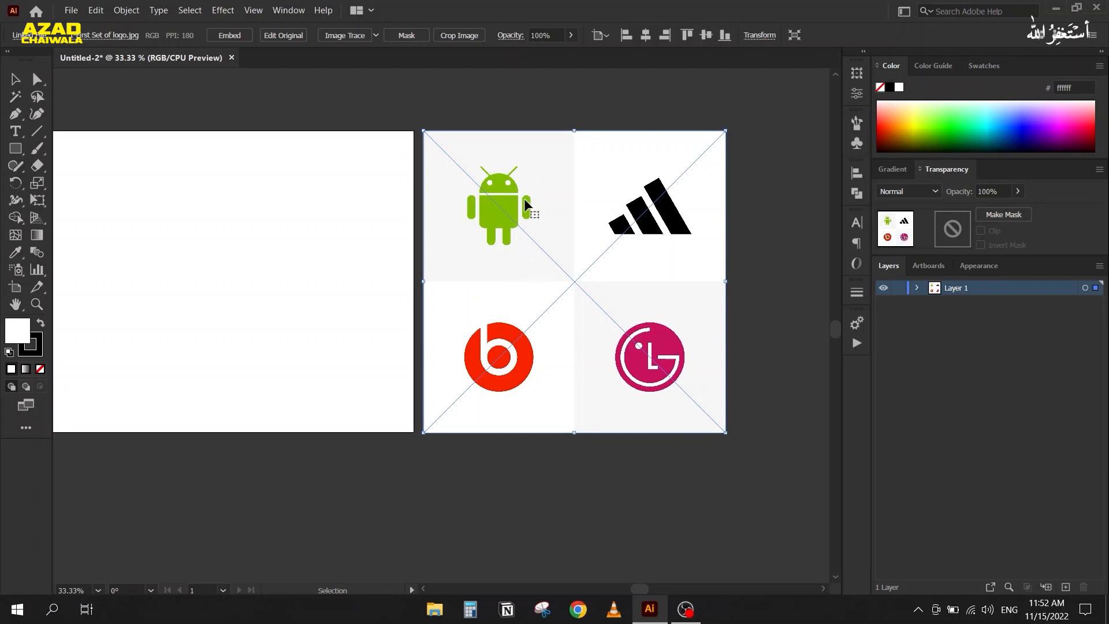
Examine the edge of the green Android logo's head in the placed image at high magnification.
{"action": "scroll", "coordinate": [524, 198], "scroll_direction": "up", "scroll_amount": 5}
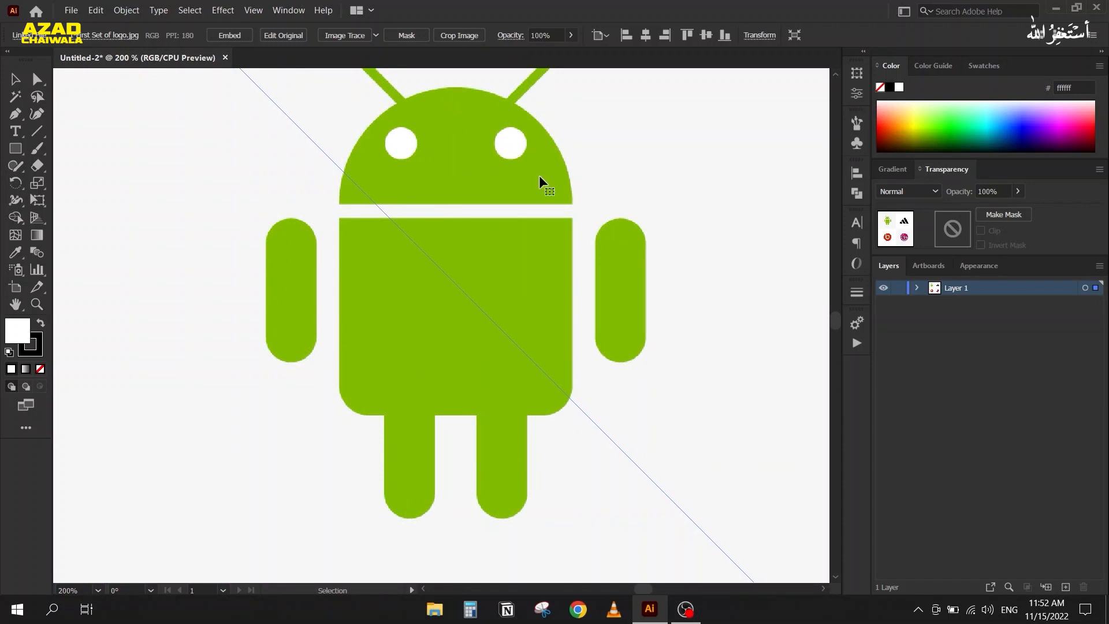
{"action": "scroll", "coordinate": [563, 155], "scroll_direction": "up", "scroll_amount": 4}
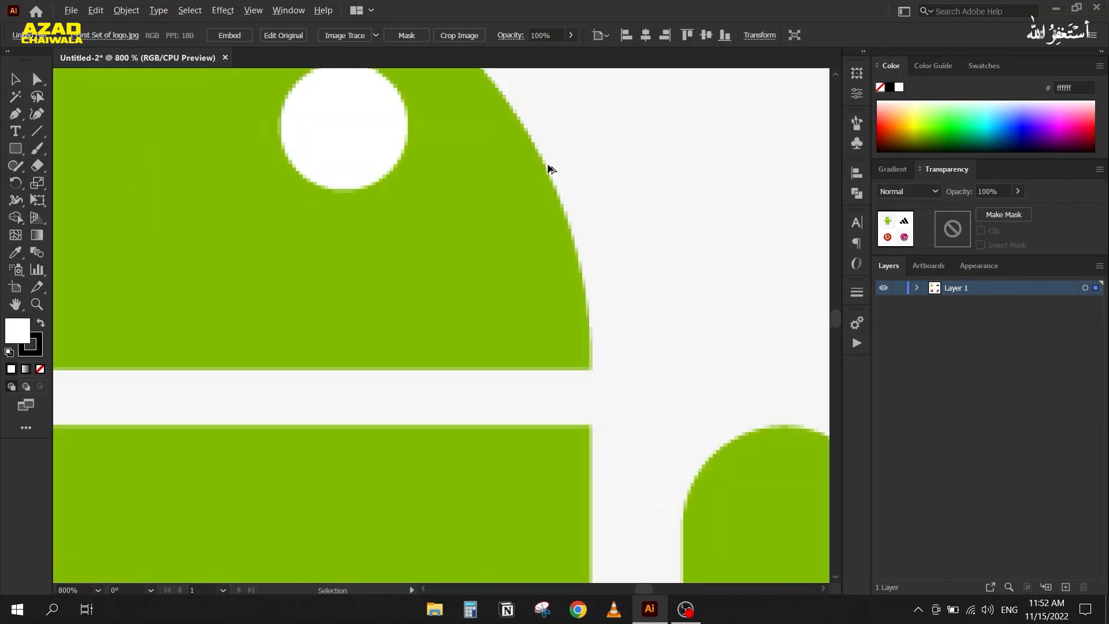
{"action": "scroll", "coordinate": [553, 167], "scroll_direction": "up", "scroll_amount": 5}
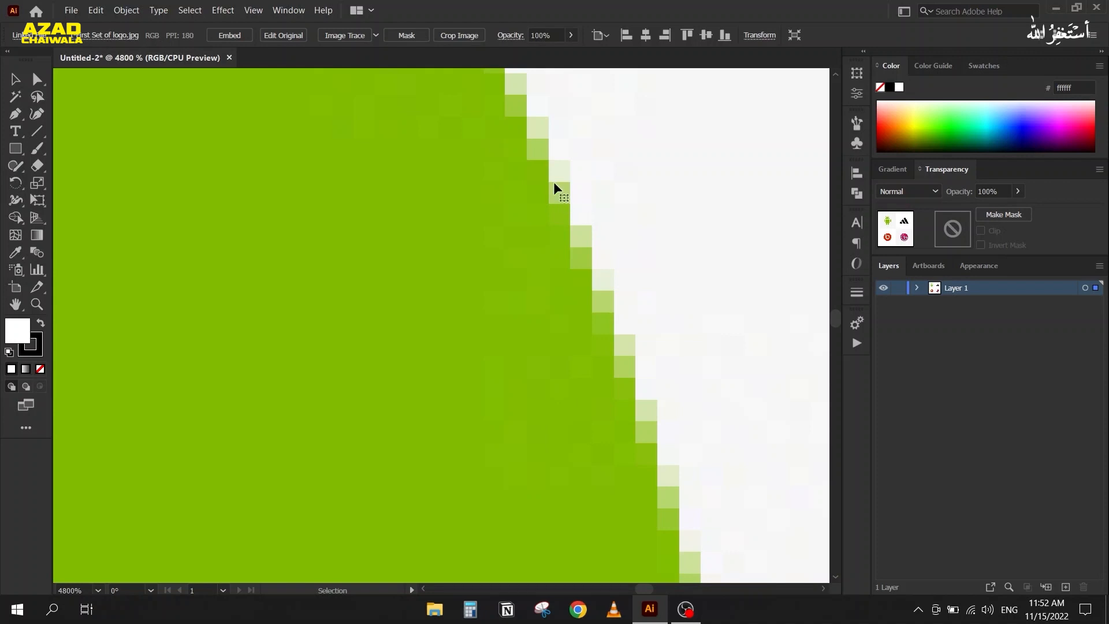
{"action": "key", "text": "space"}
{"action": "left_click_drag", "start_coordinate": [520, 153], "coordinate": [617, 350]}
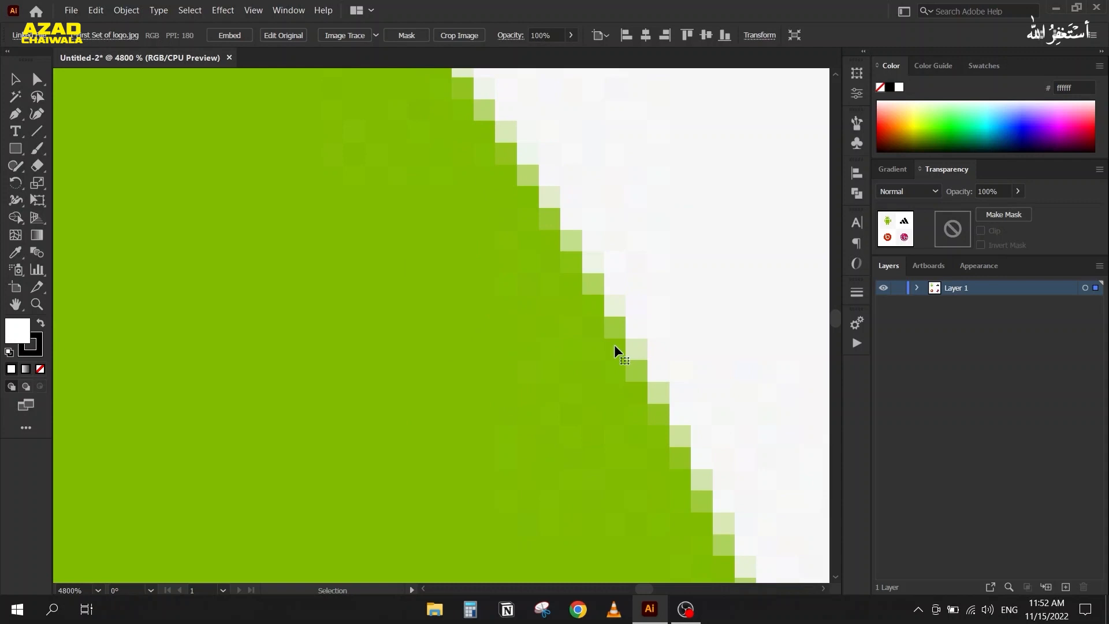
{"action": "scroll", "coordinate": [518, 258], "scroll_direction": "down", "scroll_amount": 10}
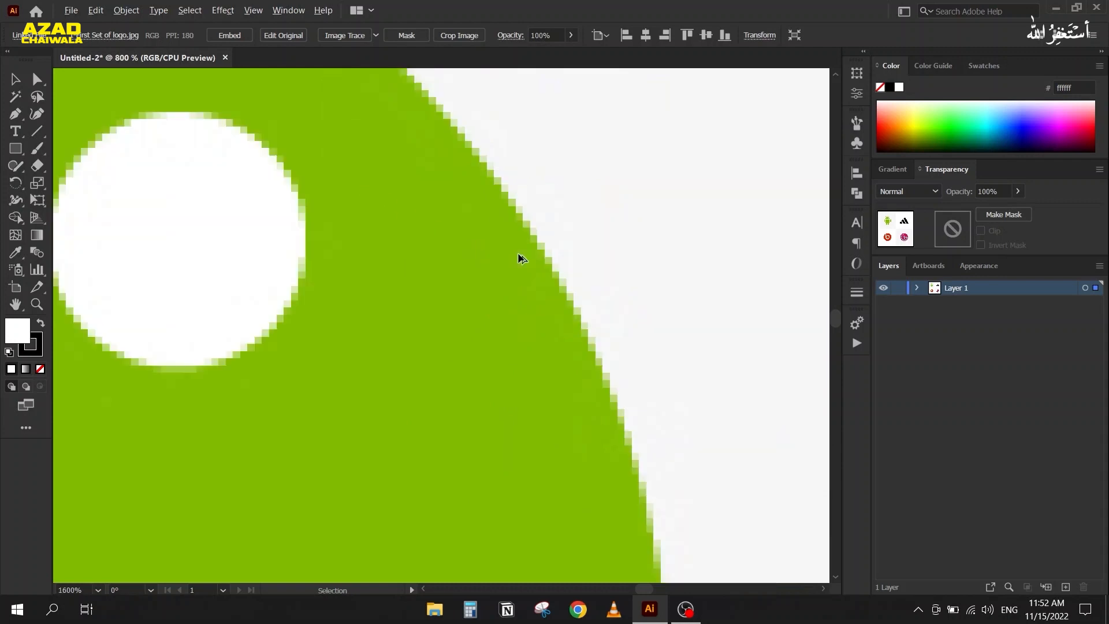
{"action": "scroll", "coordinate": [518, 258], "scroll_direction": "down", "scroll_amount": 5}
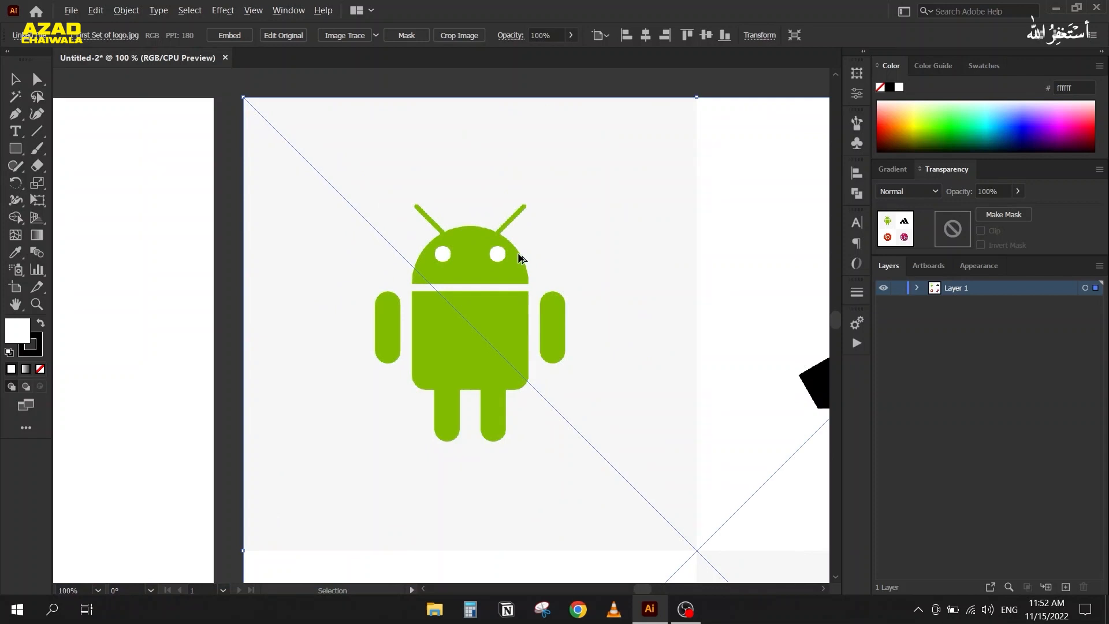
Draw a circle about 541 px in diameter on the blank artboard with the Ellipse tool.
{"action": "scroll", "coordinate": [426, 227], "scroll_direction": "up", "scroll_amount": 1}
{"action": "left_click_drag", "start_coordinate": [15, 149], "coordinate": [78, 185]}
{"action": "left_click_drag", "start_coordinate": [253, 150], "coordinate": [437, 355]}
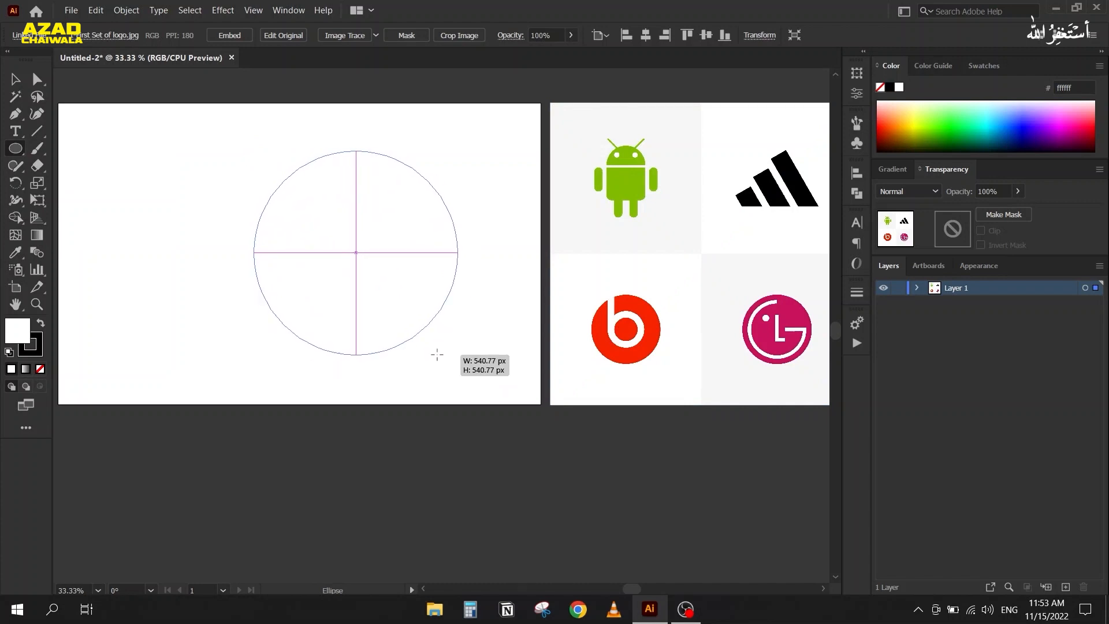
{"action": "left_click_drag", "start_coordinate": [437, 354], "coordinate": [437, 355]}
Remove the circle's stroke and fill it with the blue-violet colour 4400ce.
{"action": "left_click", "coordinate": [38, 341]}
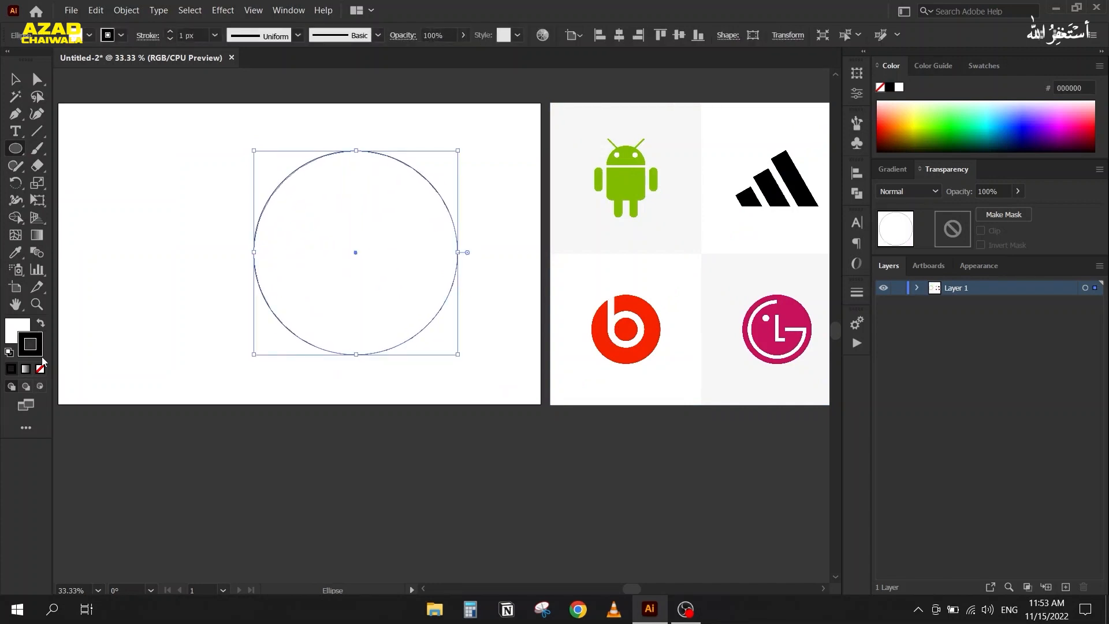
{"action": "left_click", "coordinate": [41, 368]}
{"action": "key", "text": "x"}
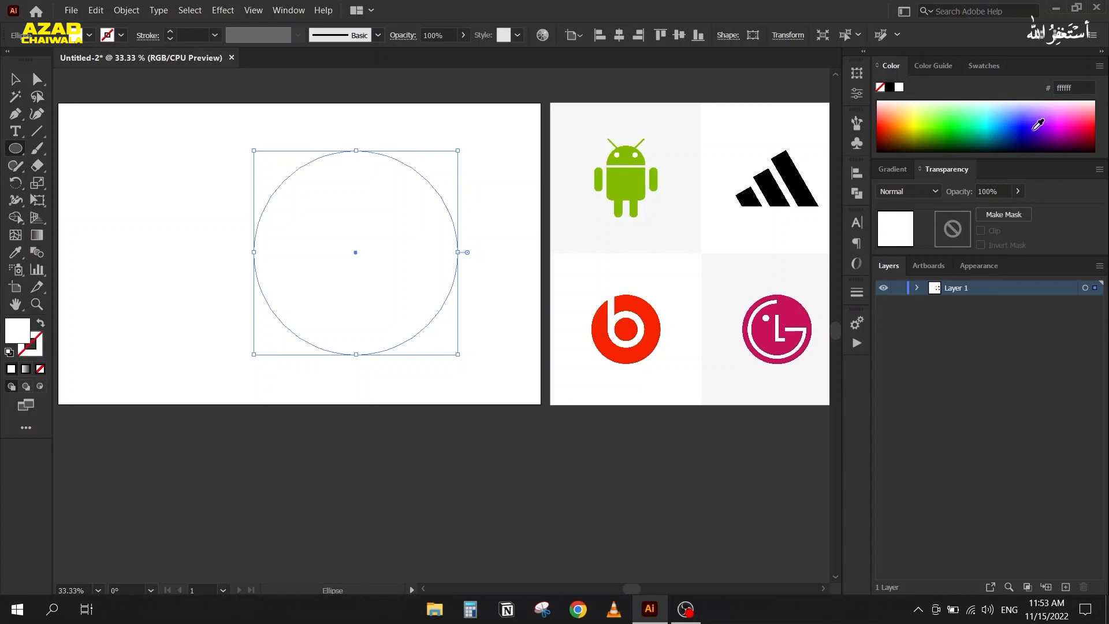
{"action": "left_click", "coordinate": [1038, 124]}
{"action": "left_click", "coordinate": [15, 79]}
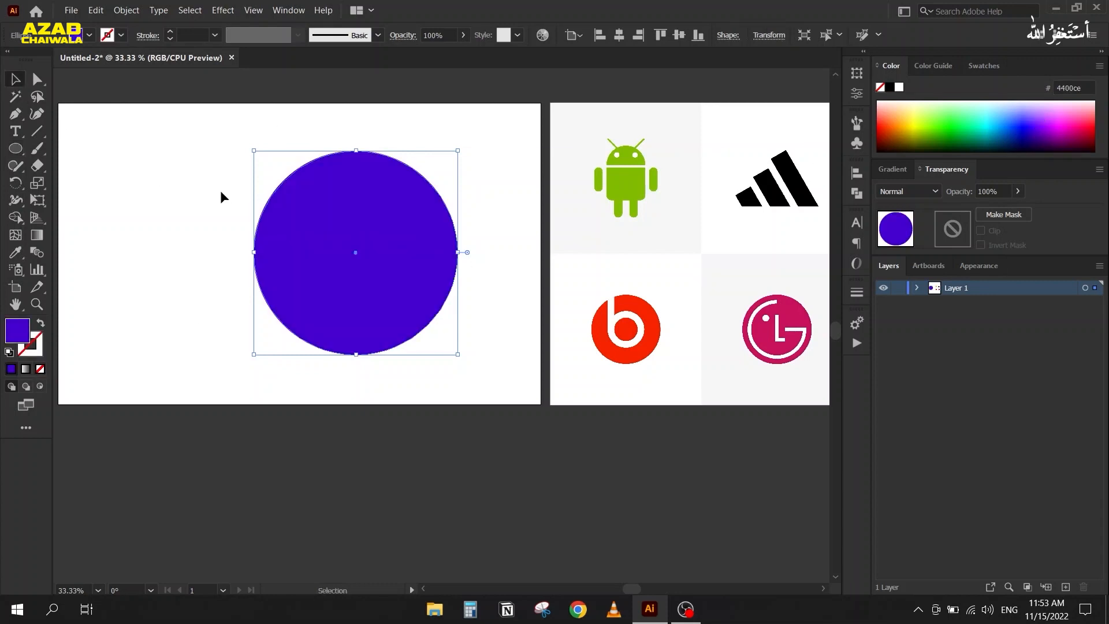
Examine the upper-right edge of the blue-violet circle at very high magnification.
{"action": "left_click", "coordinate": [220, 192]}
{"action": "scroll", "coordinate": [426, 185], "scroll_direction": "up", "scroll_amount": 6}
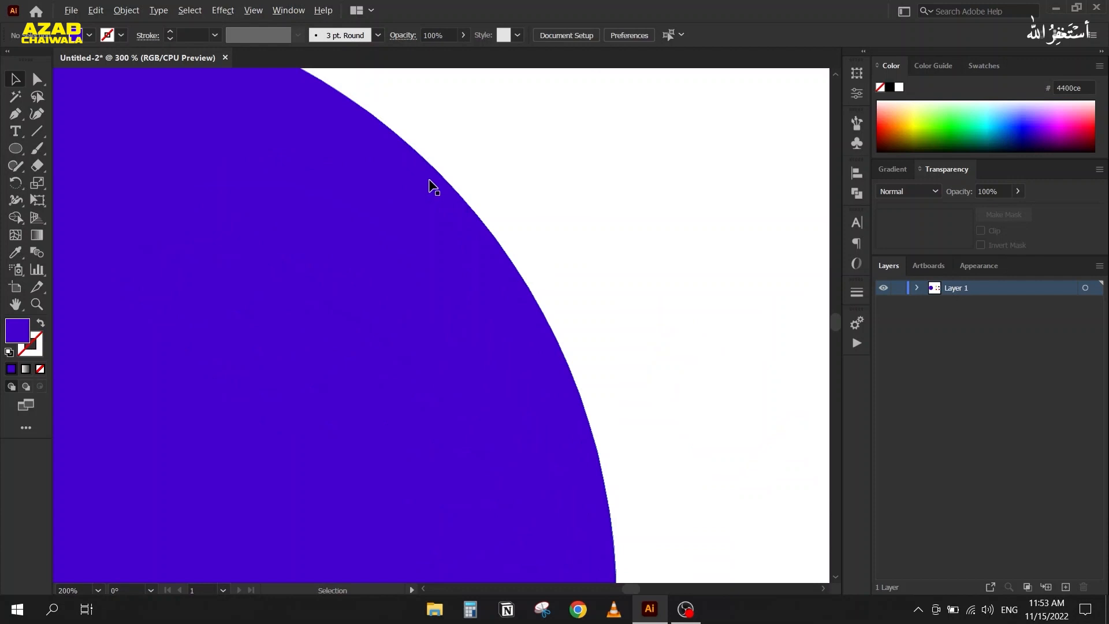
{"action": "scroll", "coordinate": [430, 184], "scroll_direction": "up", "scroll_amount": 3}
{"action": "scroll", "coordinate": [508, 233], "scroll_direction": "up", "scroll_amount": 6}
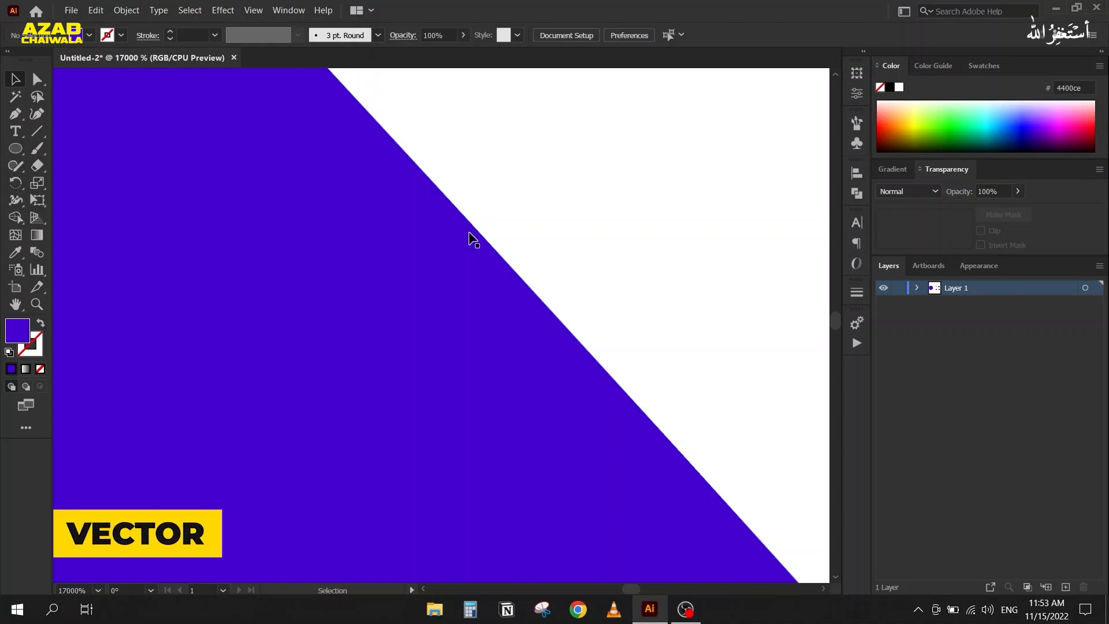
{"action": "scroll", "coordinate": [469, 236], "scroll_direction": "down", "scroll_amount": 5}
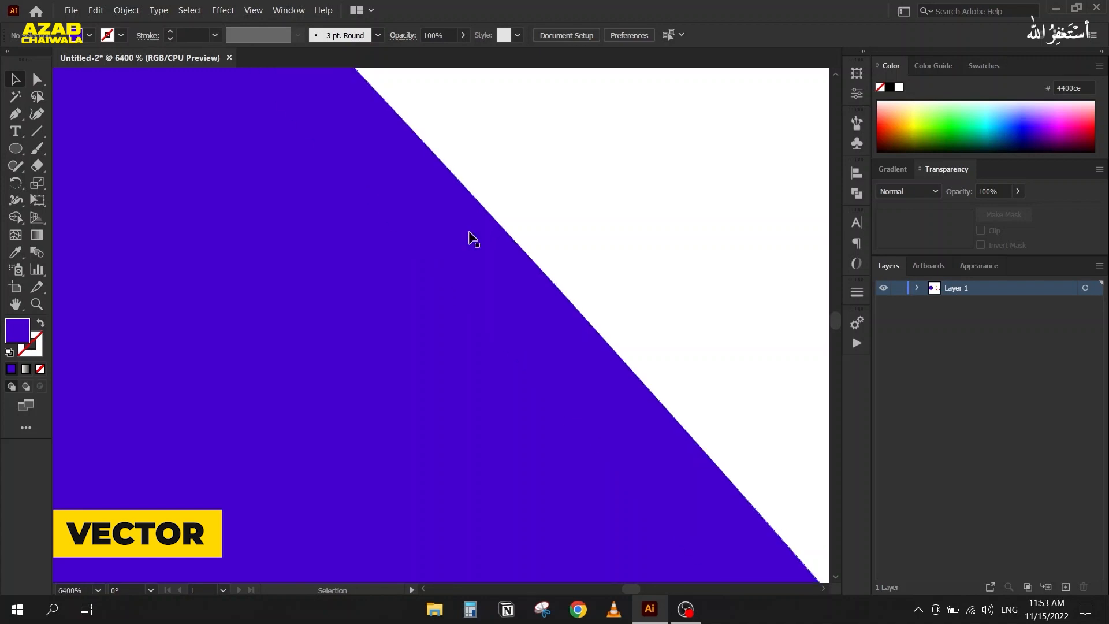
{"action": "scroll", "coordinate": [469, 237], "scroll_direction": "down", "scroll_amount": 3}
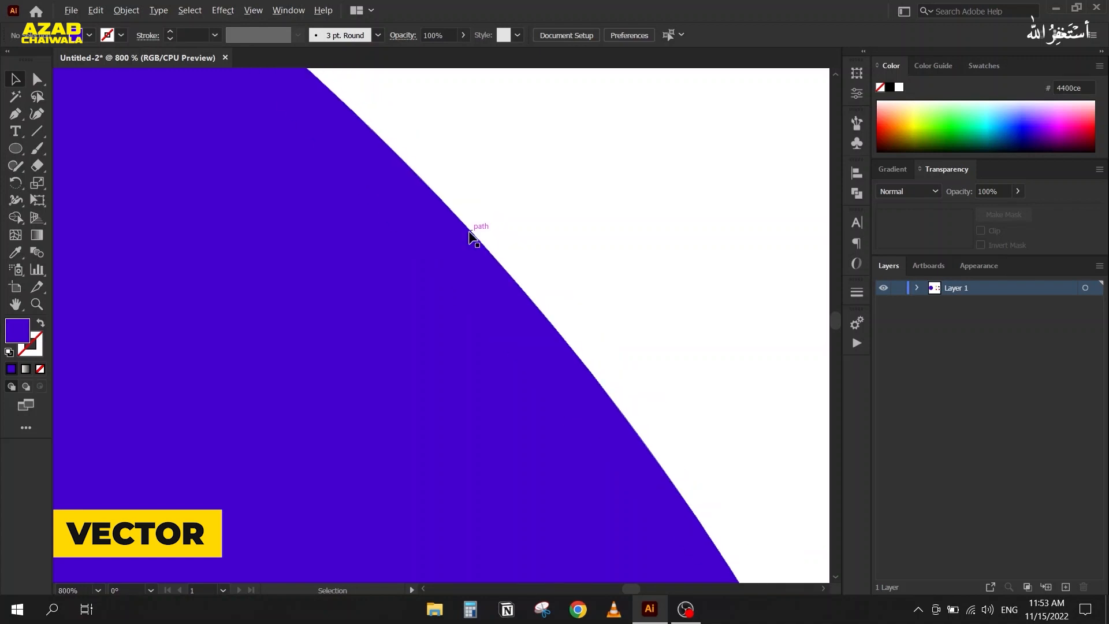
{"action": "scroll", "coordinate": [468, 237], "scroll_direction": "down", "scroll_amount": 8}
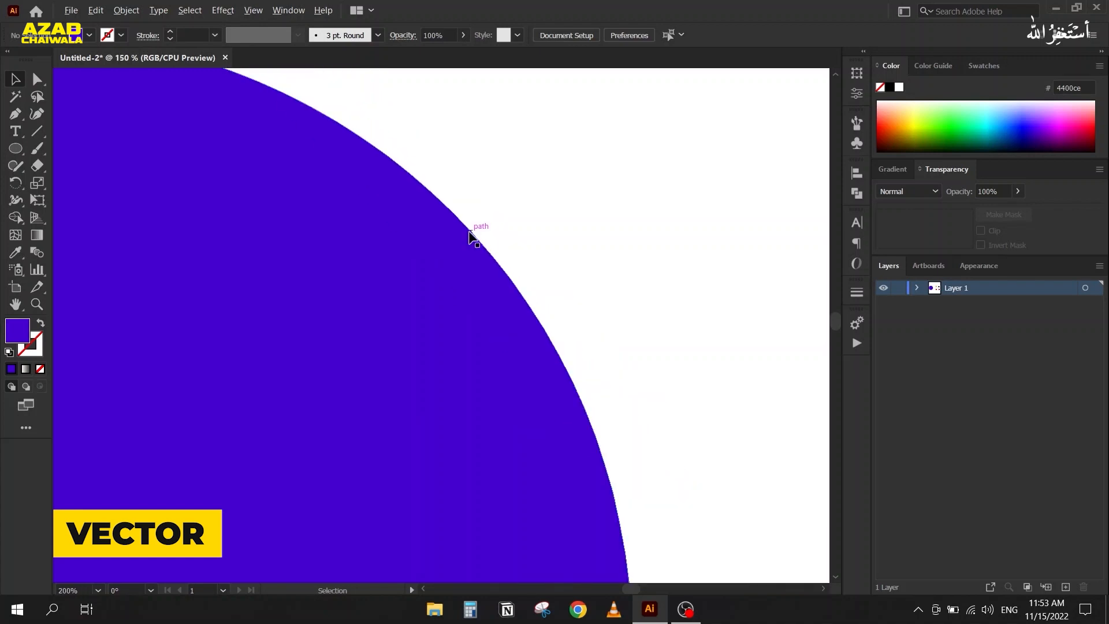
Delete the blue-violet circle from the artboard.
{"action": "left_click_drag", "start_coordinate": [472, 230], "coordinate": [391, 214]}
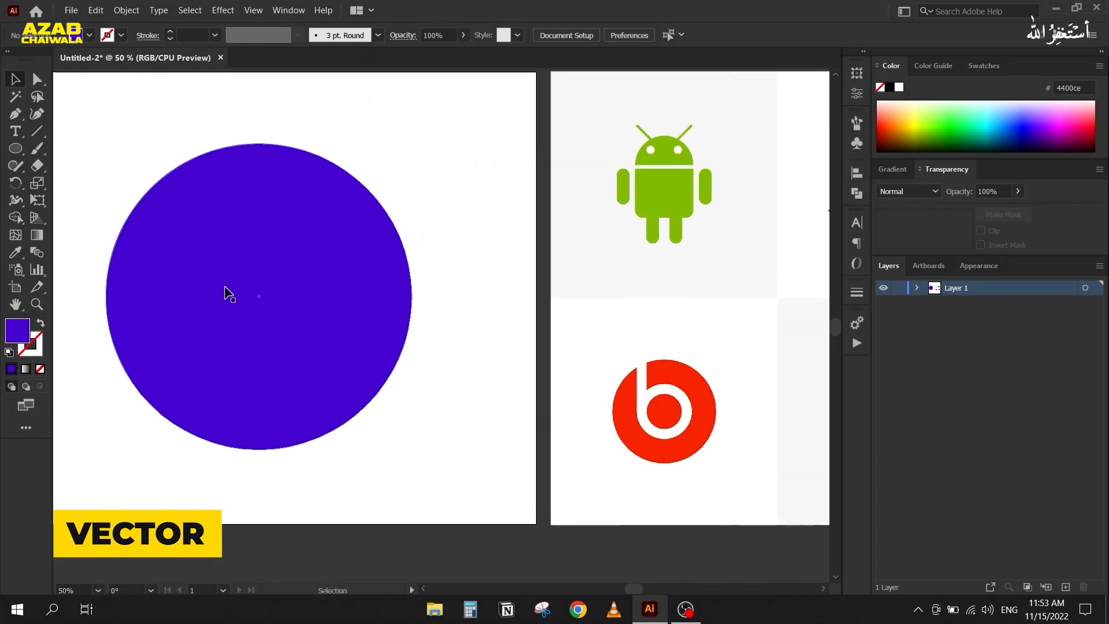
{"action": "left_click", "coordinate": [234, 292]}
{"action": "key", "text": "Delete"}
Examine the rounded edge of the Android logo's arm in the placed image at high magnification.
{"action": "left_click", "coordinate": [647, 214]}
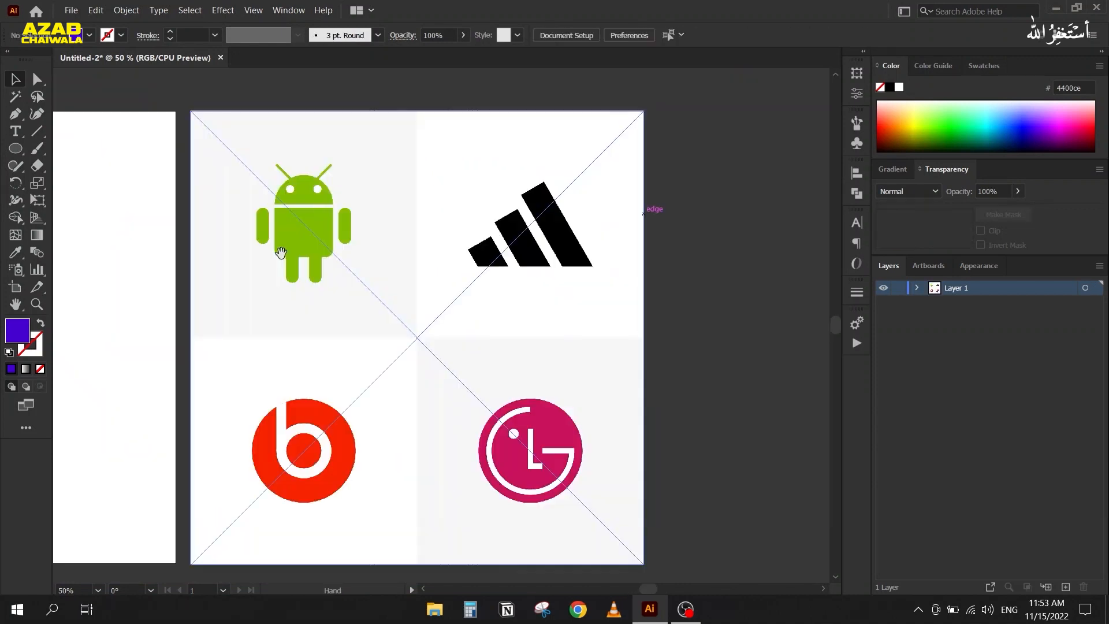
{"action": "scroll", "coordinate": [326, 225], "scroll_direction": "up", "scroll_amount": 5}
{"action": "scroll", "coordinate": [421, 186], "scroll_direction": "up", "scroll_amount": 5}
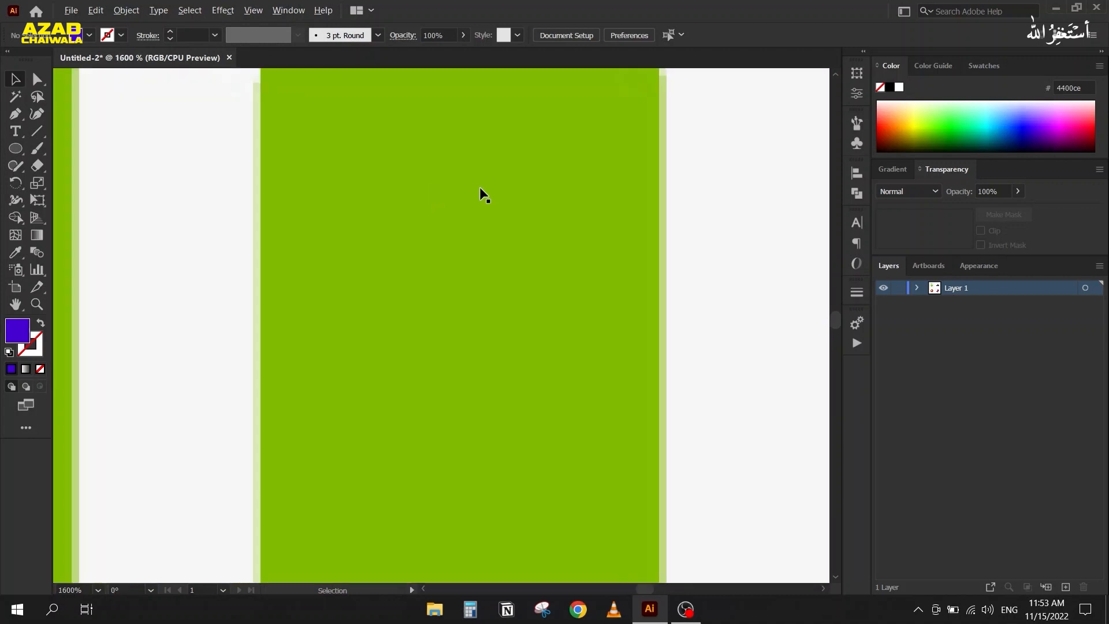
{"action": "left_click_drag", "start_coordinate": [610, 215], "coordinate": [578, 406]}
{"action": "scroll", "coordinate": [576, 161], "scroll_direction": "up", "scroll_amount": 2}
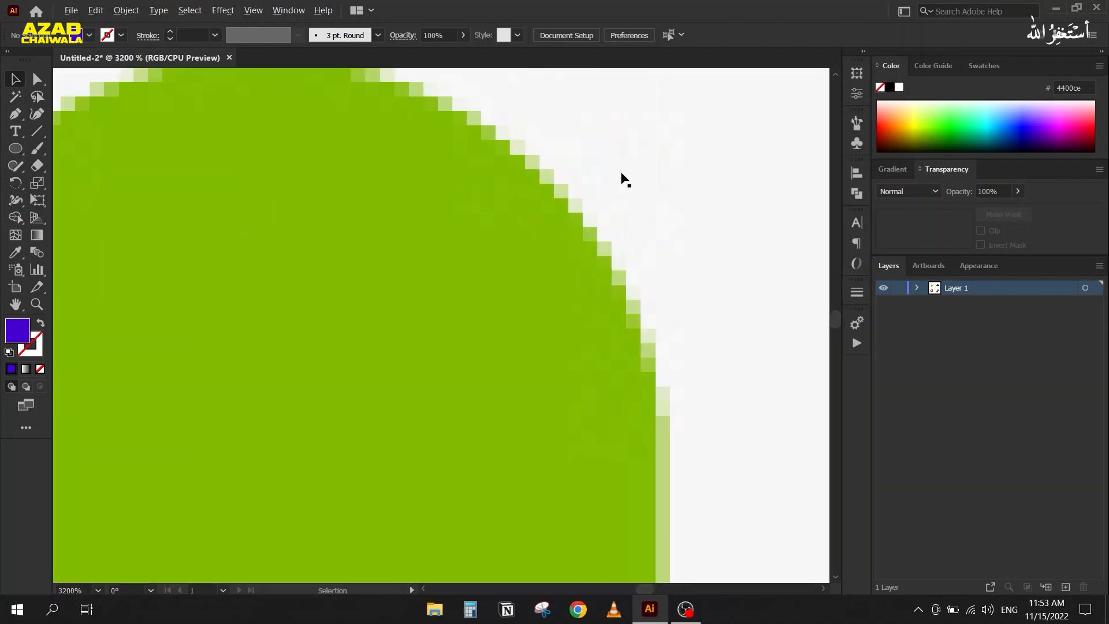
{"action": "left_click", "coordinate": [560, 189]}
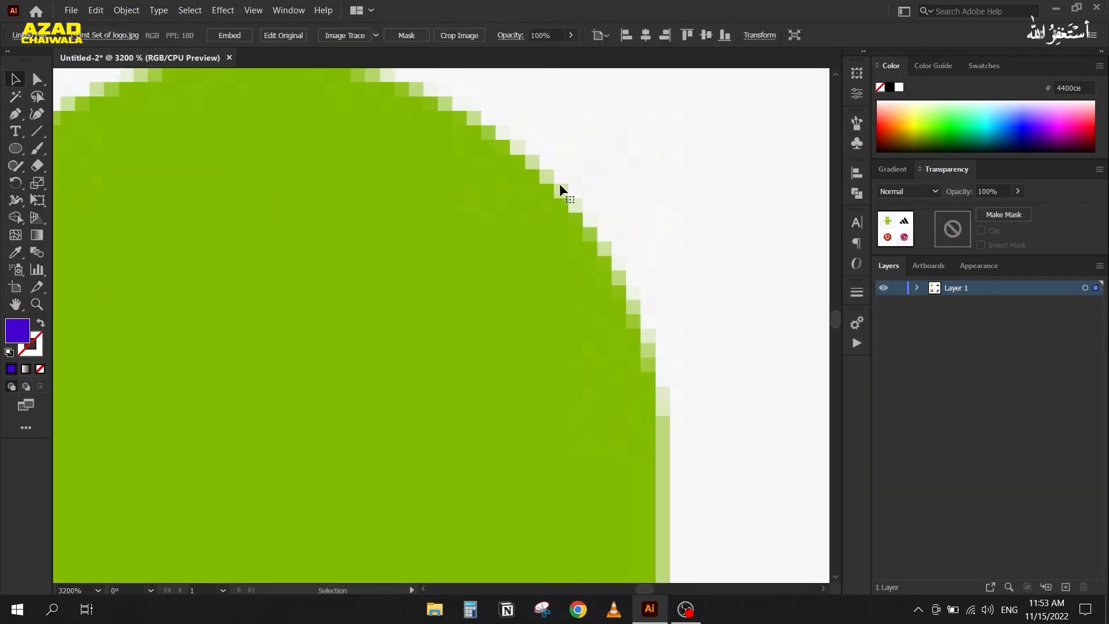
{"action": "key", "text": "alt"}
{"action": "scroll", "coordinate": [594, 218], "scroll_direction": "down", "scroll_amount": 5}
{"action": "scroll", "coordinate": [482, 289], "scroll_direction": "down", "scroll_amount": 6}
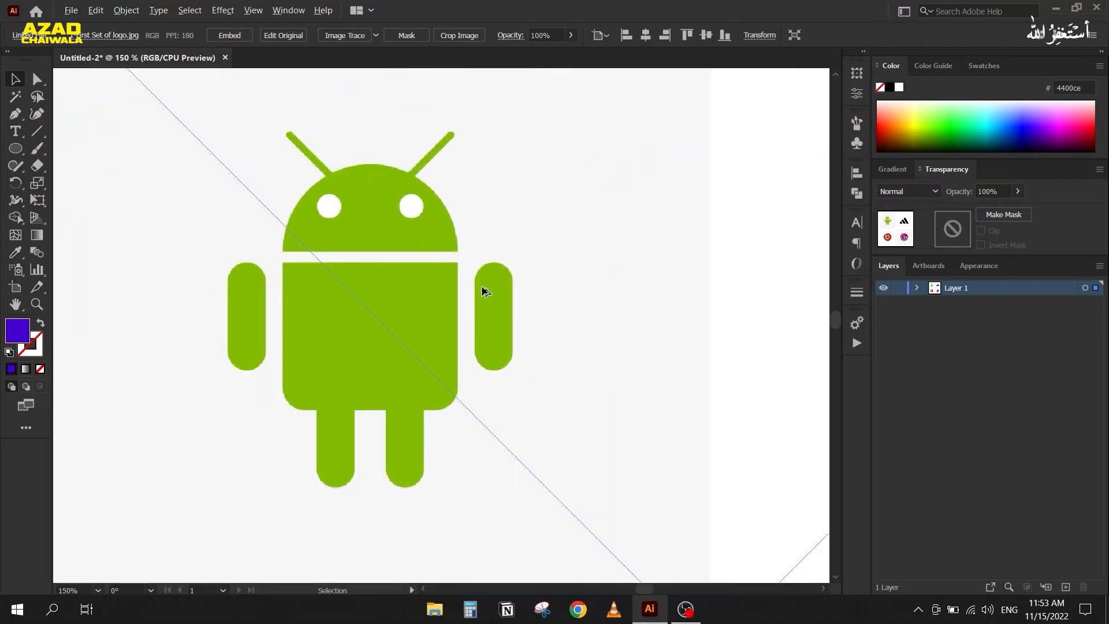
Reselect the placed logo image and check its colour mode and PPI resolution.
{"action": "left_click_drag", "start_coordinate": [425, 302], "coordinate": [326, 226]}
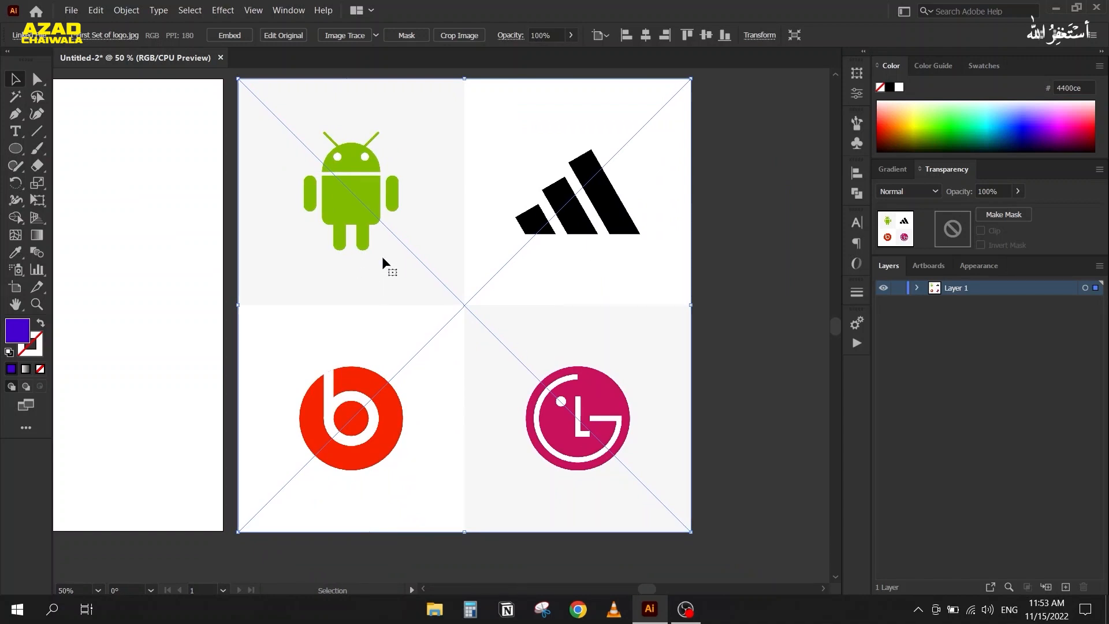
{"action": "left_click", "coordinate": [788, 187]}
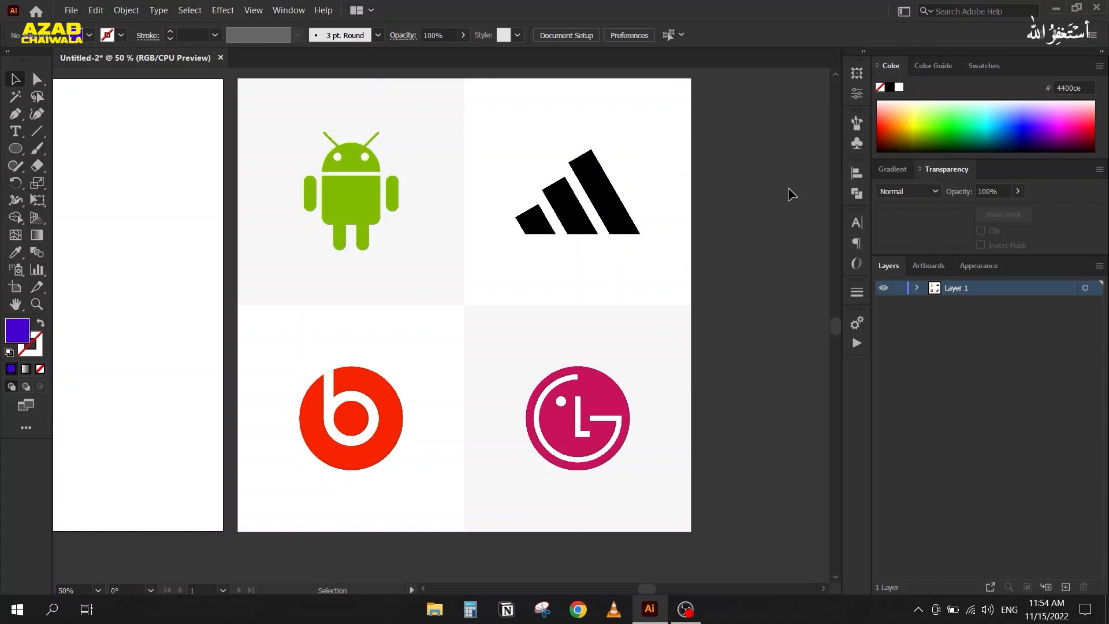
{"action": "left_click", "coordinate": [497, 209]}
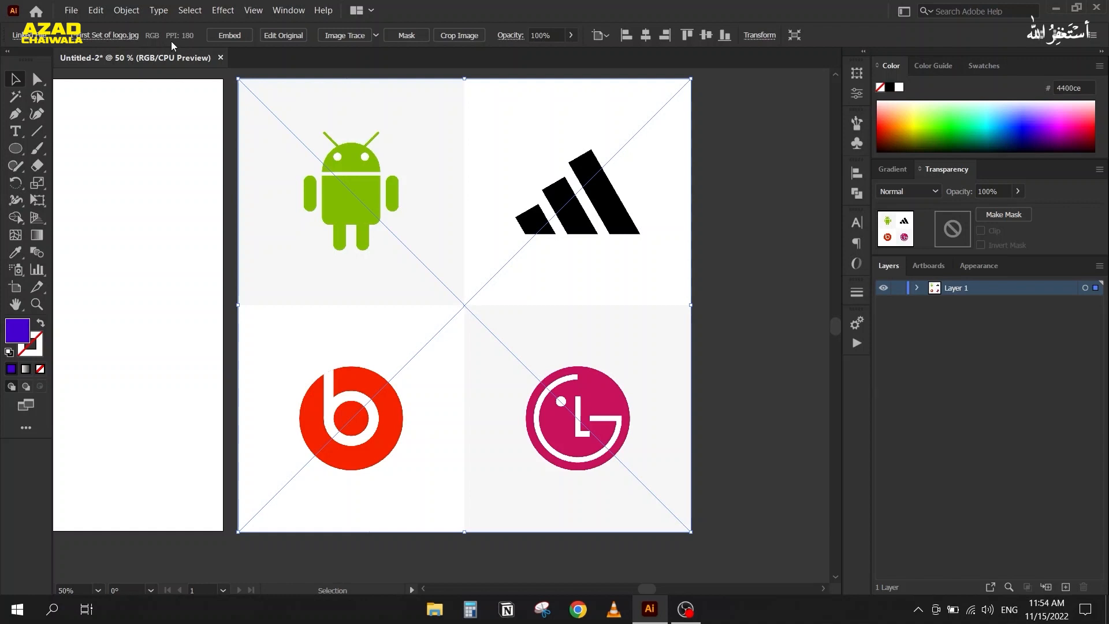
Examine the right edge of the Android logo's head in the linked image at very high magnification.
{"action": "scroll", "coordinate": [373, 159], "scroll_direction": "up", "scroll_amount": 10}
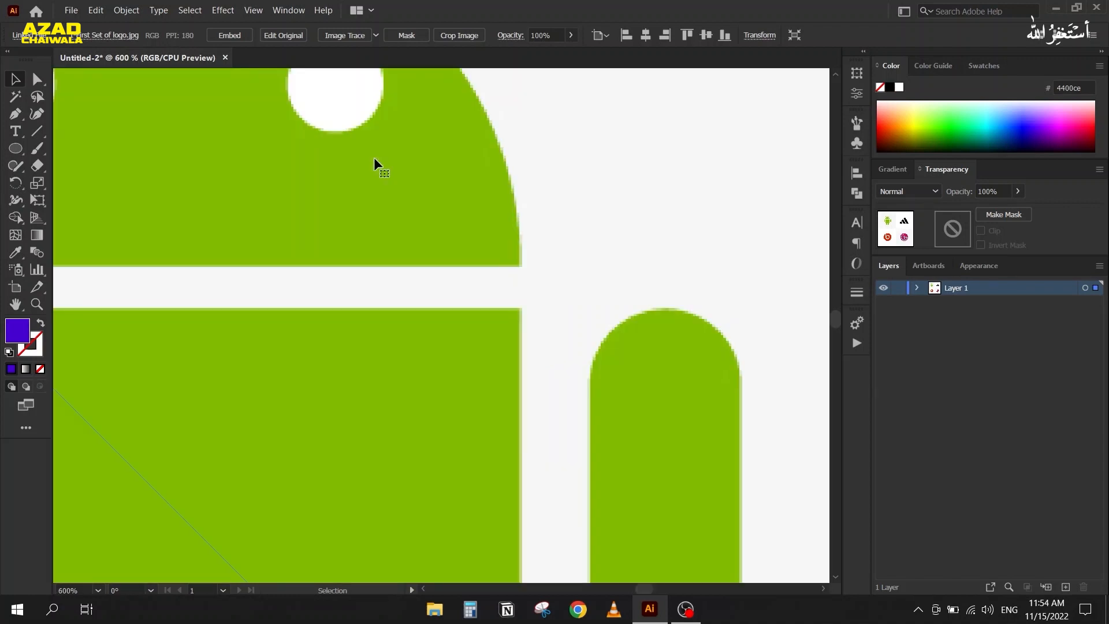
{"action": "scroll", "coordinate": [557, 143], "scroll_direction": "up", "scroll_amount": 3}
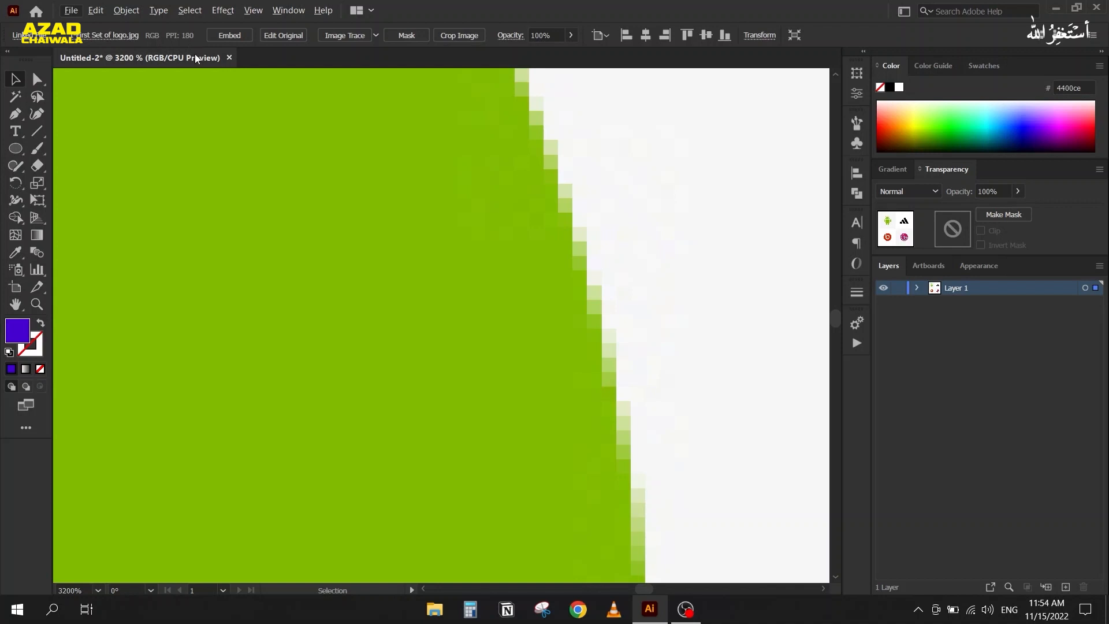
{"action": "scroll", "coordinate": [398, 192], "scroll_direction": "down", "scroll_amount": 3}
{"action": "scroll", "coordinate": [397, 193], "scroll_direction": "down", "scroll_amount": 6, "text": "alt"}
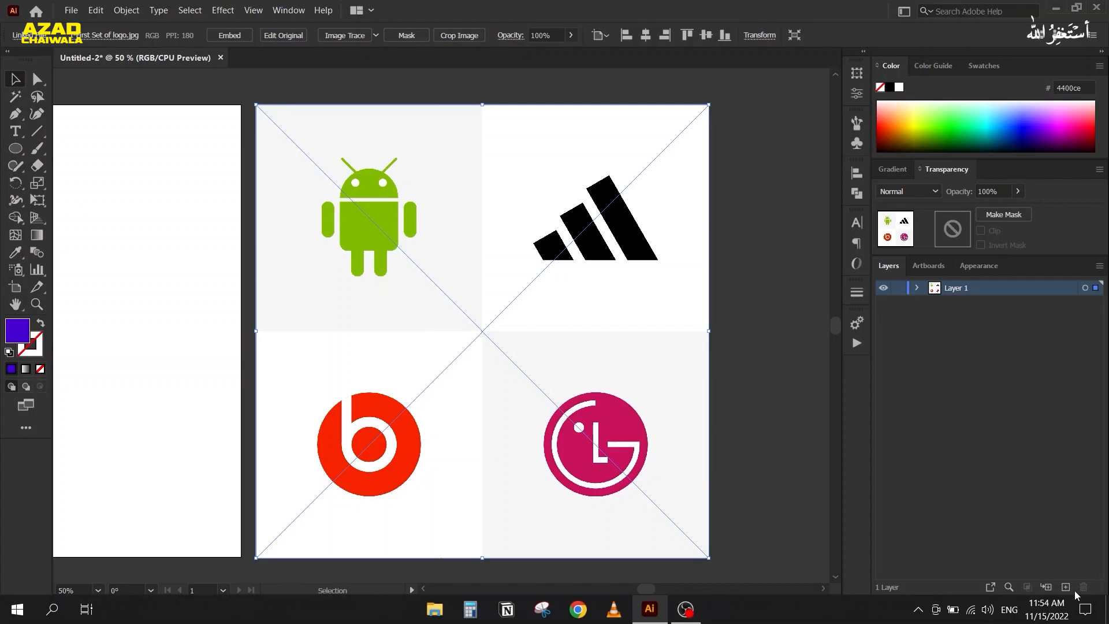
Switch to the Windows desktop and create a new folder below the logo image file.
{"action": "left_click", "coordinate": [1107, 610]}
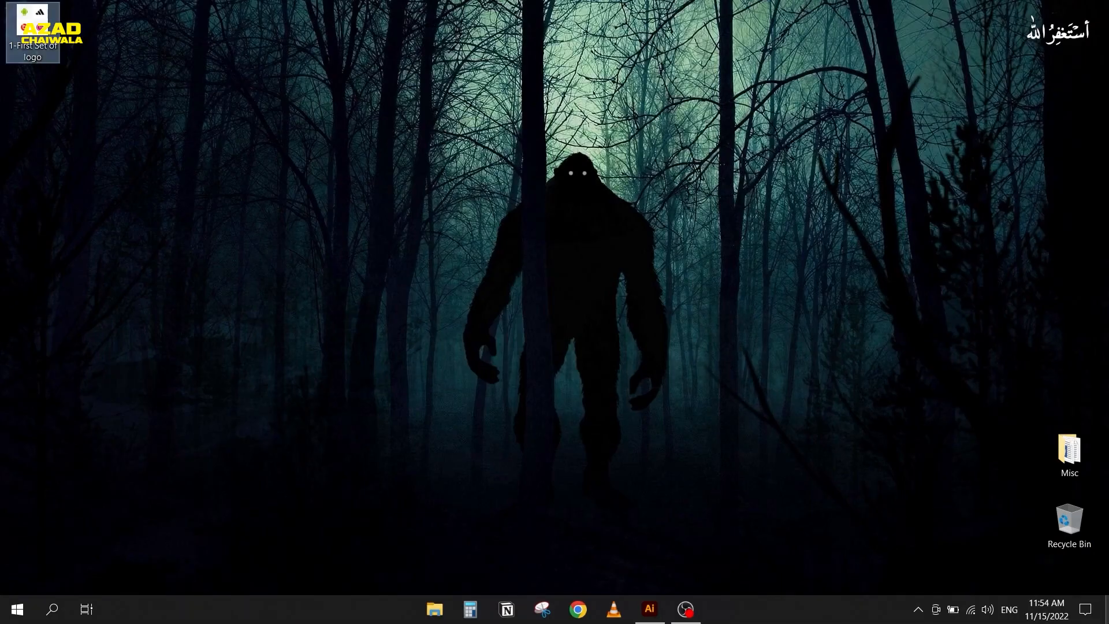
{"action": "right_click", "coordinate": [75, 123]}
{"action": "left_click", "coordinate": [66, 89]}
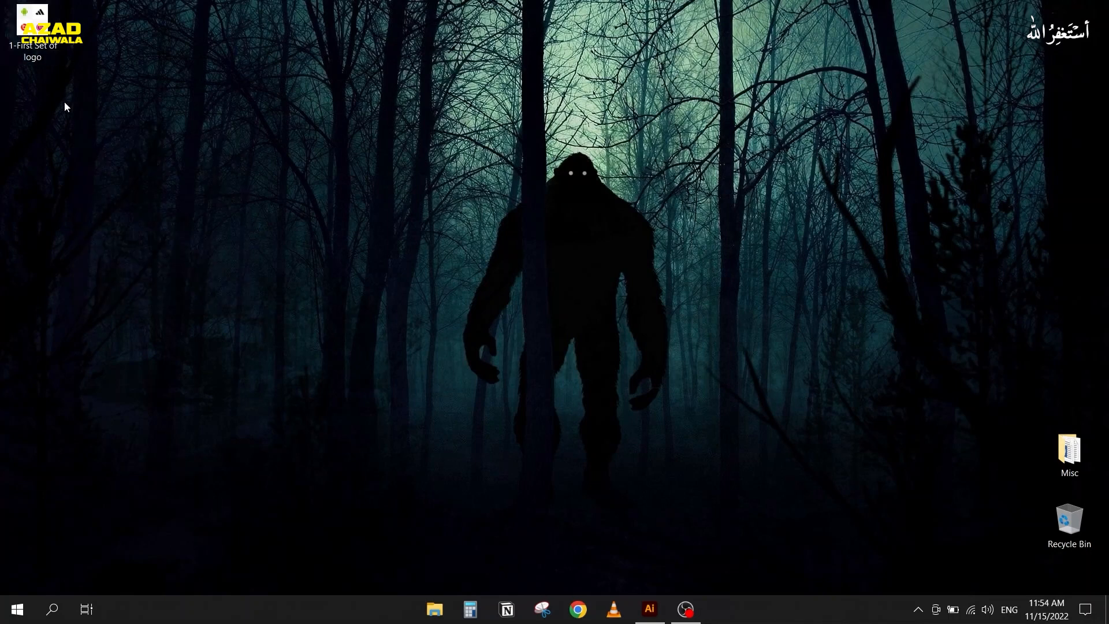
{"action": "right_click", "coordinate": [64, 102]}
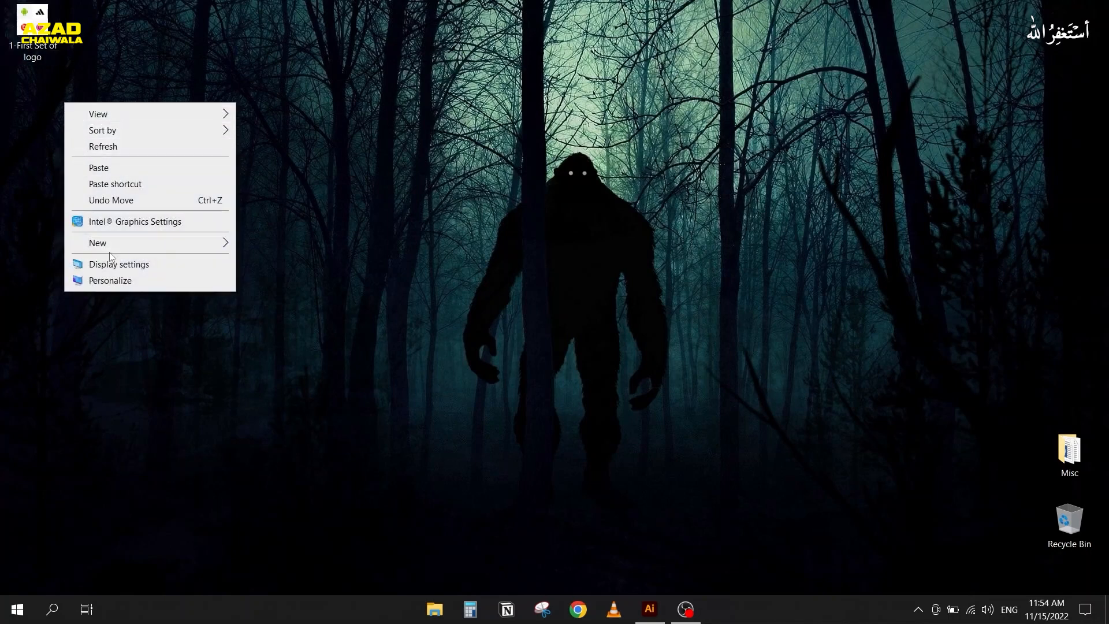
{"action": "mouse_move", "coordinate": [110, 245]}
{"action": "left_click", "coordinate": [285, 247]}
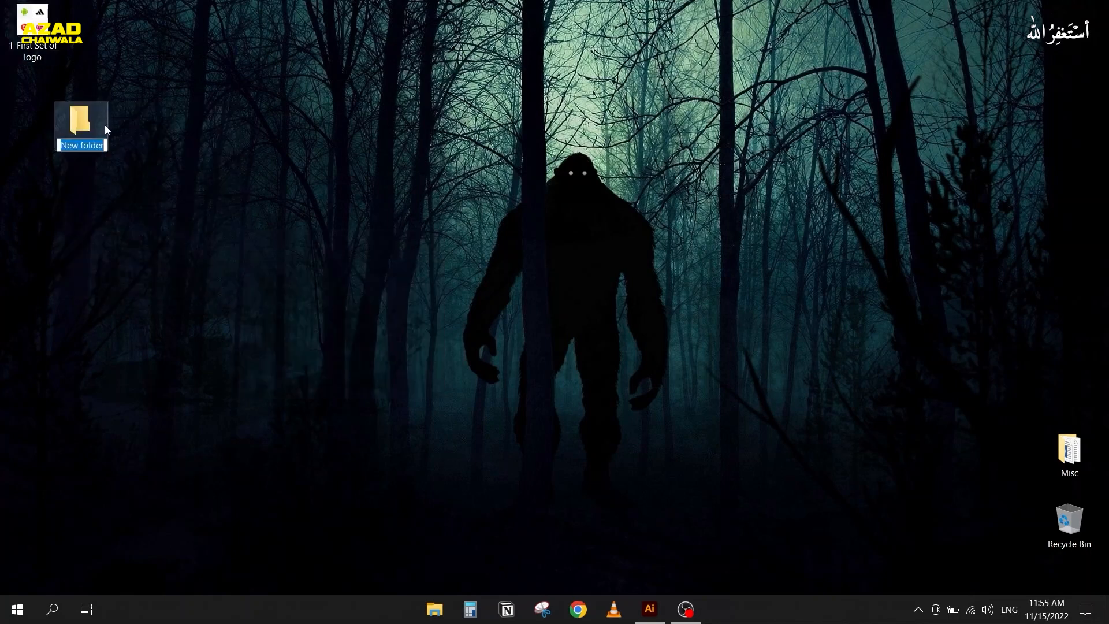
Move the 1-First Set of logo image file into the new folder and place the folder in the desktop's upper-left corner.
{"action": "left_click_drag", "start_coordinate": [23, 101], "coordinate": [40, 100]}
{"action": "left_click_drag", "start_coordinate": [34, 21], "coordinate": [36, 91]}
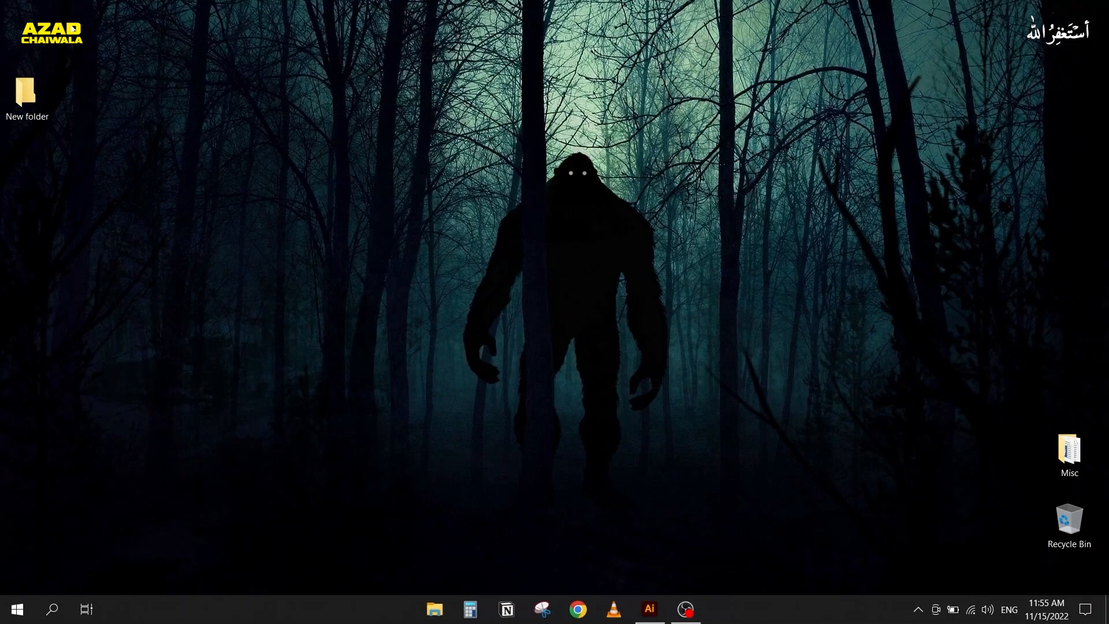
{"action": "left_click_drag", "start_coordinate": [34, 100], "coordinate": [37, 28]}
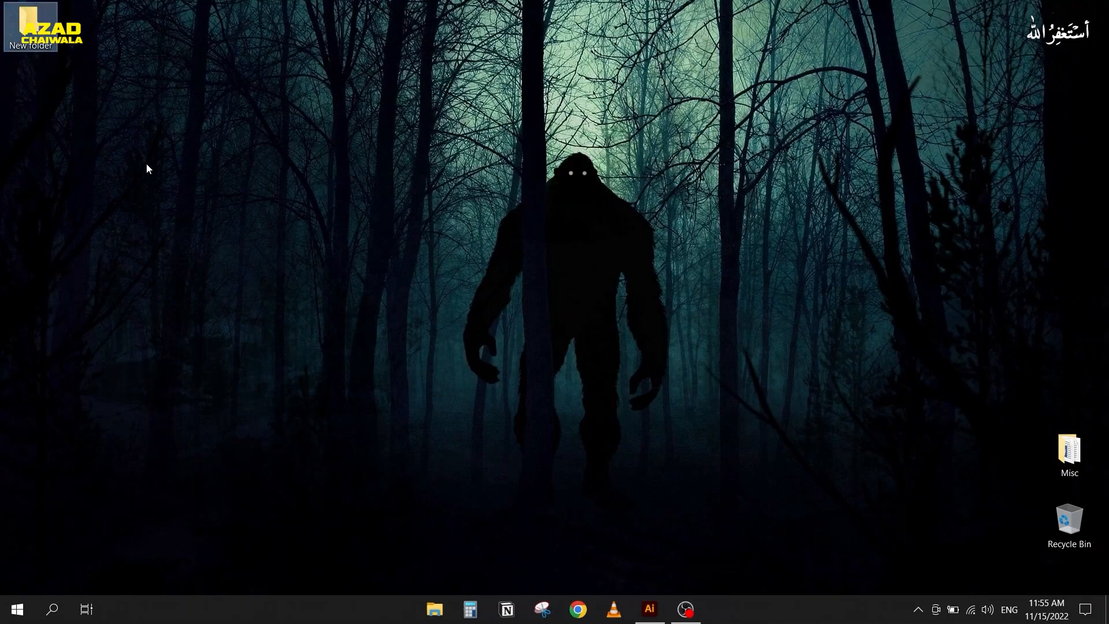
Switch back to Illustrator and decline updating the missing linked files.
{"action": "left_click", "coordinate": [648, 603]}
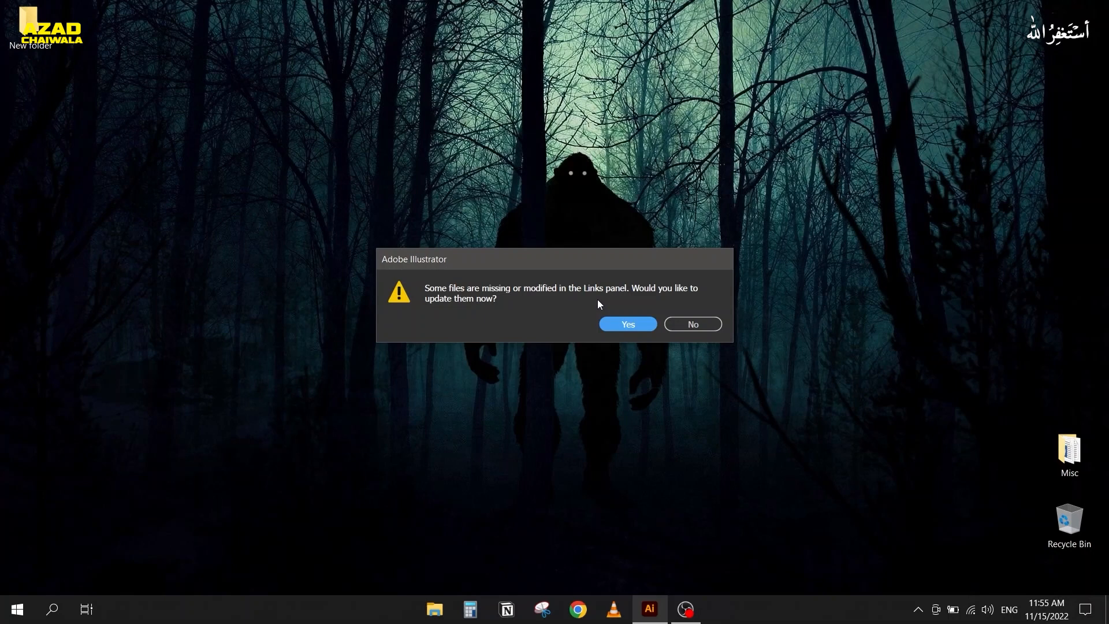
{"action": "left_click", "coordinate": [689, 325]}
{"action": "left_click", "coordinate": [692, 324]}
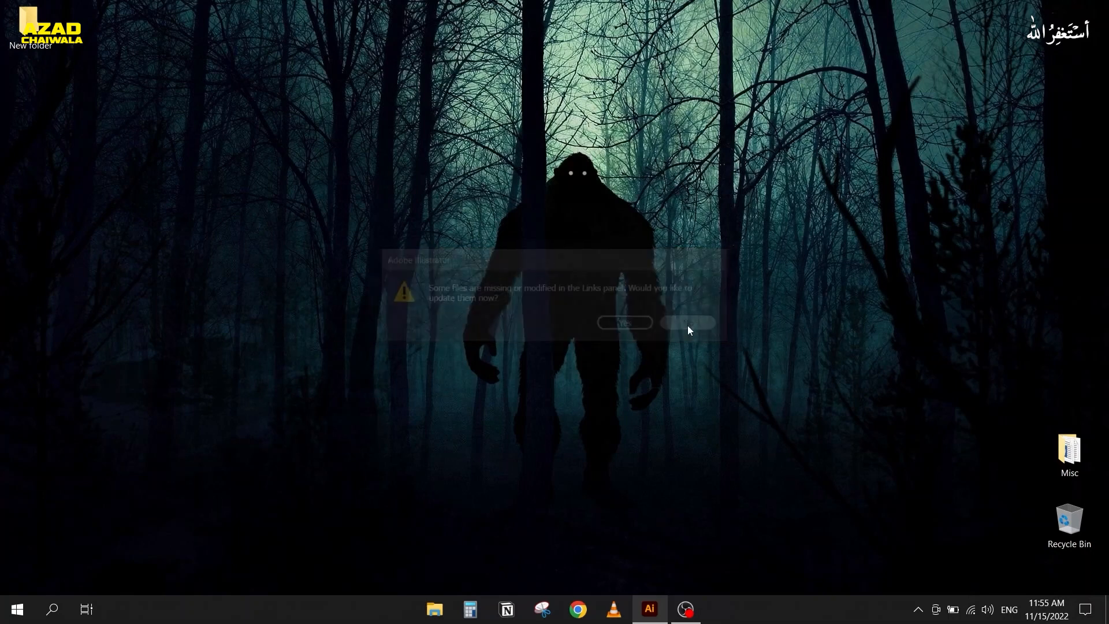
Return to Illustrator, agree to update the missing links, and ignore the missing logo file so its link stays unchanged.
{"action": "left_click", "coordinate": [662, 612]}
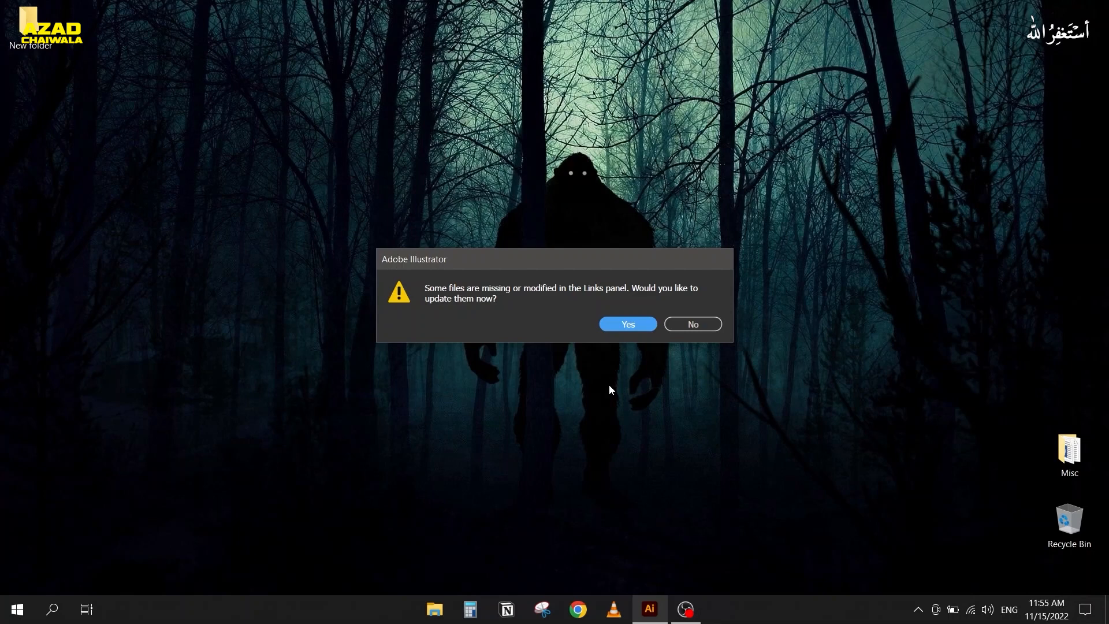
{"action": "left_click", "coordinate": [618, 324]}
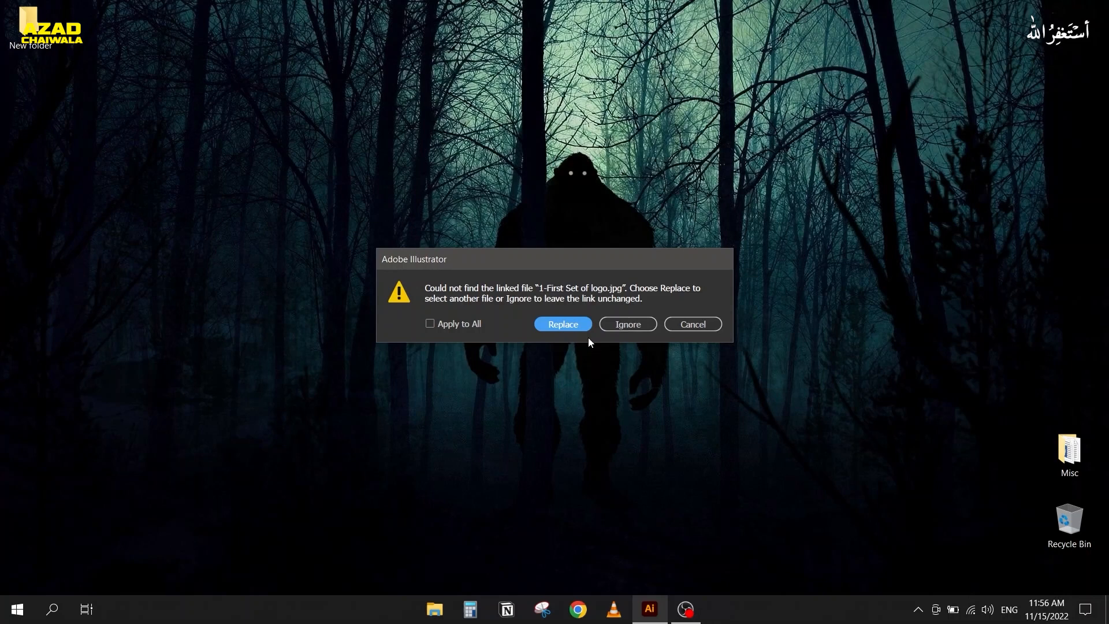
{"action": "left_click", "coordinate": [619, 328]}
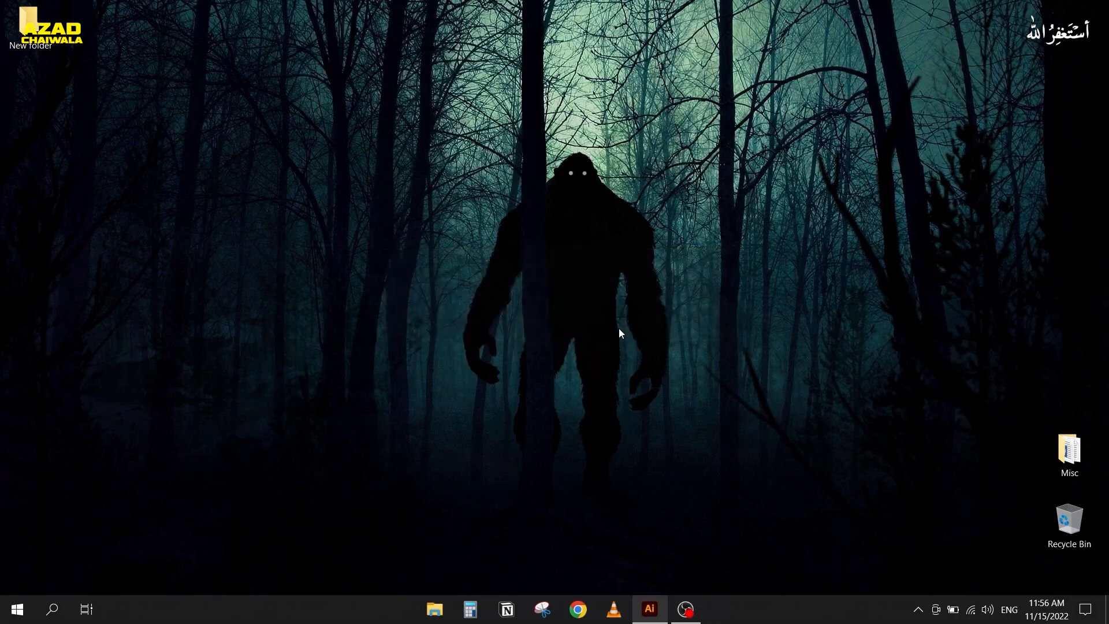
{"action": "left_click", "coordinate": [648, 611]}
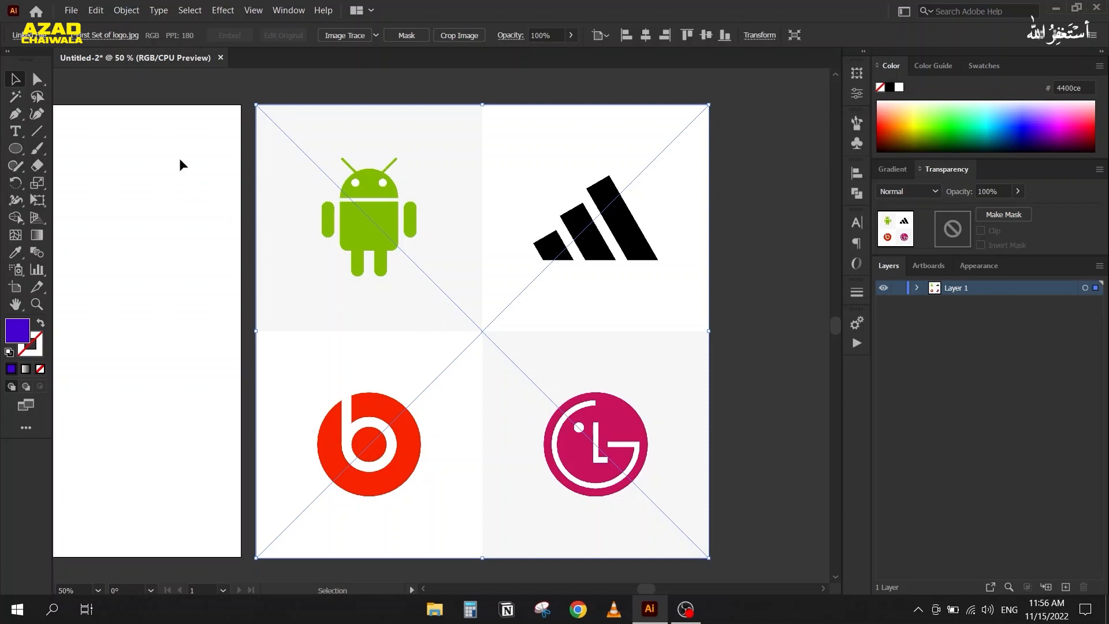
Save the document to the desktop as Untitled-2 in Adobe Illustrator (AI) format with the Illustrator 2020 version.
{"action": "left_click", "coordinate": [72, 11]}
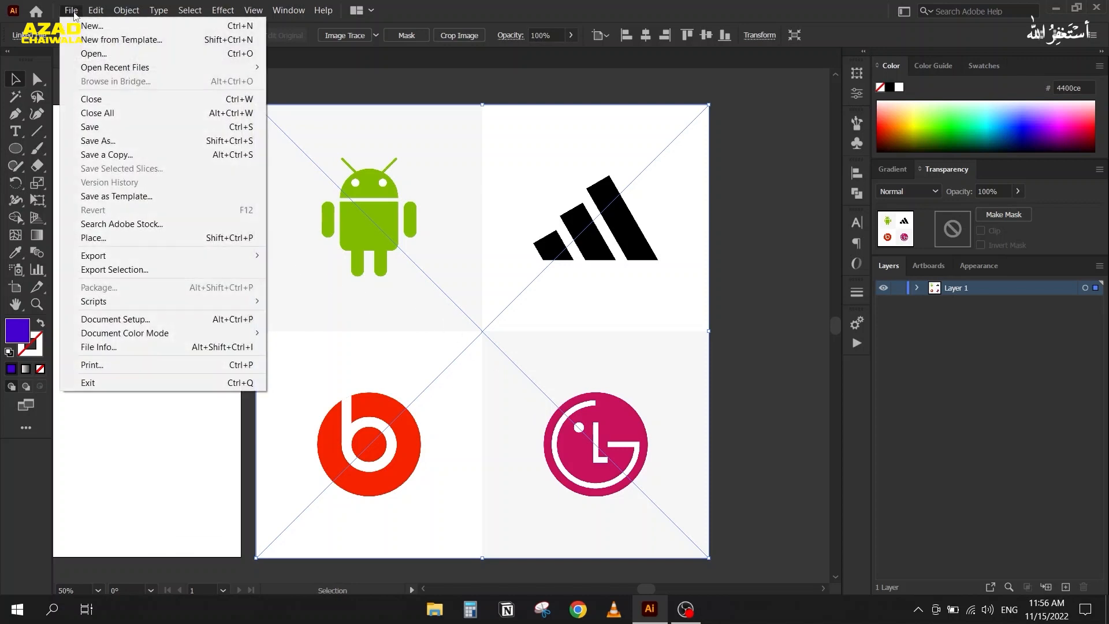
{"action": "left_click", "coordinate": [91, 127]}
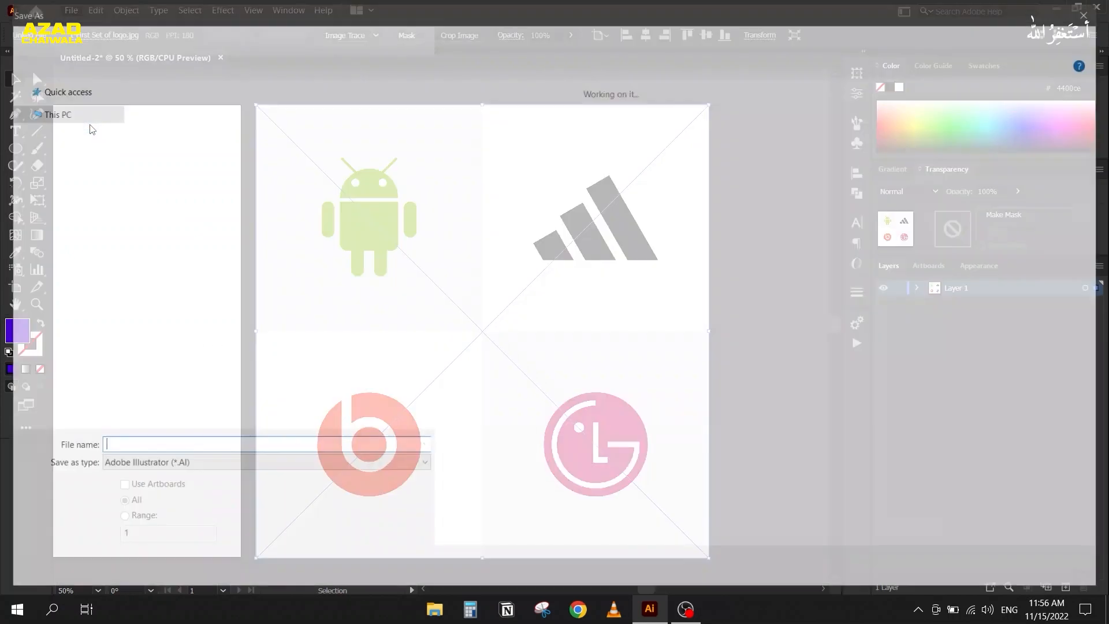
{"action": "left_click", "coordinate": [63, 112]}
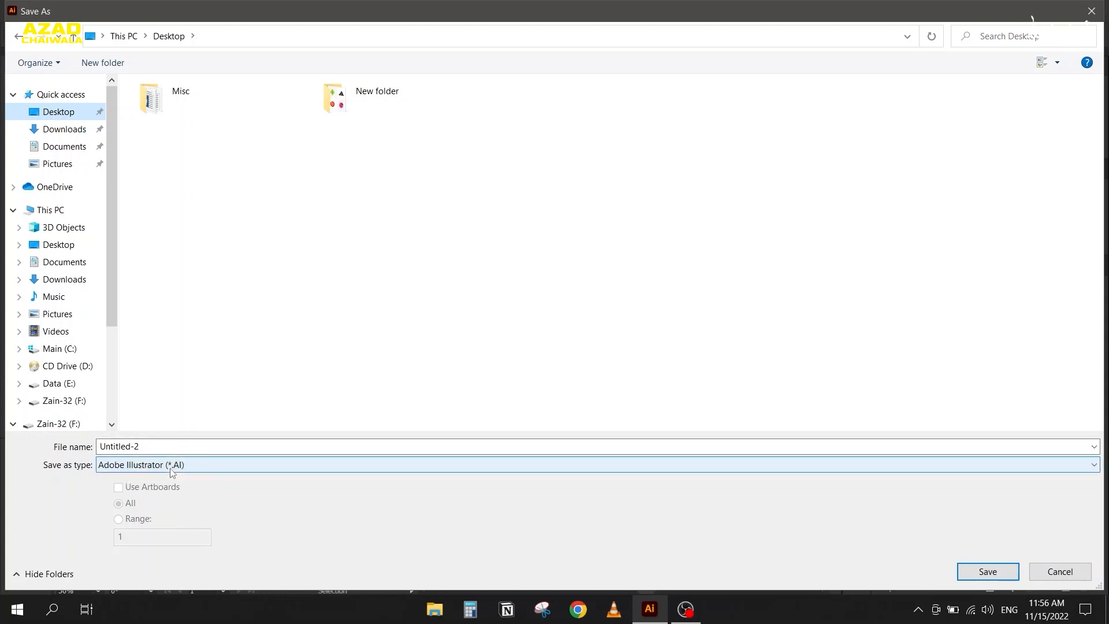
{"action": "left_click", "coordinate": [988, 572]}
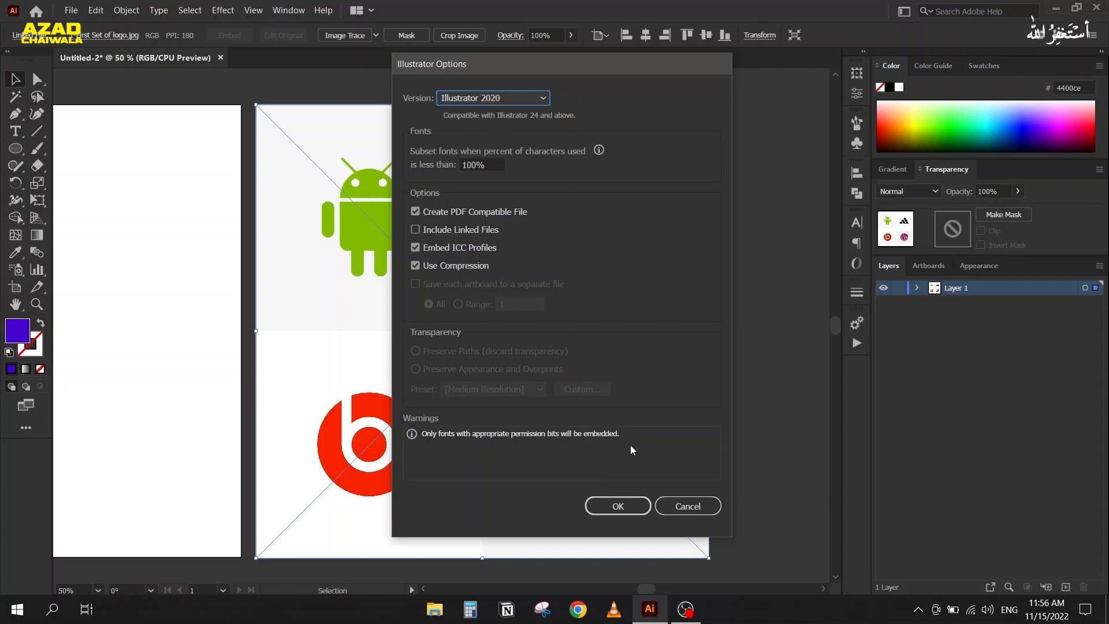
{"action": "left_click", "coordinate": [505, 96]}
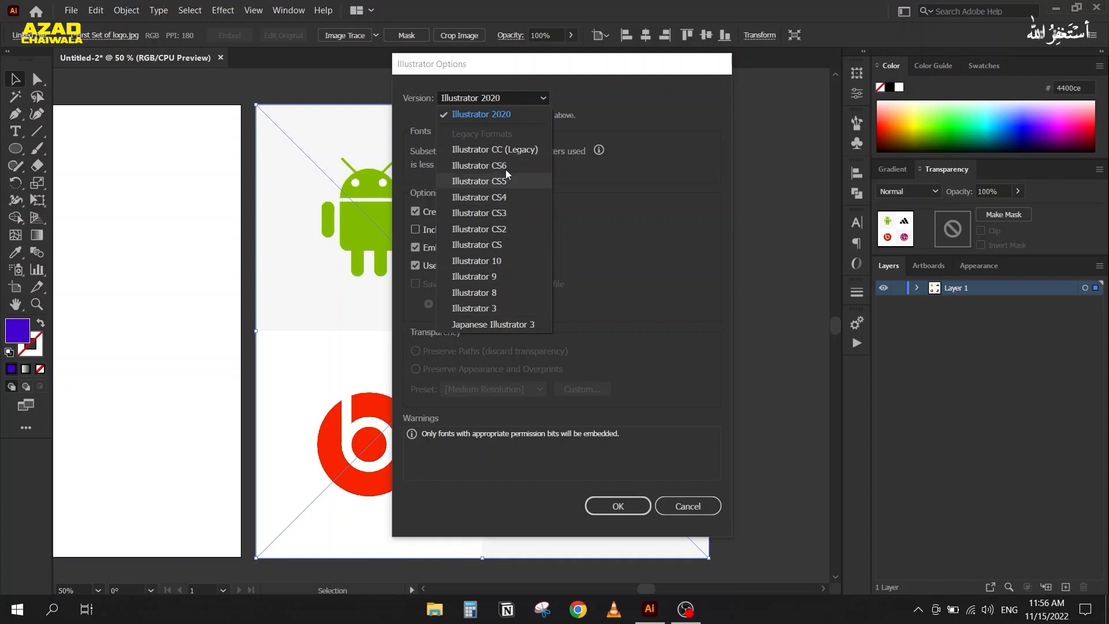
{"action": "left_click", "coordinate": [482, 102]}
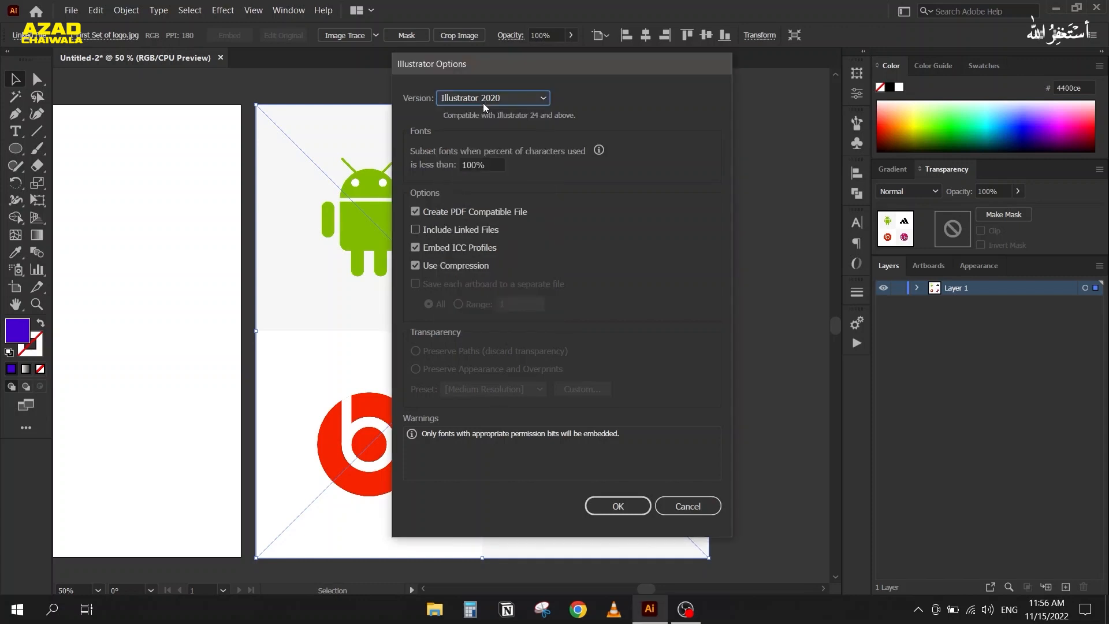
{"action": "left_click", "coordinate": [608, 504]}
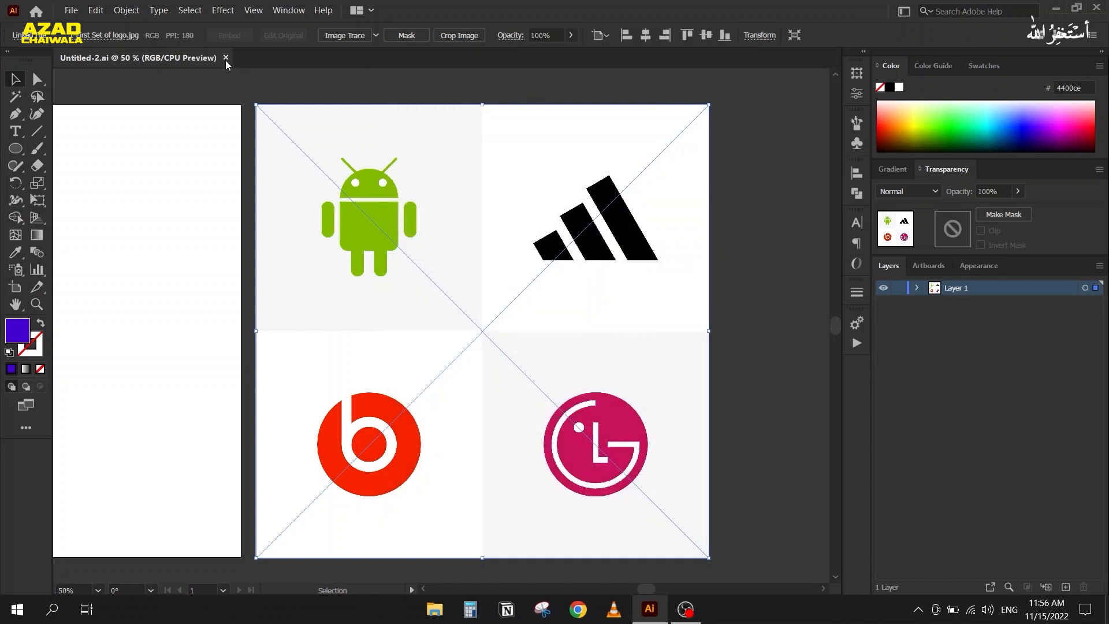
Close the saved document and reopen Untitled-2 from the desktop, ignoring the missing linked image.
{"action": "left_click", "coordinate": [225, 58]}
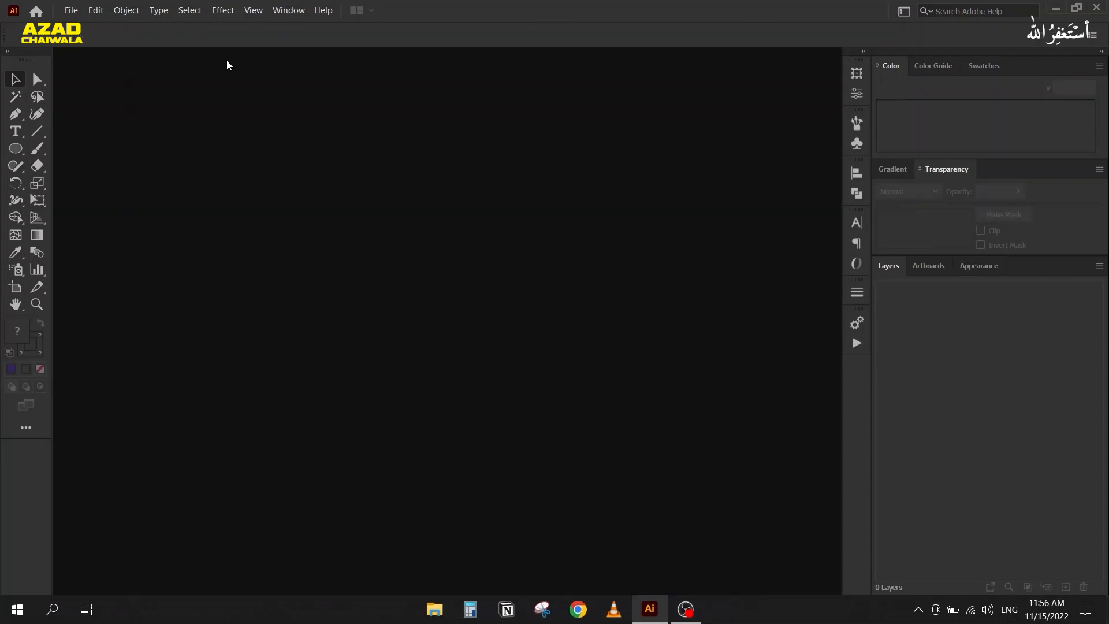
{"action": "left_click", "coordinate": [1057, 8]}
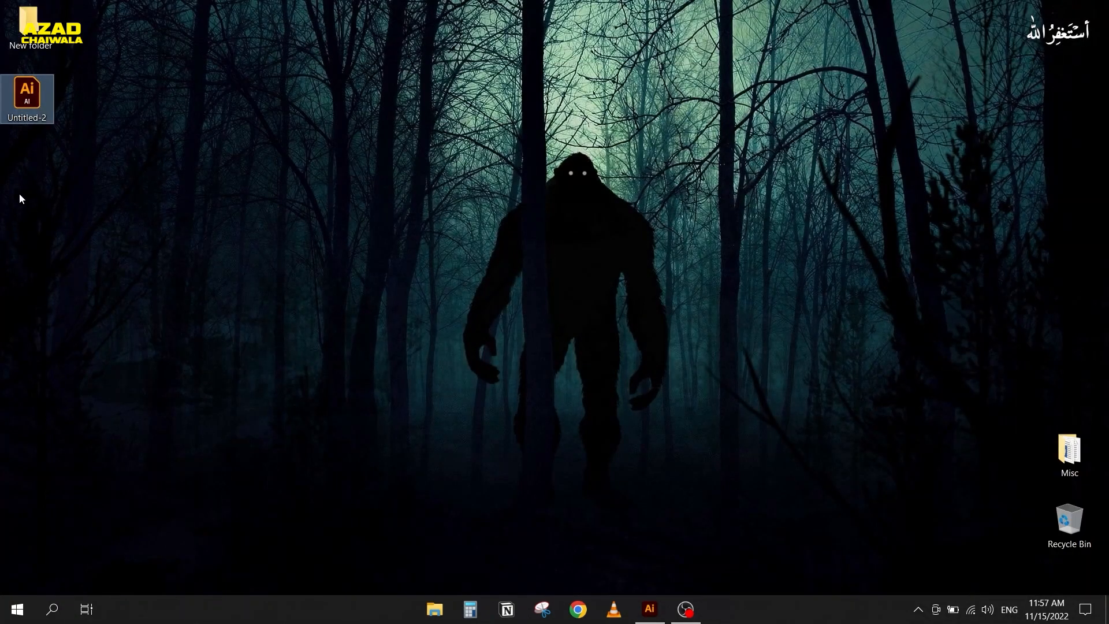
{"action": "double_click", "coordinate": [35, 103]}
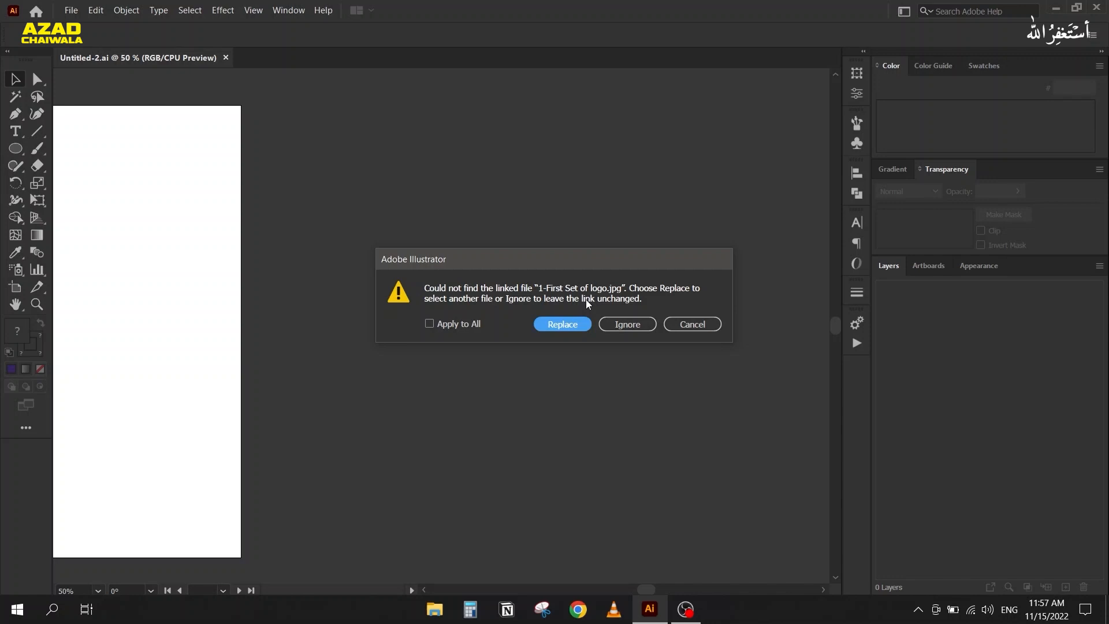
{"action": "left_click", "coordinate": [613, 326]}
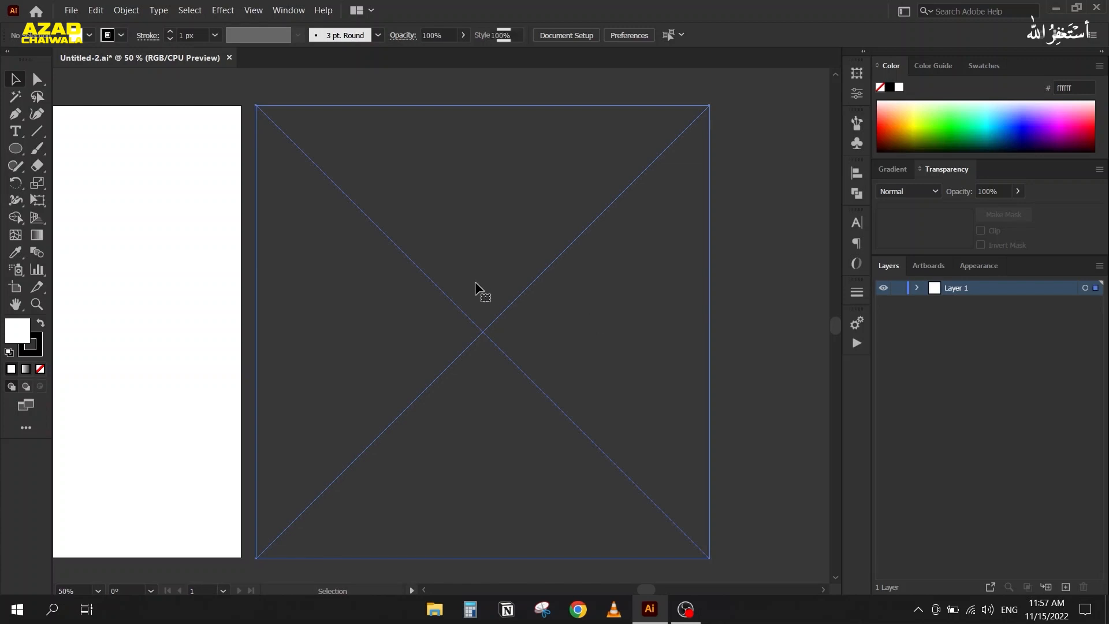
Select the empty frame of the missing image beside the artboard and expand Layer 1 to inspect its linked file.
{"action": "left_click", "coordinate": [475, 283]}
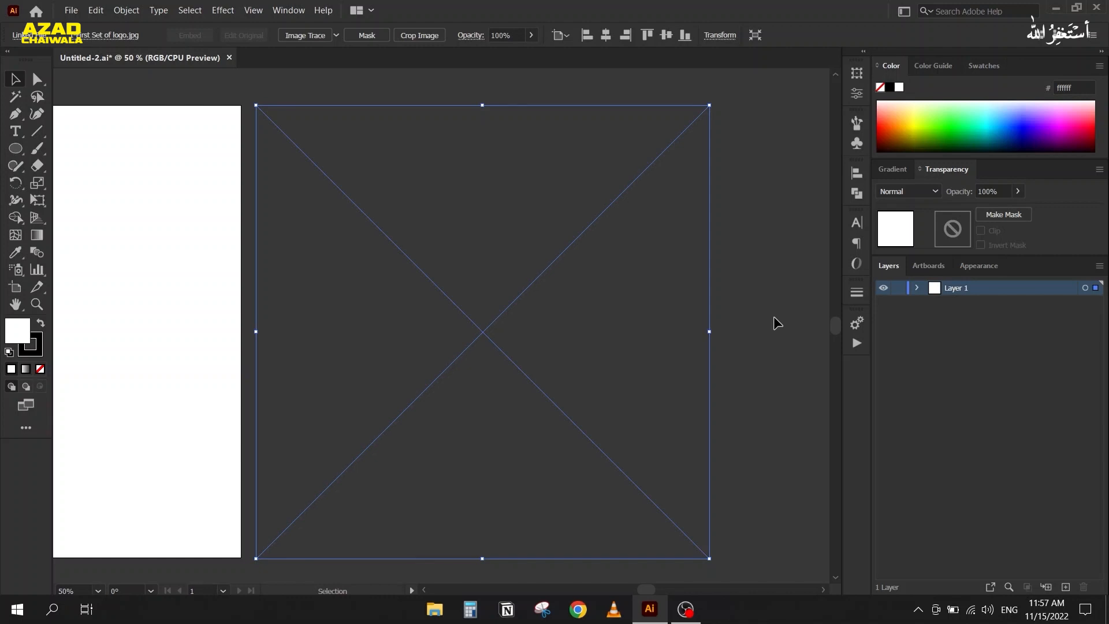
{"action": "left_click", "coordinate": [916, 288]}
{"action": "scroll", "coordinate": [534, 292], "scroll_direction": "down", "scroll_amount": 1}
{"action": "left_click_drag", "start_coordinate": [231, 345], "coordinate": [374, 319]}
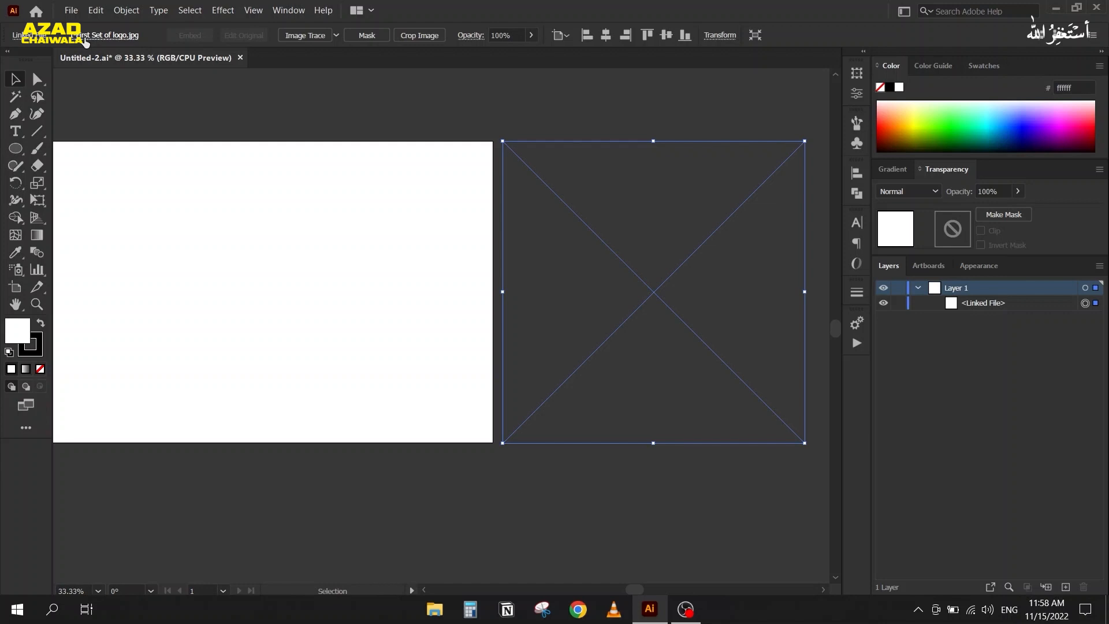
Relink the missing image to 1-First Set of logo in the desktop's New folder and embed it in the document.
{"action": "left_click", "coordinate": [87, 36]}
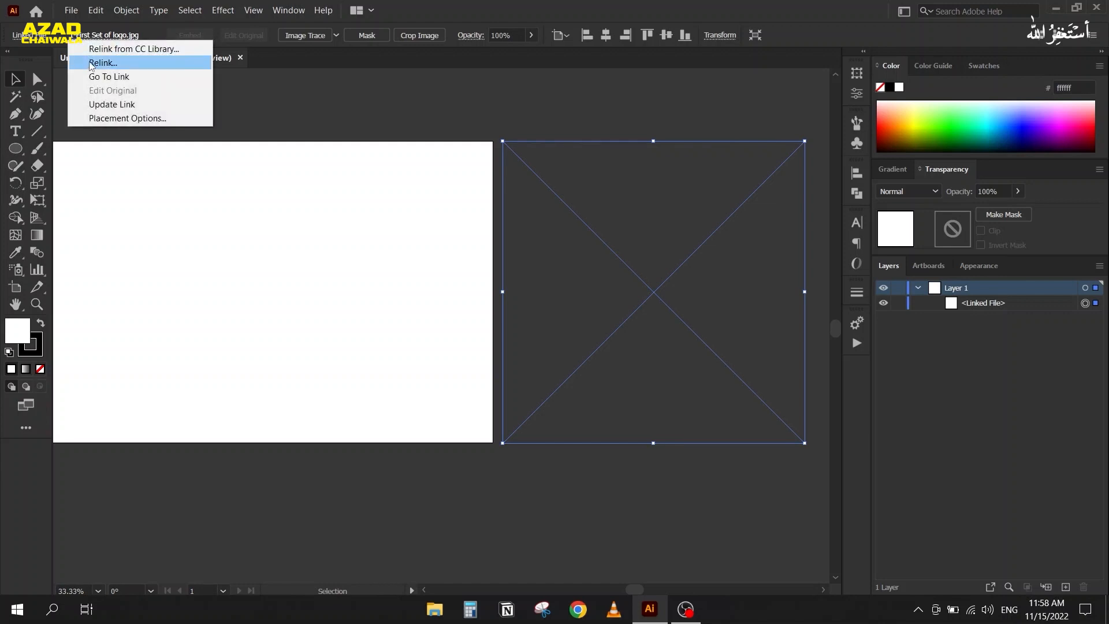
{"action": "left_click", "coordinate": [136, 64]}
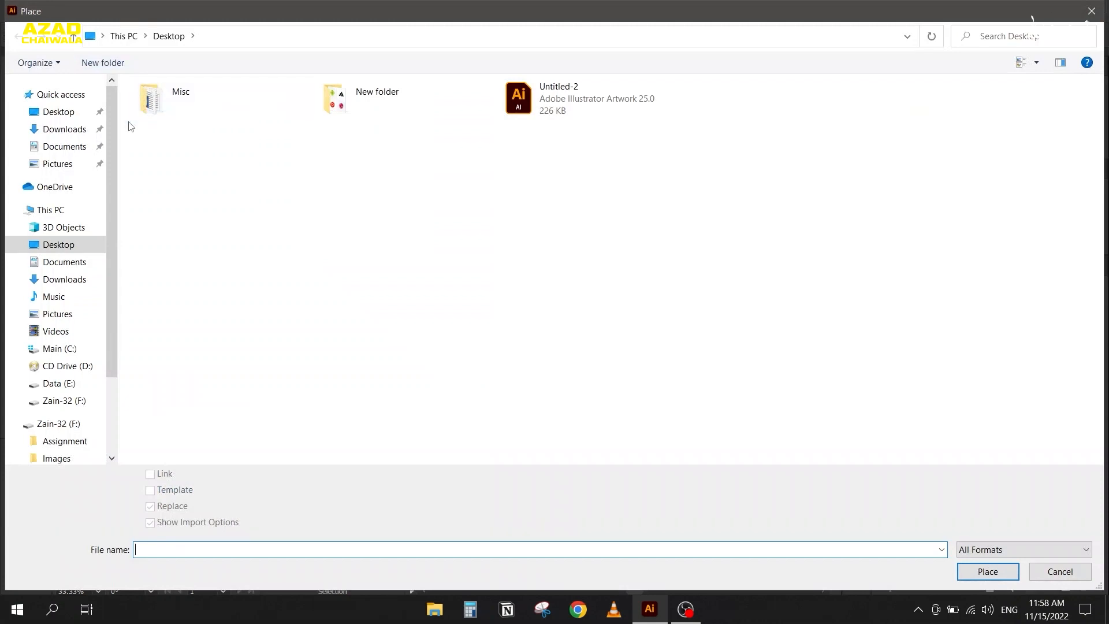
{"action": "left_click", "coordinate": [61, 112]}
{"action": "double_click", "coordinate": [358, 100]}
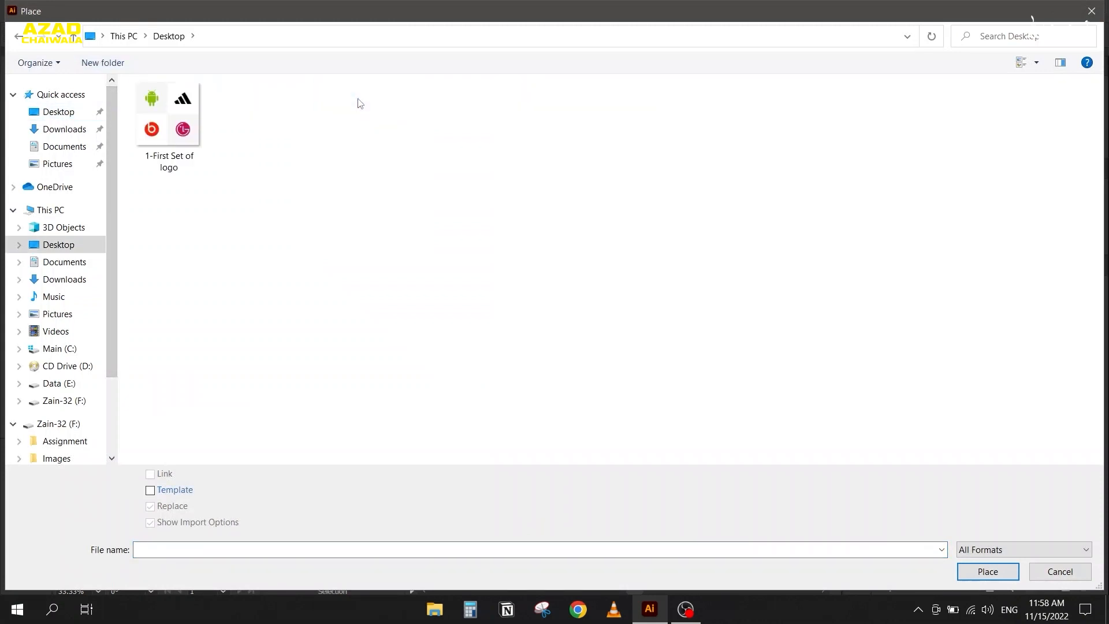
{"action": "left_click", "coordinate": [169, 128]}
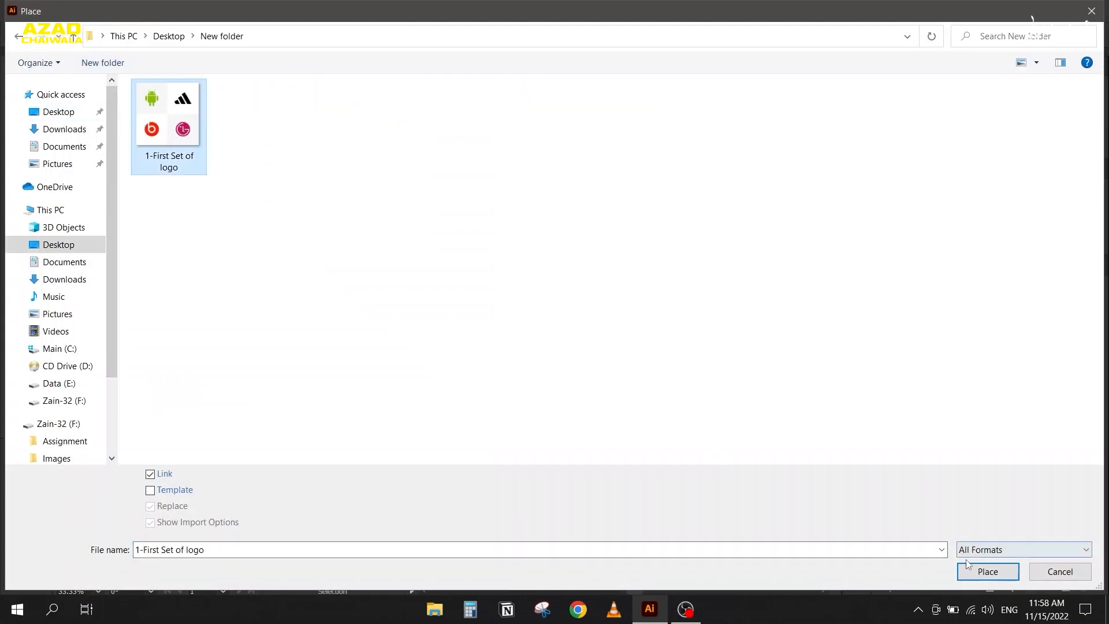
{"action": "left_click", "coordinate": [986, 571]}
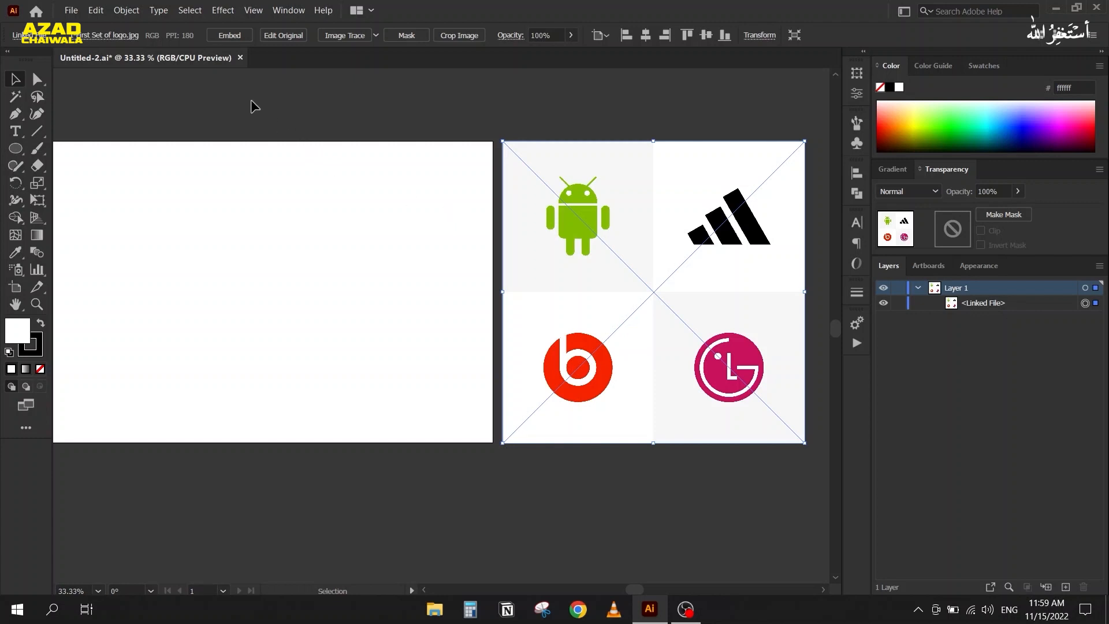
{"action": "left_click", "coordinate": [231, 39]}
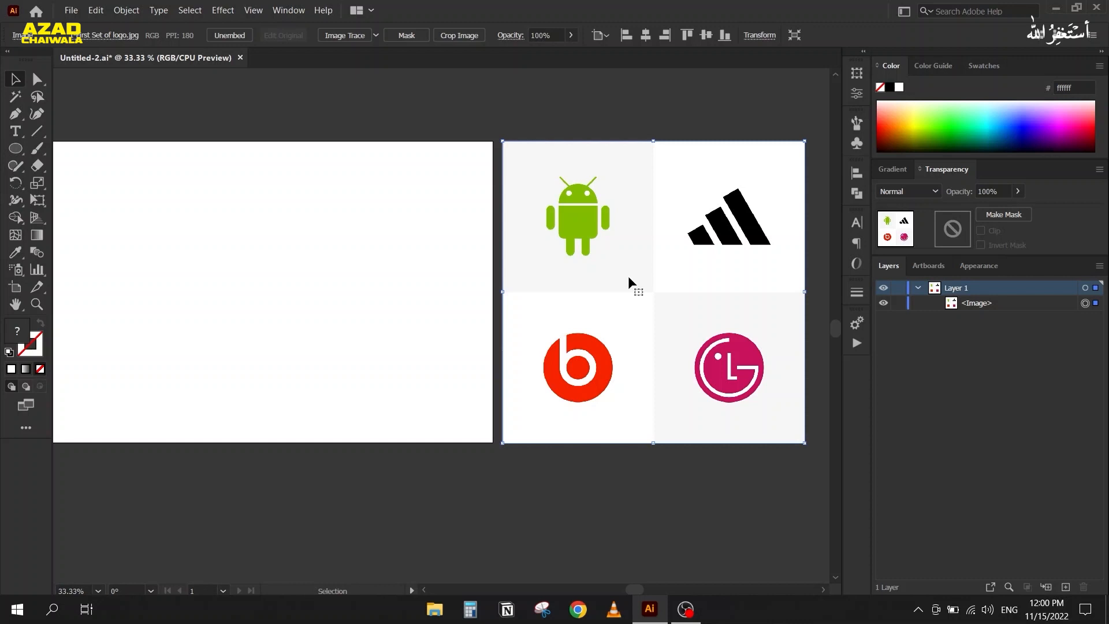
Unembed the logo image to the desktop as a TIFF file named 1-First Set of logo.
{"action": "left_click", "coordinate": [229, 36]}
{"action": "left_click", "coordinate": [53, 117]}
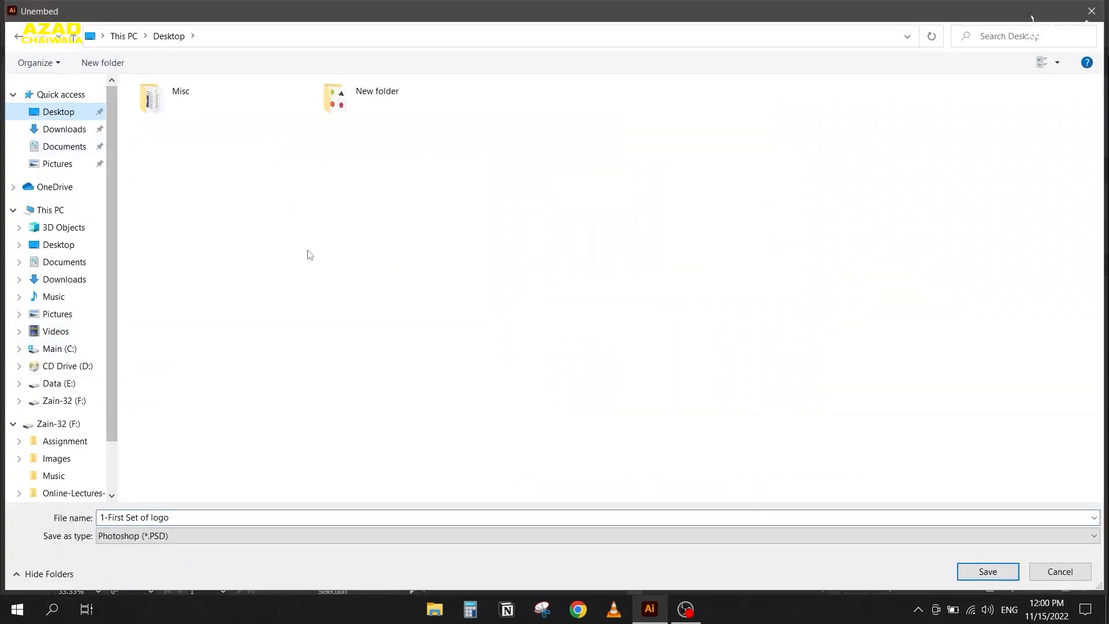
{"action": "left_click", "coordinate": [135, 541]}
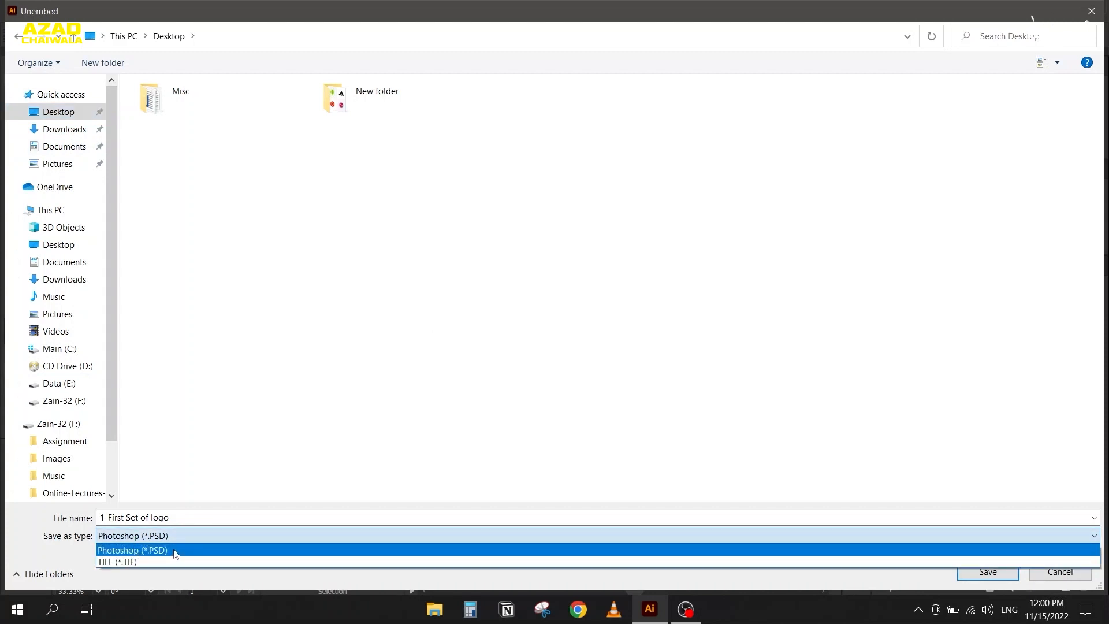
{"action": "left_click", "coordinate": [136, 565]}
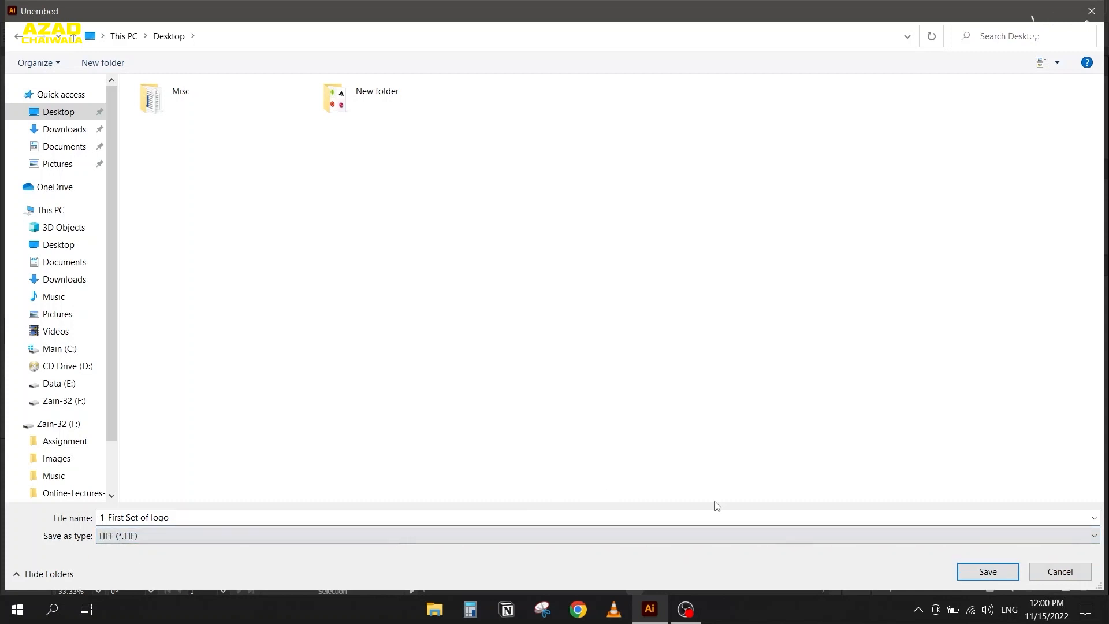
{"action": "left_click", "coordinate": [1003, 566]}
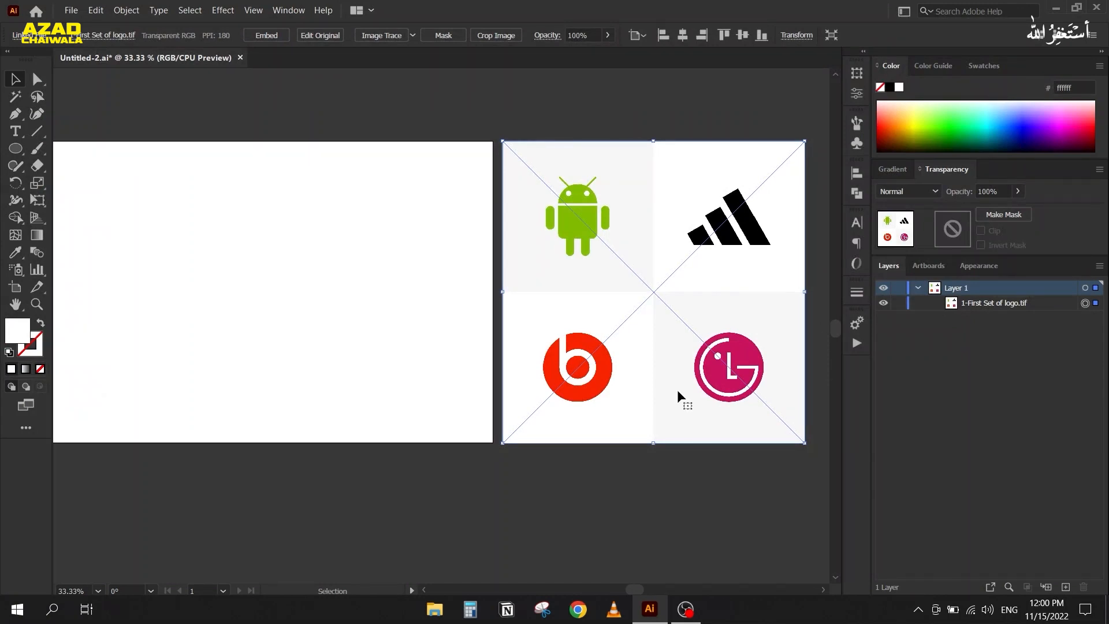
Check the exported 1-First Set of logo file on the desktop and return to Illustrator.
{"action": "left_click", "coordinate": [1106, 609]}
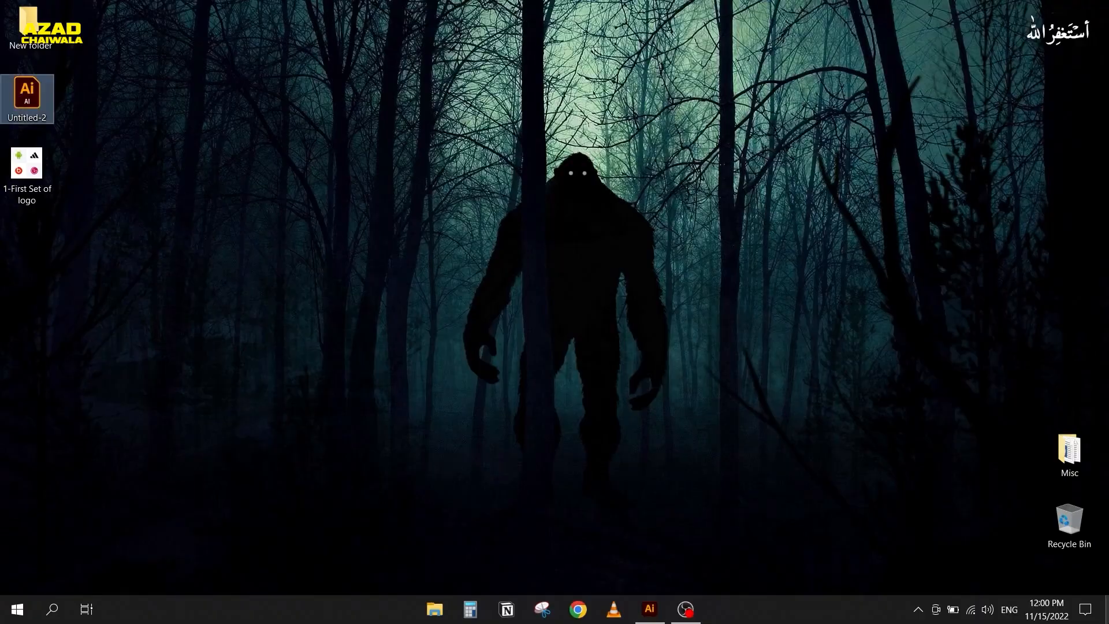
{"action": "left_click", "coordinate": [43, 182]}
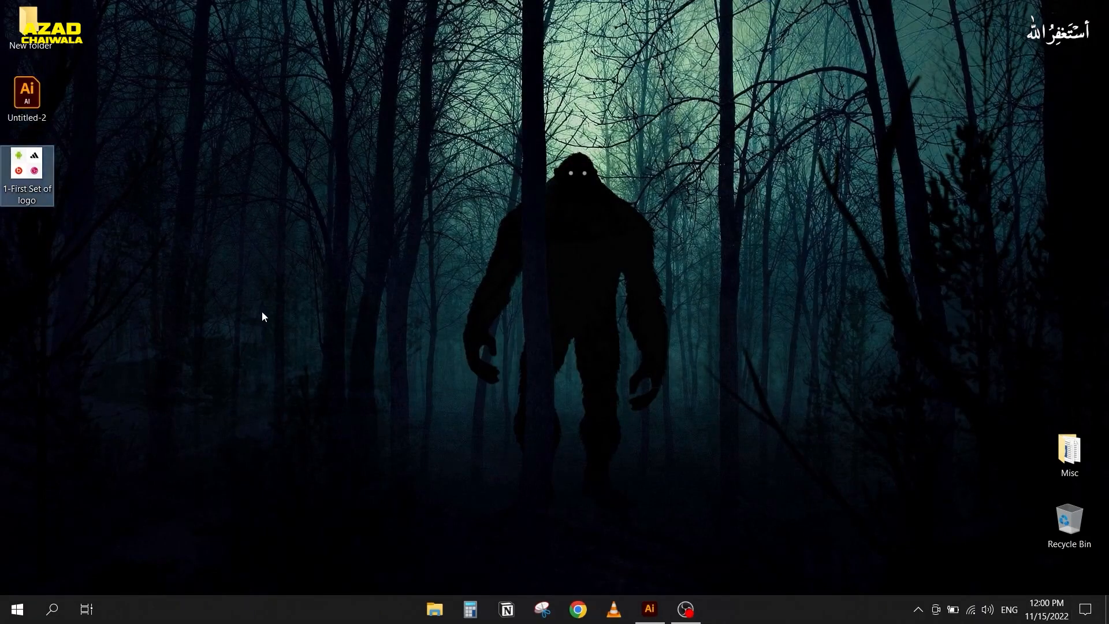
{"action": "left_click", "coordinate": [641, 609]}
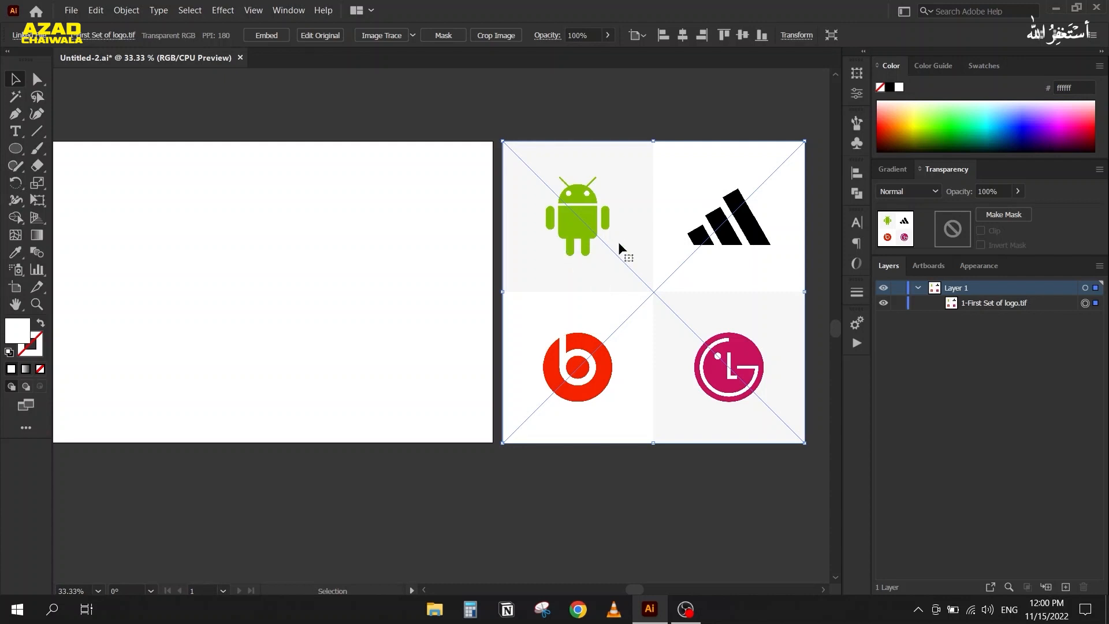
Shrink the linked logo image out of proportion from its corner and undo the resize.
{"action": "left_click_drag", "start_coordinate": [594, 243], "coordinate": [536, 259]}
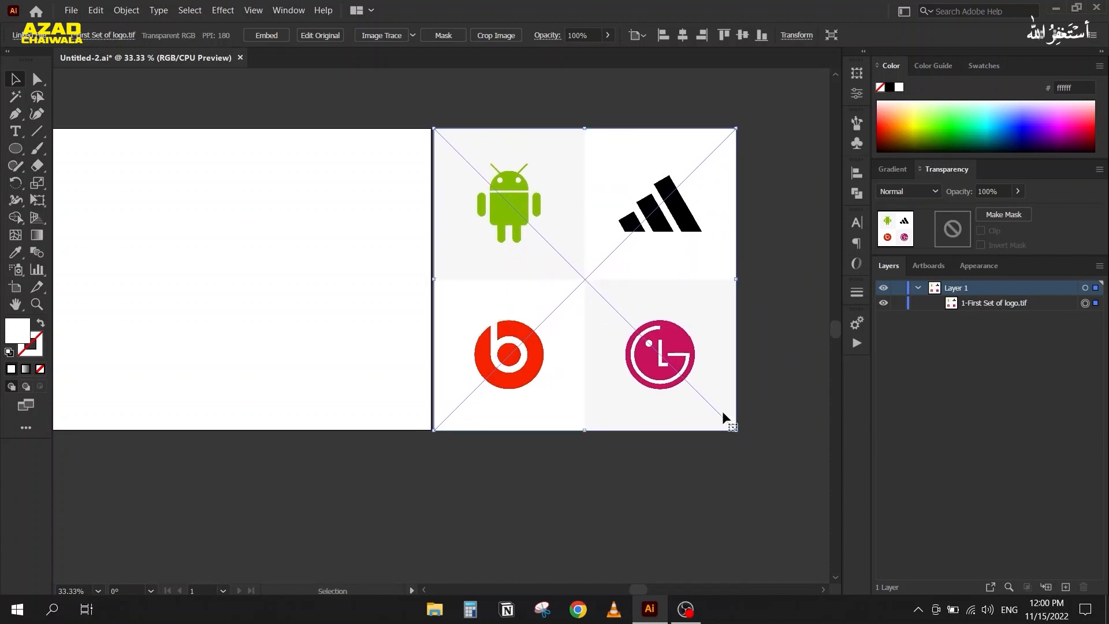
{"action": "left_click_drag", "start_coordinate": [736, 428], "coordinate": [627, 257]}
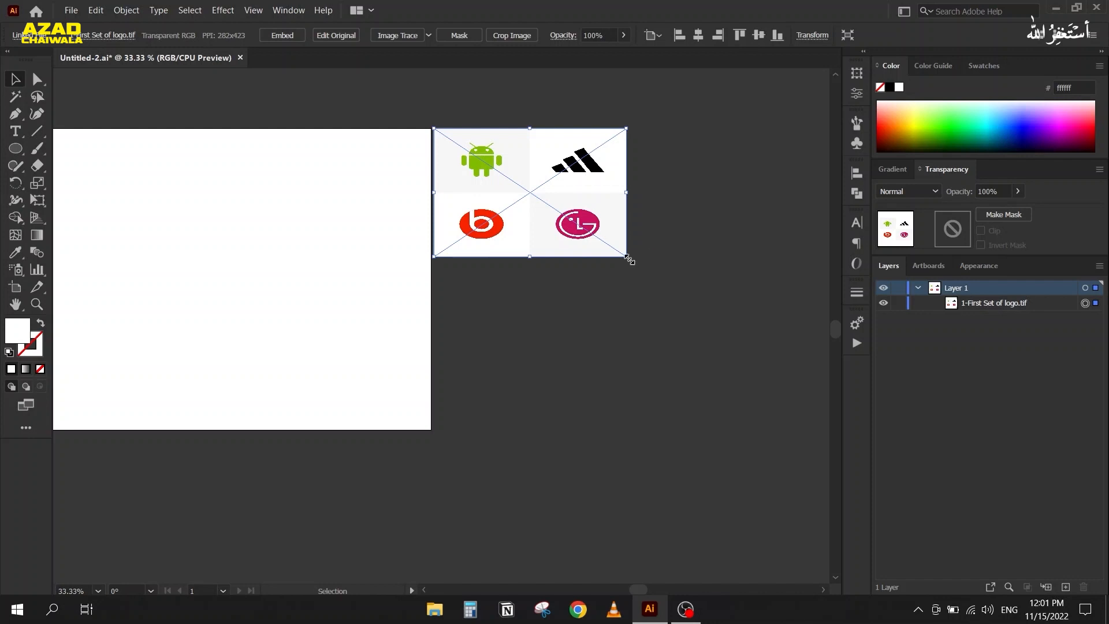
{"action": "key", "text": "ctrl+z"}
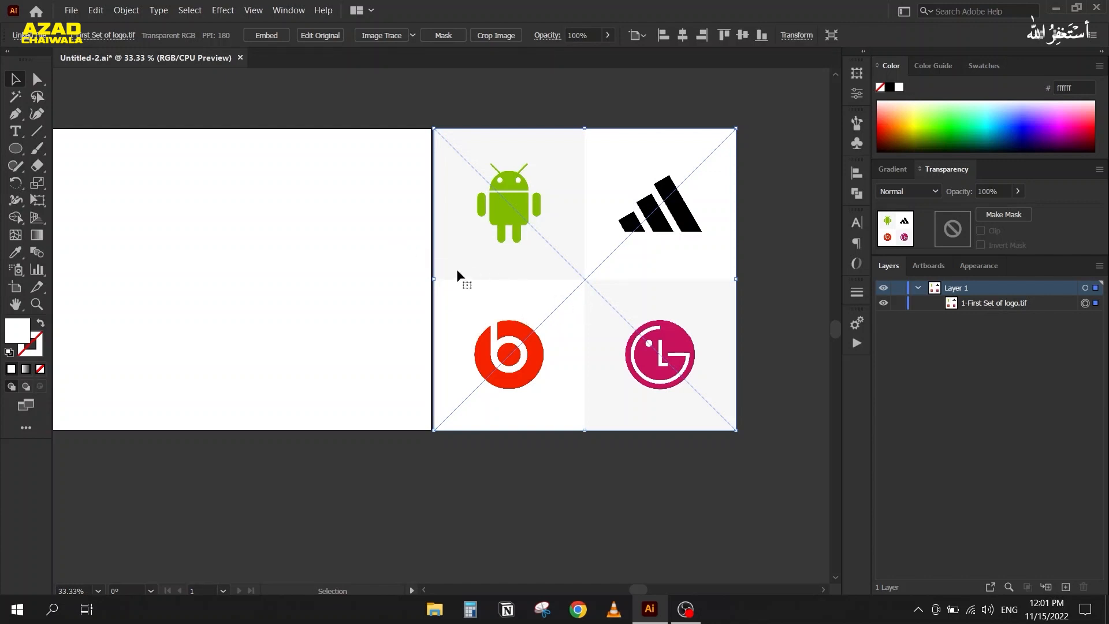
Lock the logo image, draw a blue test circle on the artboard beside it, and delete the circle.
{"action": "left_click", "coordinate": [898, 304]}
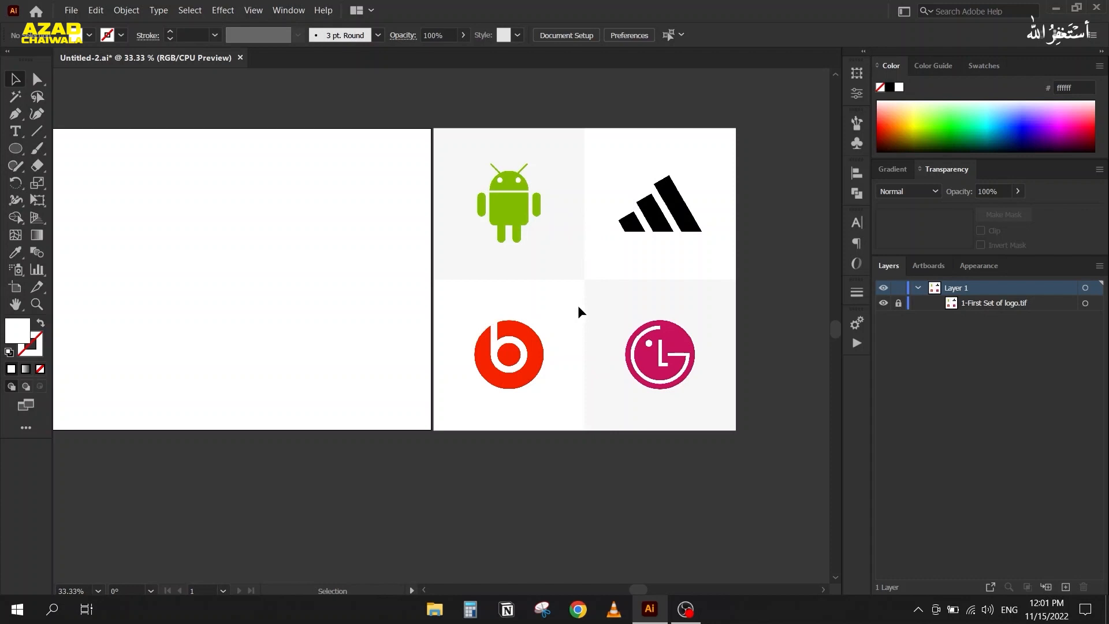
{"action": "key", "text": "l"}
{"action": "left_click_drag", "start_coordinate": [283, 176], "coordinate": [402, 295]}
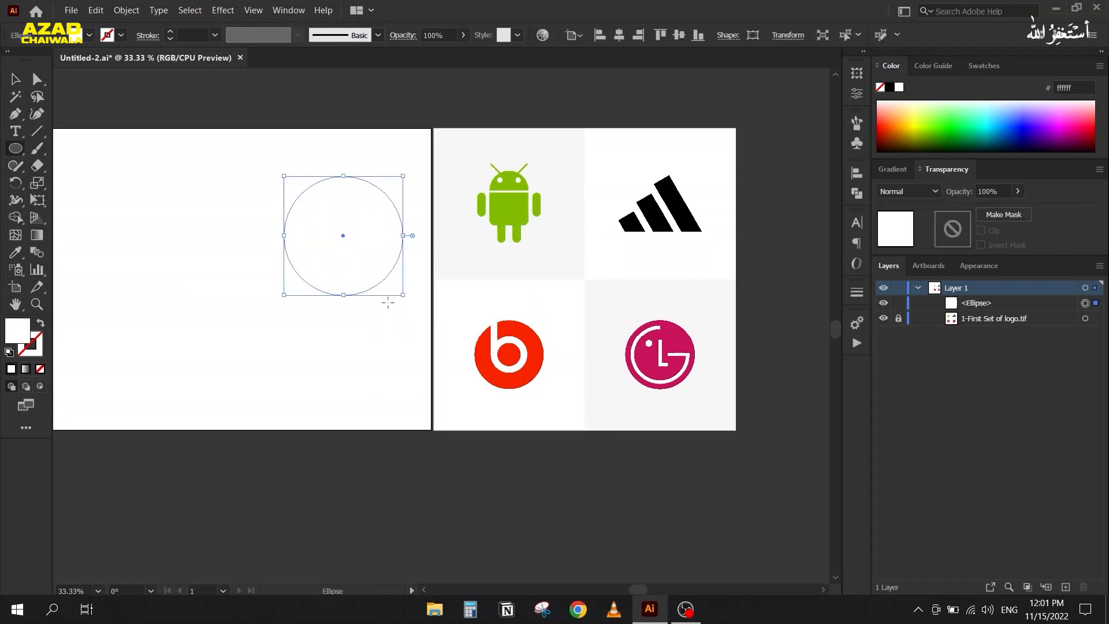
{"action": "left_click", "coordinate": [1020, 121]}
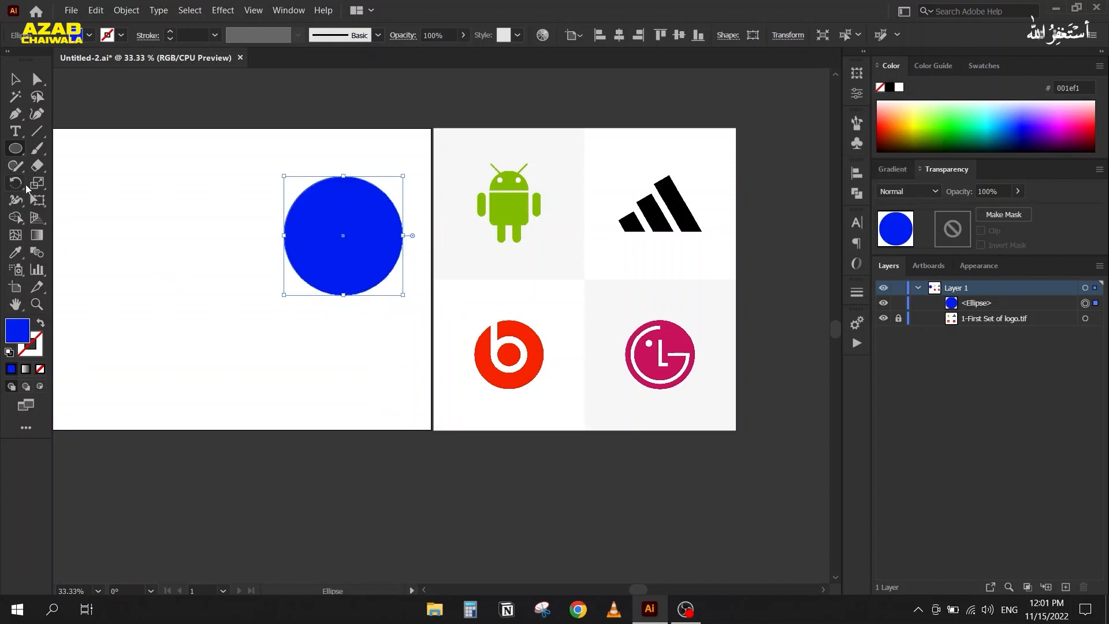
{"action": "left_click", "coordinate": [15, 80]}
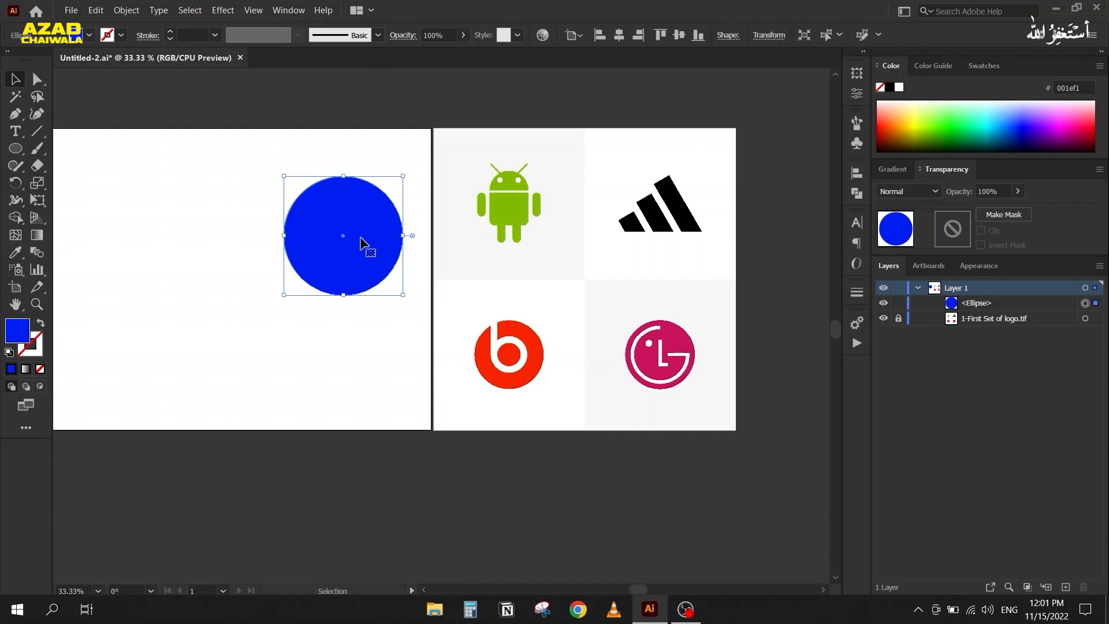
{"action": "key", "text": "Delete"}
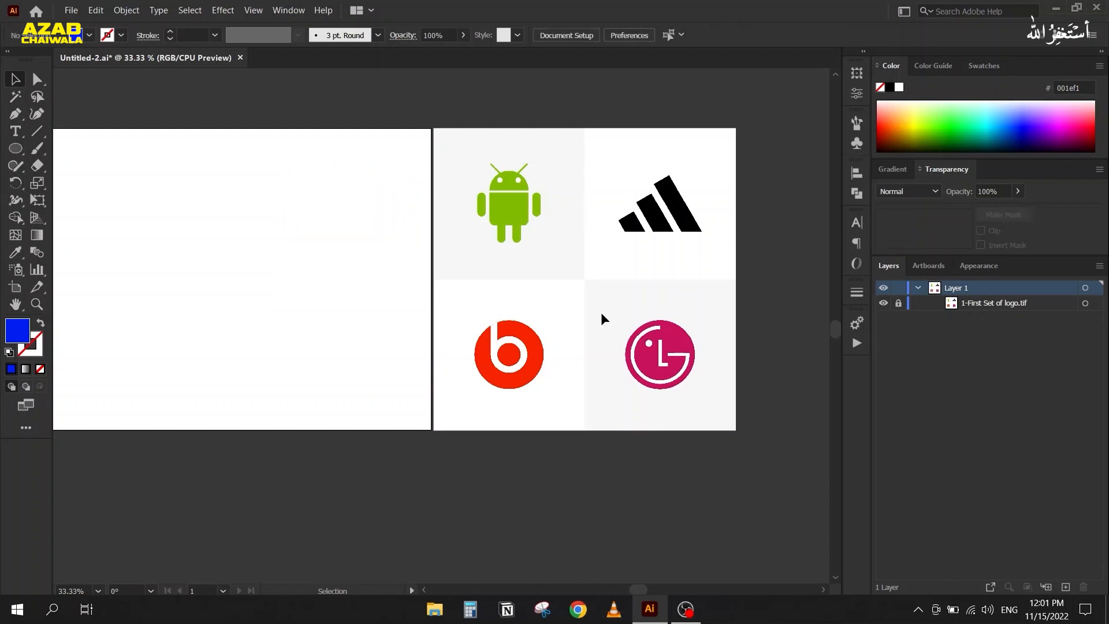
Unlock and select the logo image, and try locking and unlocking the whole Layer 1.
{"action": "left_click", "coordinate": [898, 303]}
{"action": "left_click", "coordinate": [654, 420]}
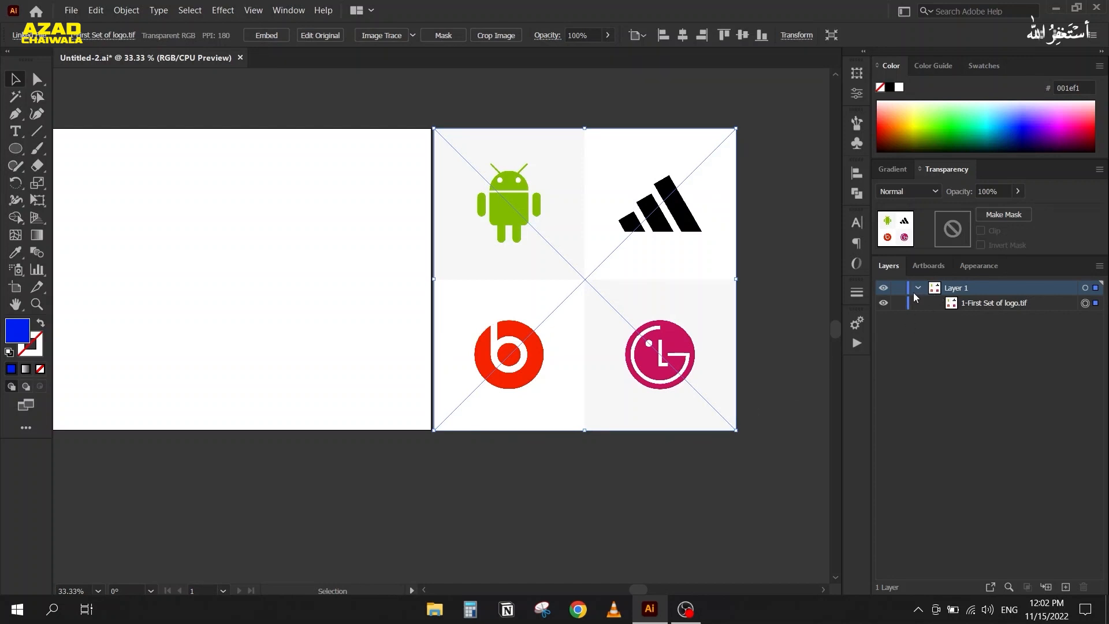
{"action": "left_click", "coordinate": [898, 288]}
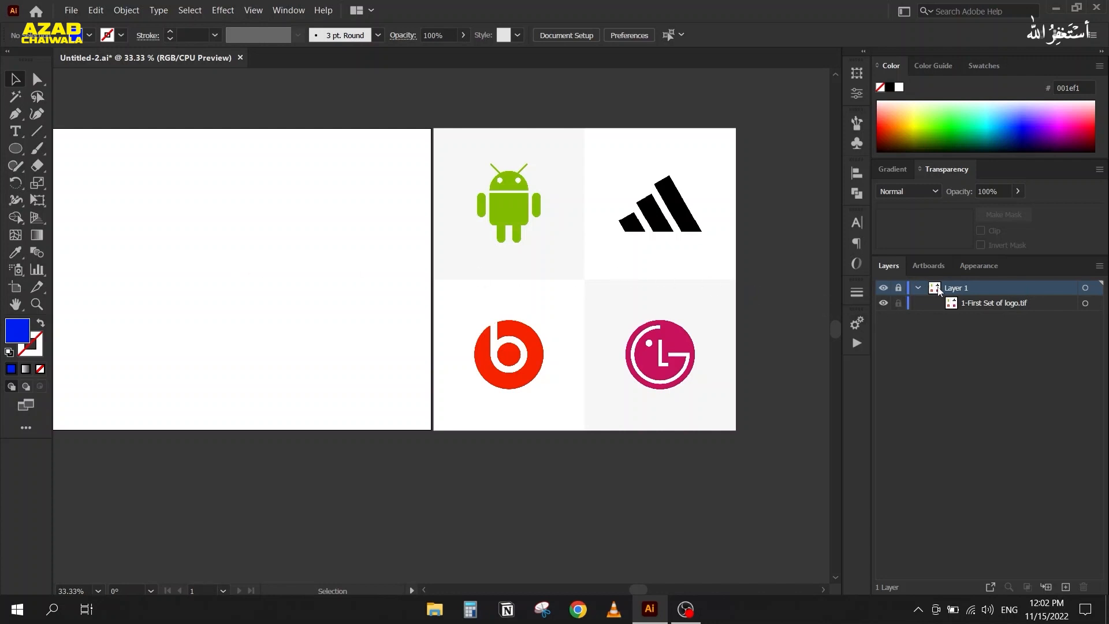
{"action": "left_click", "coordinate": [898, 287]}
Select the logo image and lock only 1-First Set of logo.tif within Layer 1.
{"action": "scroll", "coordinate": [377, 168], "scroll_direction": "up", "scroll_amount": 2}
{"action": "scroll", "coordinate": [348, 211], "scroll_direction": "up", "scroll_amount": 1}
{"action": "key", "text": "space"}
{"action": "left_click_drag", "start_coordinate": [274, 260], "coordinate": [218, 282]}
{"action": "left_click", "coordinate": [531, 320]}
{"action": "left_click_drag", "start_coordinate": [531, 320], "coordinate": [518, 325]}
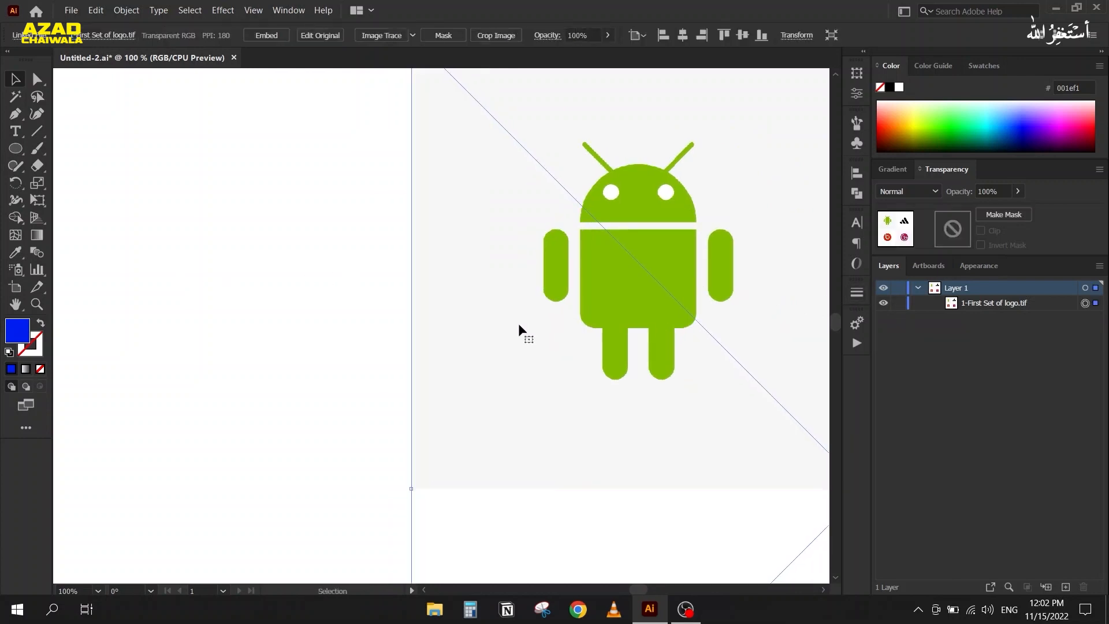
{"action": "left_click", "coordinate": [897, 303]}
Draw a circle on the artboard beside the Android logo and fill it with the logo's green using the Eyedropper.
{"action": "left_click_drag", "start_coordinate": [374, 362], "coordinate": [428, 359]}
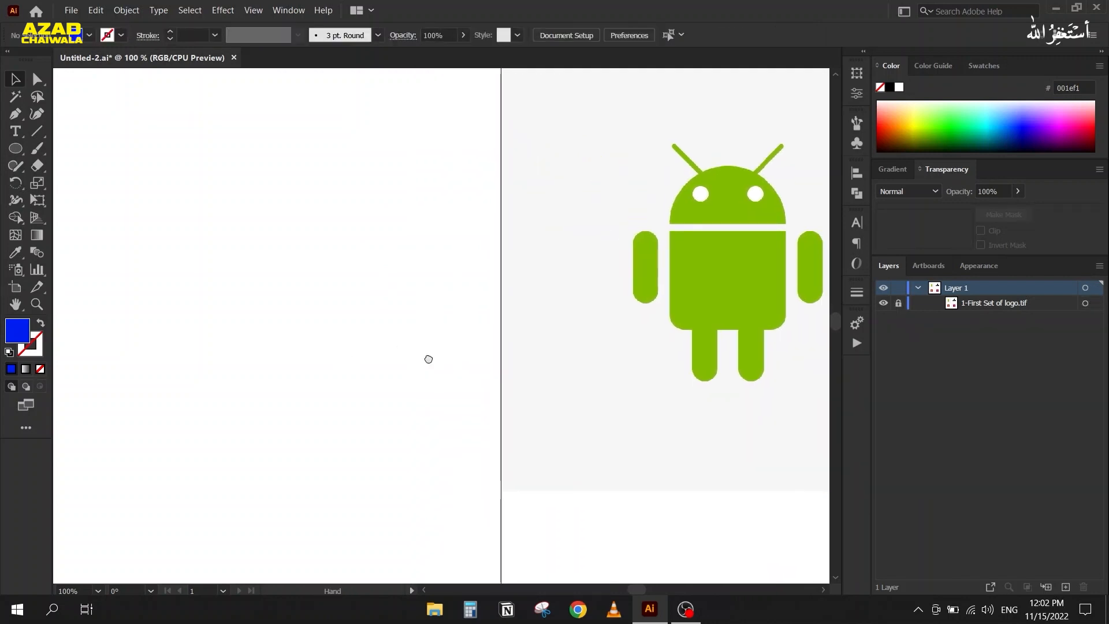
{"action": "left_click_drag", "start_coordinate": [361, 311], "coordinate": [348, 309]}
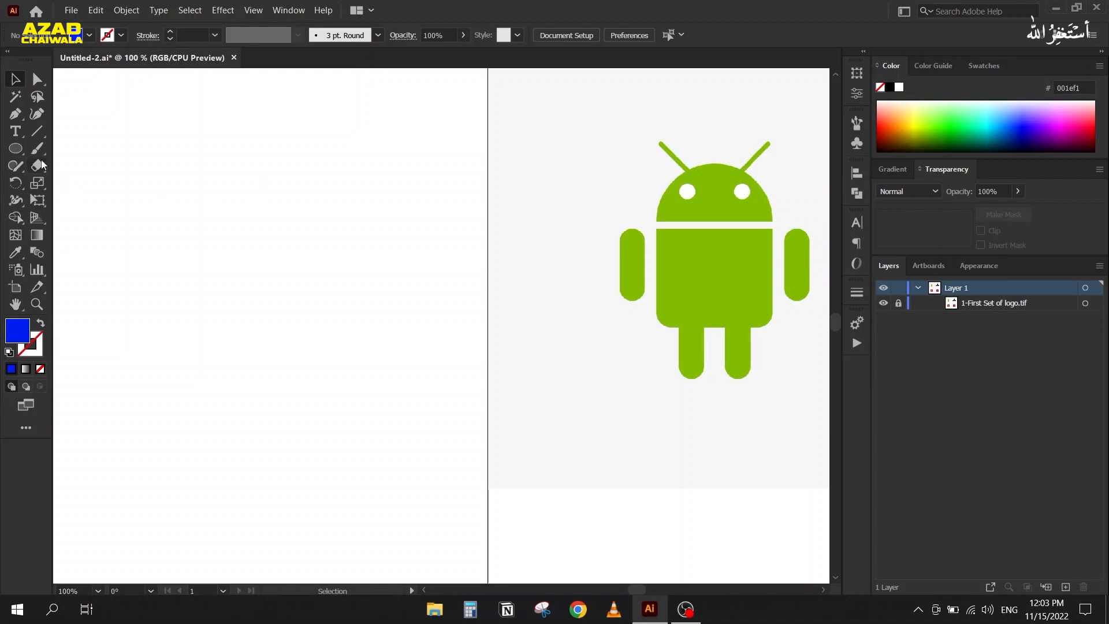
{"action": "left_click", "coordinate": [19, 149]}
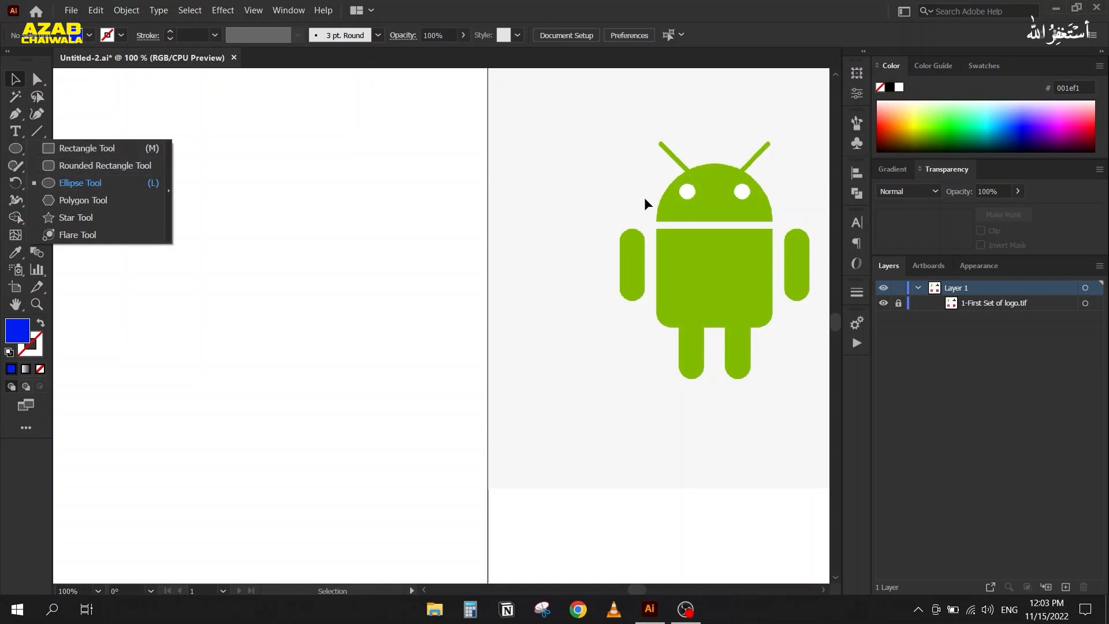
{"action": "left_click", "coordinate": [68, 187]}
{"action": "left_click_drag", "start_coordinate": [187, 132], "coordinate": [360, 304]}
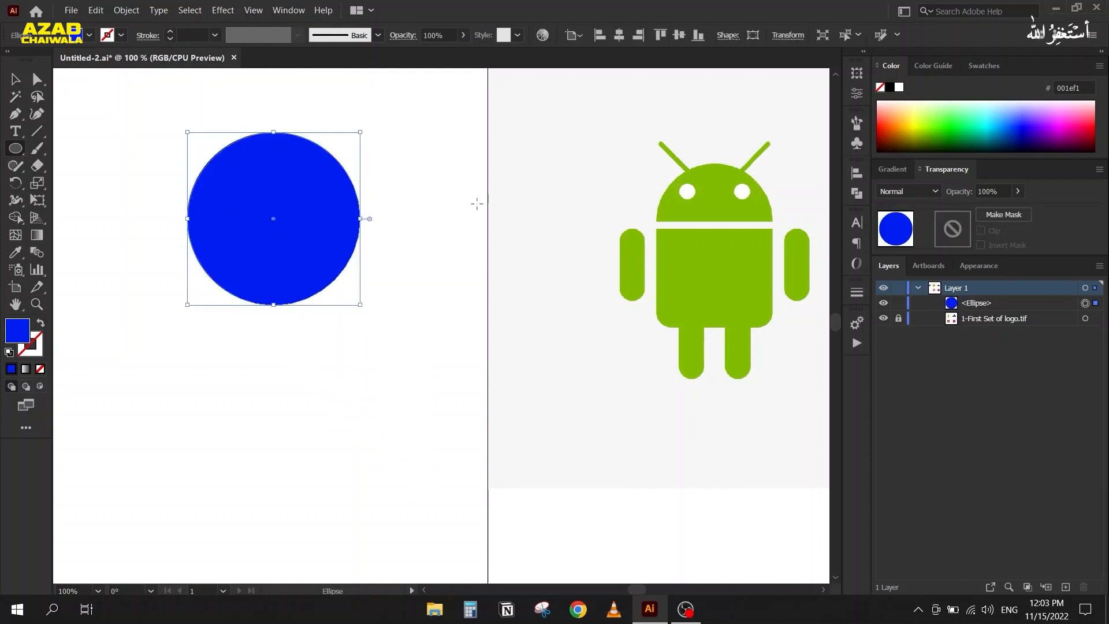
{"action": "left_click", "coordinate": [14, 258]}
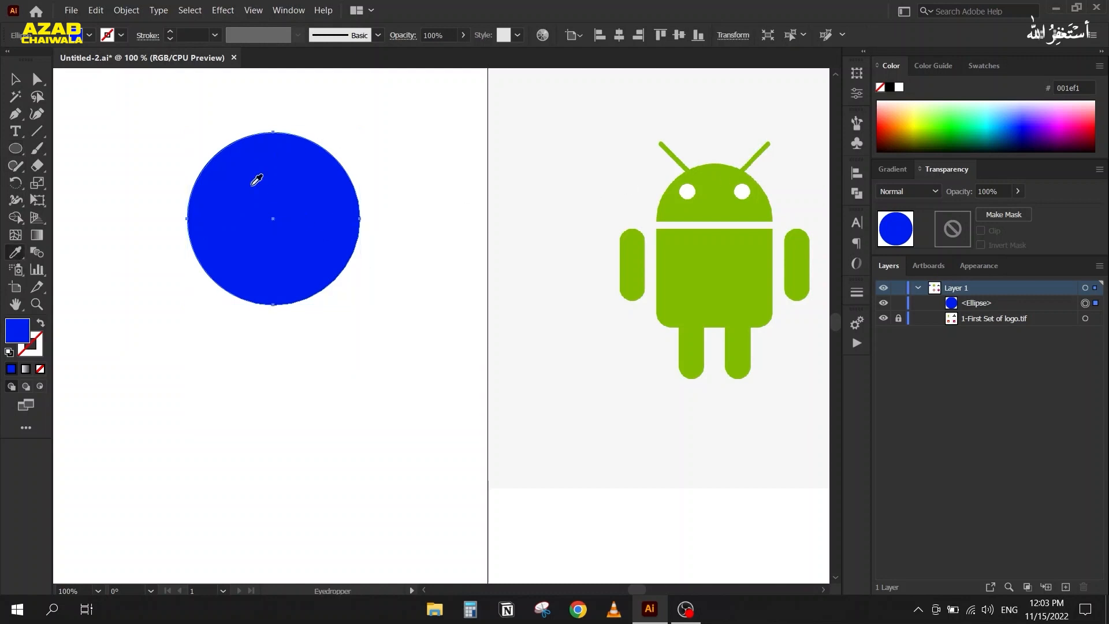
{"action": "left_click", "coordinate": [718, 176]}
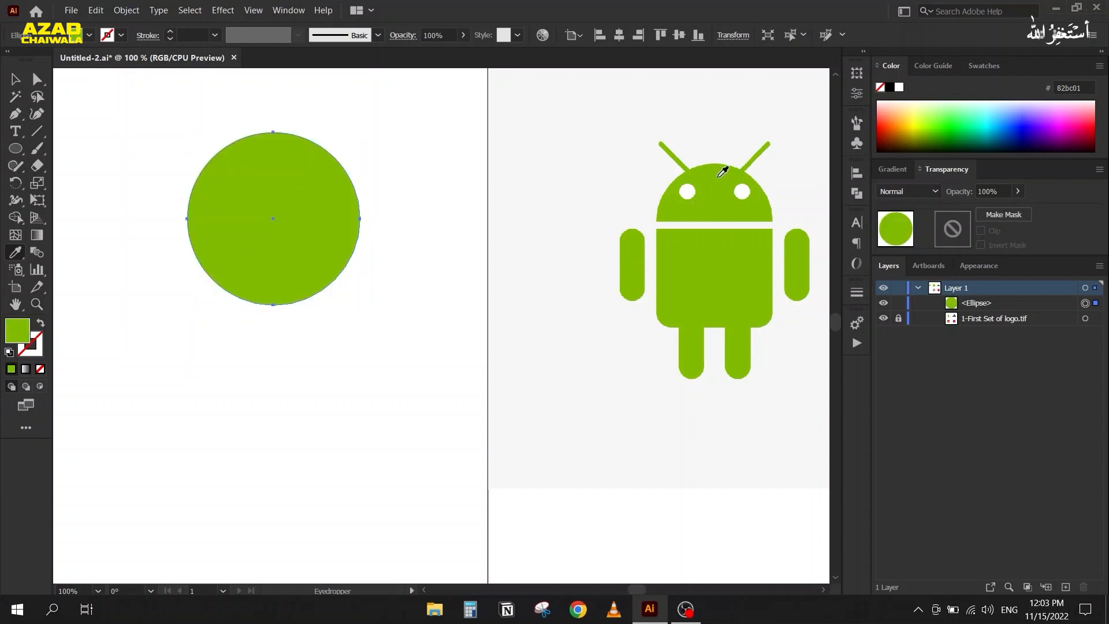
{"action": "left_click", "coordinate": [15, 79]}
{"action": "left_click", "coordinate": [139, 205]}
Draw a straight horizontal line through the green circle's center, extending past both sides, and deselect it.
{"action": "key", "text": "backslash"}
{"action": "left_click_drag", "start_coordinate": [149, 217], "coordinate": [395, 216]}
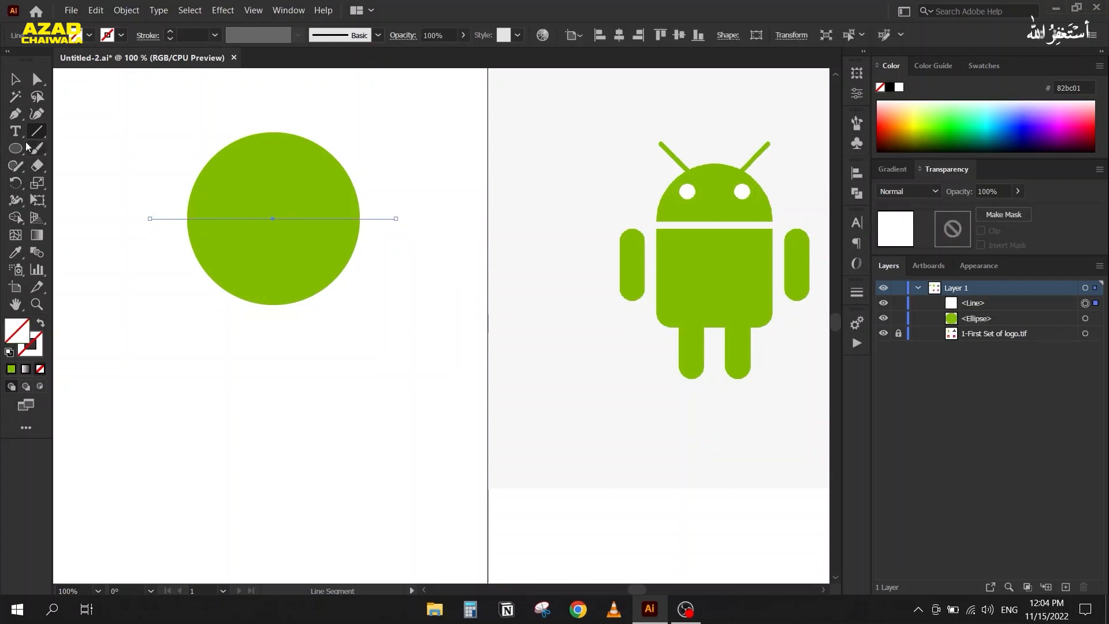
{"action": "left_click", "coordinate": [14, 80]}
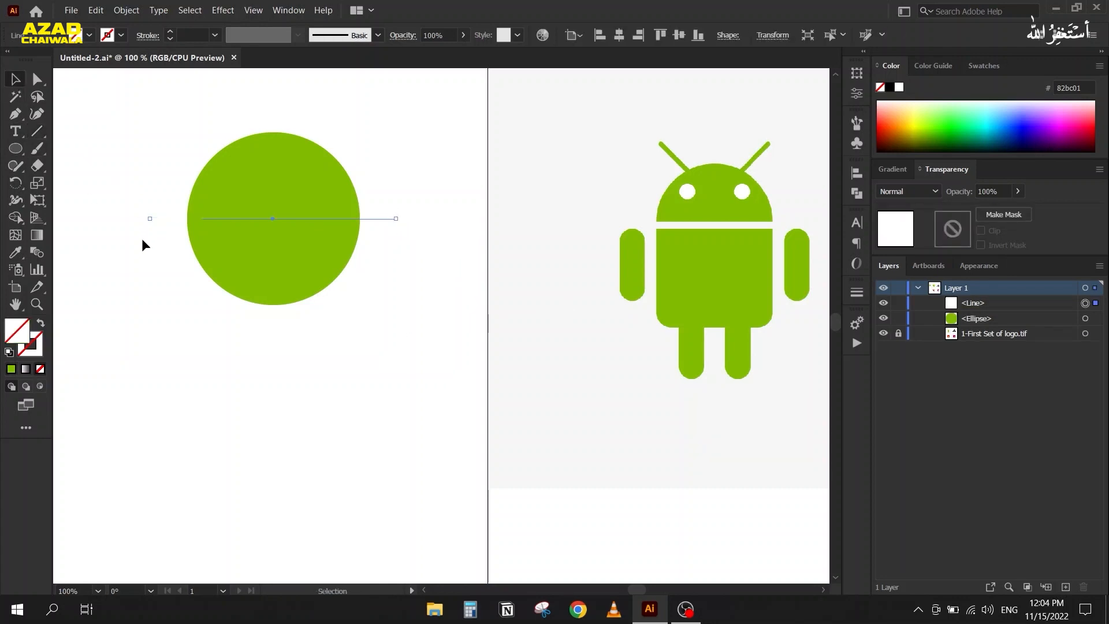
{"action": "left_click", "coordinate": [158, 278]}
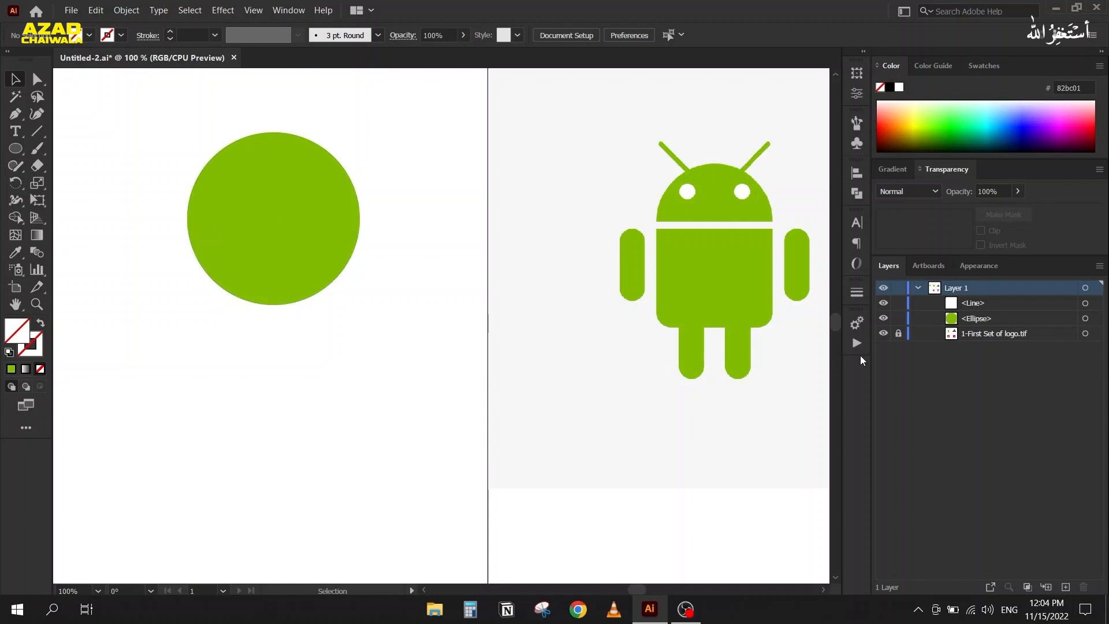
Give the line a black 1 px stroke and swap the stroke color with the fill.
{"action": "left_click", "coordinate": [1092, 304]}
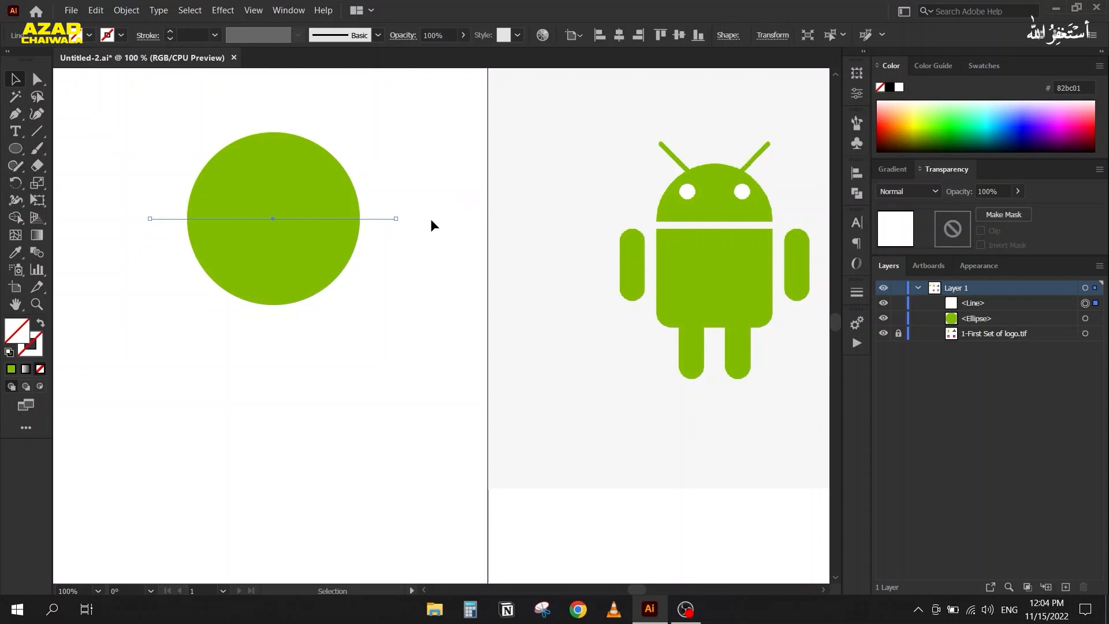
{"action": "left_click", "coordinate": [38, 351]}
{"action": "left_click", "coordinate": [11, 368]}
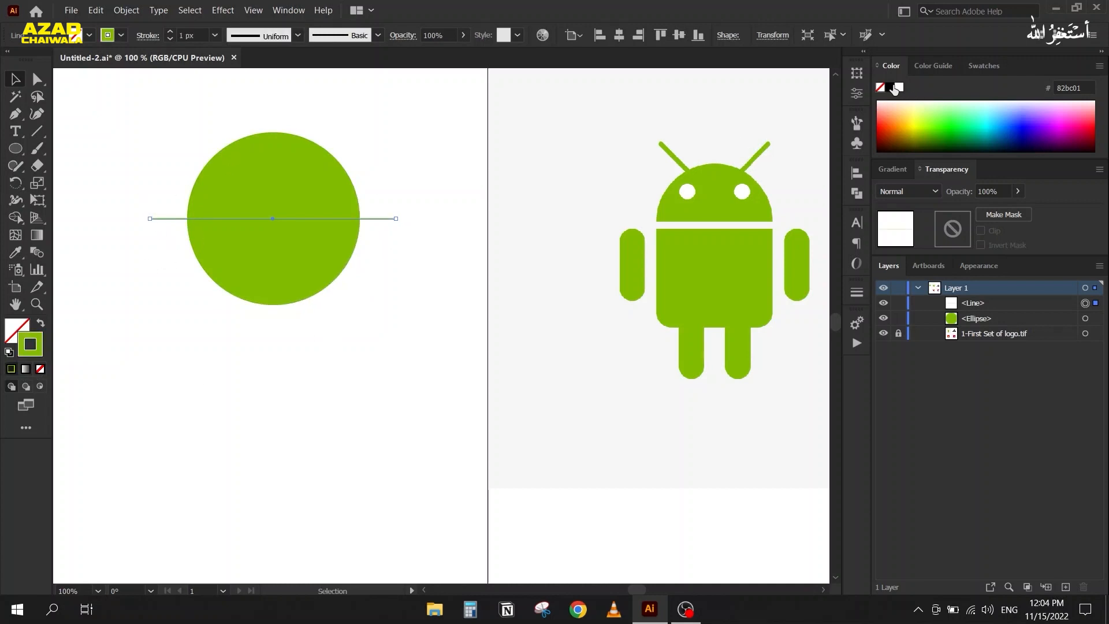
{"action": "left_click", "coordinate": [893, 87]}
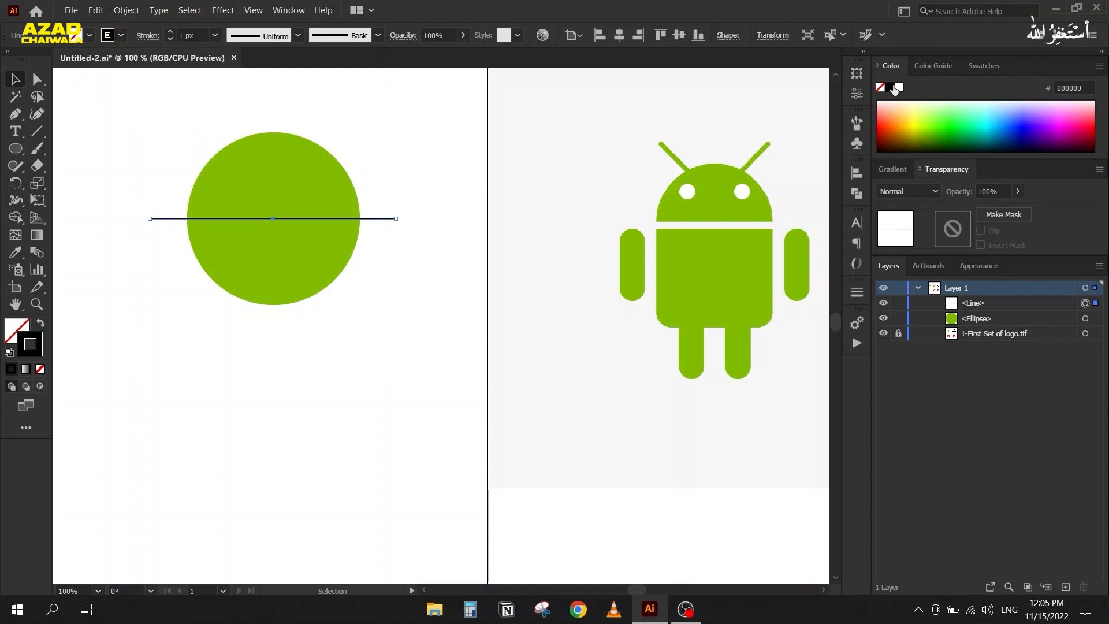
{"action": "left_click", "coordinate": [40, 325]}
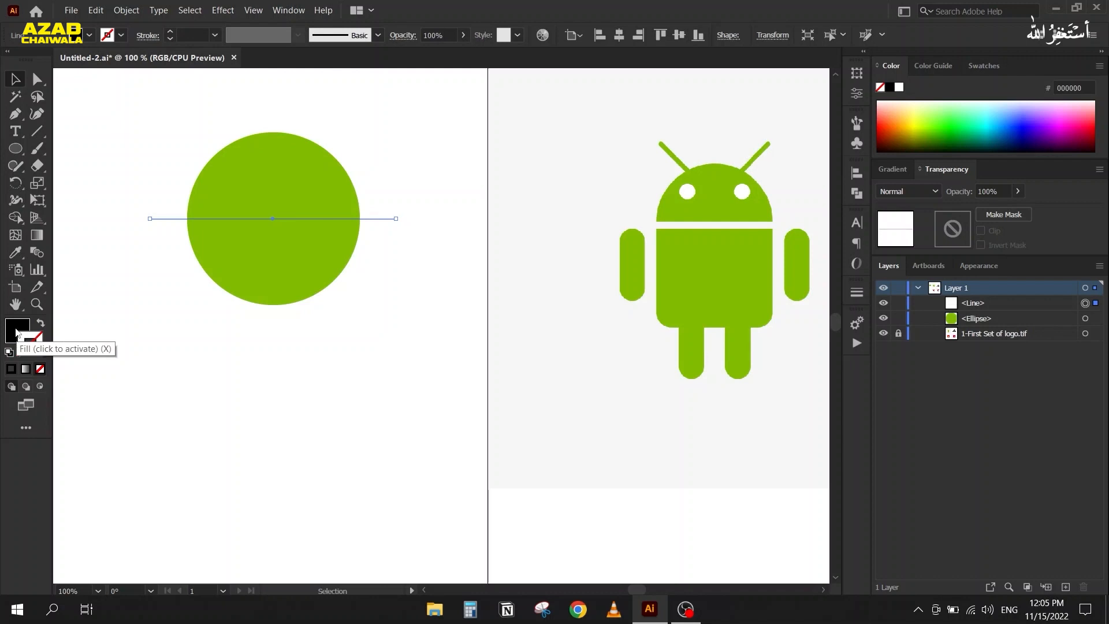
Reselect the line crossing the circle and fill it with the Android logo's green using the Eyedropper.
{"action": "left_click", "coordinate": [174, 272]}
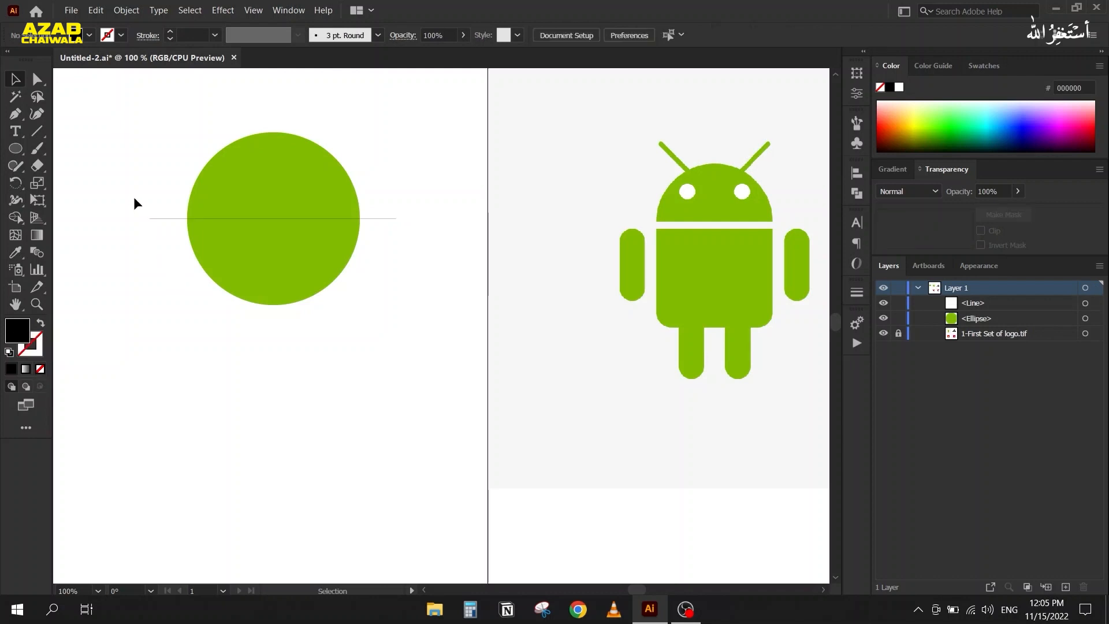
{"action": "left_click_drag", "start_coordinate": [162, 227], "coordinate": [163, 229]}
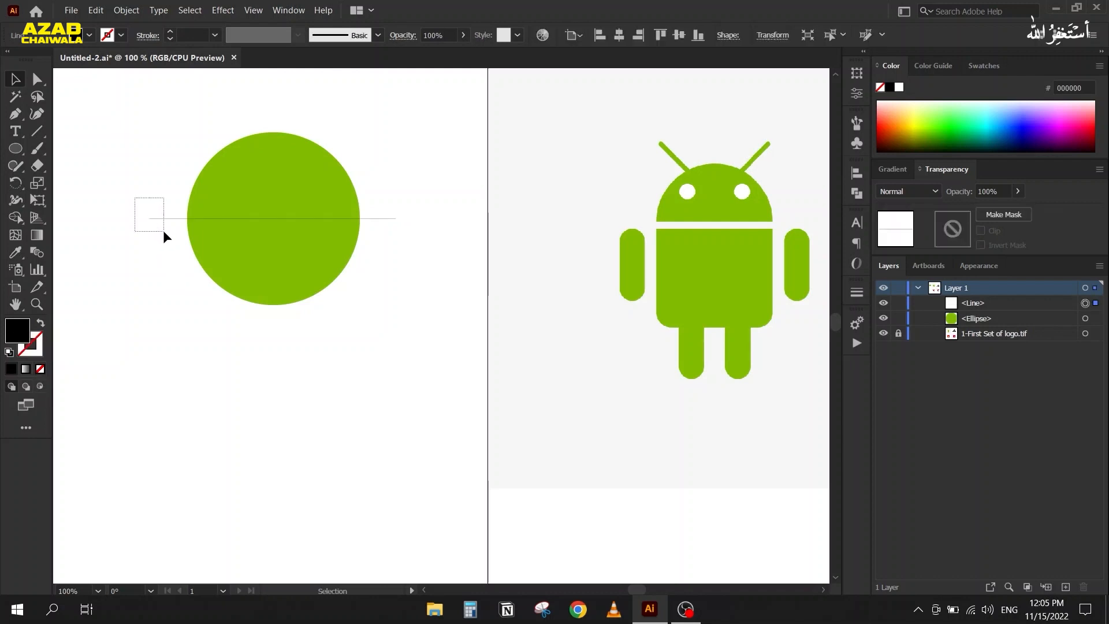
{"action": "key", "text": "i"}
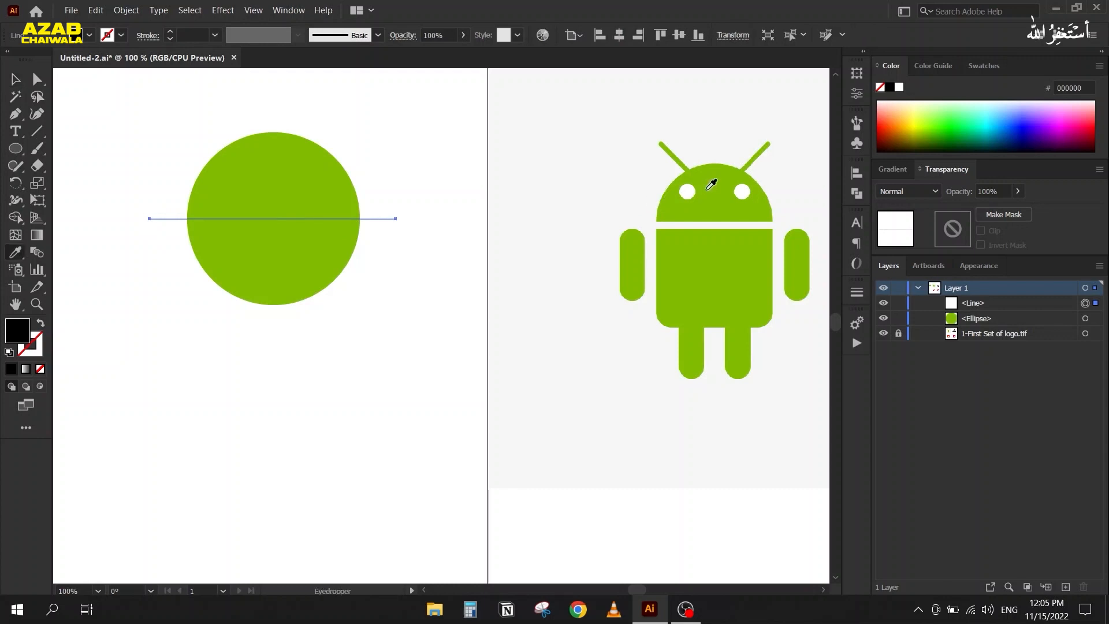
{"action": "left_click", "coordinate": [714, 169]}
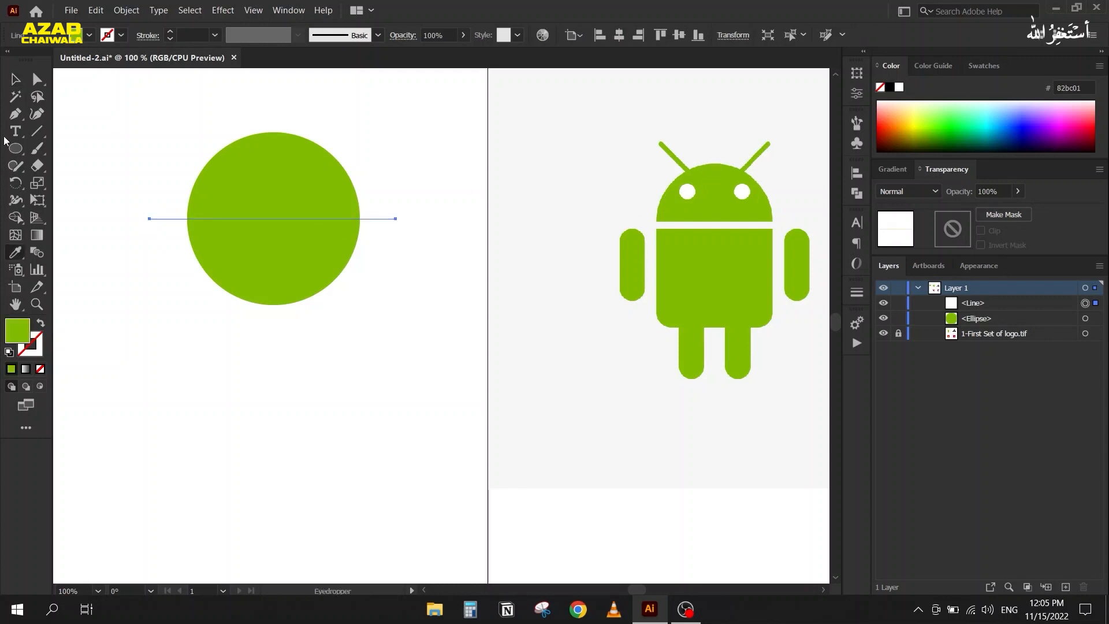
Reselect the line crossing the circle and swap its fill and stroke so the green becomes its stroke.
{"action": "left_click", "coordinate": [17, 79]}
{"action": "left_click", "coordinate": [109, 190]}
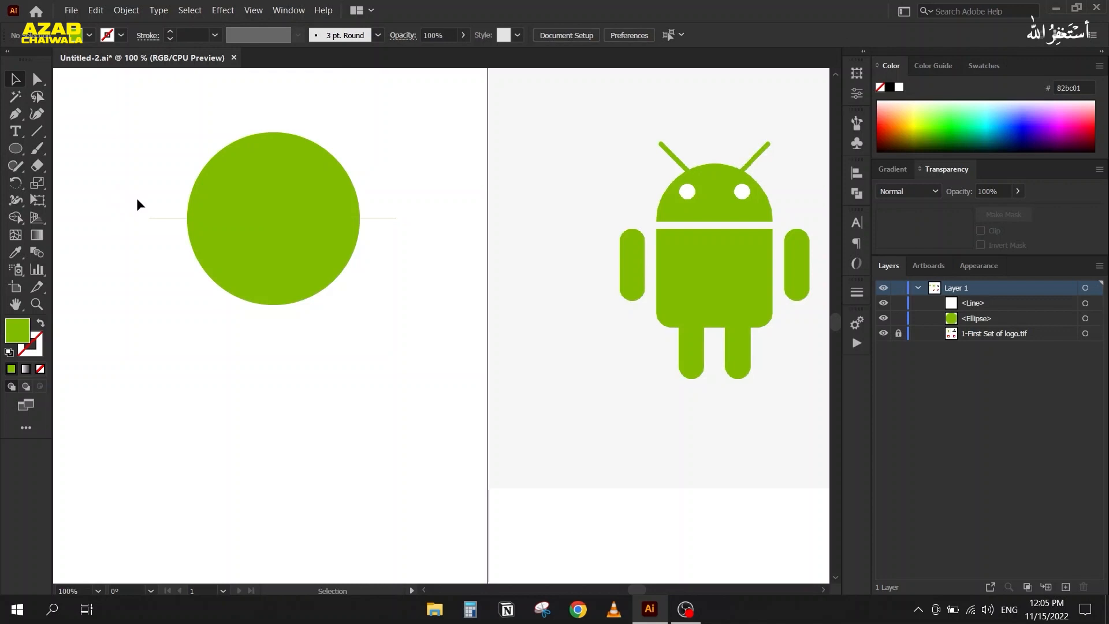
{"action": "left_click_drag", "start_coordinate": [136, 198], "coordinate": [162, 244]}
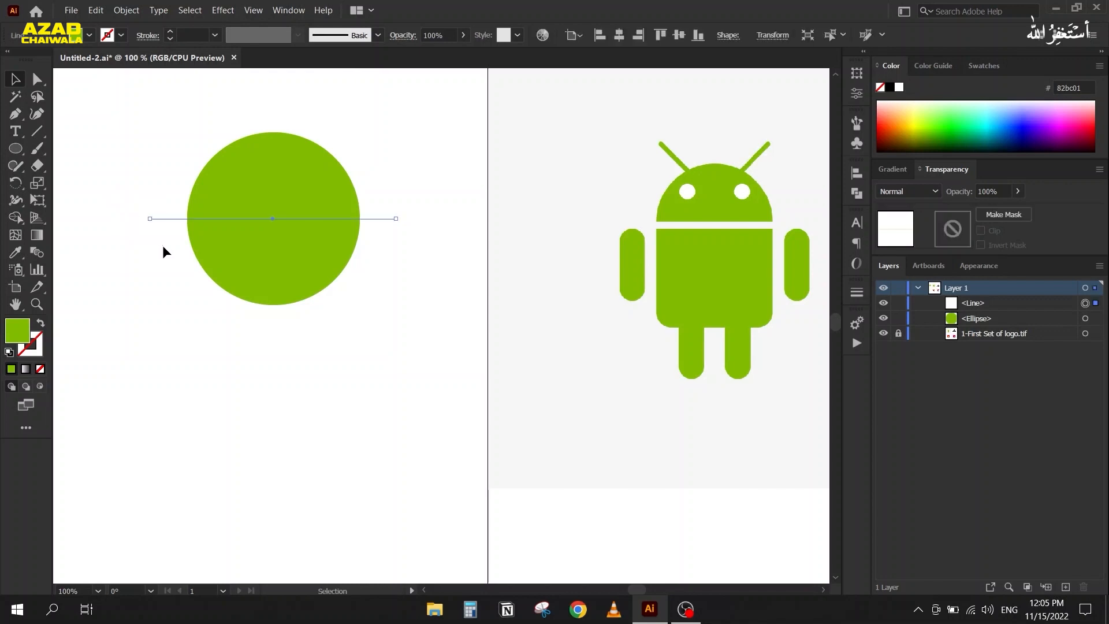
{"action": "left_click", "coordinate": [39, 323]}
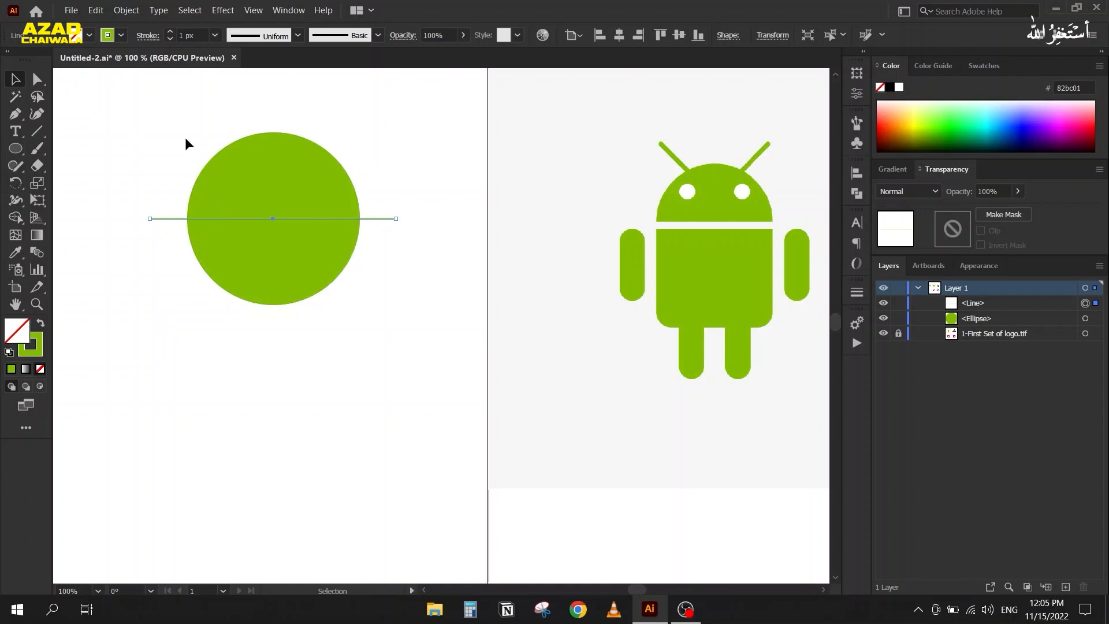
Divide the circle along the line with Pathfinder Divide and ungroup the resulting halves.
{"action": "left_click_drag", "start_coordinate": [187, 120], "coordinate": [355, 318]}
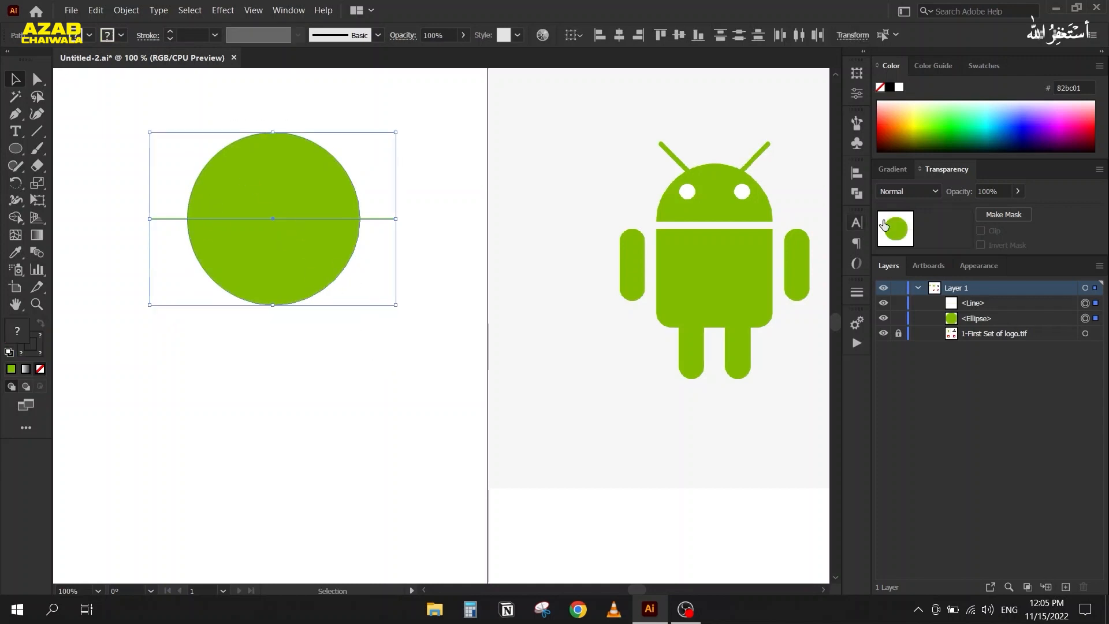
{"action": "left_click", "coordinate": [857, 192]}
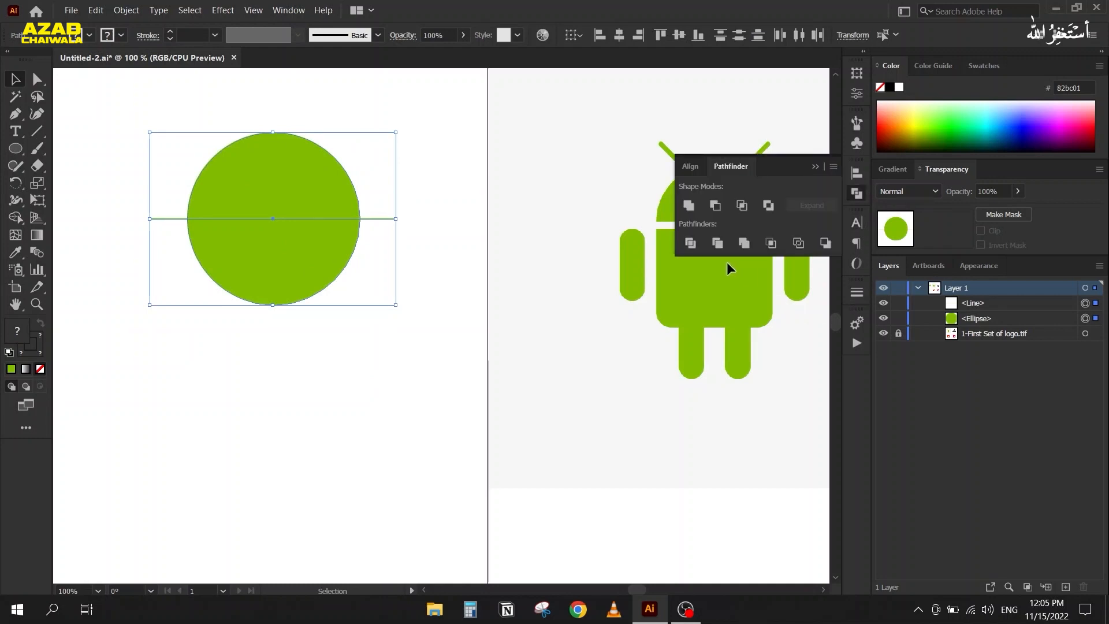
{"action": "left_click", "coordinate": [690, 242]}
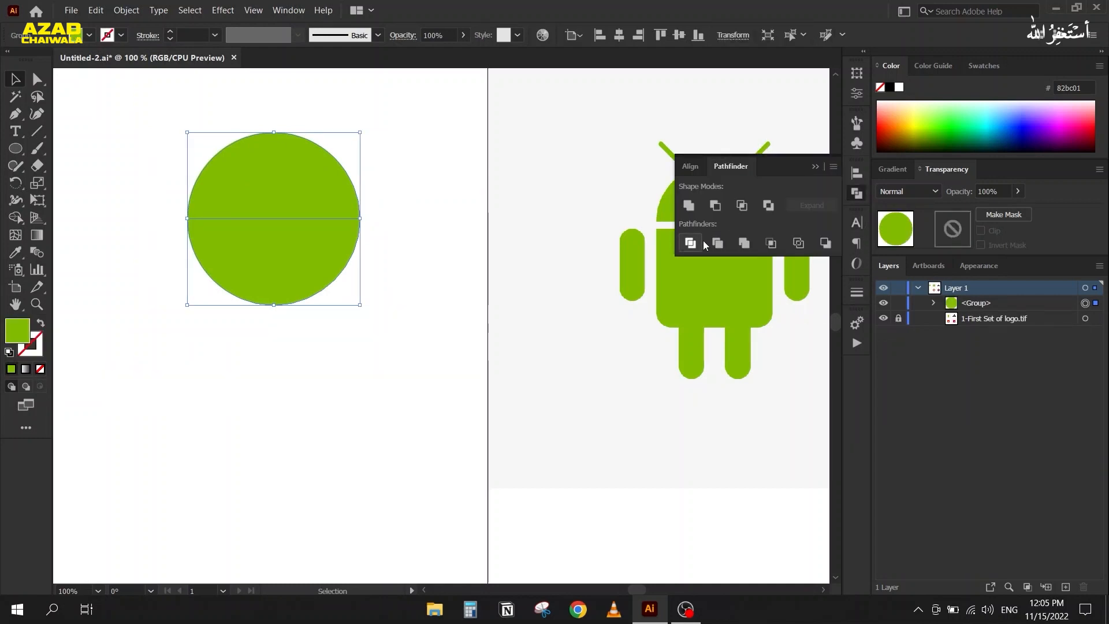
{"action": "left_click", "coordinate": [815, 166]}
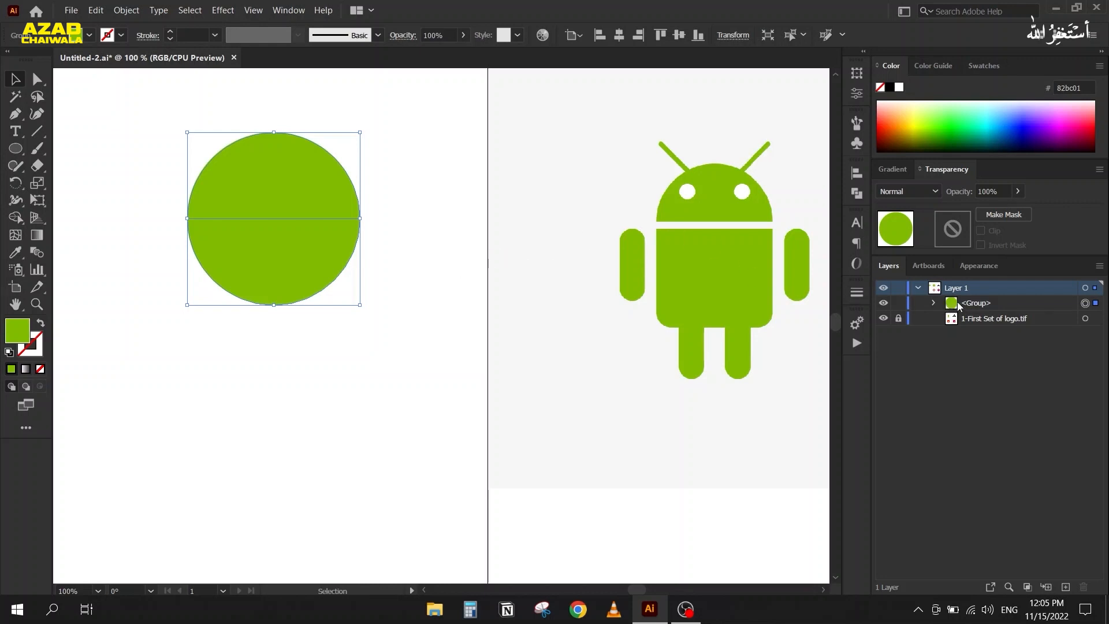
{"action": "right_click", "coordinate": [289, 237]}
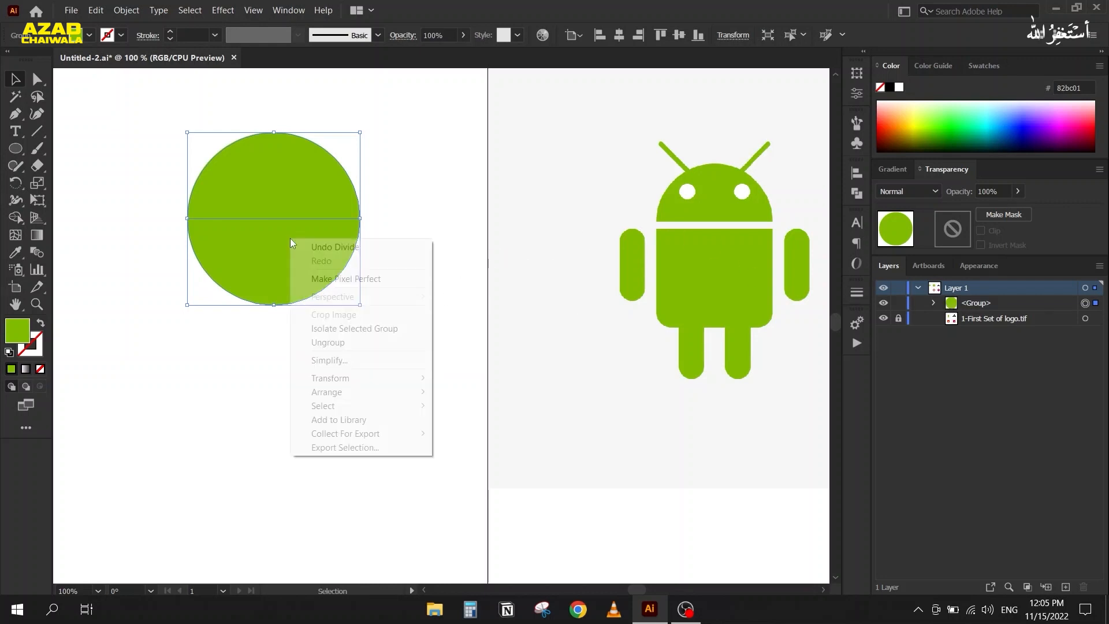
{"action": "left_click", "coordinate": [327, 343]}
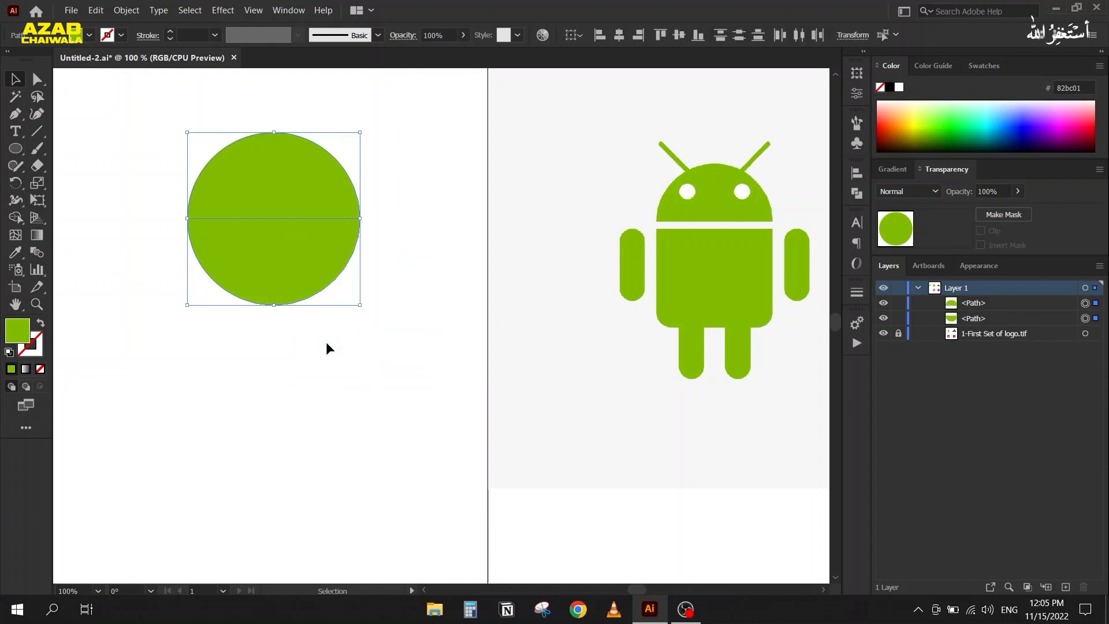
Shift both halves slightly, pull the lower half away from the upper one and delete it.
{"action": "mouse_move", "coordinate": [283, 191]}
{"action": "left_mouse_down"}
{"action": "mouse_move", "coordinate": [311, 188]}
{"action": "mouse_move", "coordinate": [241, 199]}
{"action": "mouse_move", "coordinate": [332, 185]}
{"action": "mouse_move", "coordinate": [283, 192]}
{"action": "mouse_move", "coordinate": [276, 210]}
{"action": "left_mouse_up"}
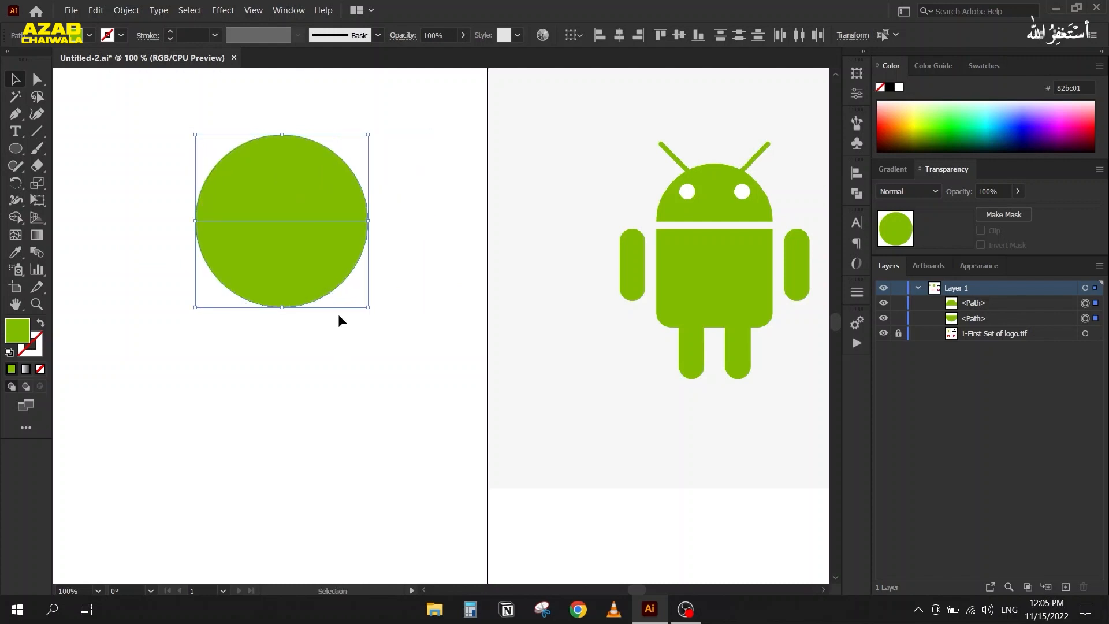
{"action": "left_click", "coordinate": [353, 388]}
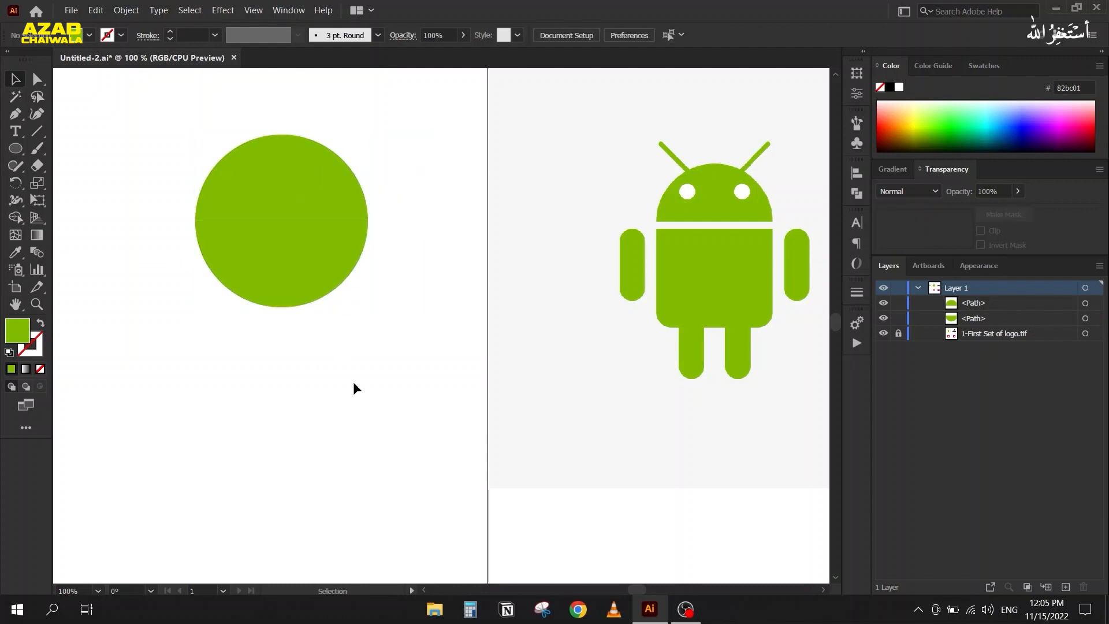
{"action": "left_click_drag", "start_coordinate": [287, 277], "coordinate": [291, 371]}
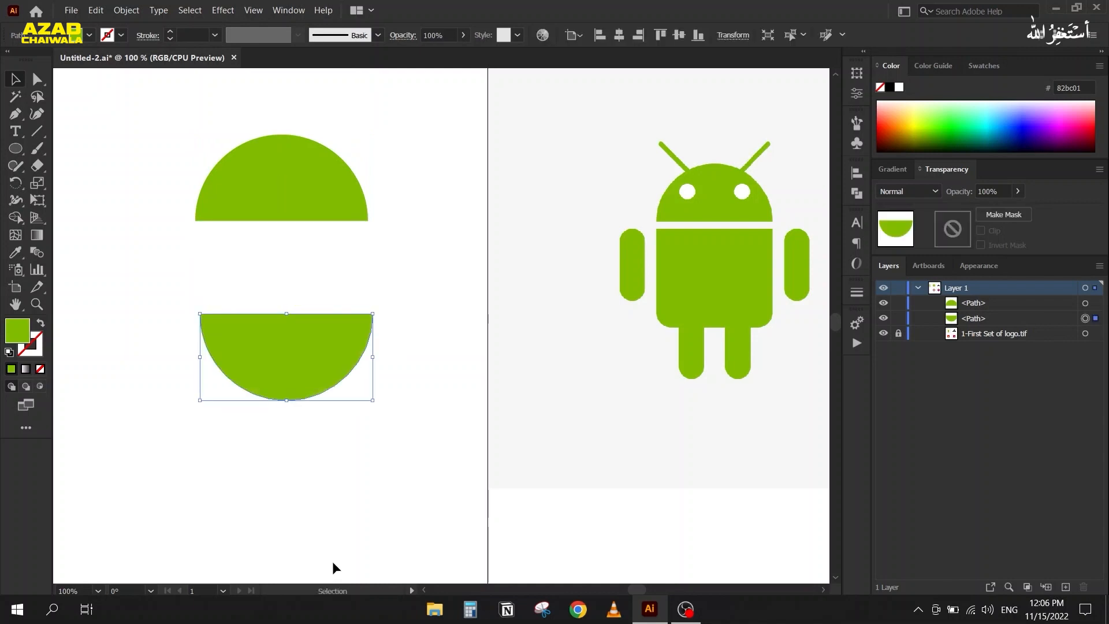
{"action": "key", "text": "Delete"}
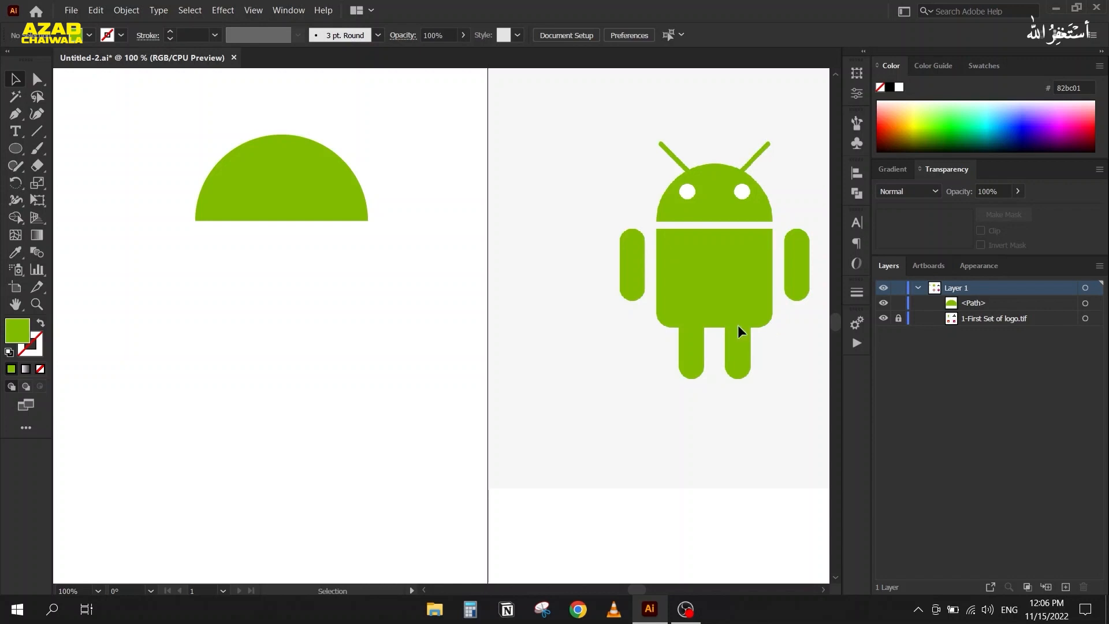
Draw a green rectangle about 153 by 150 px just below the semicircle, matching its width, as the Android body.
{"action": "left_click", "coordinate": [14, 150]}
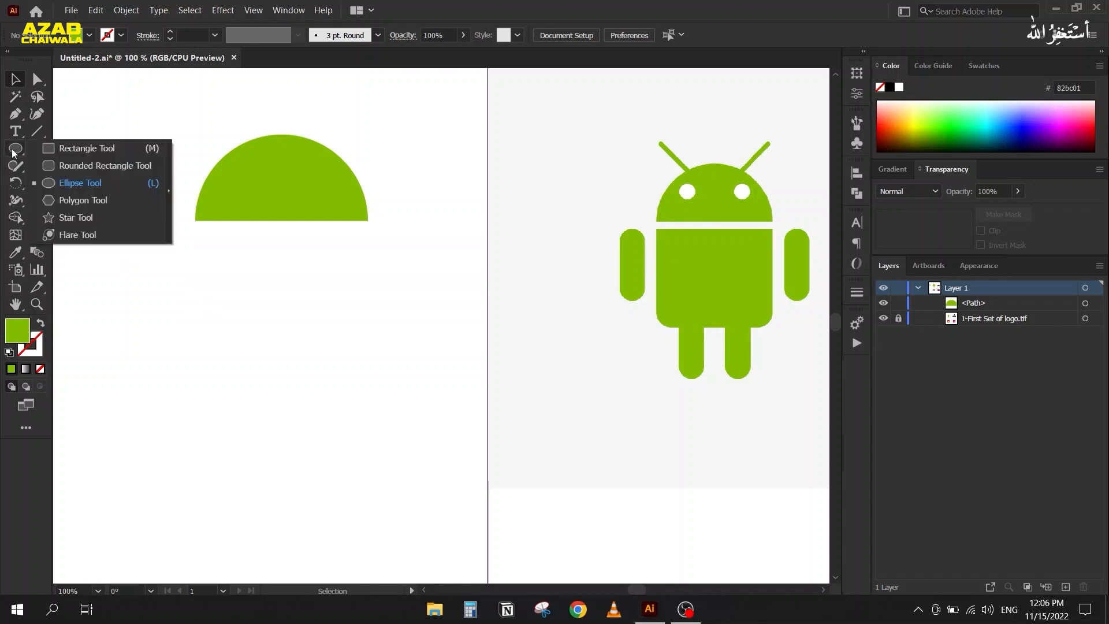
{"action": "left_click", "coordinate": [78, 148]}
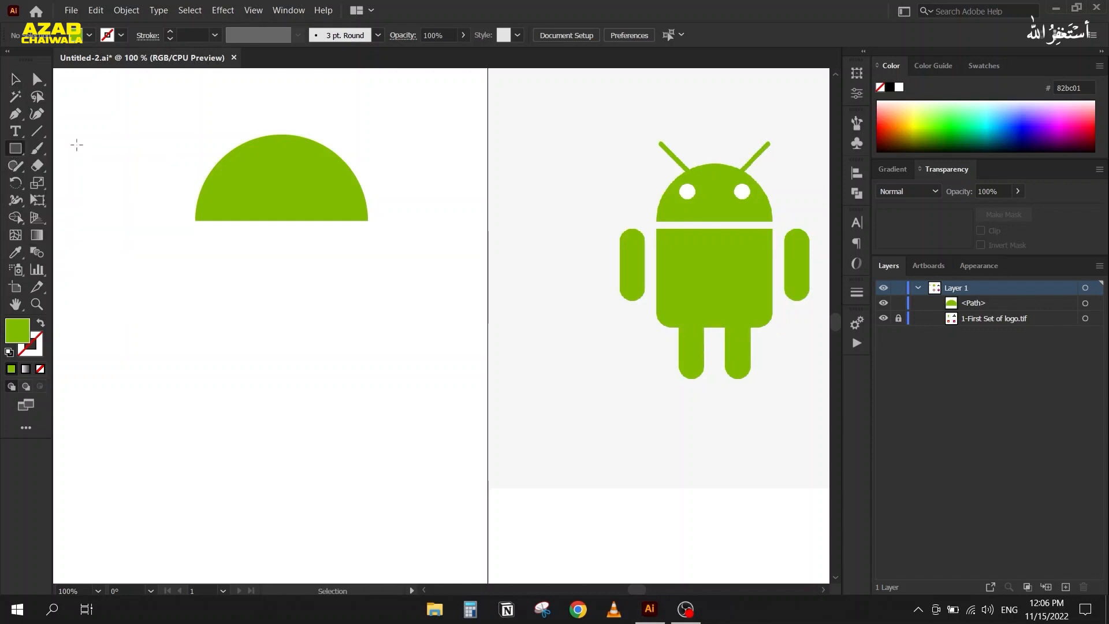
{"action": "left_click_drag", "start_coordinate": [195, 232], "coordinate": [368, 401]}
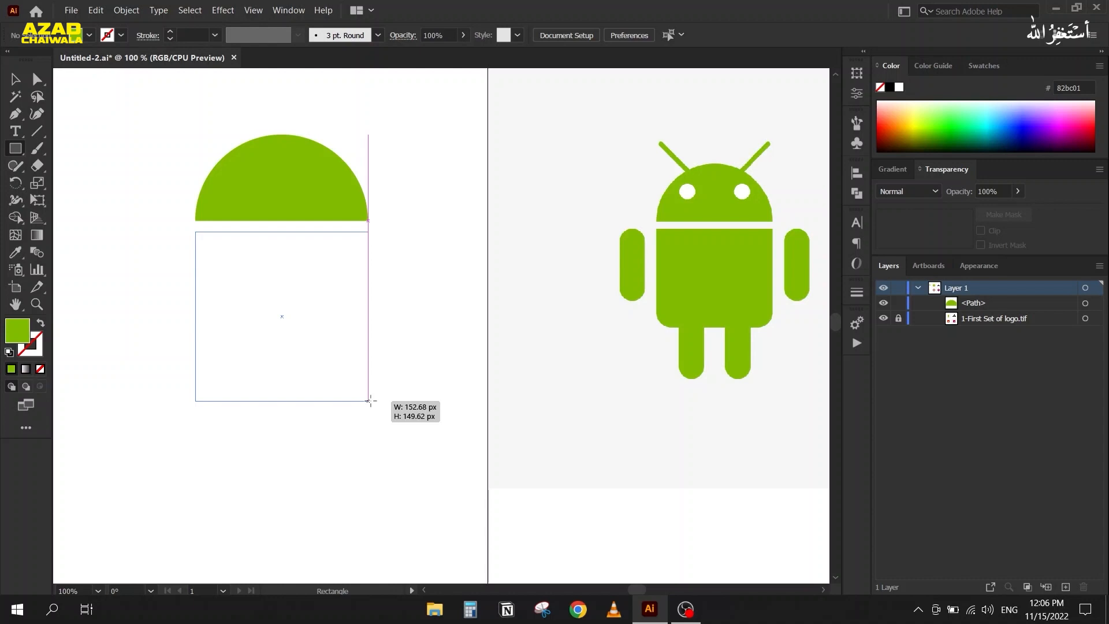
{"action": "left_click_drag", "start_coordinate": [368, 400], "coordinate": [368, 400]}
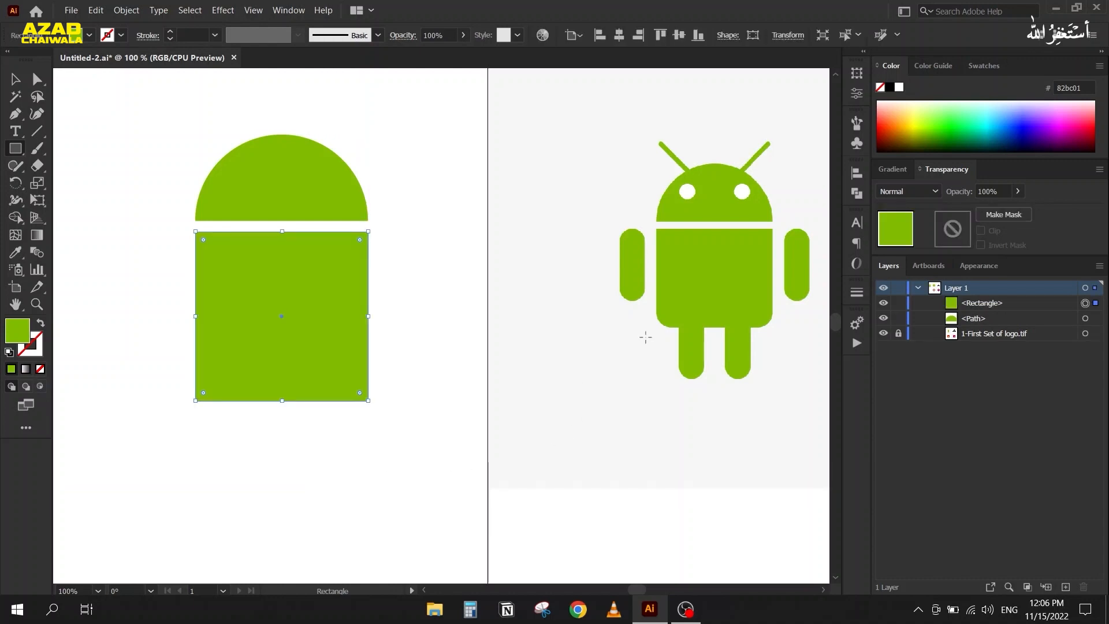
{"action": "left_click", "coordinate": [13, 82]}
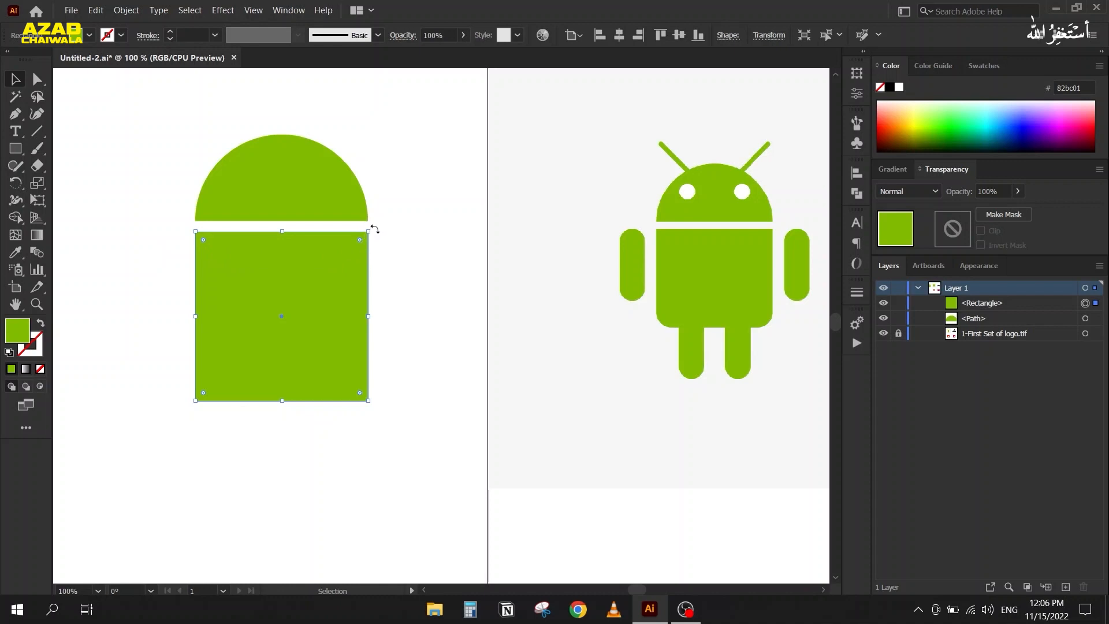
Try rounding all four corners of the body rectangle with the live corner widgets, and undo it.
{"action": "left_click", "coordinate": [38, 81]}
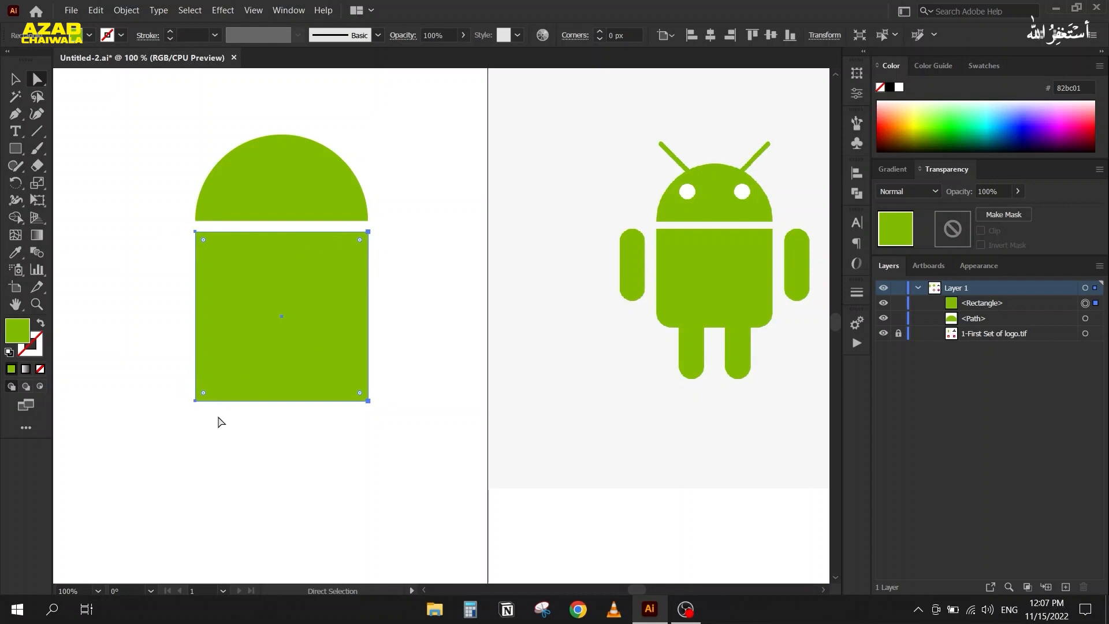
{"action": "key", "text": "v"}
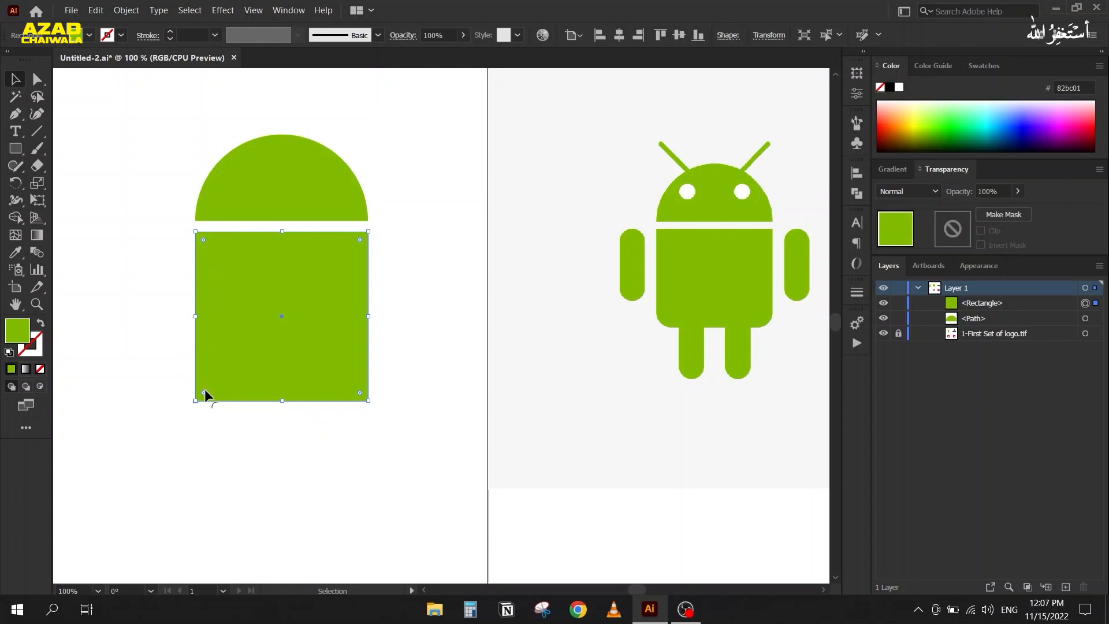
{"action": "left_click_drag", "start_coordinate": [205, 394], "coordinate": [217, 365]}
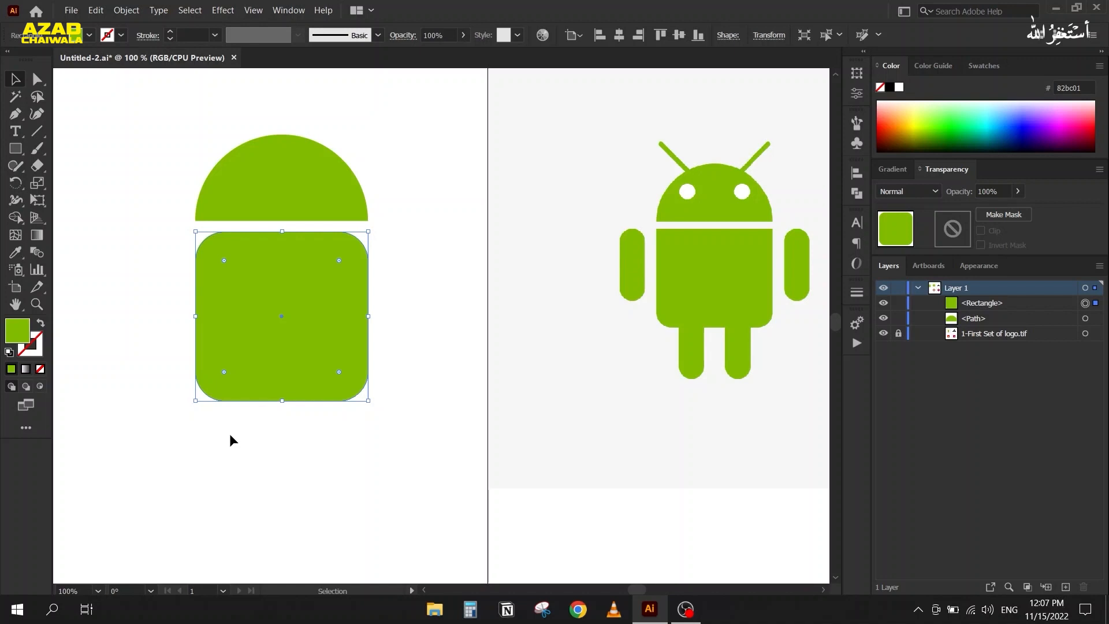
{"action": "key", "text": "ctrl+z"}
Try rounding only the body rectangle's two bottom corners, to about 23 px with the Direct Selection tool, and undo it.
{"action": "left_click", "coordinate": [37, 79]}
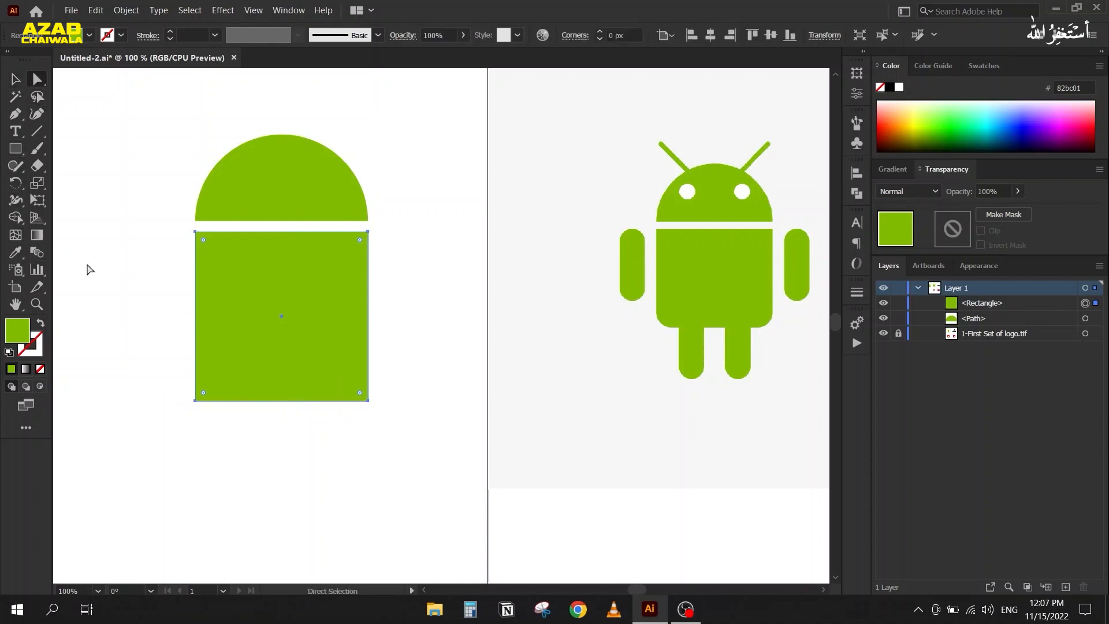
{"action": "left_click", "coordinate": [168, 376]}
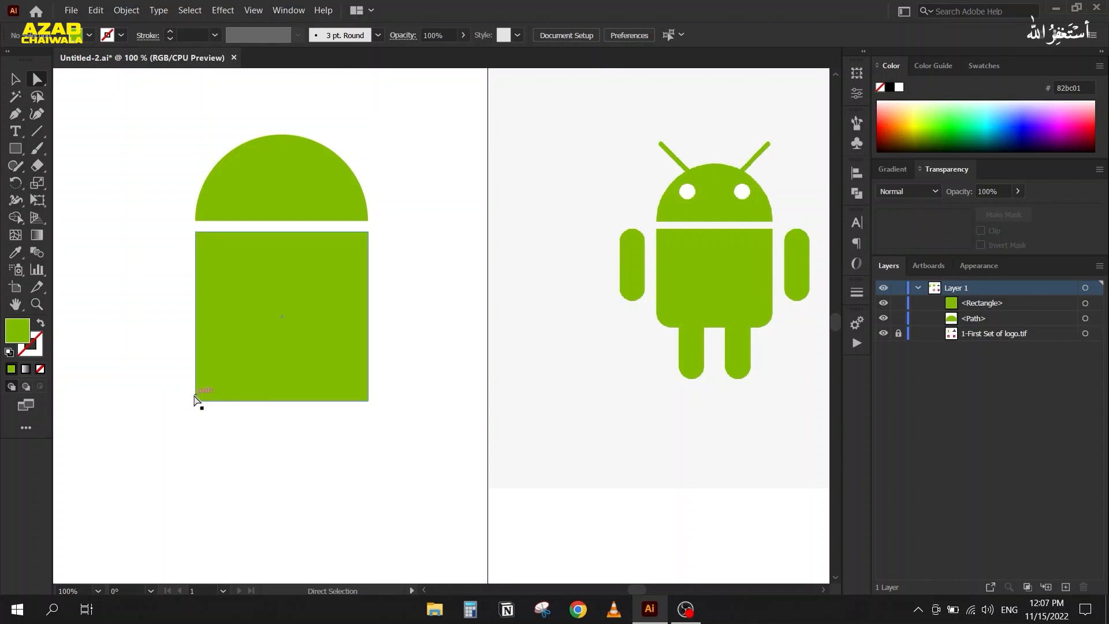
{"action": "left_click", "coordinate": [195, 400]}
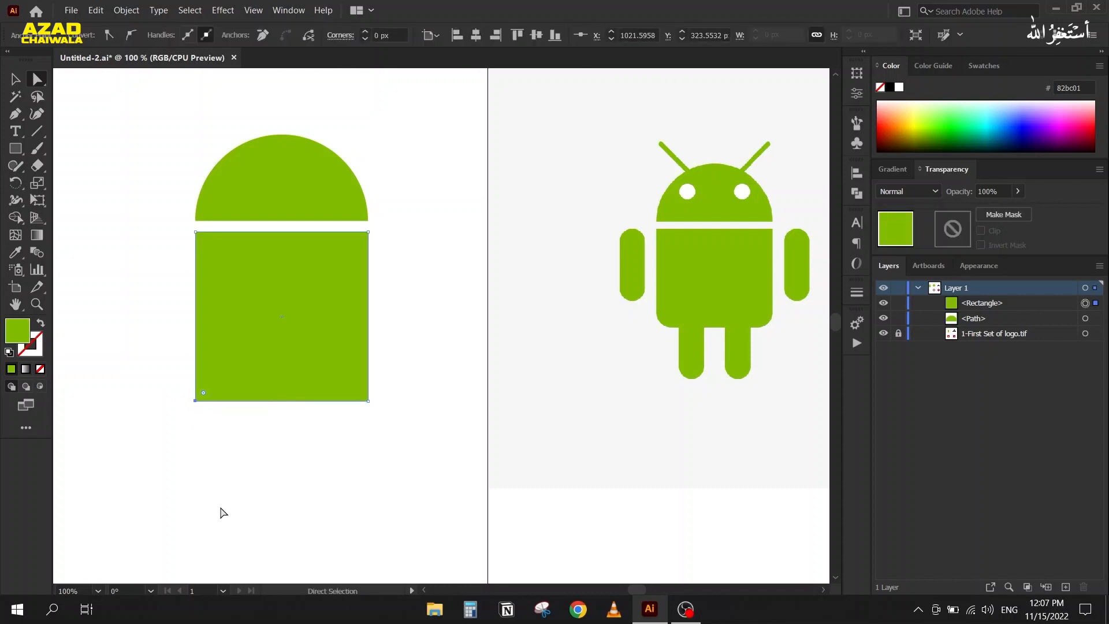
{"action": "left_click_drag", "start_coordinate": [156, 375], "coordinate": [408, 437]}
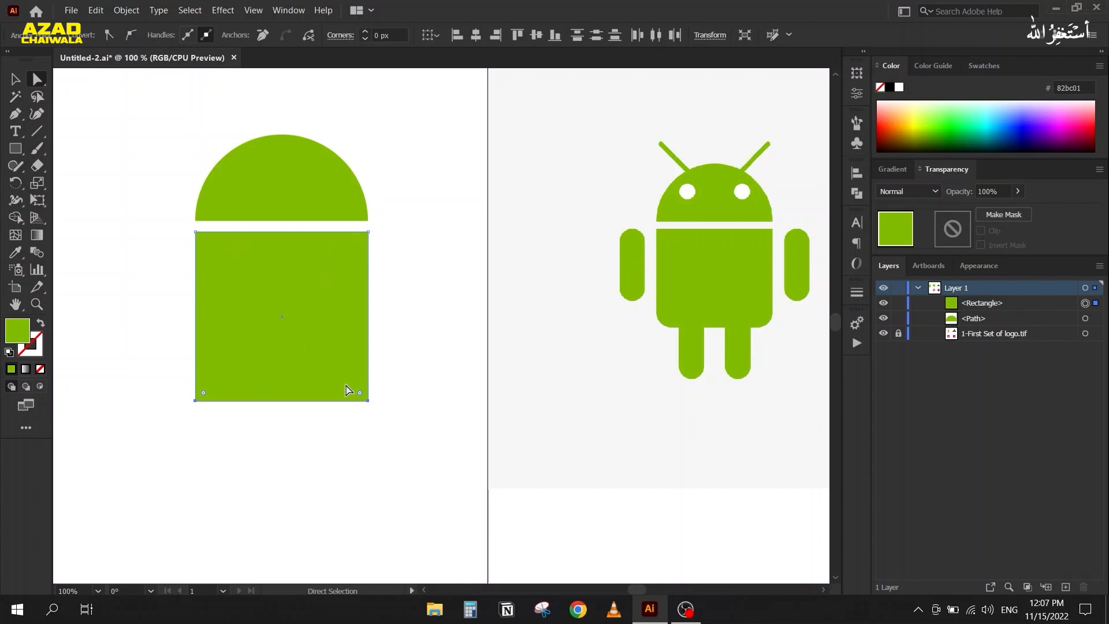
{"action": "left_click_drag", "start_coordinate": [359, 396], "coordinate": [341, 374]}
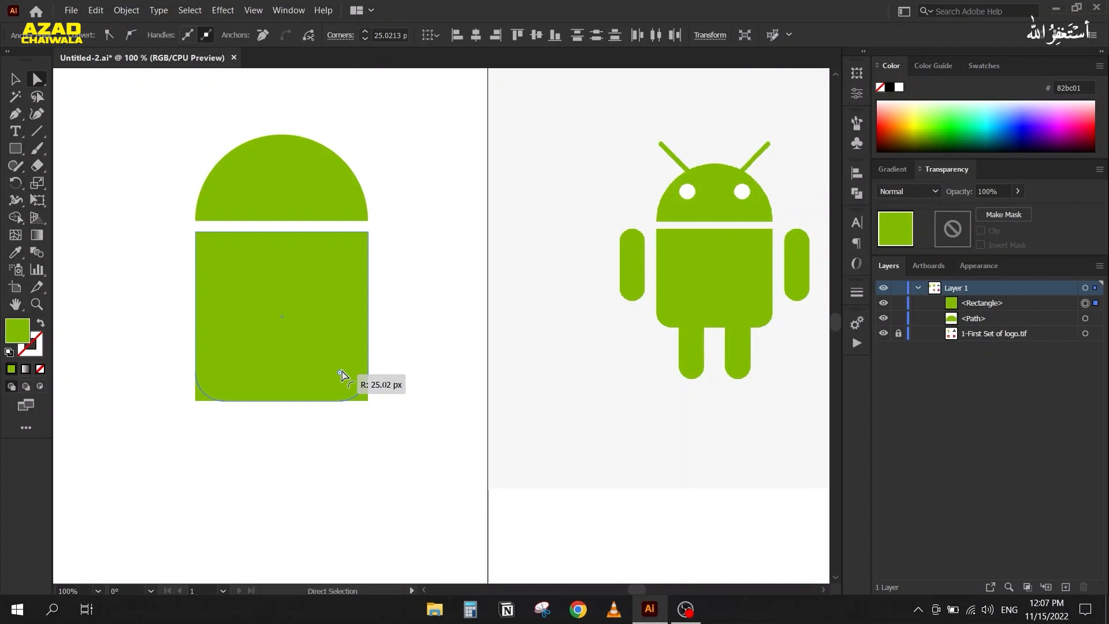
{"action": "left_click_drag", "start_coordinate": [341, 373], "coordinate": [348, 373]}
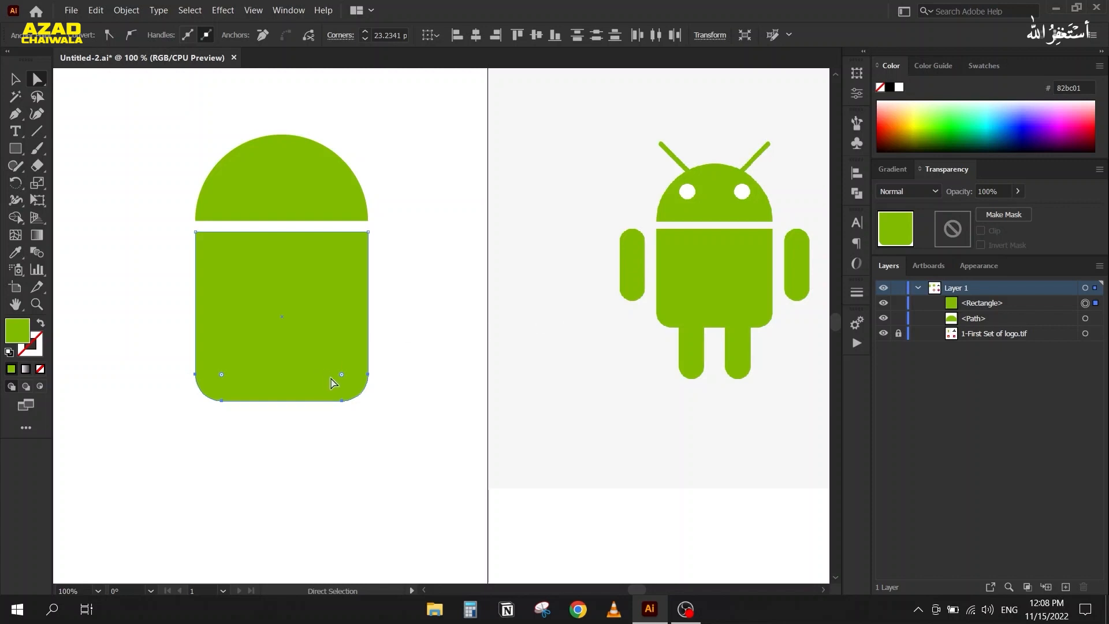
{"action": "key", "text": "ctrl+z"}
{"action": "left_click_drag", "start_coordinate": [203, 394], "coordinate": [218, 382]}
{"action": "key", "text": "ctrl+z"}
Try giving the body rectangle's two bottom corners an exact 24 px radius one at a time, and undo it.
{"action": "double_click", "coordinate": [204, 395]}
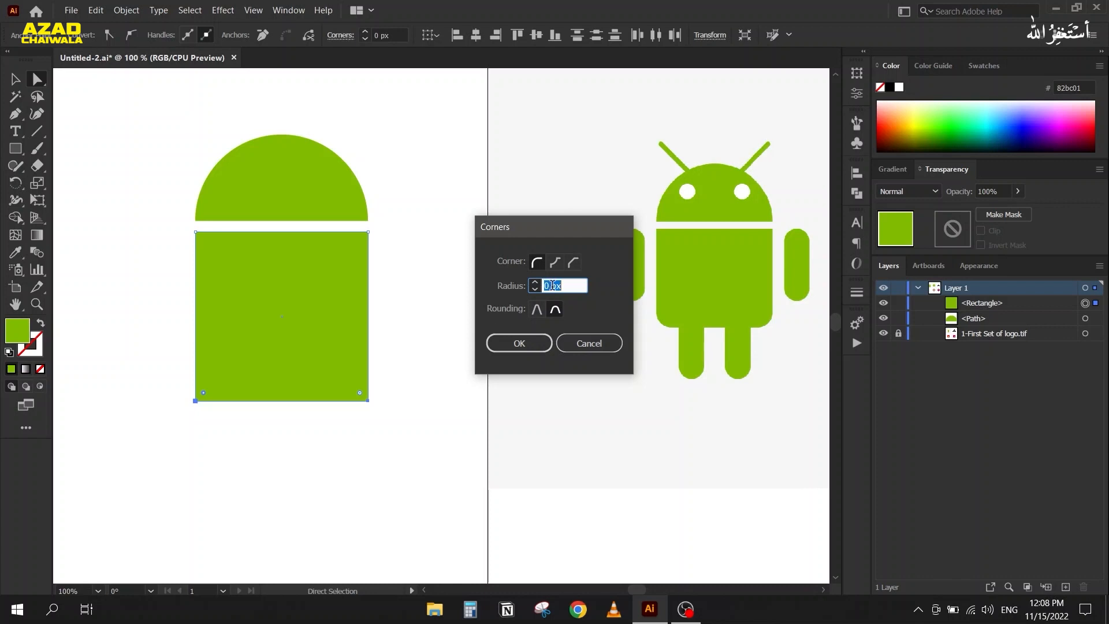
{"action": "scroll", "coordinate": [561, 285], "scroll_direction": "up", "scroll_amount": 12}
{"action": "scroll", "coordinate": [561, 286], "scroll_direction": "up", "scroll_amount": 6}
{"action": "left_click", "coordinate": [519, 343]}
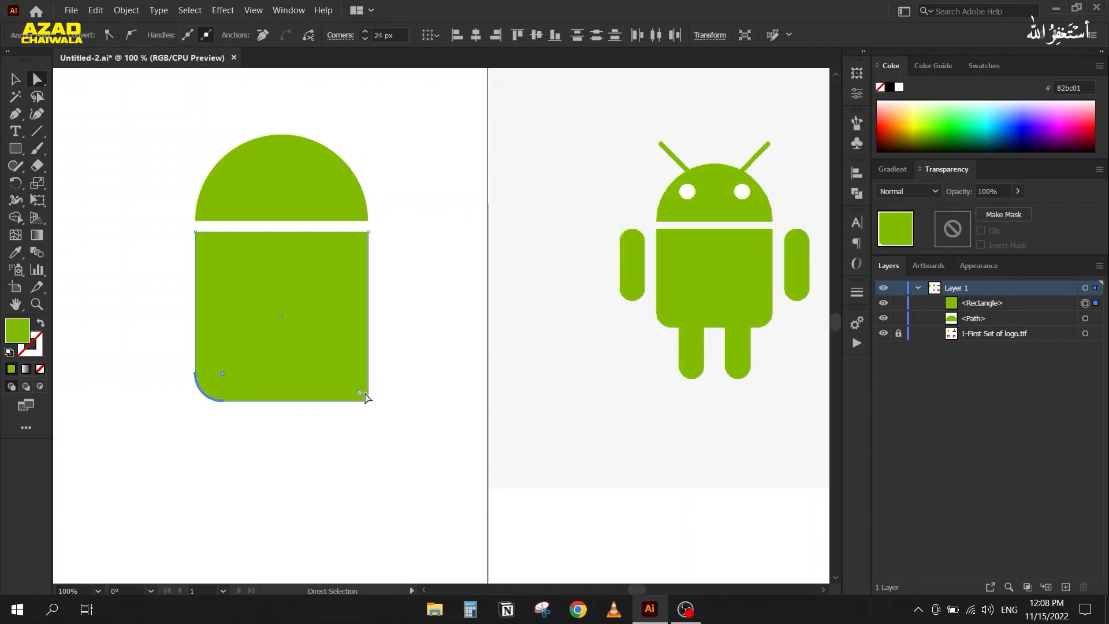
{"action": "double_click", "coordinate": [364, 396]}
{"action": "type", "text": "24"}
{"action": "left_click", "coordinate": [508, 343]}
{"action": "key", "text": "ctrl+z"}
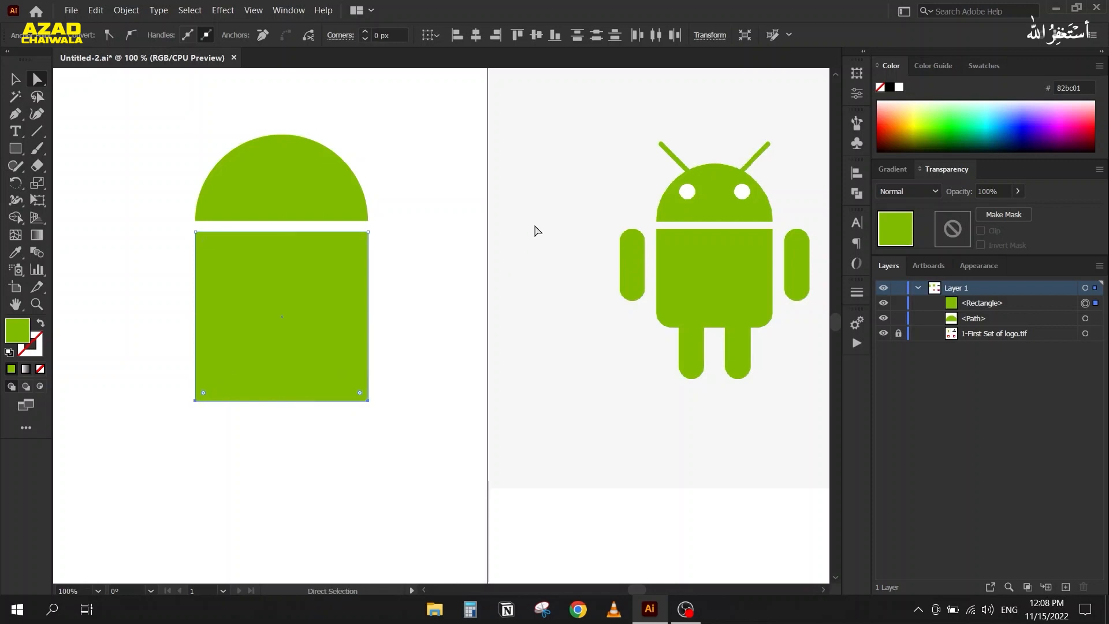
Select the whole body rectangle and open its Transform properties.
{"action": "left_click", "coordinate": [15, 79]}
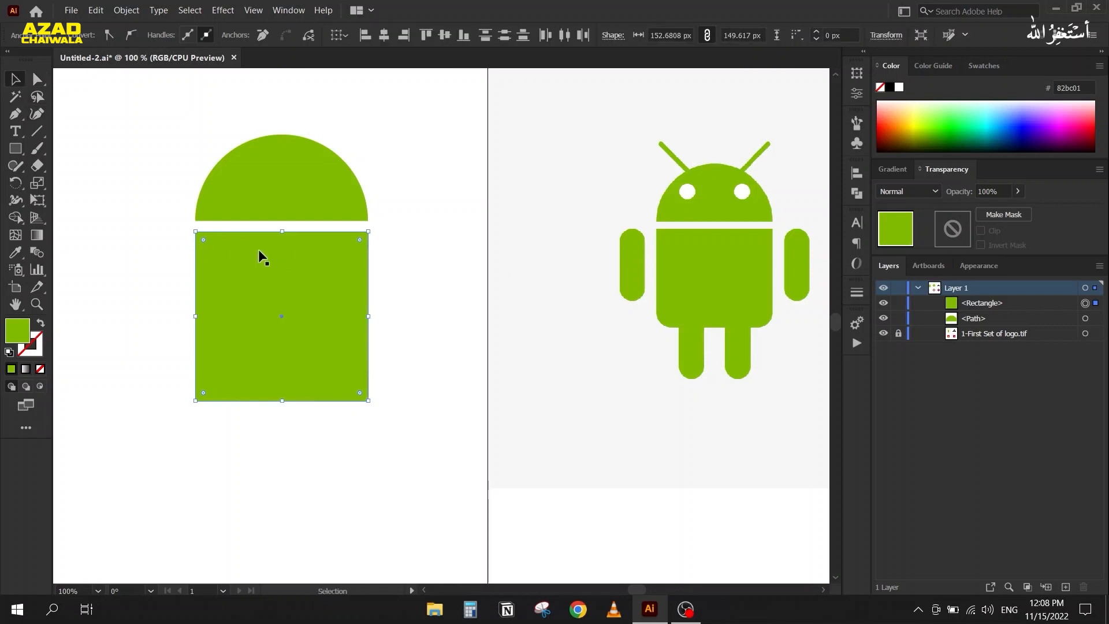
{"action": "left_click", "coordinate": [258, 248]}
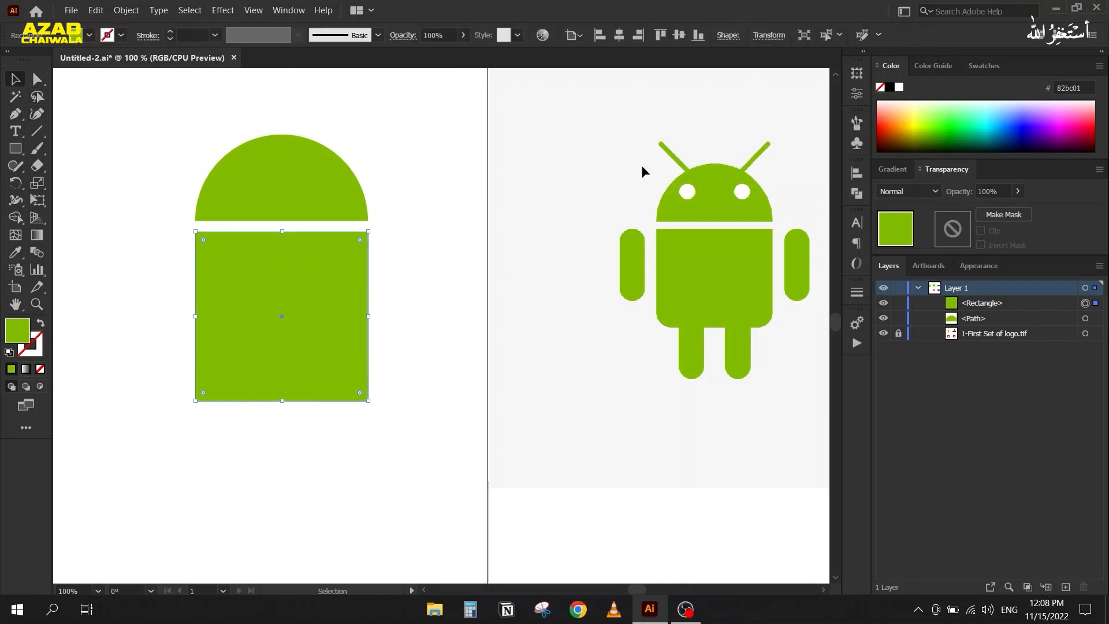
{"action": "left_click", "coordinate": [857, 73]}
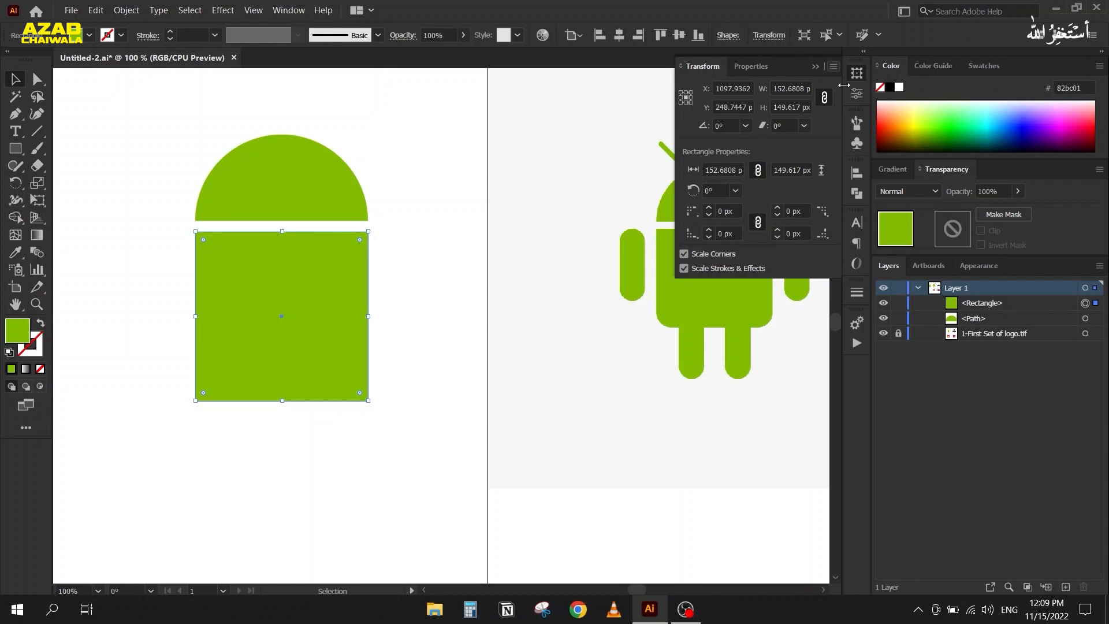
{"action": "left_click", "coordinate": [286, 10]}
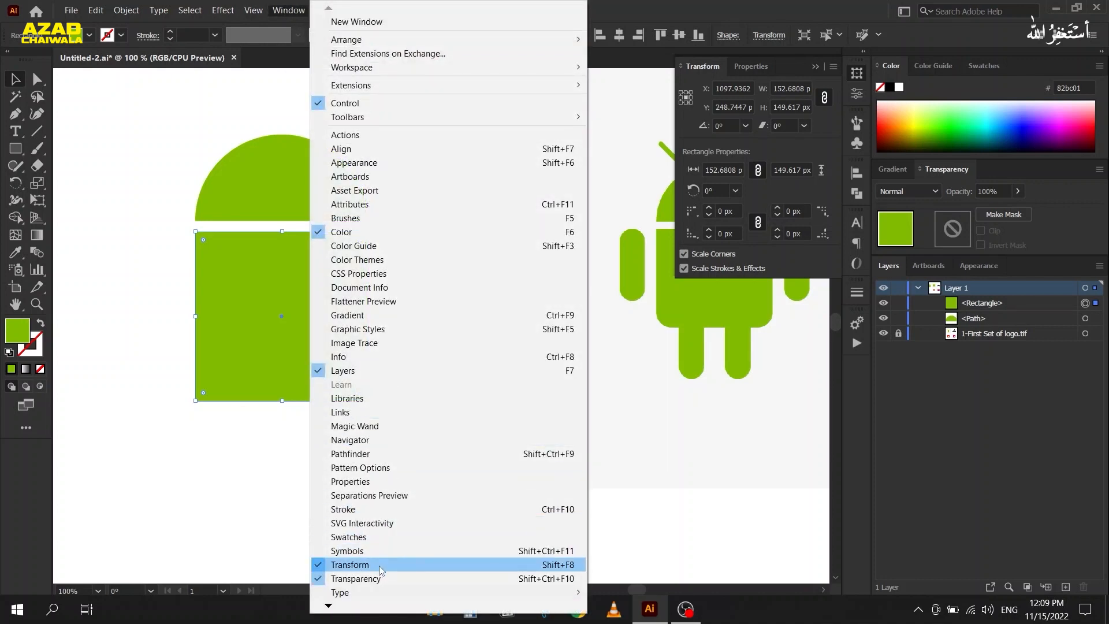
{"action": "left_click", "coordinate": [783, 68]}
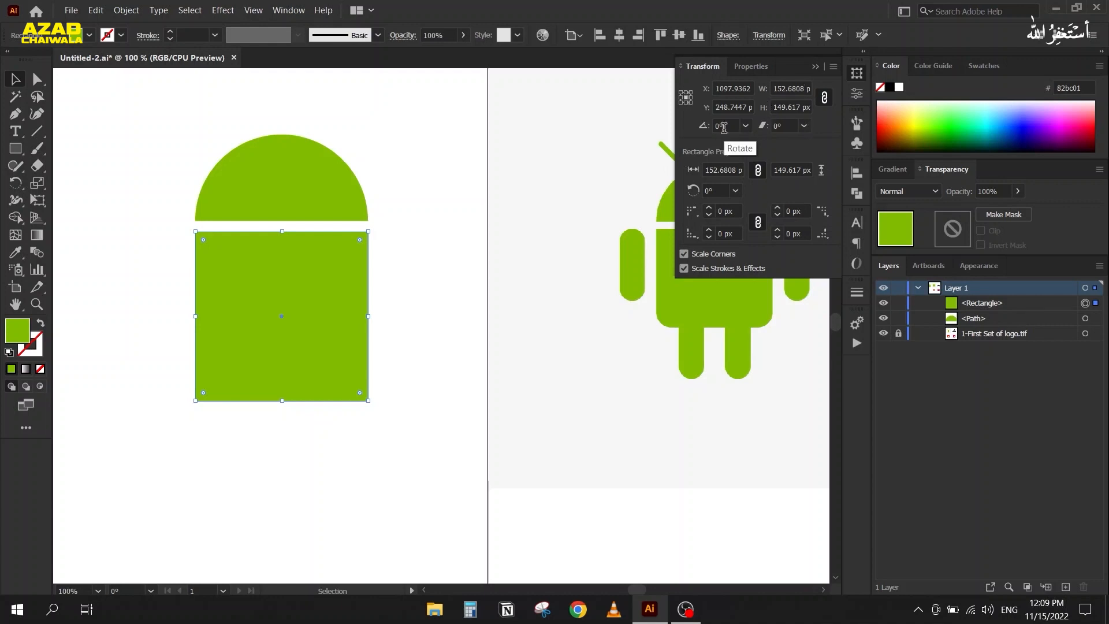
Try rotating the body rectangle about its centre by several degrees, and return its angle to 0°.
{"action": "scroll", "coordinate": [726, 130], "scroll_direction": "up", "scroll_amount": 2}
{"action": "scroll", "coordinate": [726, 130], "scroll_direction": "down", "scroll_amount": 5}
{"action": "scroll", "coordinate": [725, 131], "scroll_direction": "up", "scroll_amount": 4}
{"action": "scroll", "coordinate": [725, 131], "scroll_direction": "down", "scroll_amount": 3}
{"action": "scroll", "coordinate": [727, 127], "scroll_direction": "down", "scroll_amount": 1}
{"action": "scroll", "coordinate": [726, 127], "scroll_direction": "up", "scroll_amount": 5}
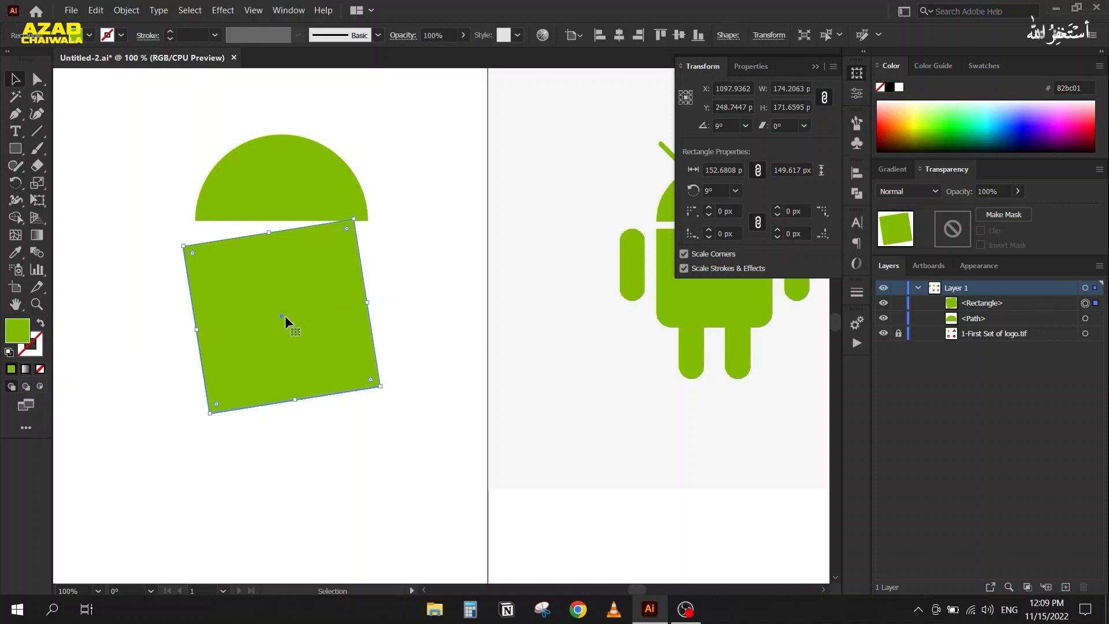
{"action": "scroll", "coordinate": [731, 126], "scroll_direction": "down", "scroll_amount": 9}
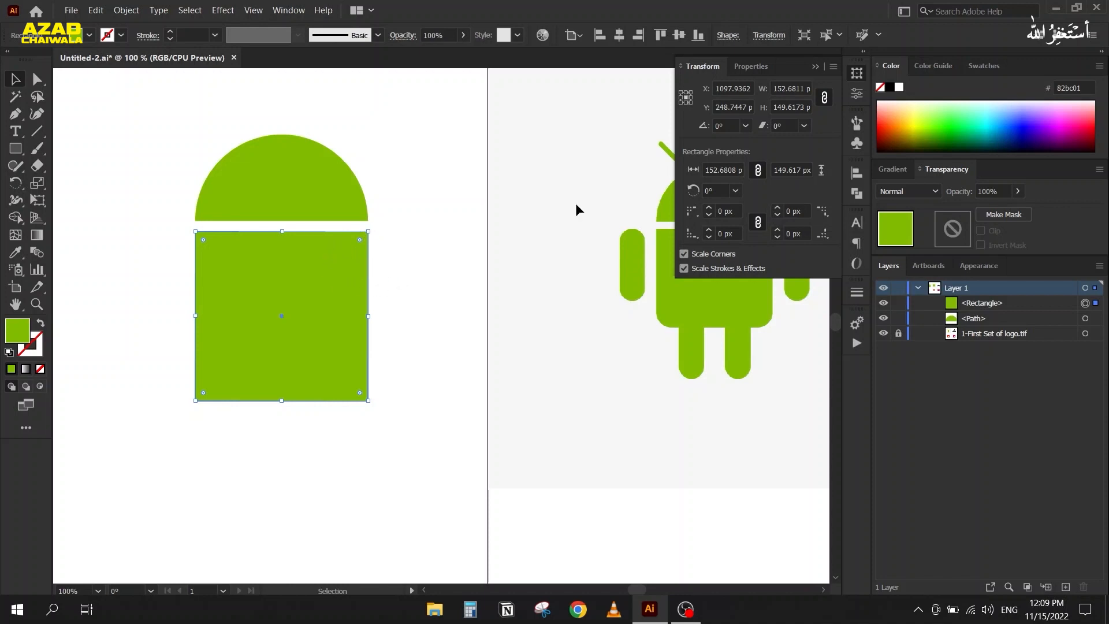
Try rotating the body rectangle about a corner reference point, and restore the 0° angle and the centre reference point.
{"action": "left_click", "coordinate": [691, 92]}
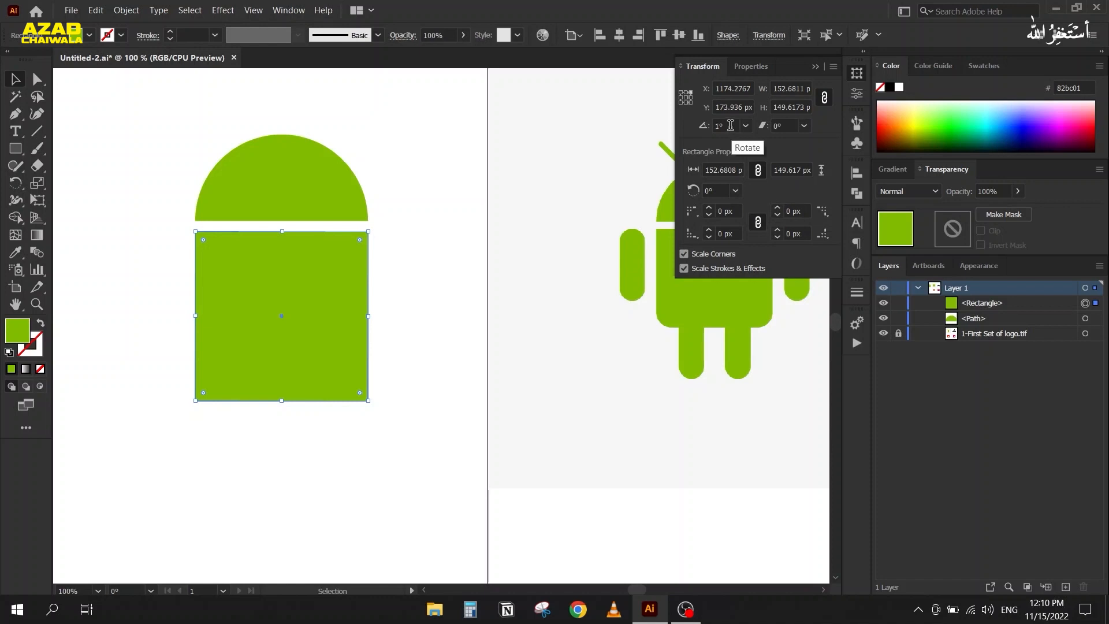
{"action": "scroll", "coordinate": [730, 125], "scroll_direction": "up", "scroll_amount": 5}
{"action": "scroll", "coordinate": [730, 126], "scroll_direction": "down", "scroll_amount": 4}
{"action": "scroll", "coordinate": [731, 125], "scroll_direction": "up", "scroll_amount": 6}
{"action": "scroll", "coordinate": [730, 125], "scroll_direction": "up", "scroll_amount": 1}
{"action": "scroll", "coordinate": [731, 125], "scroll_direction": "down", "scroll_amount": 6}
{"action": "scroll", "coordinate": [731, 125], "scroll_direction": "up", "scroll_amount": 6}
{"action": "scroll", "coordinate": [731, 125], "scroll_direction": "down", "scroll_amount": 5}
{"action": "scroll", "coordinate": [730, 125], "scroll_direction": "down", "scroll_amount": 2}
{"action": "left_click", "coordinate": [685, 97]}
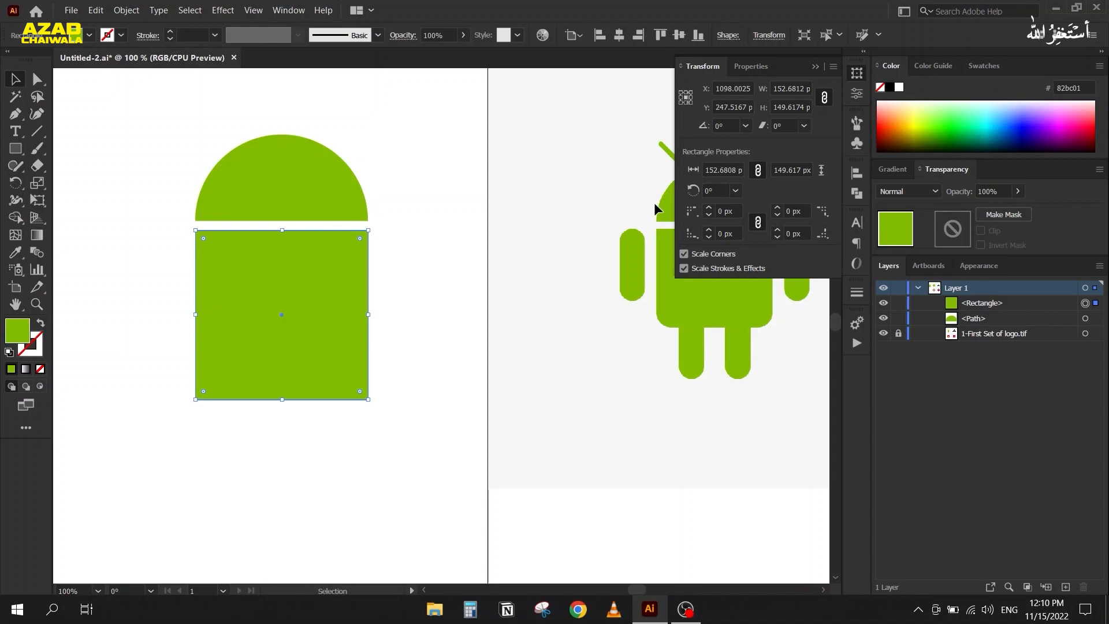
Try shearing the body rectangle by 30°, and undo it.
{"action": "left_click", "coordinate": [804, 126]}
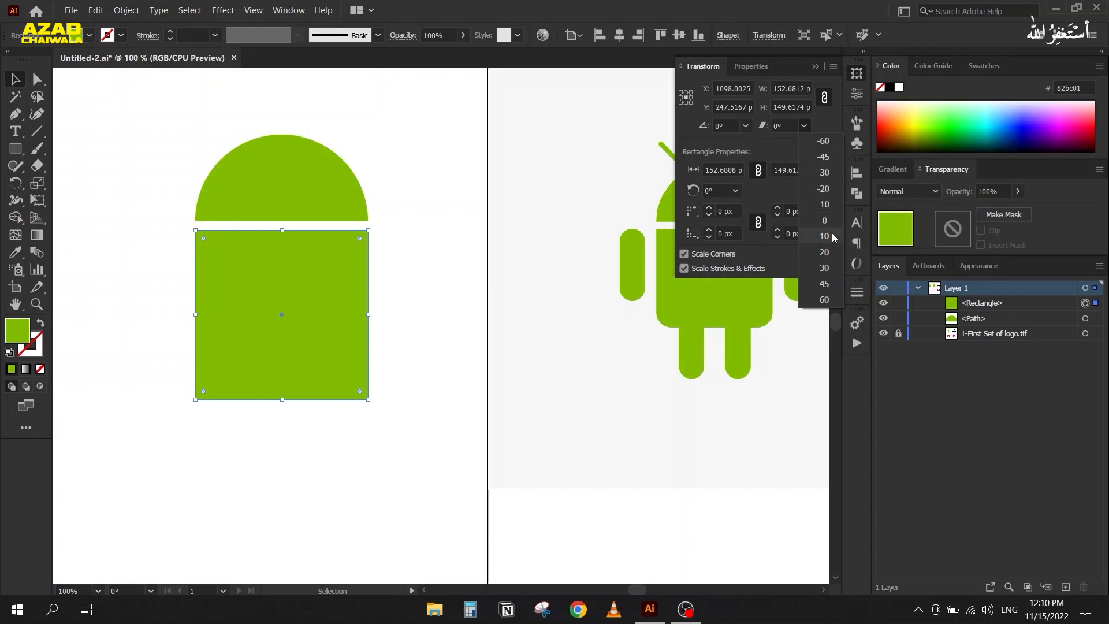
{"action": "left_click", "coordinate": [824, 267]}
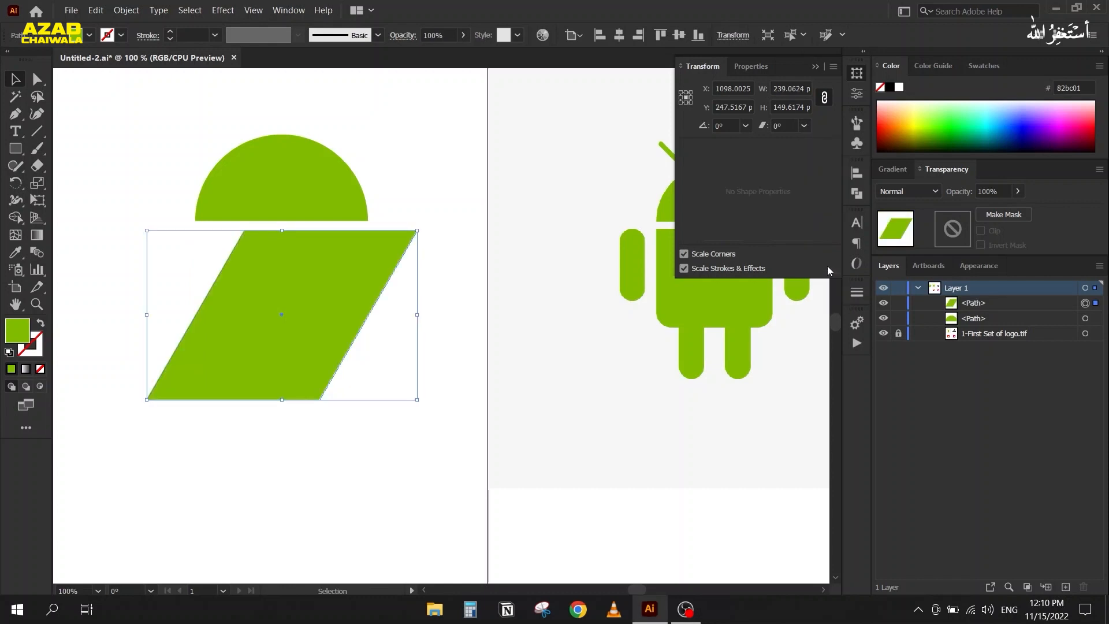
{"action": "key", "text": "ctrl+z"}
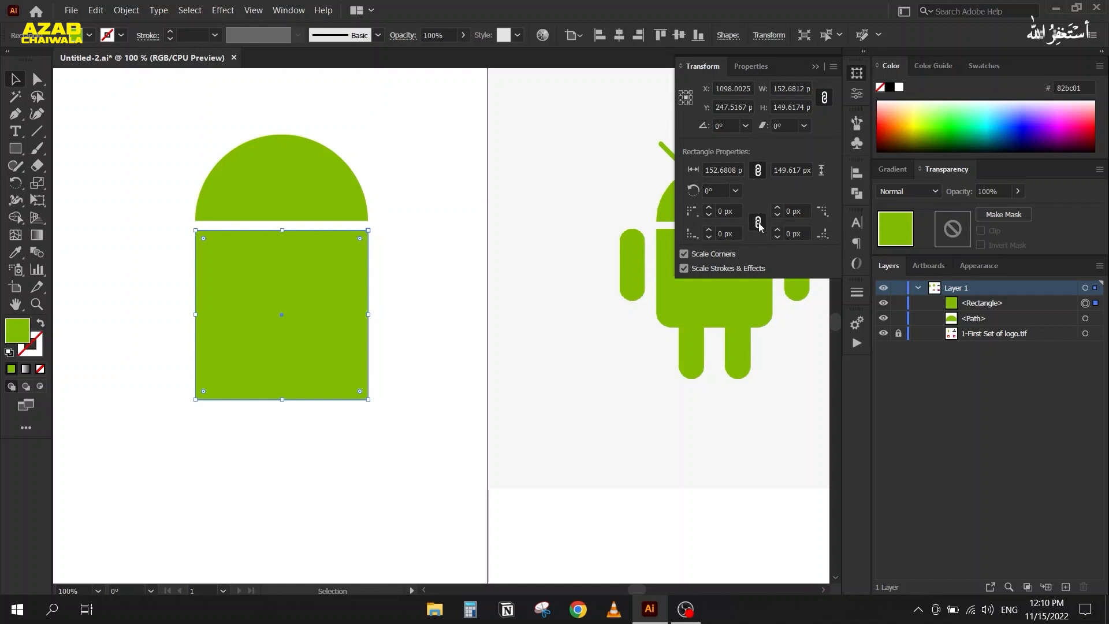
Try rounding all four linked corners of the body rectangle to an 18 px radius.
{"action": "left_click", "coordinate": [733, 210]}
{"action": "type", "text": "16"}
{"action": "key", "text": "Return"}
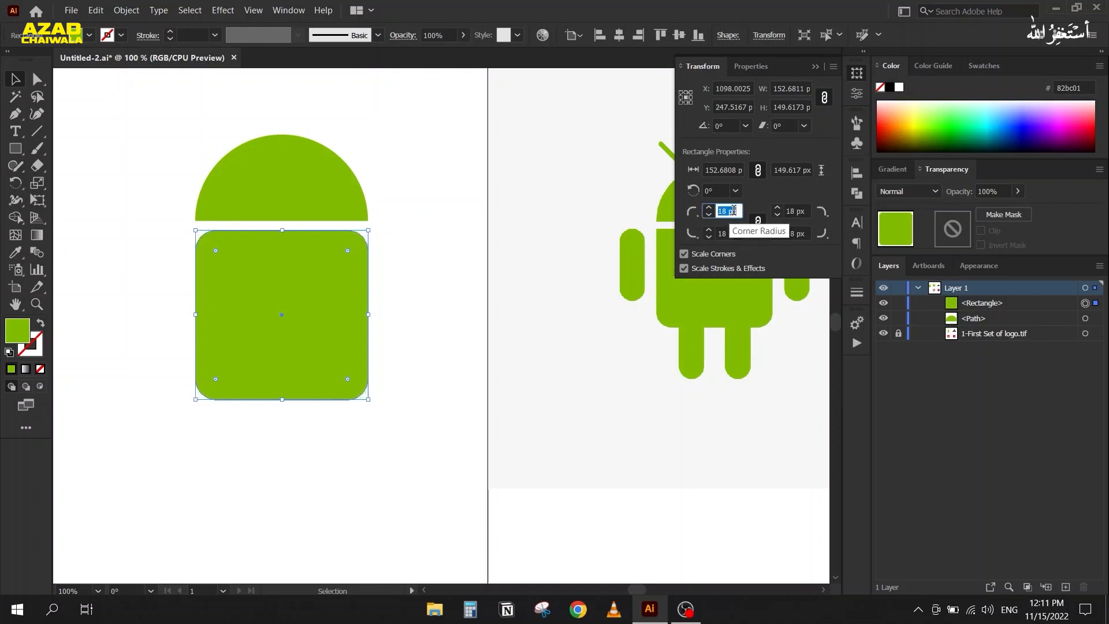
{"action": "key", "text": "Up"}
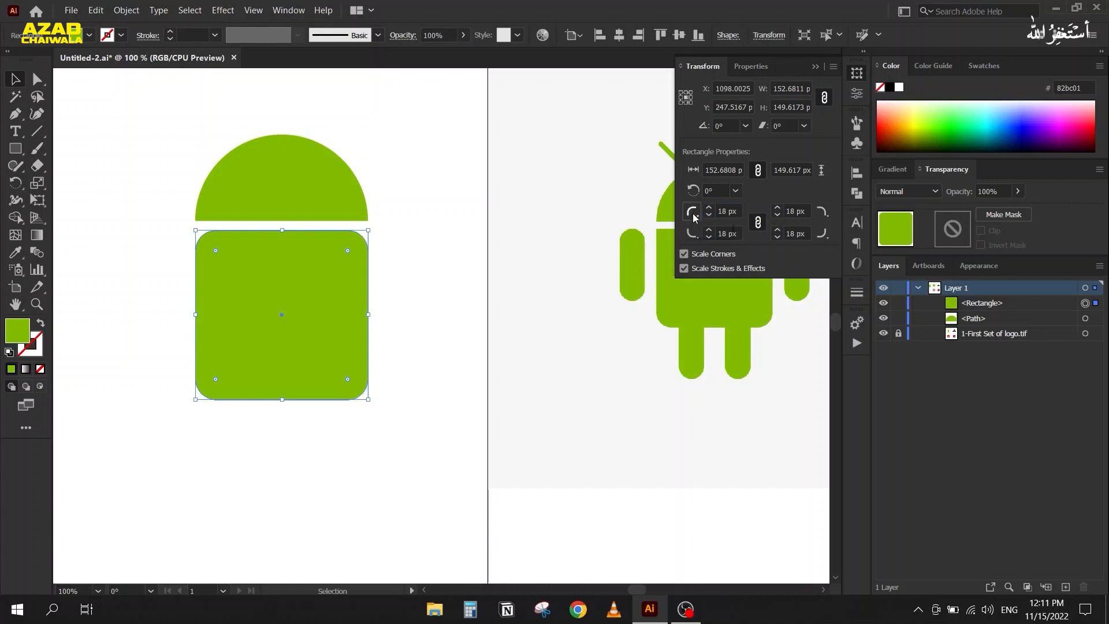
Try the inverted round style on the body rectangle's top-left corner, and switch it back to round.
{"action": "left_click", "coordinate": [691, 212]}
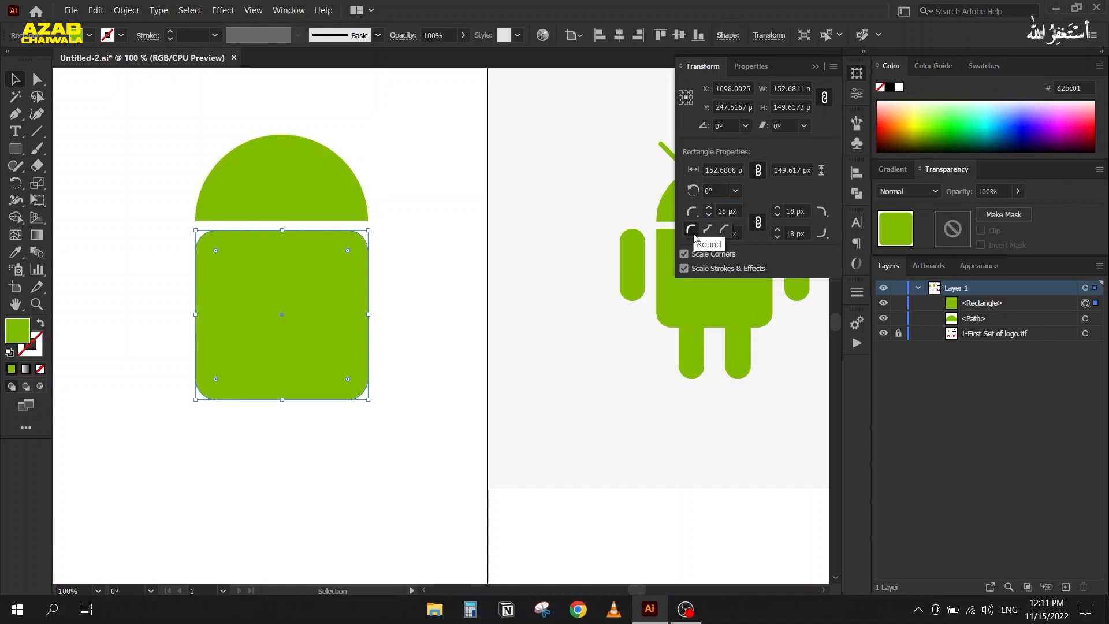
{"action": "left_click", "coordinate": [707, 229]}
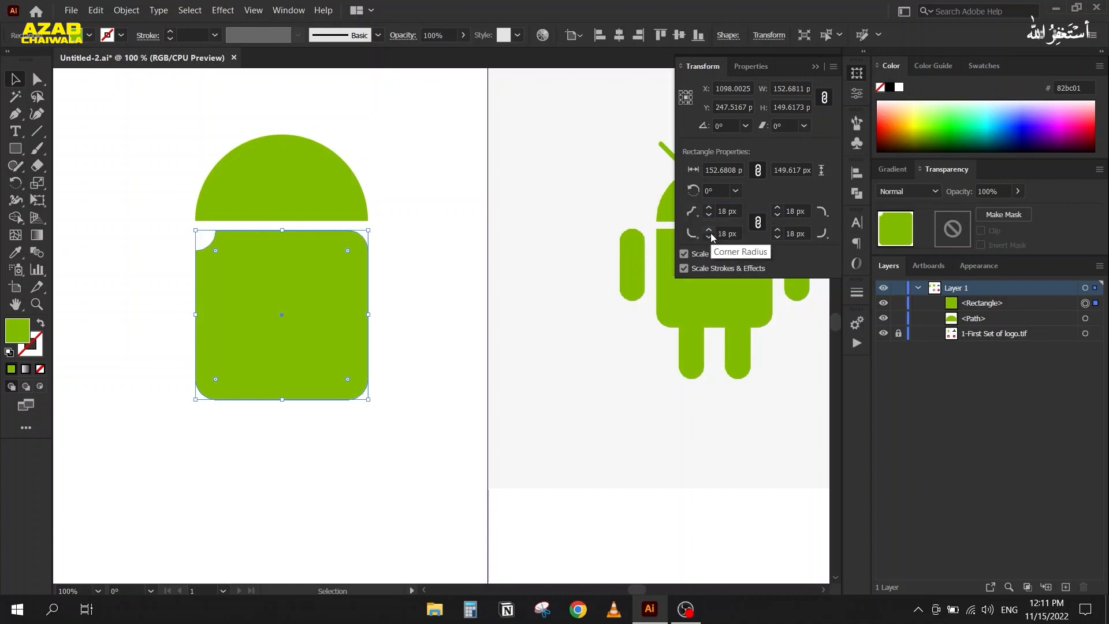
{"action": "left_click", "coordinate": [691, 214]}
{"action": "left_click", "coordinate": [708, 229]}
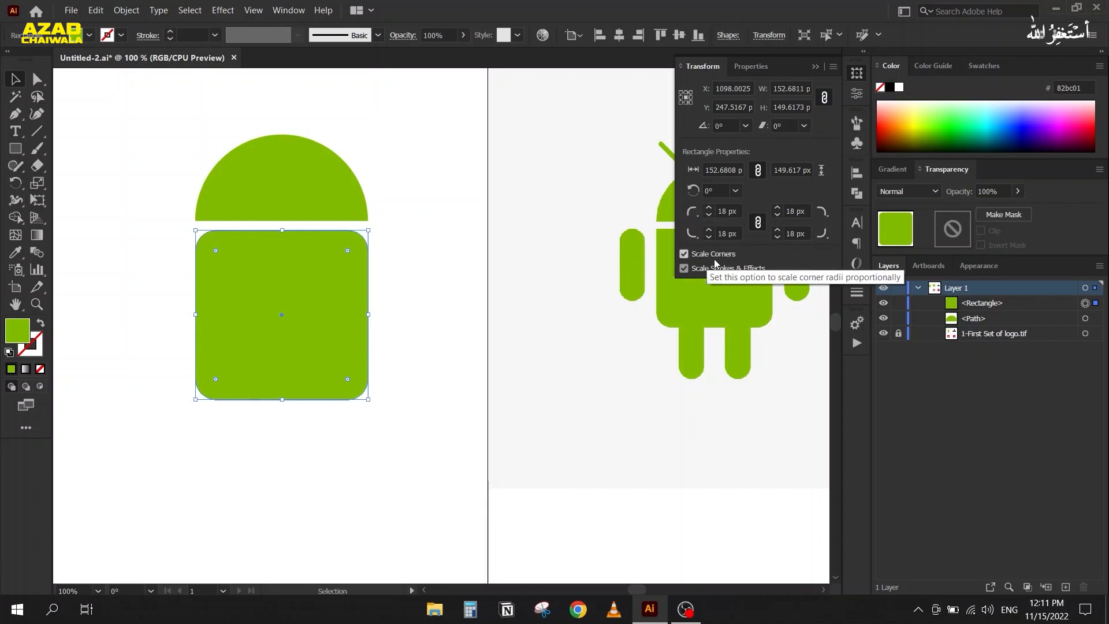
Reset the radius of all four corners of the body rectangle to 0 px.
{"action": "left_click", "coordinate": [740, 212]}
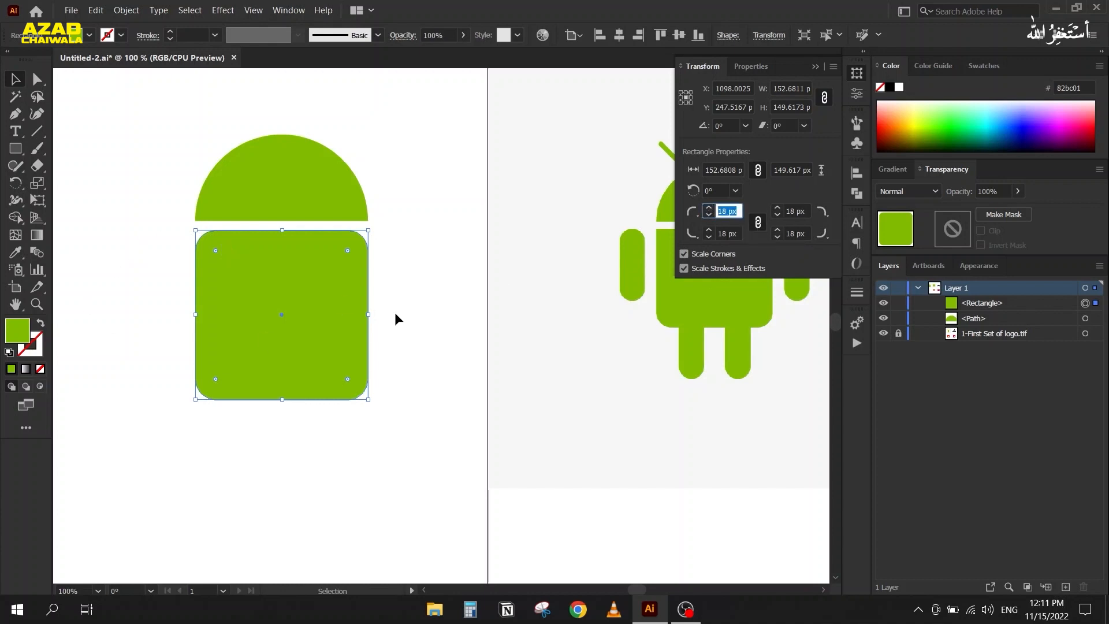
{"action": "type", "text": "0"}
{"action": "key", "text": "Return"}
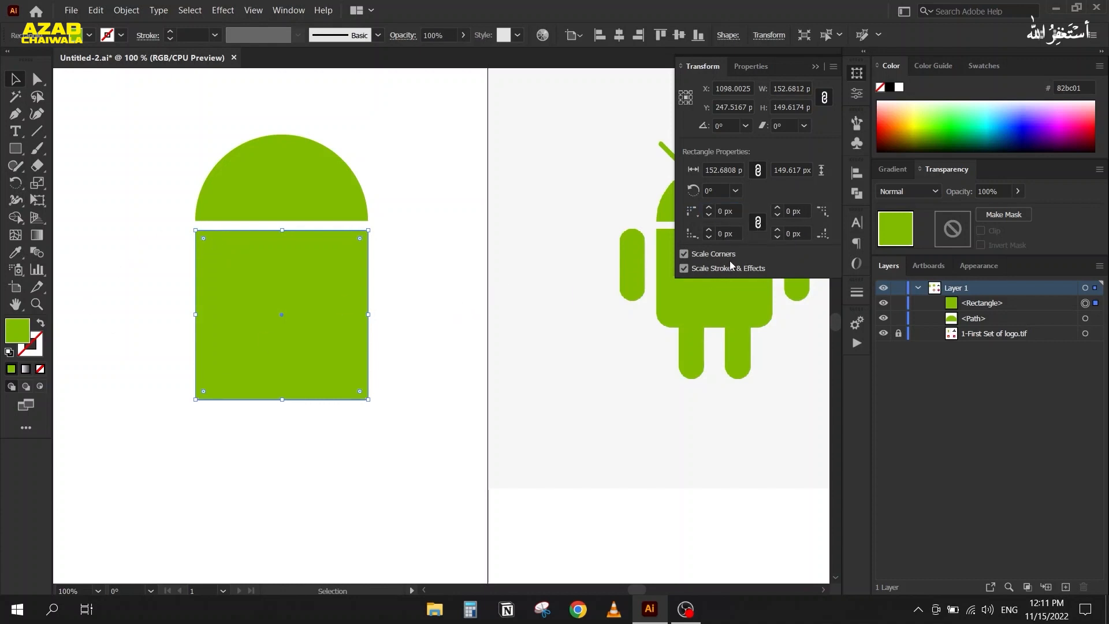
Unlink the corner radii and round only the body rectangle's two bottom corners to 26 px, leaving it deselected.
{"action": "left_click", "coordinate": [758, 222]}
{"action": "scroll", "coordinate": [736, 233], "scroll_direction": "up", "scroll_amount": 16}
{"action": "scroll", "coordinate": [737, 232], "scroll_direction": "up", "scroll_amount": 2}
{"action": "scroll", "coordinate": [737, 233], "scroll_direction": "up", "scroll_amount": 2}
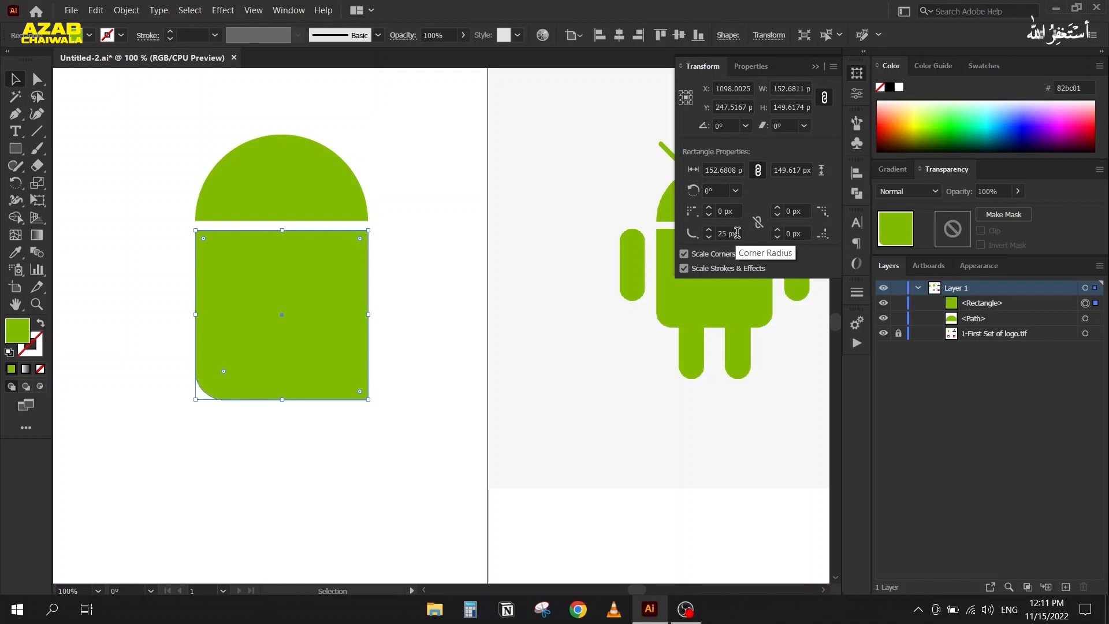
{"action": "left_click_drag", "start_coordinate": [800, 233], "coordinate": [791, 232]}
{"action": "type", "text": "26"}
{"action": "key", "text": "Return"}
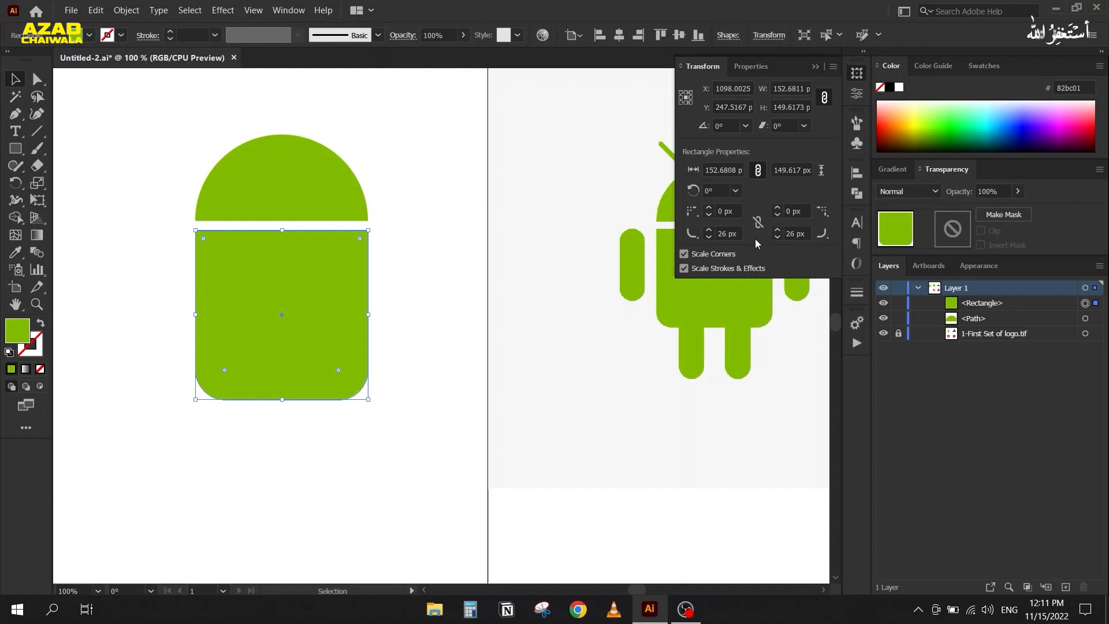
{"action": "left_click", "coordinate": [816, 67]}
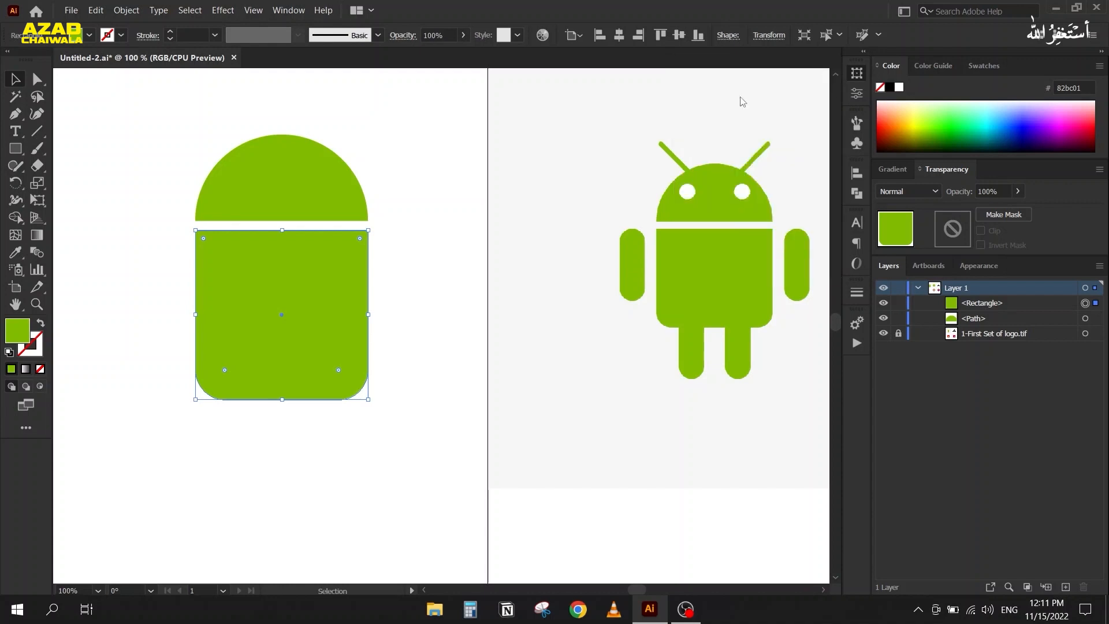
{"action": "left_click", "coordinate": [486, 224]}
Try drawing a tall, narrow ellipse to the right of the body as the arm, and delete it.
{"action": "mouse_move", "coordinate": [245, 395]}
{"action": "left_mouse_down"}
{"action": "mouse_move", "coordinate": [325, 381]}
{"action": "mouse_move", "coordinate": [221, 359]}
{"action": "mouse_move", "coordinate": [240, 388]}
{"action": "left_mouse_up"}
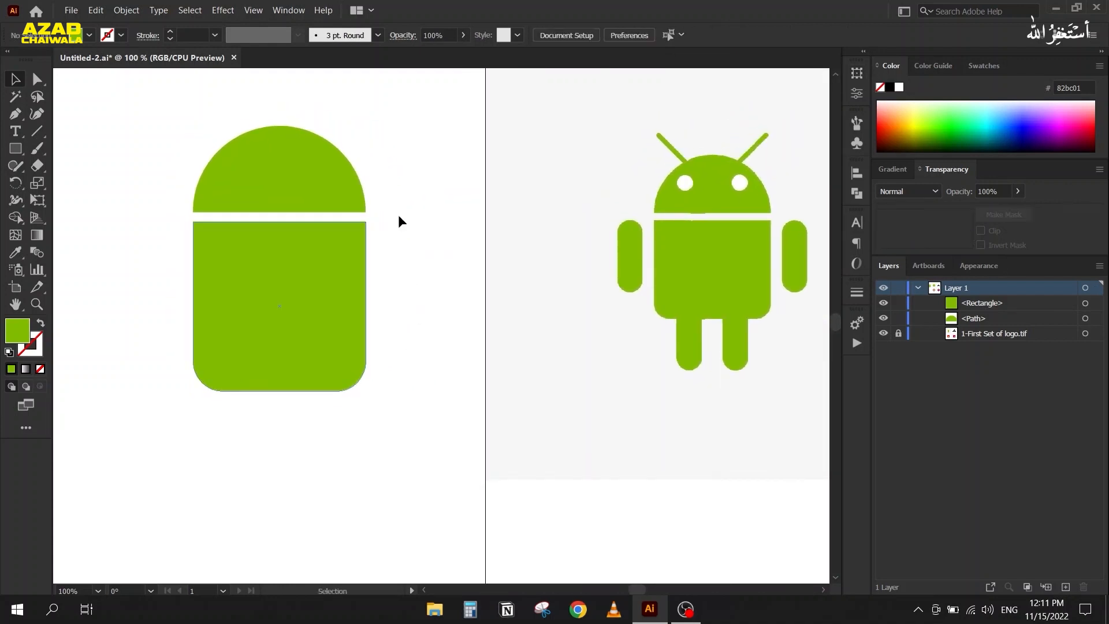
{"action": "left_click", "coordinate": [16, 153]}
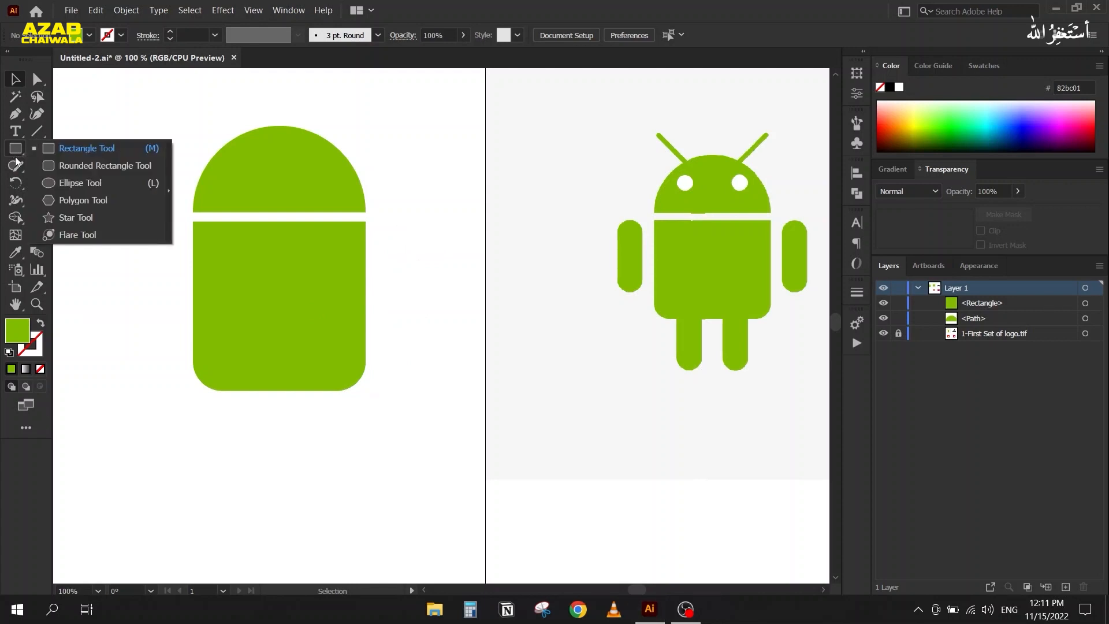
{"action": "left_click", "coordinate": [52, 184]}
{"action": "left_click_drag", "start_coordinate": [379, 222], "coordinate": [404, 338]}
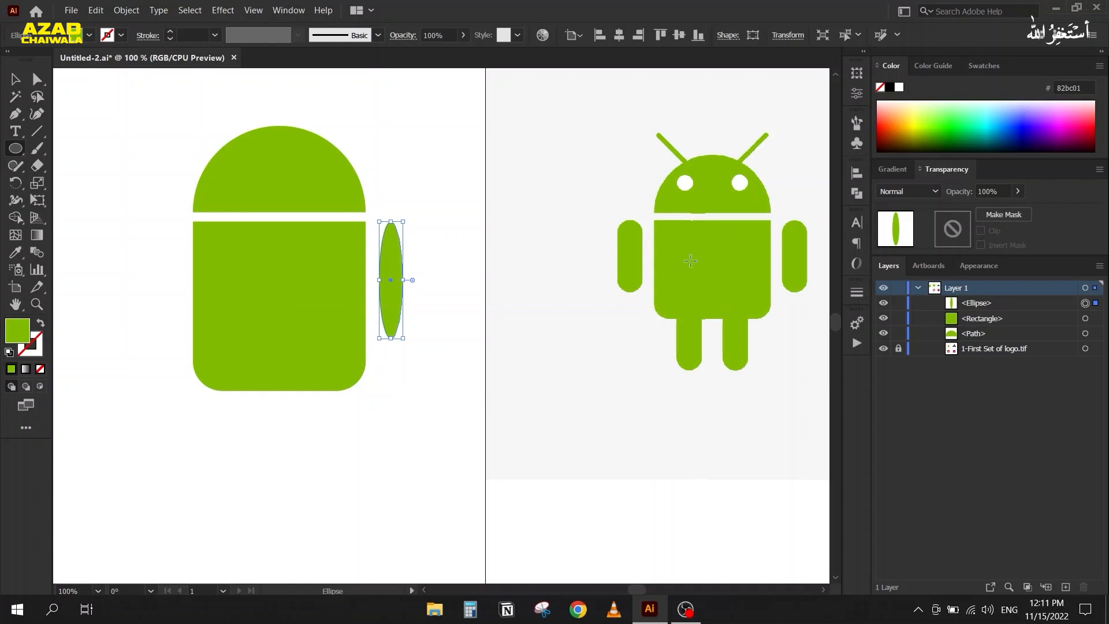
{"action": "key", "text": "Delete"}
Draw a rounded rectangle about 25 by 80 px with fully rounded ends just right of the body, top-aligned with it, as the arm.
{"action": "right_click", "coordinate": [15, 148]}
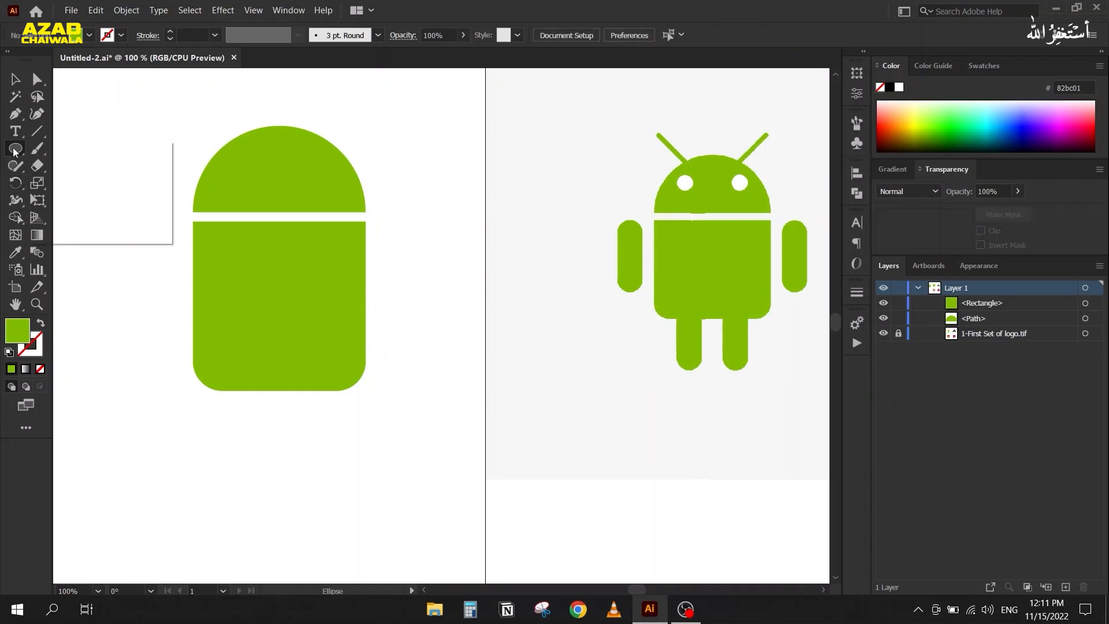
{"action": "left_click", "coordinate": [64, 166]}
{"action": "left_click_drag", "start_coordinate": [379, 222], "coordinate": [412, 329]}
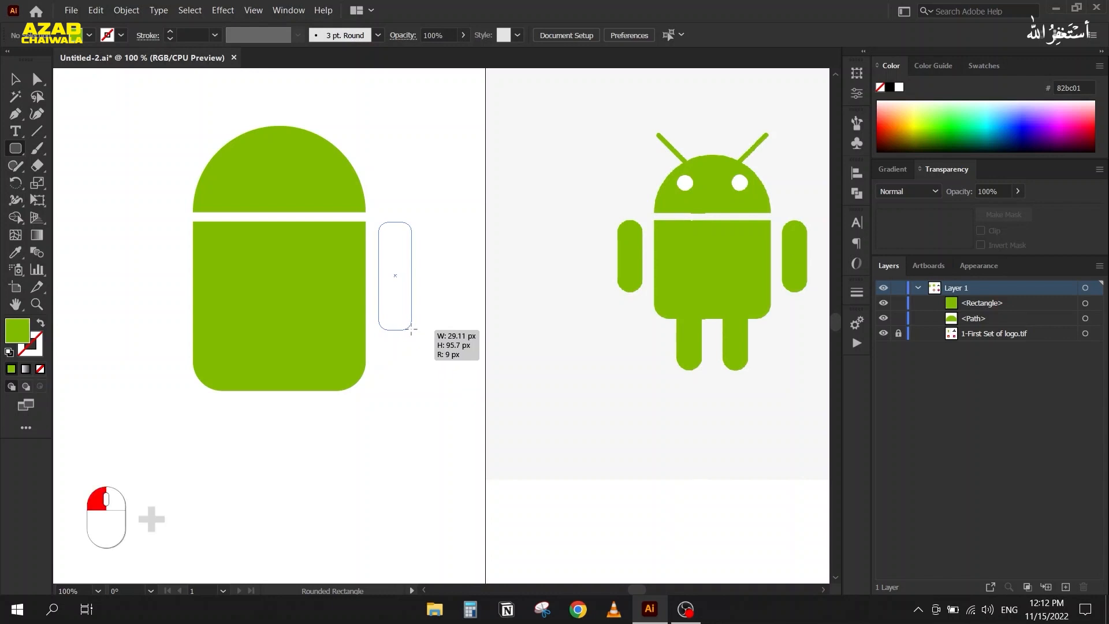
{"action": "left_click_drag", "start_coordinate": [412, 329], "coordinate": [406, 312]}
{"action": "key", "text": "Up"}
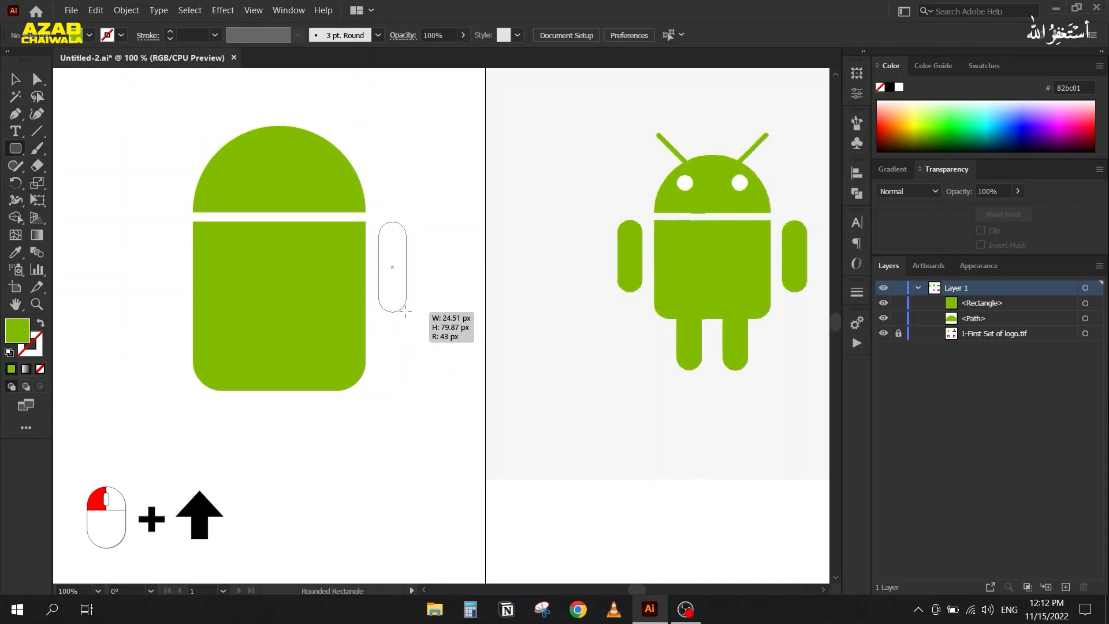
{"action": "left_click_drag", "start_coordinate": [405, 312], "coordinate": [406, 312]}
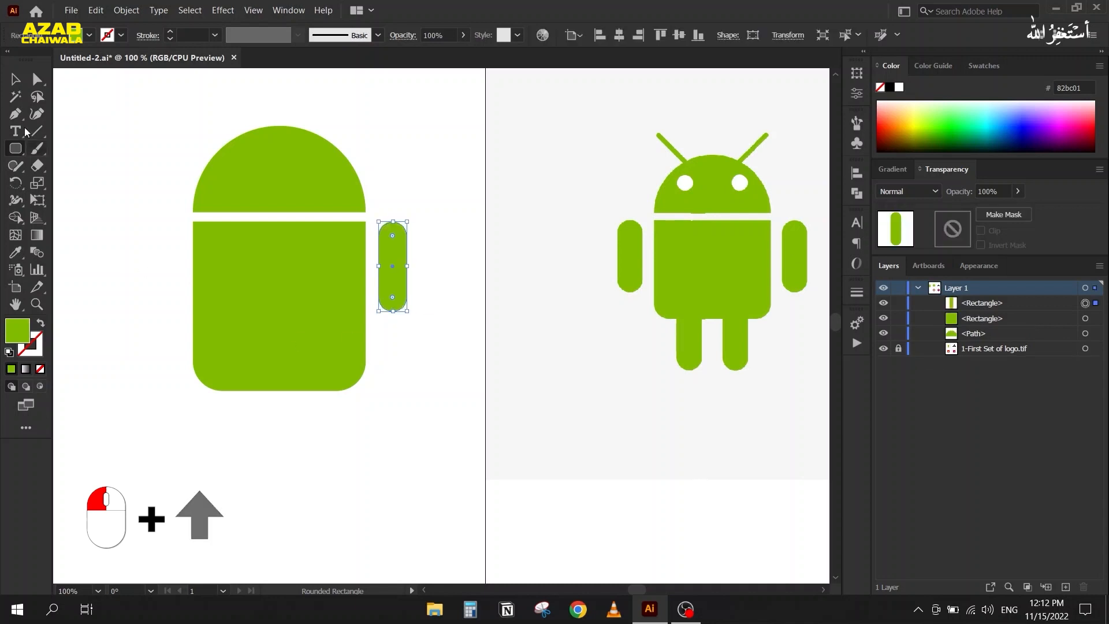
Try duplicating the arm straight across to the body's left side with an equal gap, and delete the copy.
{"action": "key", "text": "v"}
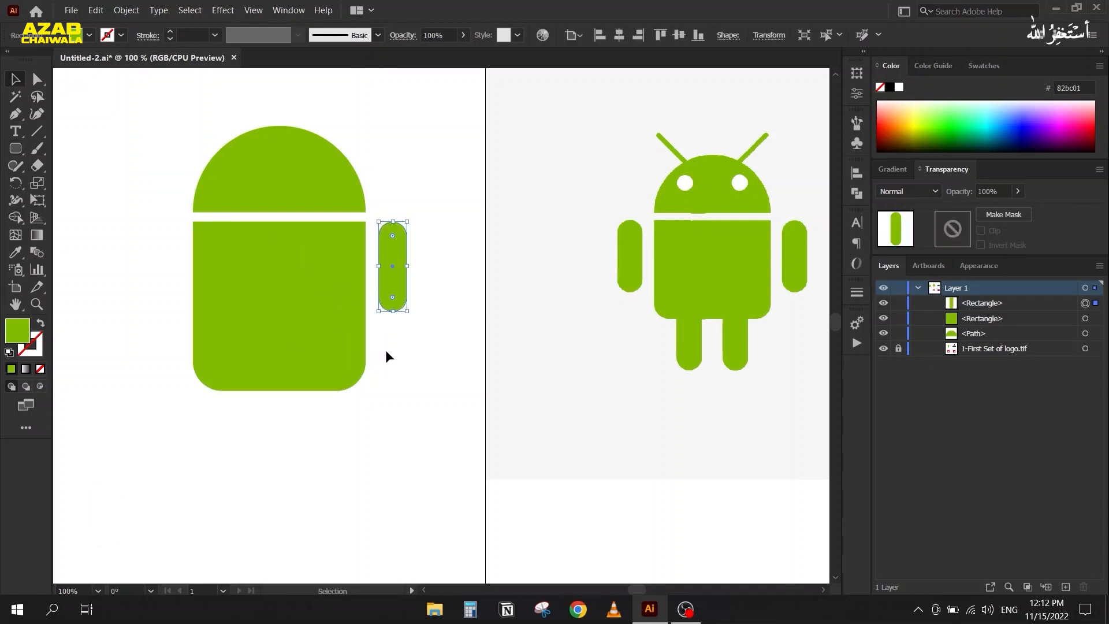
{"action": "left_click", "coordinate": [405, 349]}
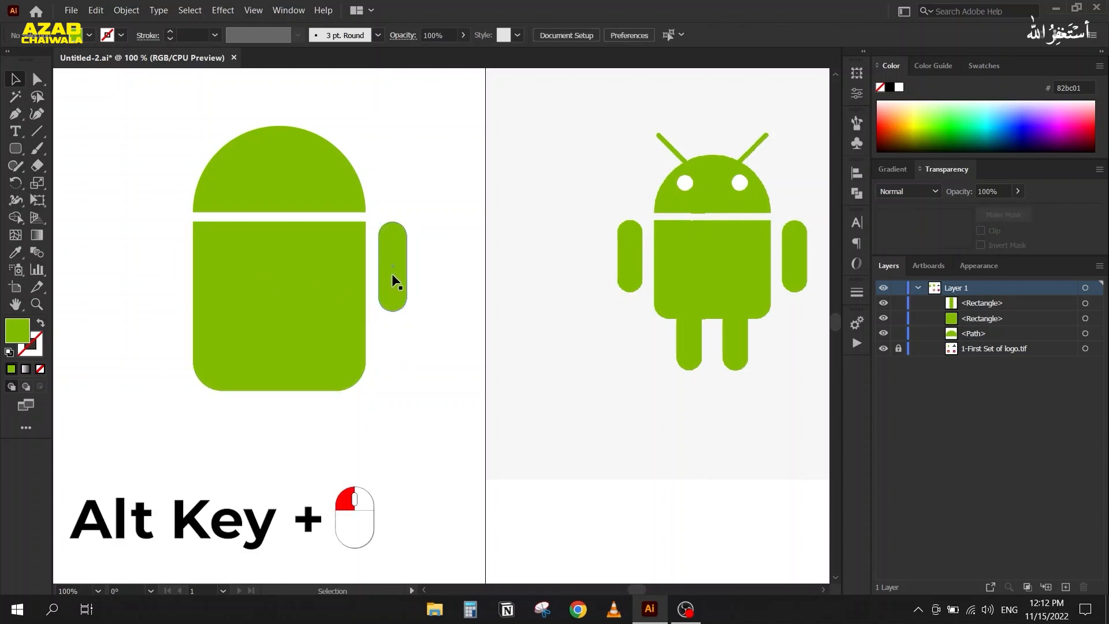
{"action": "left_click_drag", "start_coordinate": [391, 275], "coordinate": [169, 285]}
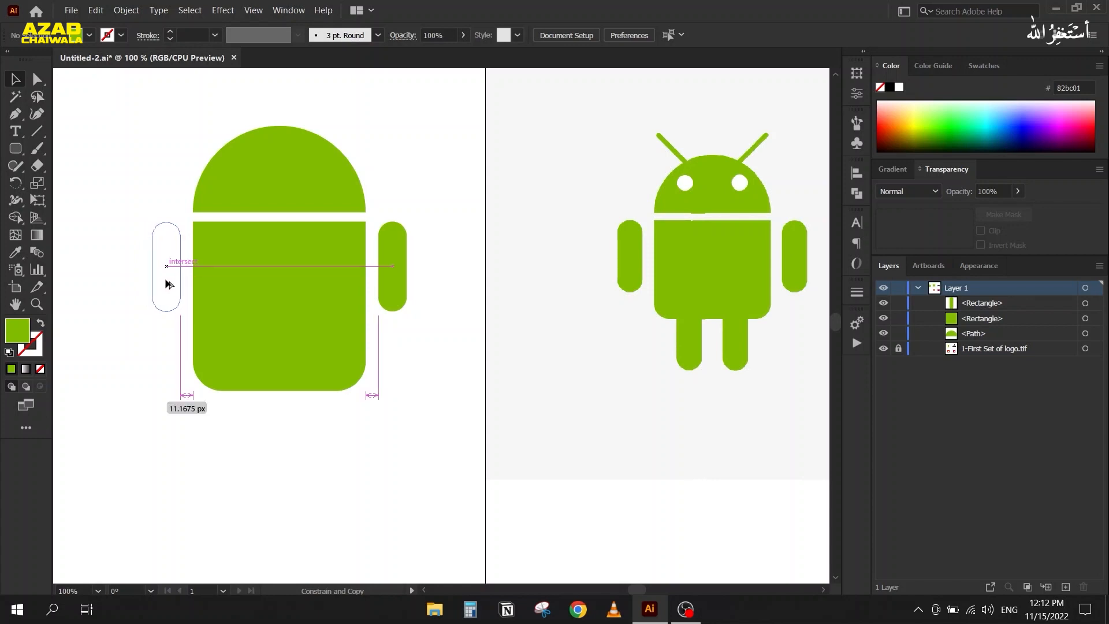
{"action": "left_click_drag", "start_coordinate": [169, 284], "coordinate": [170, 285]}
{"action": "left_click_drag", "start_coordinate": [167, 281], "coordinate": [167, 281]}
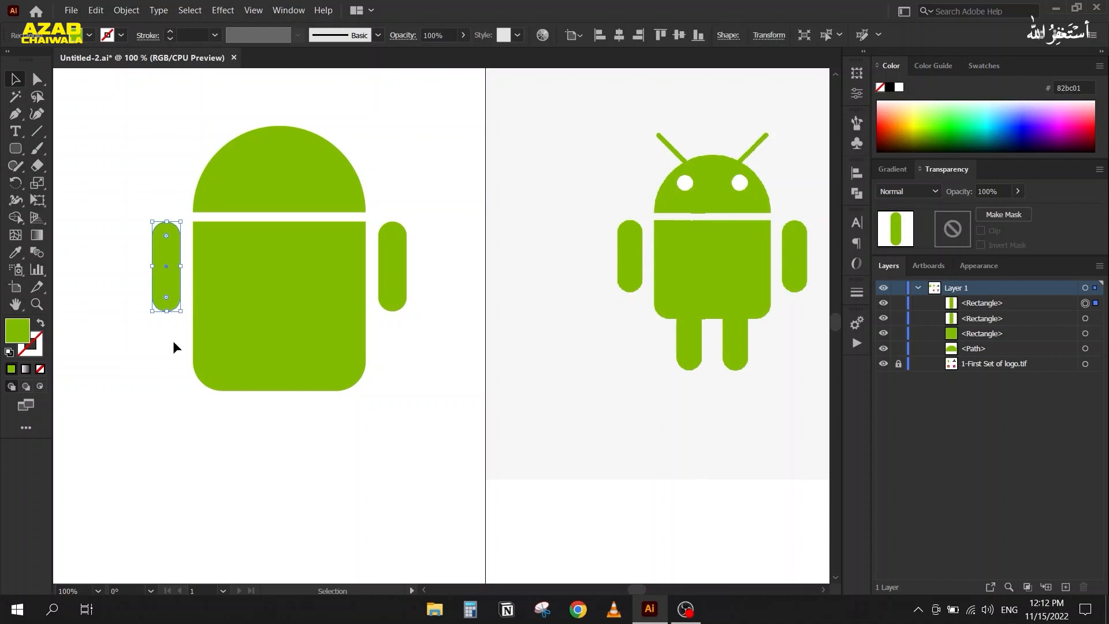
{"action": "key", "text": "Delete"}
Enlarge the right arm slightly in width and height from its bottom-right corner, and deselect it.
{"action": "left_click", "coordinate": [394, 305]}
{"action": "left_click_drag", "start_coordinate": [406, 315], "coordinate": [410, 322]}
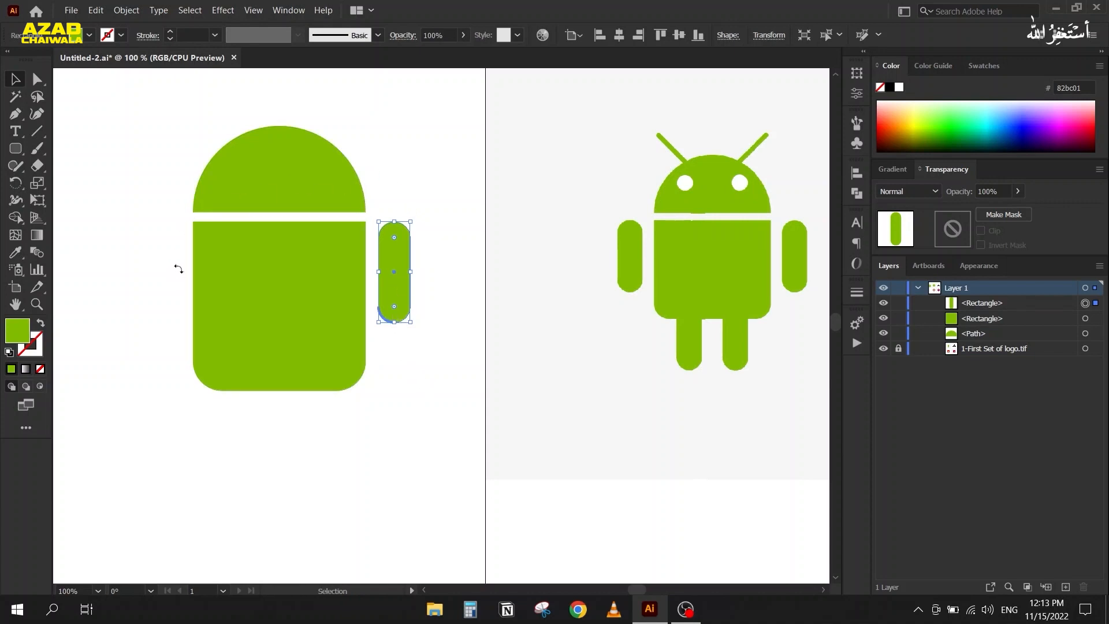
{"action": "left_click", "coordinate": [600, 194]}
{"action": "key", "text": "space"}
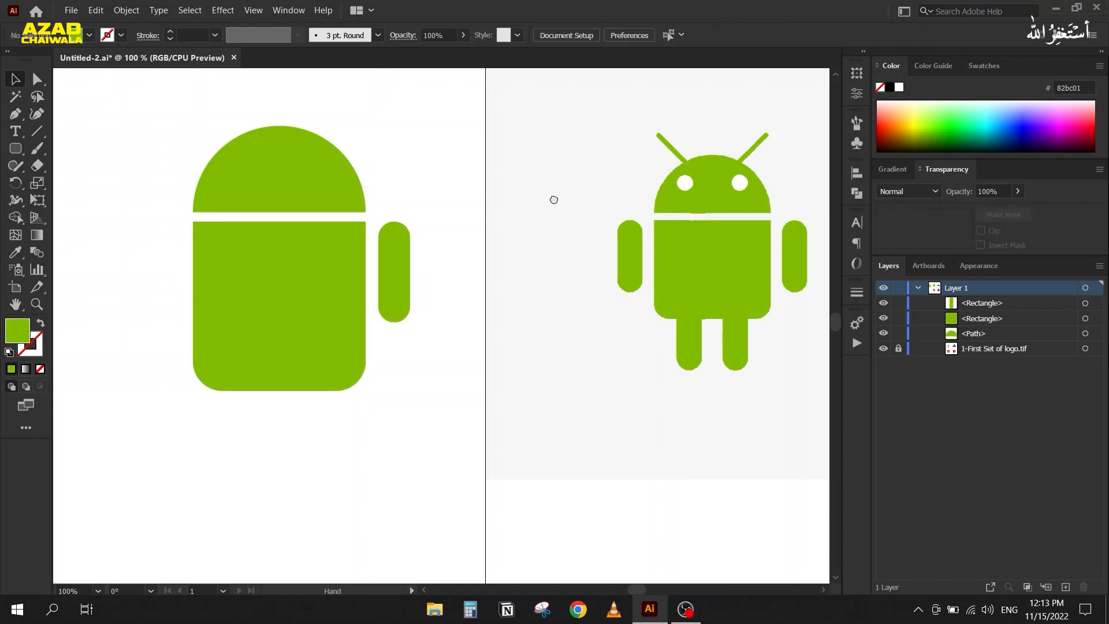
Draw a straight vertical line down the centre of the reference Android logo and give it a black 1 px stroke.
{"action": "left_click_drag", "start_coordinate": [556, 199], "coordinate": [492, 205]}
{"action": "key", "text": "backslash"}
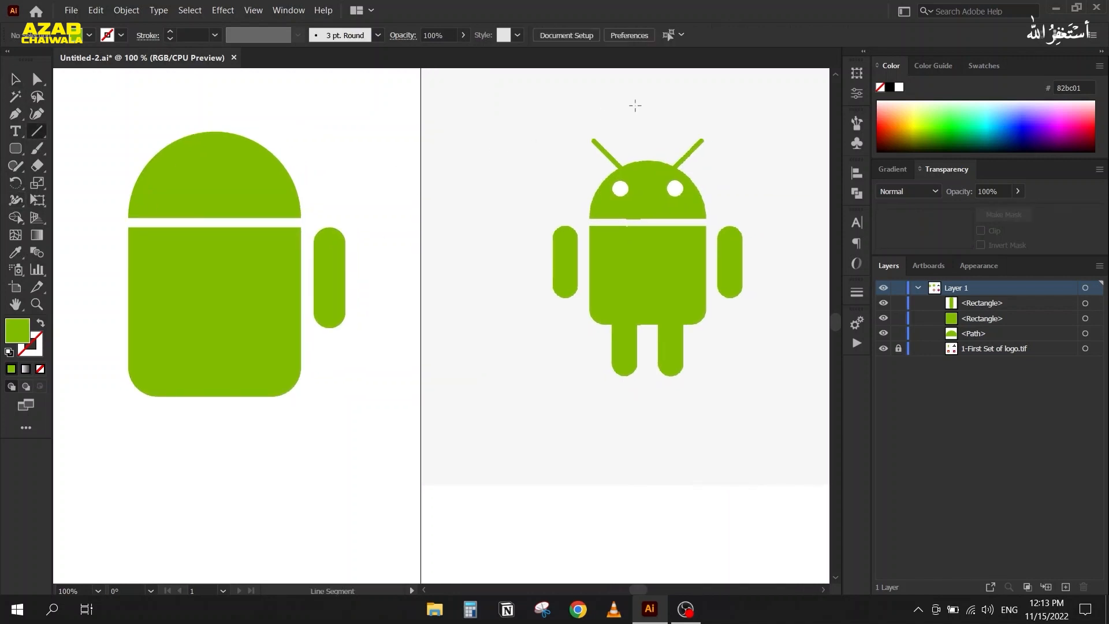
{"action": "left_click_drag", "start_coordinate": [649, 101], "coordinate": [649, 449]}
{"action": "left_click", "coordinate": [15, 80]}
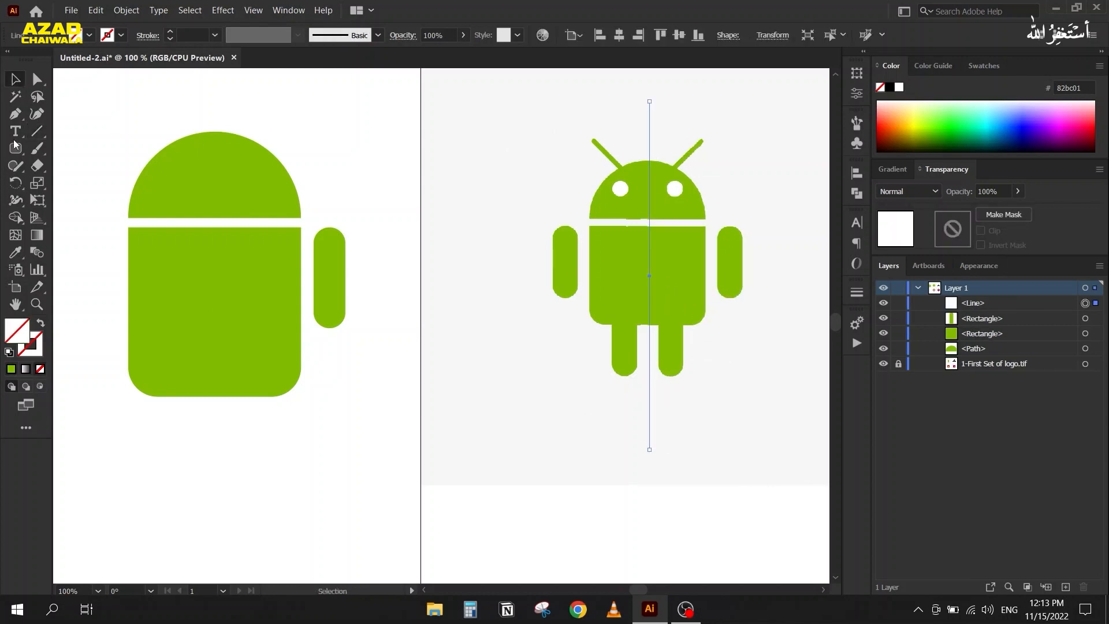
{"action": "left_click", "coordinate": [41, 345]}
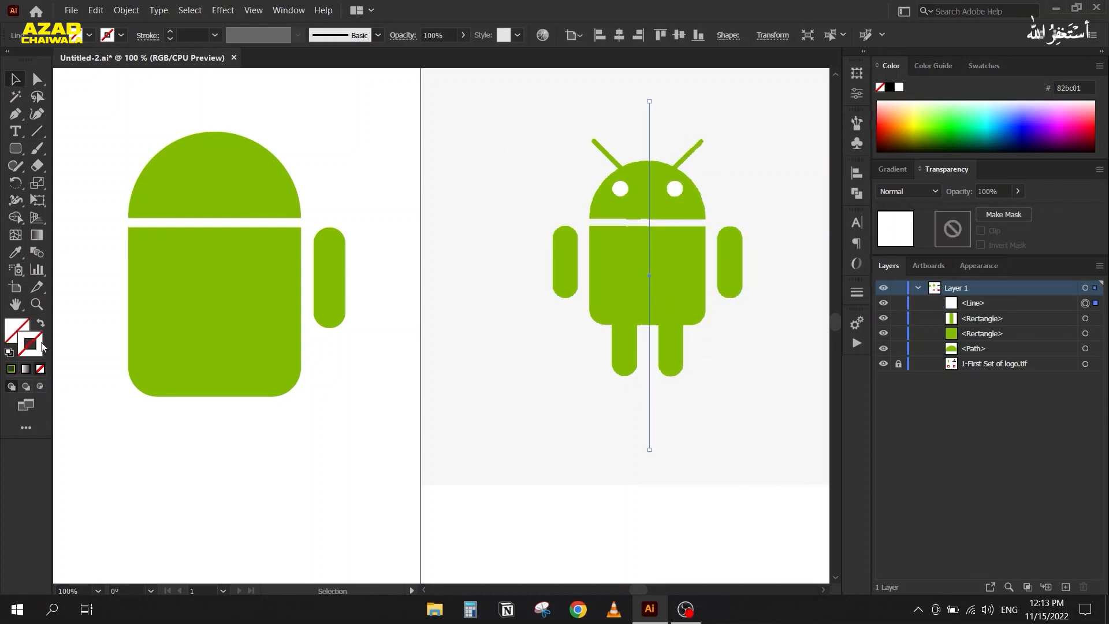
{"action": "left_click", "coordinate": [890, 87]}
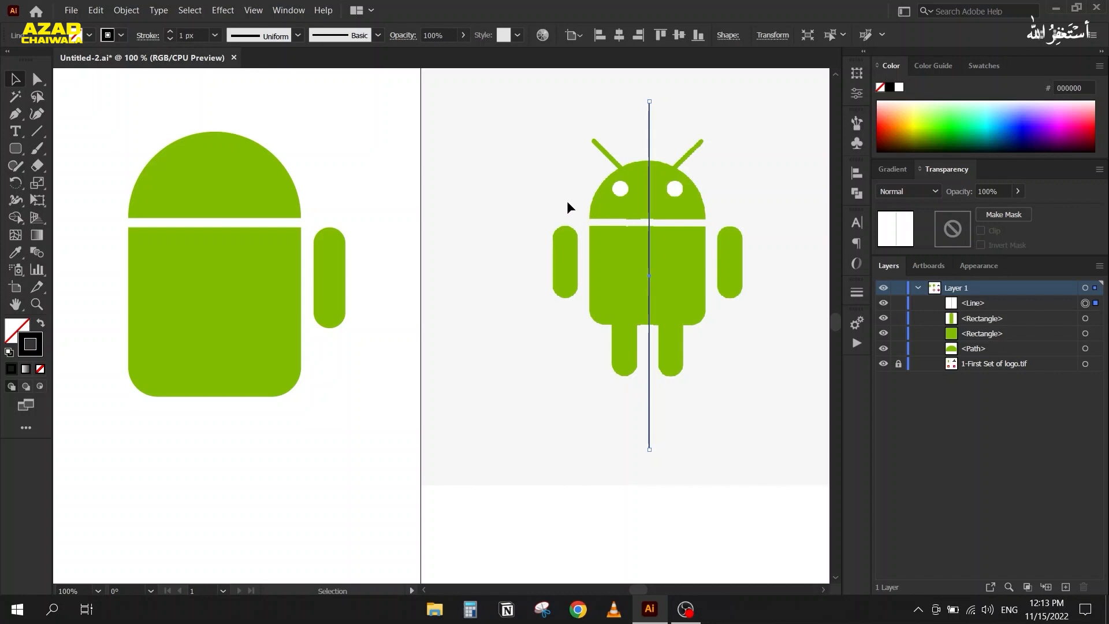
{"action": "left_click", "coordinate": [524, 188]}
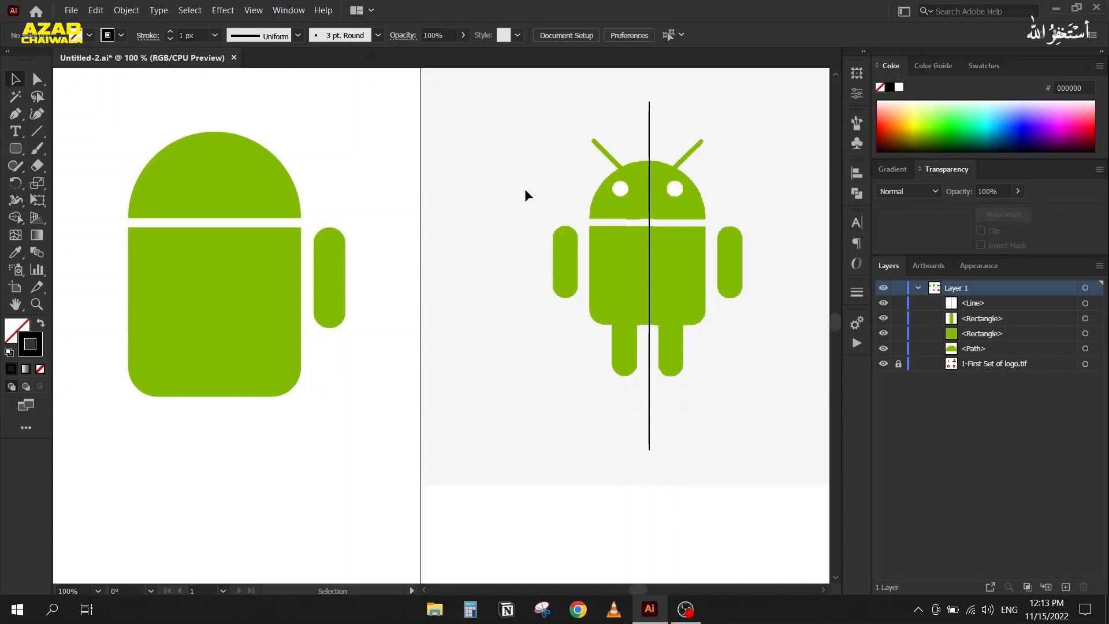
{"action": "mouse_move", "coordinate": [530, 116]}
{"action": "left_mouse_down"}
{"action": "mouse_move", "coordinate": [609, 265]}
{"action": "mouse_move", "coordinate": [639, 368]}
{"action": "left_mouse_up"}
{"action": "left_click_drag", "start_coordinate": [662, 107], "coordinate": [791, 417]}
{"action": "left_click_drag", "start_coordinate": [730, 274], "coordinate": [785, 384]}
{"action": "left_click_drag", "start_coordinate": [371, 300], "coordinate": [444, 301]}
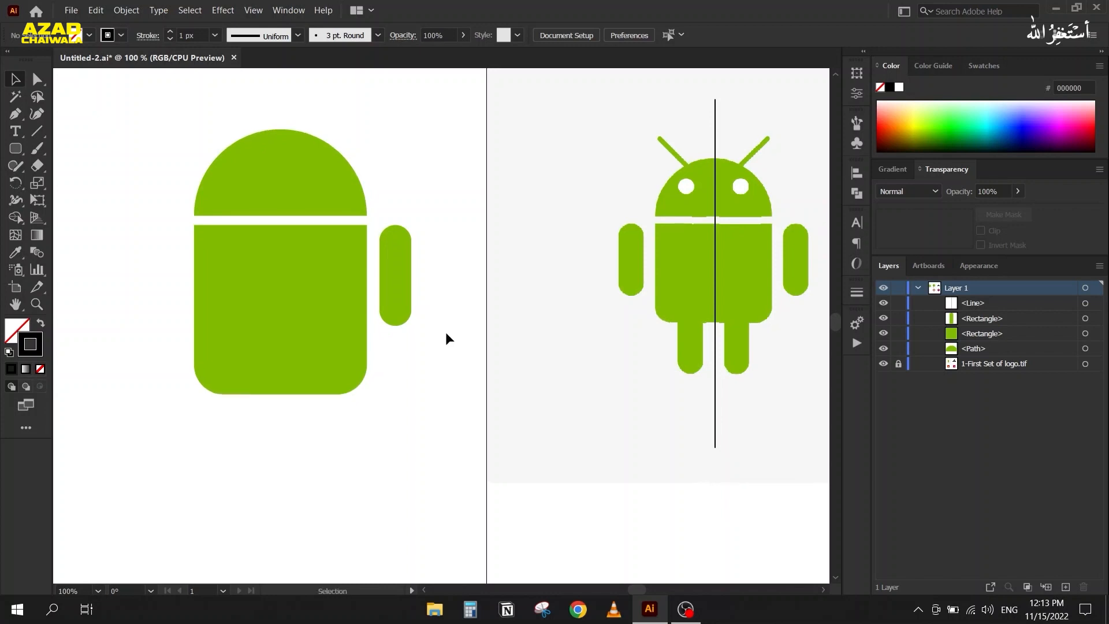
Draw a vertical line through the centre of the drawn head and body, extending past both, with a black 1 px stroke.
{"action": "left_click", "coordinate": [398, 286]}
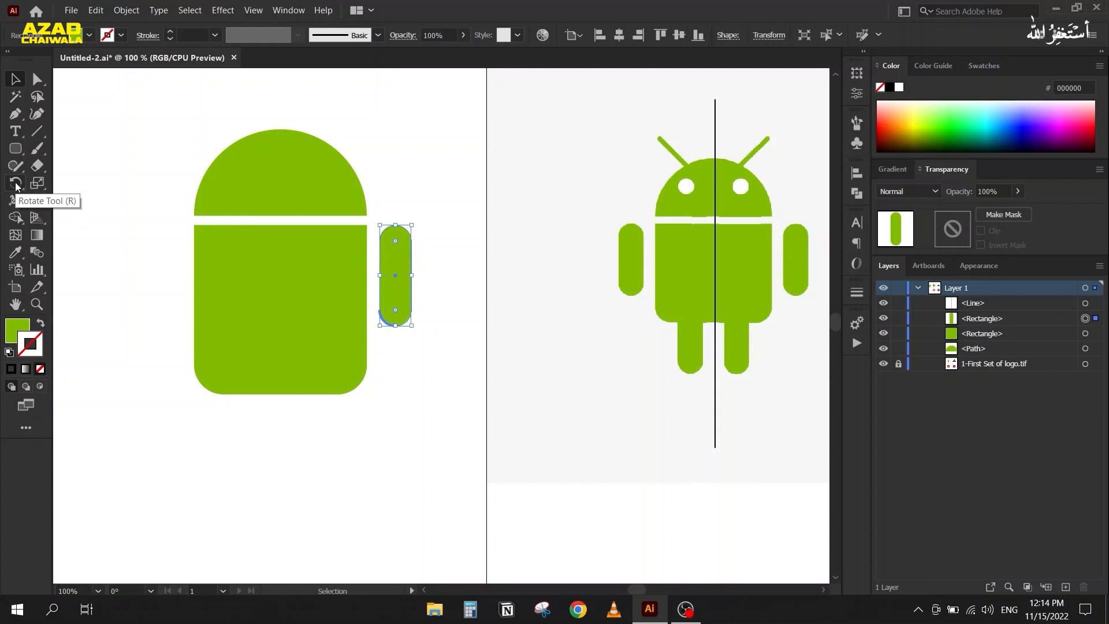
{"action": "left_click_drag", "start_coordinate": [17, 186], "coordinate": [103, 202]}
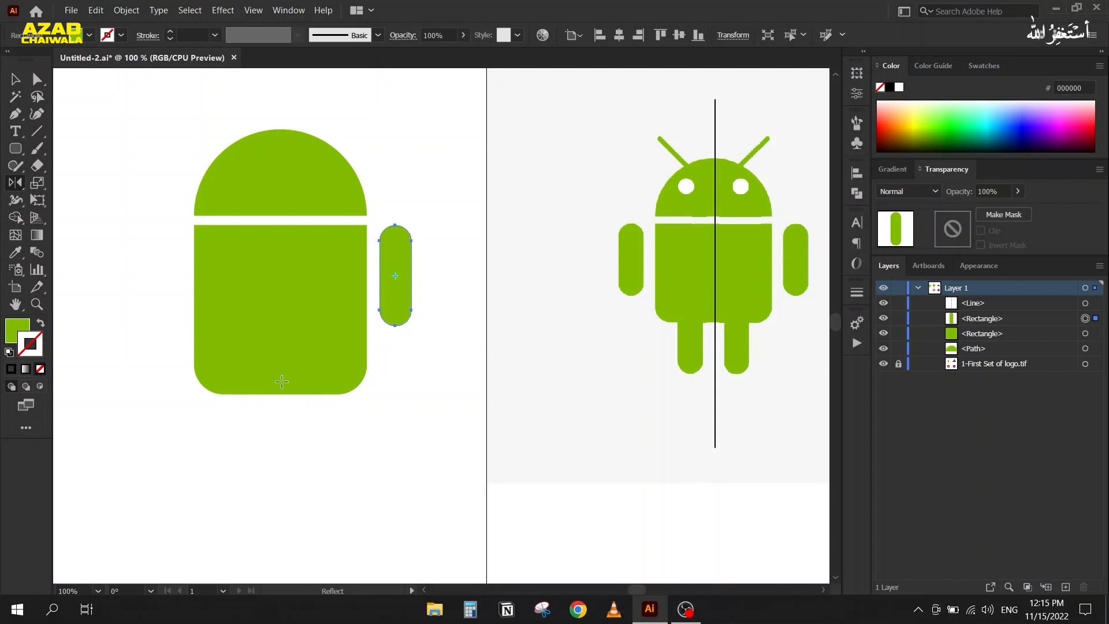
{"action": "left_click", "coordinate": [37, 131]}
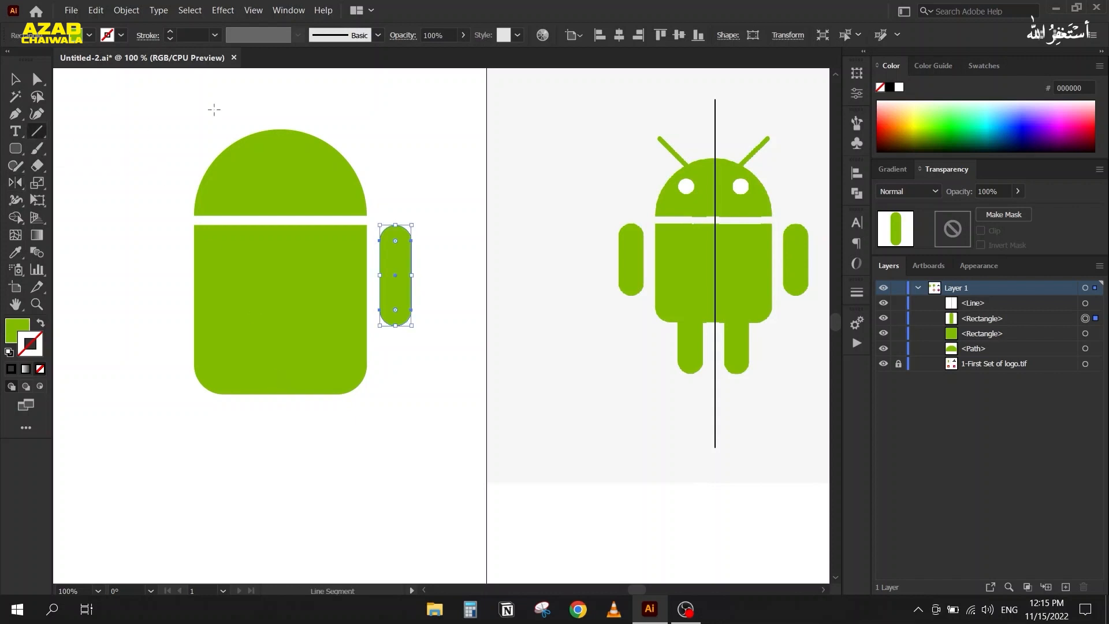
{"action": "left_click_drag", "start_coordinate": [280, 172], "coordinate": [280, 94]}
{"action": "left_click_drag", "start_coordinate": [280, 93], "coordinate": [281, 423]}
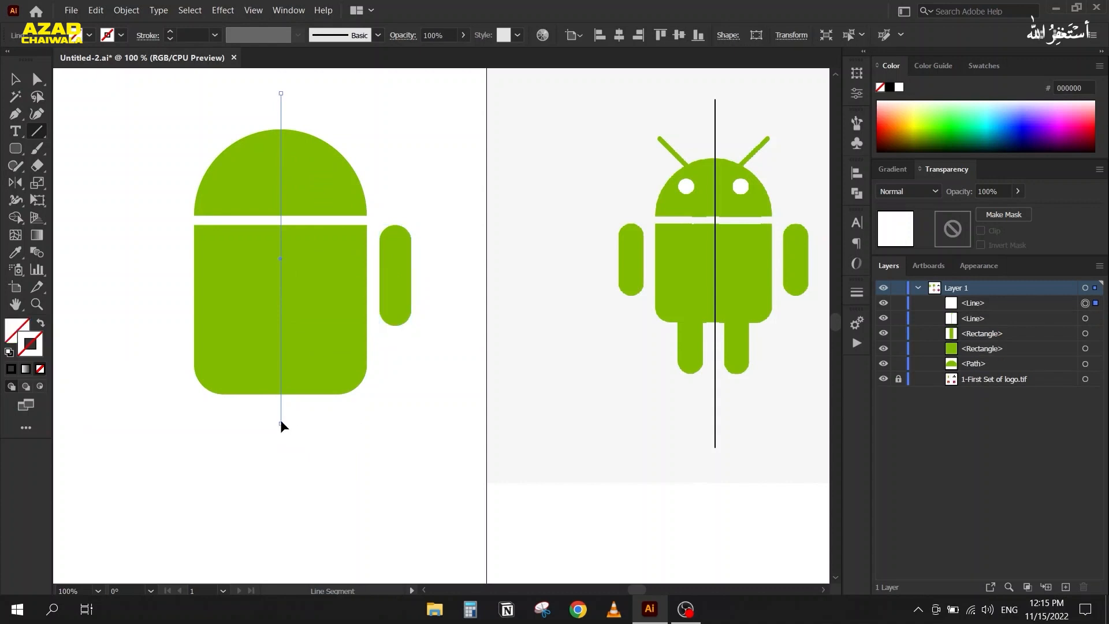
{"action": "left_click", "coordinate": [15, 80]}
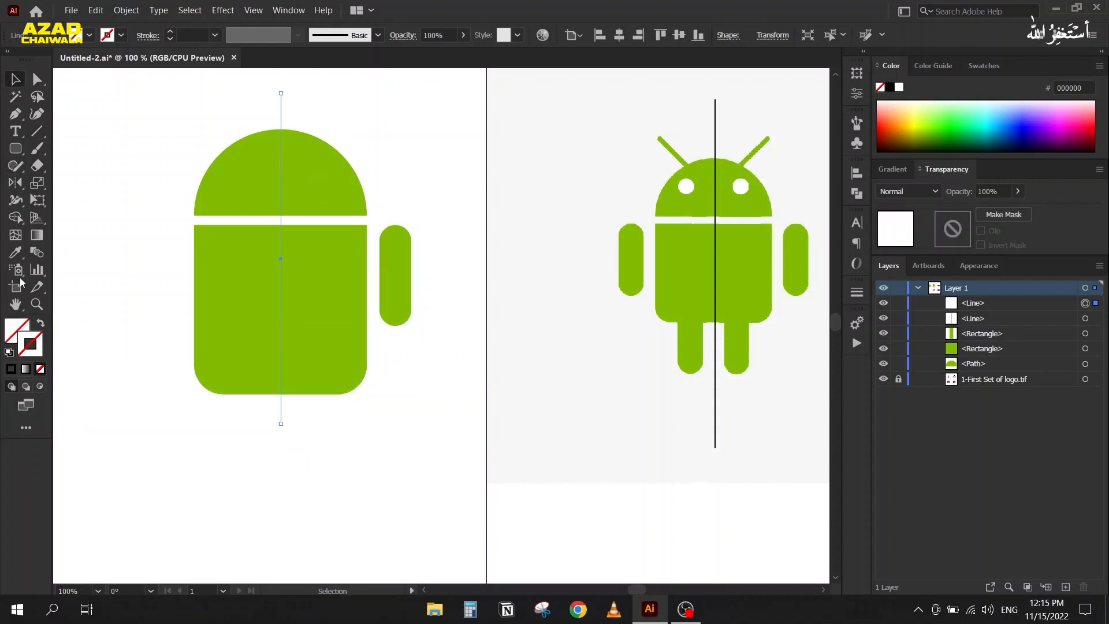
{"action": "left_click", "coordinate": [10, 372]}
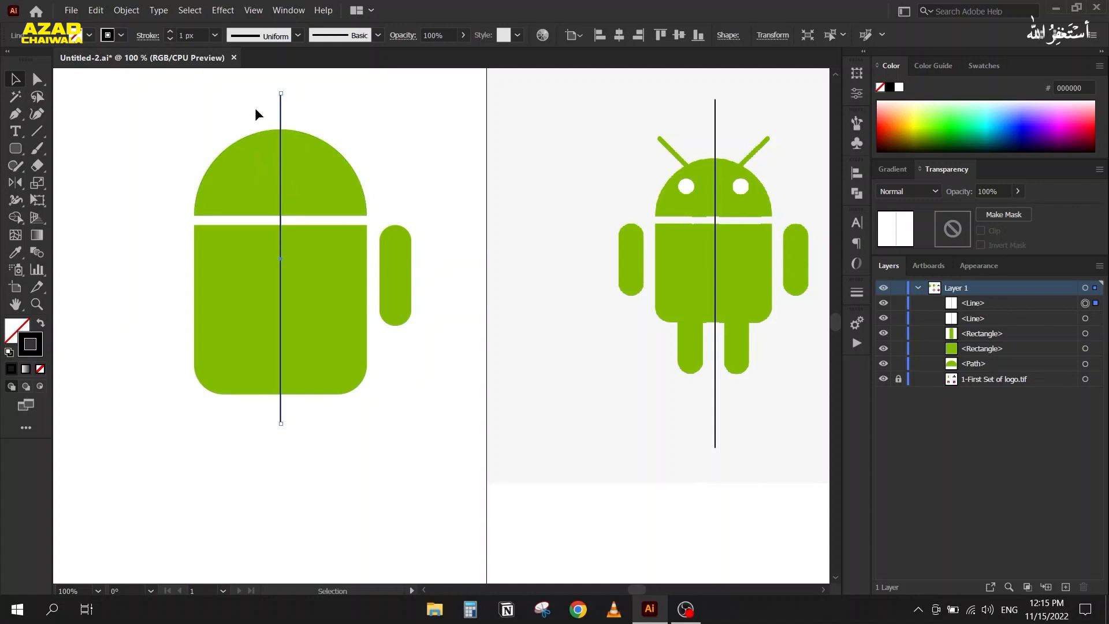
Select the centre line with the head as key object, look at the alignment options, and deselect both.
{"action": "left_click", "coordinate": [274, 136], "text": "shift"}
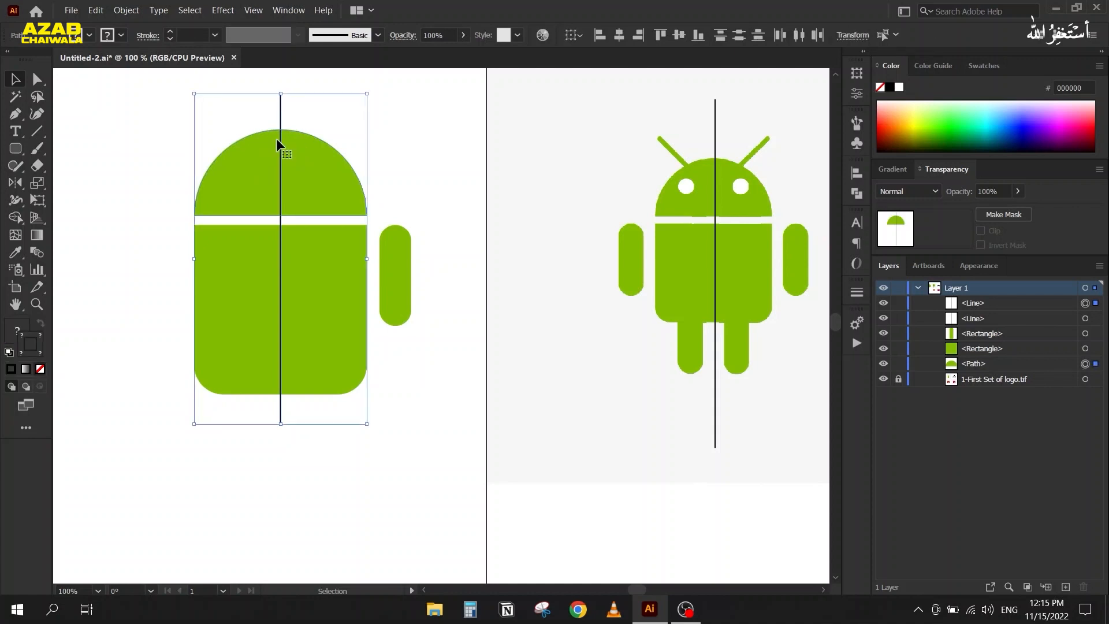
{"action": "left_click", "coordinate": [255, 144]}
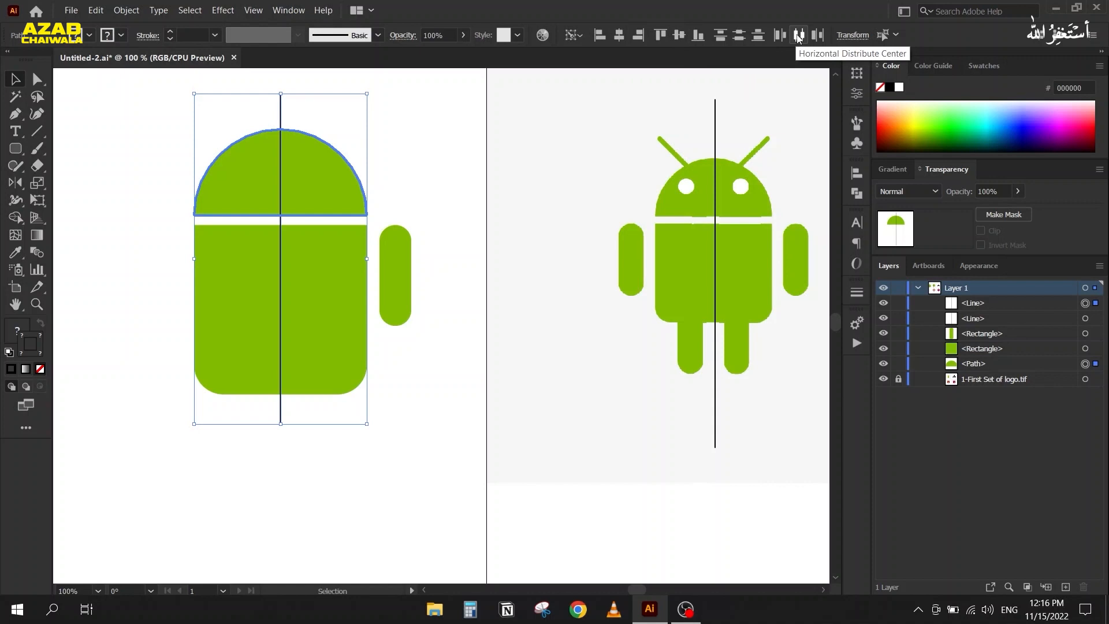
{"action": "left_click", "coordinate": [852, 175]}
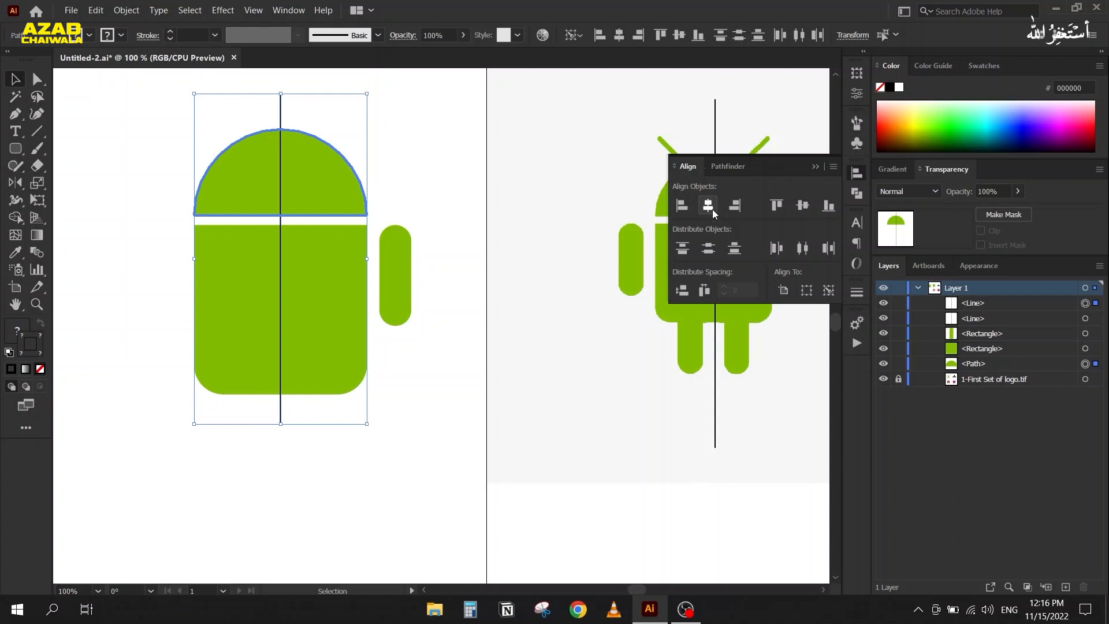
{"action": "left_click", "coordinate": [817, 168]}
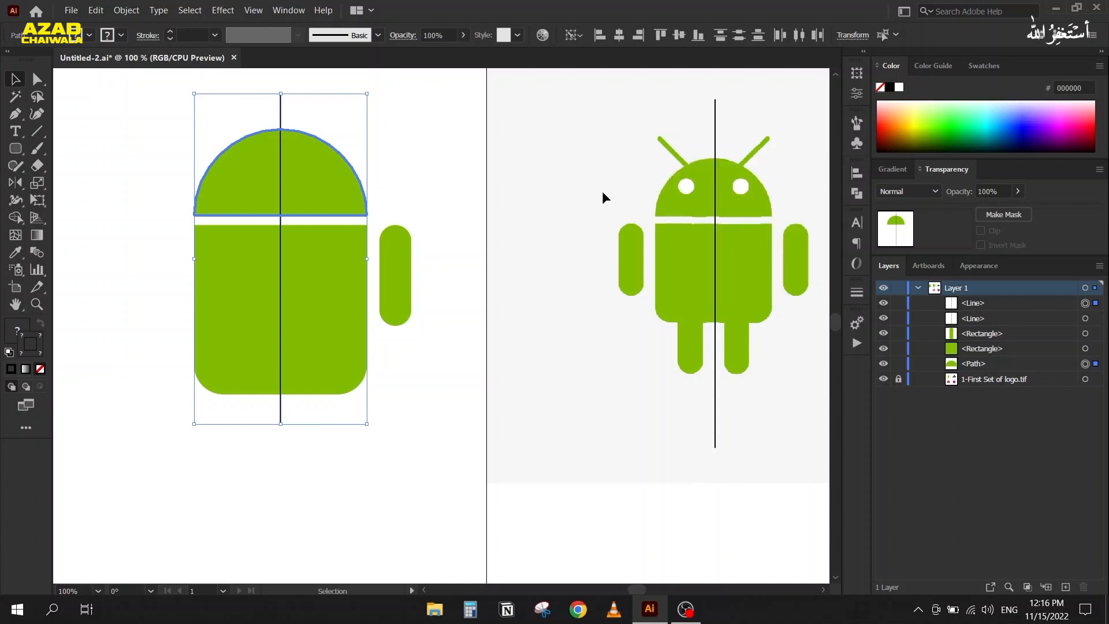
{"action": "left_click", "coordinate": [332, 120]}
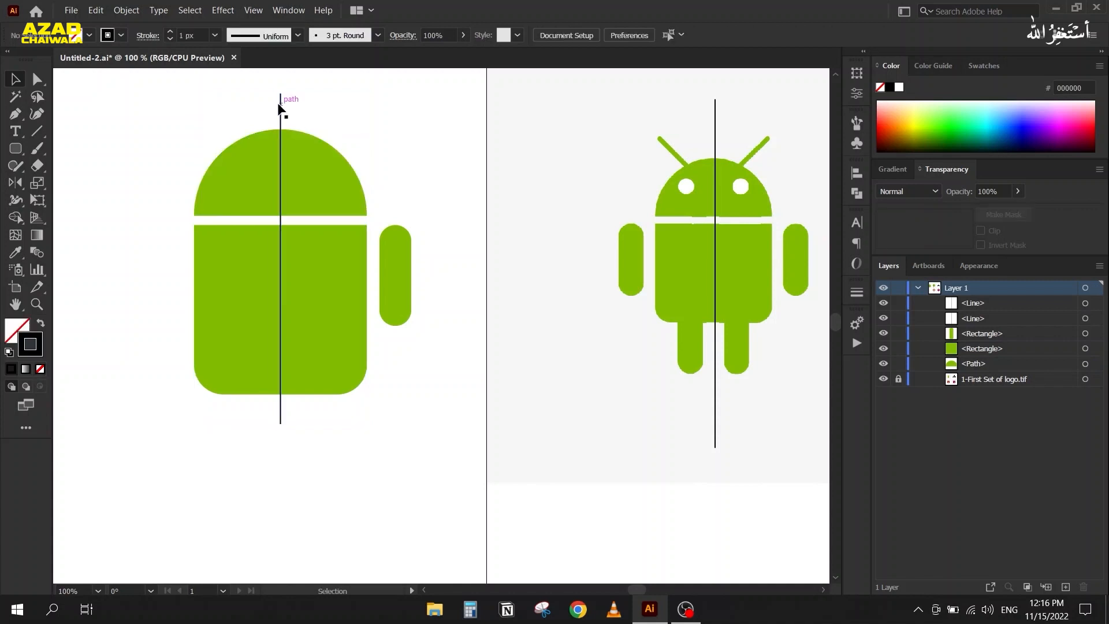
{"action": "left_click", "coordinate": [279, 107]}
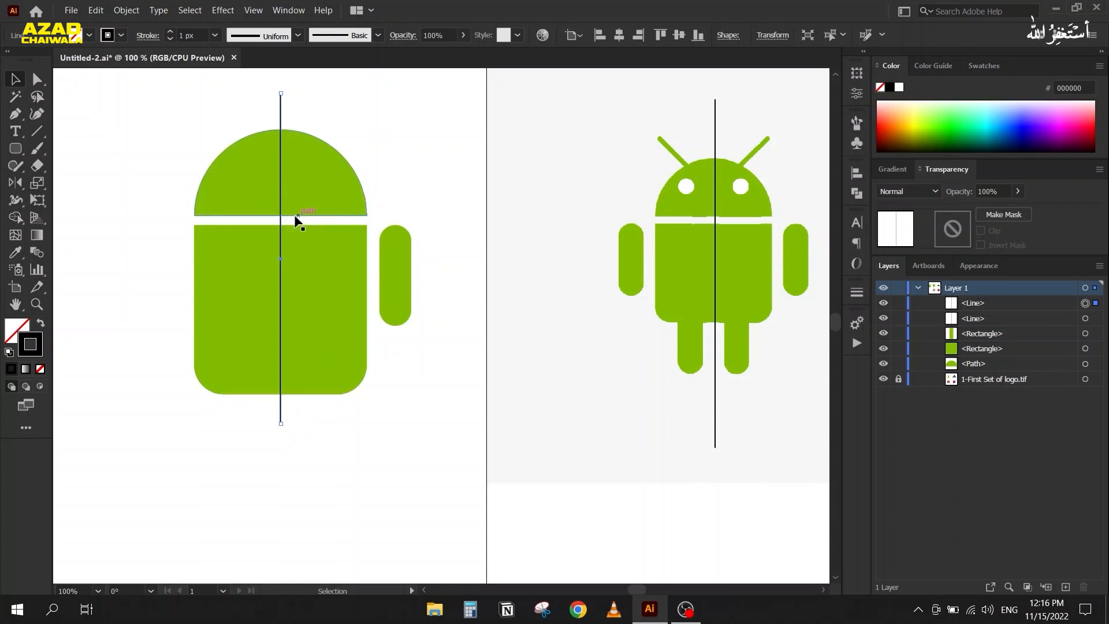
{"action": "left_click", "coordinate": [37, 80]}
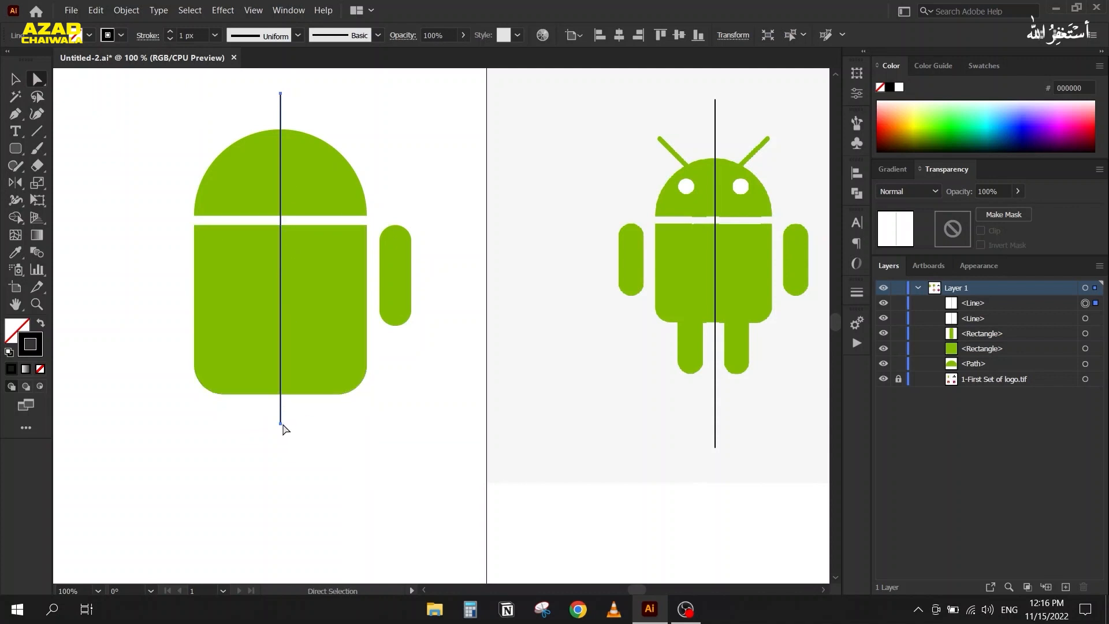
{"action": "left_click", "coordinate": [282, 427]}
{"action": "left_click", "coordinate": [23, 86]}
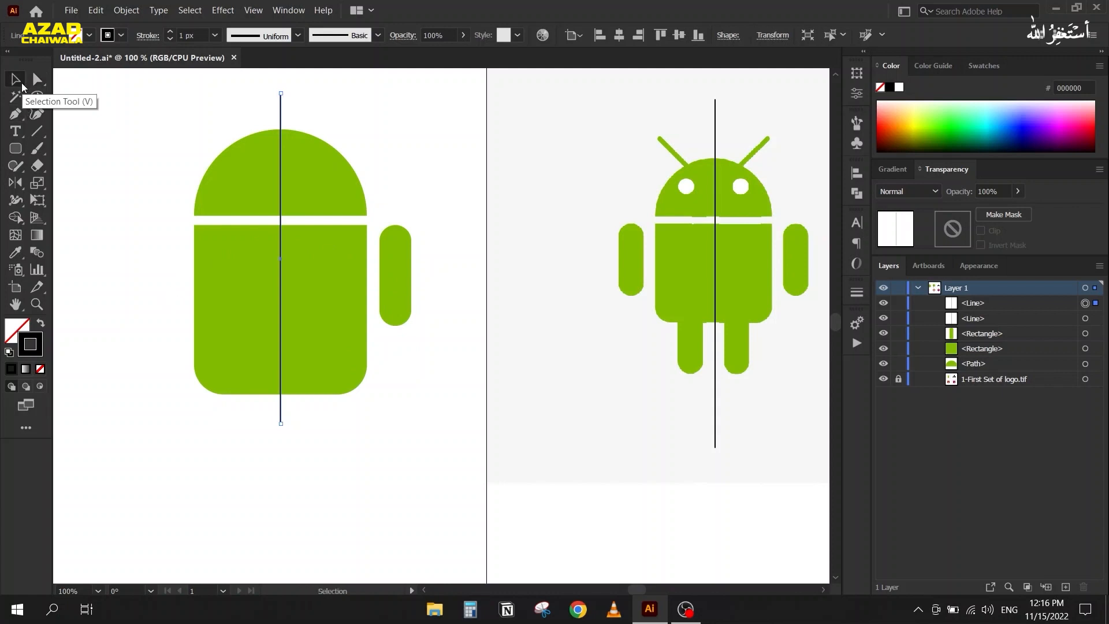
Reflect a copy of the right arm across the vertical axis, using the centre line's upper endpoint as the reflection origin.
{"action": "left_click", "coordinate": [410, 255]}
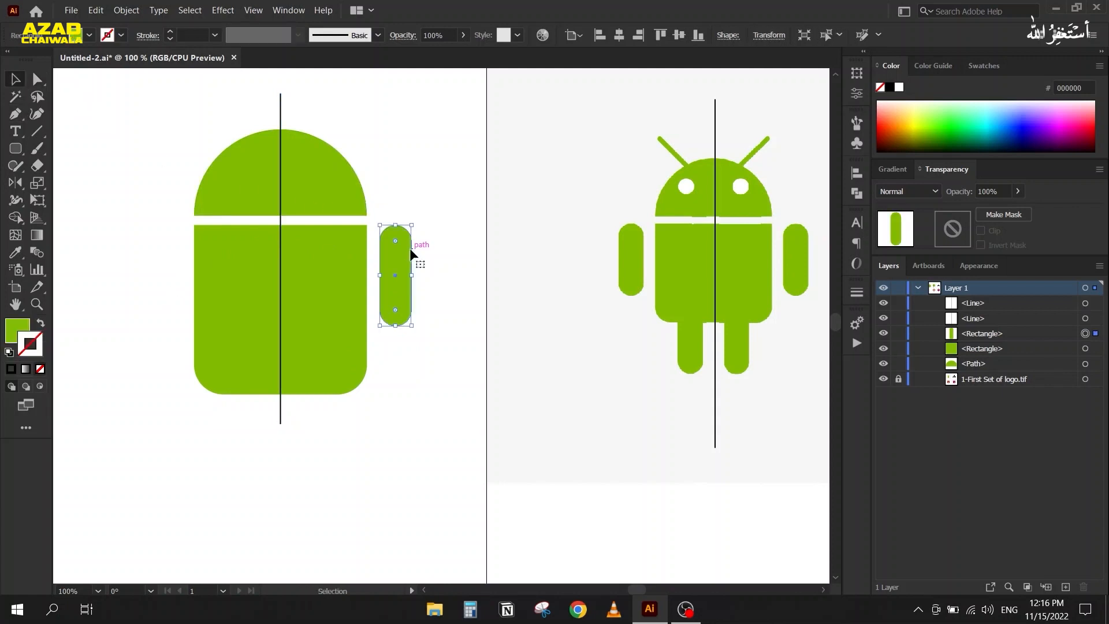
{"action": "left_click", "coordinate": [15, 183]}
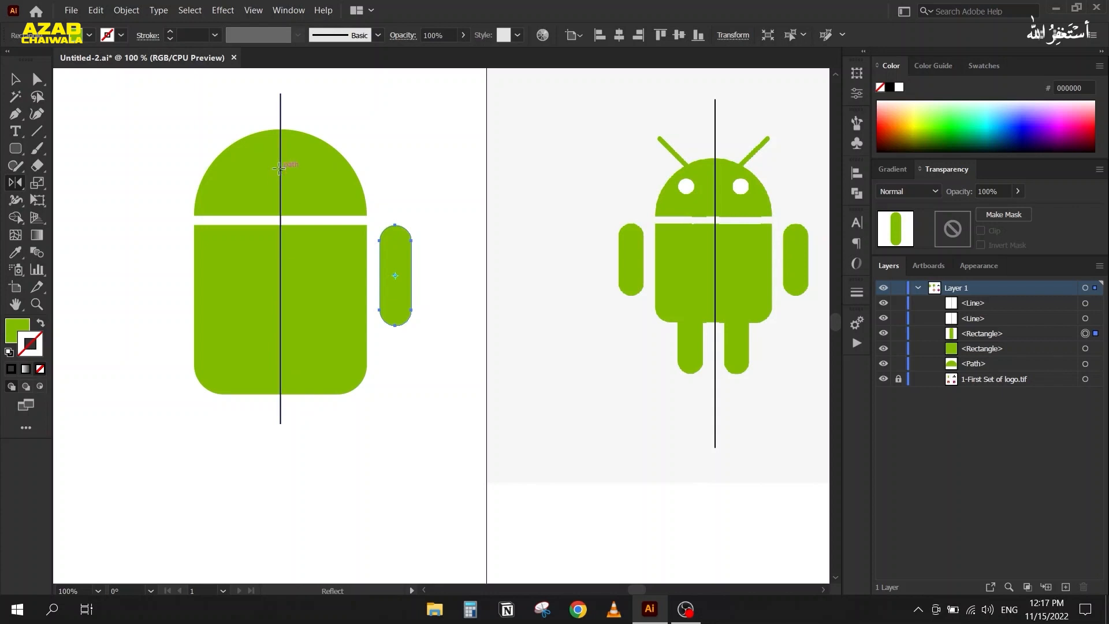
{"action": "left_click", "coordinate": [280, 93], "text": "alt"}
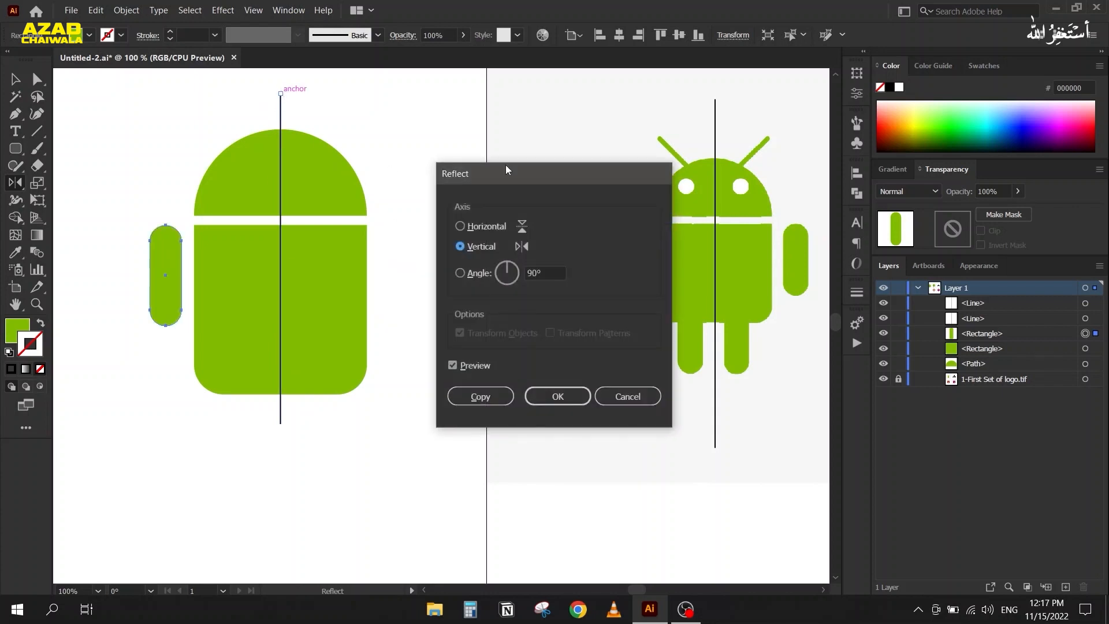
{"action": "left_click_drag", "start_coordinate": [507, 168], "coordinate": [574, 141]}
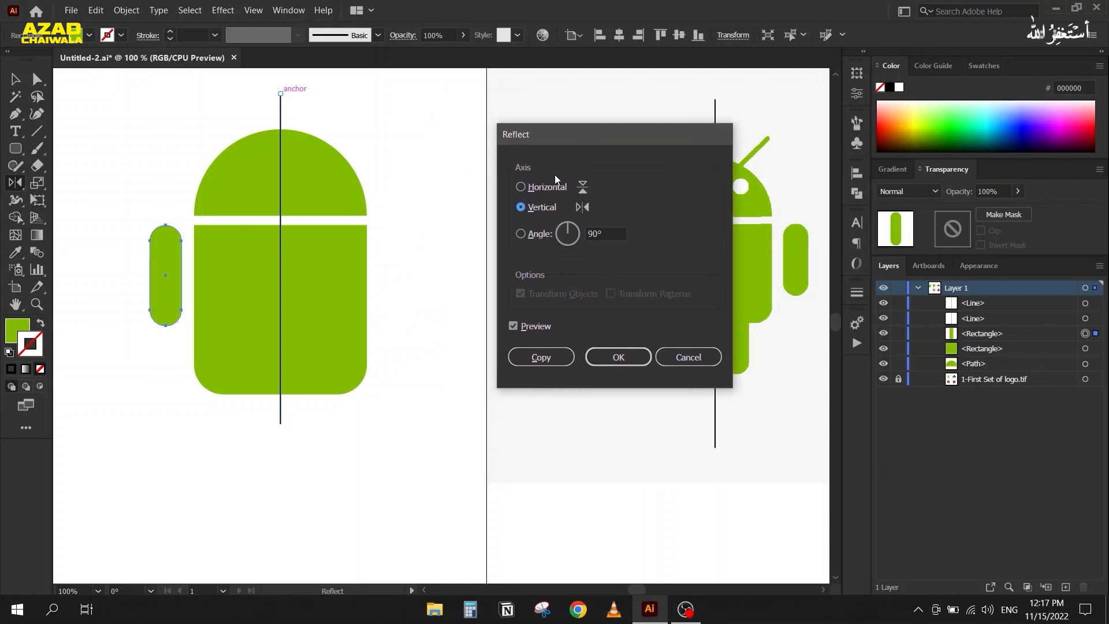
{"action": "left_click", "coordinate": [521, 327]}
{"action": "left_click", "coordinate": [528, 325]}
{"action": "left_click", "coordinate": [537, 189]}
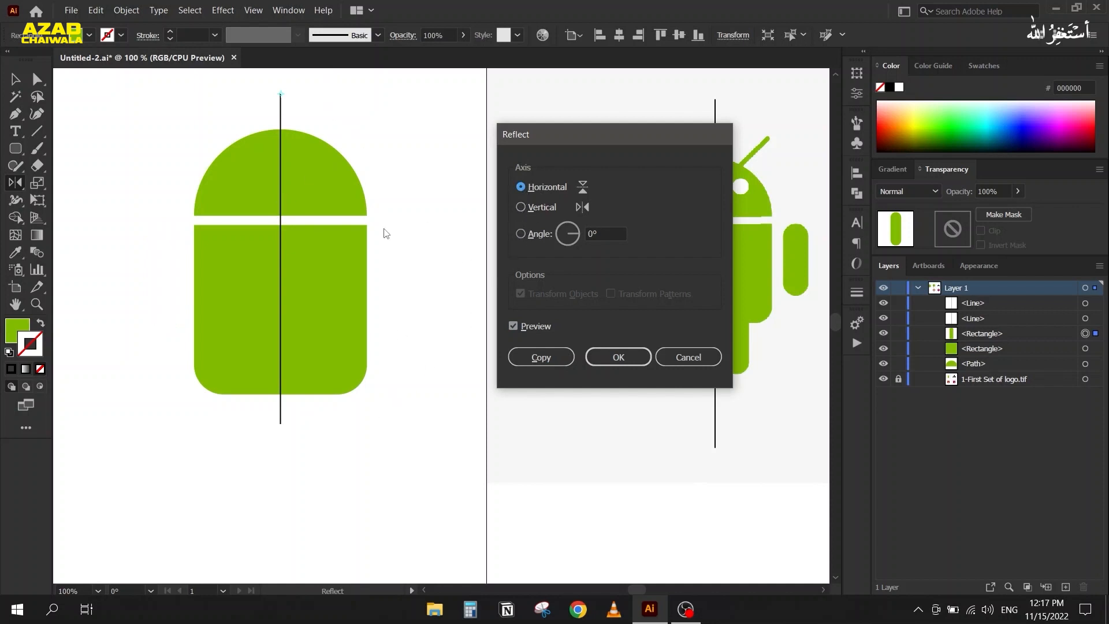
{"action": "left_click", "coordinate": [527, 206]}
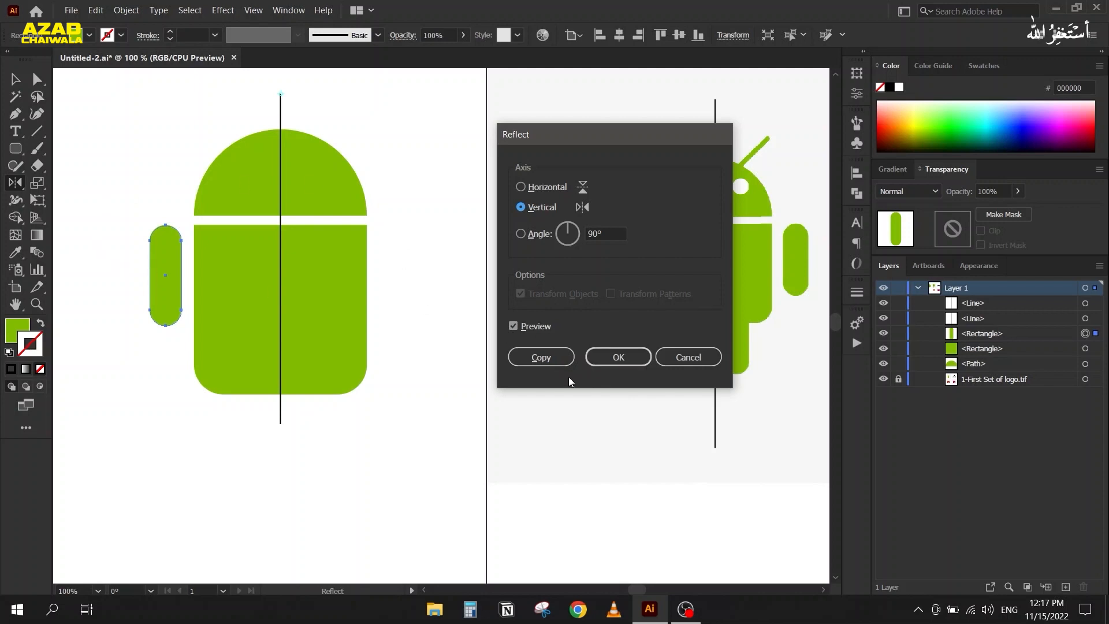
{"action": "left_click", "coordinate": [517, 356]}
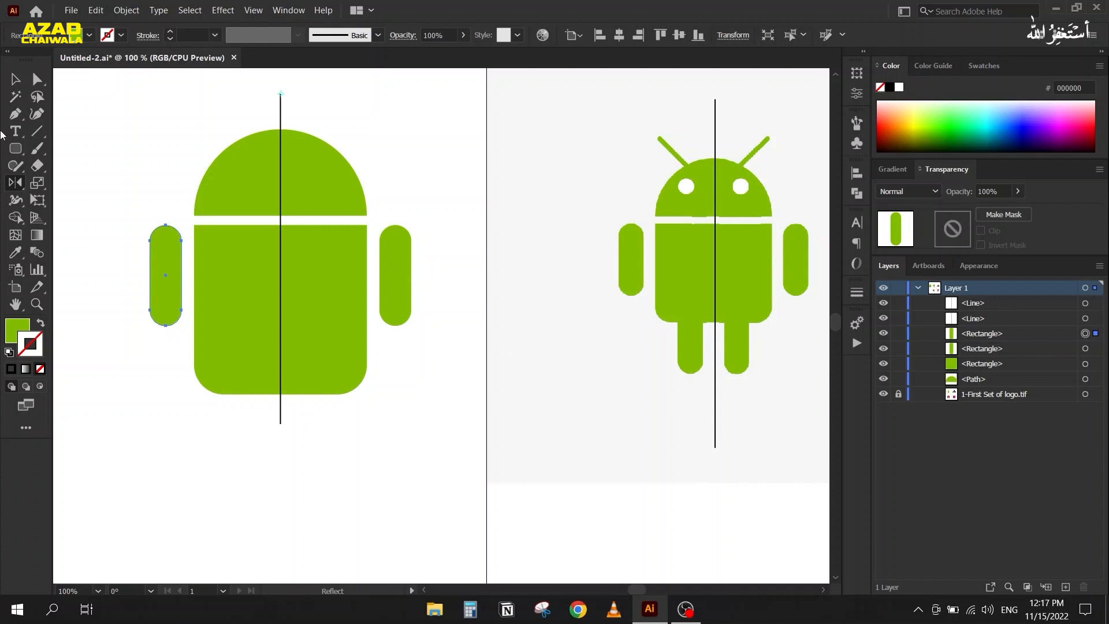
Delete the vertical centre line from the drawn Android figure.
{"action": "left_click", "coordinate": [15, 79]}
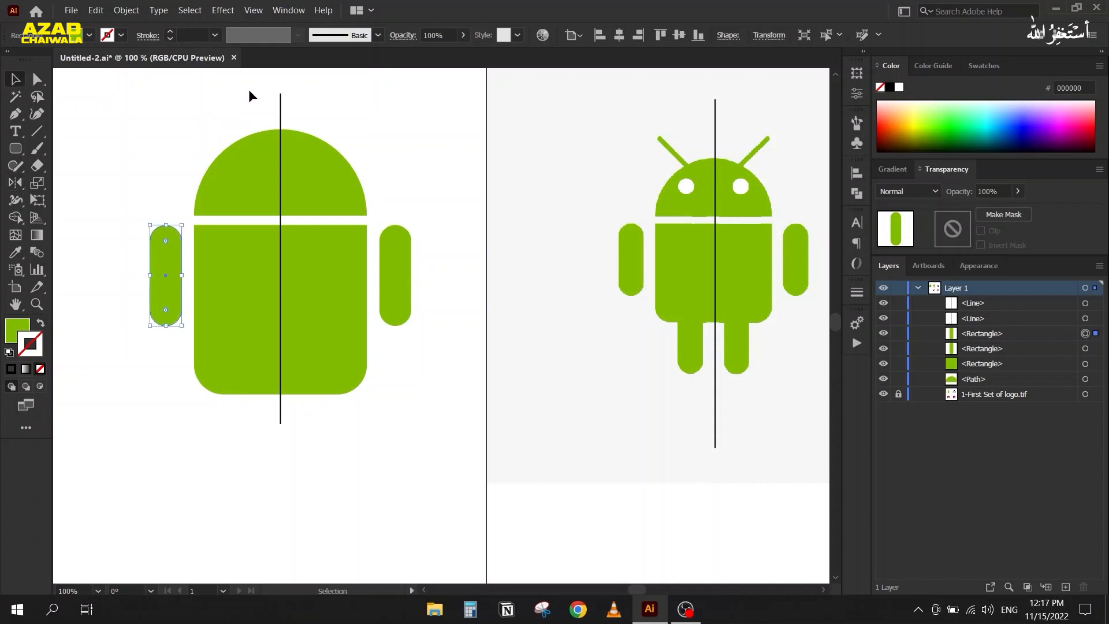
{"action": "left_click", "coordinate": [281, 108]}
{"action": "key", "text": "Delete"}
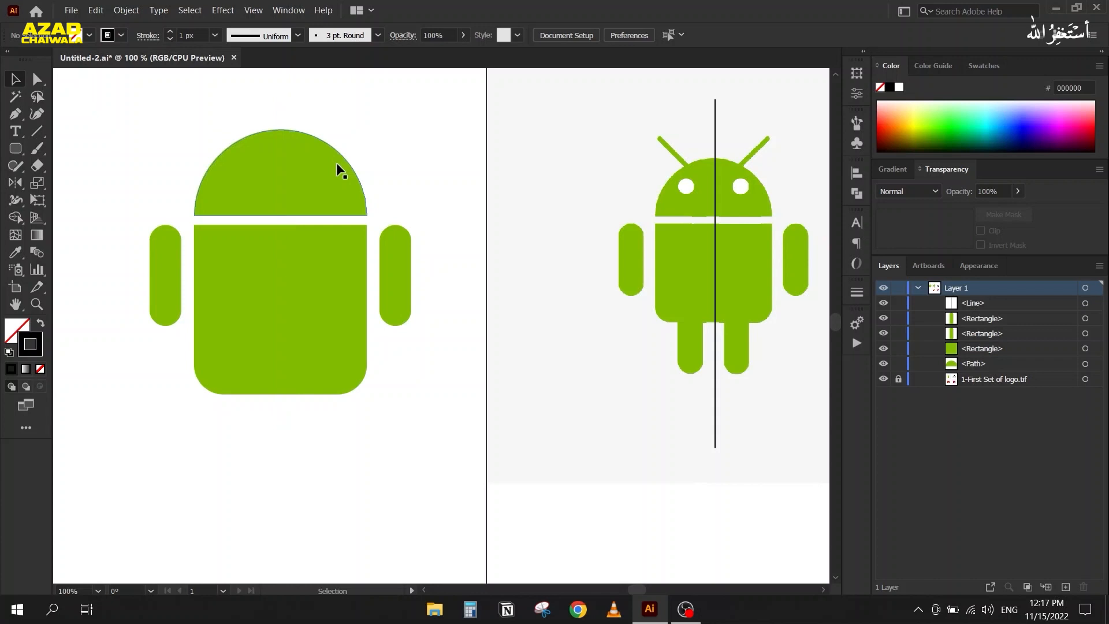
Duplicate the left arm as two side-by-side legs overlapping the body's lower edge, and shift both slightly right.
{"action": "left_click_drag", "start_coordinate": [220, 433], "coordinate": [218, 370]}
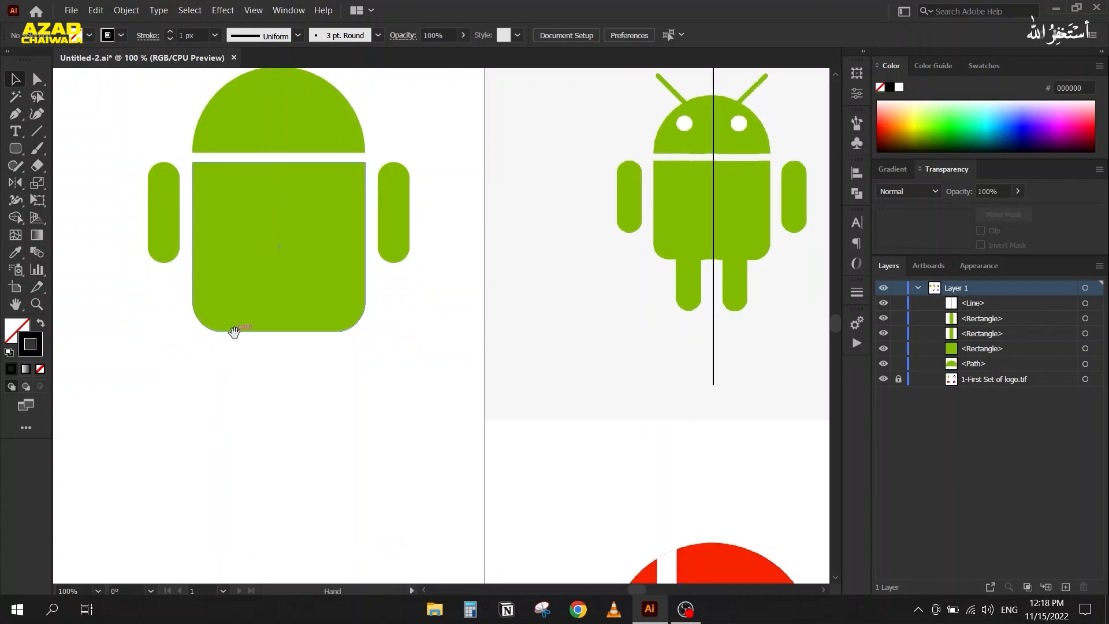
{"action": "left_click_drag", "start_coordinate": [230, 329], "coordinate": [242, 389]}
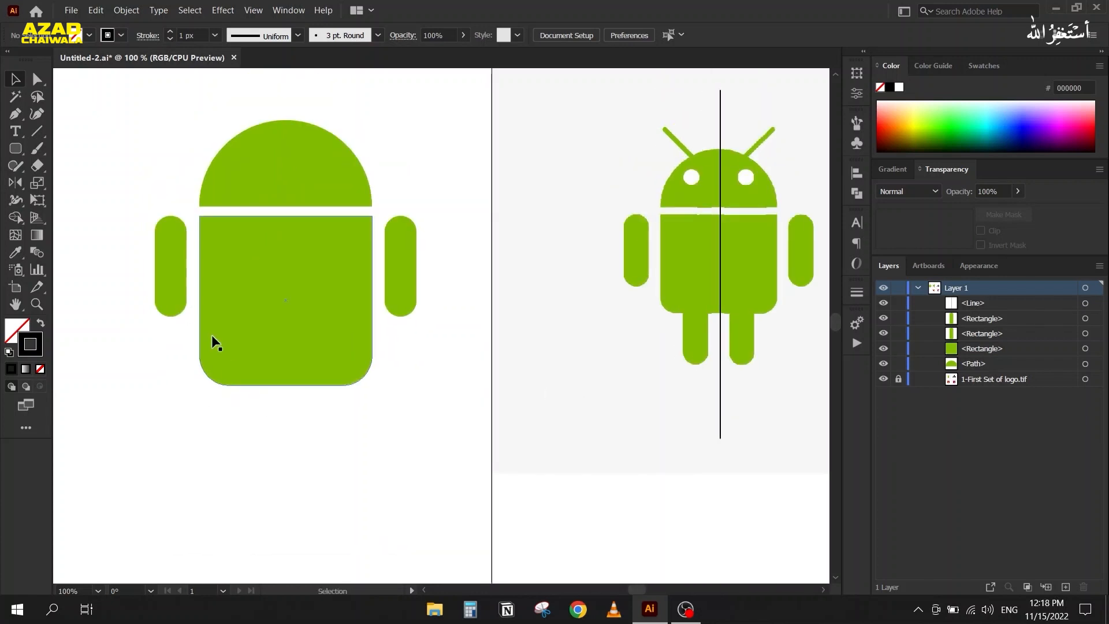
{"action": "left_click_drag", "start_coordinate": [162, 274], "coordinate": [302, 414]}
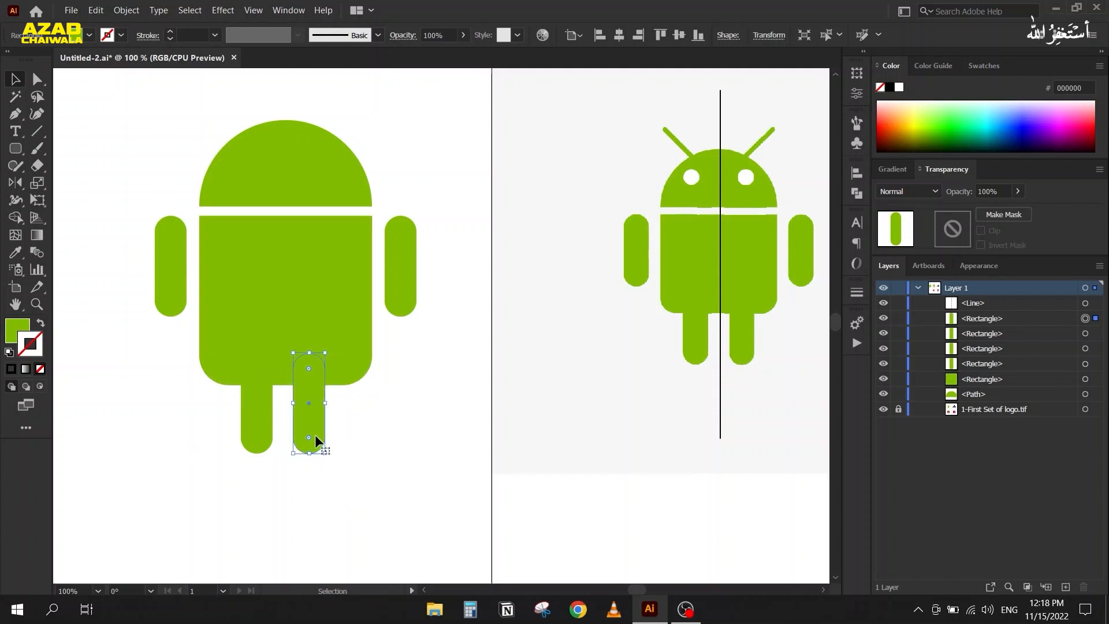
{"action": "left_click_drag", "start_coordinate": [183, 410], "coordinate": [307, 460]}
{"action": "left_click_drag", "start_coordinate": [257, 425], "coordinate": [267, 424]}
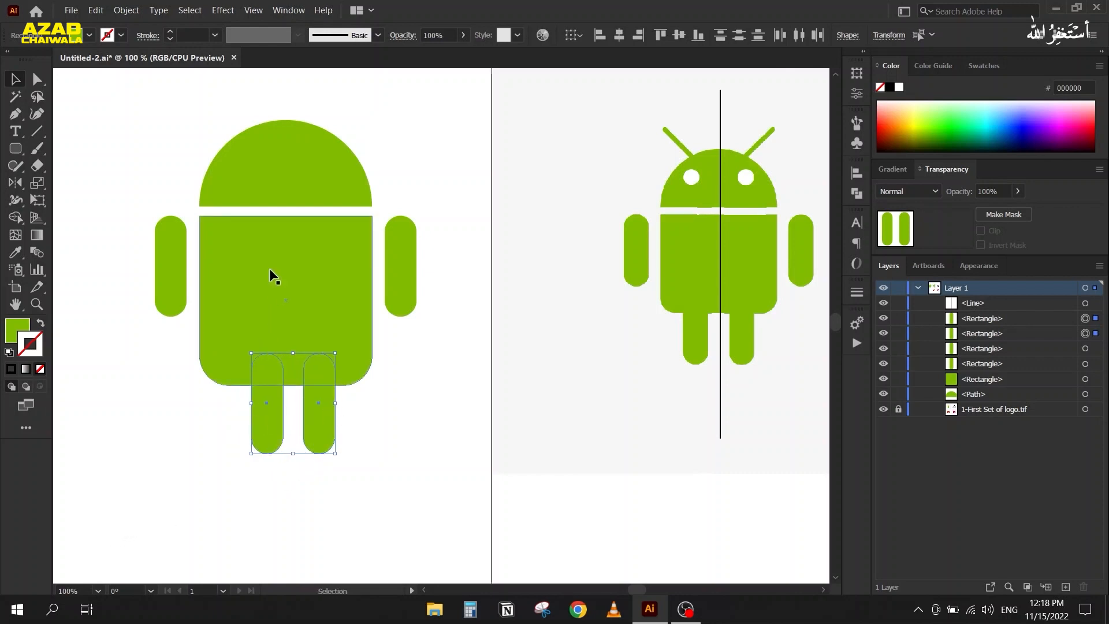
Try to align the body and the two ungrouped legs on a common horizontal centre.
{"action": "left_click_drag", "start_coordinate": [324, 503], "coordinate": [227, 377]}
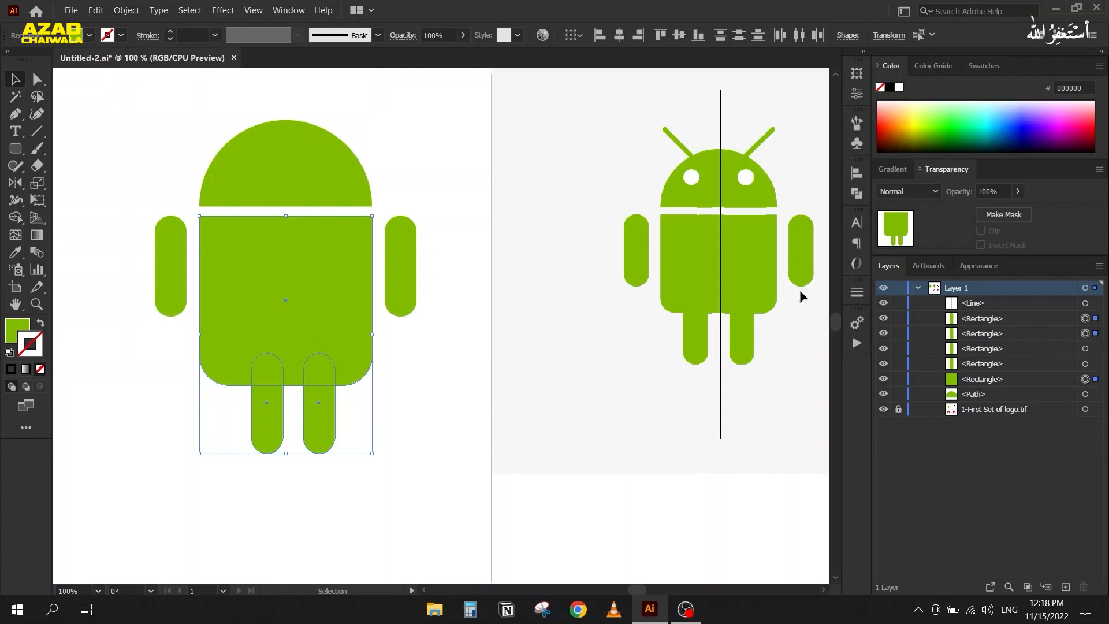
{"action": "left_click", "coordinate": [855, 174]}
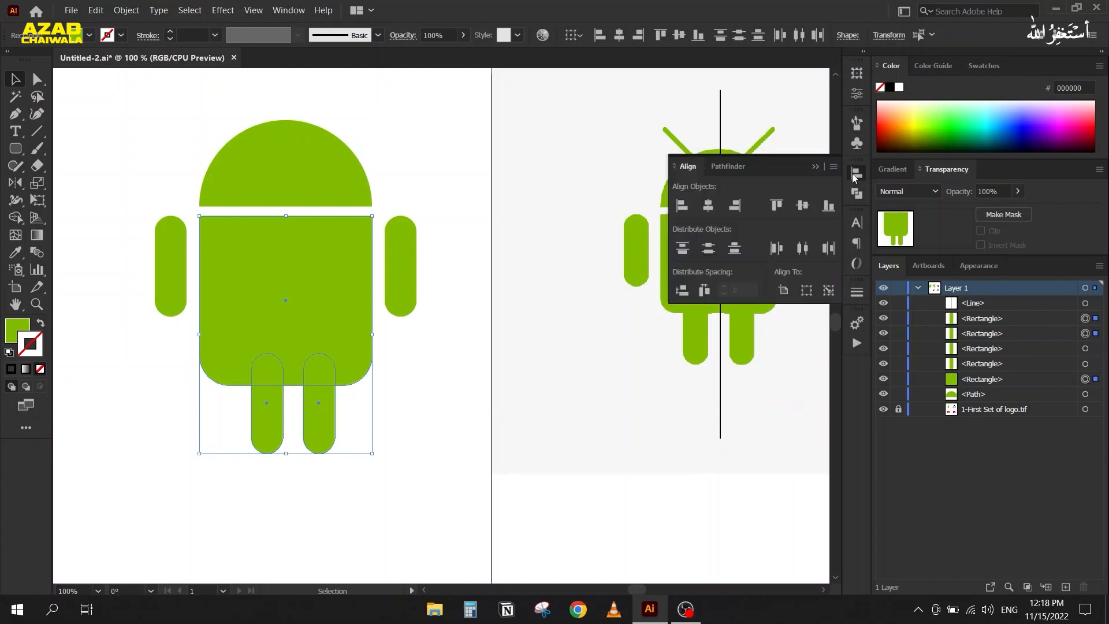
{"action": "left_click", "coordinate": [709, 205]}
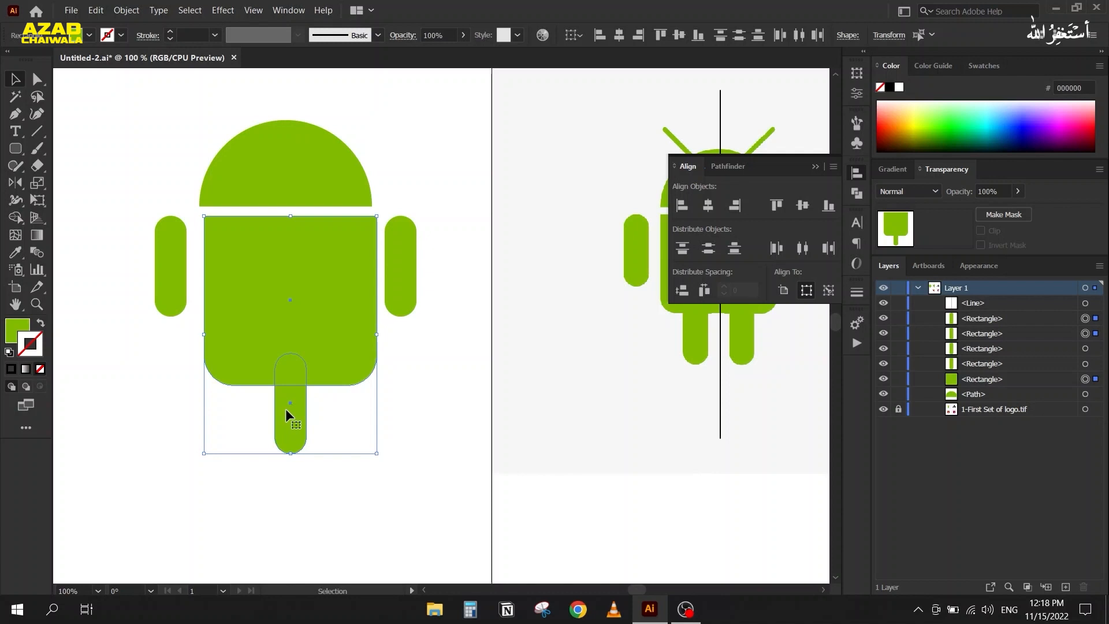
{"action": "key", "text": "ctrl+z"}
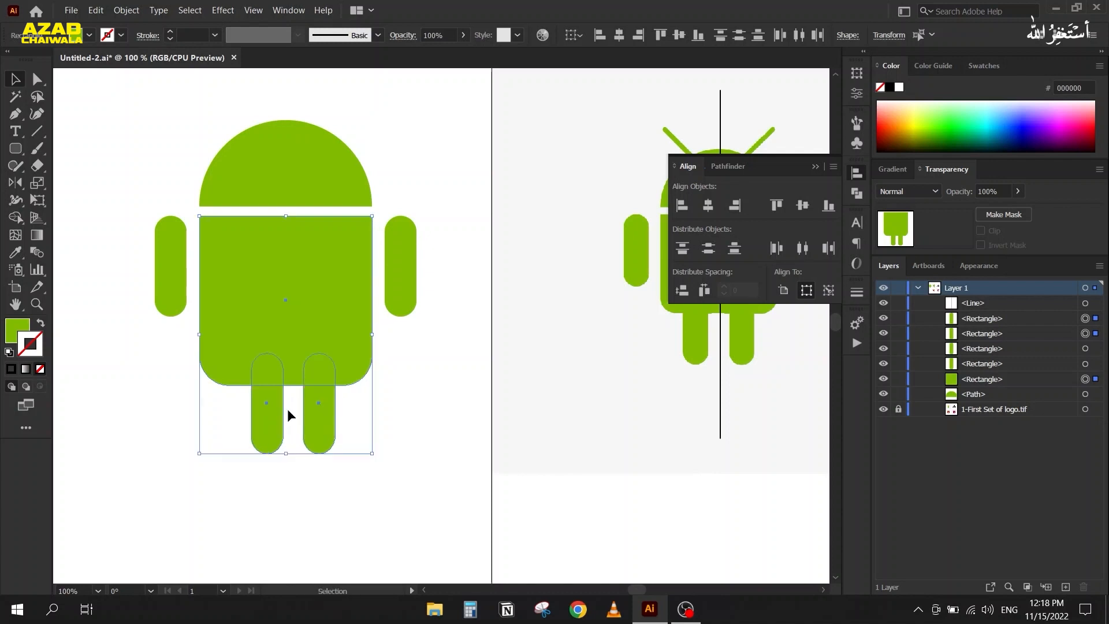
Group the two leg shapes and rename the group Legs.
{"action": "left_click", "coordinate": [286, 477]}
{"action": "left_click_drag", "start_coordinate": [231, 428], "coordinate": [350, 491]}
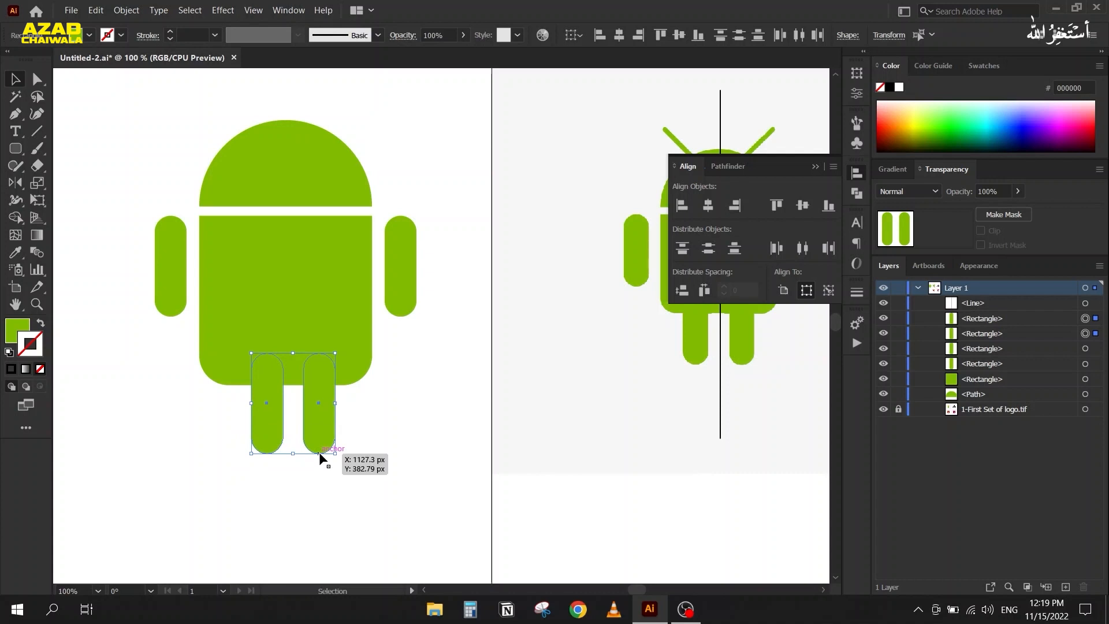
{"action": "right_click", "coordinate": [323, 432]}
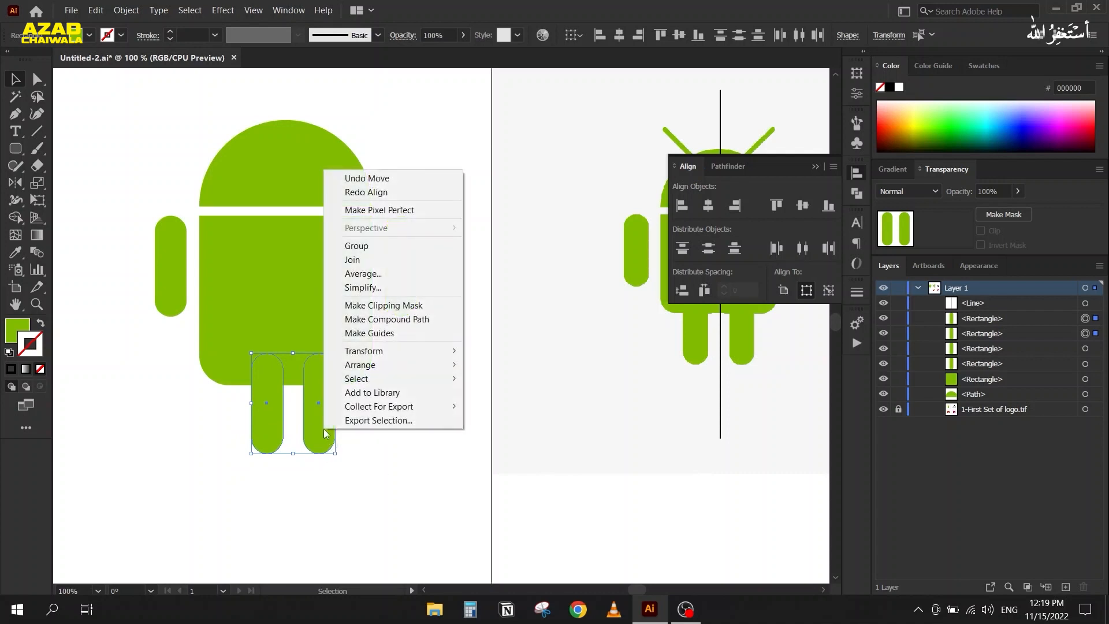
{"action": "left_click", "coordinate": [380, 245]}
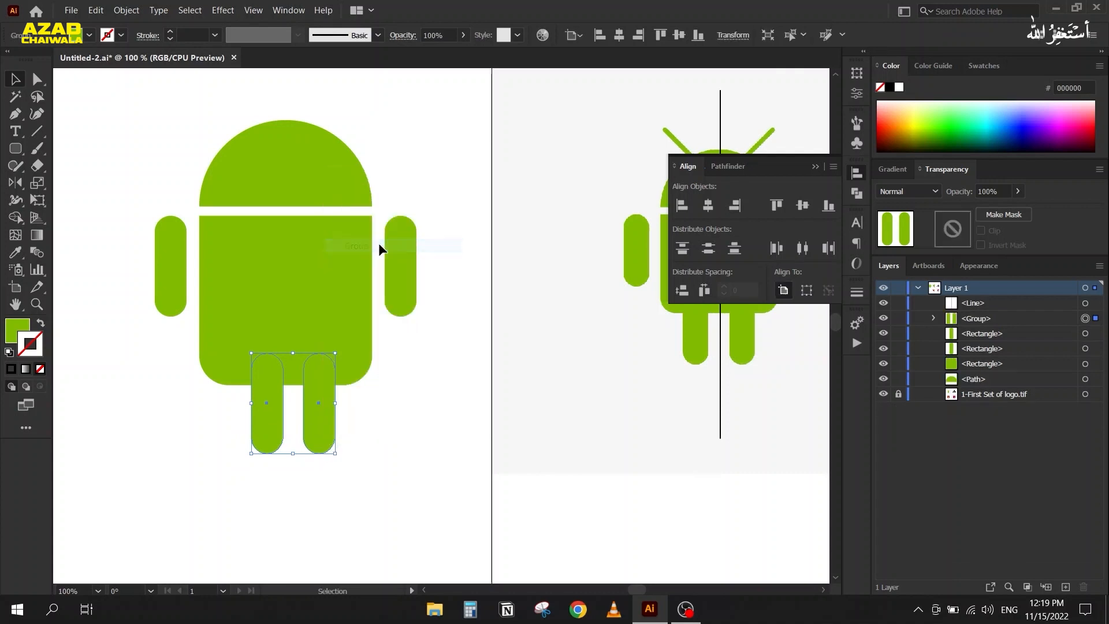
{"action": "double_click", "coordinate": [975, 320]}
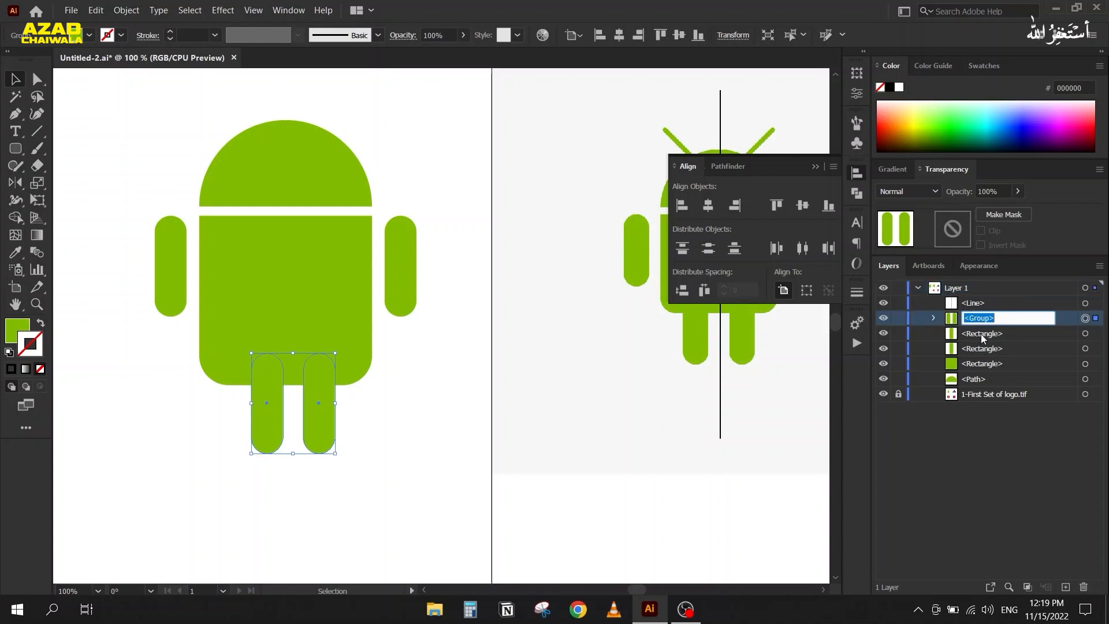
{"action": "type", "text": "Legs"}
{"action": "key", "text": "Return"}
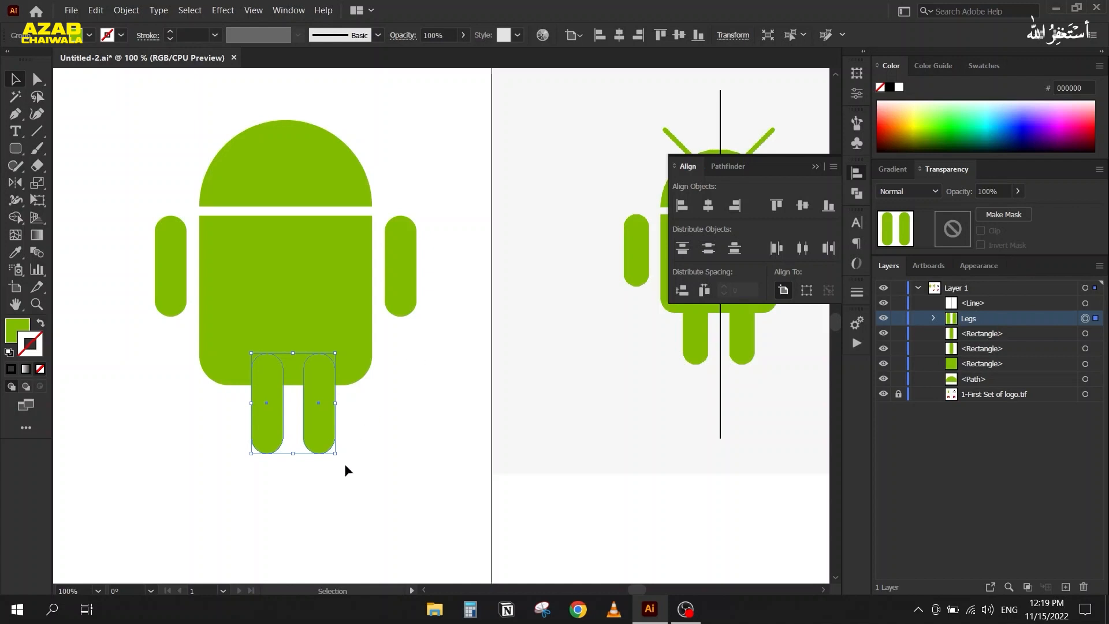
Centre the Legs group horizontally under the body, using the body as the key object.
{"action": "left_click", "coordinate": [331, 479]}
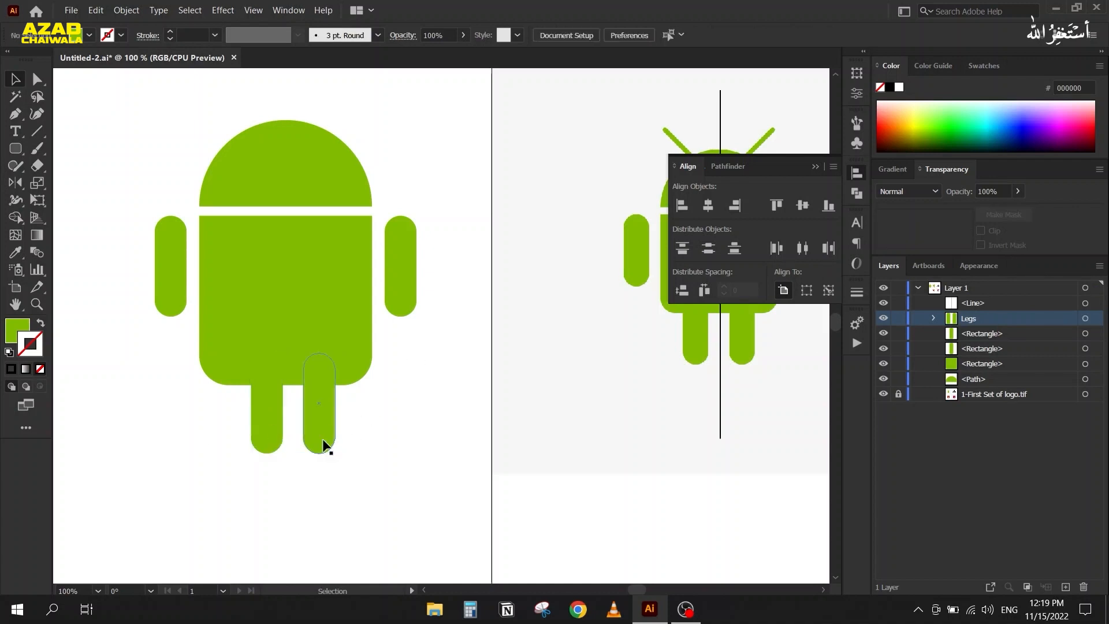
{"action": "left_click_drag", "start_coordinate": [340, 481], "coordinate": [217, 493]}
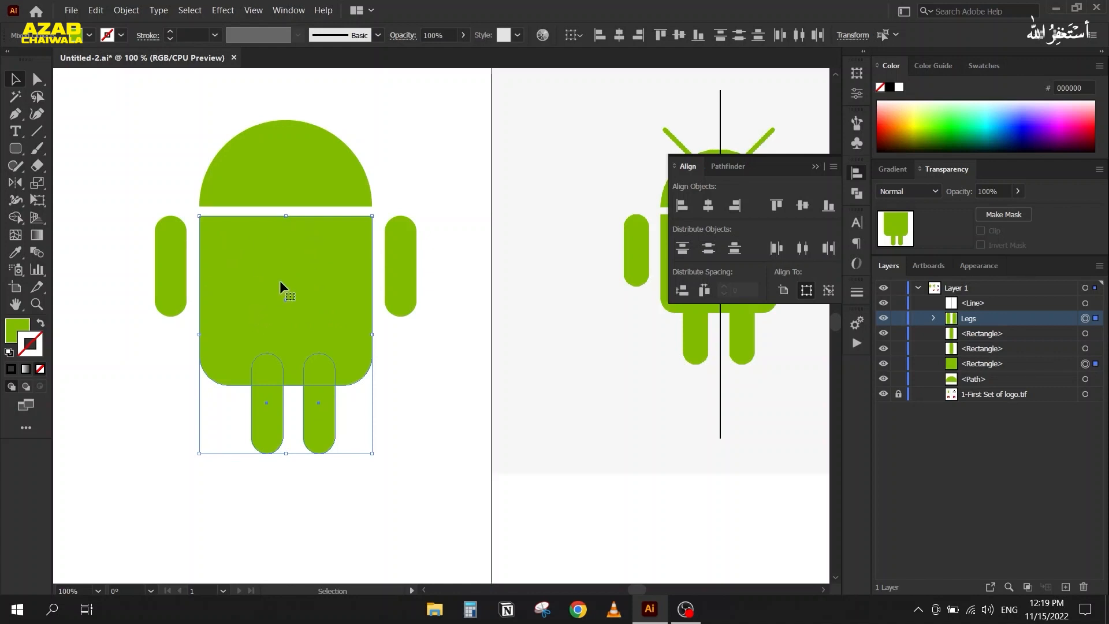
{"action": "left_click", "coordinate": [293, 250]}
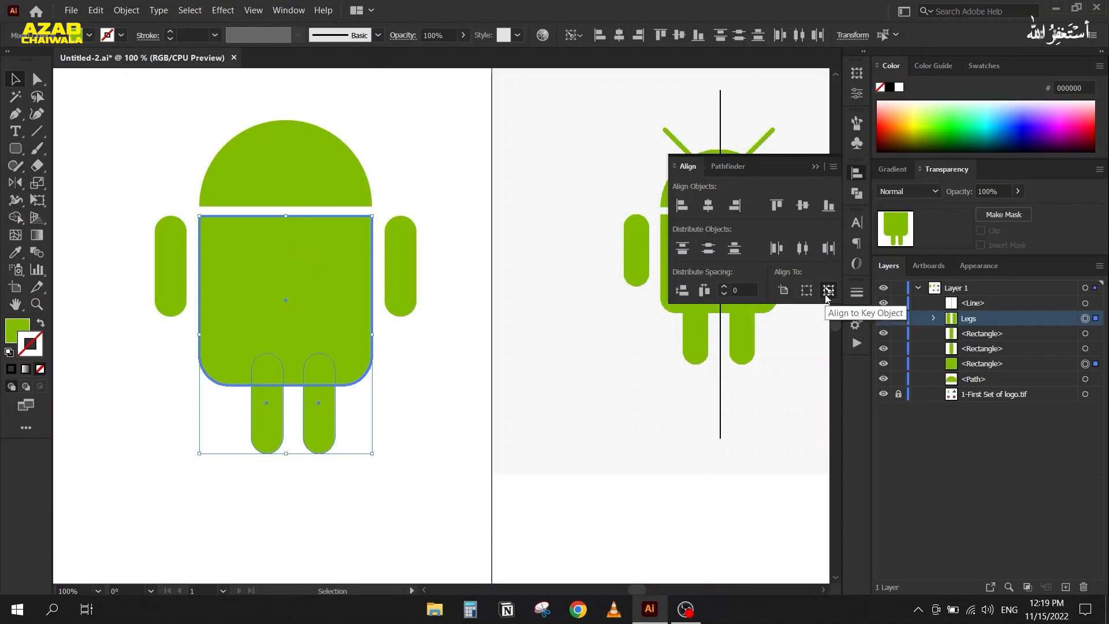
{"action": "left_click", "coordinate": [707, 211]}
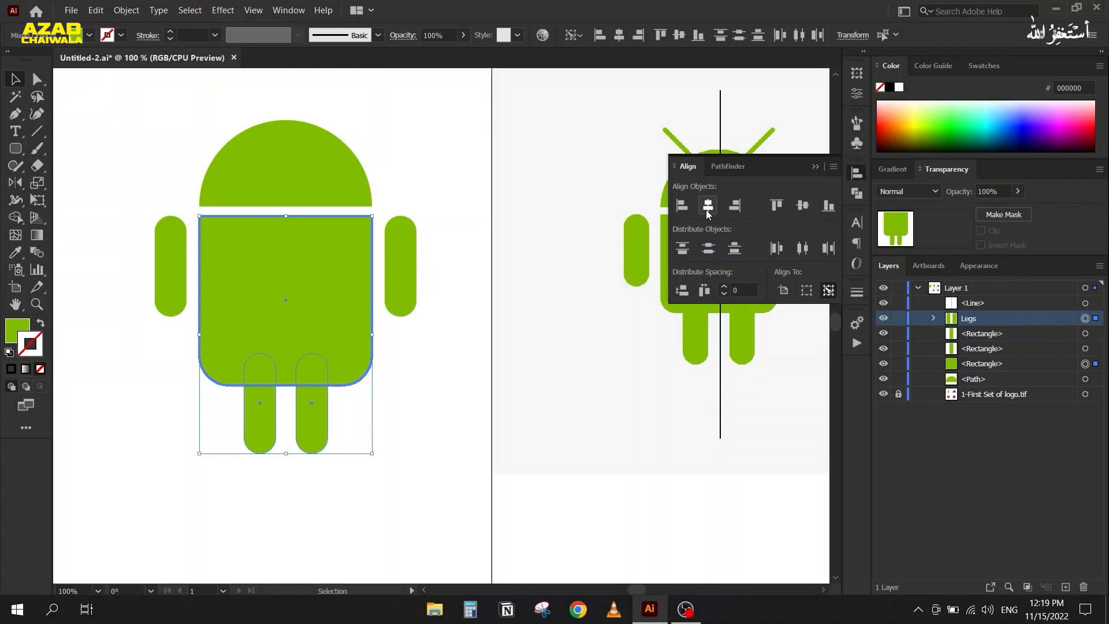
{"action": "left_click", "coordinate": [816, 168]}
{"action": "left_click", "coordinate": [247, 434]}
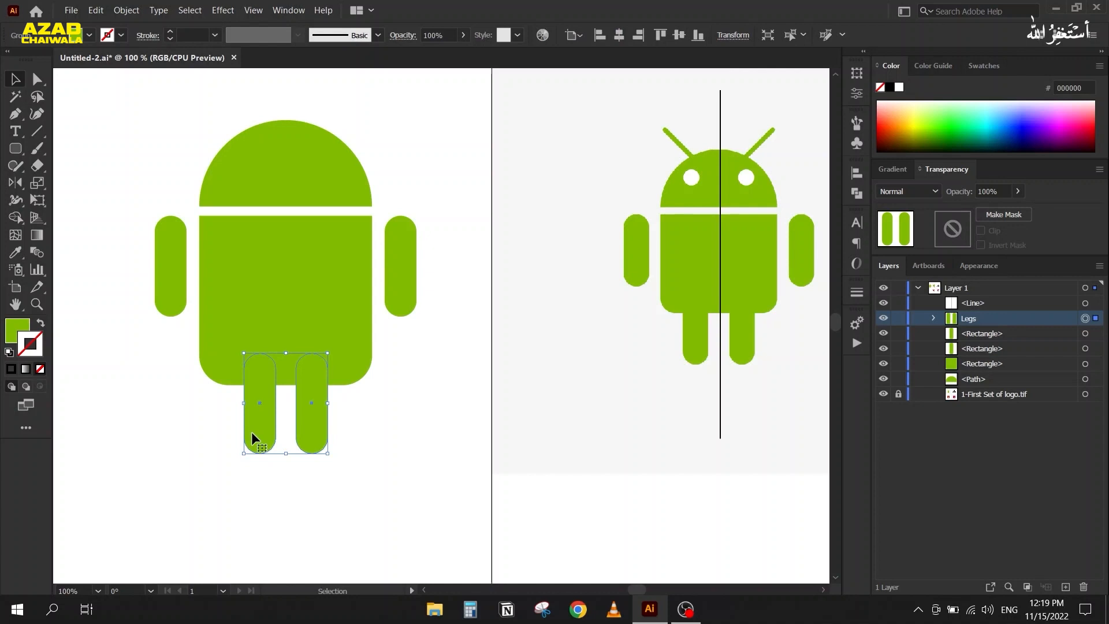
{"action": "left_click", "coordinate": [157, 151]}
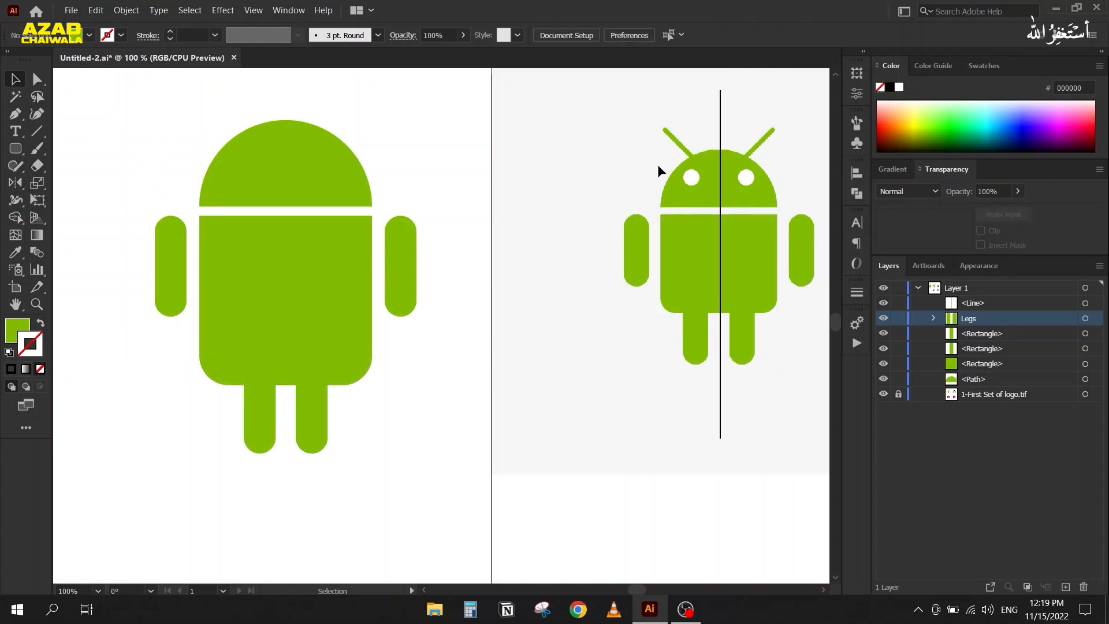
Draw a small circle as the left eye on the head and fill it with the white sampled from the reference logo's eye.
{"action": "left_click", "coordinate": [15, 148]}
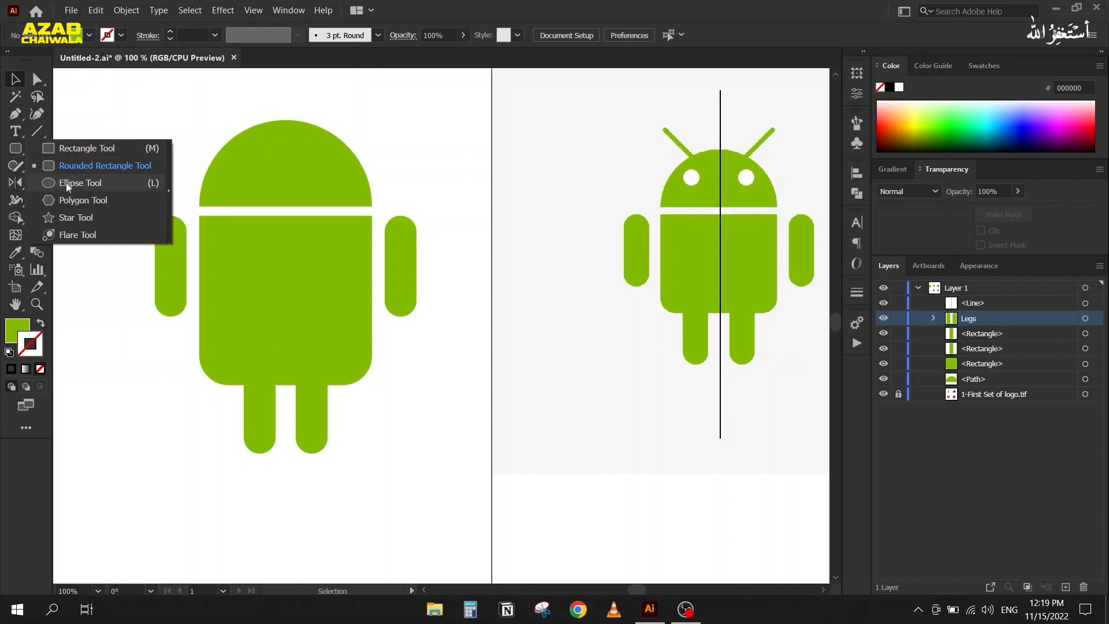
{"action": "left_click", "coordinate": [65, 182]}
{"action": "left_click_drag", "start_coordinate": [235, 153], "coordinate": [263, 180]}
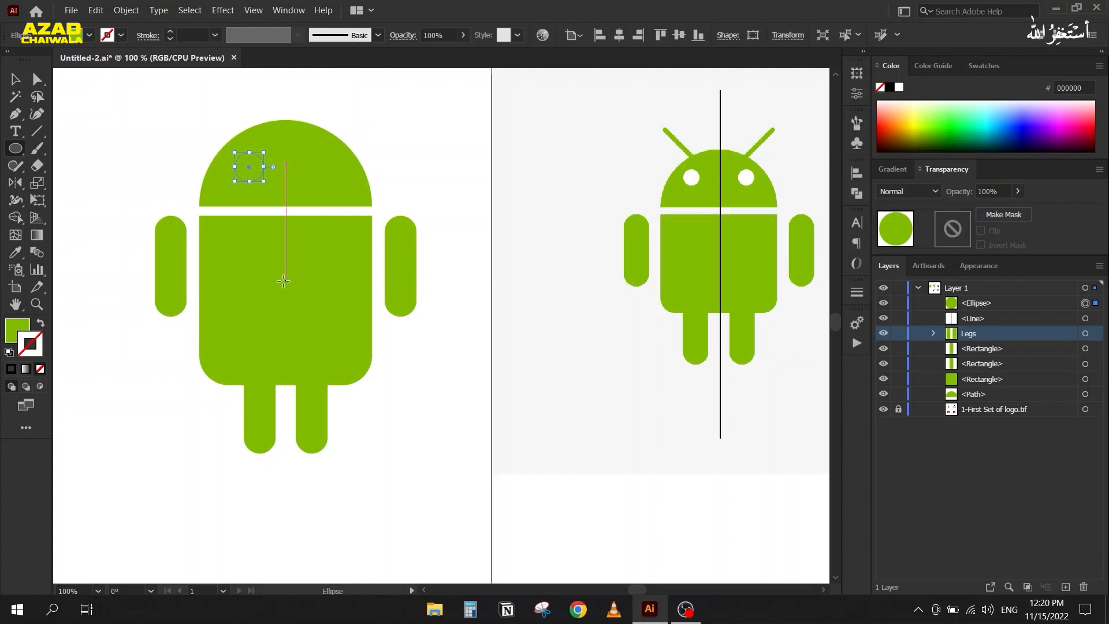
{"action": "key", "text": "i"}
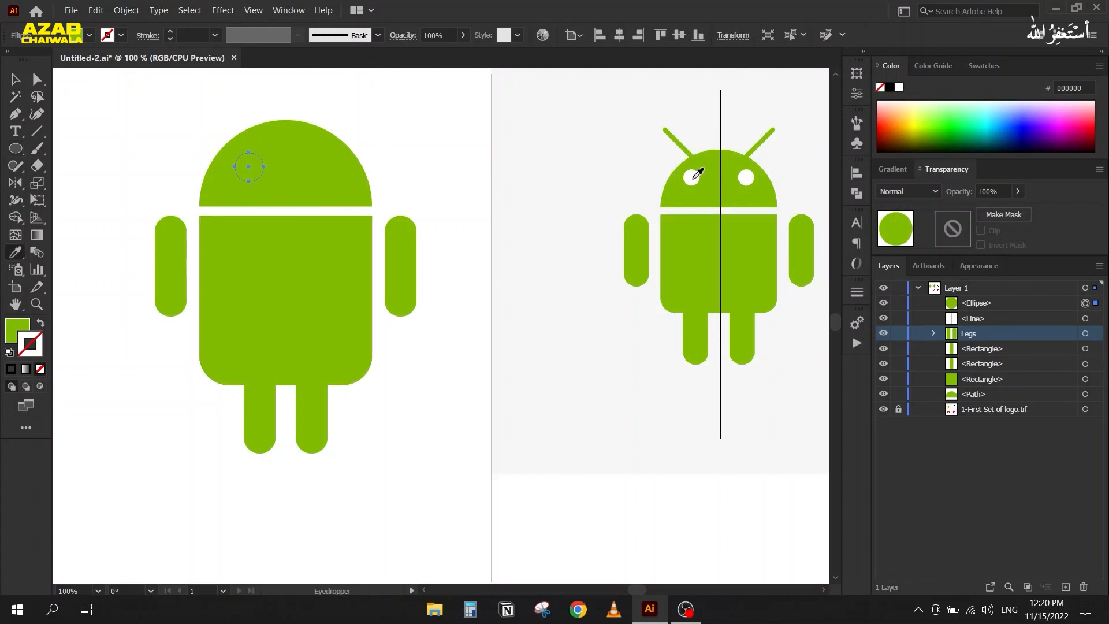
{"action": "left_click", "coordinate": [694, 176]}
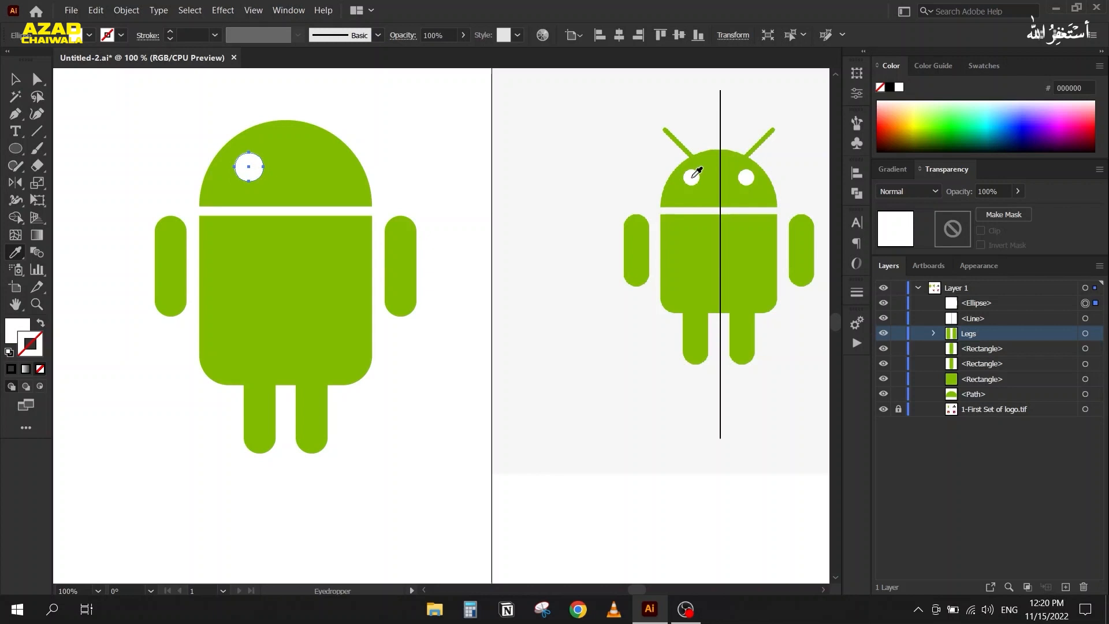
{"action": "left_click", "coordinate": [15, 79]}
{"action": "left_click", "coordinate": [164, 136]}
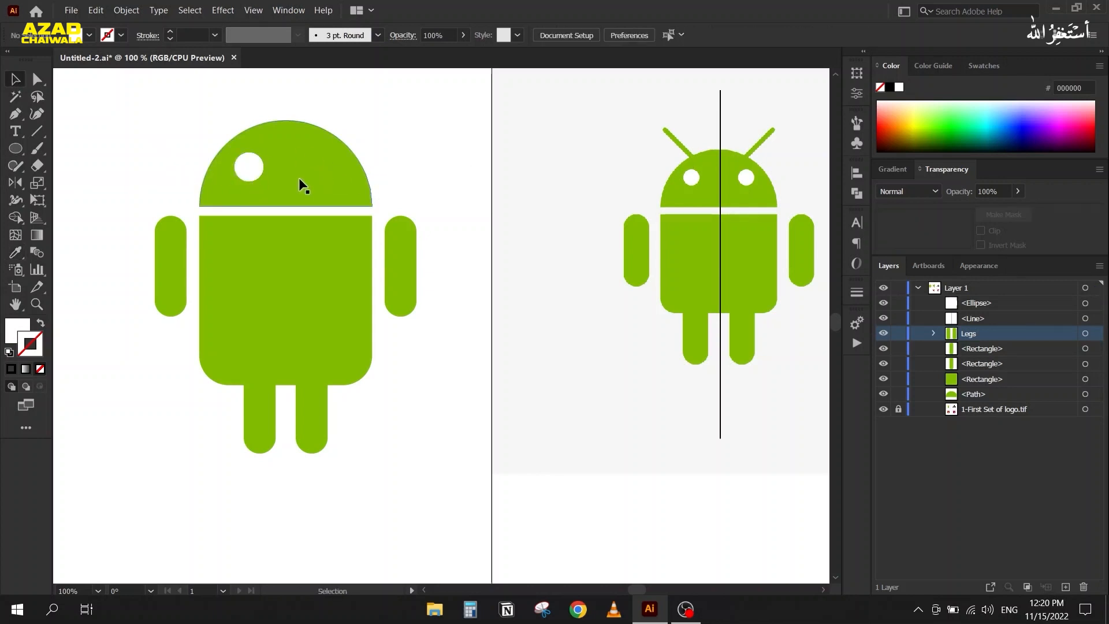
Try duplicating the left eye by hand onto the right side of the head, and delete that copy.
{"action": "left_click", "coordinate": [249, 168]}
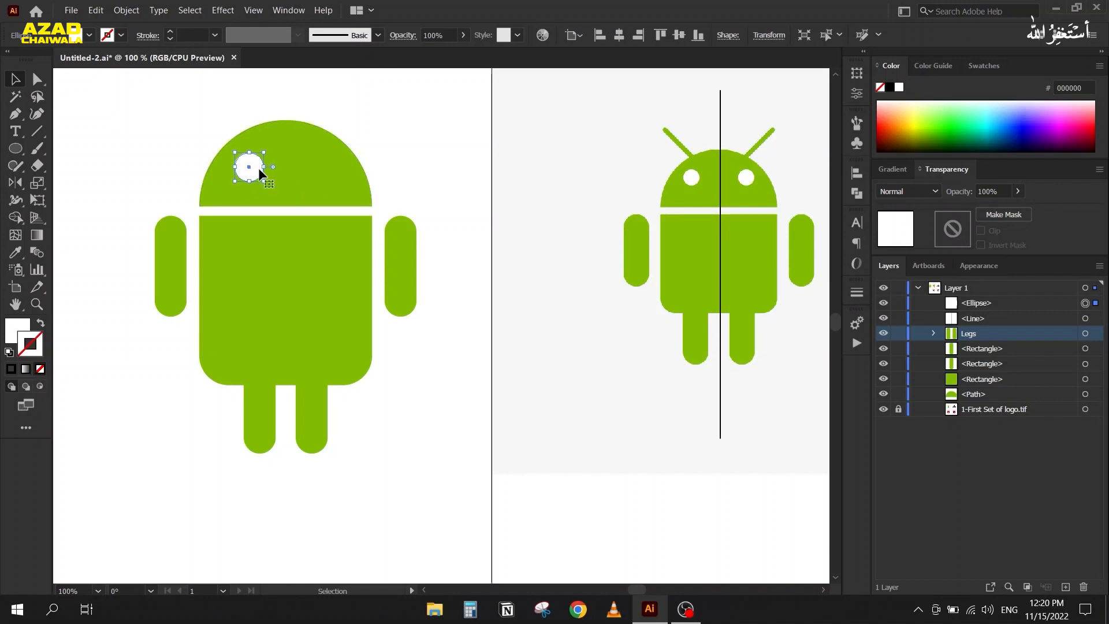
{"action": "left_click_drag", "start_coordinate": [248, 167], "coordinate": [320, 165]}
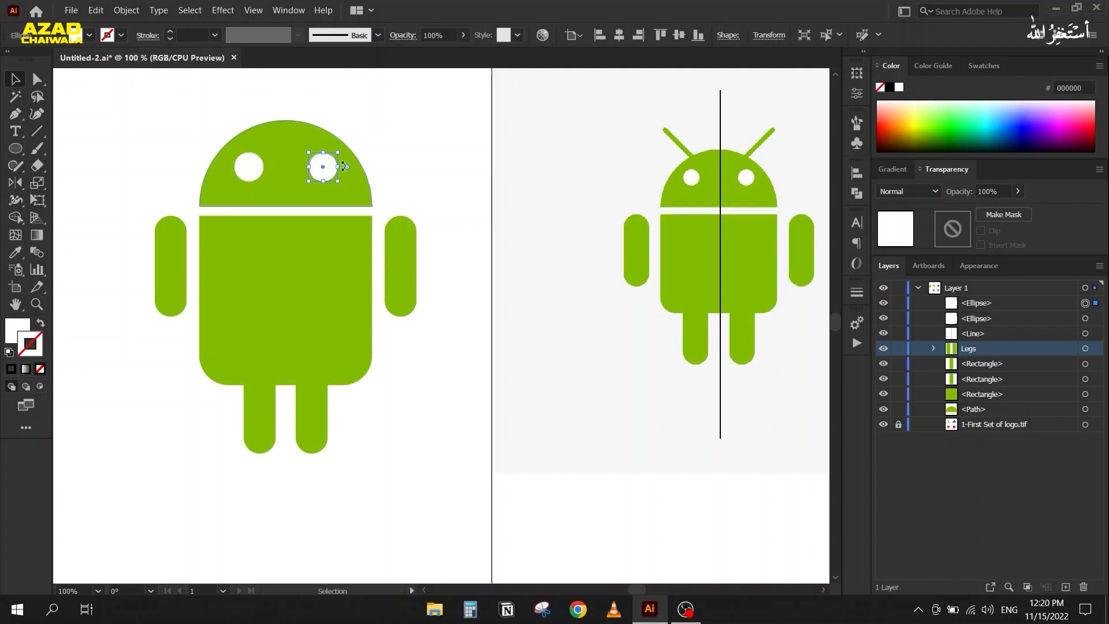
{"action": "left_click", "coordinate": [390, 141]}
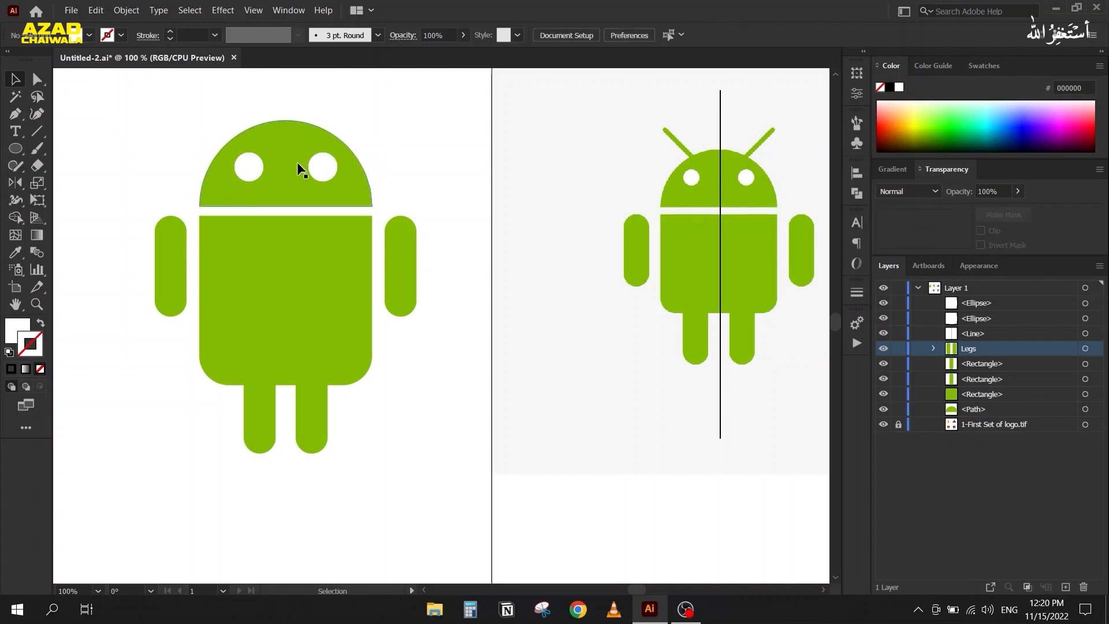
{"action": "left_click", "coordinate": [315, 162]}
{"action": "key", "text": "Delete"}
Reflect a copy of the left eye across the vertical axis, using the head's top anchor as the reflection origin.
{"action": "left_click", "coordinate": [248, 165]}
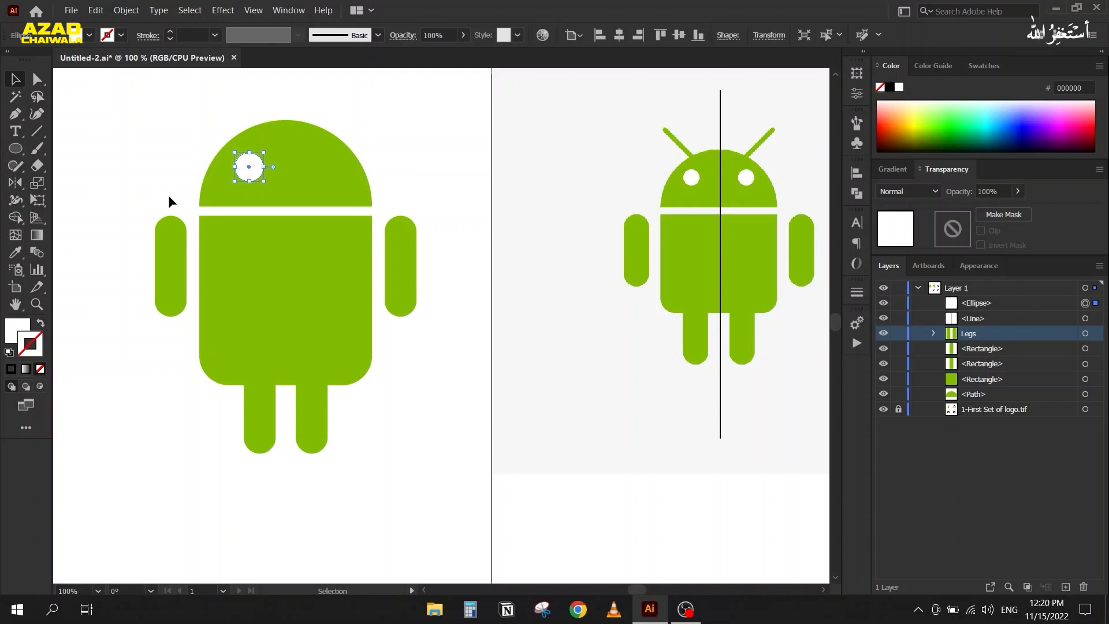
{"action": "left_click", "coordinate": [13, 184]}
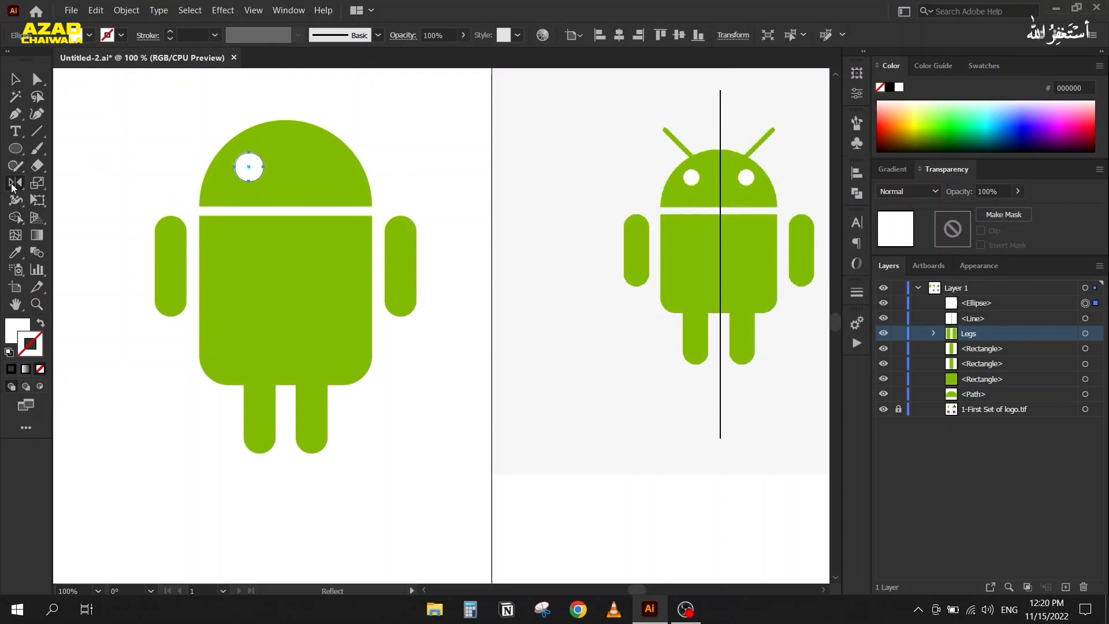
{"action": "left_click", "coordinate": [286, 120]}
{"action": "left_click", "coordinate": [285, 120], "text": "alt"}
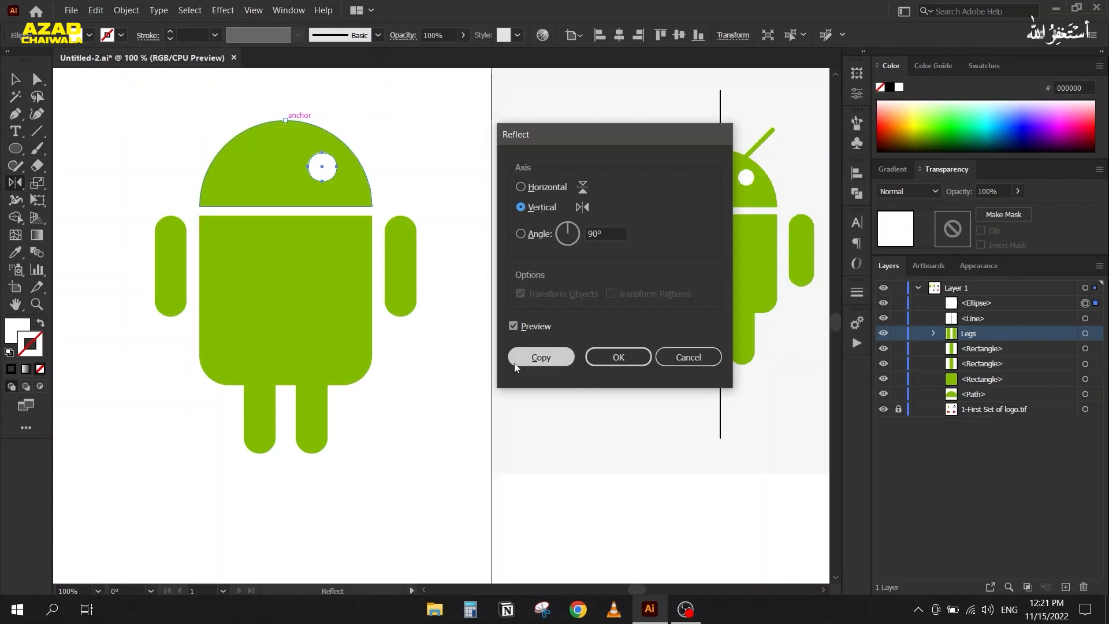
{"action": "left_click", "coordinate": [540, 357]}
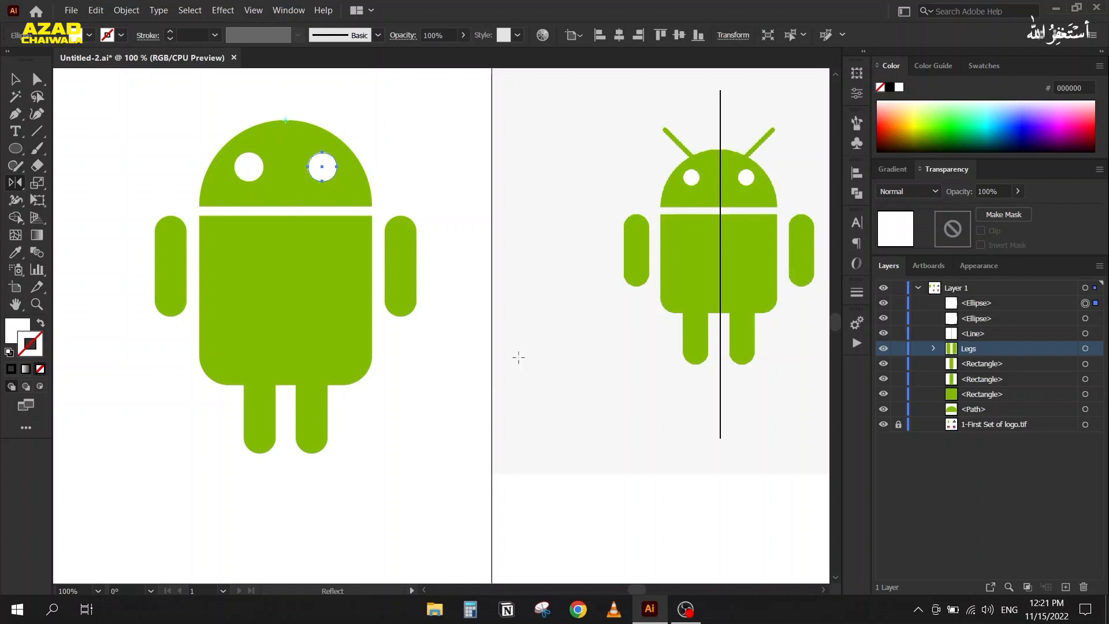
{"action": "key", "text": "v"}
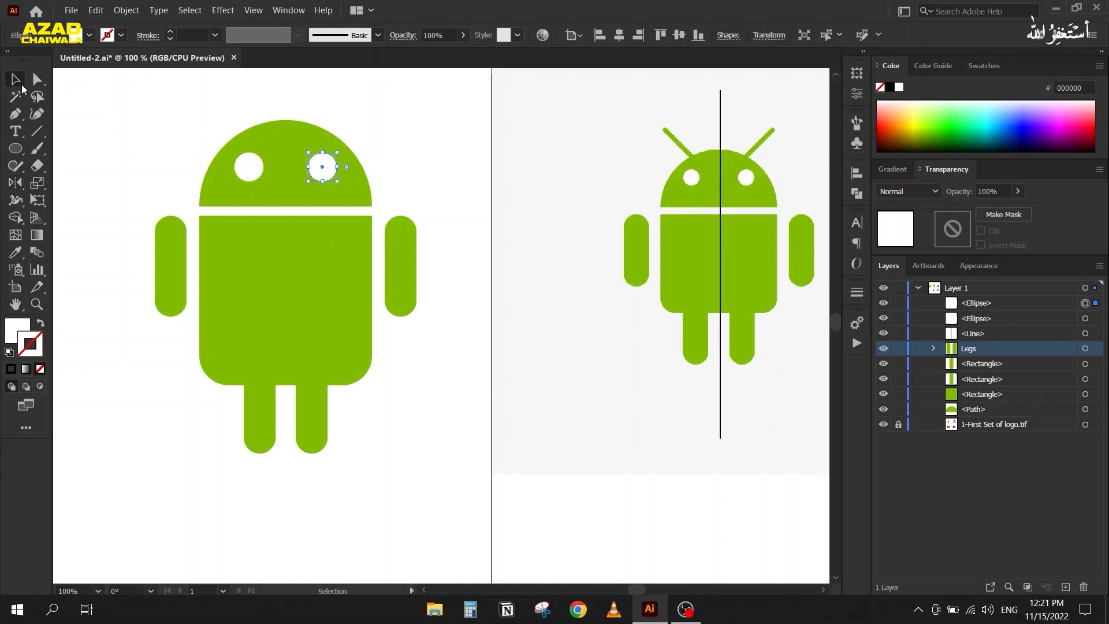
{"action": "left_click", "coordinate": [403, 169]}
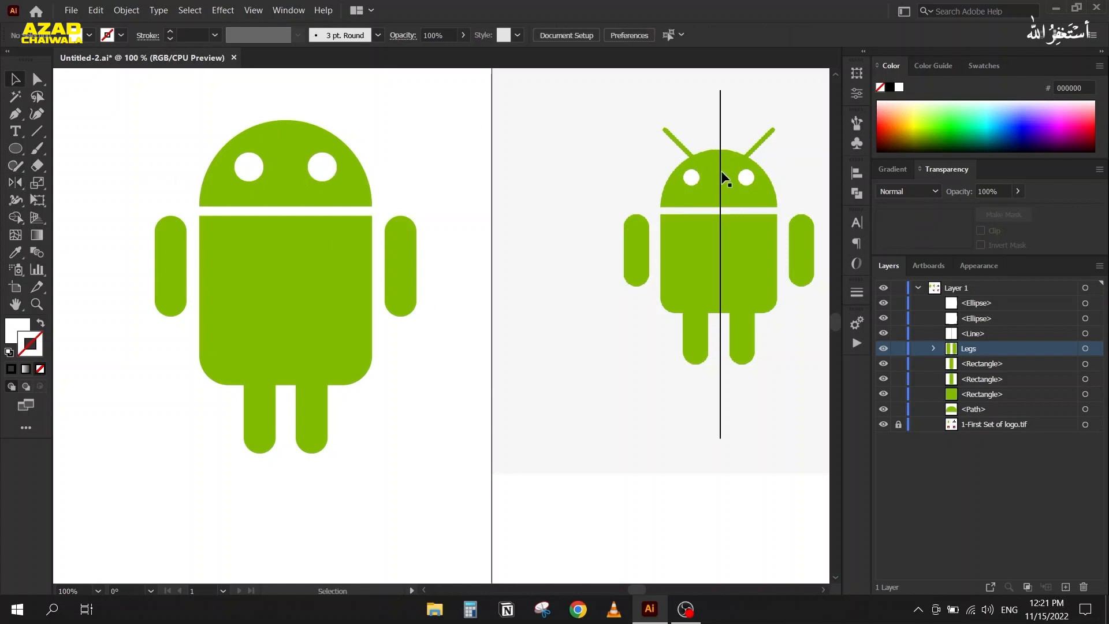
Draw a diagonal line as the left antenna, running outward and upward from the head's upper-left edge.
{"action": "left_click", "coordinate": [37, 131]}
{"action": "left_click_drag", "start_coordinate": [243, 135], "coordinate": [202, 95]}
{"action": "left_click_drag", "start_coordinate": [203, 94], "coordinate": [205, 93]}
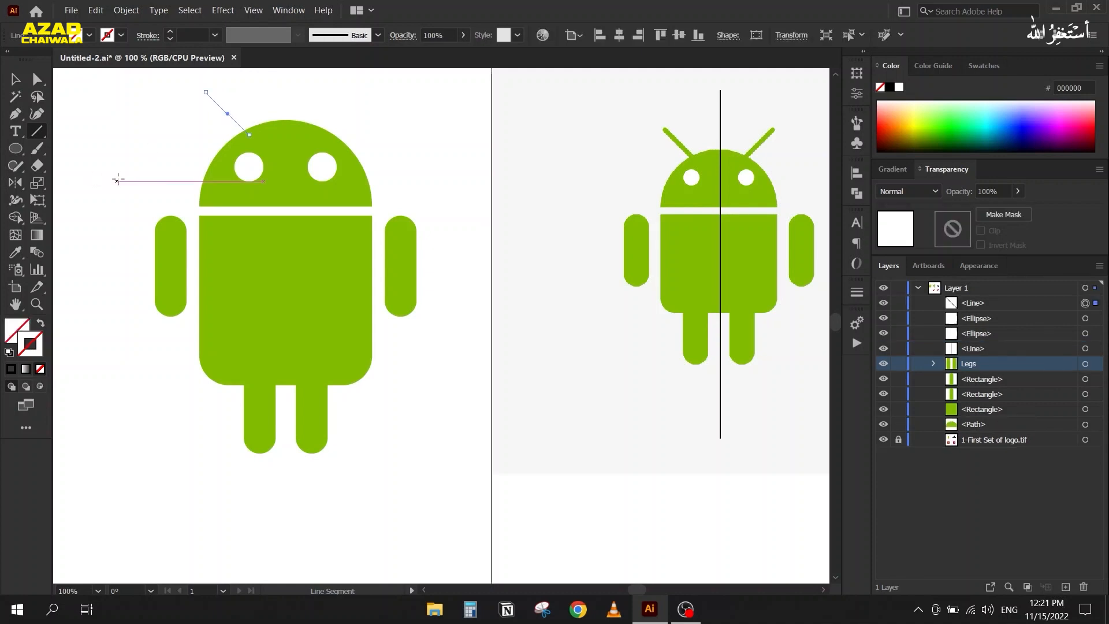
Apply the green sampled from the reference logo's antenna to the line, and swap it from fill to stroke.
{"action": "key", "text": "i"}
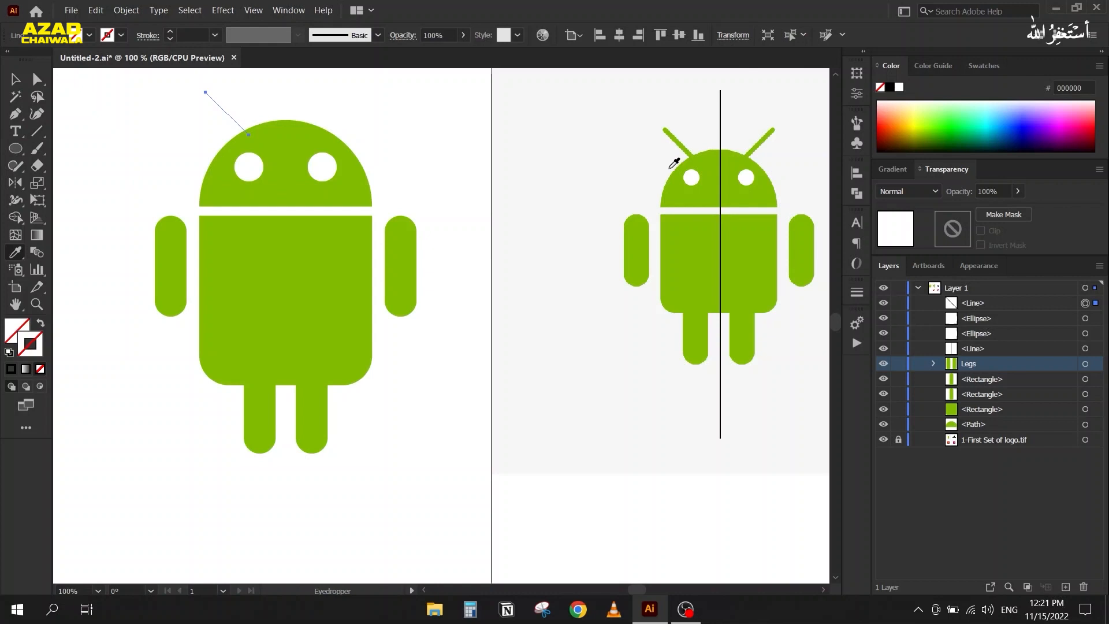
{"action": "left_click", "coordinate": [683, 137]}
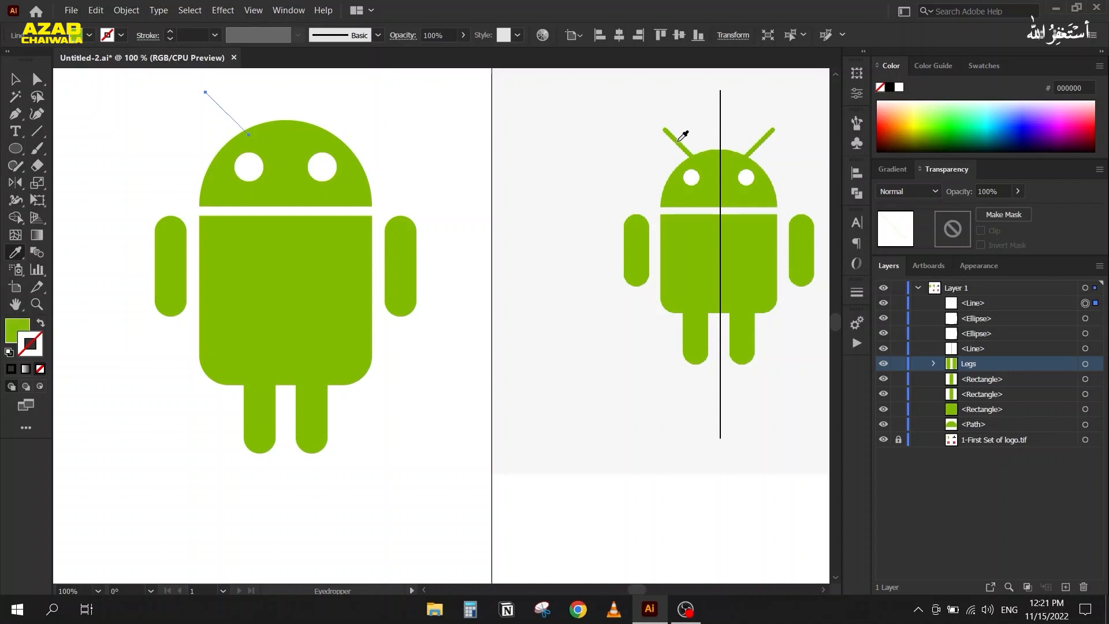
{"action": "left_click", "coordinate": [26, 341]}
{"action": "scroll", "coordinate": [687, 139], "scroll_direction": "up", "scroll_amount": 10}
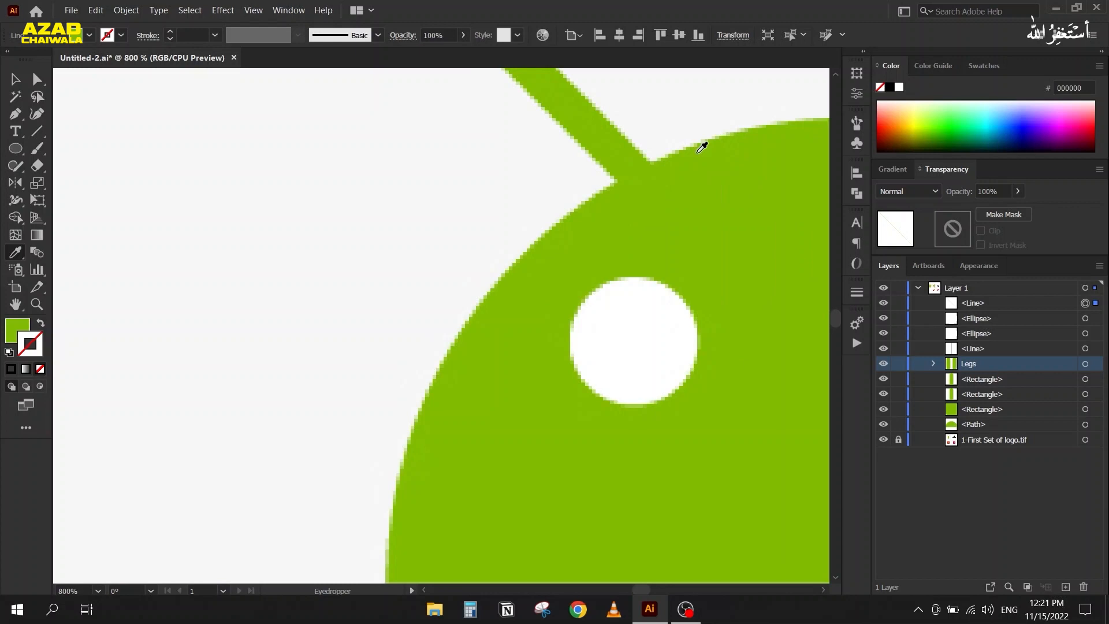
{"action": "scroll", "coordinate": [620, 139], "scroll_direction": "up", "scroll_amount": 2}
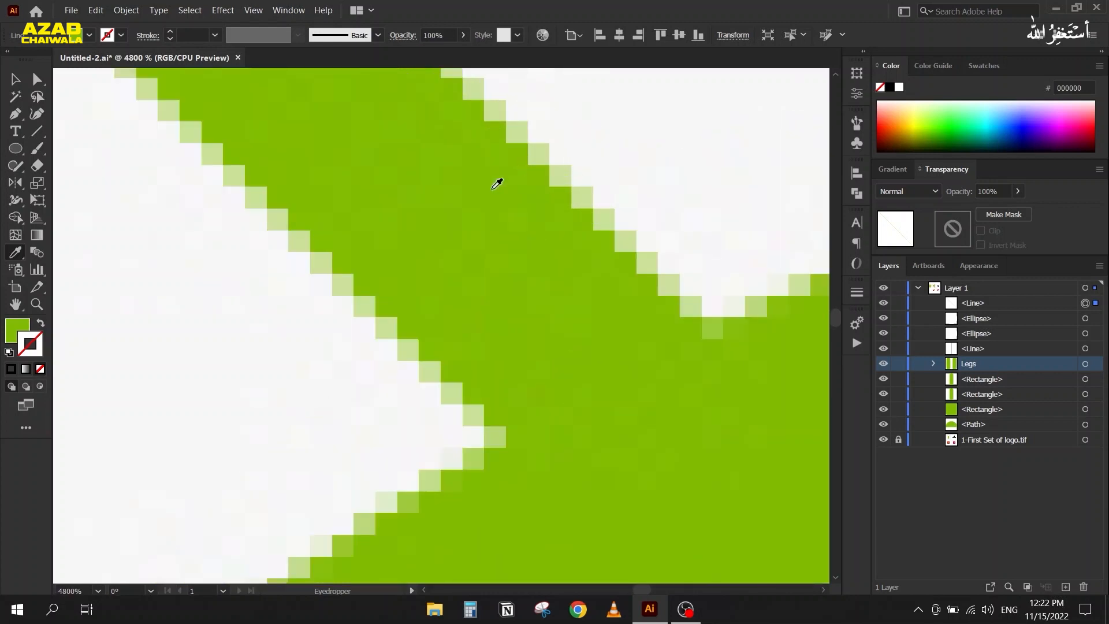
{"action": "scroll", "coordinate": [450, 181], "scroll_direction": "down", "scroll_amount": 12}
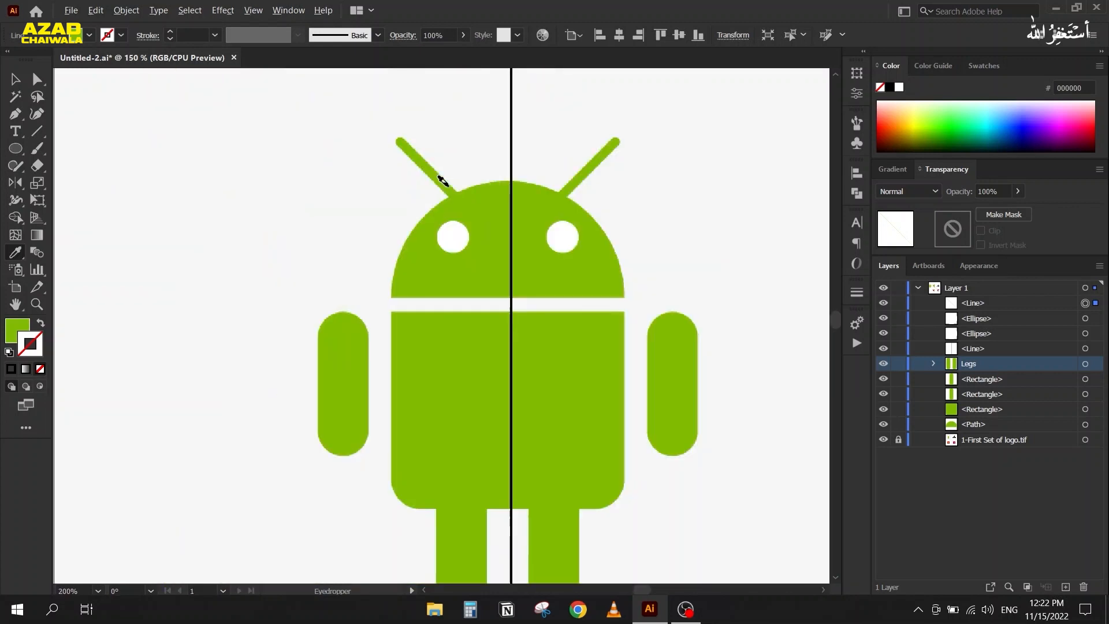
{"action": "scroll", "coordinate": [445, 179], "scroll_direction": "down", "scroll_amount": 2}
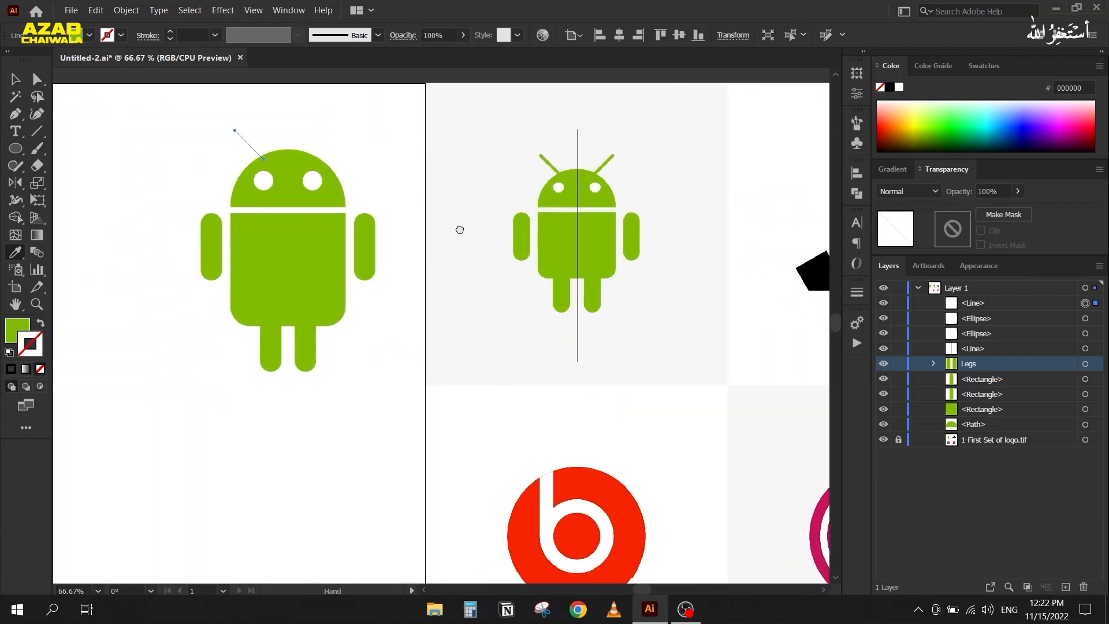
{"action": "scroll", "coordinate": [453, 177], "scroll_direction": "up", "scroll_amount": 2}
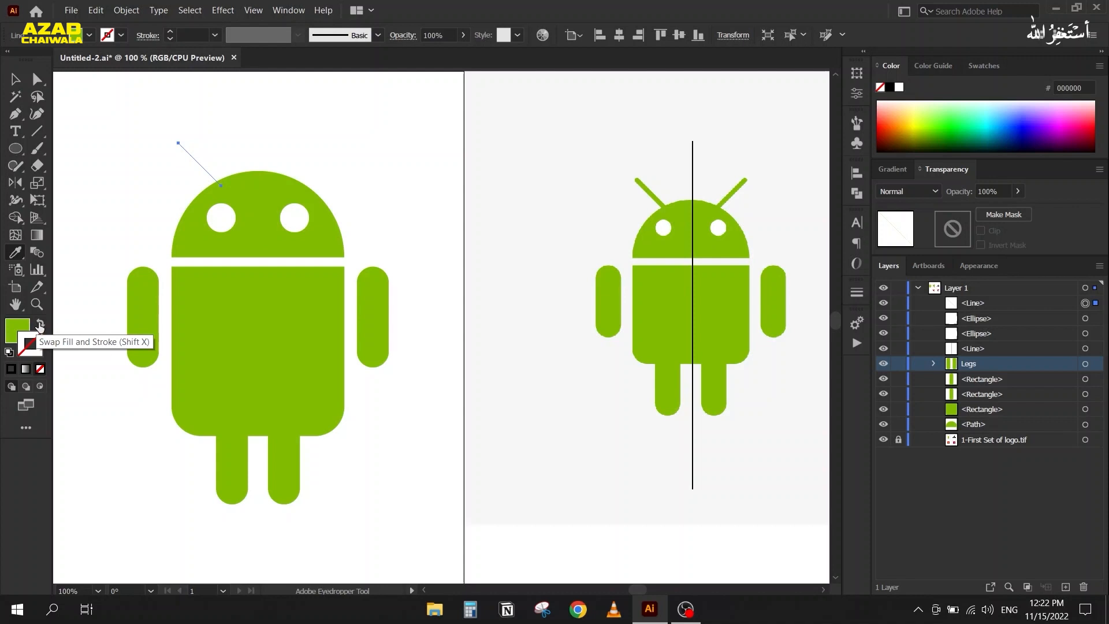
{"action": "left_click", "coordinate": [40, 327]}
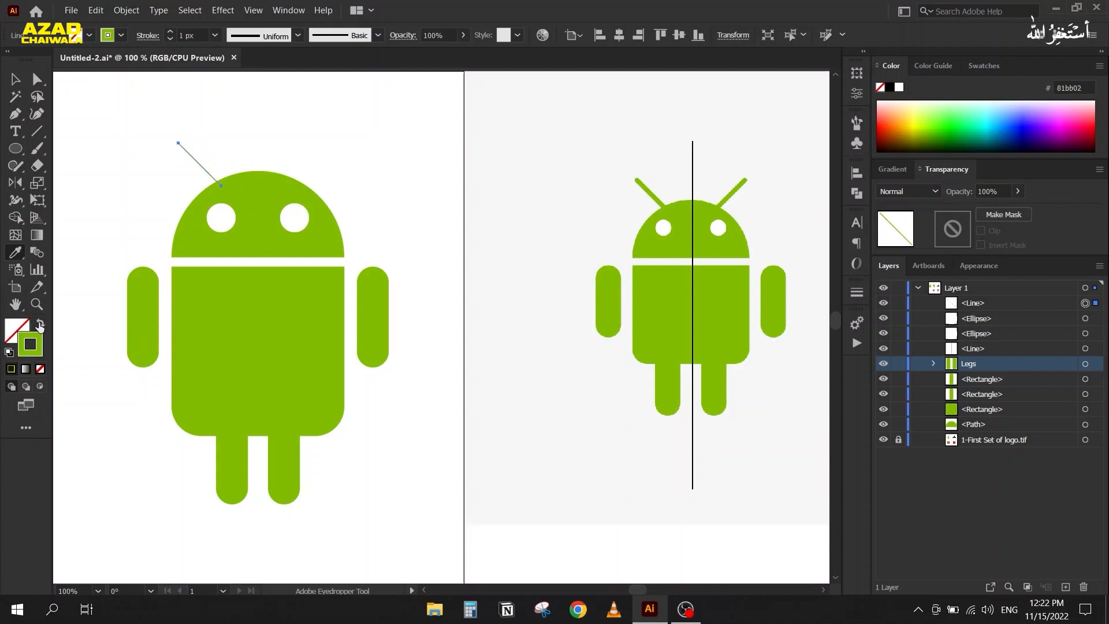
Clear the antenna line's stroke color and sample the reference antenna's green directly onto the stroke.
{"action": "scroll", "coordinate": [202, 35], "scroll_direction": "up", "scroll_amount": 5}
{"action": "left_click", "coordinate": [39, 374]}
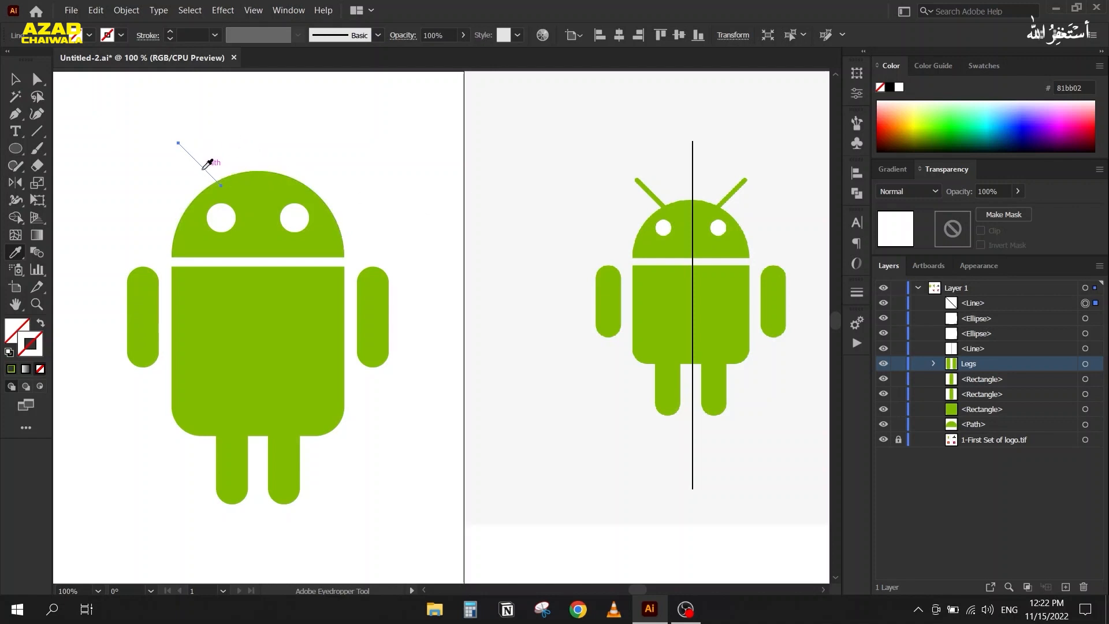
{"action": "left_click", "coordinate": [662, 194]}
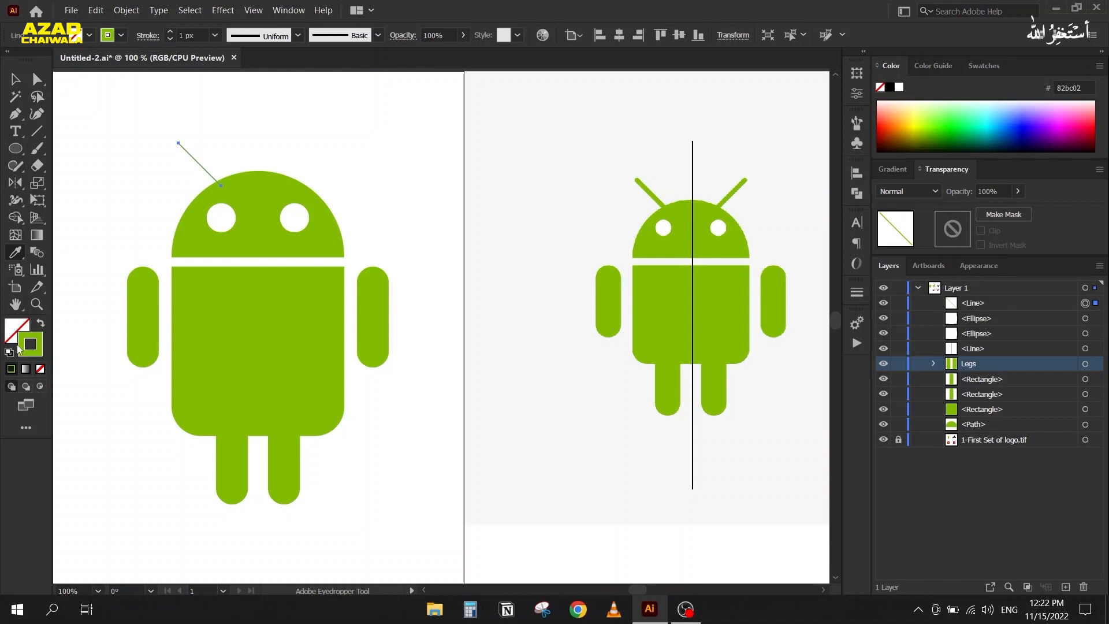
Set the left antenna line's stroke weight to 8 px.
{"action": "left_click", "coordinate": [15, 81]}
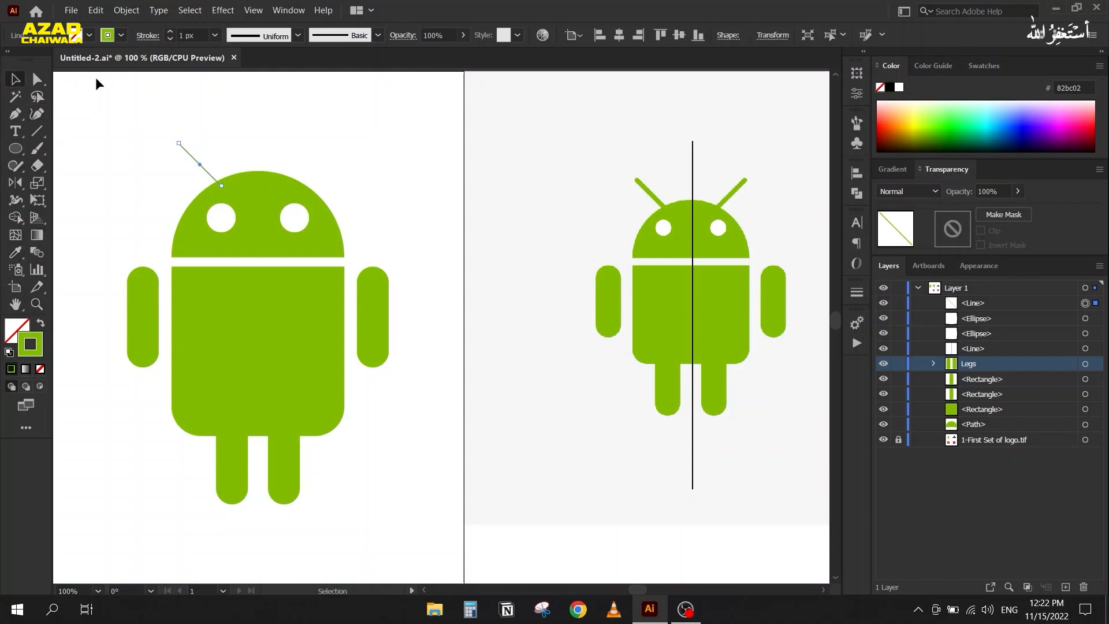
{"action": "scroll", "coordinate": [205, 31], "scroll_direction": "up", "scroll_amount": 5}
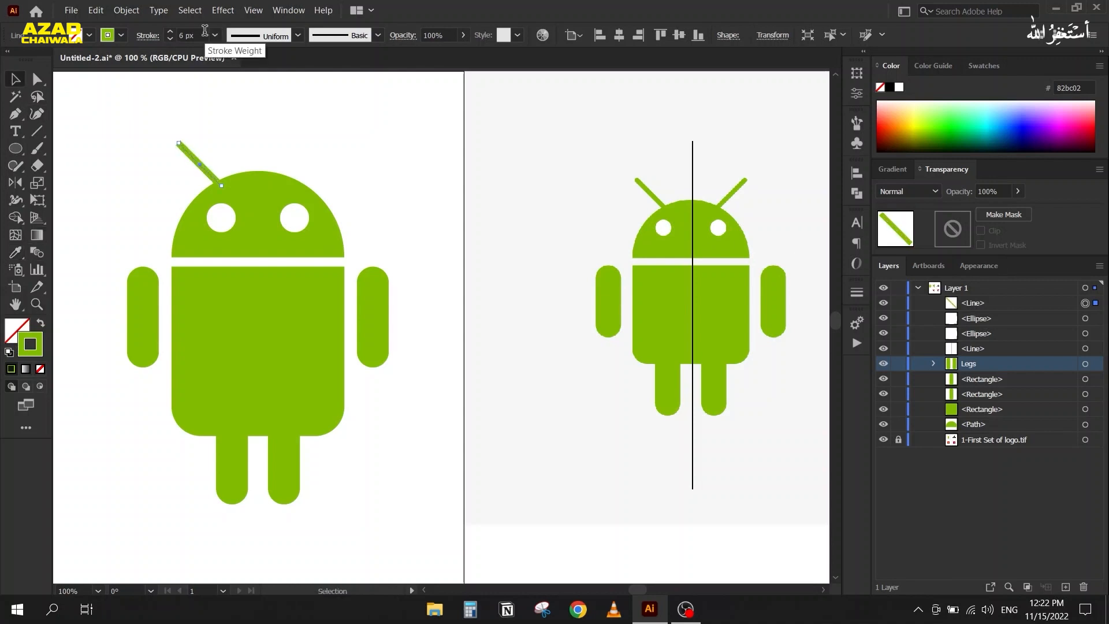
{"action": "scroll", "coordinate": [205, 30], "scroll_direction": "up", "scroll_amount": 3}
{"action": "scroll", "coordinate": [204, 31], "scroll_direction": "up", "scroll_amount": 1}
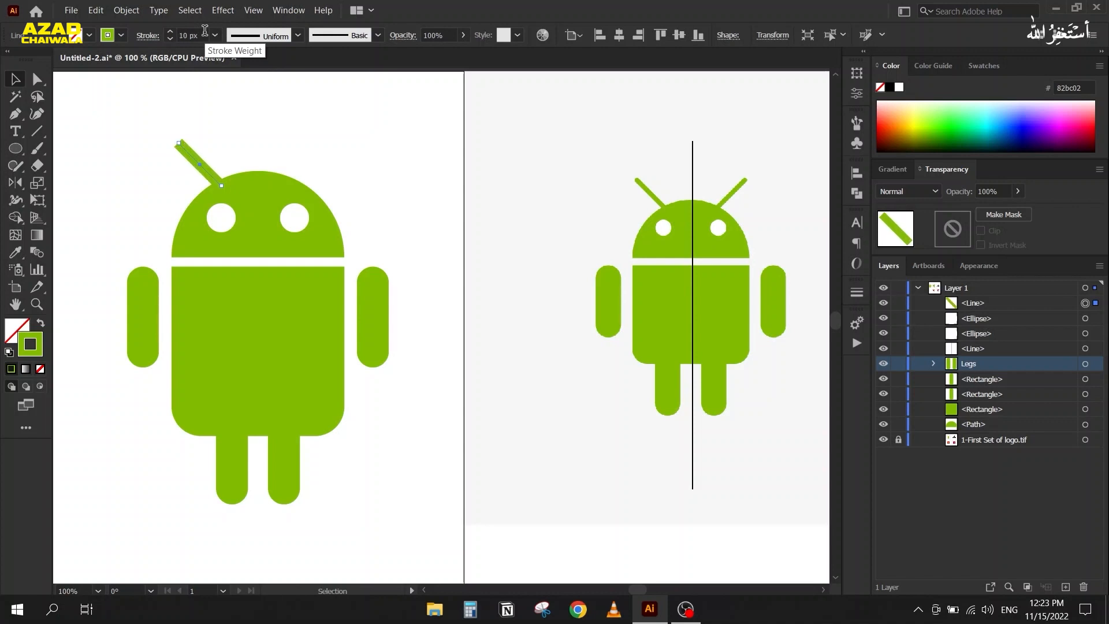
{"action": "scroll", "coordinate": [204, 31], "scroll_direction": "down", "scroll_amount": 2}
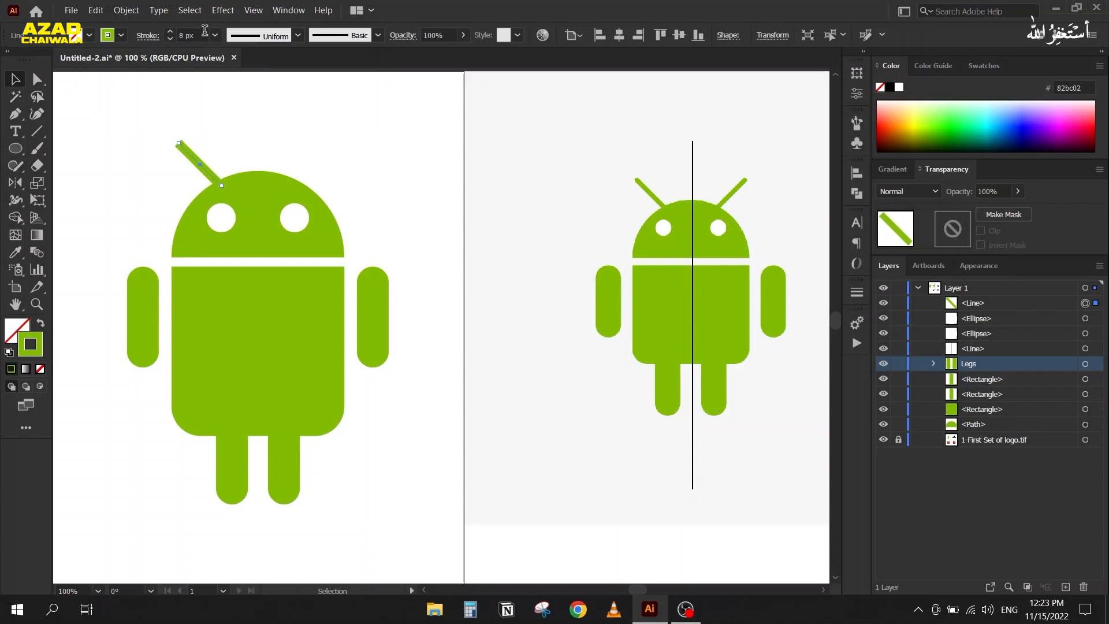
{"action": "left_click", "coordinate": [131, 149]}
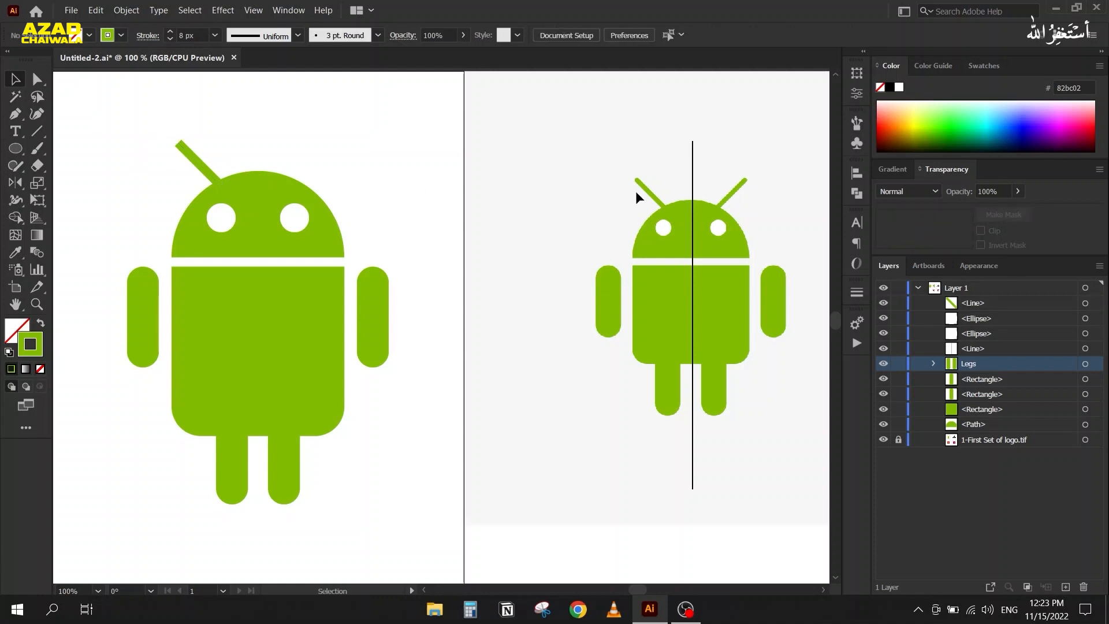
Try the butt and projecting stroke caps on the left antenna line, and settle on the round cap.
{"action": "scroll", "coordinate": [639, 182], "scroll_direction": "up", "scroll_amount": 3}
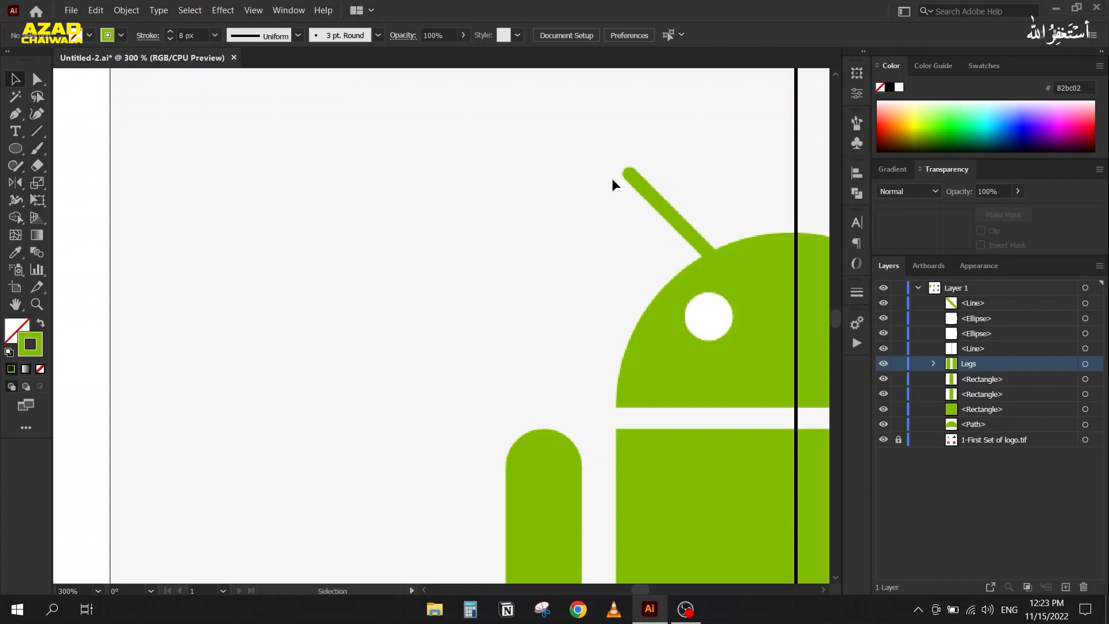
{"action": "scroll", "coordinate": [497, 189], "scroll_direction": "down", "scroll_amount": 4}
{"action": "scroll", "coordinate": [365, 182], "scroll_direction": "up", "scroll_amount": 2}
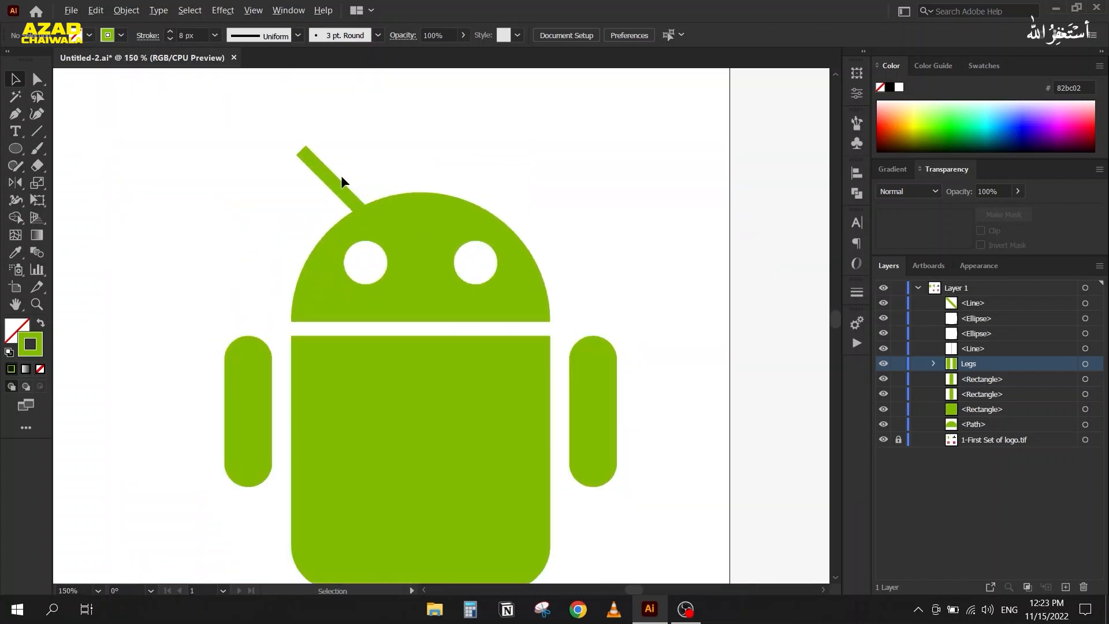
{"action": "left_click", "coordinate": [304, 148]}
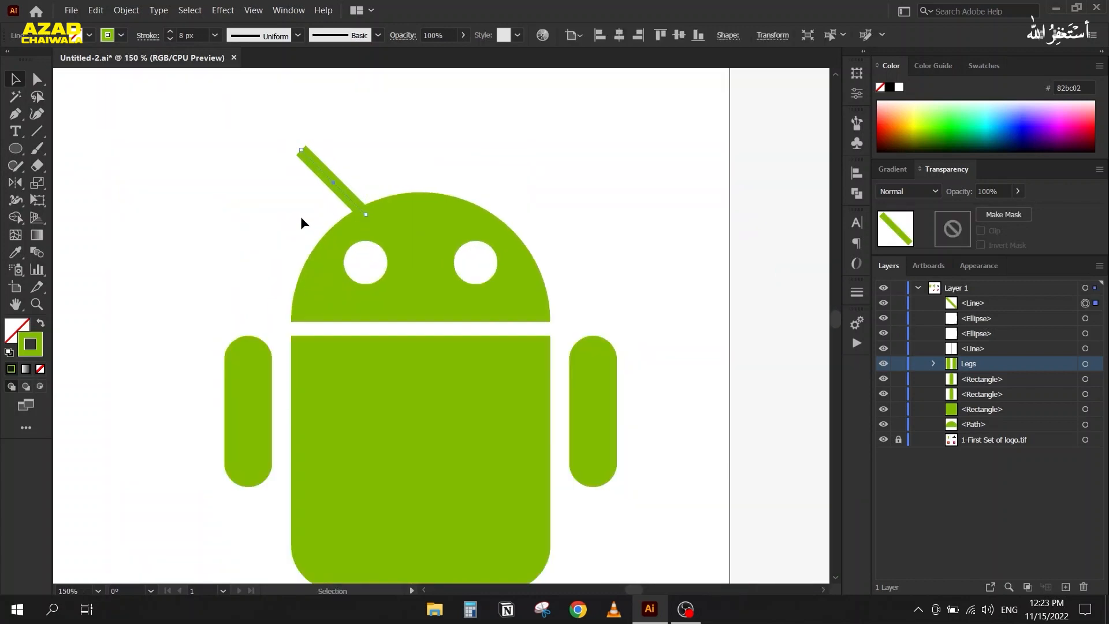
{"action": "left_click", "coordinate": [146, 40]}
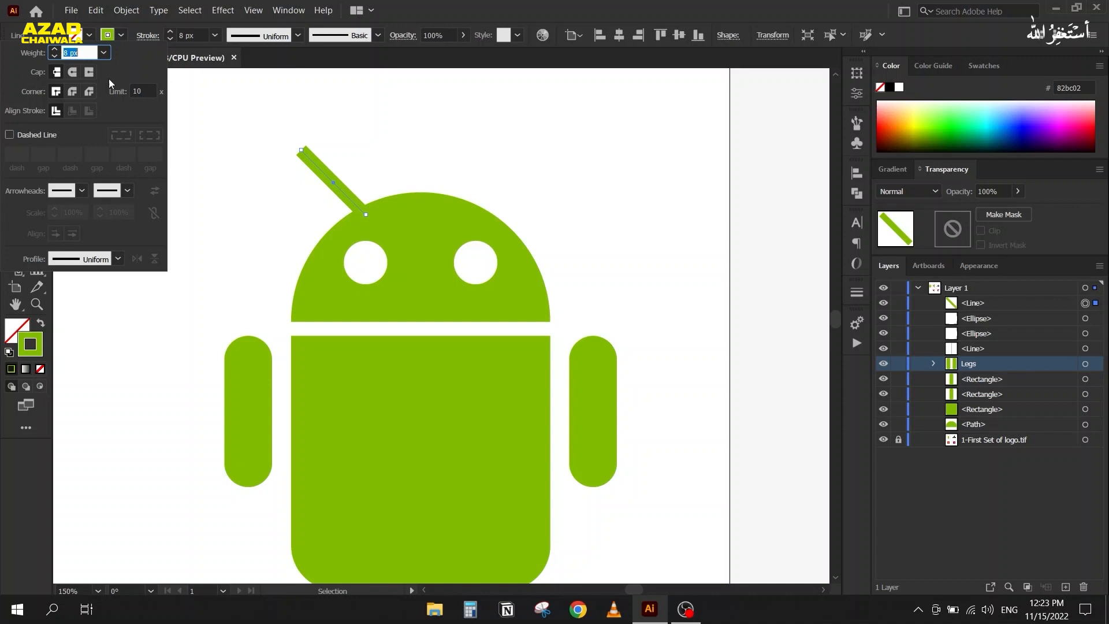
{"action": "left_click", "coordinate": [71, 73]}
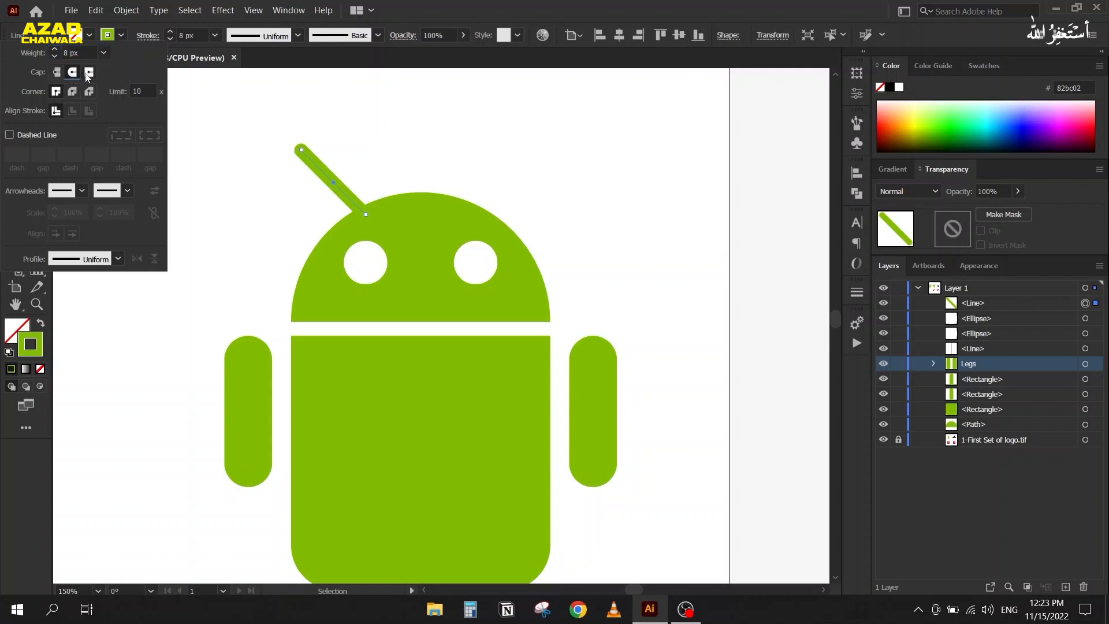
{"action": "left_click", "coordinate": [88, 74]}
{"action": "left_click", "coordinate": [57, 73]}
{"action": "scroll", "coordinate": [285, 148], "scroll_direction": "up", "scroll_amount": 5}
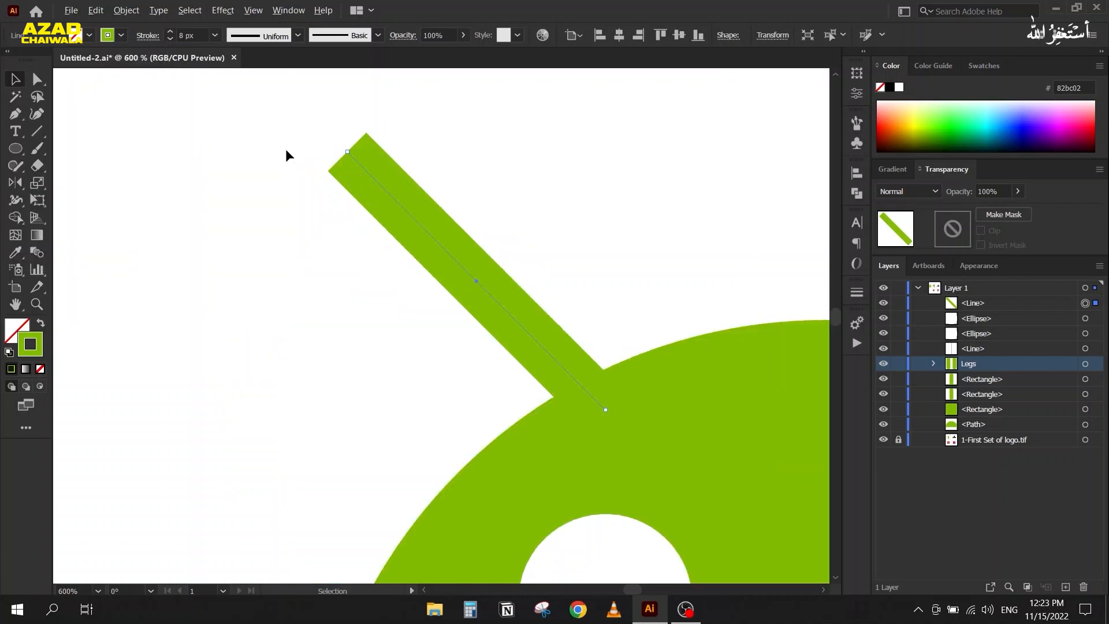
{"action": "left_click", "coordinate": [147, 35]}
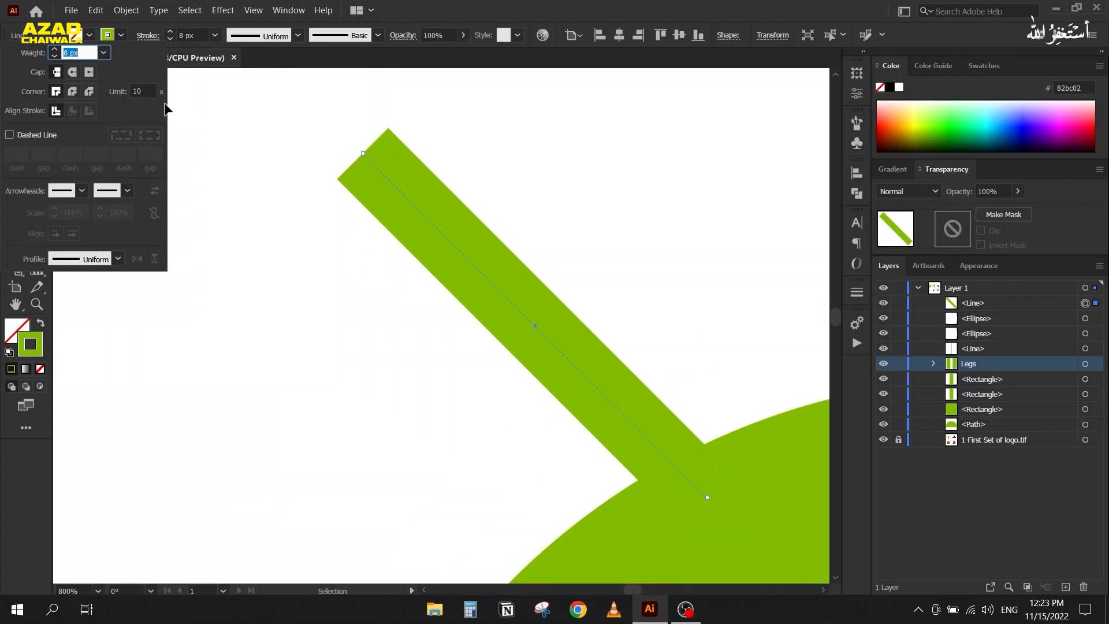
{"action": "left_click", "coordinate": [89, 71]}
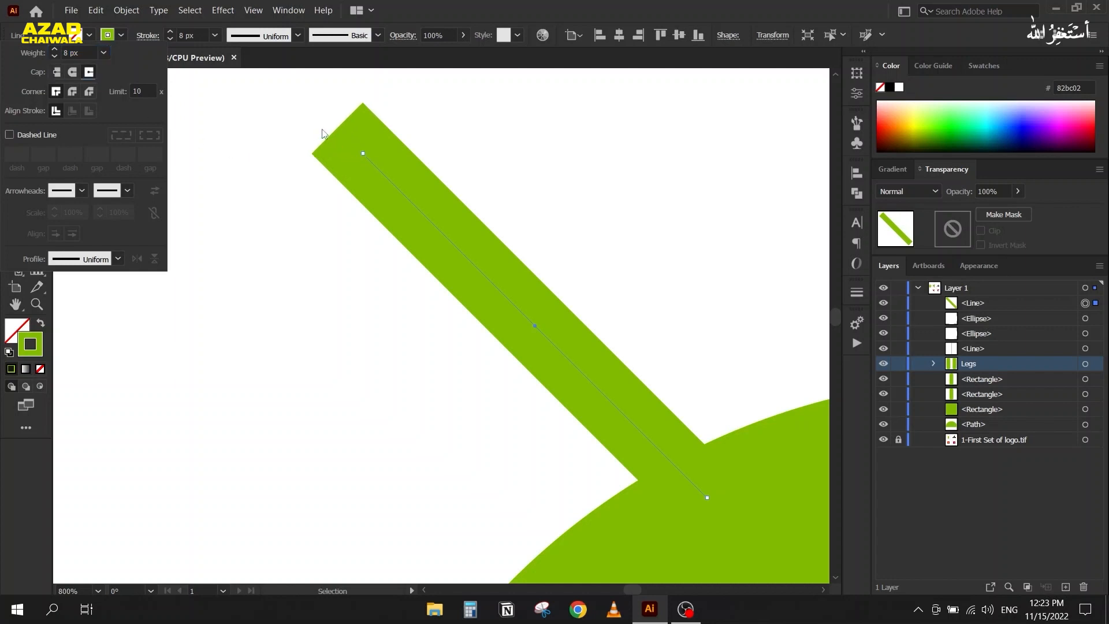
{"action": "left_click", "coordinate": [76, 76]}
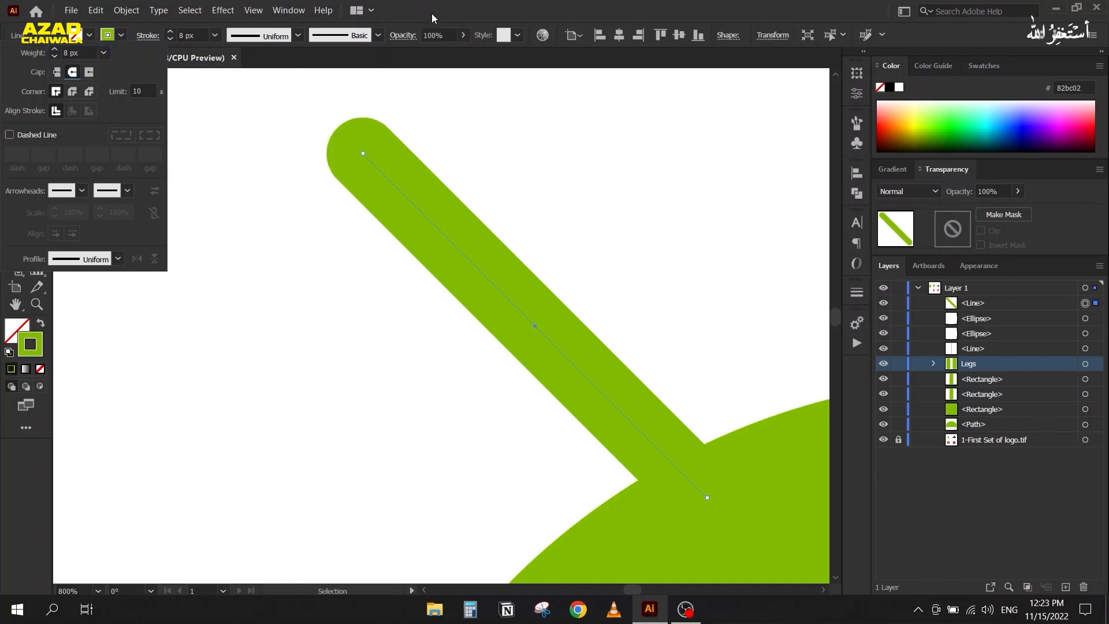
{"action": "left_click", "coordinate": [294, 94]}
Reflect a copy of the left antenna across the vertical axis, using the head's top anchor as the reflection origin.
{"action": "scroll", "coordinate": [286, 136], "scroll_direction": "down", "scroll_amount": 8}
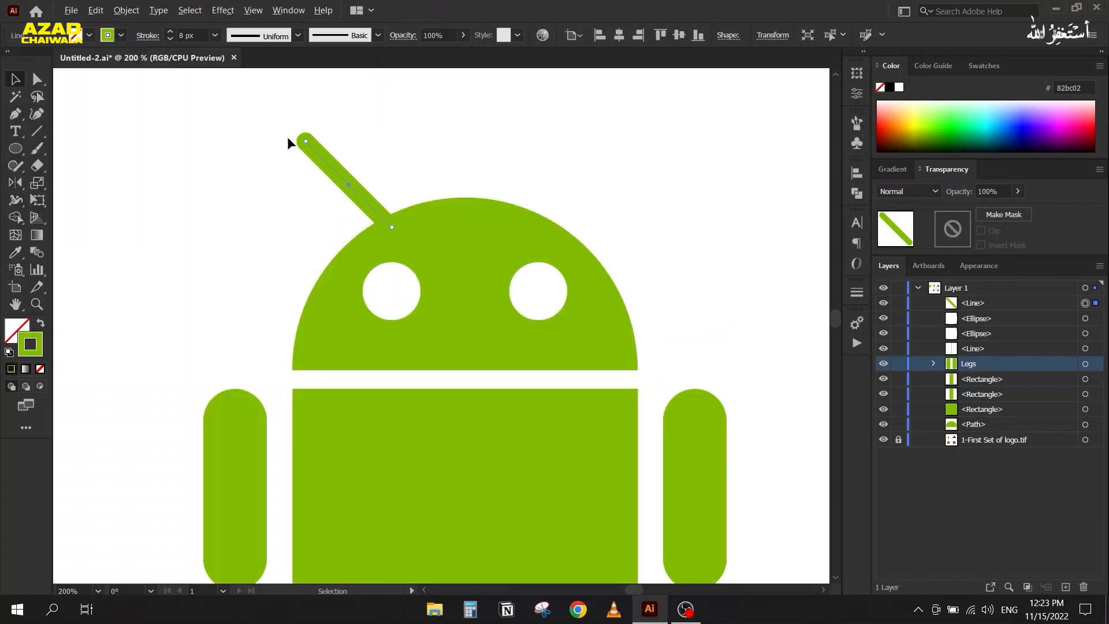
{"action": "left_click_drag", "start_coordinate": [261, 191], "coordinate": [251, 189]}
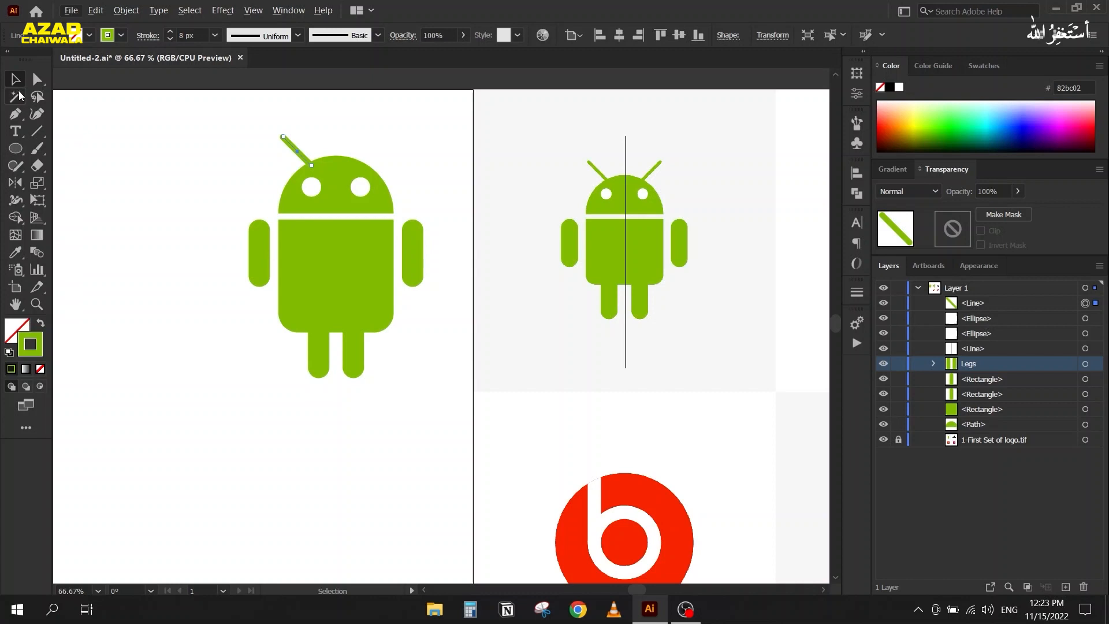
{"action": "left_click_drag", "start_coordinate": [258, 114], "coordinate": [229, 160]}
{"action": "scroll", "coordinate": [311, 149], "scroll_direction": "up", "scroll_amount": 2}
{"action": "scroll", "coordinate": [276, 151], "scroll_direction": "down", "scroll_amount": 1}
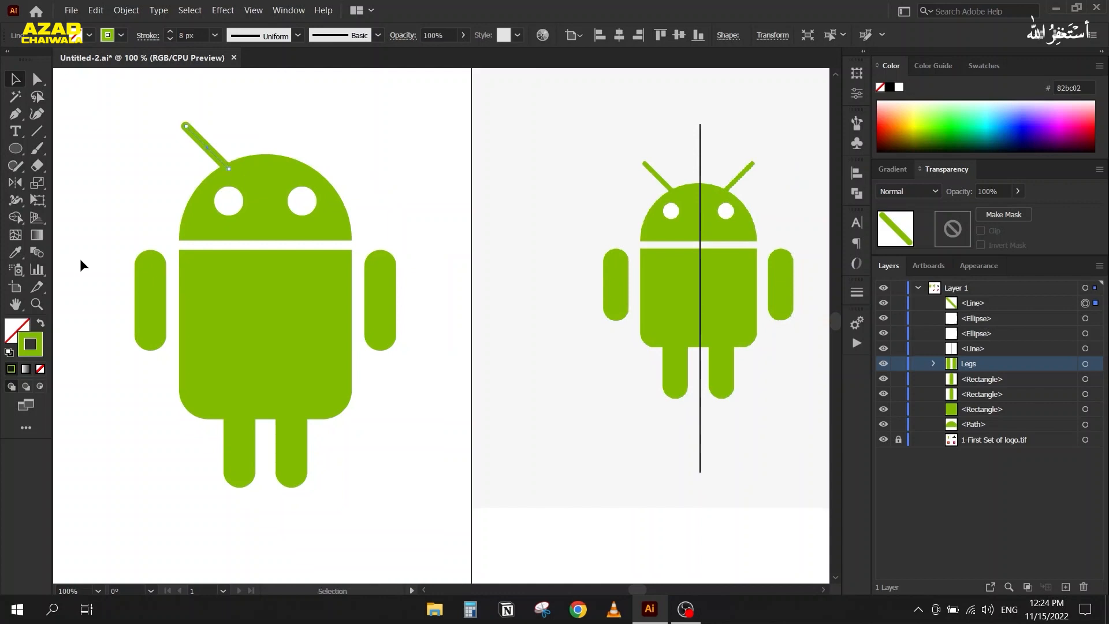
{"action": "left_click", "coordinate": [16, 183]}
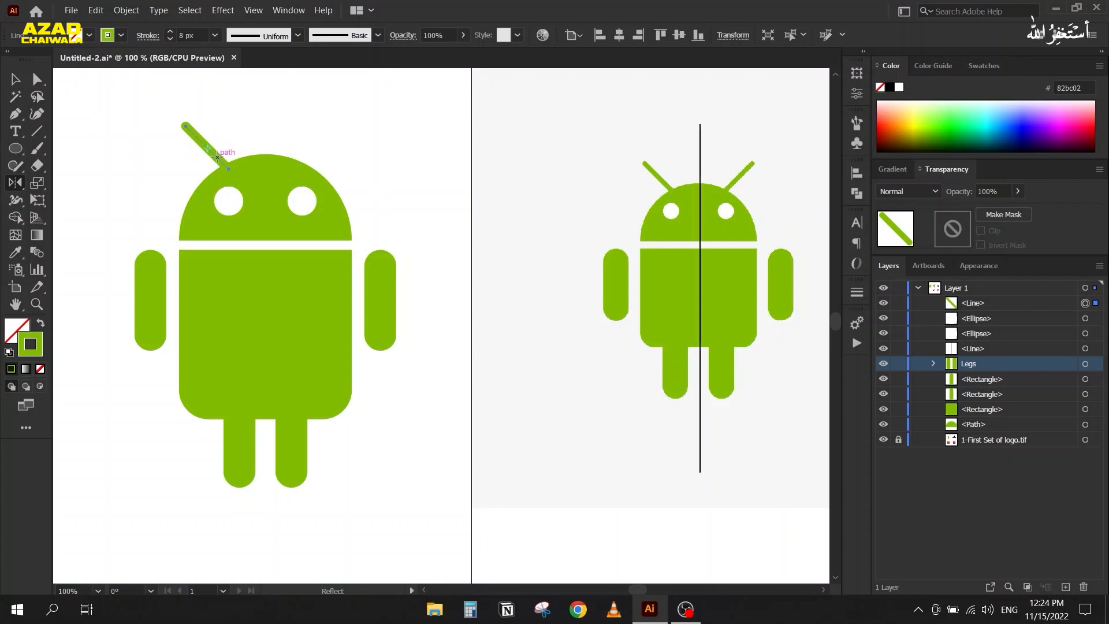
{"action": "left_click", "coordinate": [265, 154], "text": "alt"}
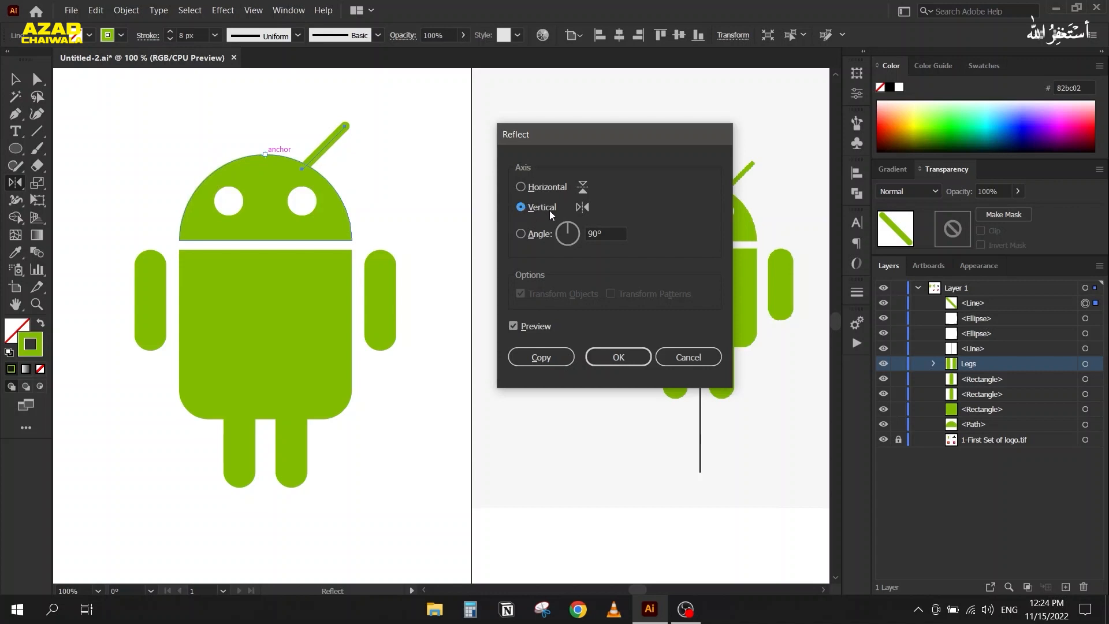
{"action": "left_click", "coordinate": [517, 359]}
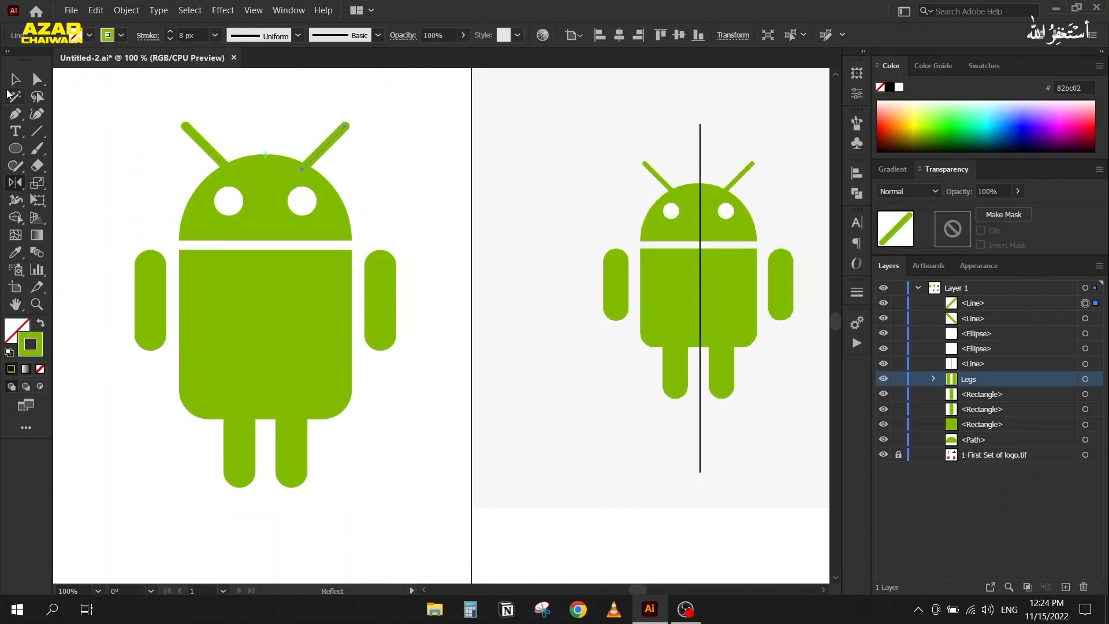
{"action": "left_click", "coordinate": [14, 80]}
{"action": "left_click", "coordinate": [98, 110]}
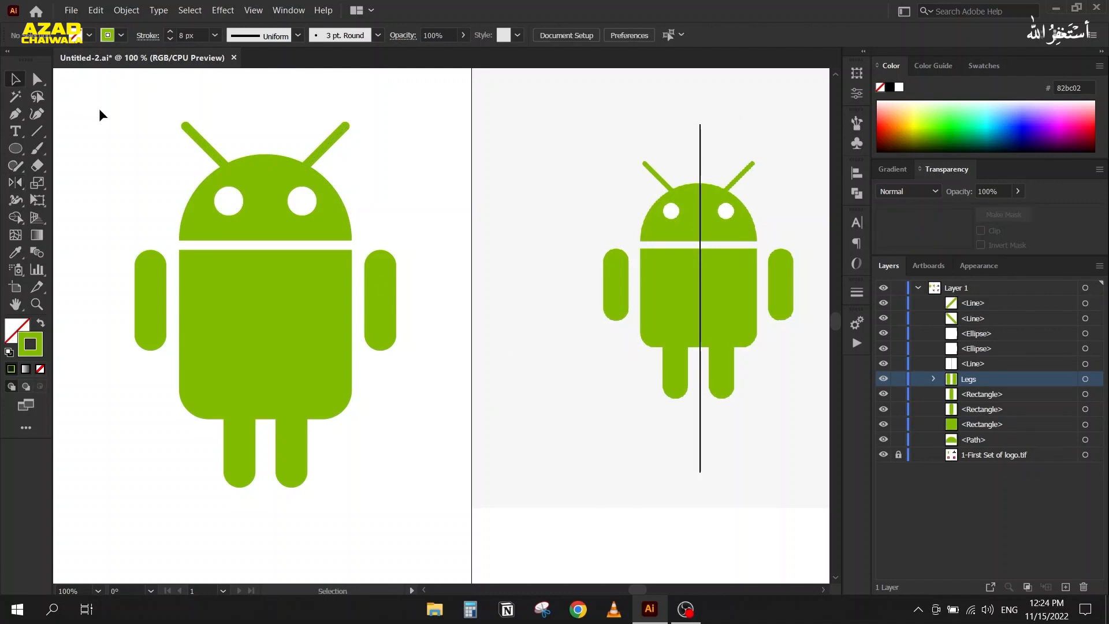
Move the left arm away from the body into the empty artboard area left of the figure.
{"action": "scroll", "coordinate": [215, 201], "scroll_direction": "down", "scroll_amount": 1}
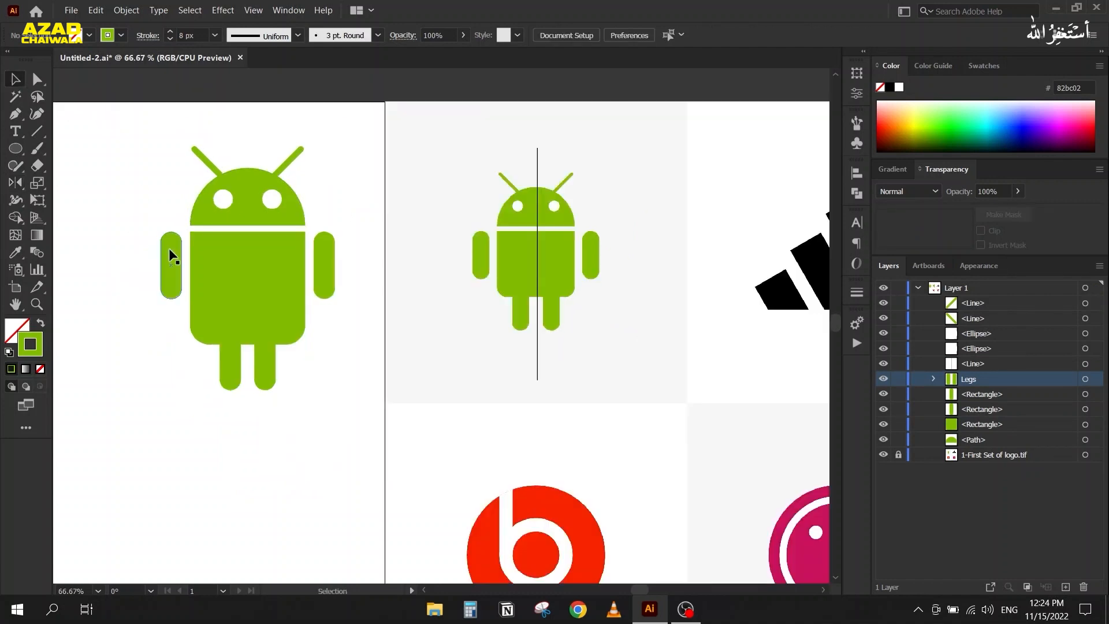
{"action": "left_click_drag", "start_coordinate": [166, 250], "coordinate": [348, 228]}
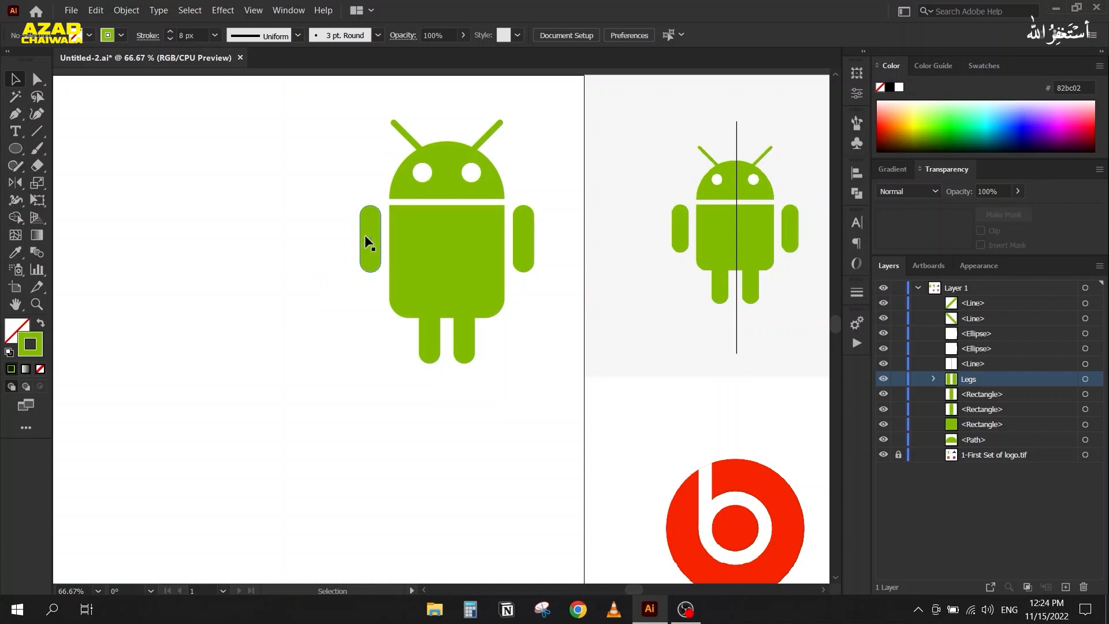
{"action": "left_click_drag", "start_coordinate": [366, 227], "coordinate": [223, 355]}
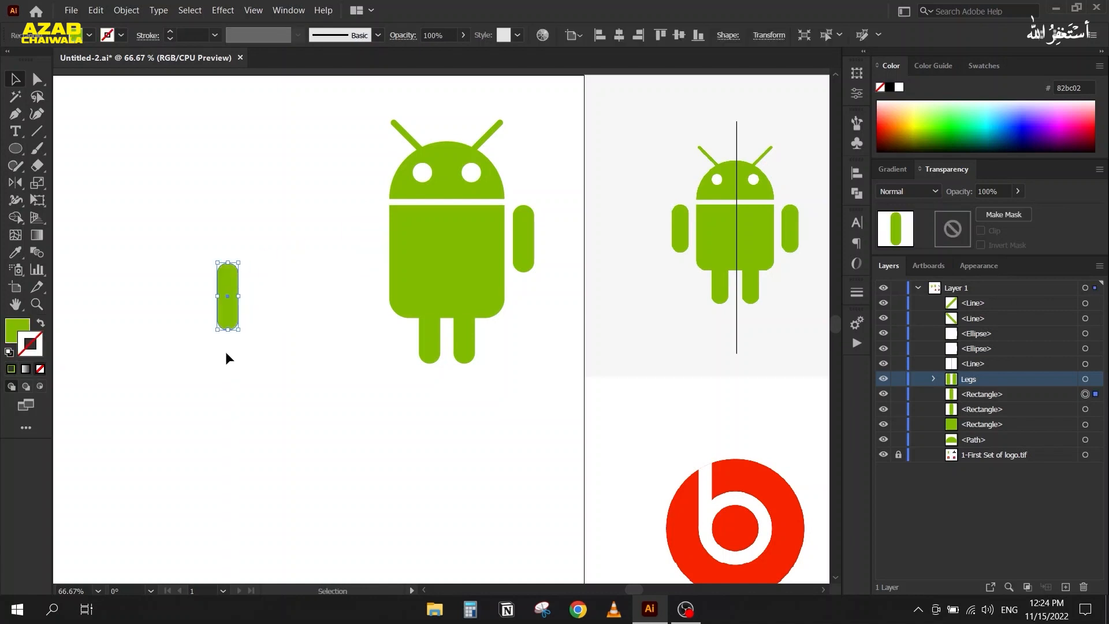
Undo the left arm's move and group all parts of the Android figure.
{"action": "key", "text": "ctrl+z"}
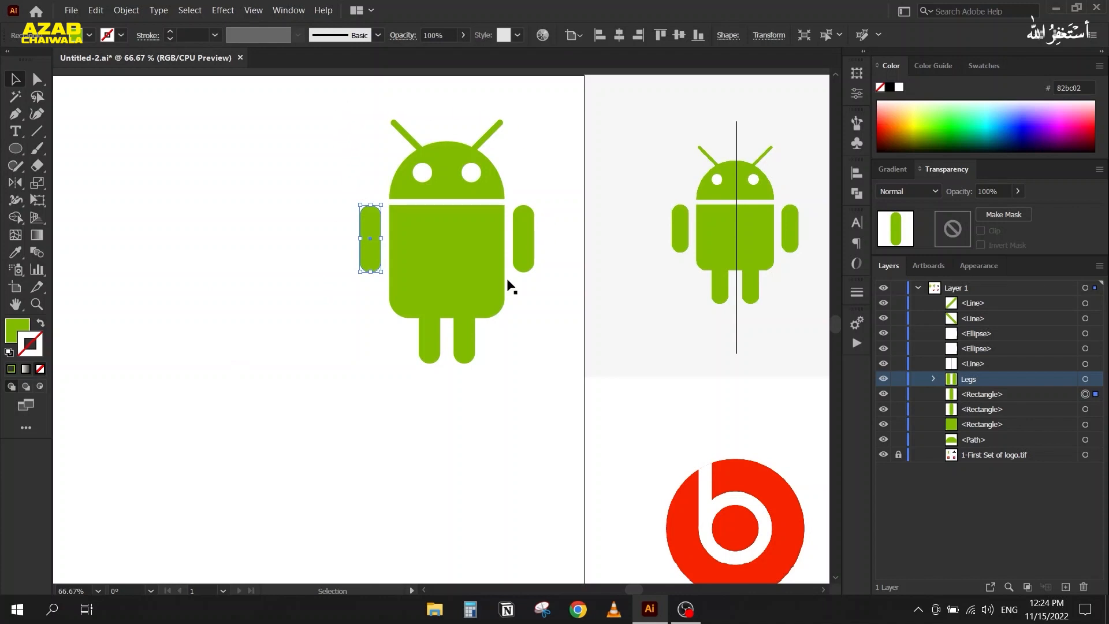
{"action": "left_click_drag", "start_coordinate": [332, 102], "coordinate": [546, 383]}
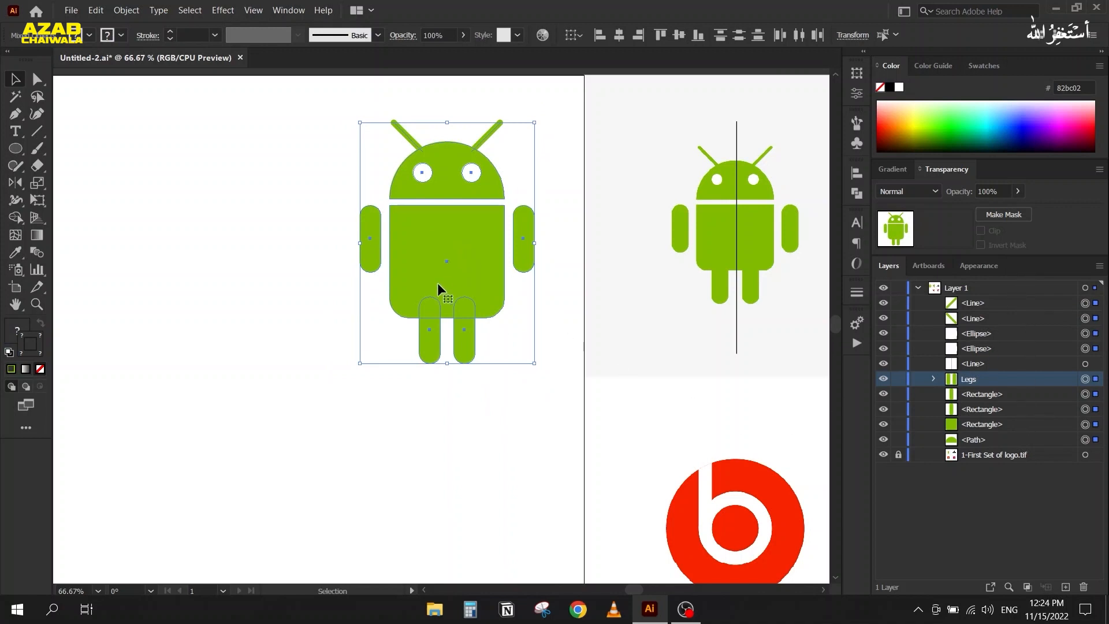
{"action": "right_click", "coordinate": [435, 263]}
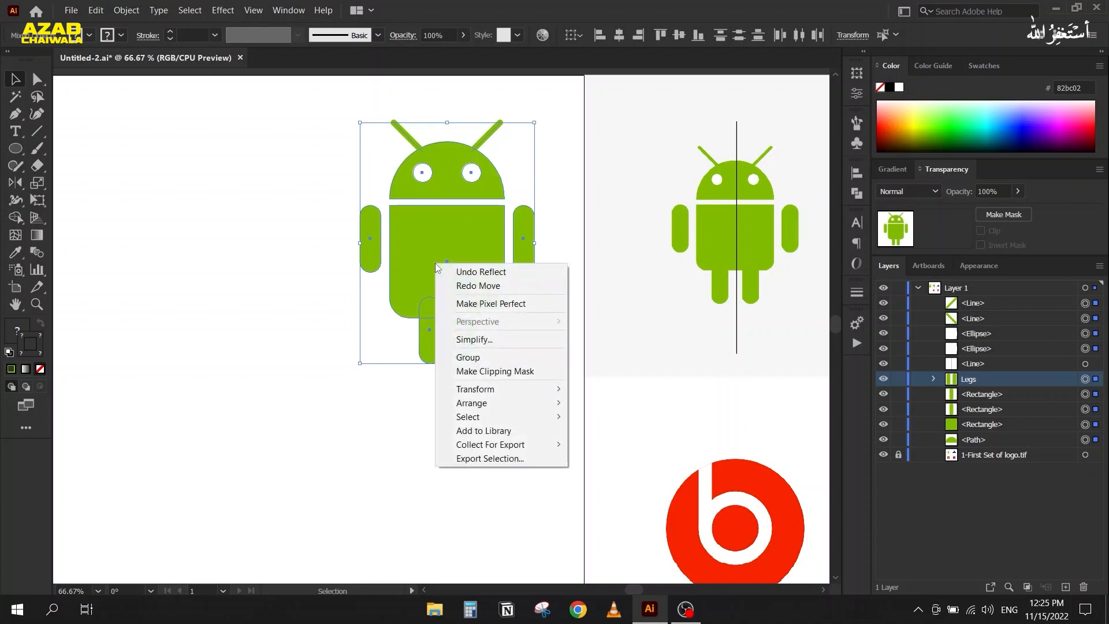
{"action": "left_click", "coordinate": [474, 356]}
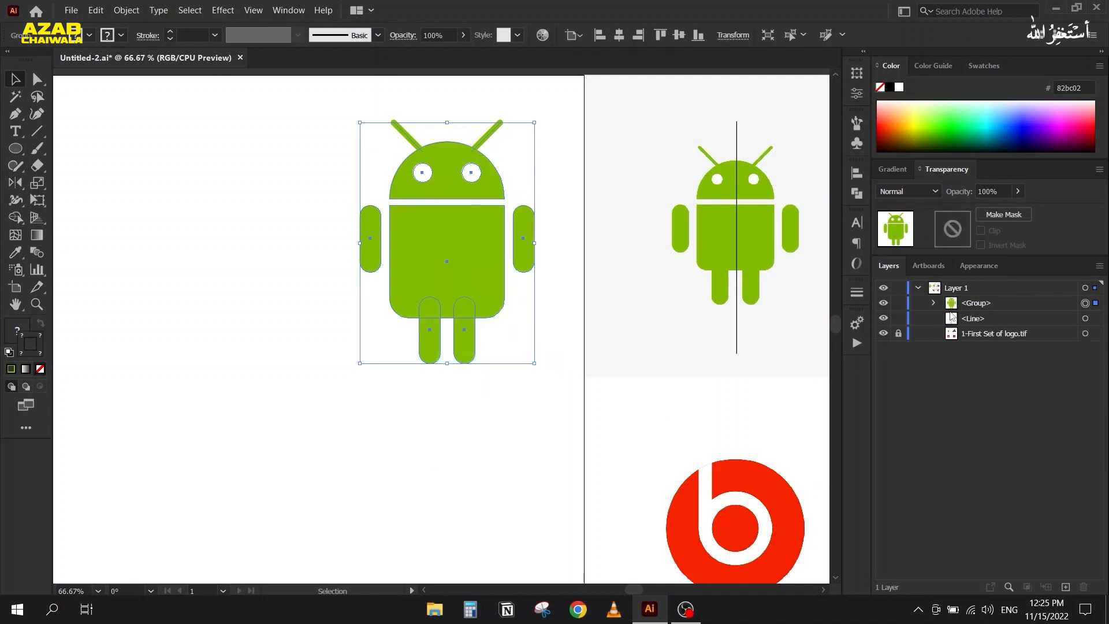
Rename the figure's new group as Android.
{"action": "double_click", "coordinate": [981, 302]}
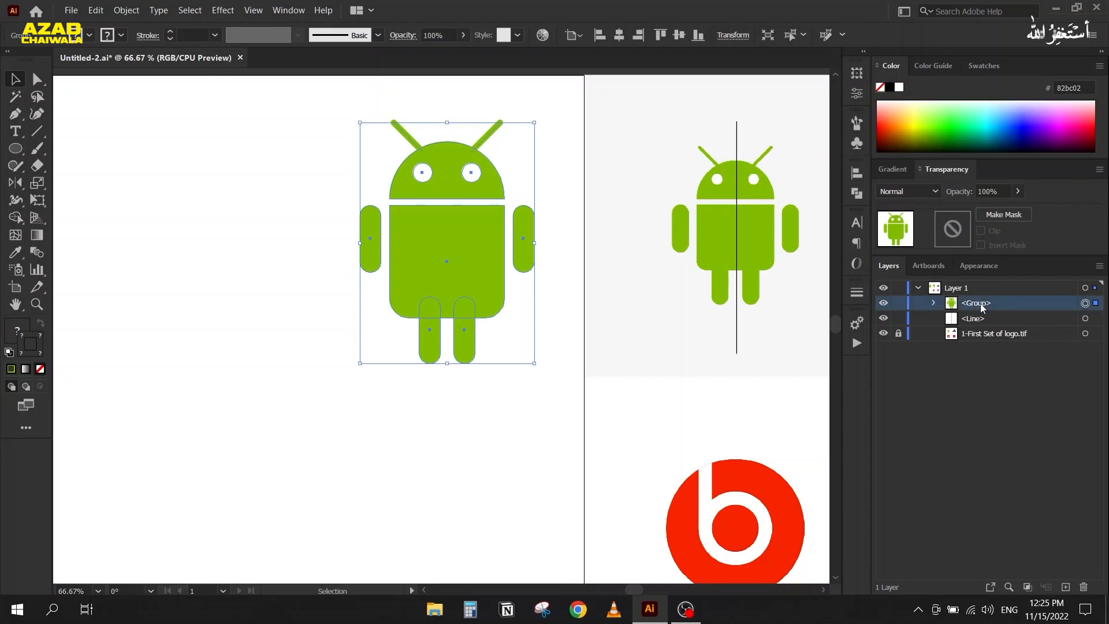
{"action": "type", "text": "A"}
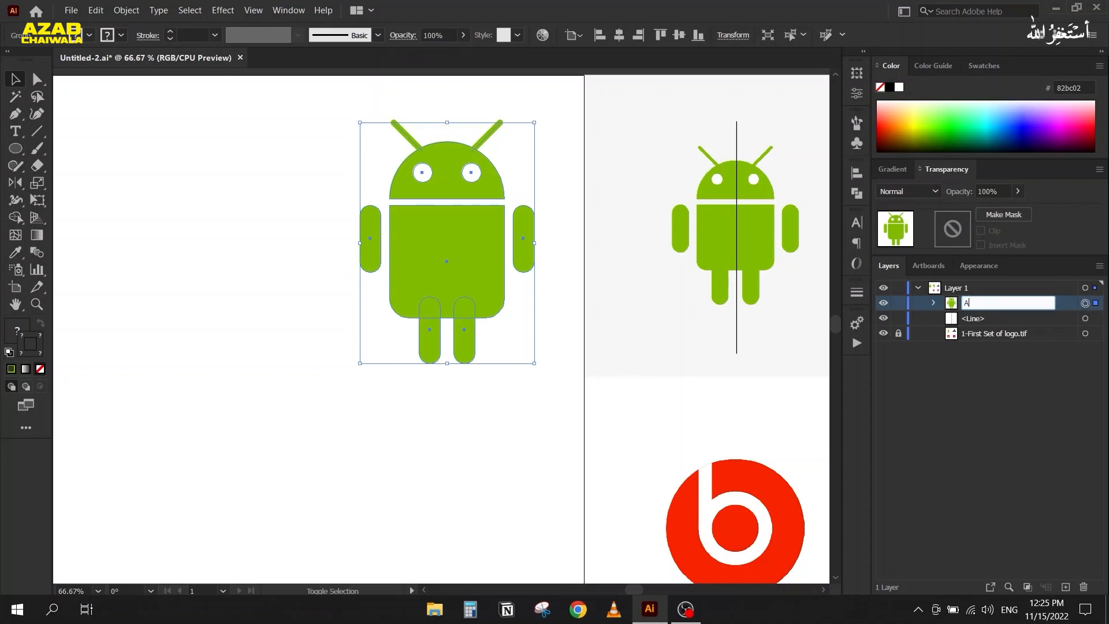
{"action": "type", "text": "ndroid"}
{"action": "key", "text": "Return"}
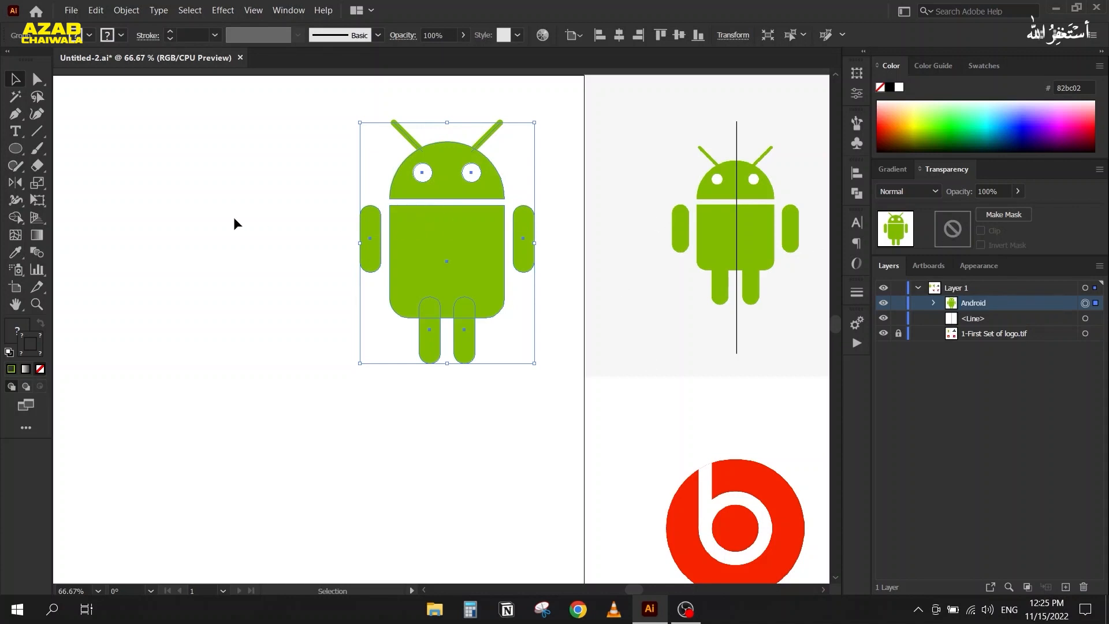
Move the Android group to the upper-left area of the artboard and deselect it.
{"action": "left_click", "coordinate": [234, 217]}
{"action": "left_click_drag", "start_coordinate": [421, 274], "coordinate": [299, 341]}
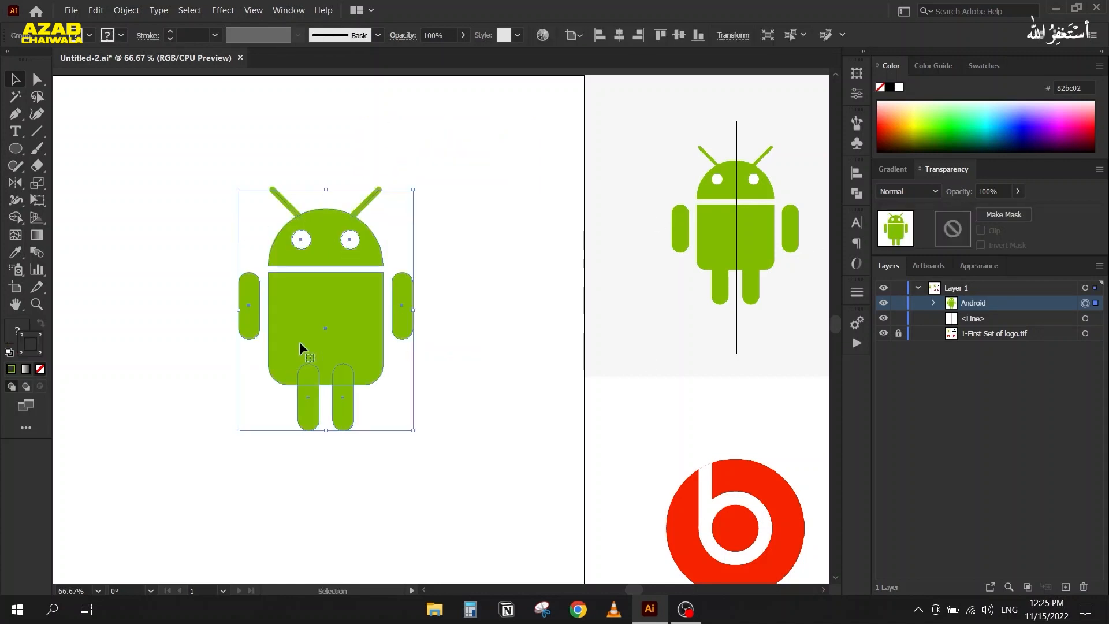
{"action": "left_click", "coordinate": [480, 253]}
{"action": "left_click_drag", "start_coordinate": [311, 218], "coordinate": [437, 162]}
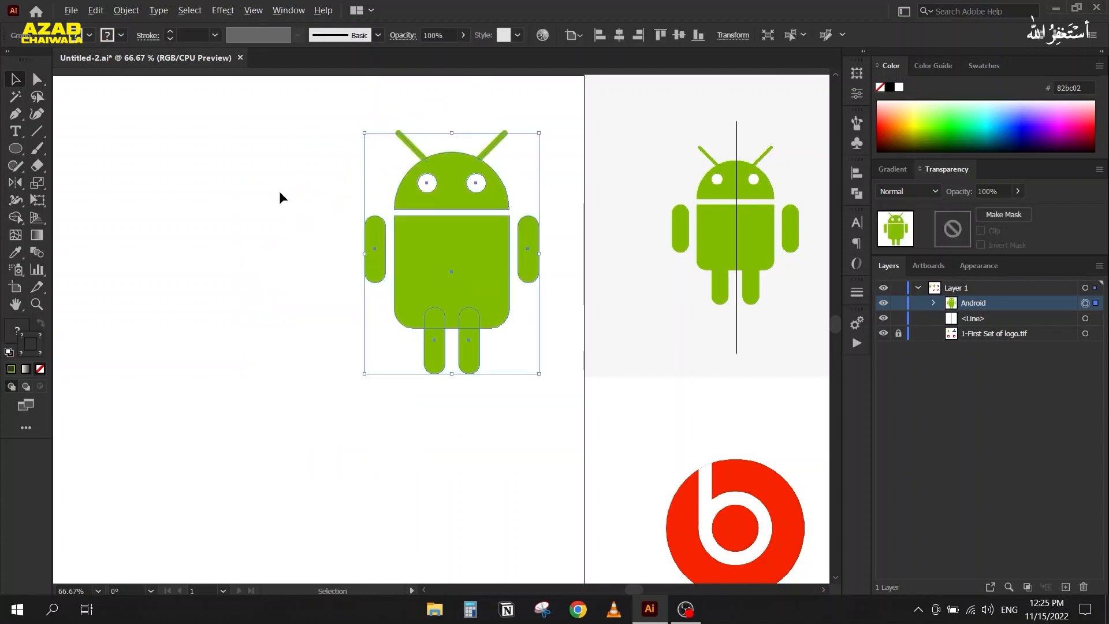
{"action": "scroll", "coordinate": [279, 197], "scroll_direction": "down", "scroll_amount": 2}
{"action": "left_click_drag", "start_coordinate": [264, 228], "coordinate": [429, 210]}
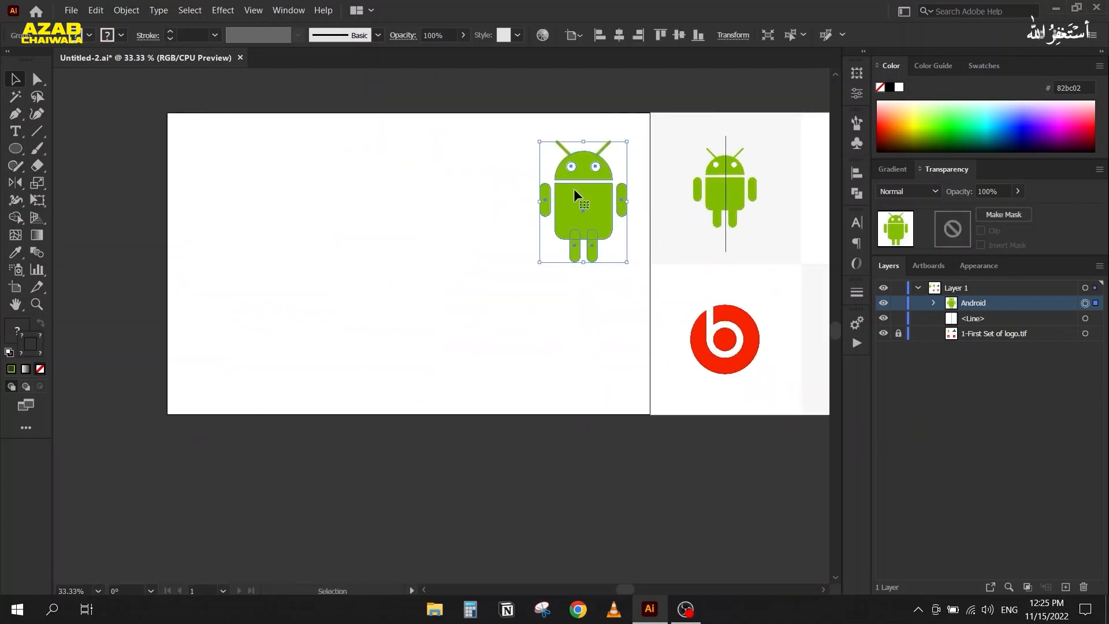
{"action": "left_click_drag", "start_coordinate": [577, 189], "coordinate": [264, 176]}
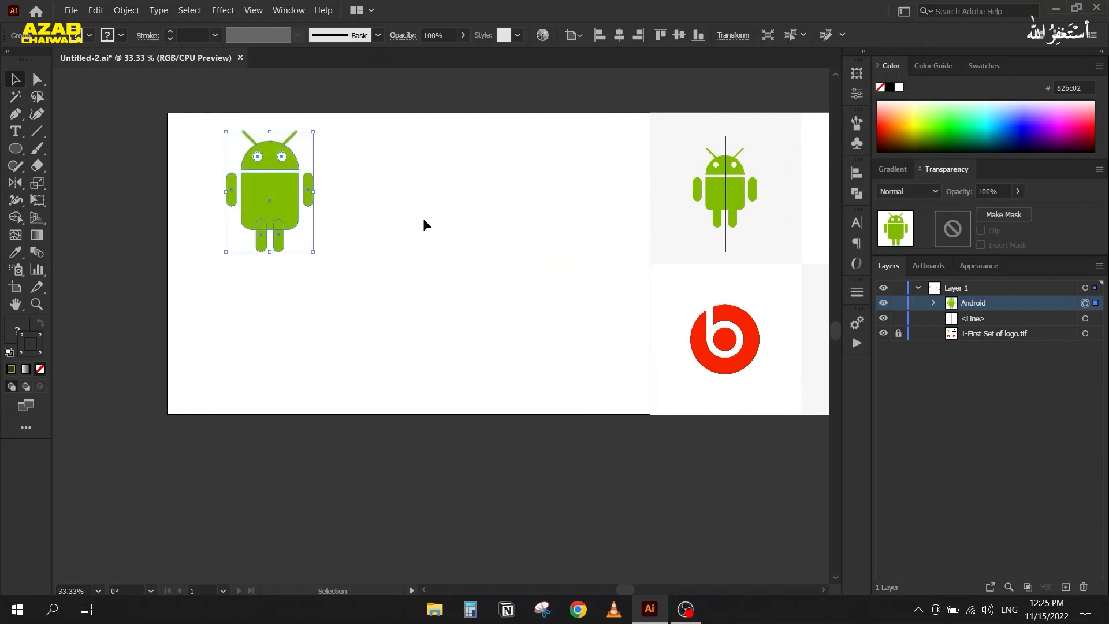
{"action": "left_click", "coordinate": [533, 234]}
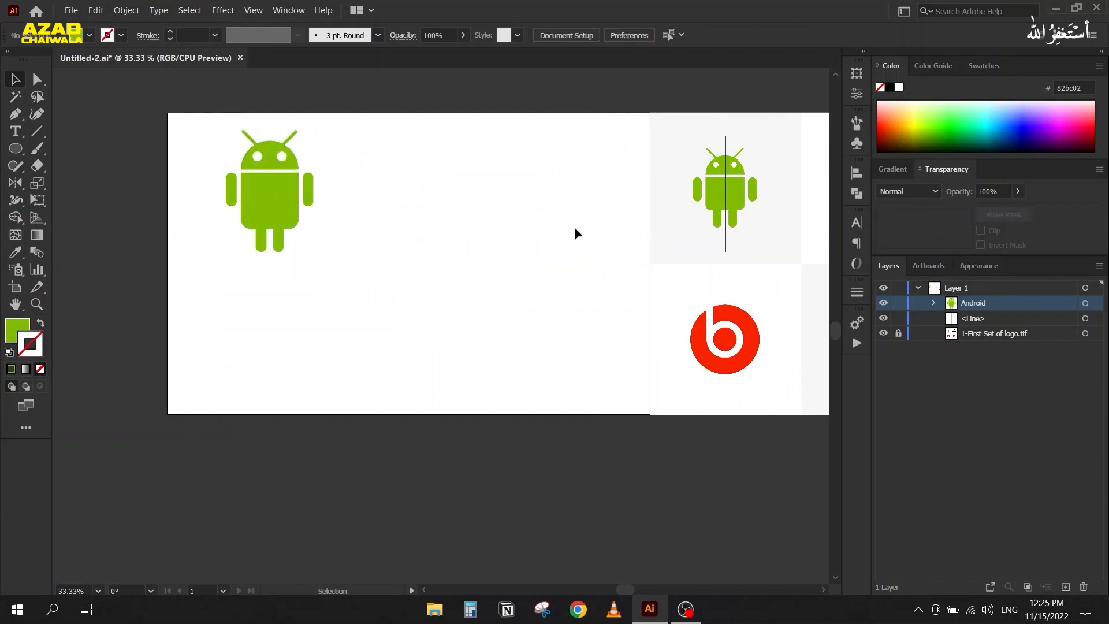
Draw a tall, narrow vertical rectangle on the empty canvas beside the three-stripe Adidas reference logo.
{"action": "left_click_drag", "start_coordinate": [575, 229], "coordinate": [239, 227]}
{"action": "scroll", "coordinate": [564, 177], "scroll_direction": "up", "scroll_amount": 2}
{"action": "left_click_drag", "start_coordinate": [548, 204], "coordinate": [248, 243]}
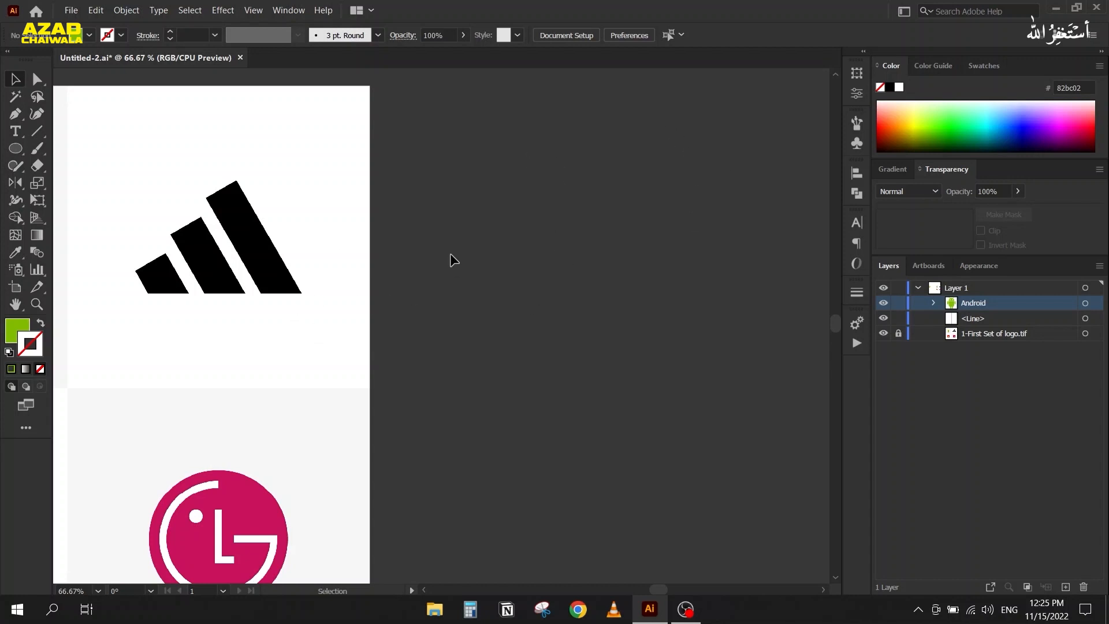
{"action": "left_click", "coordinate": [11, 153]}
{"action": "left_click", "coordinate": [96, 151]}
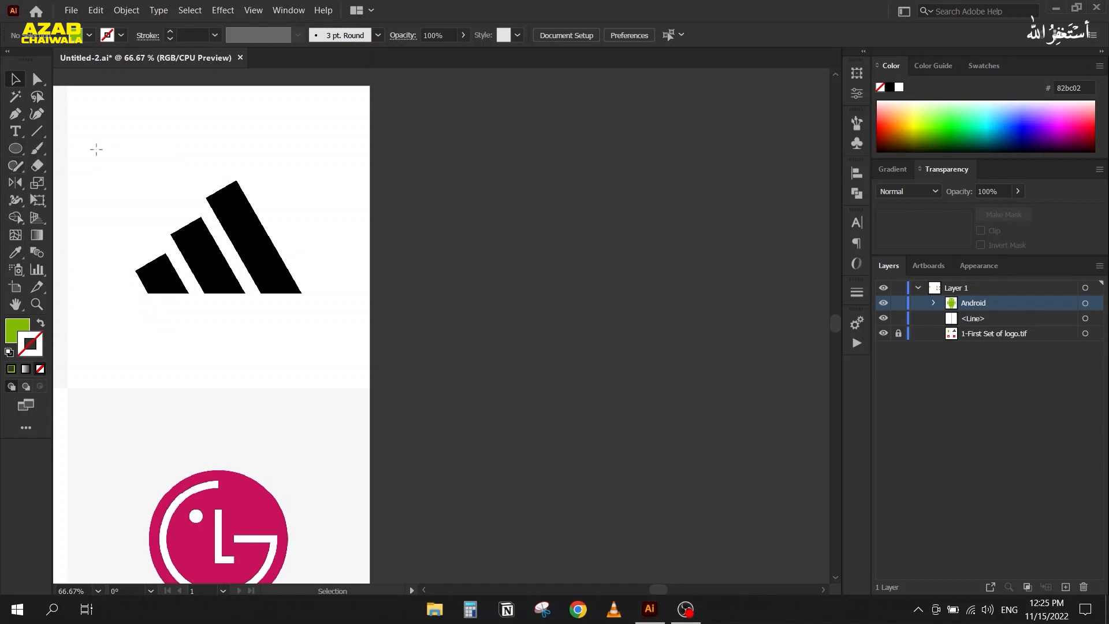
{"action": "left_click_drag", "start_coordinate": [469, 154], "coordinate": [523, 403]}
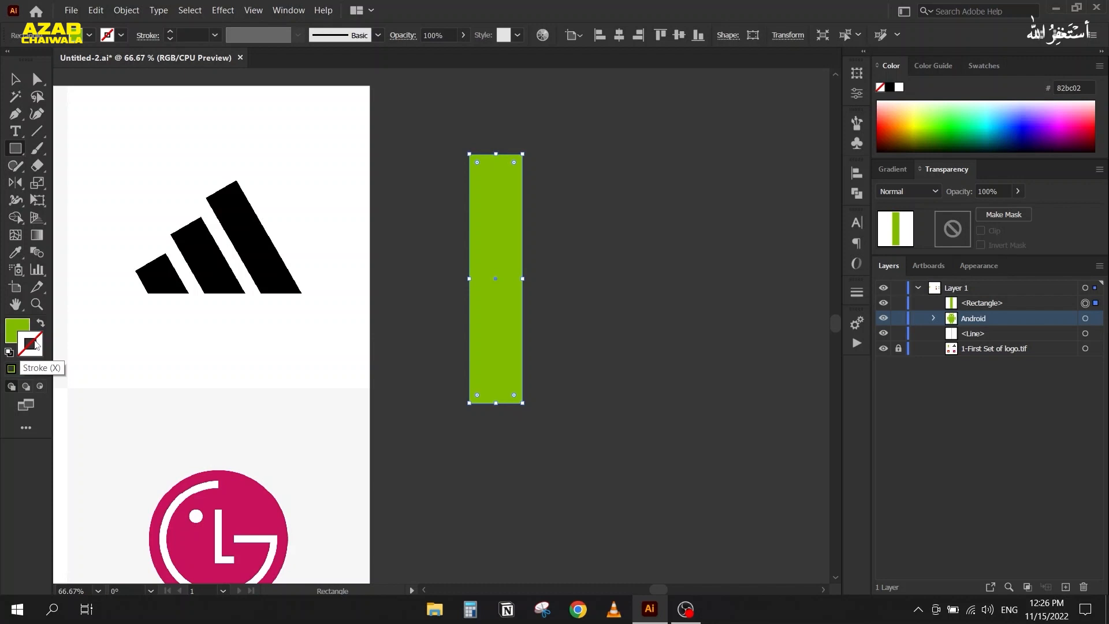
Fill the tall rectangle with black, leave it without a stroke, and deselect it.
{"action": "left_click", "coordinate": [889, 88]}
{"action": "left_click", "coordinate": [39, 369]}
{"action": "left_click", "coordinate": [15, 333]}
{"action": "left_click", "coordinate": [890, 88]}
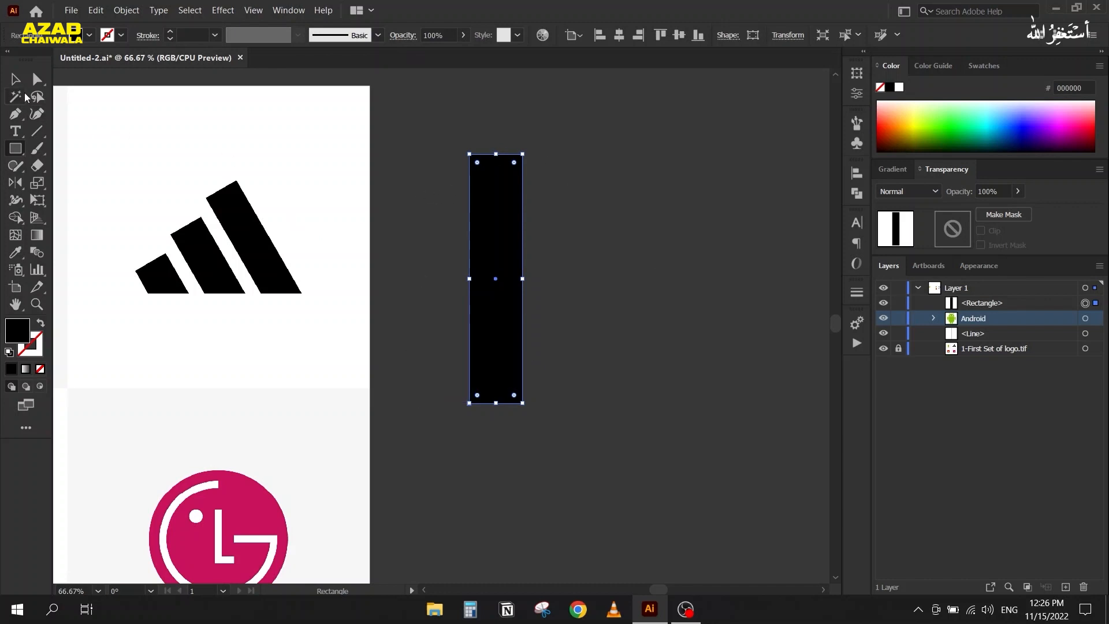
{"action": "left_click", "coordinate": [10, 79]}
{"action": "left_click", "coordinate": [435, 211]}
Try copying the black bar about 98 px to the right and repeating the copy, and undo both copies.
{"action": "left_click_drag", "start_coordinate": [495, 231], "coordinate": [569, 231]}
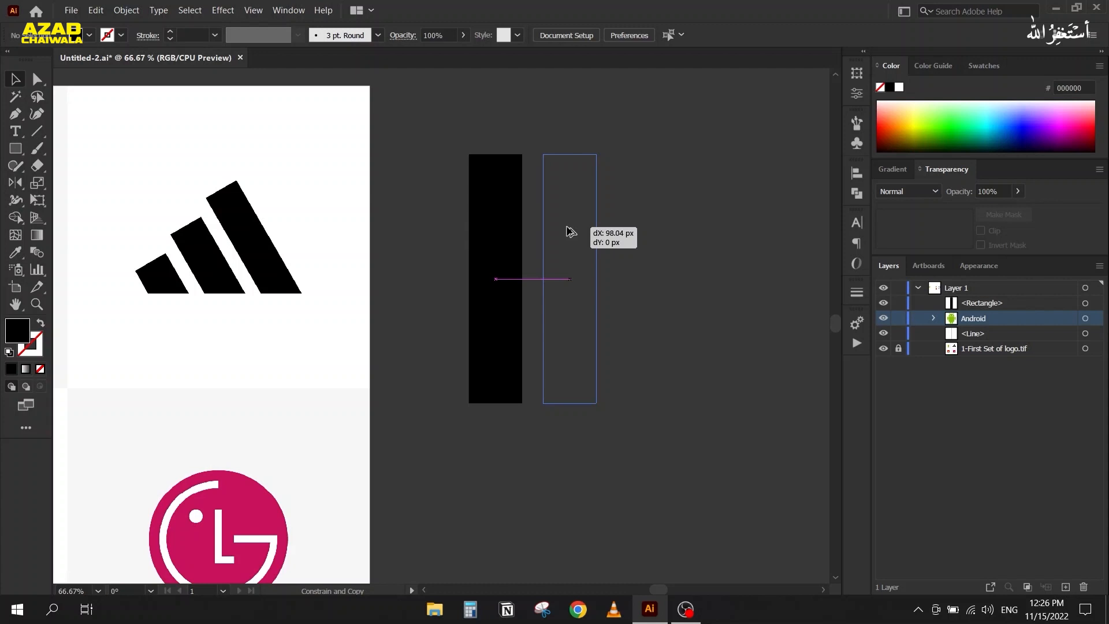
{"action": "left_click_drag", "start_coordinate": [569, 231], "coordinate": [569, 231]}
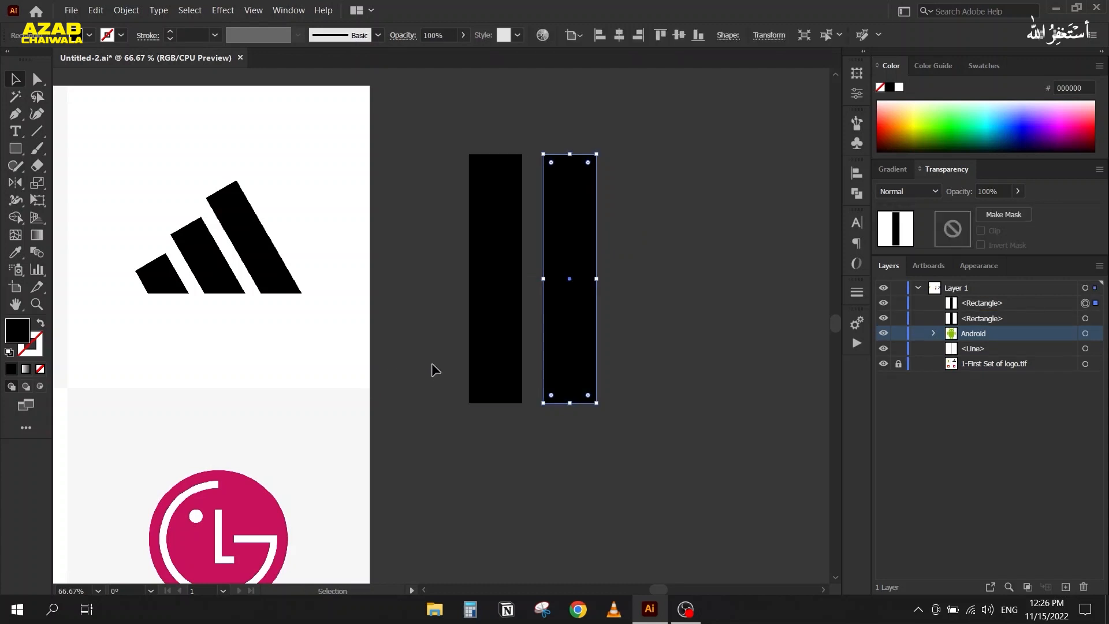
{"action": "key", "text": "a"}
{"action": "key", "text": "ctrl+d"}
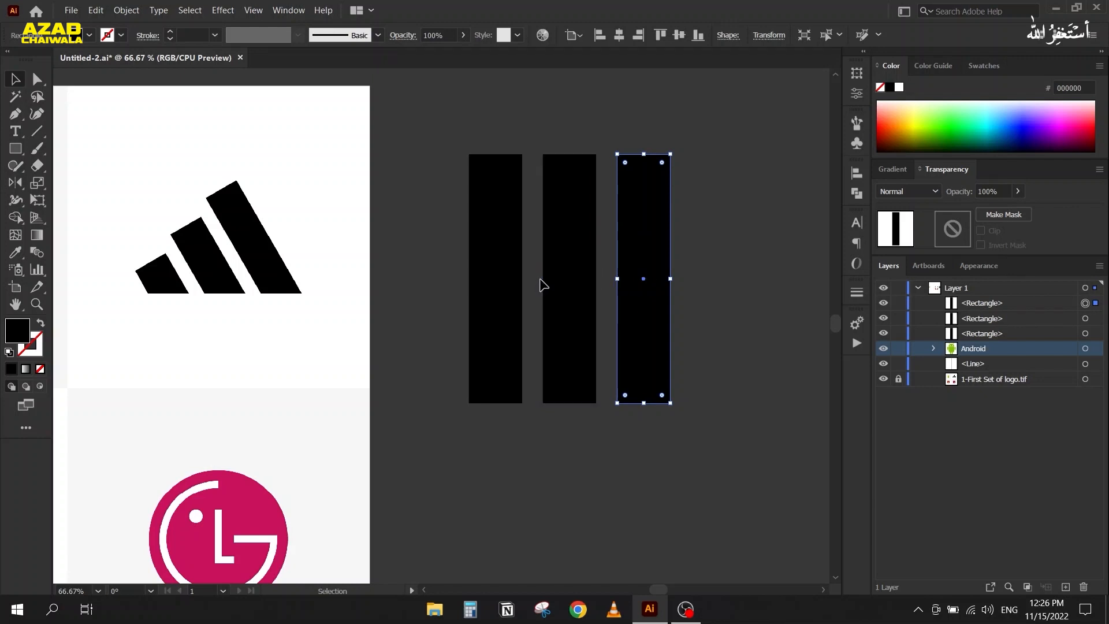
{"action": "key", "text": "ctrl+z"}
{"action": "key", "text": "ctrl+z"}
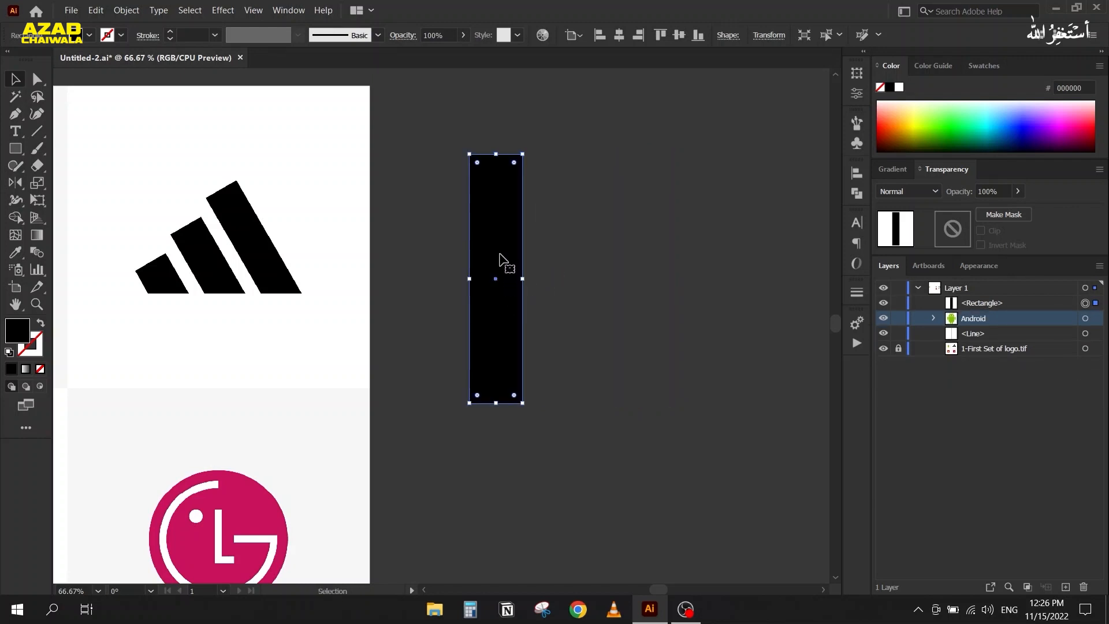
Place two copies of the black bar to its right with uneven gaps and select all three bars for alignment.
{"action": "left_click_drag", "start_coordinate": [501, 246], "coordinate": [646, 244]}
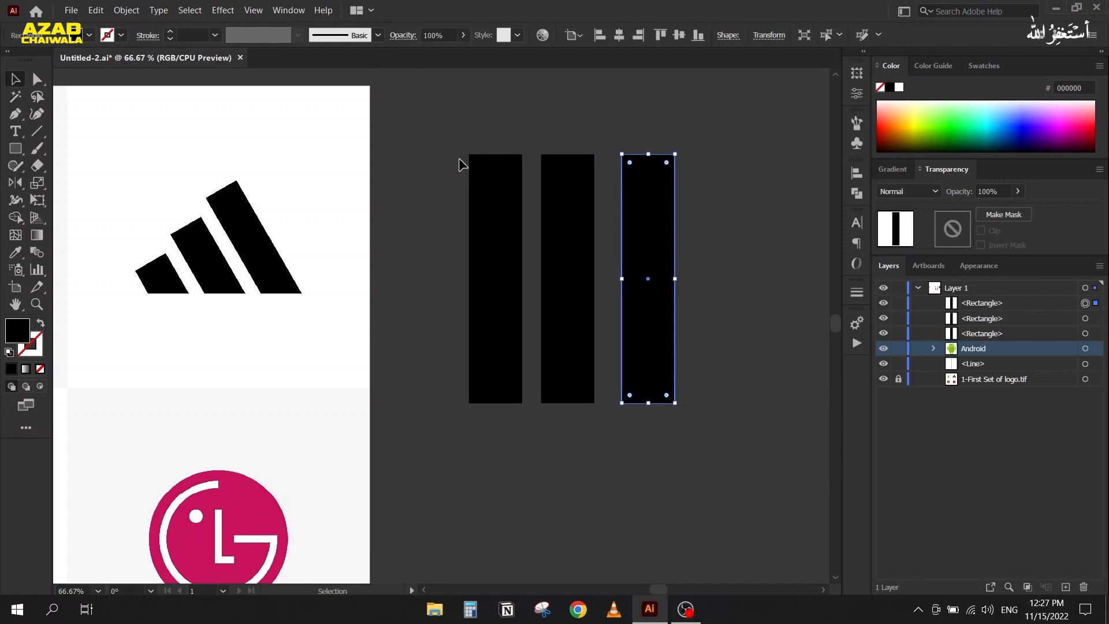
{"action": "left_click_drag", "start_coordinate": [447, 142], "coordinate": [720, 295]}
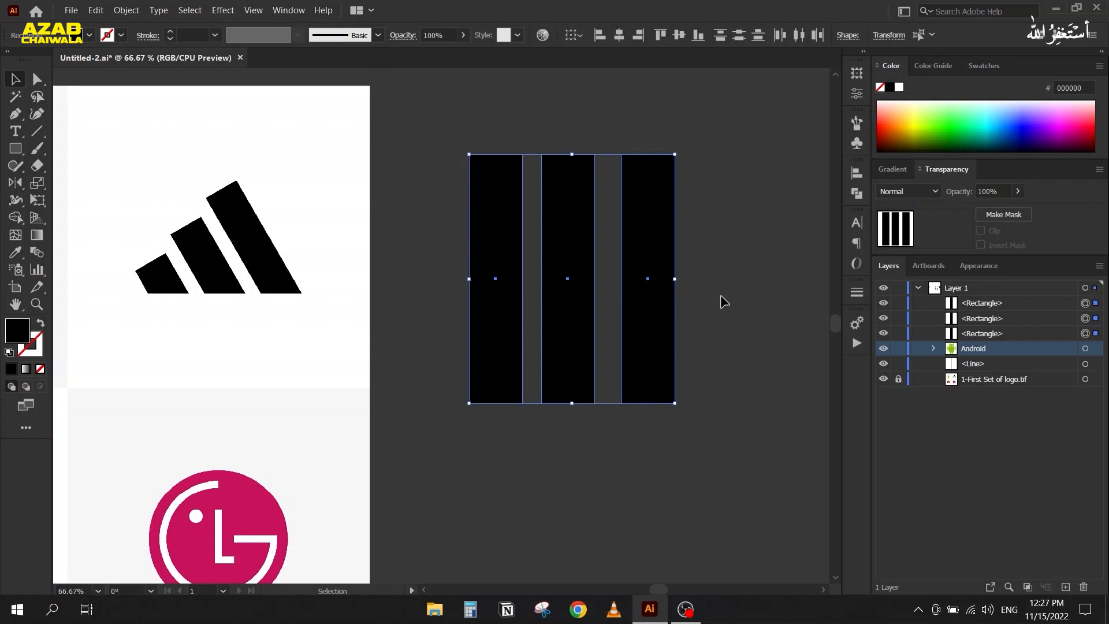
{"action": "left_click", "coordinate": [856, 173]}
{"action": "left_click_drag", "start_coordinate": [462, 301], "coordinate": [418, 301]}
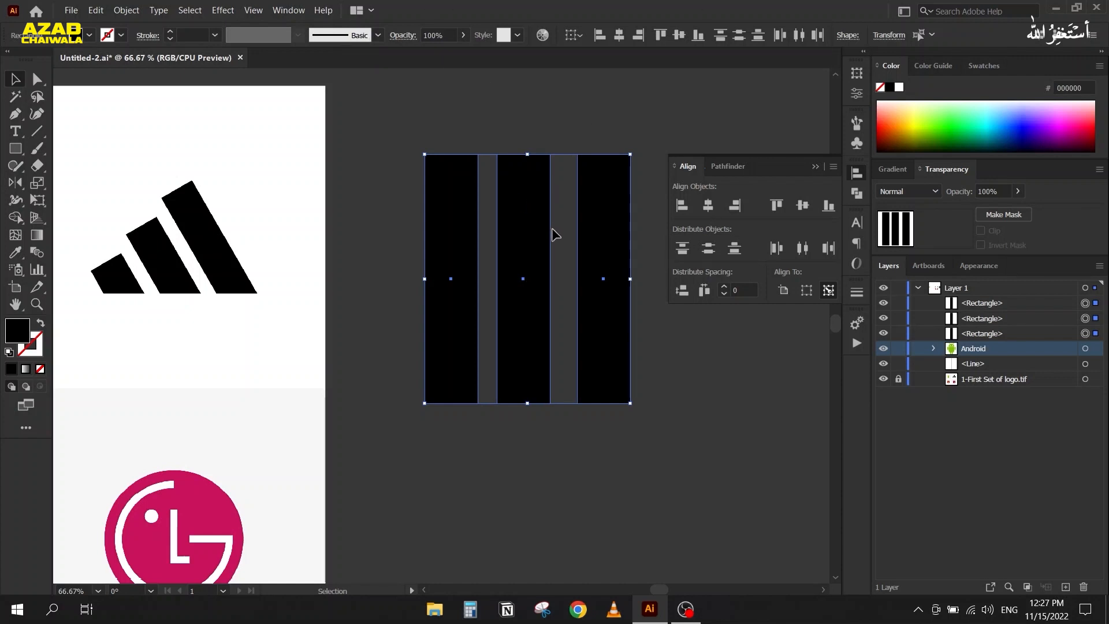
Try the left-edge, centre and right-edge horizontal distribution on the three bars, undoing the first two attempts.
{"action": "left_click", "coordinate": [776, 248]}
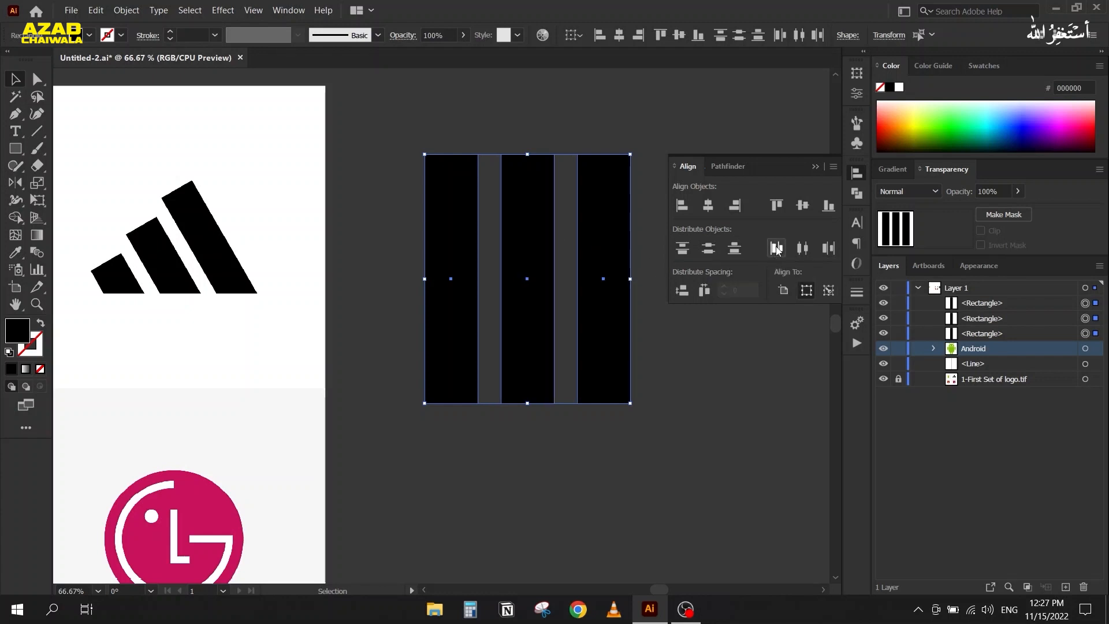
{"action": "key", "text": "ctrl+z"}
{"action": "left_click", "coordinate": [803, 250]}
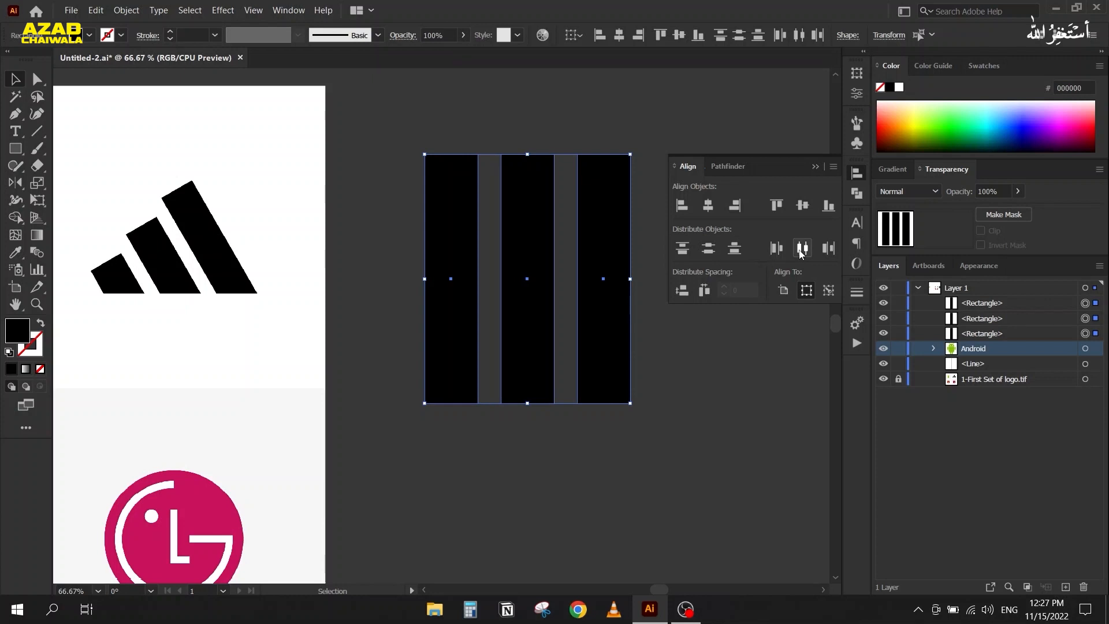
{"action": "key", "text": "ctrl+z"}
{"action": "left_click", "coordinate": [827, 255]}
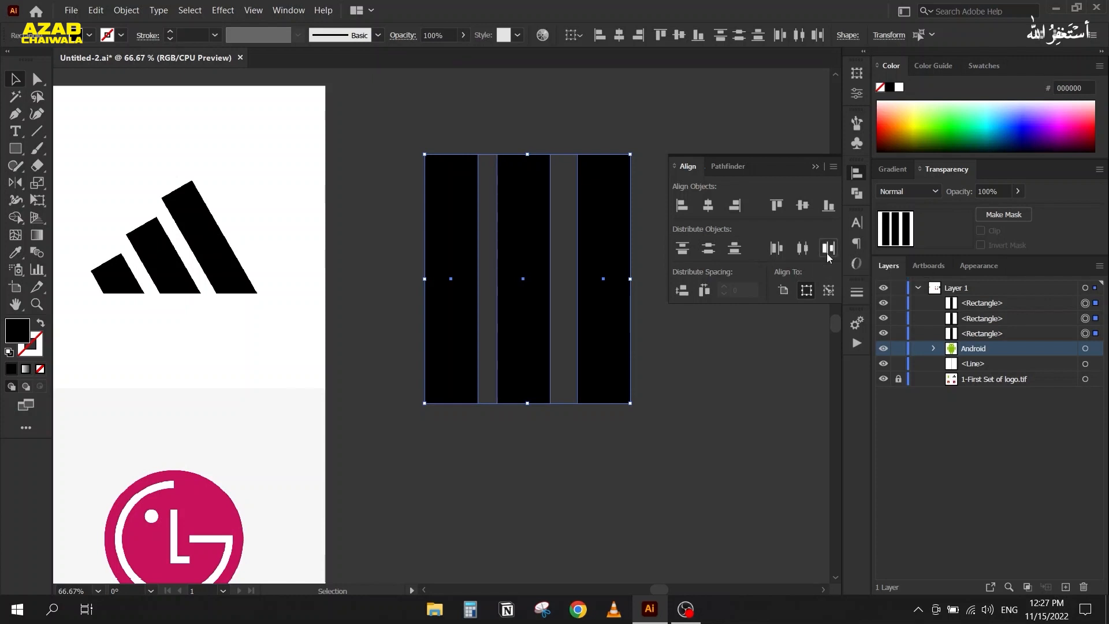
{"action": "left_click", "coordinate": [815, 167]}
{"action": "left_click_drag", "start_coordinate": [362, 280], "coordinate": [444, 328]}
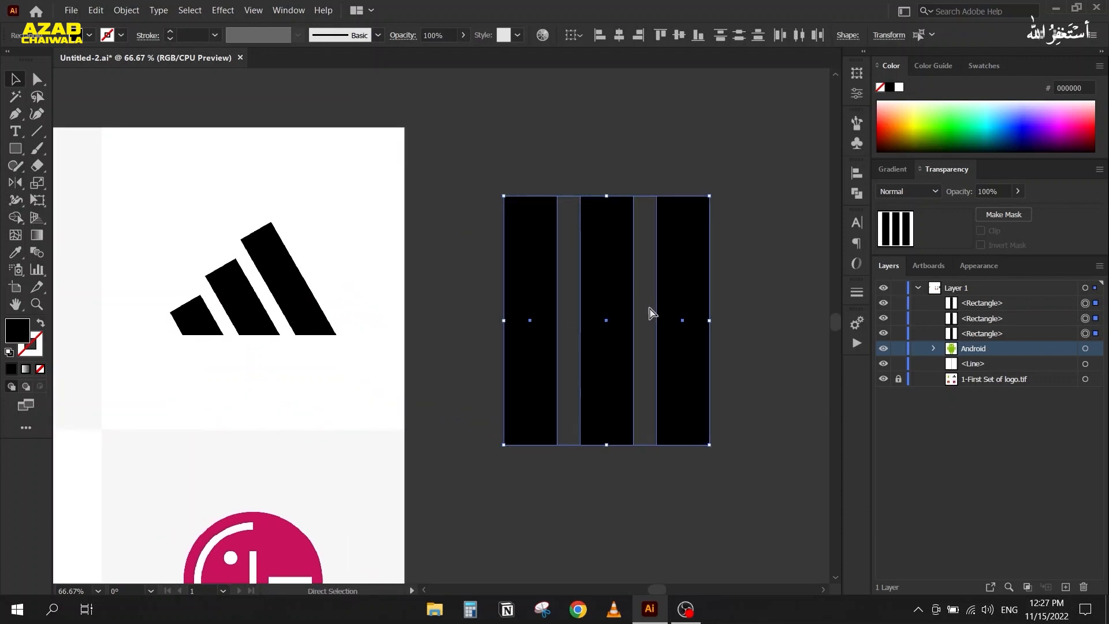
Undo the bars' distribution and both copies, back to the single black bar.
{"action": "key", "text": "ctrl+z"}
{"action": "key", "text": "ctrl+z"}
{"action": "key", "text": "ctrl+z"}
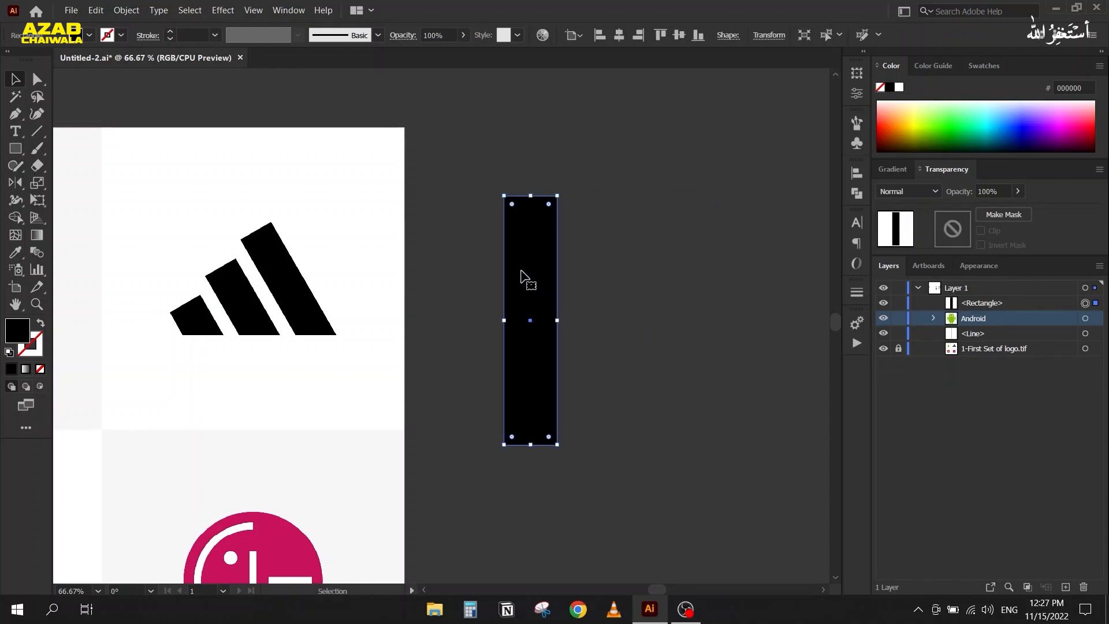
Copy the black bar horizontally to the right with a narrow gap and repeat the copy to make three evenly spaced bars.
{"action": "left_click_drag", "start_coordinate": [532, 277], "coordinate": [601, 290]}
{"action": "key", "text": "ctrl+d"}
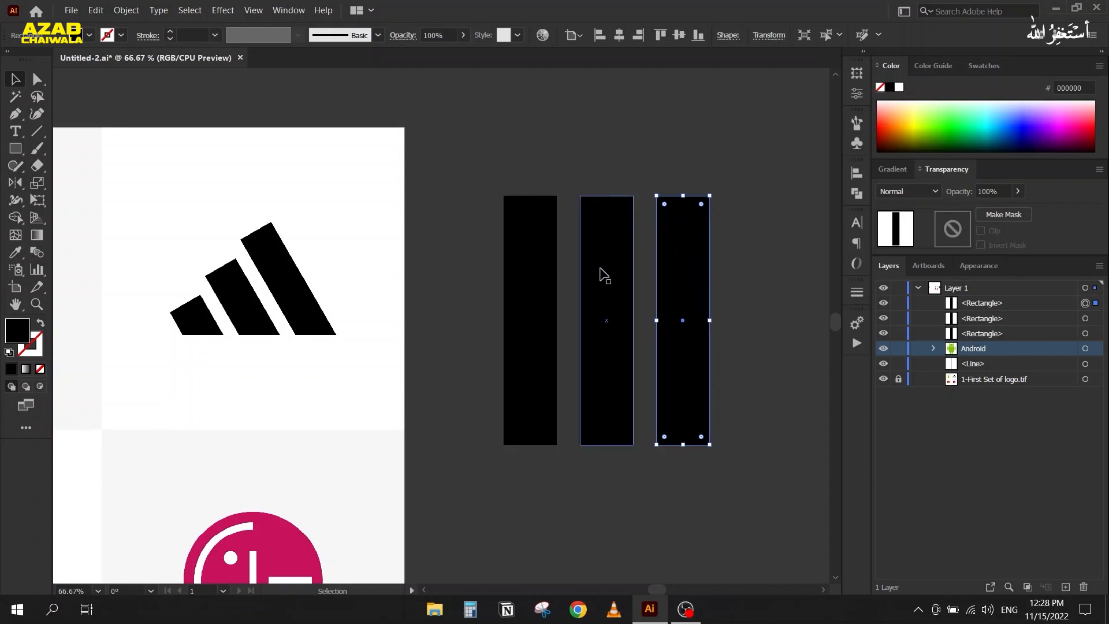
Draw a horizontal line along the top edges of the three bars and copy it twice upward at equal spacing.
{"action": "scroll", "coordinate": [491, 234], "scroll_direction": "down", "scroll_amount": 1}
{"action": "left_click_drag", "start_coordinate": [433, 275], "coordinate": [455, 287]}
{"action": "scroll", "coordinate": [550, 254], "scroll_direction": "up", "scroll_amount": 1}
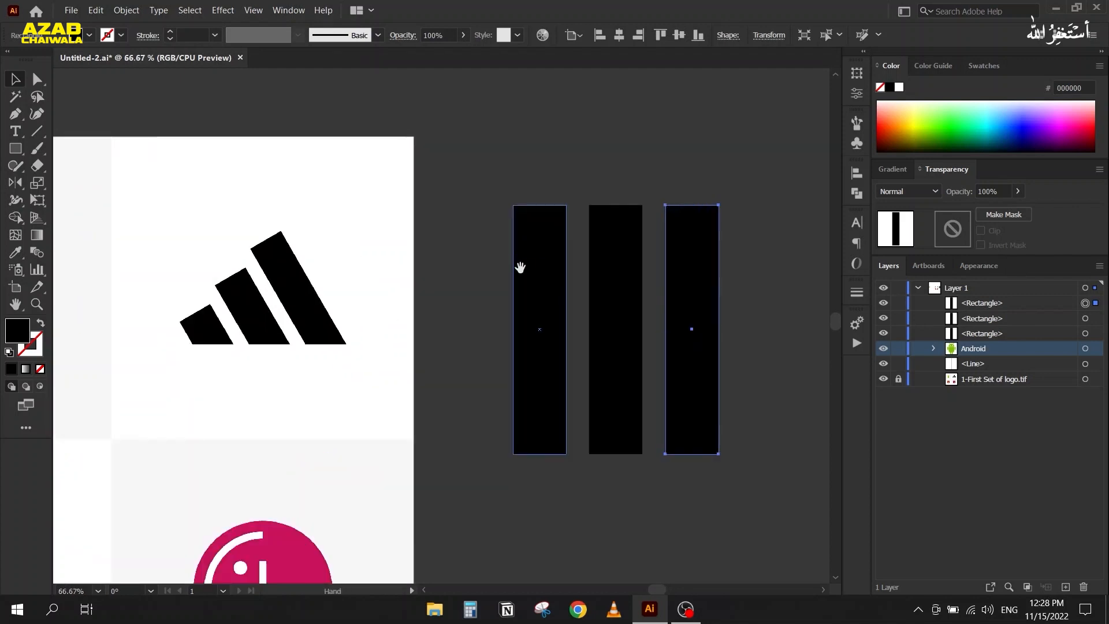
{"action": "left_click_drag", "start_coordinate": [526, 266], "coordinate": [475, 289]}
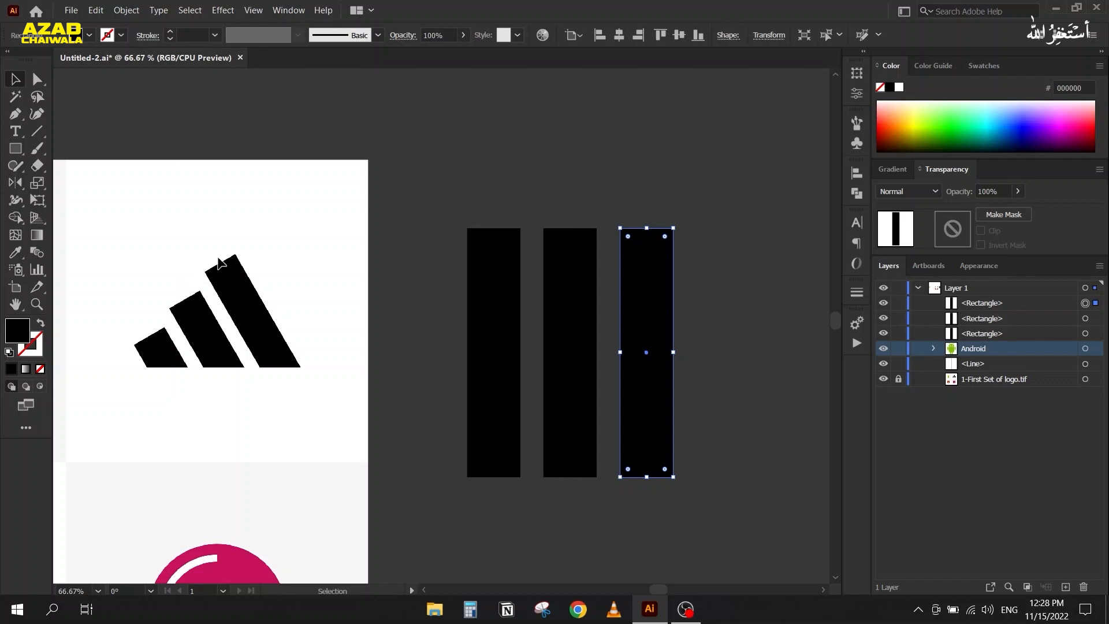
{"action": "left_click", "coordinate": [556, 242]}
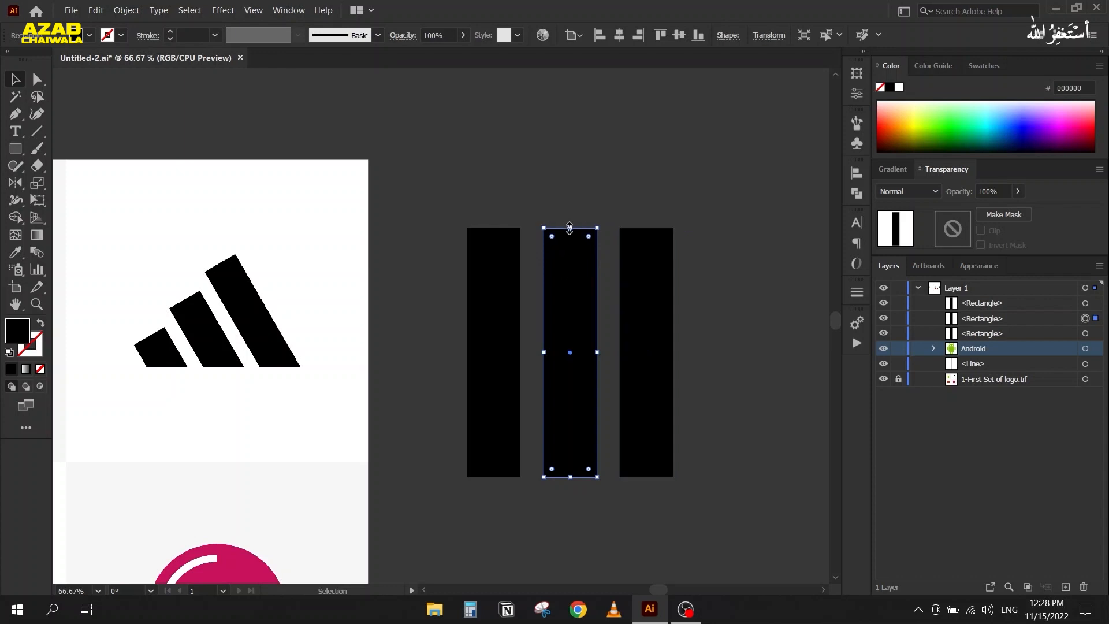
{"action": "left_click", "coordinate": [504, 202]}
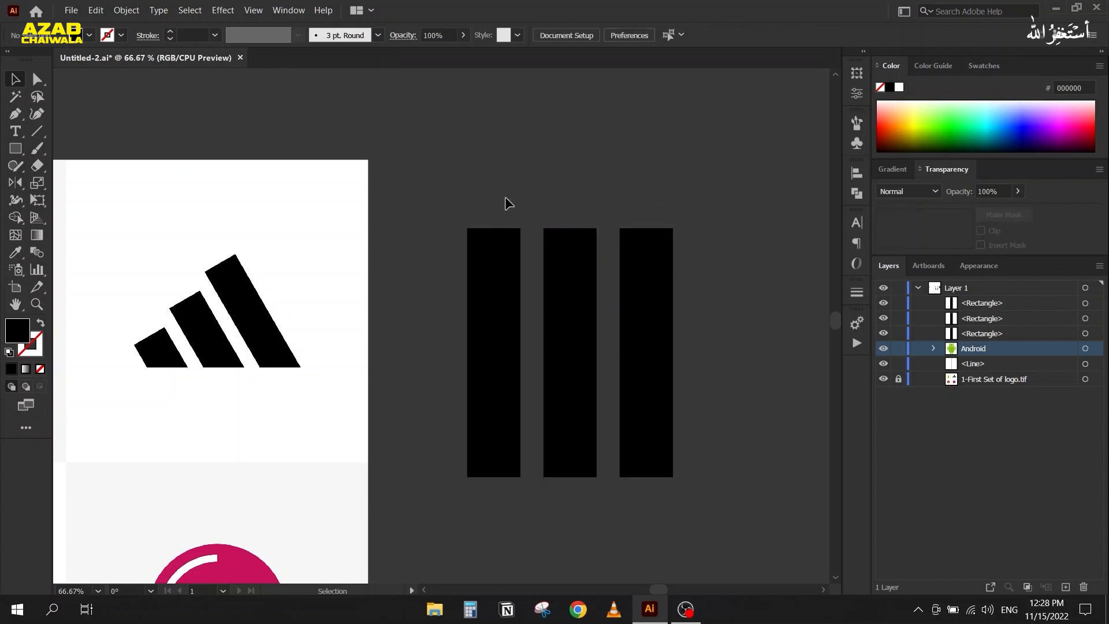
{"action": "left_click", "coordinate": [37, 131]}
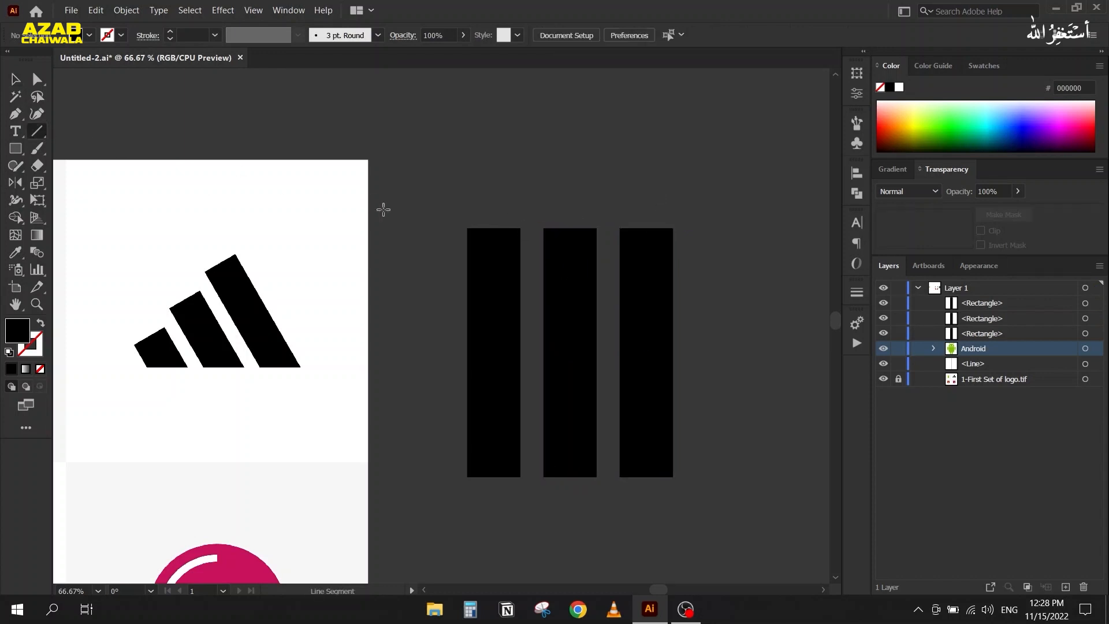
{"action": "left_click_drag", "start_coordinate": [400, 228], "coordinate": [731, 227]}
{"action": "left_click", "coordinate": [17, 85]}
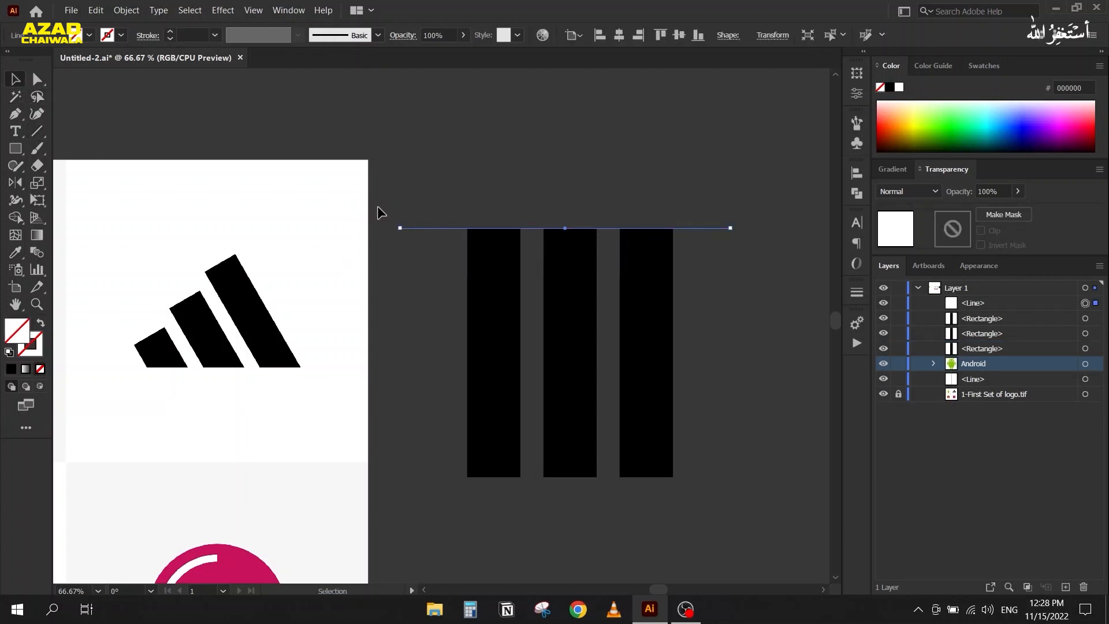
{"action": "left_click_drag", "start_coordinate": [418, 228], "coordinate": [421, 195]}
{"action": "key", "text": "ctrl+d"}
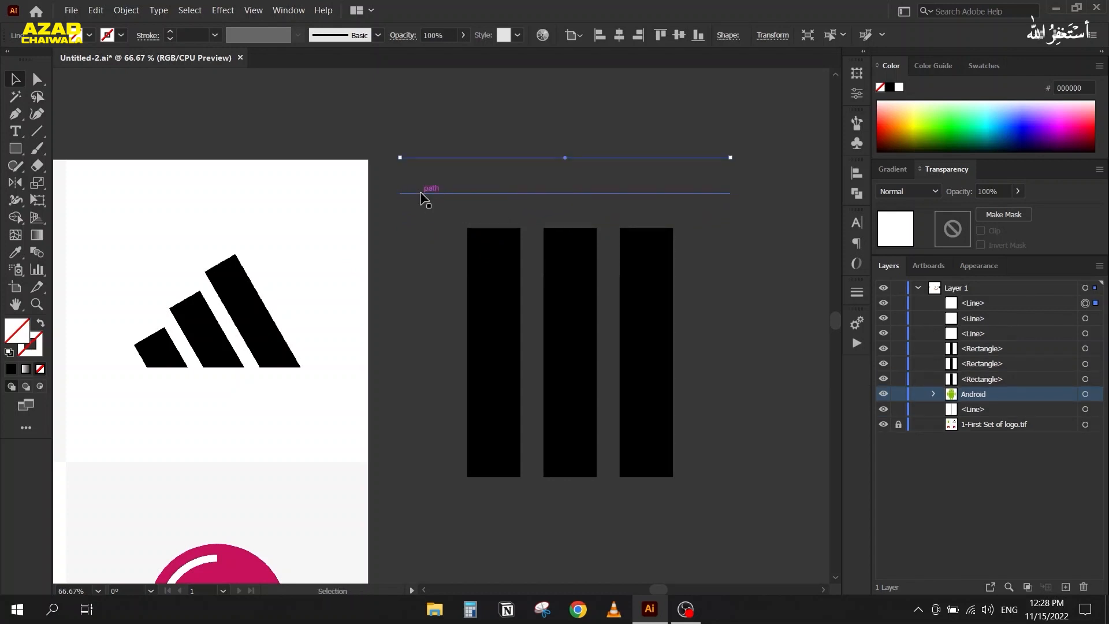
Give the three horizontal guide lines a white stroke.
{"action": "left_click_drag", "start_coordinate": [394, 298], "coordinate": [437, 128]}
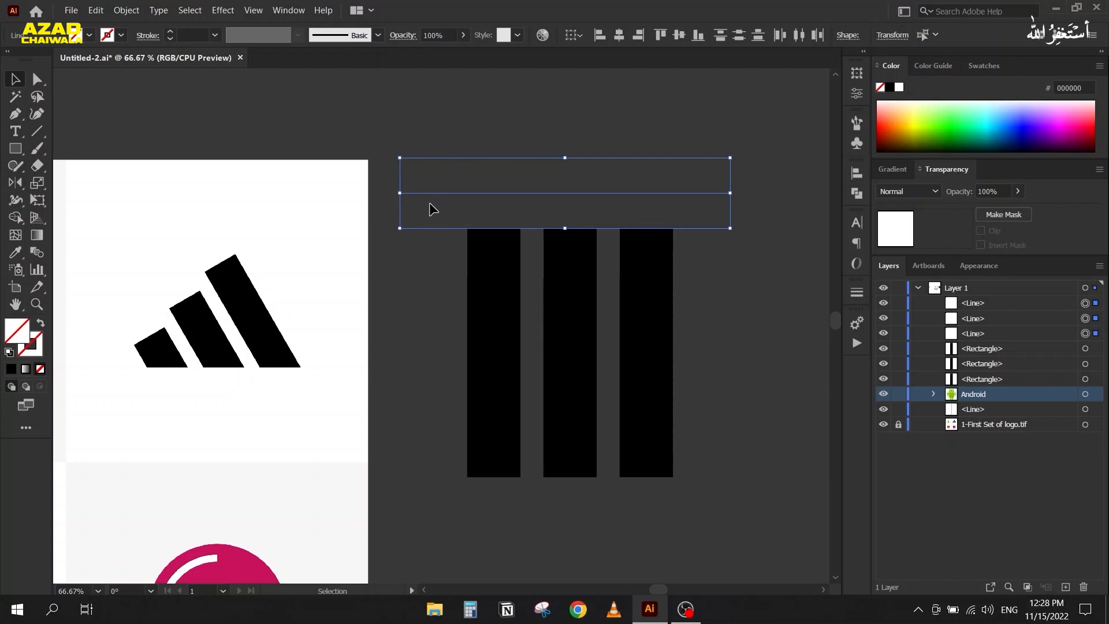
{"action": "left_click", "coordinate": [26, 353]}
{"action": "left_click", "coordinate": [900, 88]}
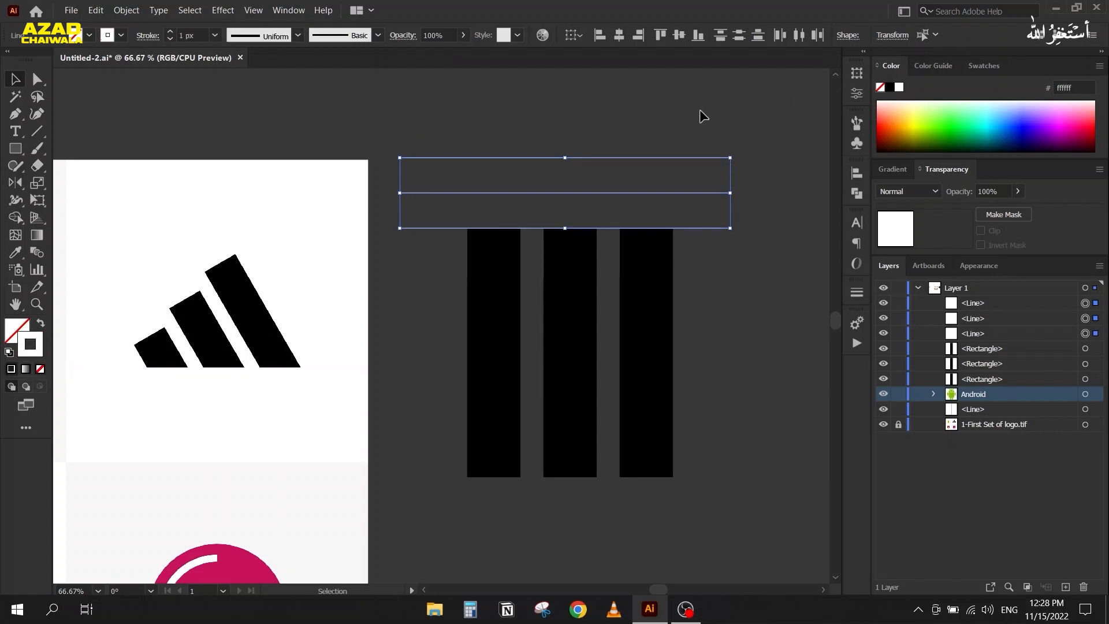
{"action": "left_click", "coordinate": [700, 111]}
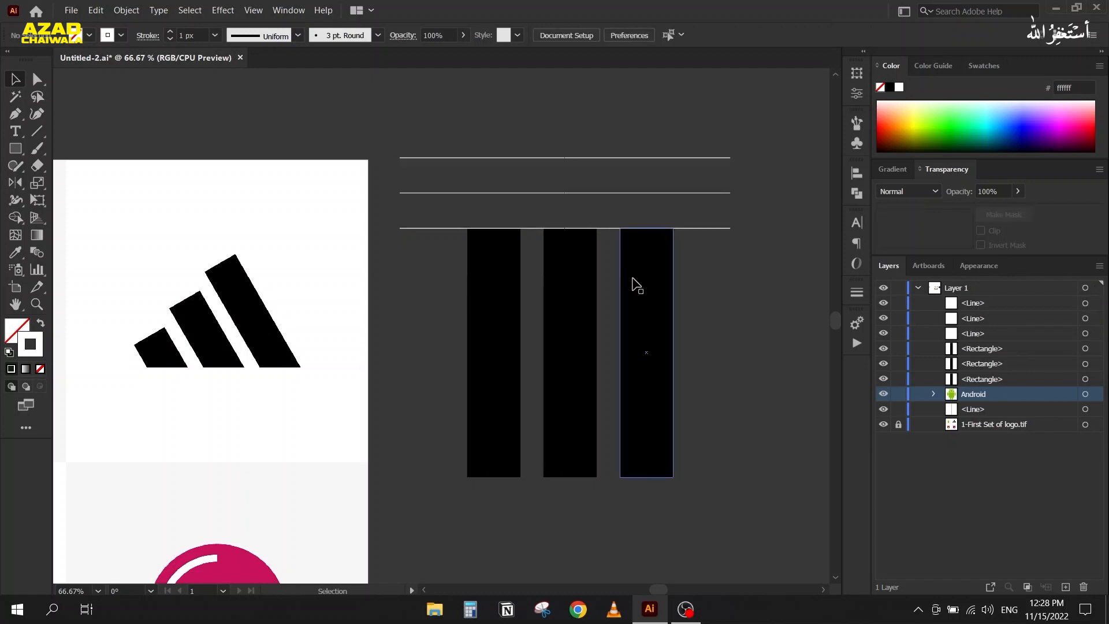
Extend the middle bar up to the second line and the last bar up to the highest line, and delete all three lines.
{"action": "left_click", "coordinate": [569, 289]}
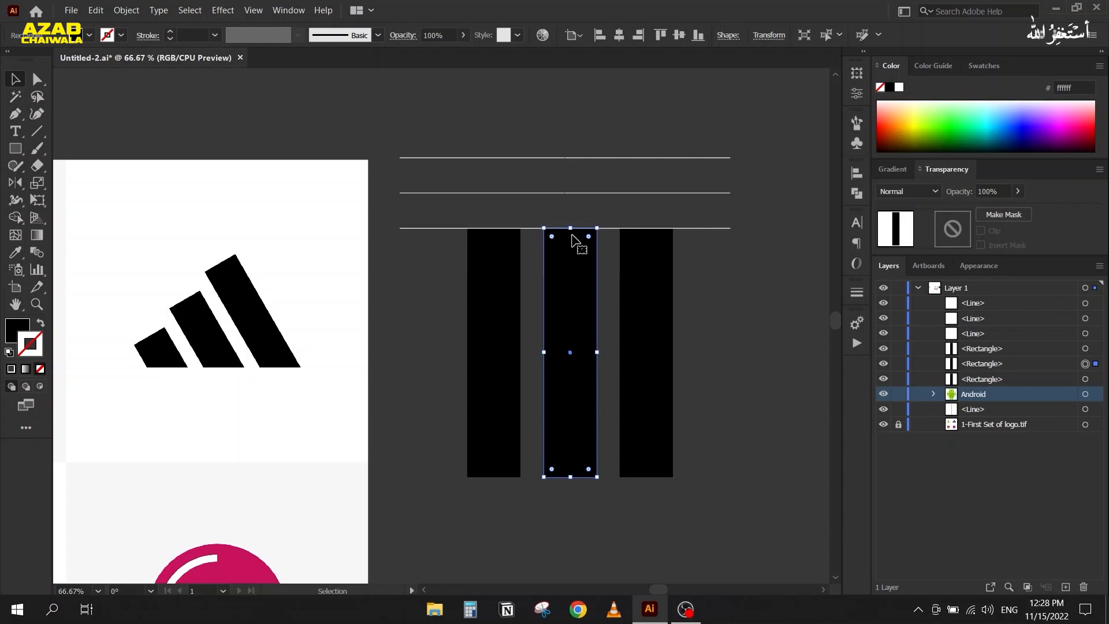
{"action": "left_click_drag", "start_coordinate": [576, 228], "coordinate": [570, 192]}
{"action": "left_click", "coordinate": [646, 253]}
{"action": "left_click_drag", "start_coordinate": [650, 227], "coordinate": [649, 157]}
{"action": "left_click", "coordinate": [745, 334]}
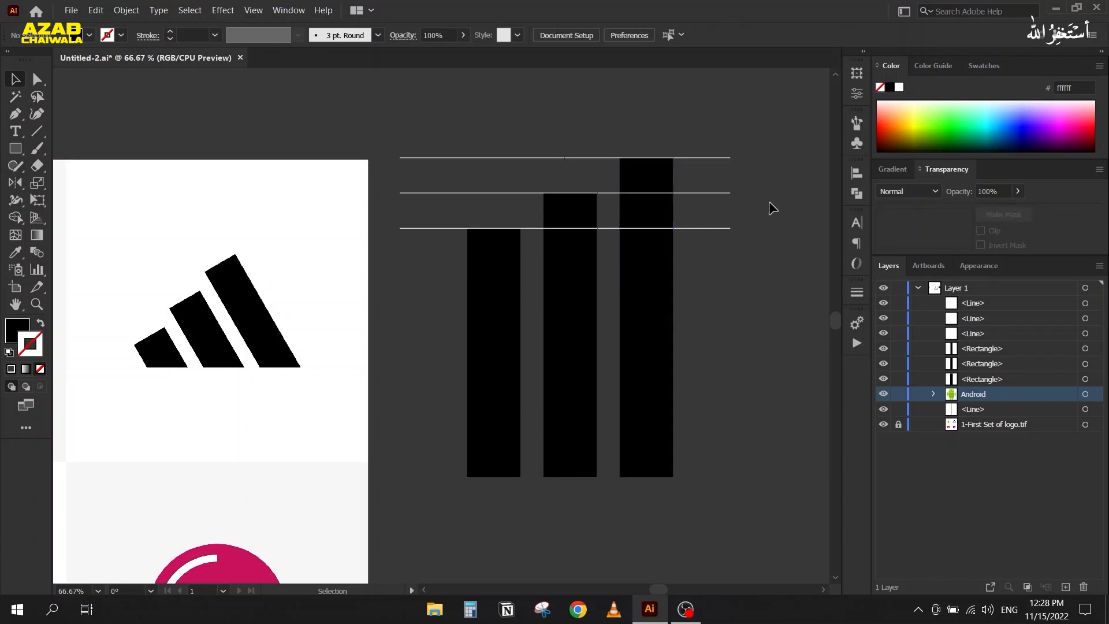
{"action": "left_click_drag", "start_coordinate": [749, 200], "coordinate": [716, 292]}
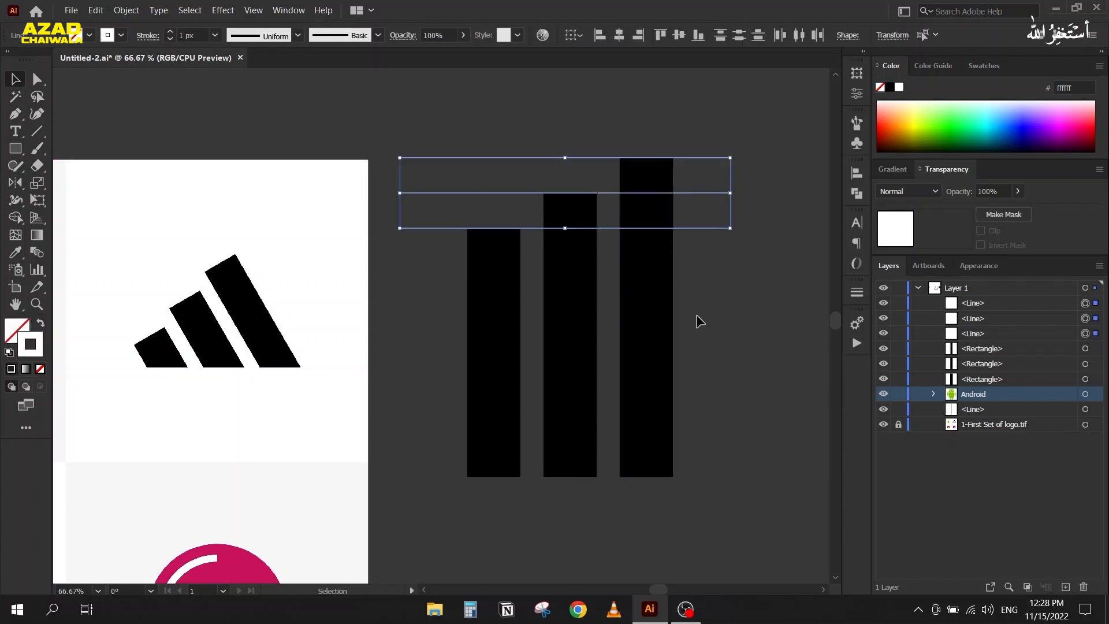
{"action": "key", "text": "Delete"}
Rotate the three bars together by 30° about their centre.
{"action": "left_click_drag", "start_coordinate": [466, 134], "coordinate": [683, 369]}
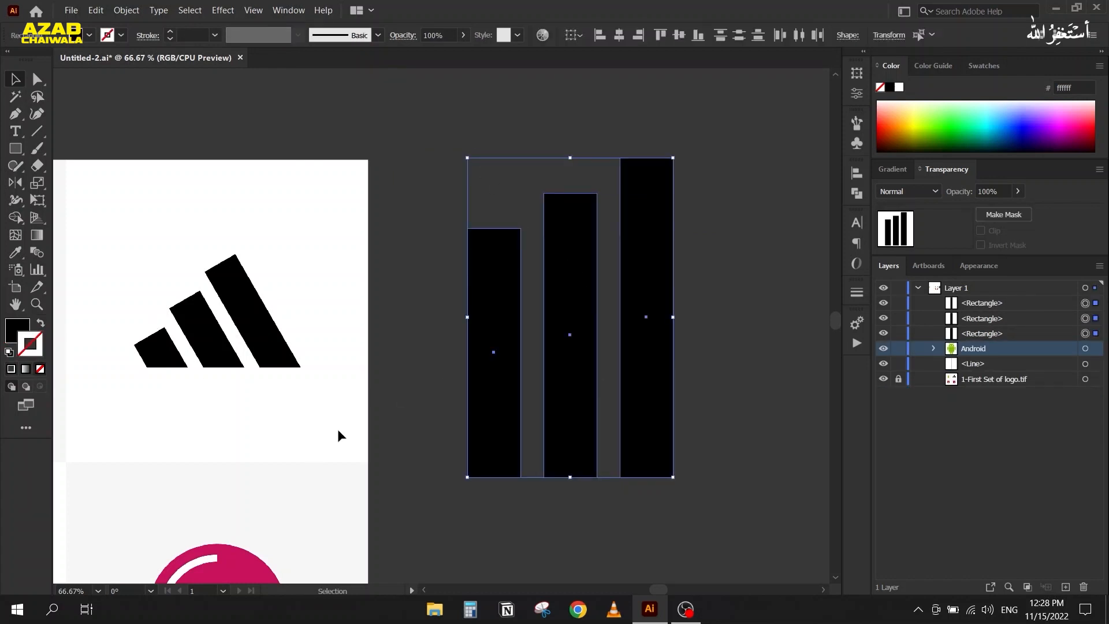
{"action": "left_click_drag", "start_coordinate": [463, 483], "coordinate": [558, 517]}
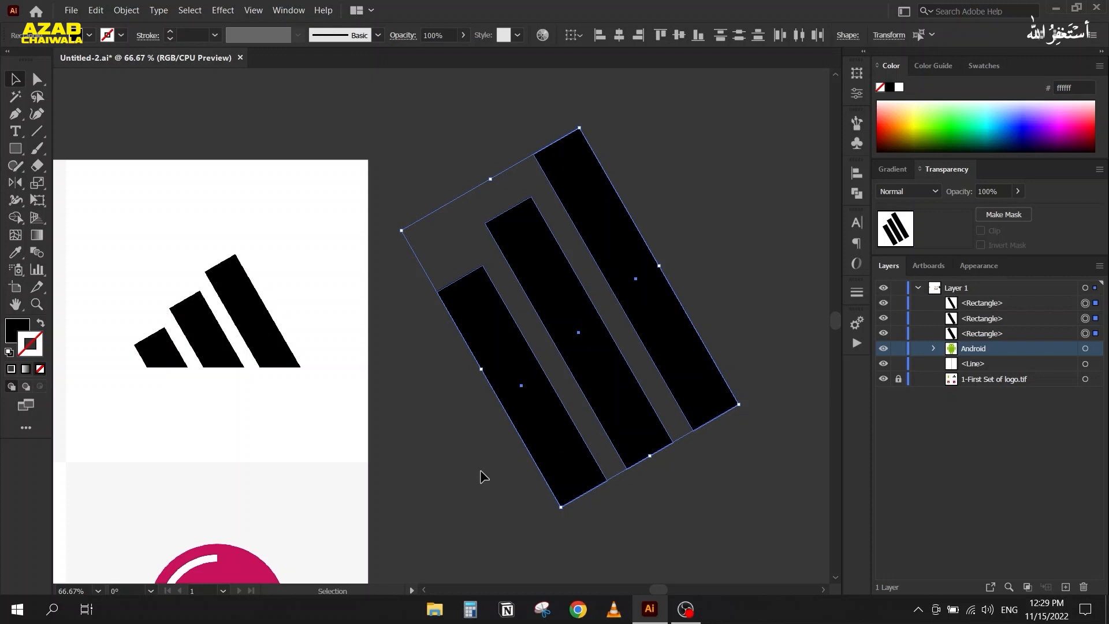
{"action": "key", "text": "ctrl+z"}
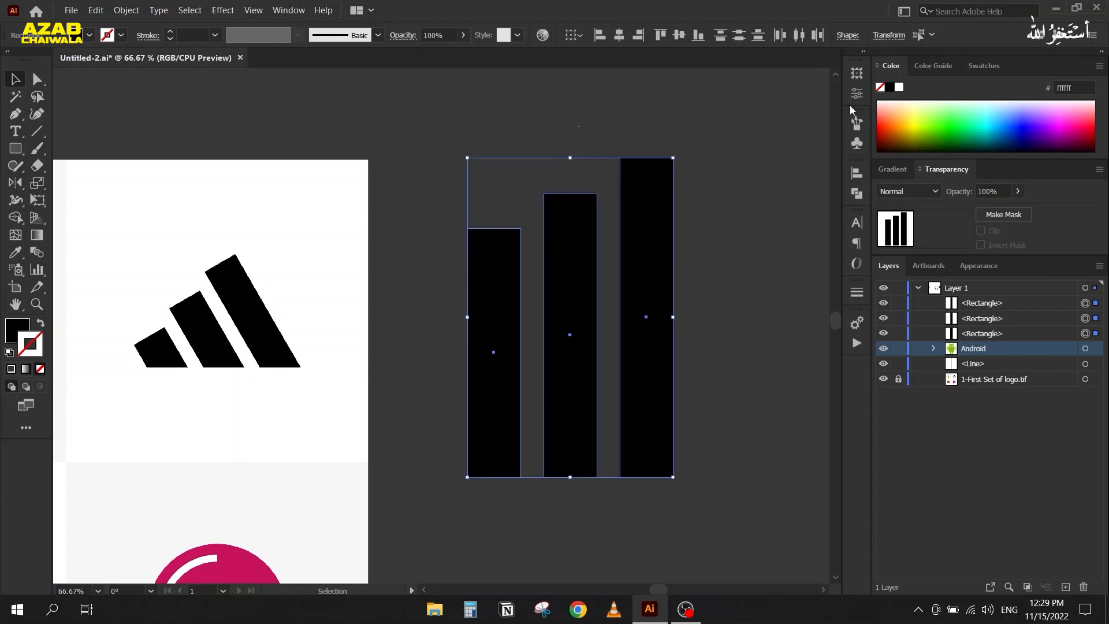
{"action": "left_click", "coordinate": [857, 74]}
{"action": "left_click", "coordinate": [725, 130]}
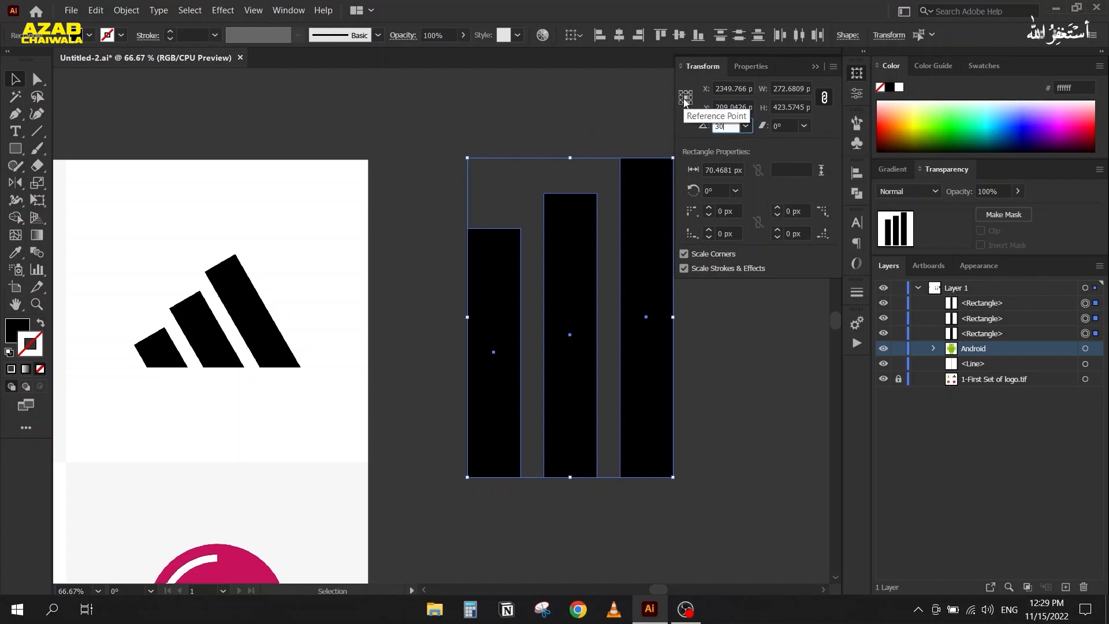
{"action": "key", "text": "Return"}
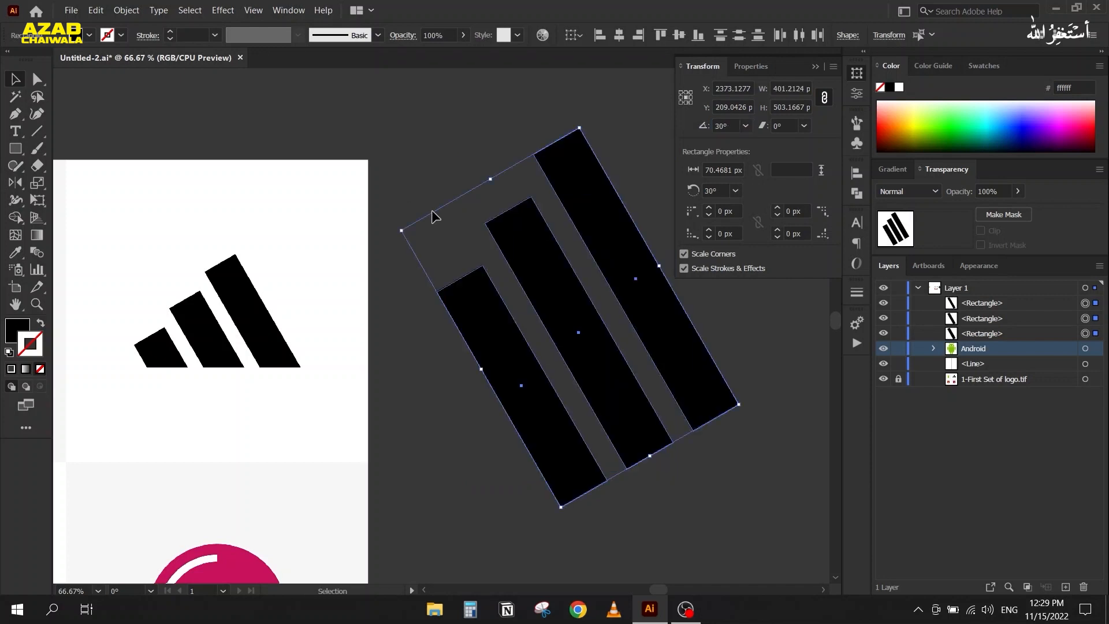
{"action": "left_click", "coordinate": [816, 68]}
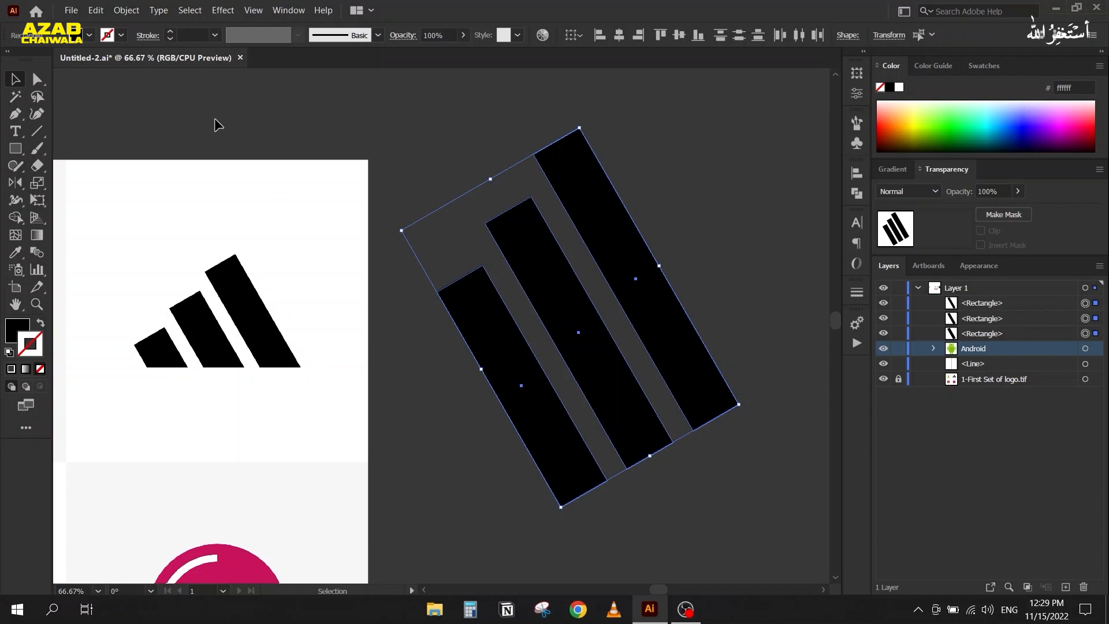
Draw a horizontal line across all three slanted bars and shift it straight up by about 17 px.
{"action": "left_click", "coordinate": [37, 132]}
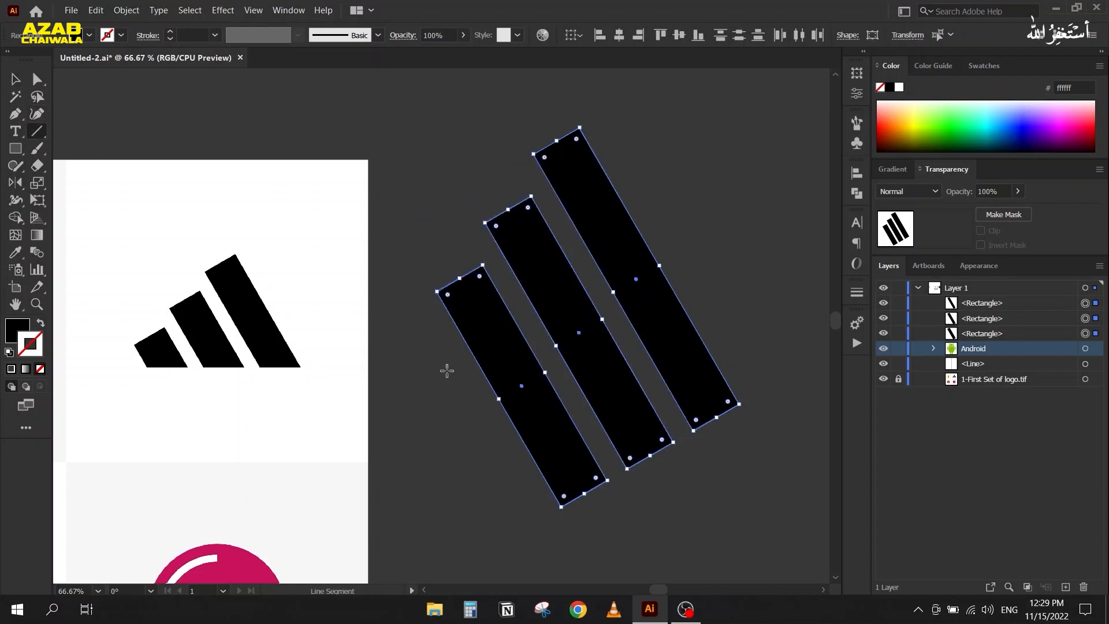
{"action": "left_click_drag", "start_coordinate": [411, 339], "coordinate": [751, 339]}
{"action": "left_click", "coordinate": [16, 79]}
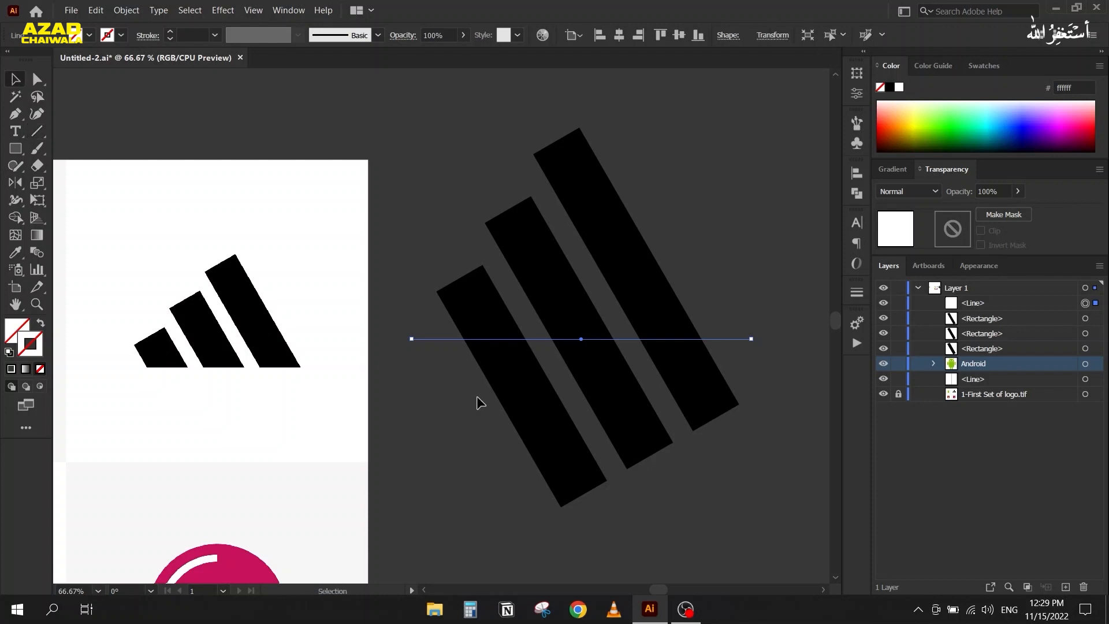
{"action": "left_click_drag", "start_coordinate": [443, 341], "coordinate": [442, 327]}
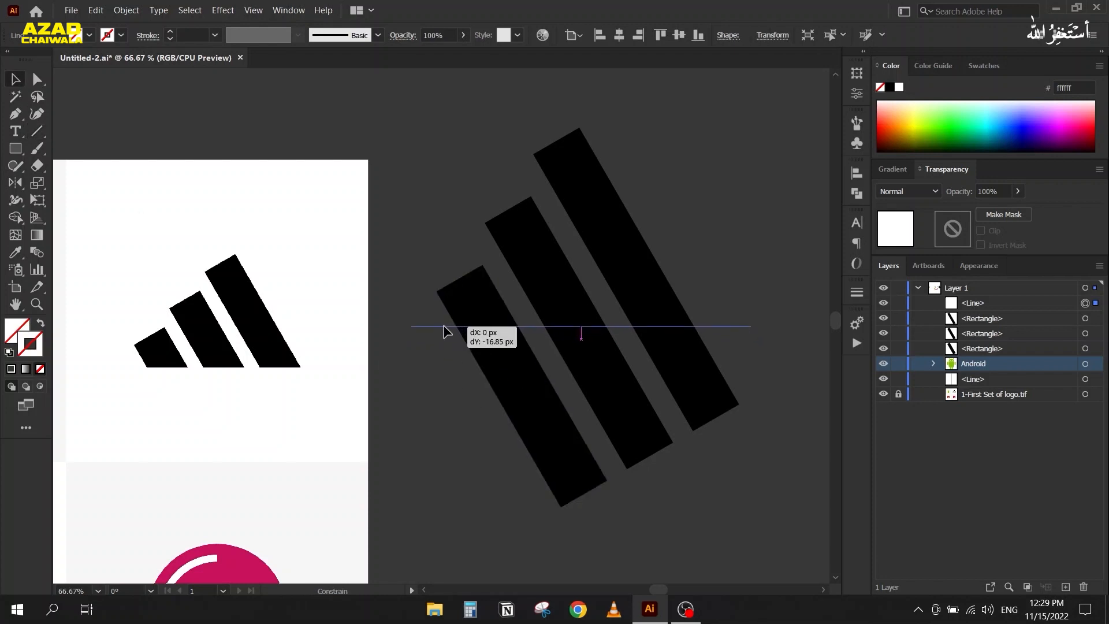
Divide the three bars along the horizontal line with Pathfinder and ungroup the resulting pieces.
{"action": "left_click_drag", "start_coordinate": [412, 107], "coordinate": [686, 452]}
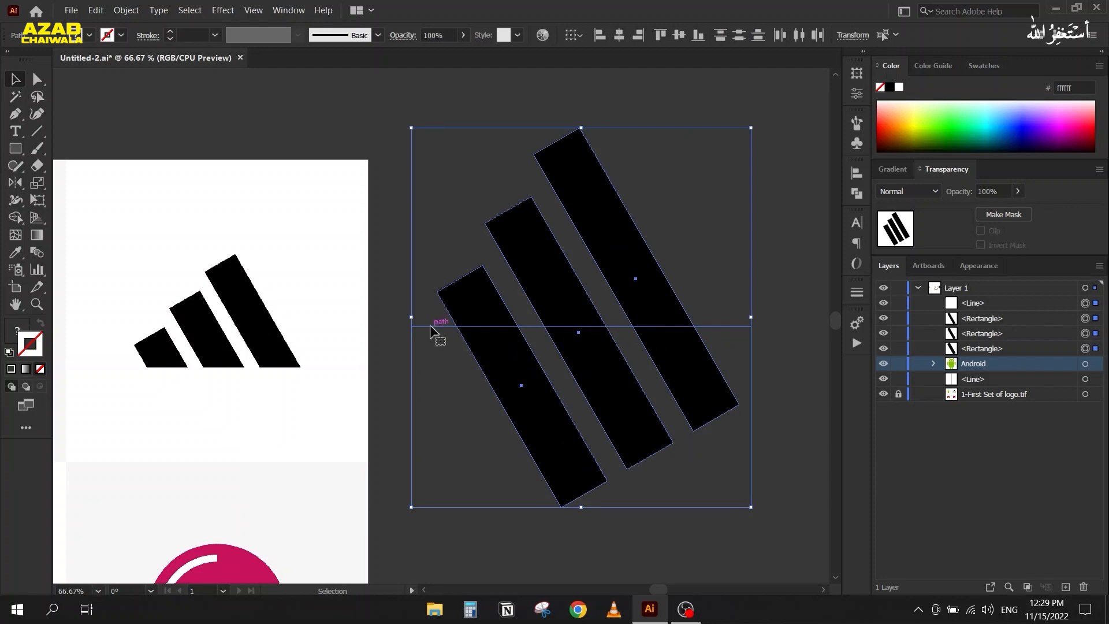
{"action": "left_click", "coordinate": [855, 192]}
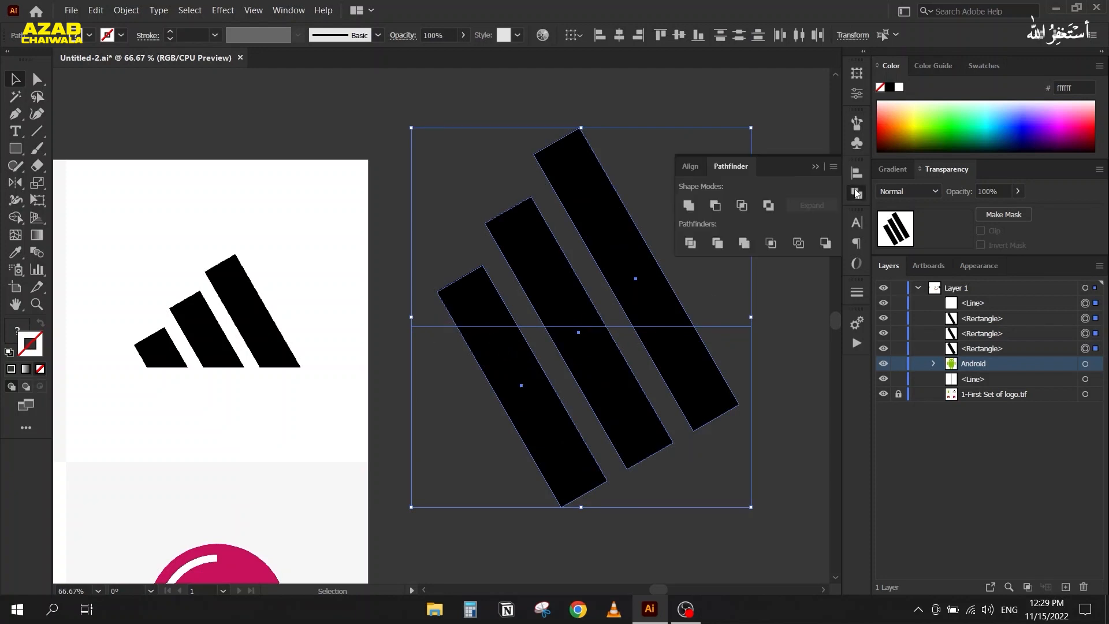
{"action": "left_click", "coordinate": [689, 244]}
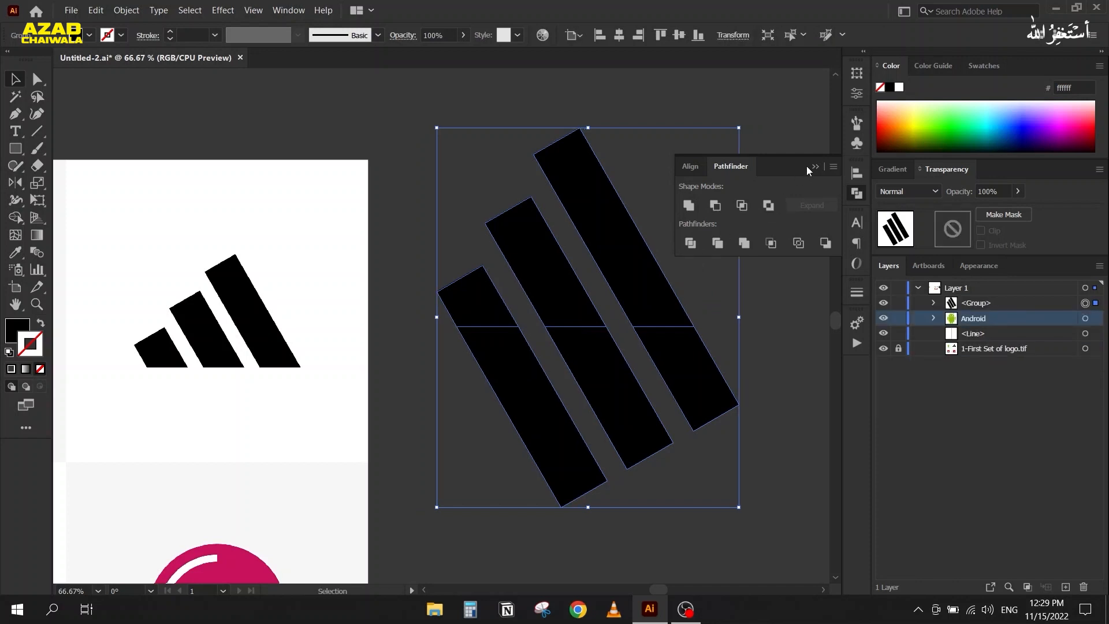
{"action": "left_click", "coordinate": [809, 165]}
{"action": "right_click", "coordinate": [678, 296]}
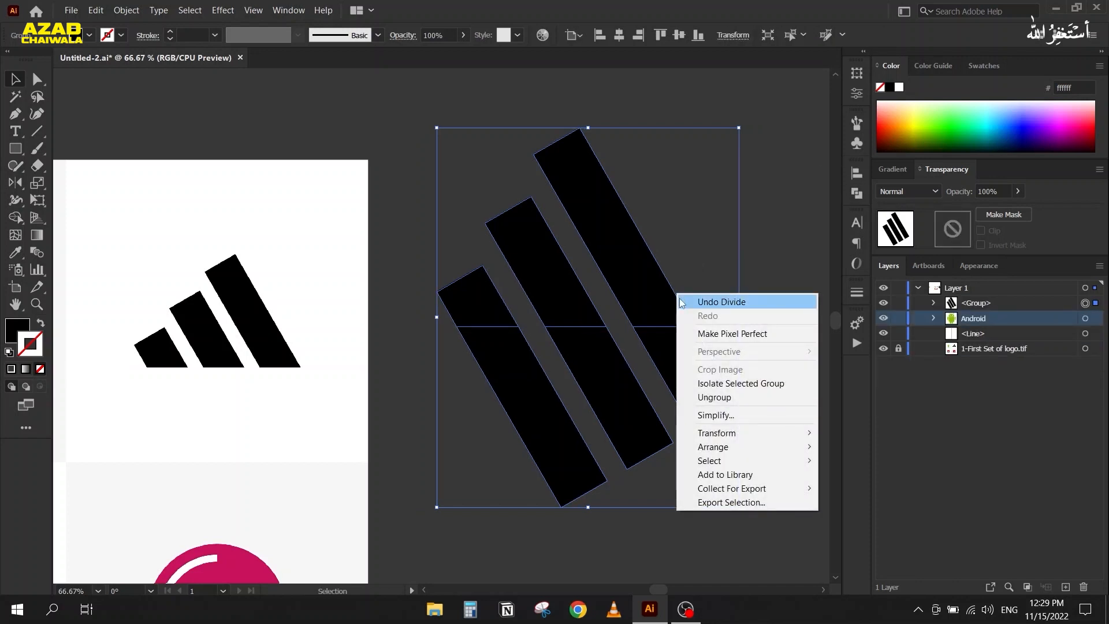
{"action": "left_click", "coordinate": [737, 398]}
Delete the pieces of the three bars below the horizontal cut.
{"action": "left_click", "coordinate": [777, 382]}
{"action": "left_click_drag", "start_coordinate": [777, 382], "coordinate": [475, 503]}
{"action": "left_click_drag", "start_coordinate": [512, 392], "coordinate": [518, 458]}
{"action": "key", "text": "Delete"}
Group the three remaining bar pieces and rename the group as Adidas.
{"action": "left_click_drag", "start_coordinate": [417, 133], "coordinate": [680, 406]}
{"action": "key", "text": "ctrl+g"}
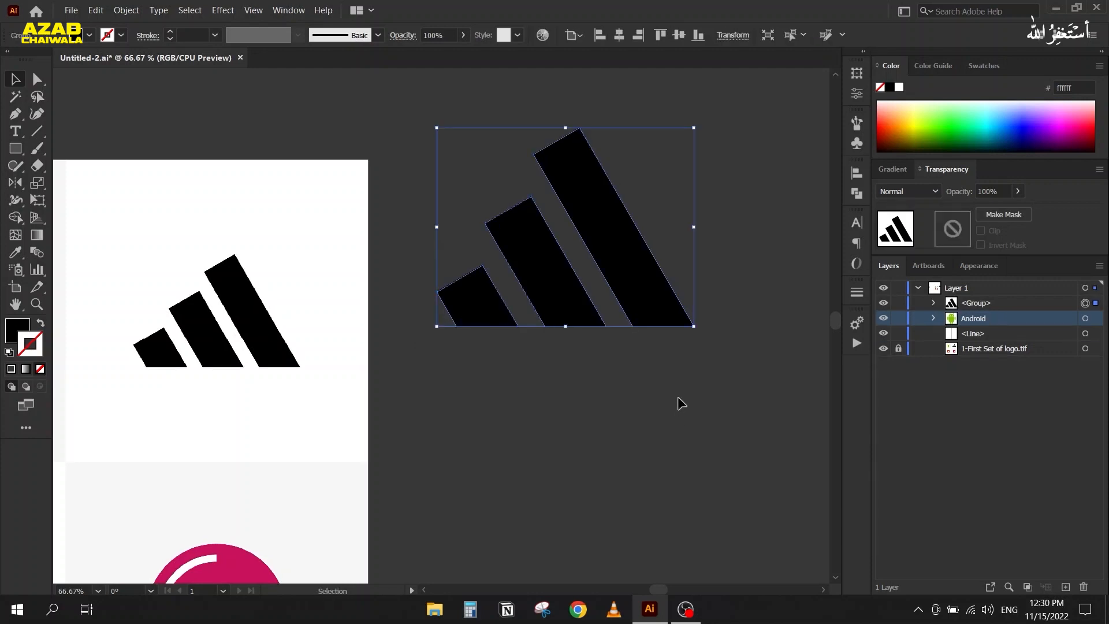
{"action": "double_click", "coordinate": [967, 303]}
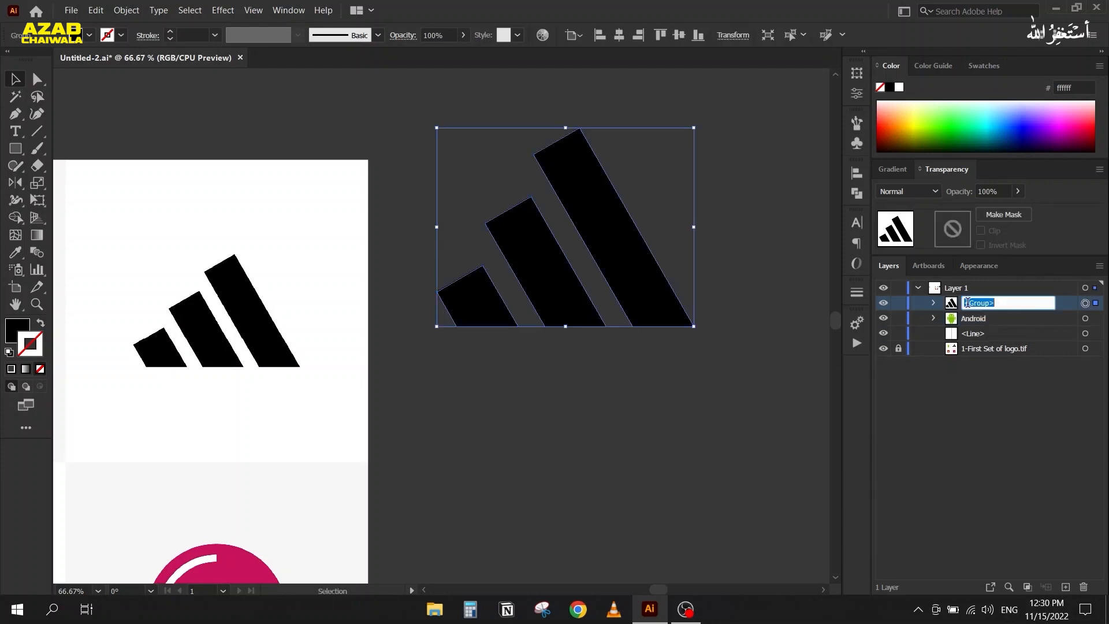
{"action": "key", "text": "BackSpace"}
{"action": "type", "text": "Adidas"}
{"action": "key", "text": "Return"}
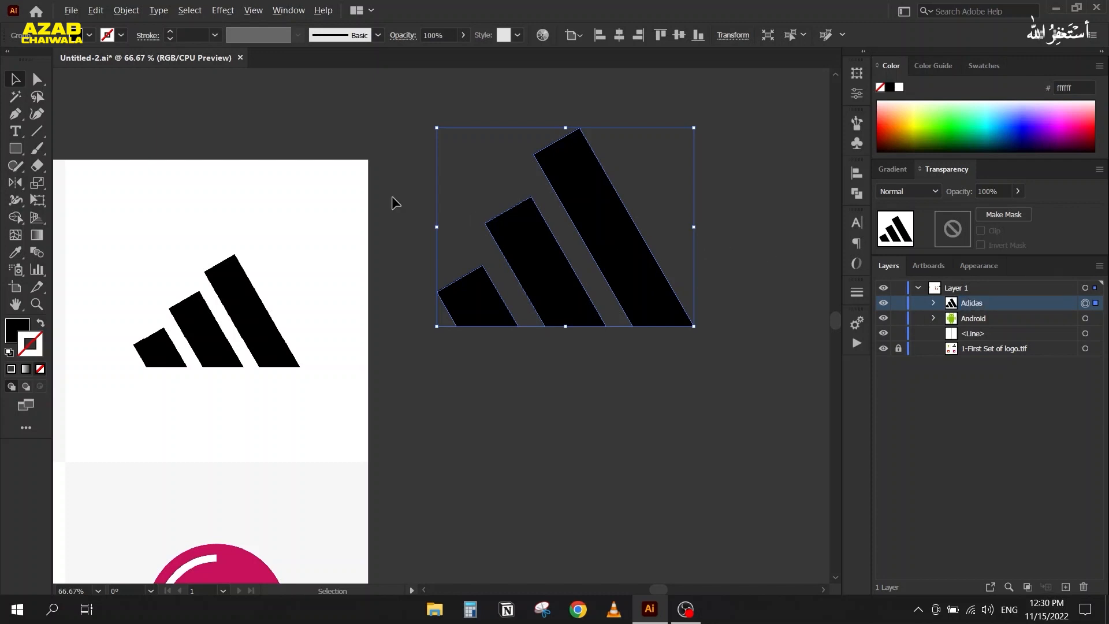
Move the Adidas logo onto the artboard beside the Android logo.
{"action": "scroll", "coordinate": [391, 203], "scroll_direction": "down", "scroll_amount": 4}
{"action": "left_click_drag", "start_coordinate": [424, 295], "coordinate": [575, 323]}
{"action": "left_click_drag", "start_coordinate": [588, 281], "coordinate": [286, 296]}
{"action": "left_click", "coordinate": [301, 398]}
Examine the red Beats logo in the reference sheet and the empty artboard area beside it.
{"action": "scroll", "coordinate": [410, 445], "scroll_direction": "up", "scroll_amount": 3}
{"action": "key", "text": "space"}
{"action": "left_click_drag", "start_coordinate": [313, 432], "coordinate": [331, 418]}
{"action": "scroll", "coordinate": [435, 425], "scroll_direction": "up", "scroll_amount": 1}
{"action": "scroll", "coordinate": [435, 425], "scroll_direction": "down", "scroll_amount": 1}
{"action": "key", "text": "space"}
{"action": "left_click_drag", "start_coordinate": [398, 418], "coordinate": [516, 540]}
{"action": "scroll", "coordinate": [465, 271], "scroll_direction": "up", "scroll_amount": 1}
{"action": "key", "text": "space"}
{"action": "left_click_drag", "start_coordinate": [374, 288], "coordinate": [470, 376]}
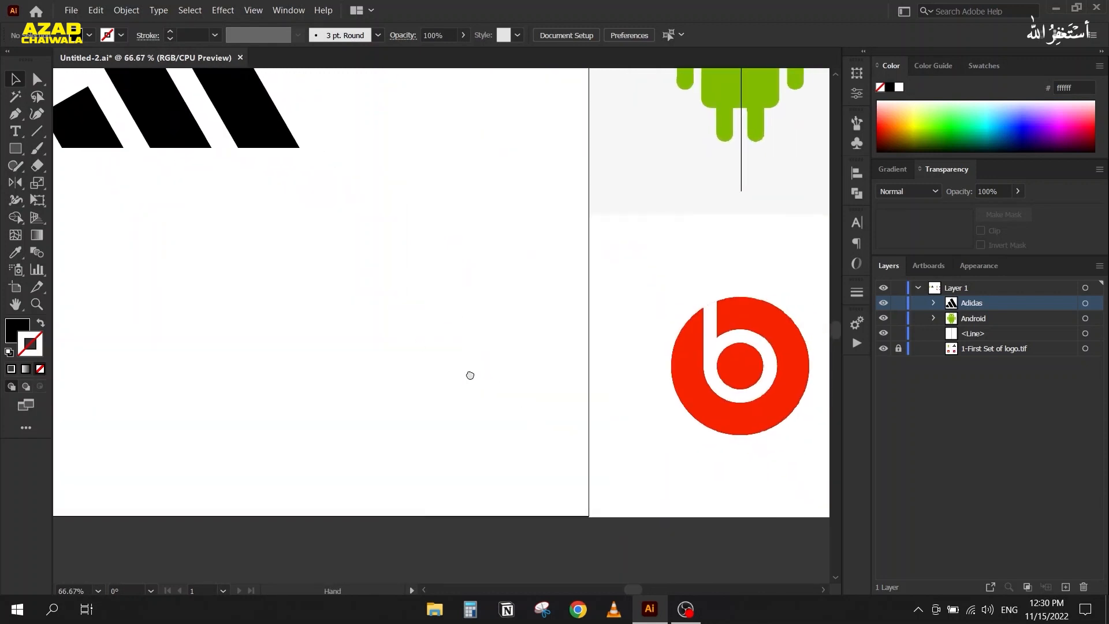
{"action": "scroll", "coordinate": [283, 223], "scroll_direction": "down", "scroll_amount": 2}
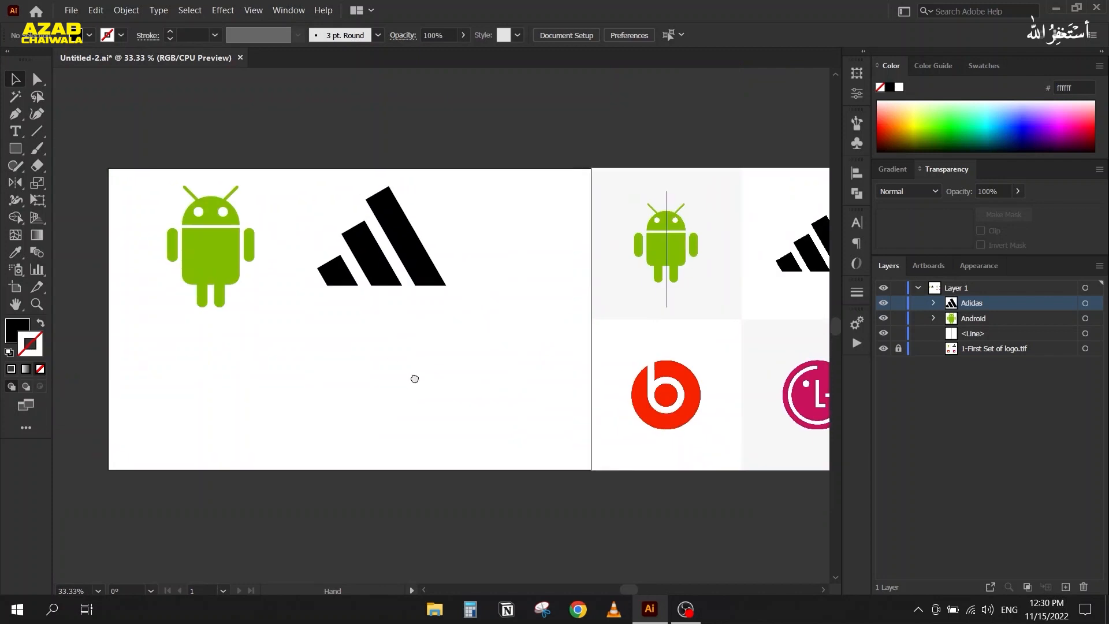
{"action": "left_click_drag", "start_coordinate": [359, 250], "coordinate": [195, 403]}
{"action": "scroll", "coordinate": [555, 374], "scroll_direction": "up", "scroll_amount": 2}
{"action": "key", "text": "space"}
{"action": "left_click_drag", "start_coordinate": [541, 352], "coordinate": [543, 351]}
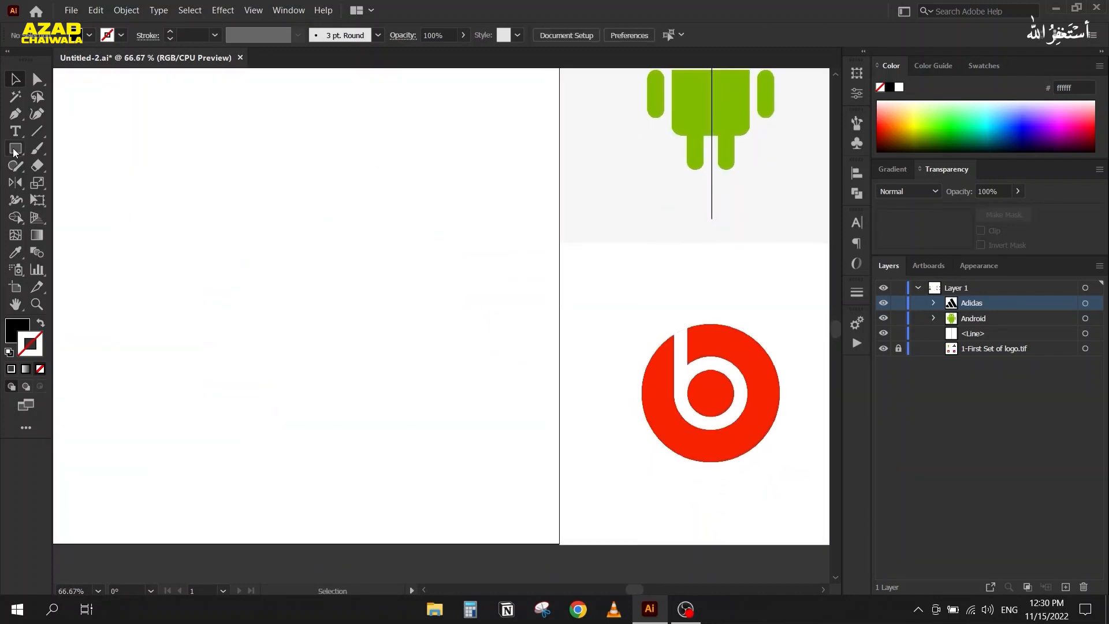
Draw a circle in the empty artboard area beside the reference Beats logo and fill it with red sampled from that logo.
{"action": "left_click", "coordinate": [16, 149]}
{"action": "left_click", "coordinate": [72, 183]}
{"action": "left_click_drag", "start_coordinate": [240, 227], "coordinate": [441, 454]}
{"action": "key", "text": "i"}
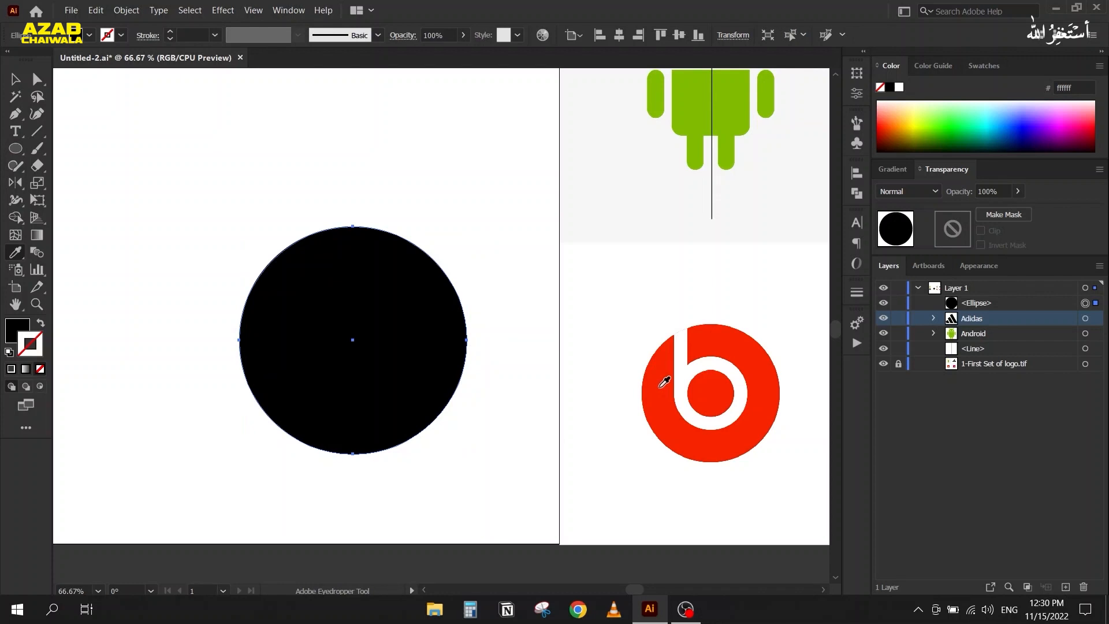
{"action": "left_click", "coordinate": [664, 383]}
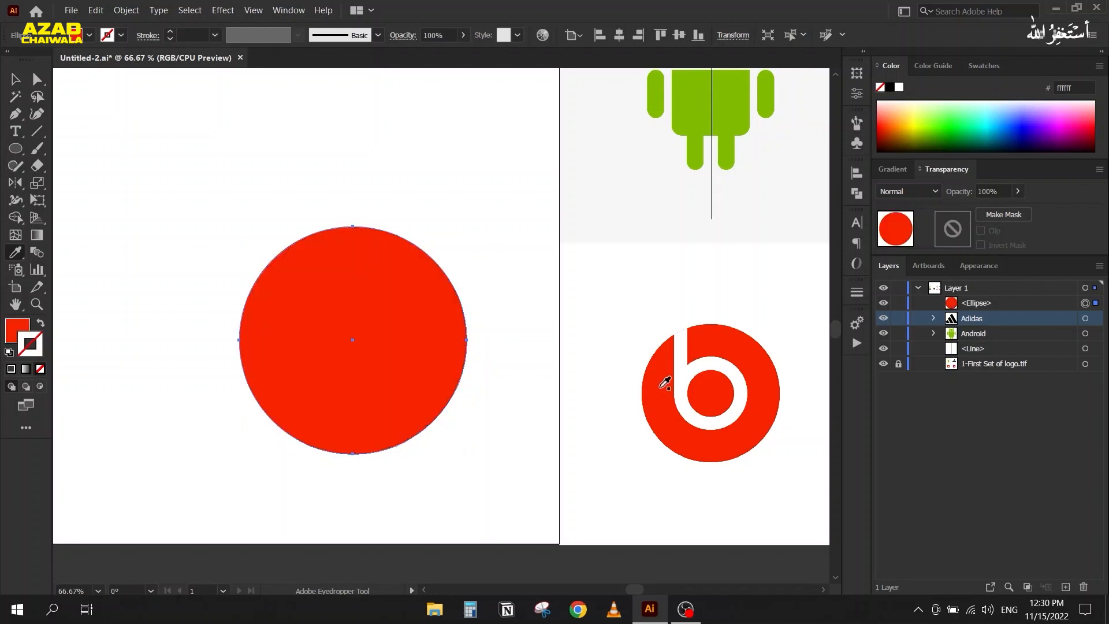
{"action": "left_click", "coordinate": [15, 78]}
{"action": "left_click", "coordinate": [265, 168]}
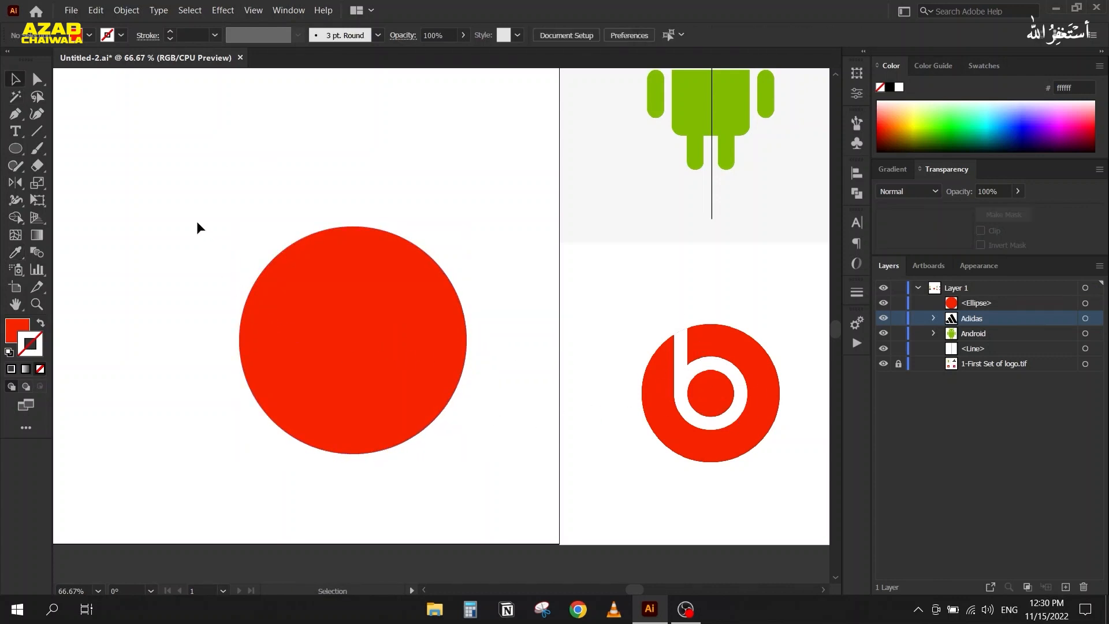
{"action": "left_click", "coordinate": [333, 288]}
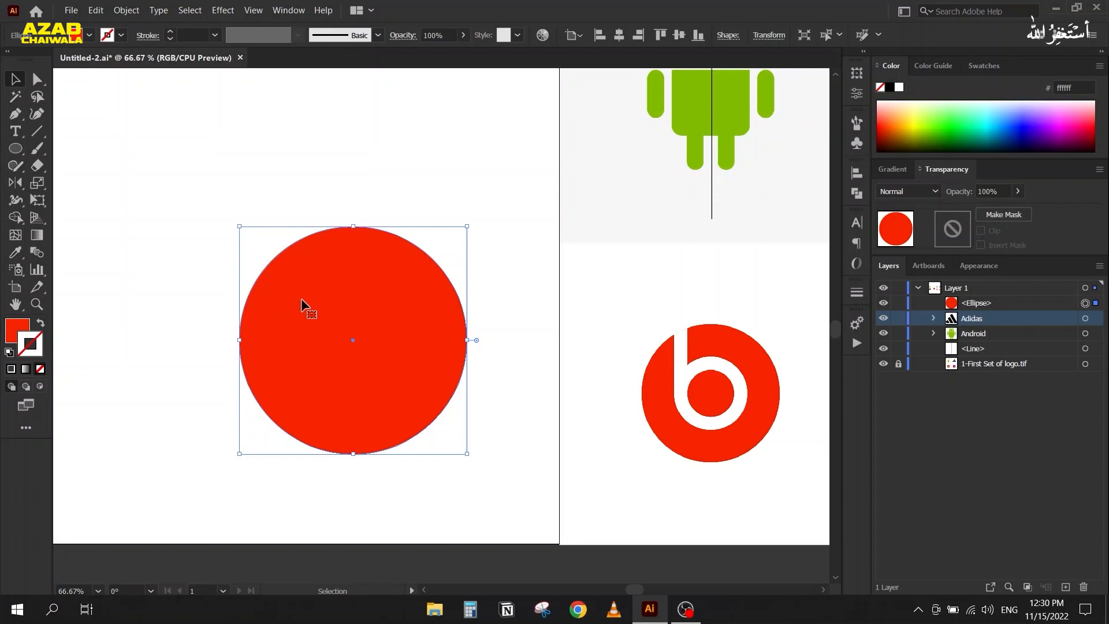
{"action": "key", "text": "a"}
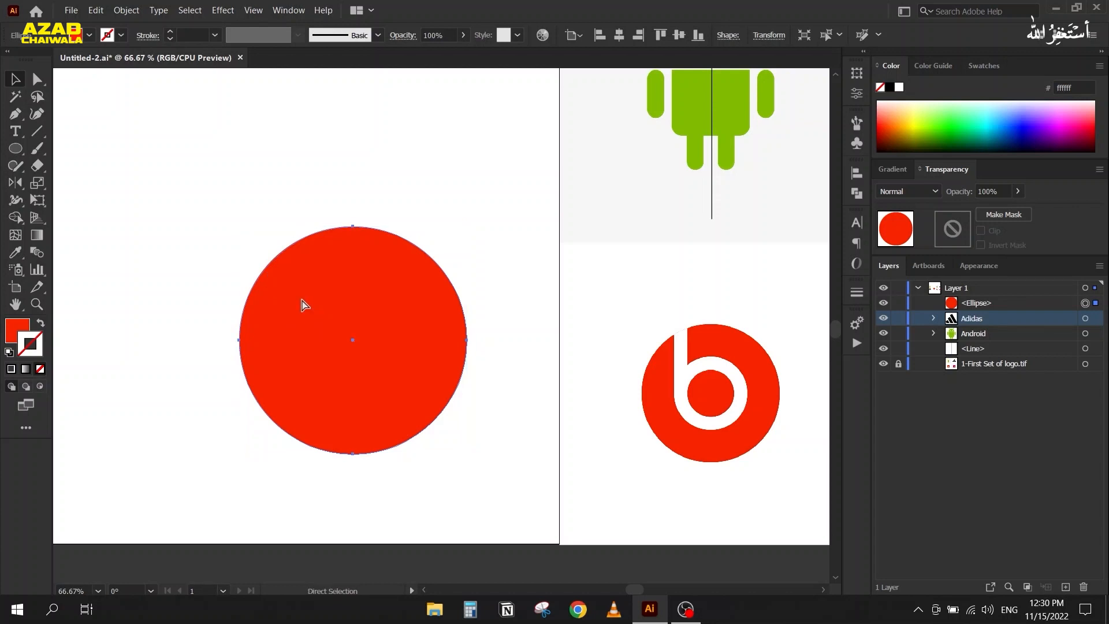
{"action": "key", "text": "v"}
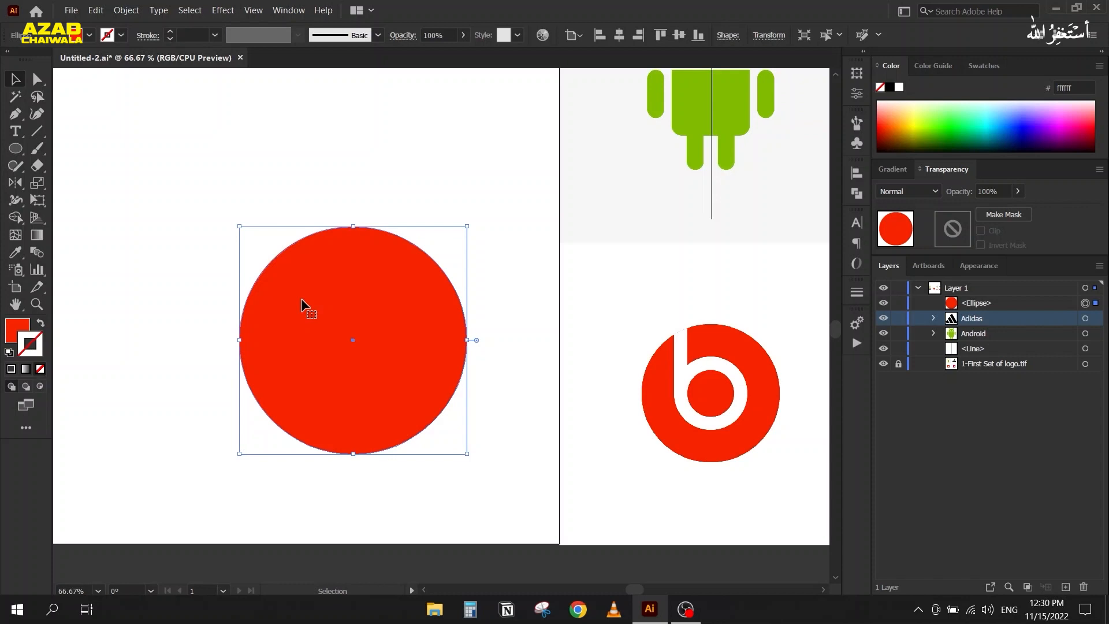
{"action": "key", "text": "a"}
{"action": "key", "text": "ctrl+c"}
{"action": "key", "text": "v"}
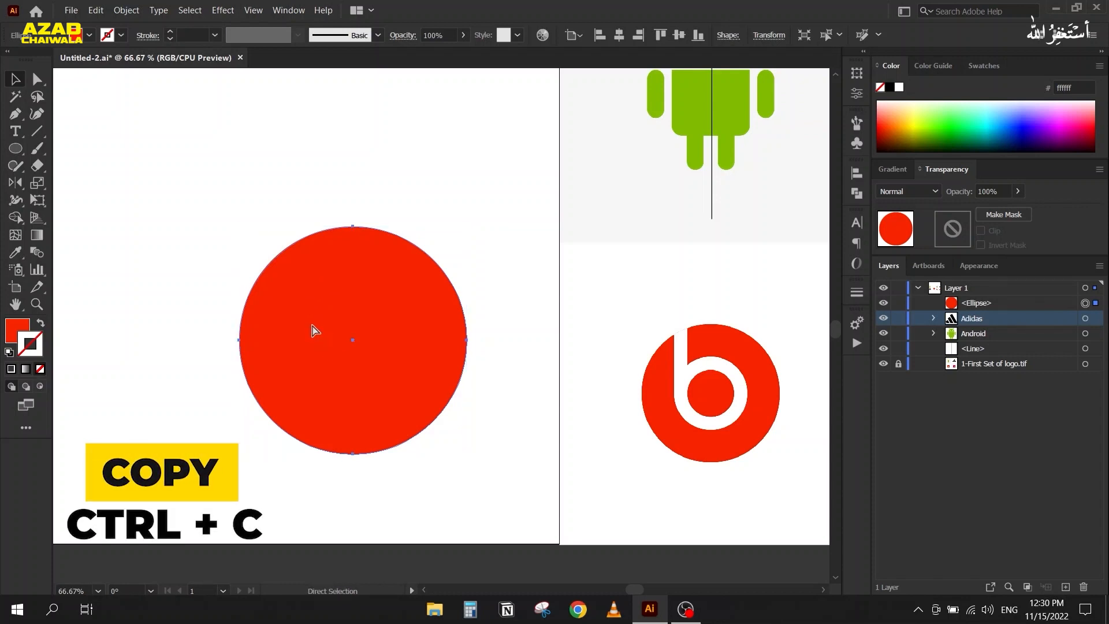
{"action": "key", "text": "ctrl+v"}
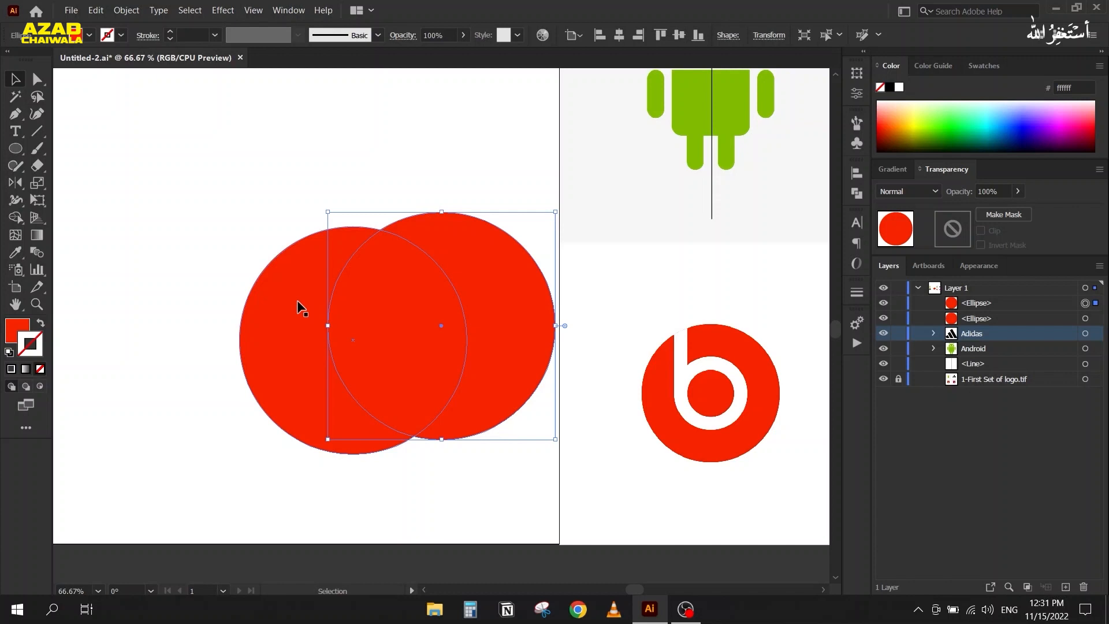
{"action": "key", "text": "Delete"}
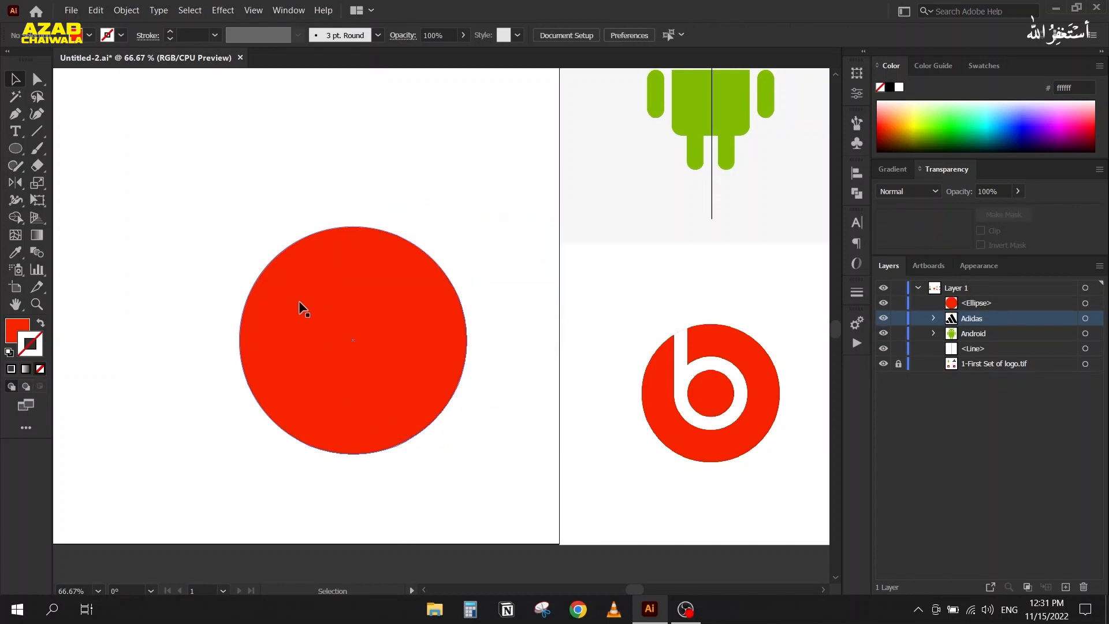
Copy the red circle and paste the duplicate directly in front of it.
{"action": "left_click", "coordinate": [366, 244]}
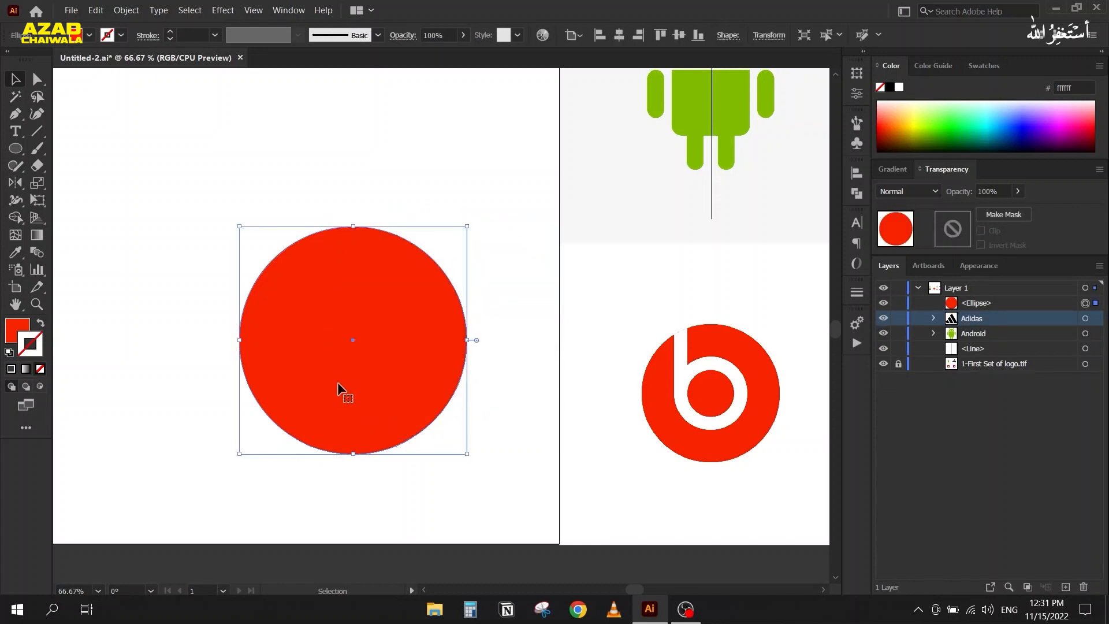
{"action": "key", "text": "ctrl+c"}
{"action": "key", "text": "ctrl+f"}
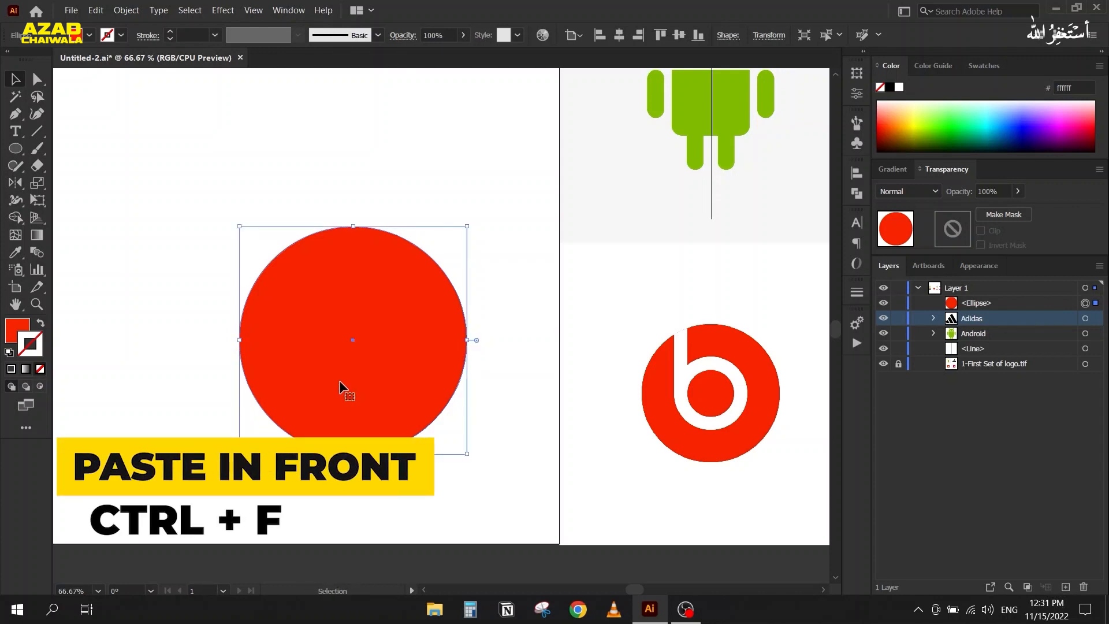
{"action": "key", "text": "ctrl+f"}
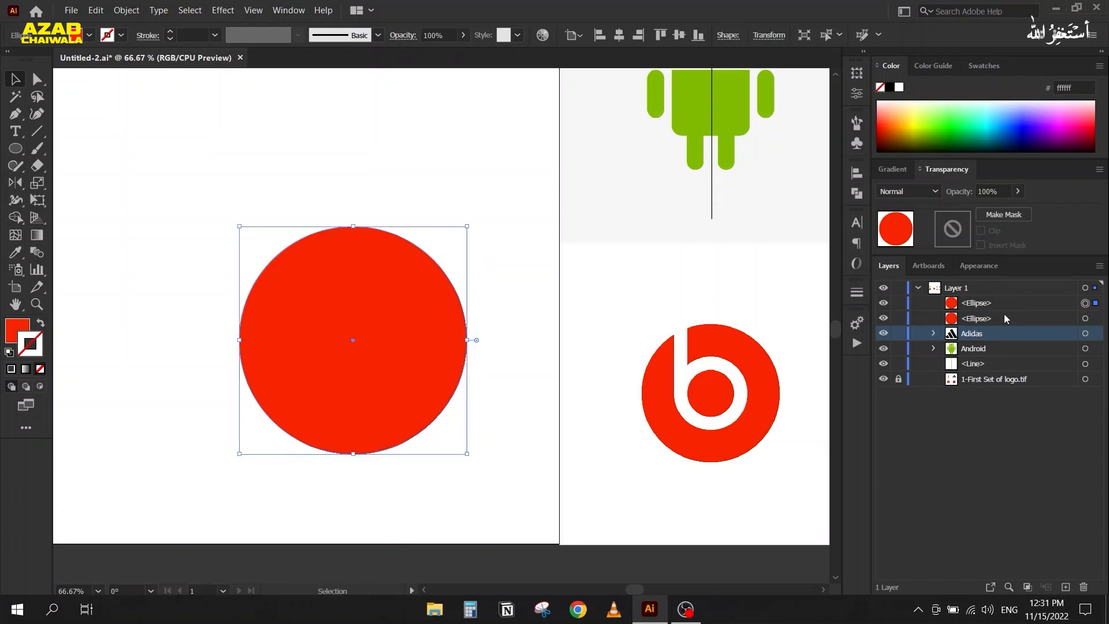
{"action": "left_click_drag", "start_coordinate": [359, 301], "coordinate": [420, 341]}
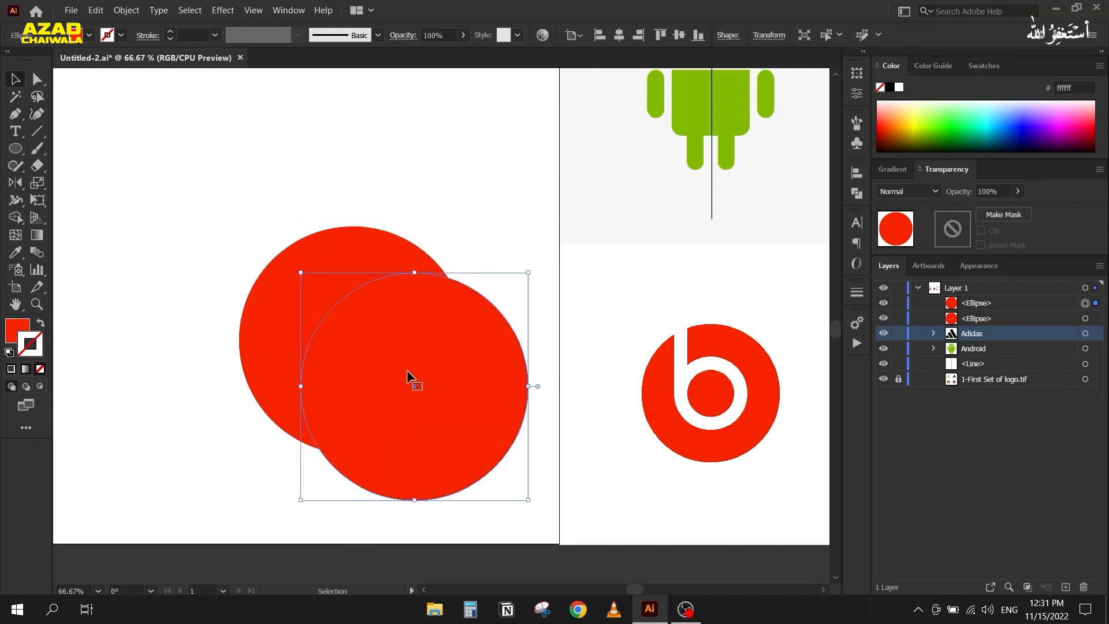
{"action": "key", "text": "ctrl+z"}
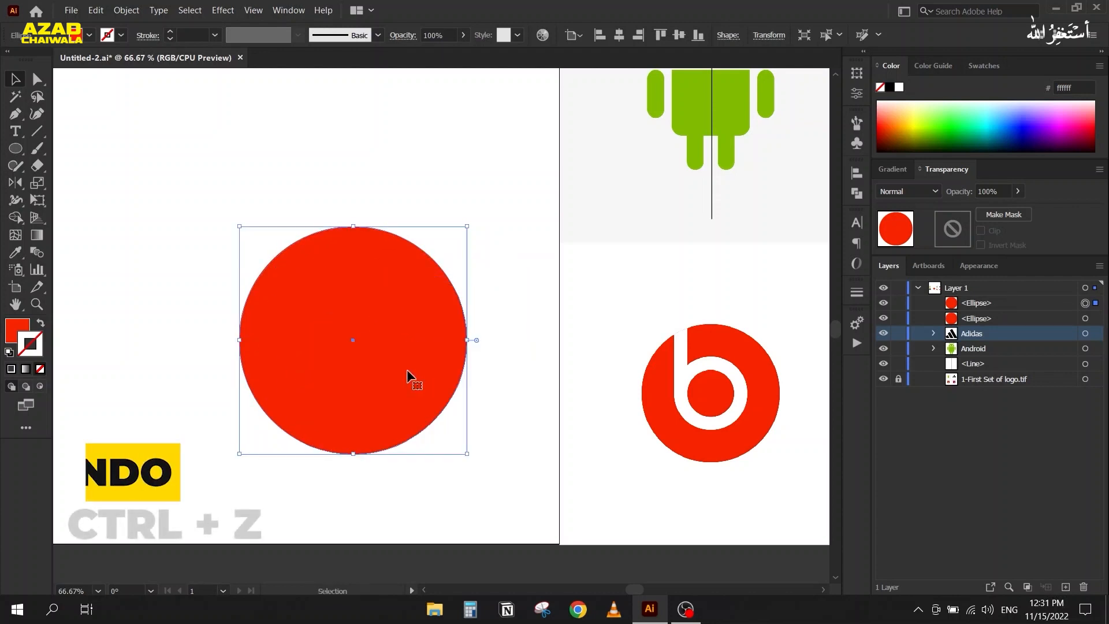
{"action": "left_click", "coordinate": [96, 13]}
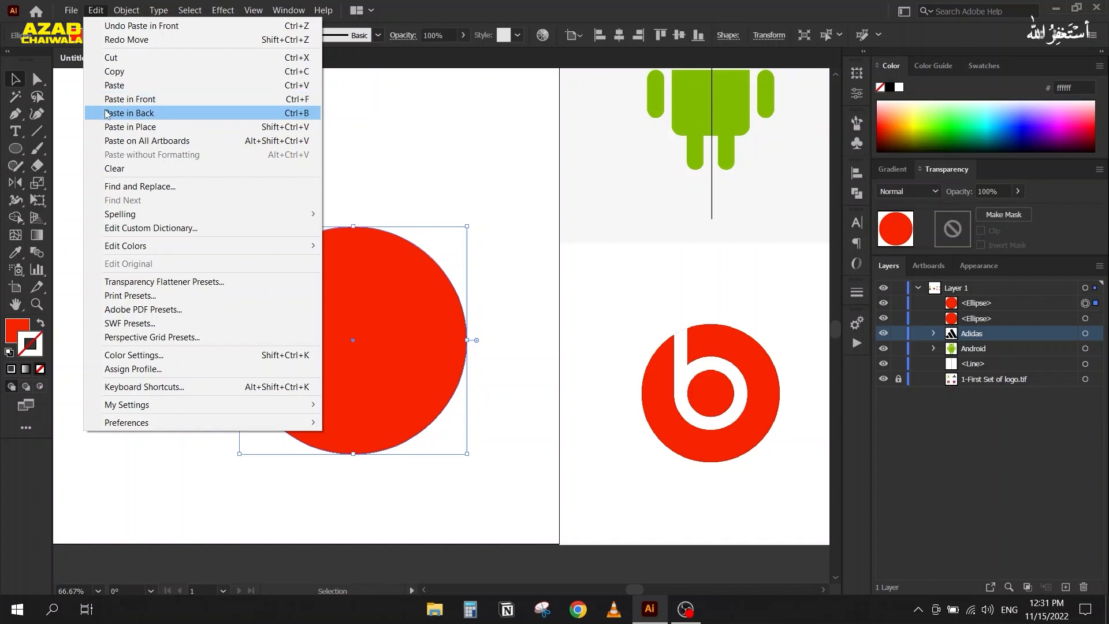
{"action": "left_click", "coordinate": [476, 2]}
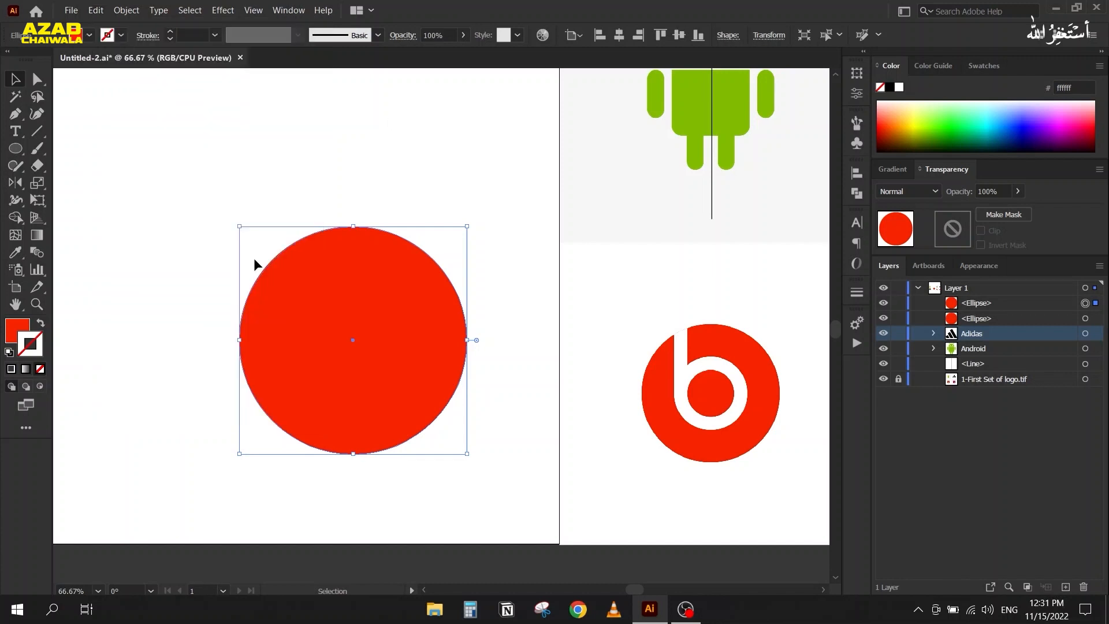
Shrink the front circle about its centre to slightly less than half the width of the large red circle.
{"action": "mouse_move", "coordinate": [197, 310]}
{"action": "left_mouse_down"}
{"action": "mouse_move", "coordinate": [181, 289]}
{"action": "mouse_move", "coordinate": [191, 296]}
{"action": "left_mouse_up"}
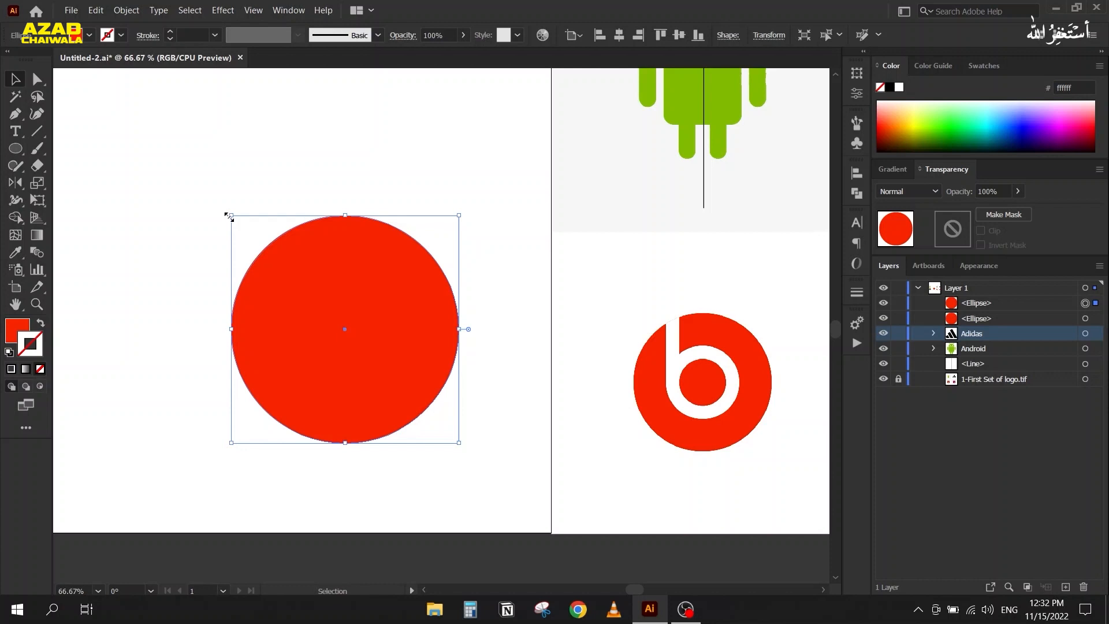
{"action": "left_click_drag", "start_coordinate": [229, 217], "coordinate": [284, 259]}
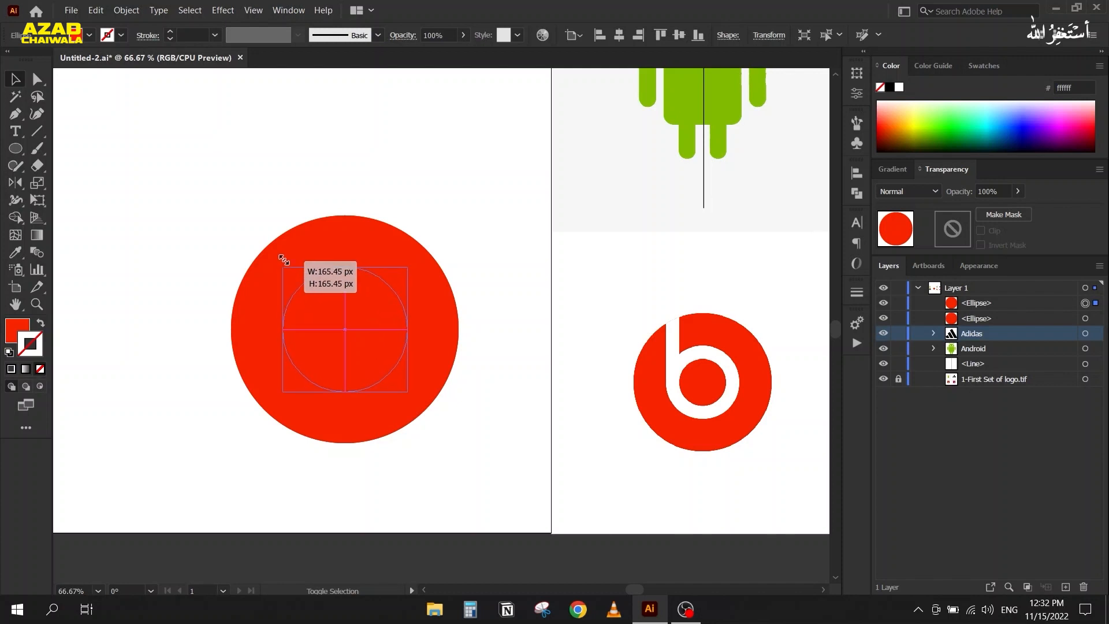
{"action": "left_click_drag", "start_coordinate": [284, 260], "coordinate": [293, 262]}
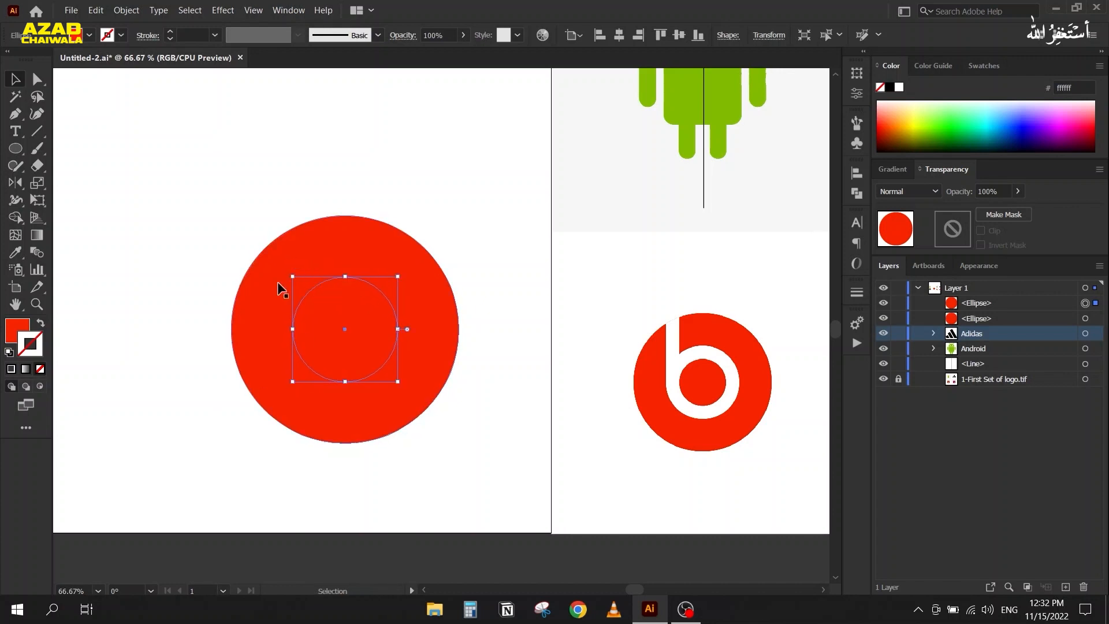
{"action": "left_click", "coordinate": [151, 179]}
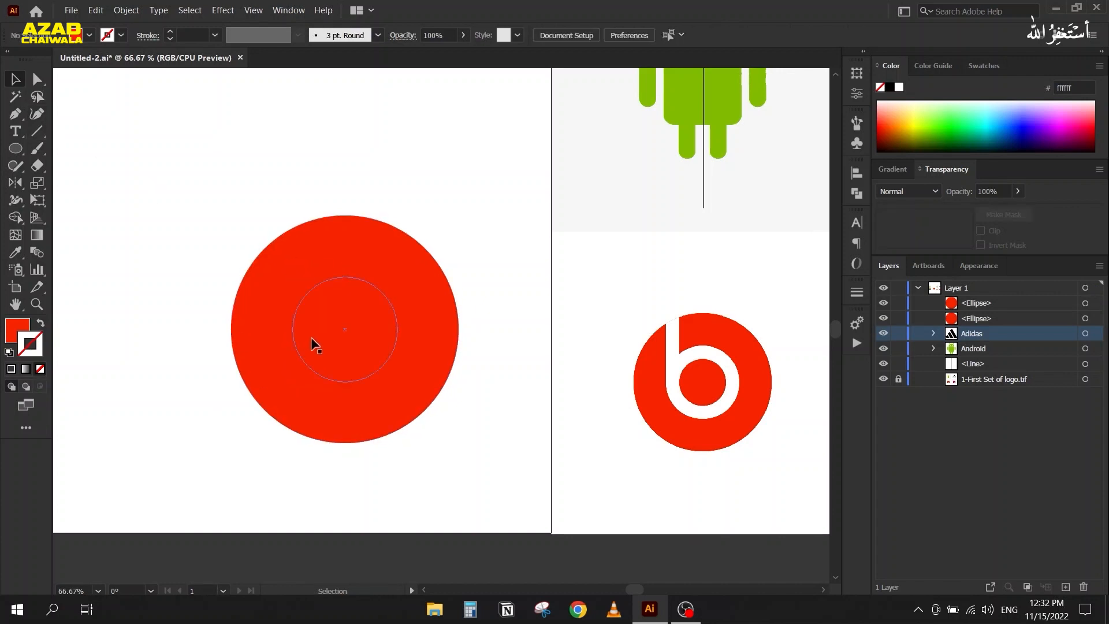
Give the small inner circle no fill and a white stroke.
{"action": "left_click", "coordinate": [333, 312]}
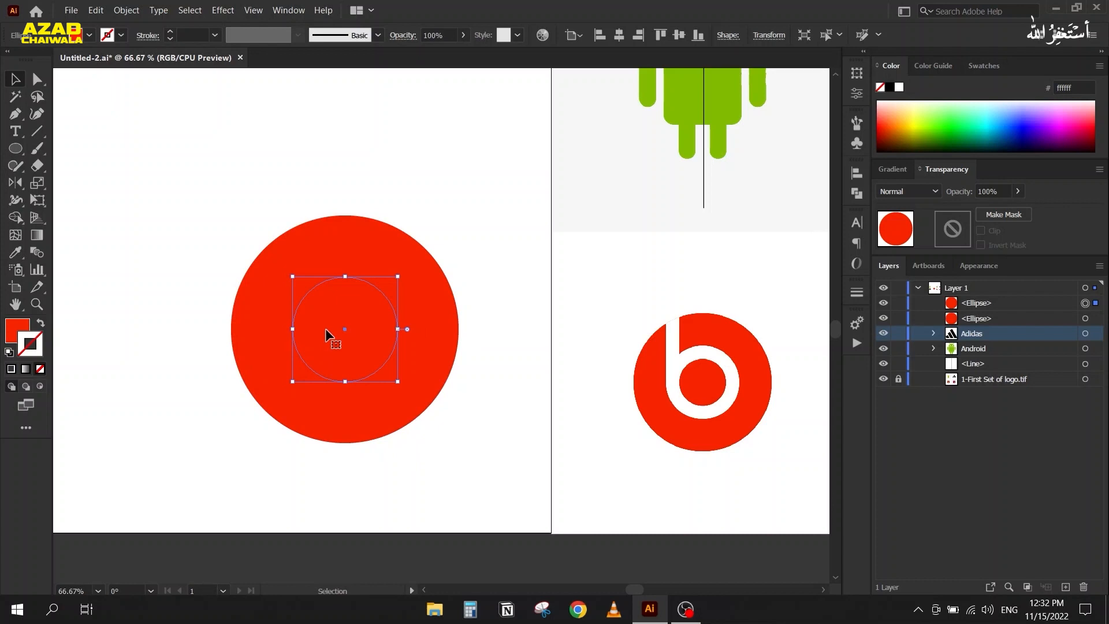
{"action": "left_click", "coordinate": [39, 323]}
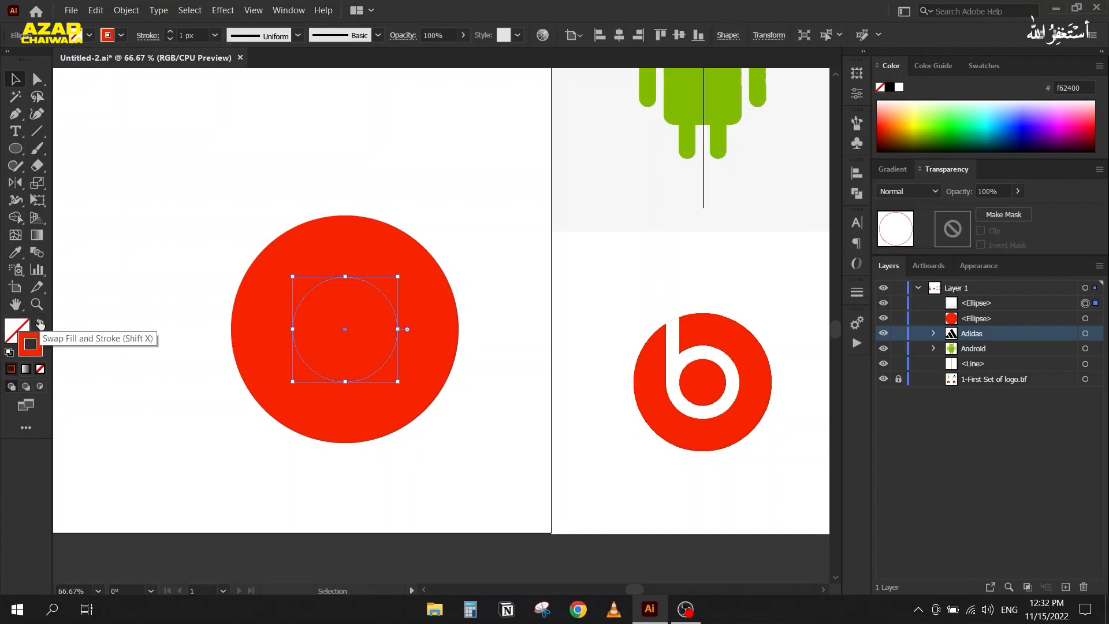
{"action": "left_click", "coordinate": [899, 89]}
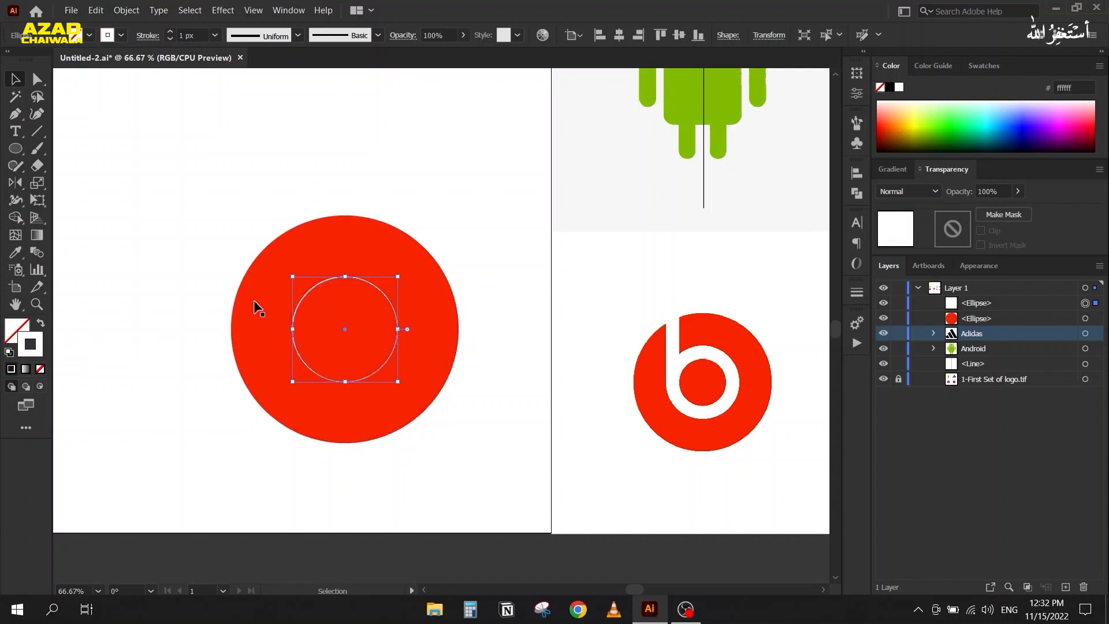
{"action": "left_click_drag", "start_coordinate": [311, 293], "coordinate": [569, 513]}
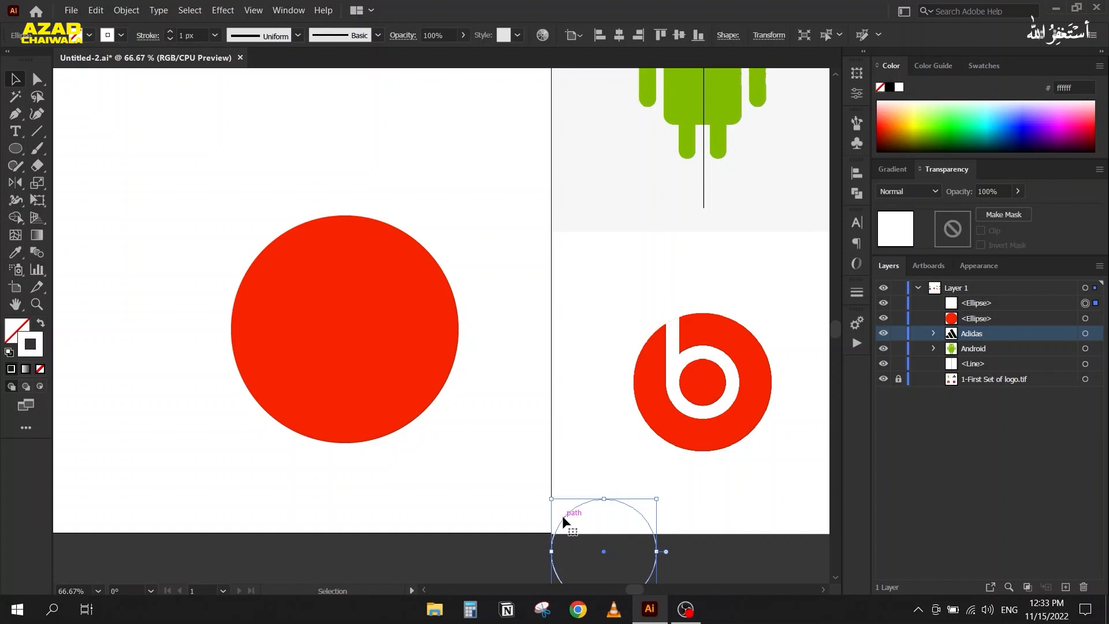
{"action": "key", "text": "ctrl+z"}
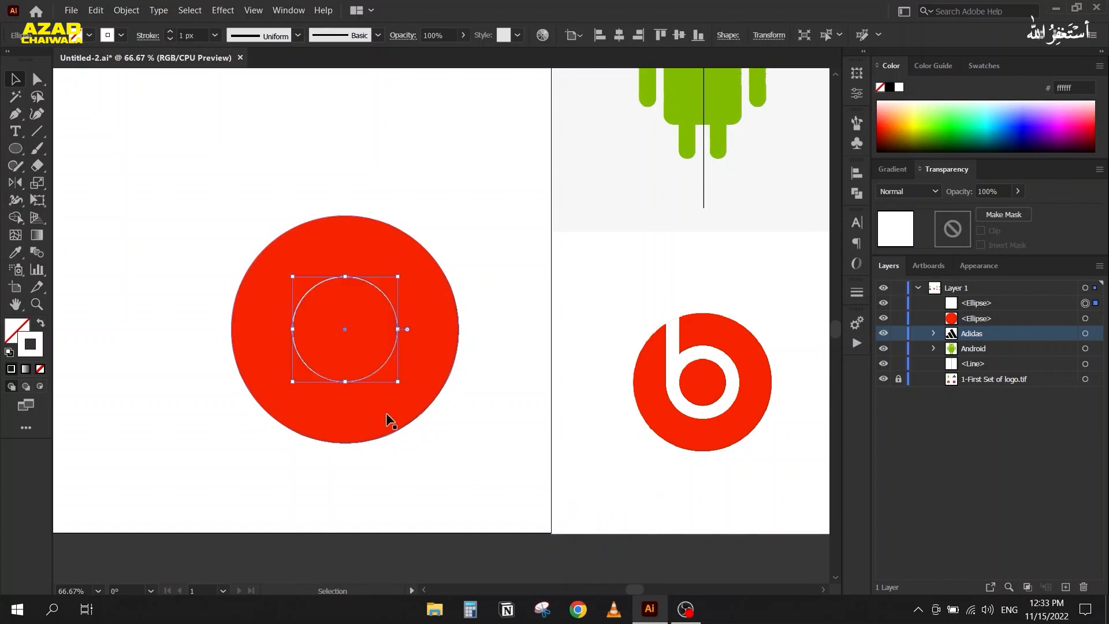
Draw a vertical white line from above the large red circle down to its centre.
{"action": "left_click", "coordinate": [183, 237]}
{"action": "left_click", "coordinate": [40, 136]}
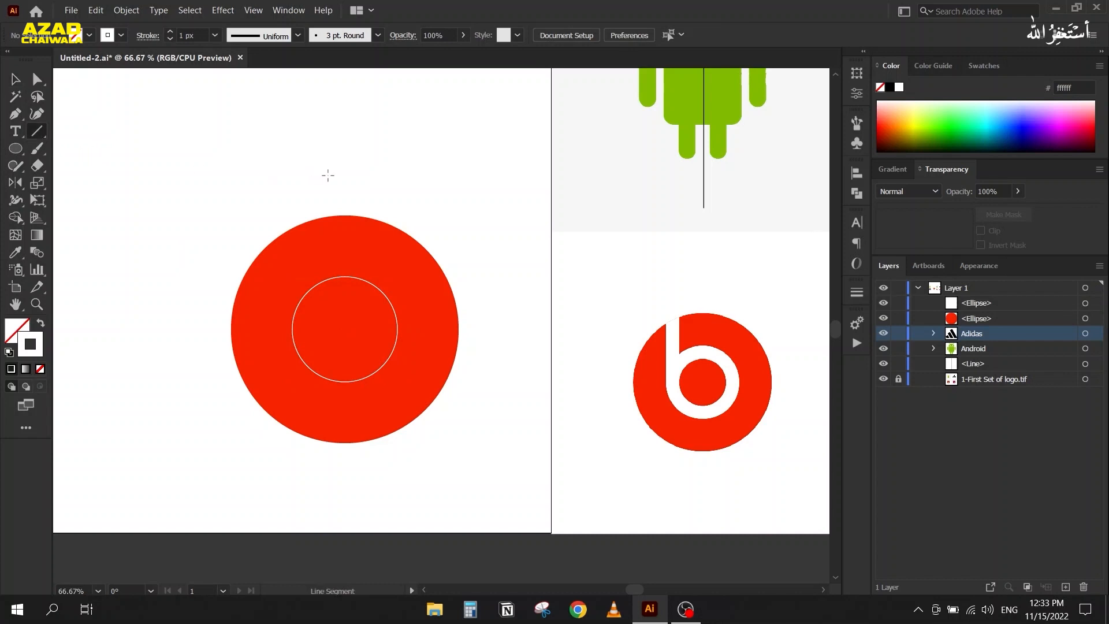
{"action": "left_click_drag", "start_coordinate": [344, 176], "coordinate": [346, 327]}
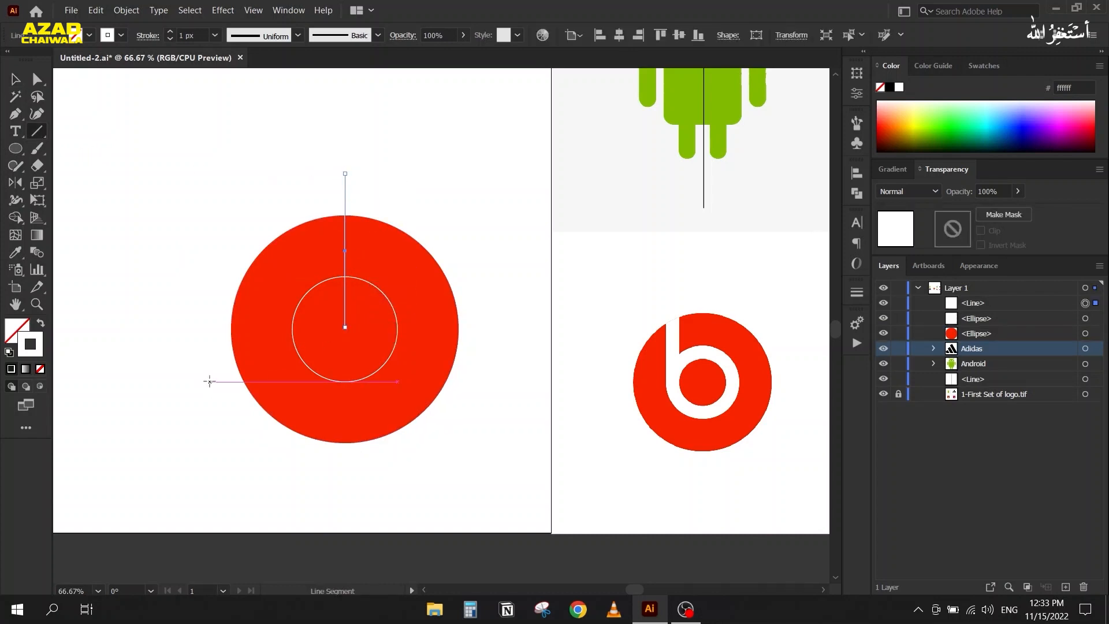
Align the vertical line with the left edge of the small white circle.
{"action": "left_click", "coordinate": [22, 79]}
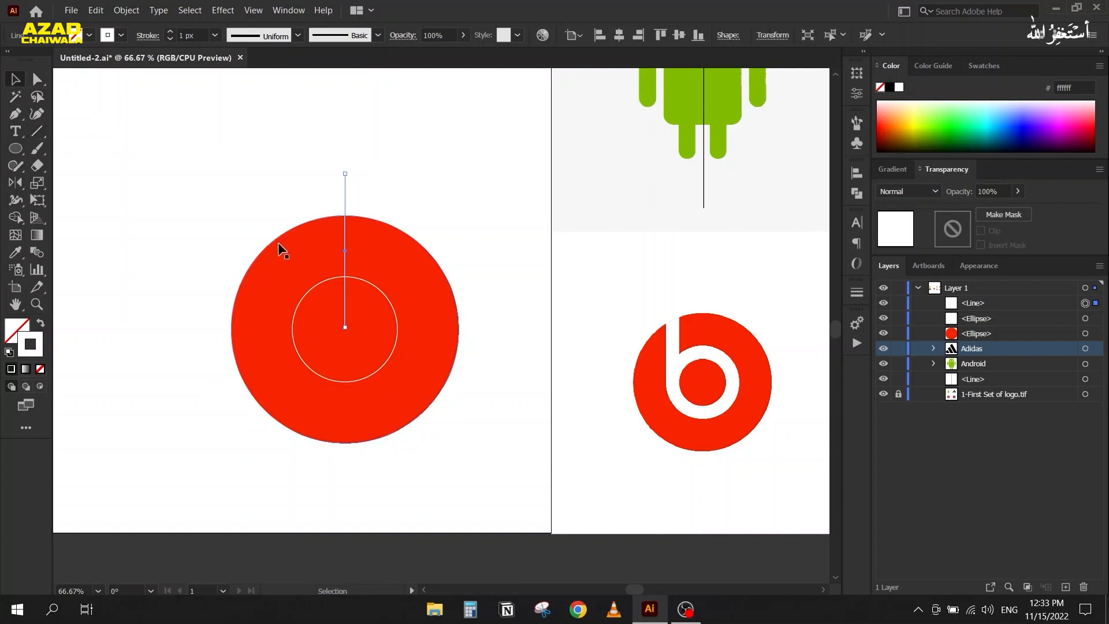
{"action": "left_click", "coordinate": [327, 283], "text": "shift"}
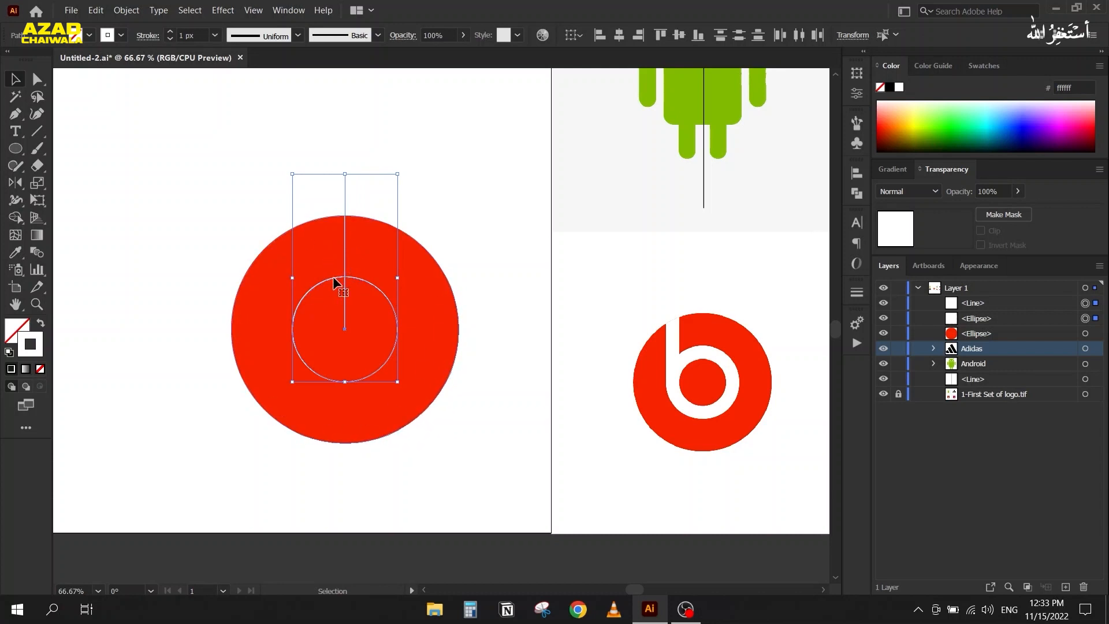
{"action": "left_click", "coordinate": [862, 174]}
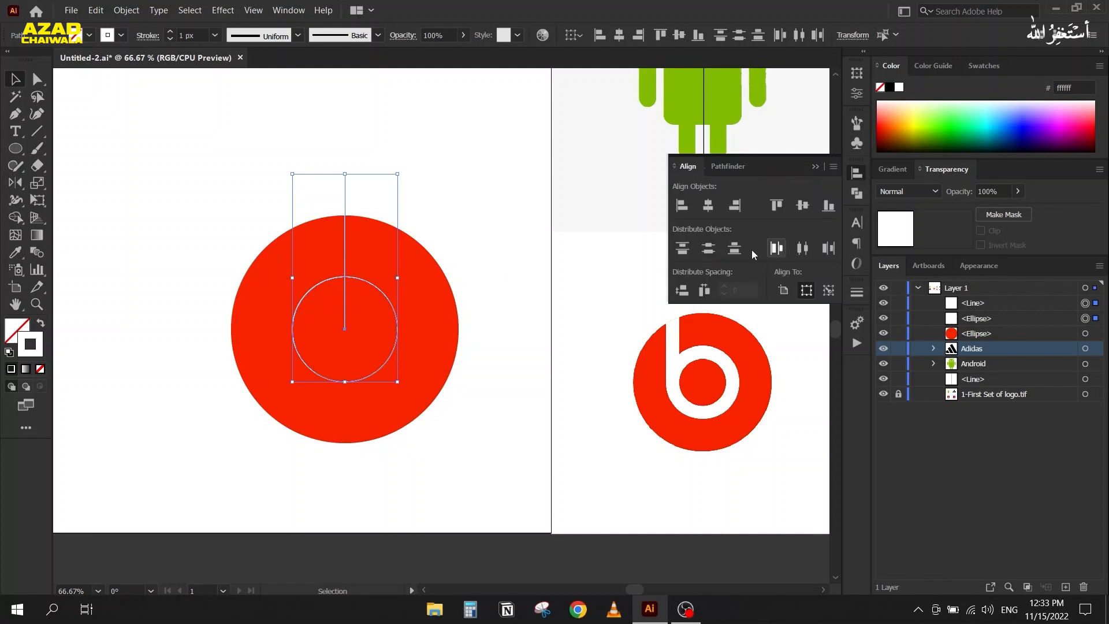
{"action": "left_click", "coordinate": [681, 206]}
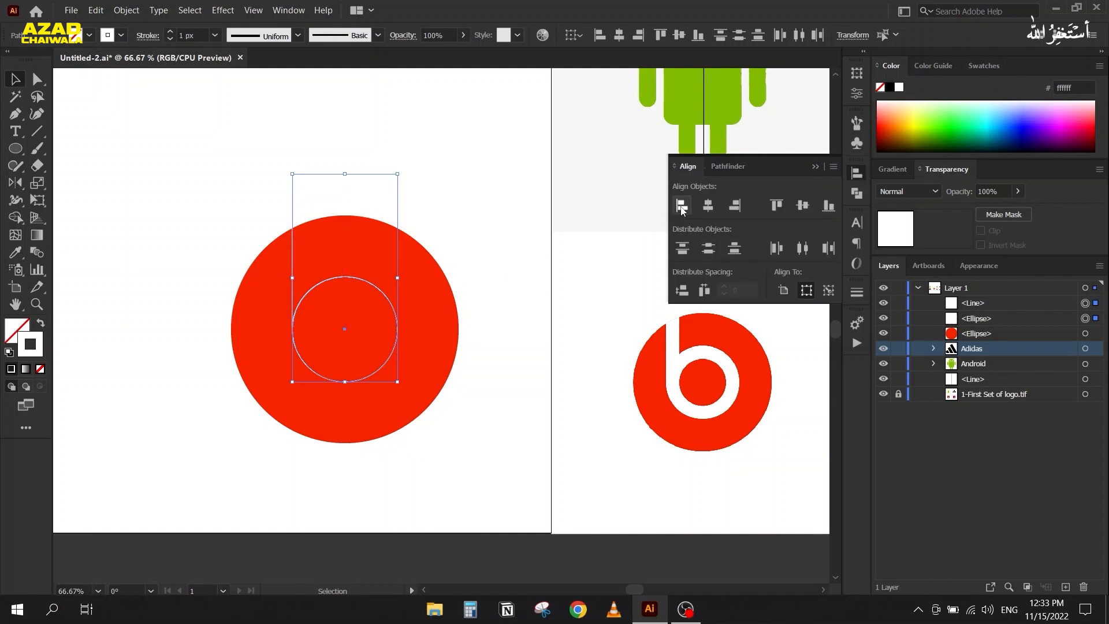
{"action": "left_click", "coordinate": [815, 167]}
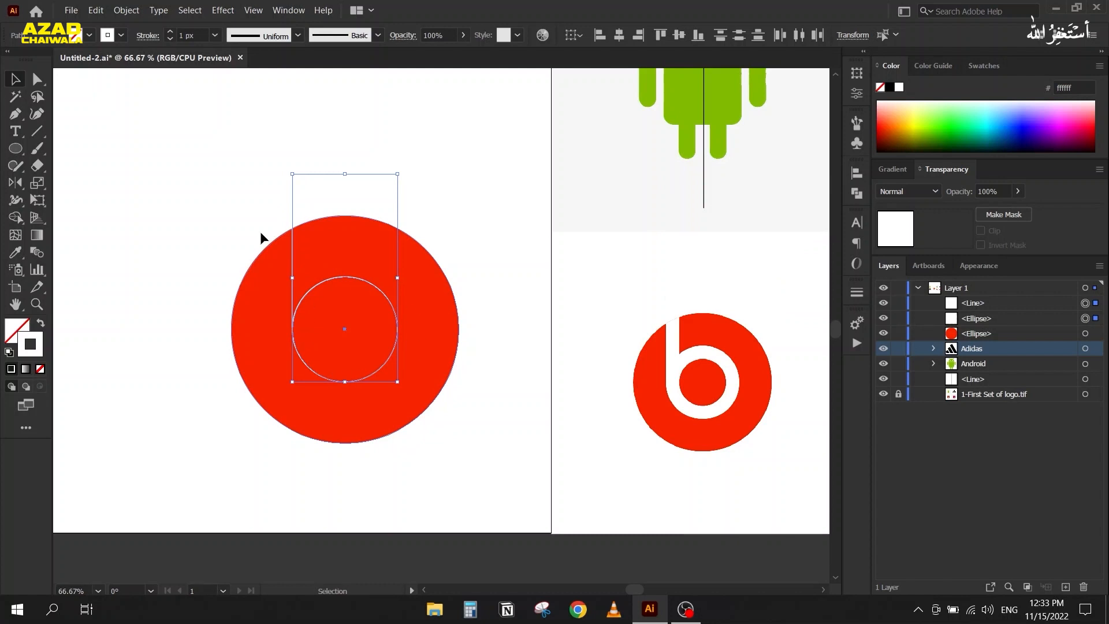
Thicken the stroke of the selected line and inner circle to 44 px to form the letter b.
{"action": "scroll", "coordinate": [196, 34], "scroll_direction": "up", "scroll_amount": 16}
{"action": "scroll", "coordinate": [196, 34], "scroll_direction": "up", "scroll_amount": 20}
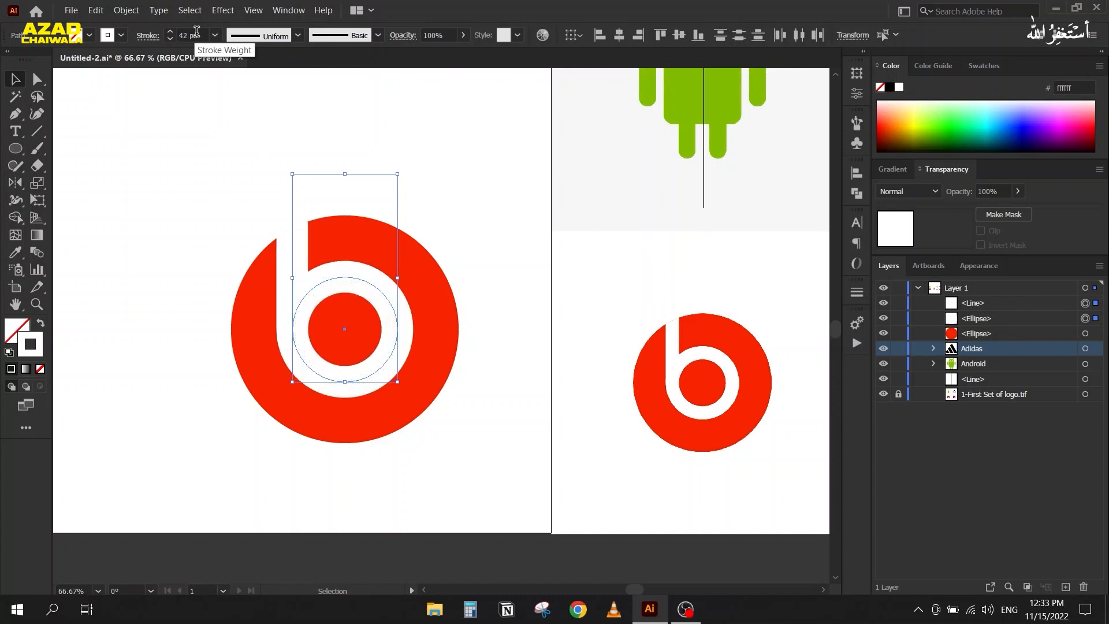
{"action": "scroll", "coordinate": [196, 31], "scroll_direction": "up", "scroll_amount": 2}
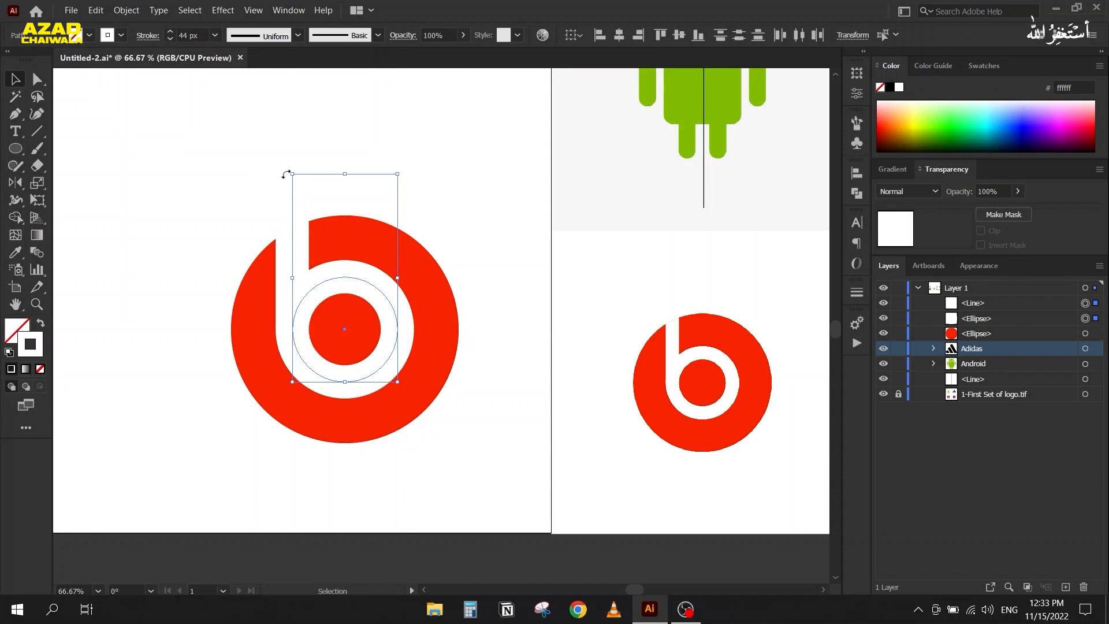
Scale the white b down slightly about its centre and set its stroke weight to 40 px.
{"action": "left_click_drag", "start_coordinate": [291, 174], "coordinate": [297, 182]}
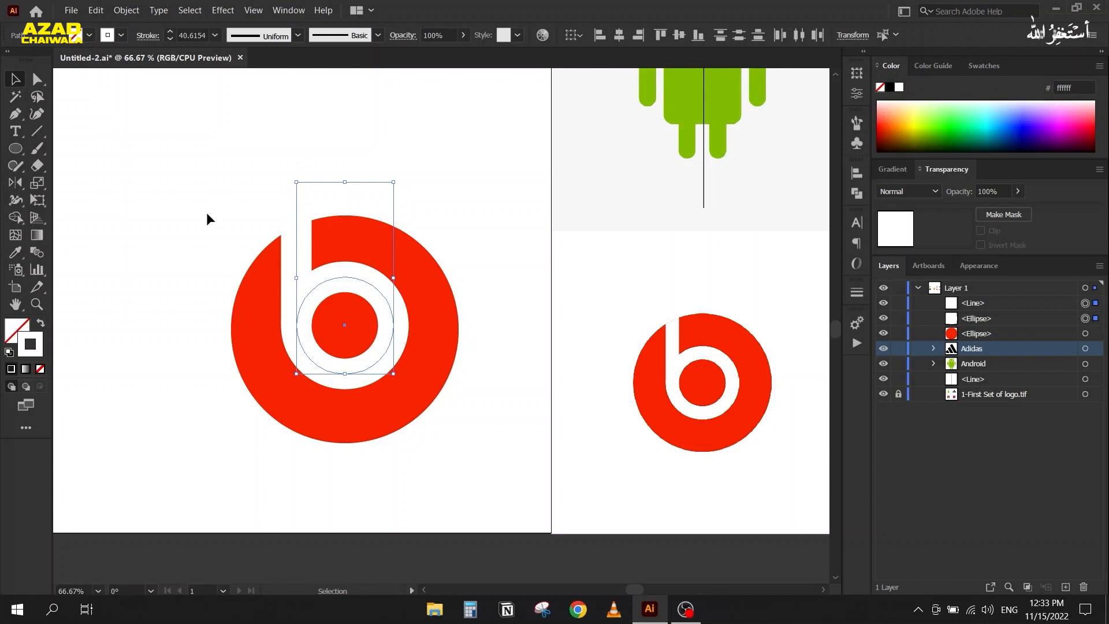
{"action": "scroll", "coordinate": [196, 33], "scroll_direction": "up", "scroll_amount": 1}
{"action": "scroll", "coordinate": [196, 33], "scroll_direction": "down", "scroll_amount": 1}
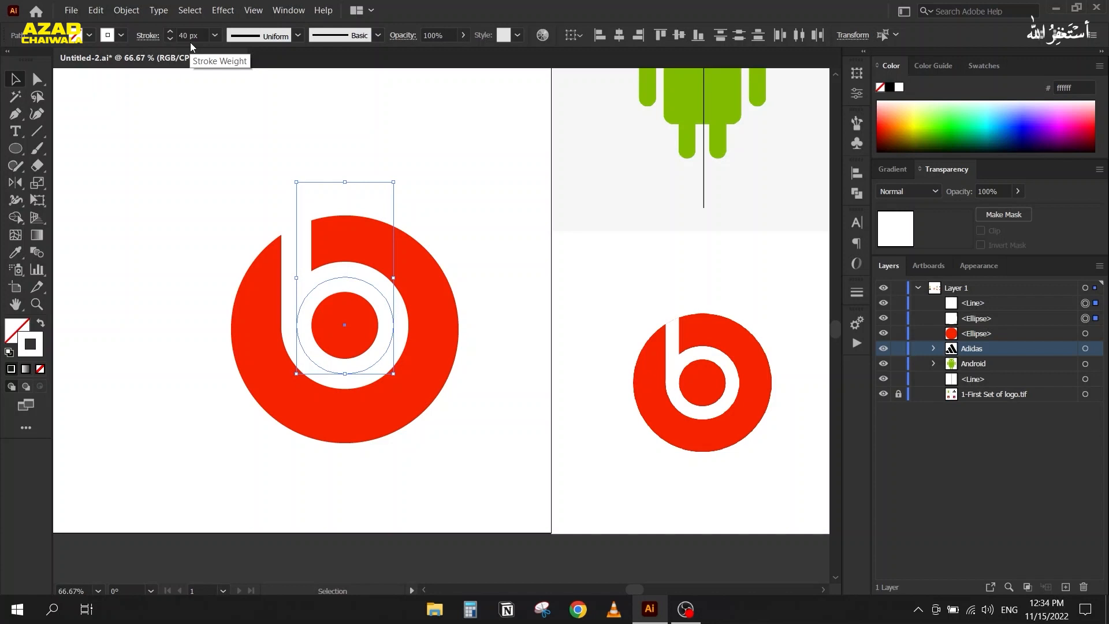
{"action": "left_click", "coordinate": [210, 119]}
{"action": "key", "text": "ctrl+minus"}
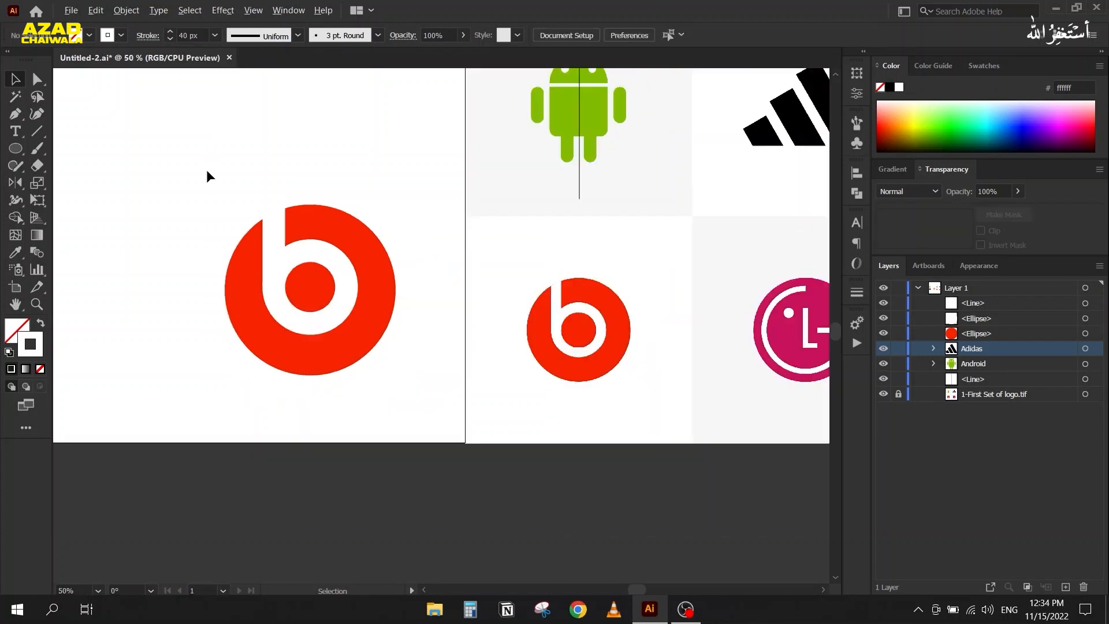
{"action": "key", "text": "ctrl+minus"}
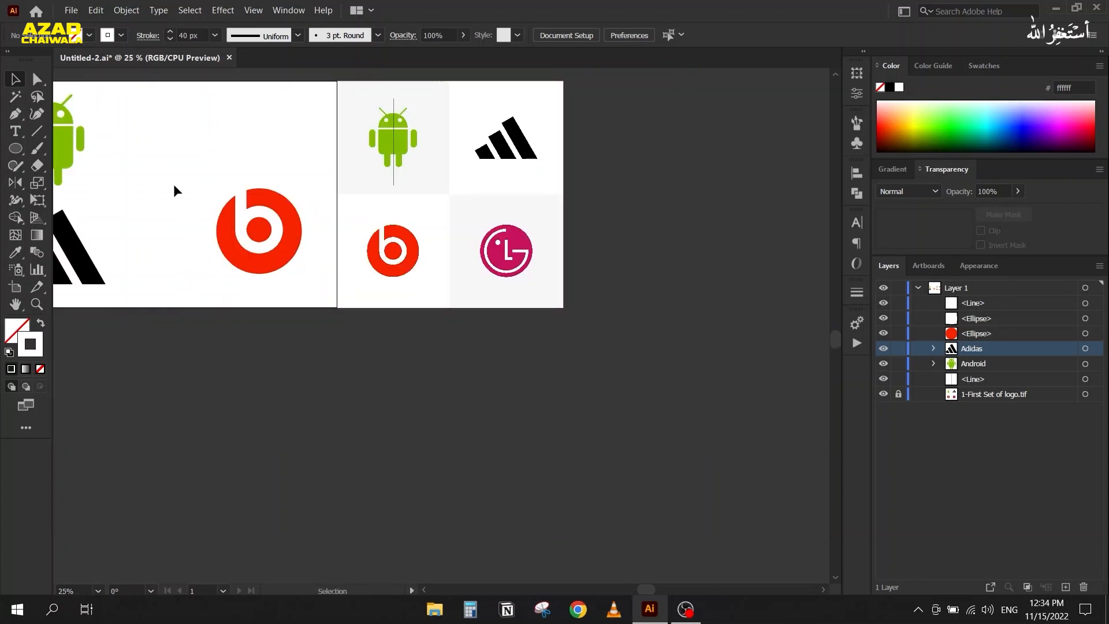
Move the whole Beats logo off the artboard into the empty canvas below the reference image.
{"action": "left_click_drag", "start_coordinate": [186, 154], "coordinate": [312, 278]}
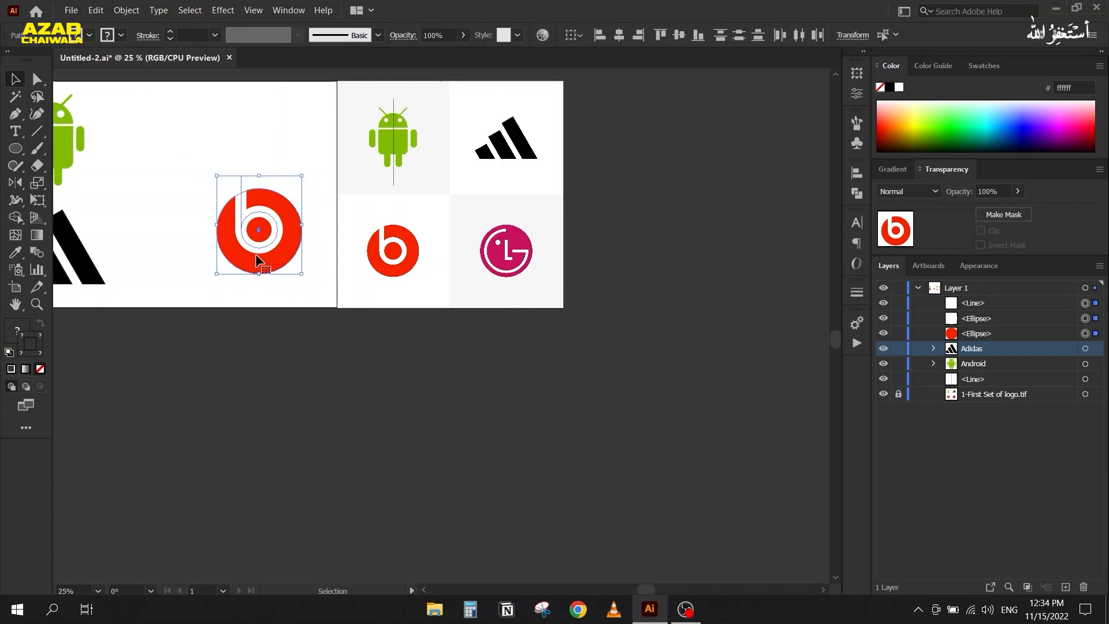
{"action": "left_click_drag", "start_coordinate": [257, 257], "coordinate": [397, 404]}
{"action": "scroll", "coordinate": [394, 393], "scroll_direction": "up", "scroll_amount": 3}
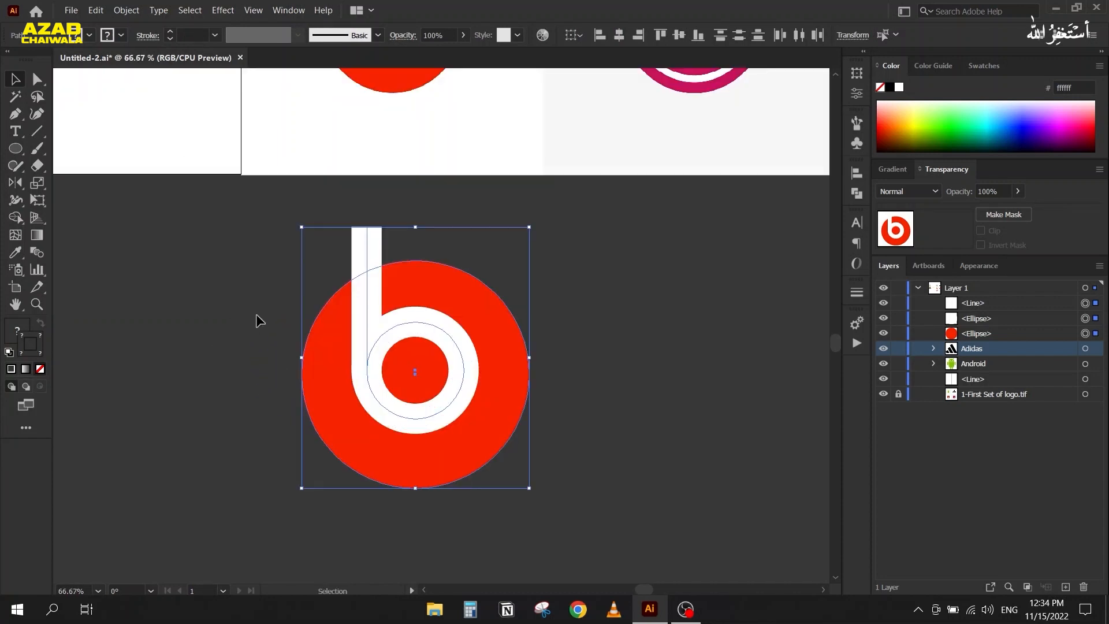
{"action": "scroll", "coordinate": [256, 317], "scroll_direction": "down", "scroll_amount": 3}
{"action": "scroll", "coordinate": [285, 309], "scroll_direction": "up", "scroll_amount": 2}
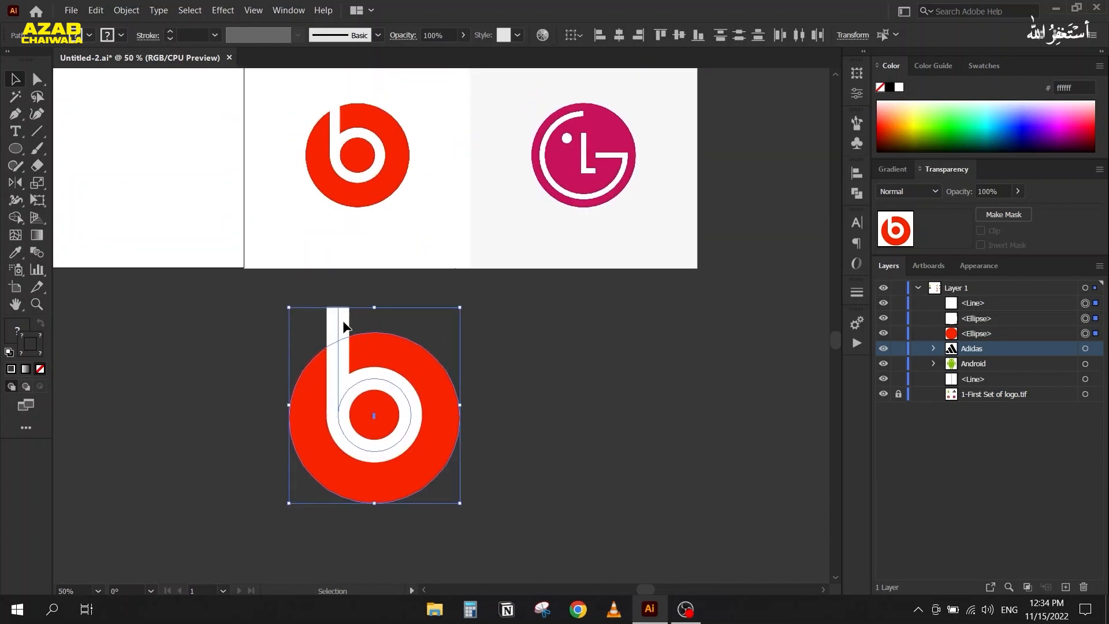
{"action": "left_click", "coordinate": [303, 330]}
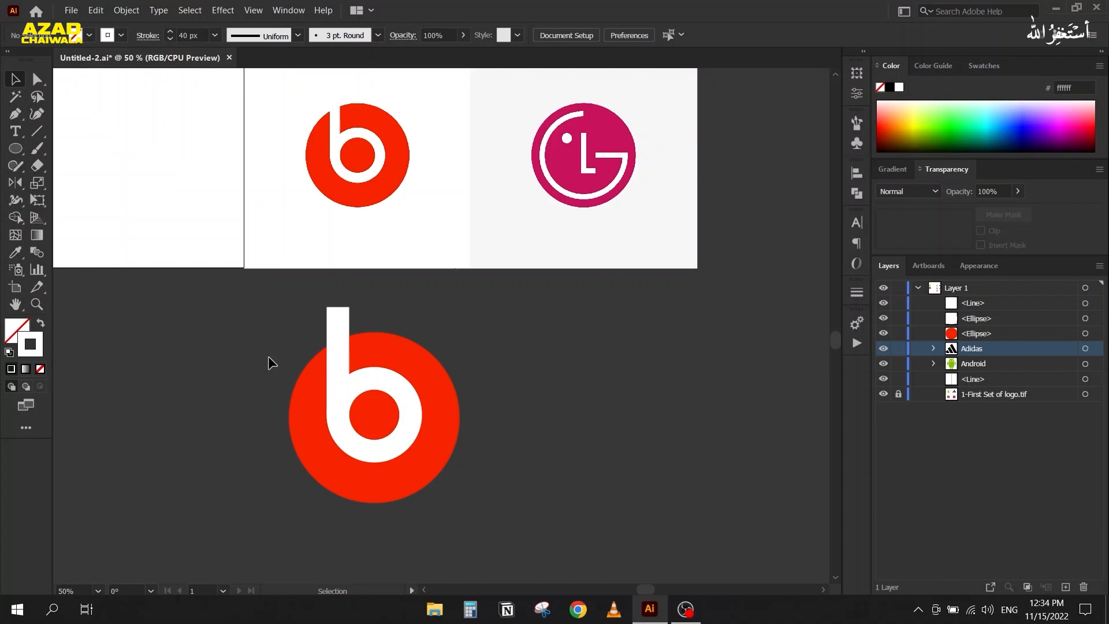
Try to erase the part of the b's stem that sticks out above the red circle with the Eraser tool.
{"action": "left_click", "coordinate": [338, 324]}
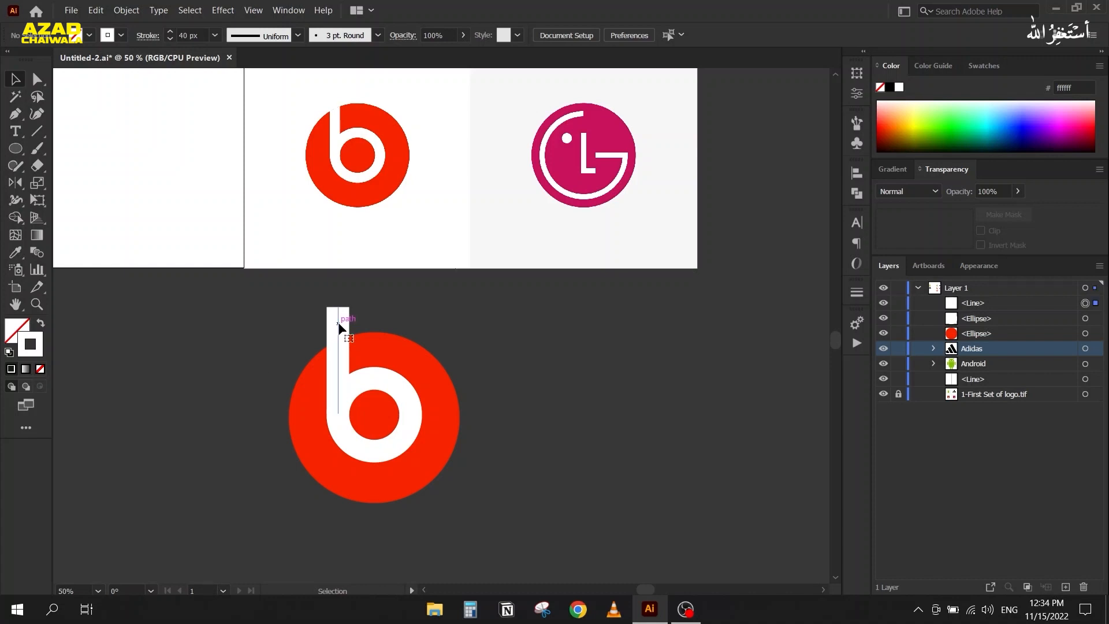
{"action": "left_click", "coordinate": [41, 168]}
{"action": "mouse_move", "coordinate": [348, 314]}
{"action": "left_mouse_down"}
{"action": "mouse_move", "coordinate": [318, 340]}
{"action": "mouse_move", "coordinate": [342, 328]}
{"action": "mouse_move", "coordinate": [326, 339]}
{"action": "mouse_move", "coordinate": [346, 339]}
{"action": "mouse_move", "coordinate": [317, 353]}
{"action": "left_mouse_up"}
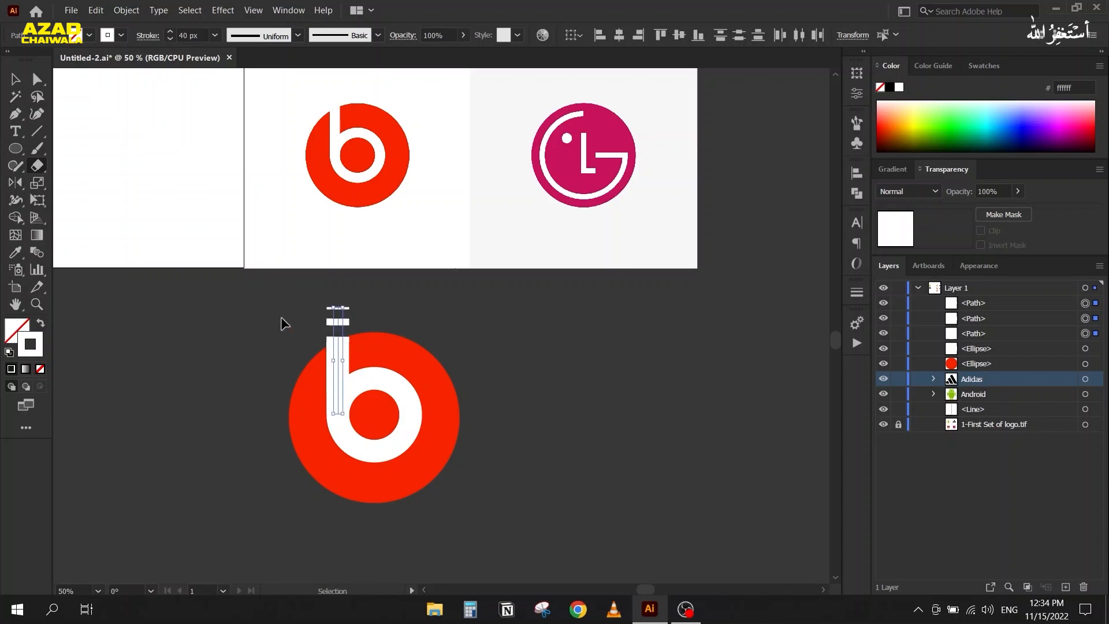
{"action": "key", "text": "ctrl+z"}
{"action": "key", "text": "ctrl+z"}
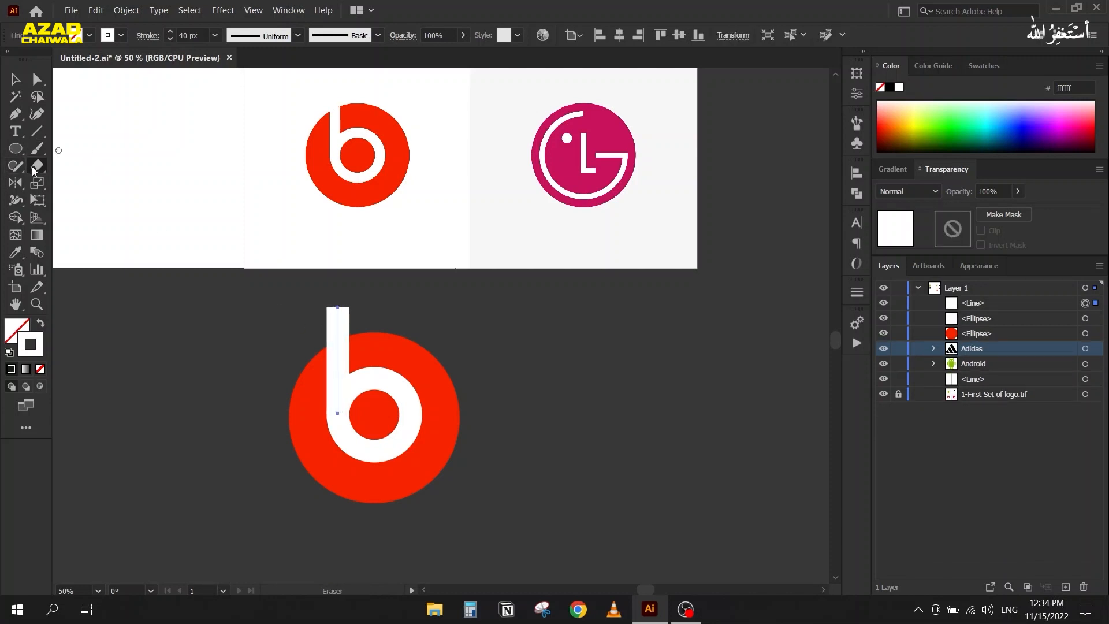
Try to cut the stem line with the Scissors tool where it crosses the red circle's edge and move the cut-off piece away.
{"action": "right_click", "coordinate": [33, 169]}
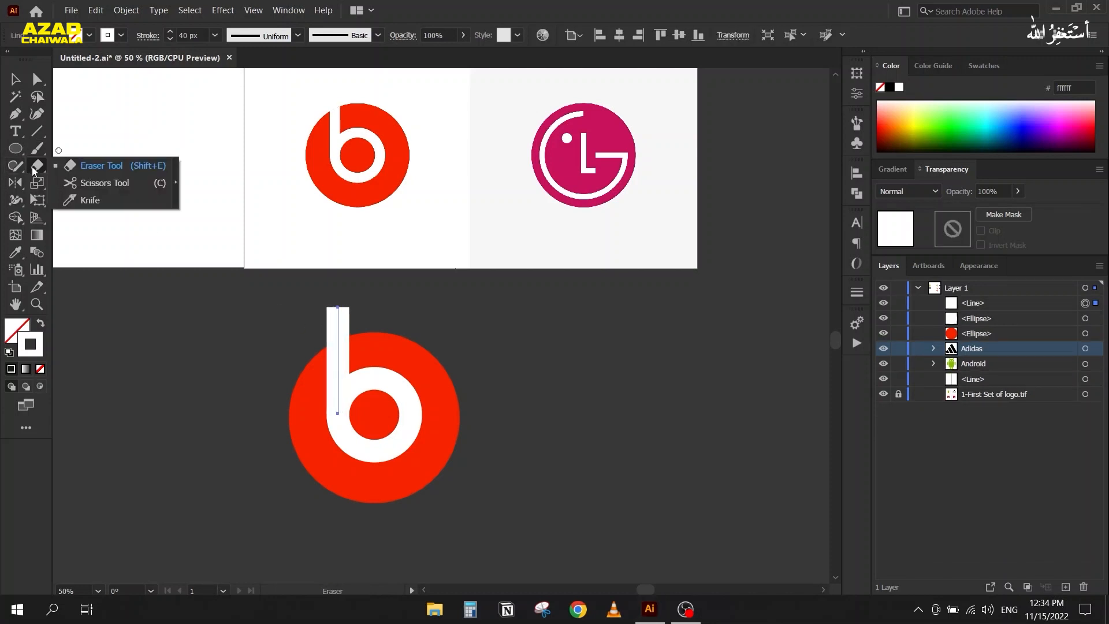
{"action": "left_click", "coordinate": [99, 184]}
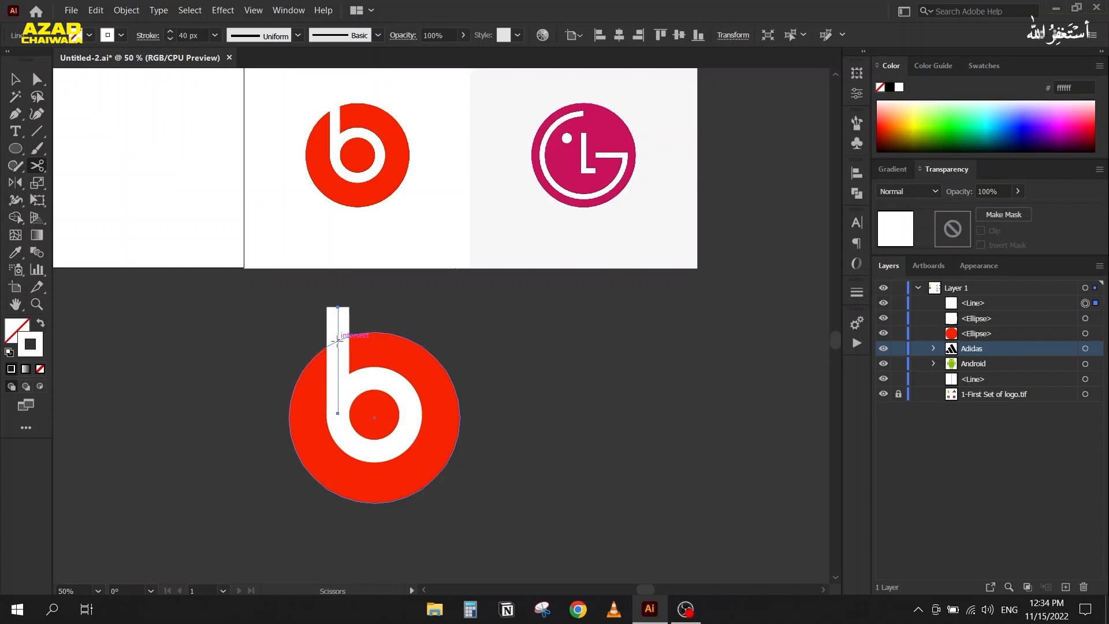
{"action": "left_click", "coordinate": [338, 340]}
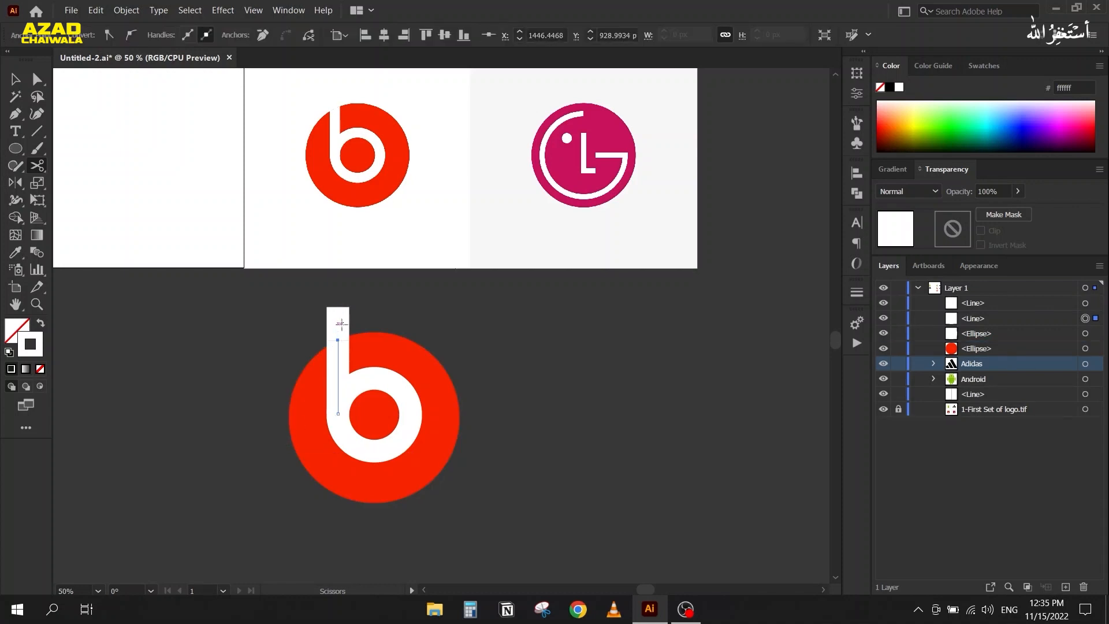
{"action": "scroll", "coordinate": [337, 374], "scroll_direction": "up", "scroll_amount": 3}
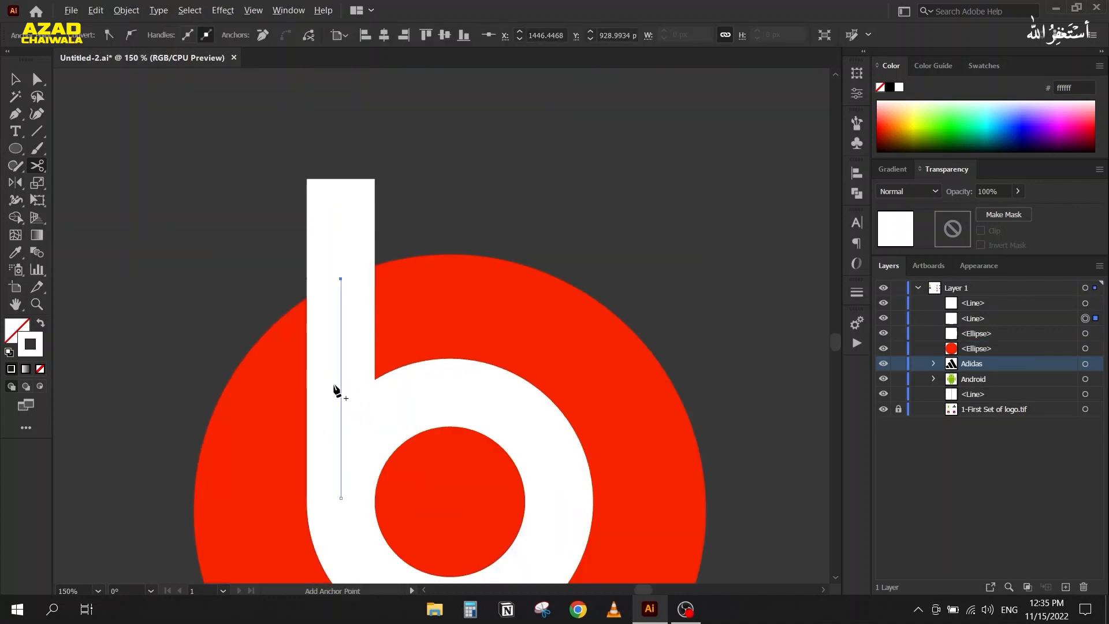
{"action": "left_click_drag", "start_coordinate": [317, 395], "coordinate": [290, 292]}
{"action": "scroll", "coordinate": [290, 293], "scroll_direction": "down", "scroll_amount": 1}
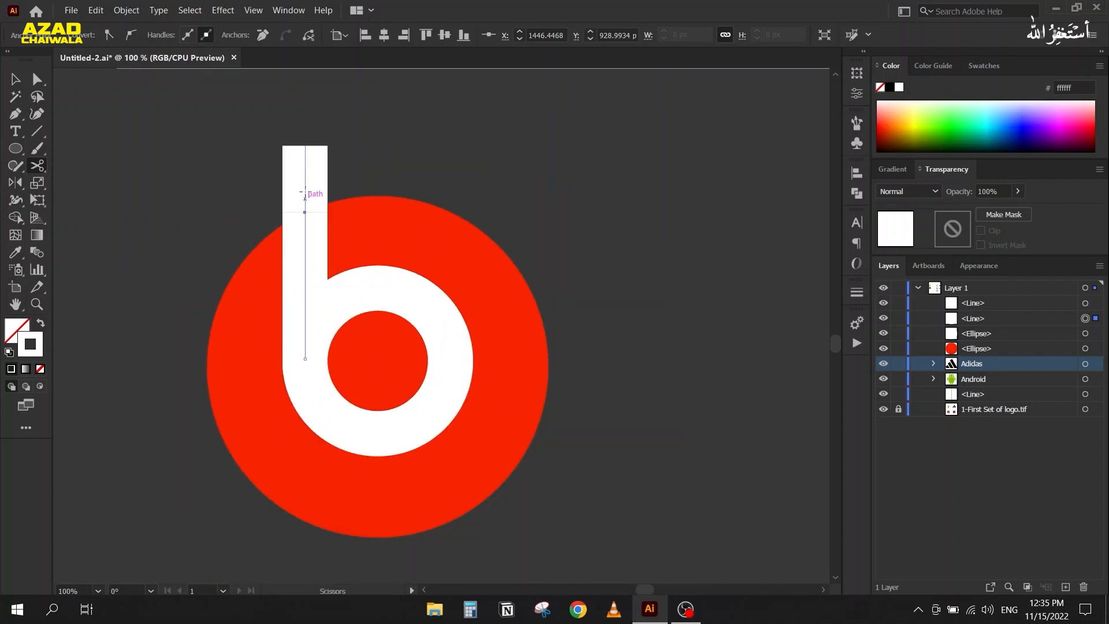
{"action": "left_click", "coordinate": [15, 81]}
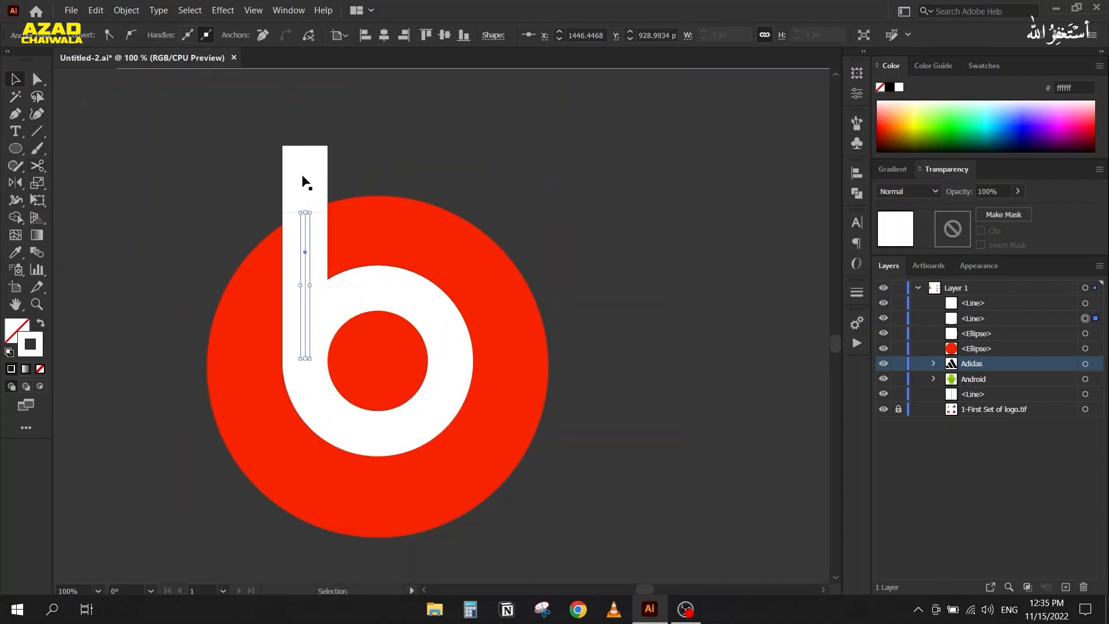
{"action": "left_click_drag", "start_coordinate": [303, 171], "coordinate": [207, 171]}
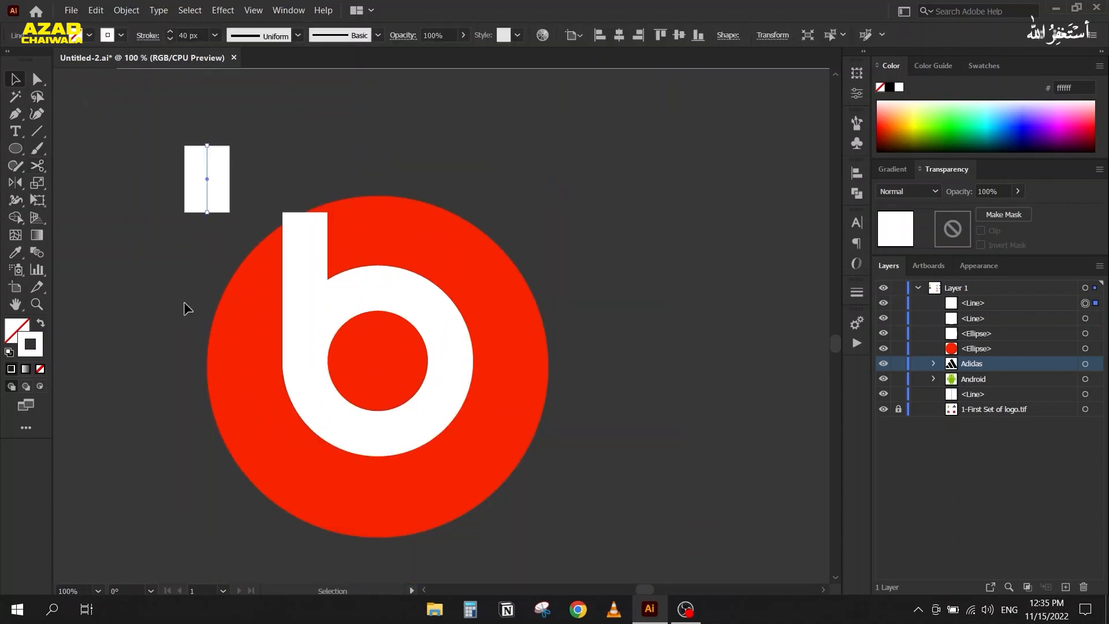
{"action": "key", "text": "ctrl+z"}
{"action": "key", "text": "ctrl+j"}
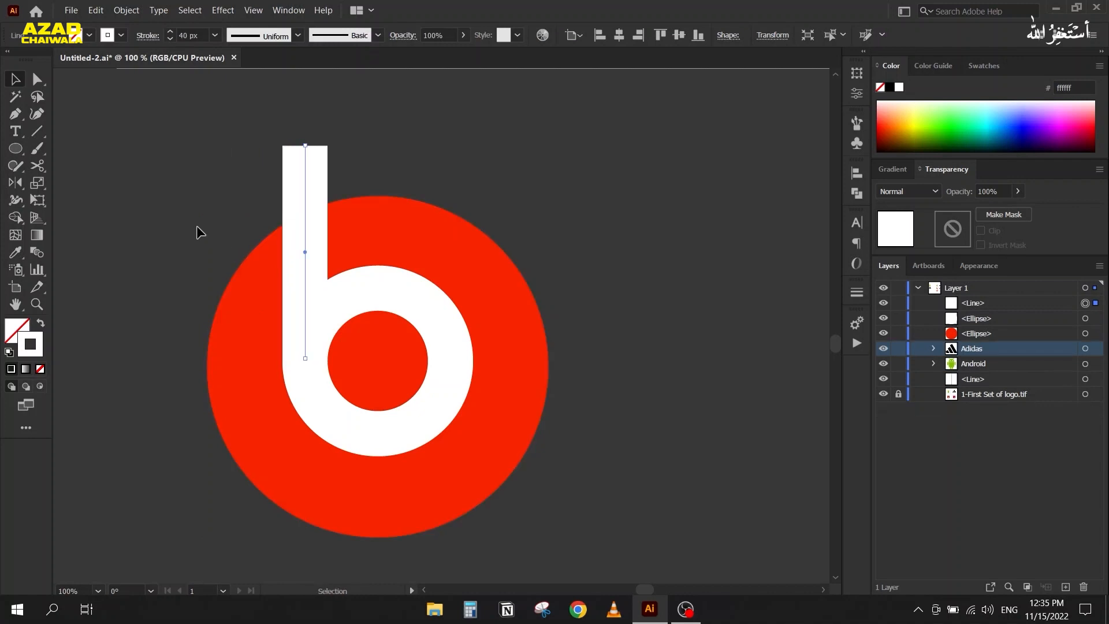
Try to subtract the white stem line and inner circle from the red circle with the Minus Front shape mode.
{"action": "scroll", "coordinate": [196, 225], "scroll_direction": "down", "scroll_amount": 3}
{"action": "left_click_drag", "start_coordinate": [196, 225], "coordinate": [248, 277]}
{"action": "scroll", "coordinate": [301, 268], "scroll_direction": "up", "scroll_amount": 2}
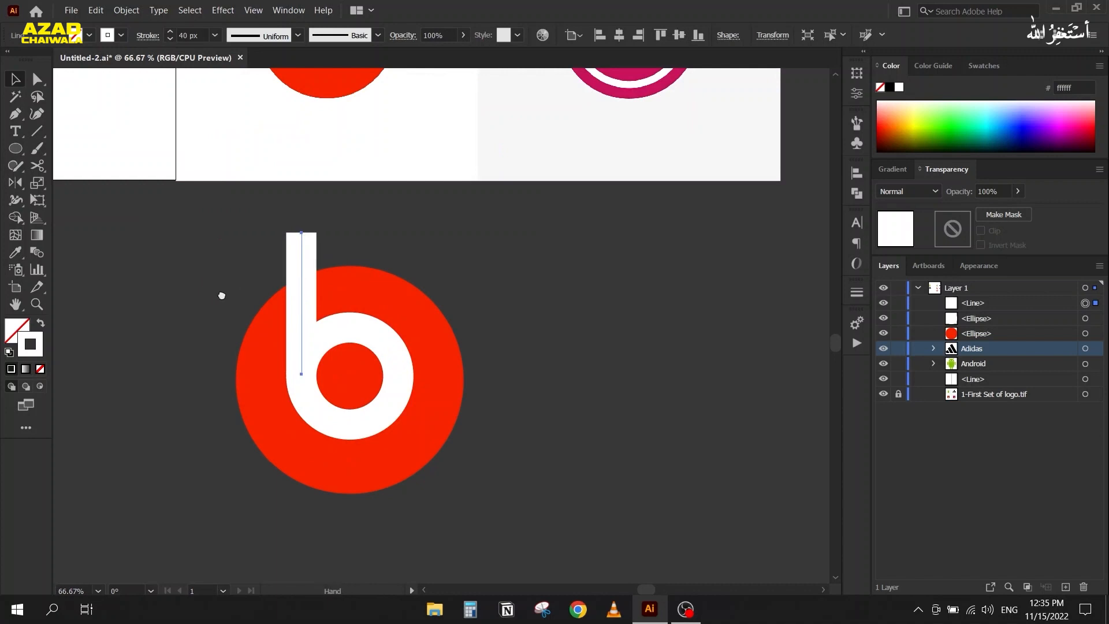
{"action": "scroll", "coordinate": [231, 301], "scroll_direction": "down", "scroll_amount": 3}
{"action": "scroll", "coordinate": [275, 300], "scroll_direction": "up", "scroll_amount": 2}
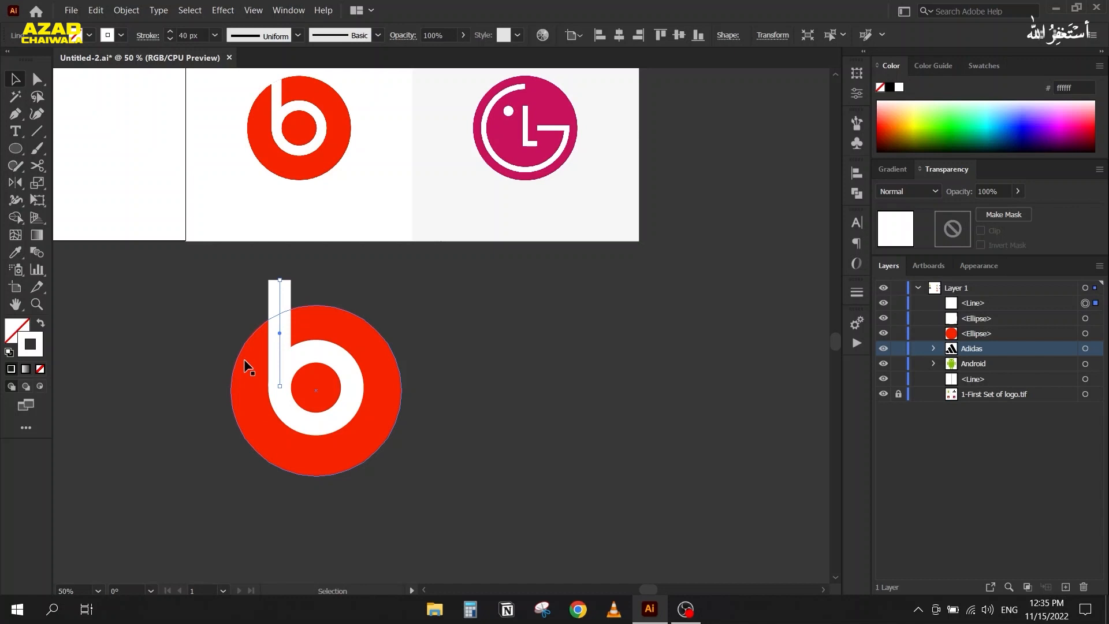
{"action": "left_click_drag", "start_coordinate": [221, 308], "coordinate": [479, 504]}
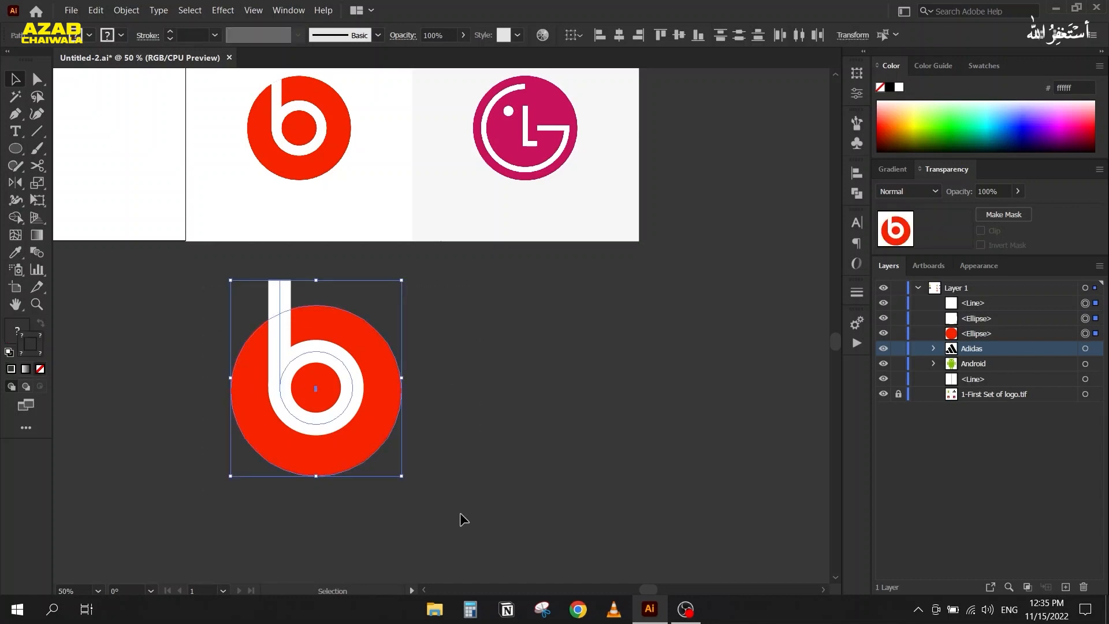
{"action": "left_click", "coordinate": [857, 192]}
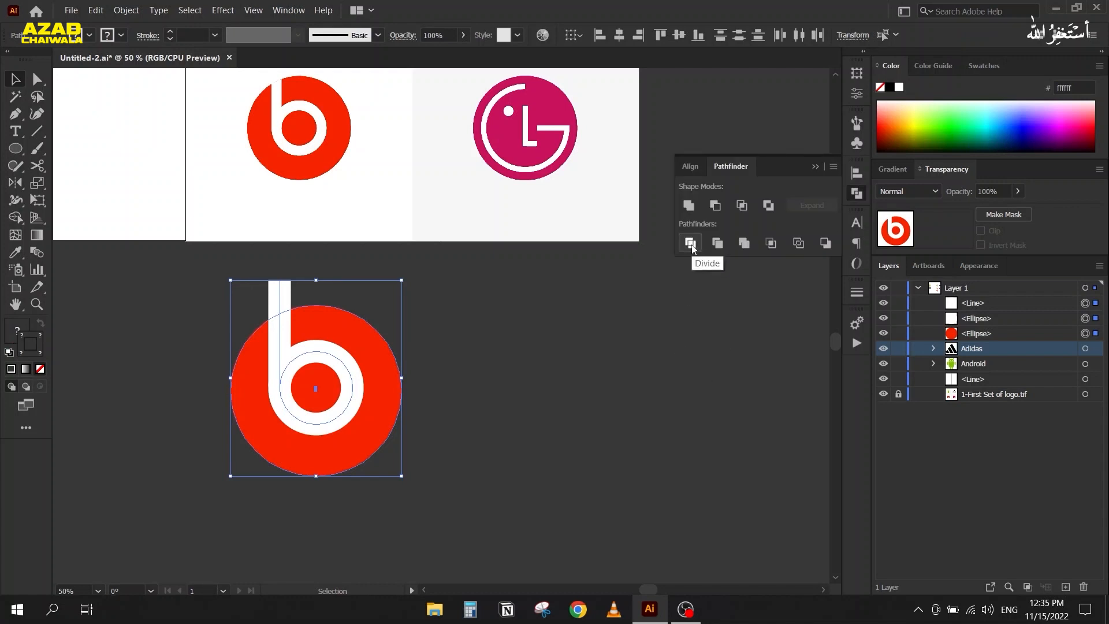
{"action": "left_click", "coordinate": [716, 207]}
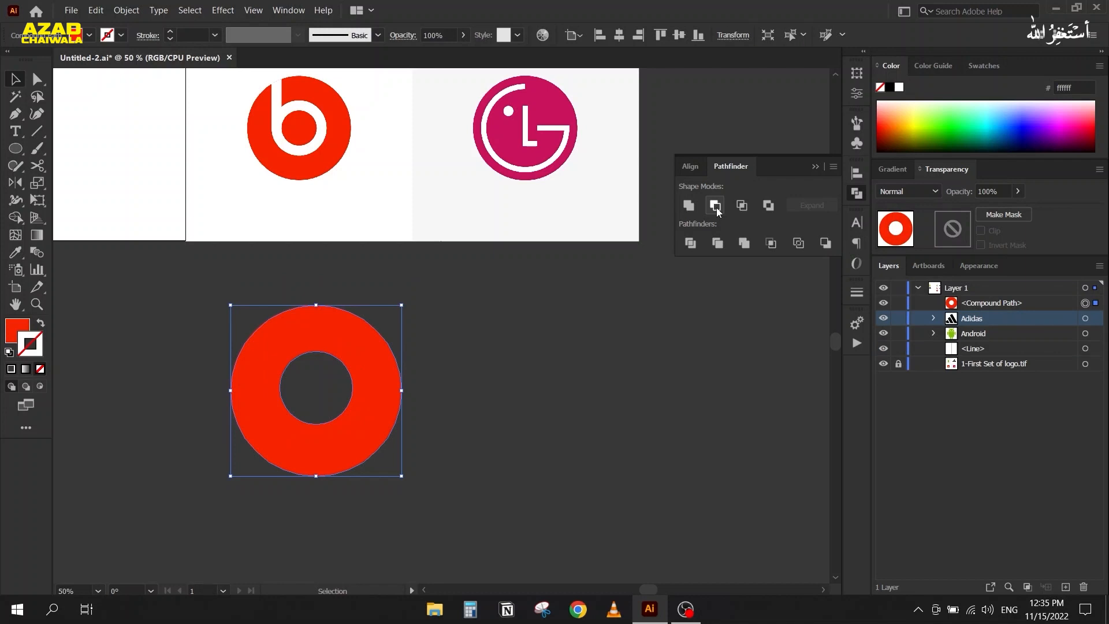
{"action": "key", "text": "ctrl+z"}
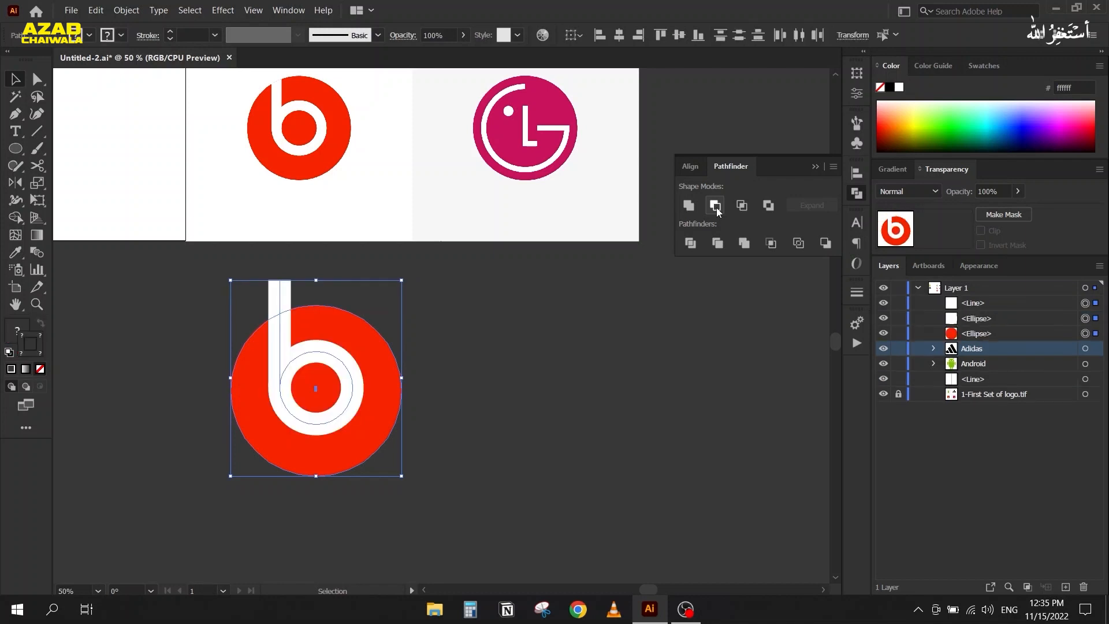
Try to split the overlapping Beats logo shapes with the Divide pathfinder.
{"action": "left_click", "coordinate": [694, 246]}
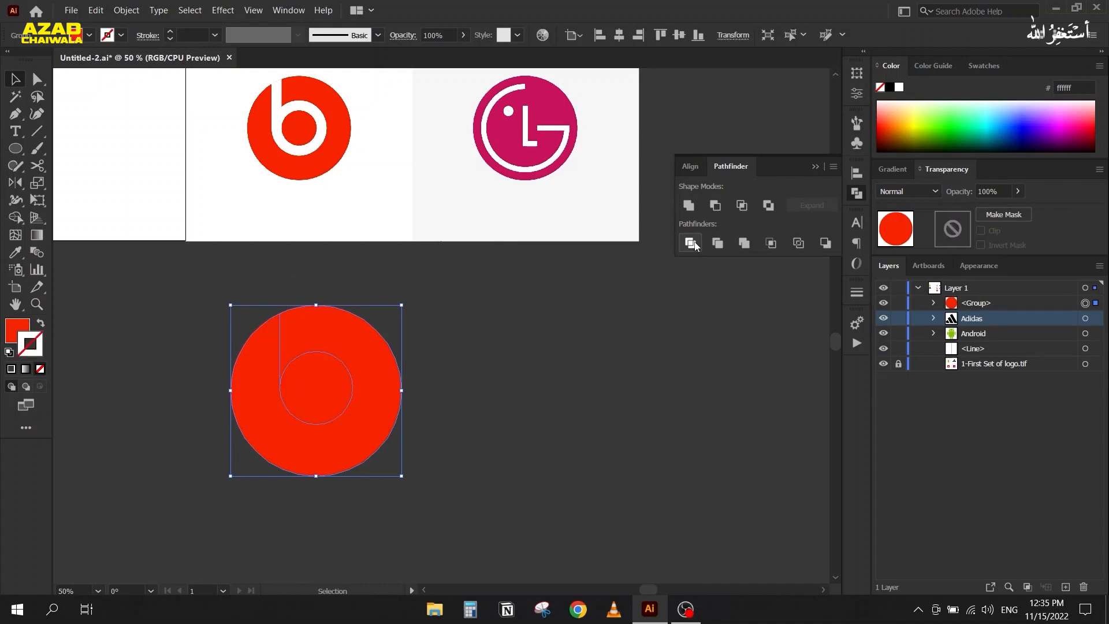
{"action": "key", "text": "ctrl+z"}
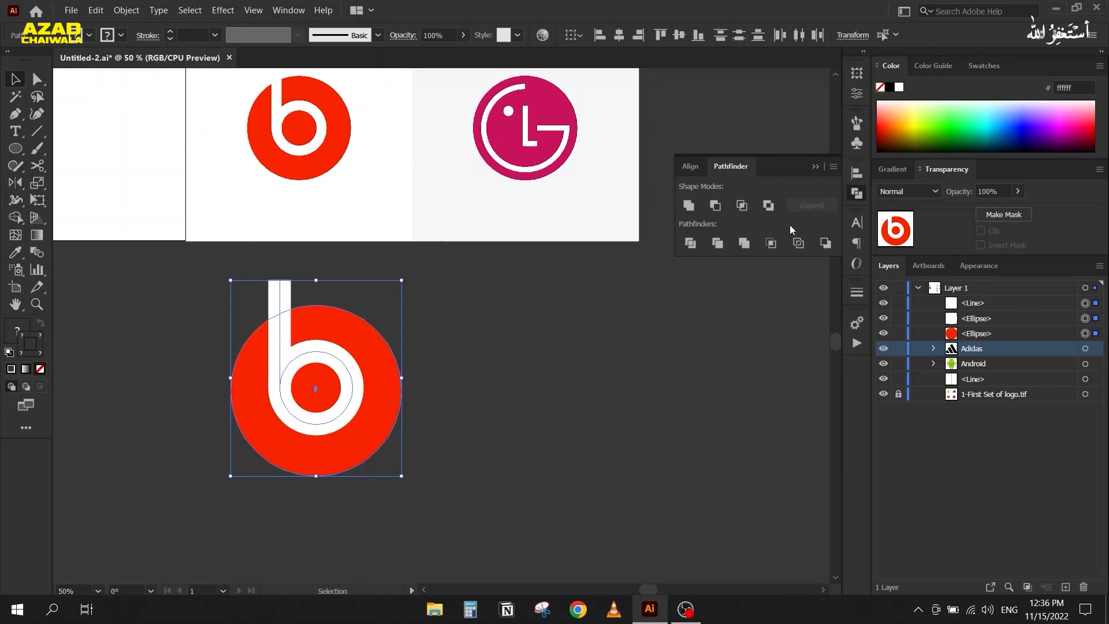
{"action": "left_click", "coordinate": [814, 167]}
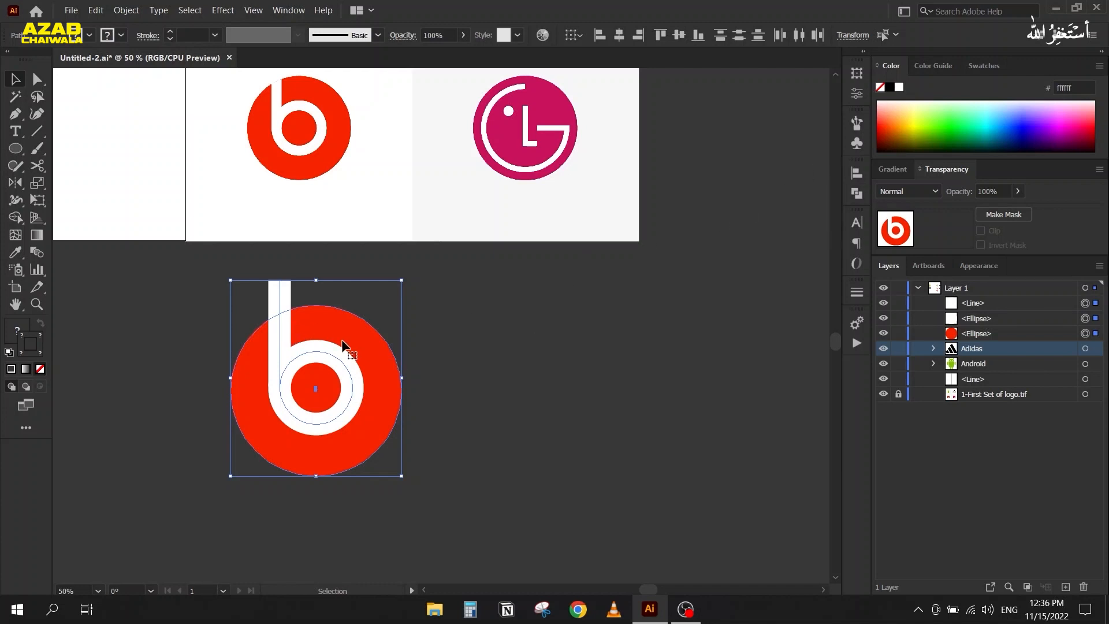
{"action": "left_click", "coordinate": [238, 345]}
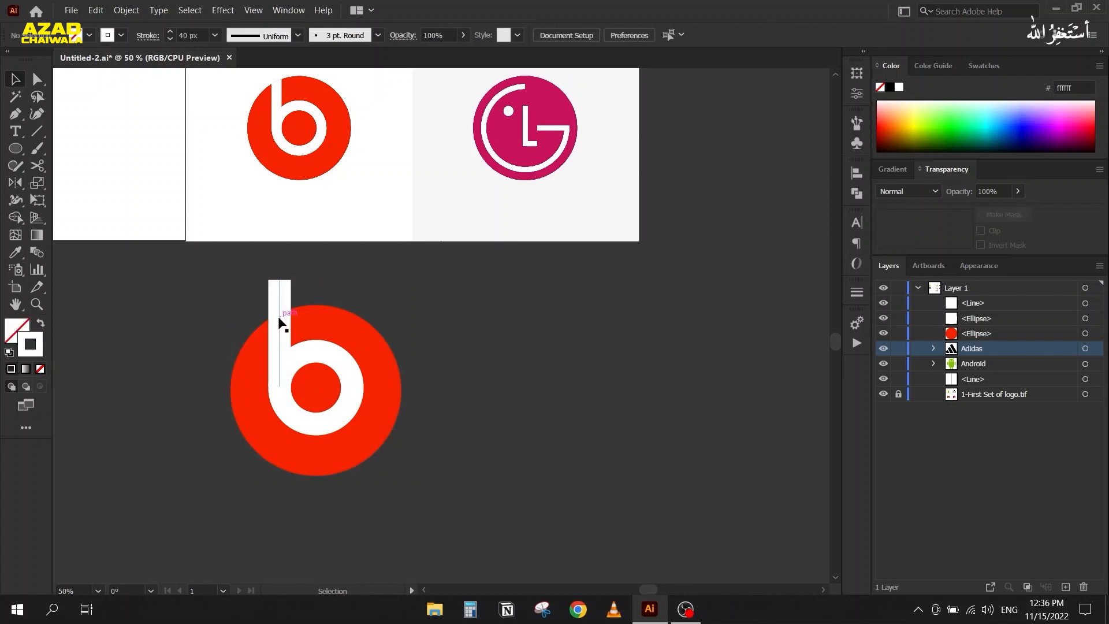
Examine the paths of the b's stem line and inner circle by selecting them together.
{"action": "left_click", "coordinate": [277, 316]}
{"action": "left_click", "coordinate": [315, 362], "text": "shift"}
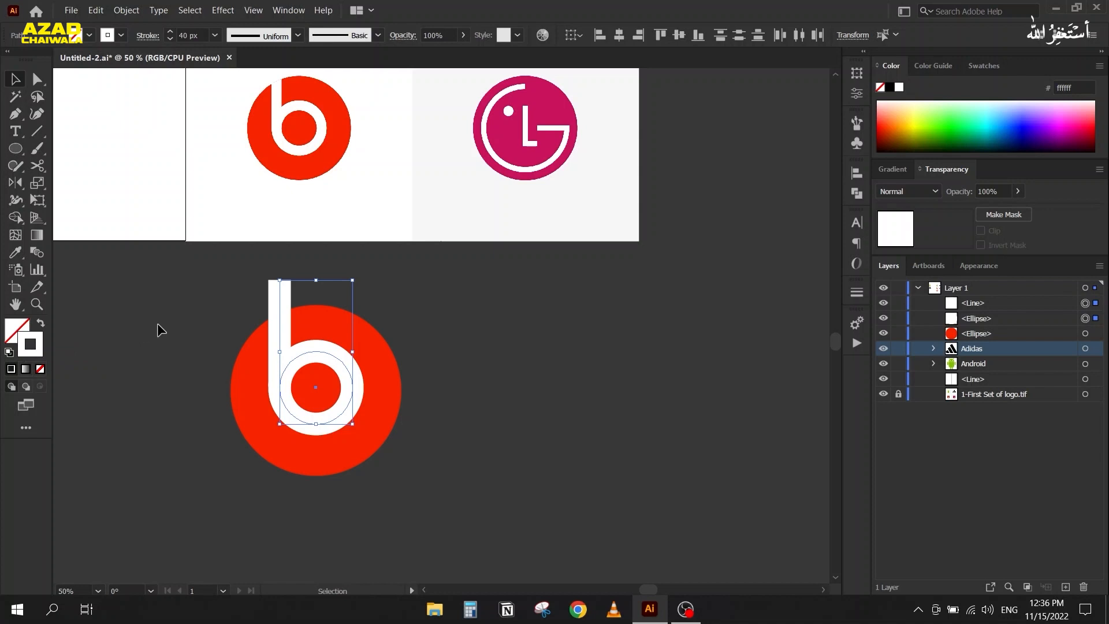
{"action": "left_click", "coordinate": [490, 341]}
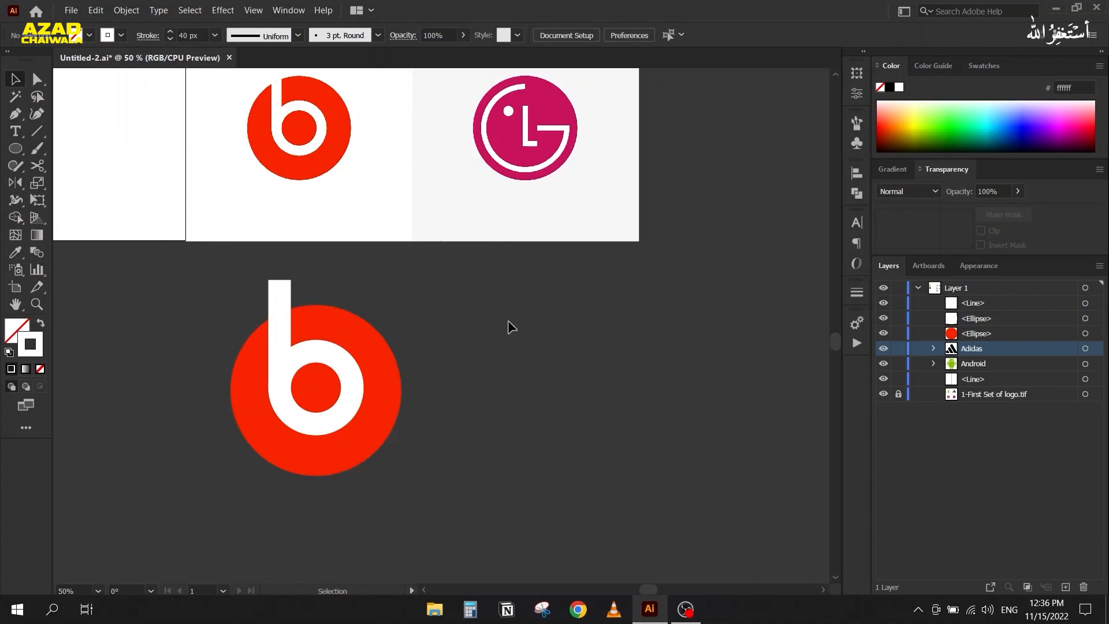
Draw a horizontal white line in the empty canvas beside the reference image and set its stroke weight to 1 px.
{"action": "left_click_drag", "start_coordinate": [617, 272], "coordinate": [230, 493]}
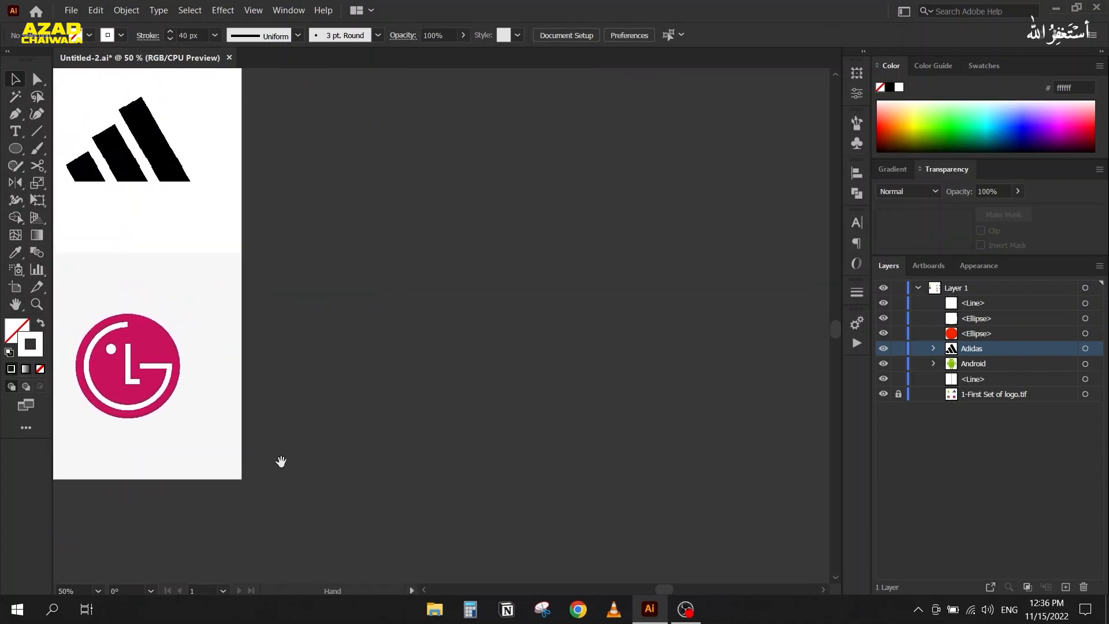
{"action": "left_click_drag", "start_coordinate": [387, 327], "coordinate": [349, 368]}
{"action": "left_click", "coordinate": [37, 132]}
{"action": "left_click_drag", "start_coordinate": [318, 137], "coordinate": [611, 140]}
{"action": "left_click", "coordinate": [15, 79]}
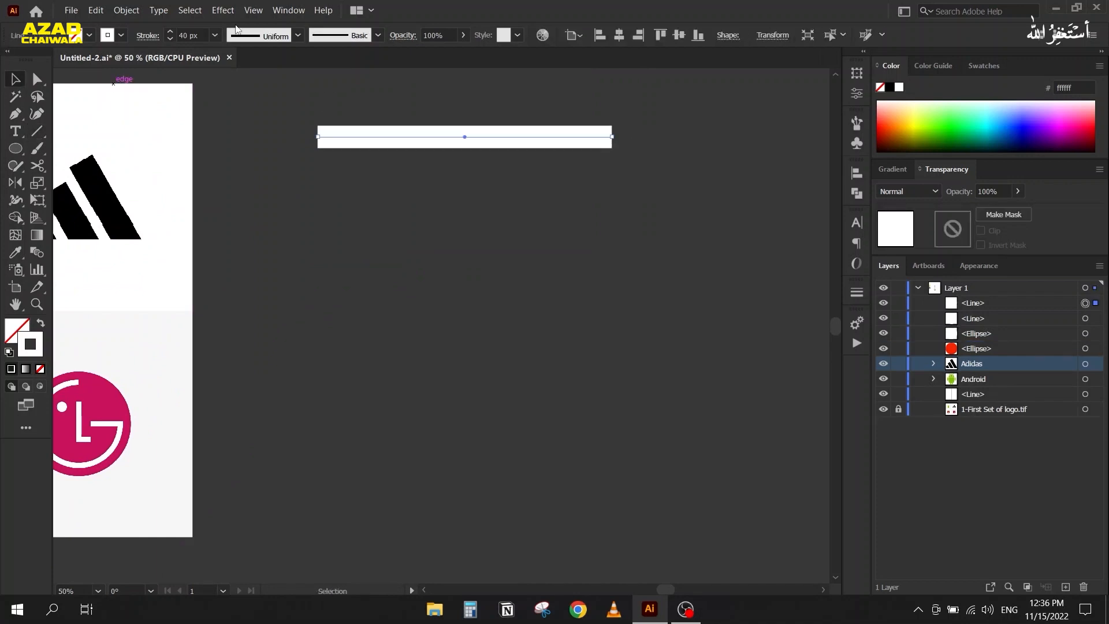
{"action": "left_click", "coordinate": [202, 34]}
{"action": "type", "text": "1"}
{"action": "key", "text": "Return"}
Duplicate the 1 px line straight down and set the copy's stroke weight to 50 px.
{"action": "left_click_drag", "start_coordinate": [368, 138], "coordinate": [371, 234]}
{"action": "left_click", "coordinate": [187, 35]}
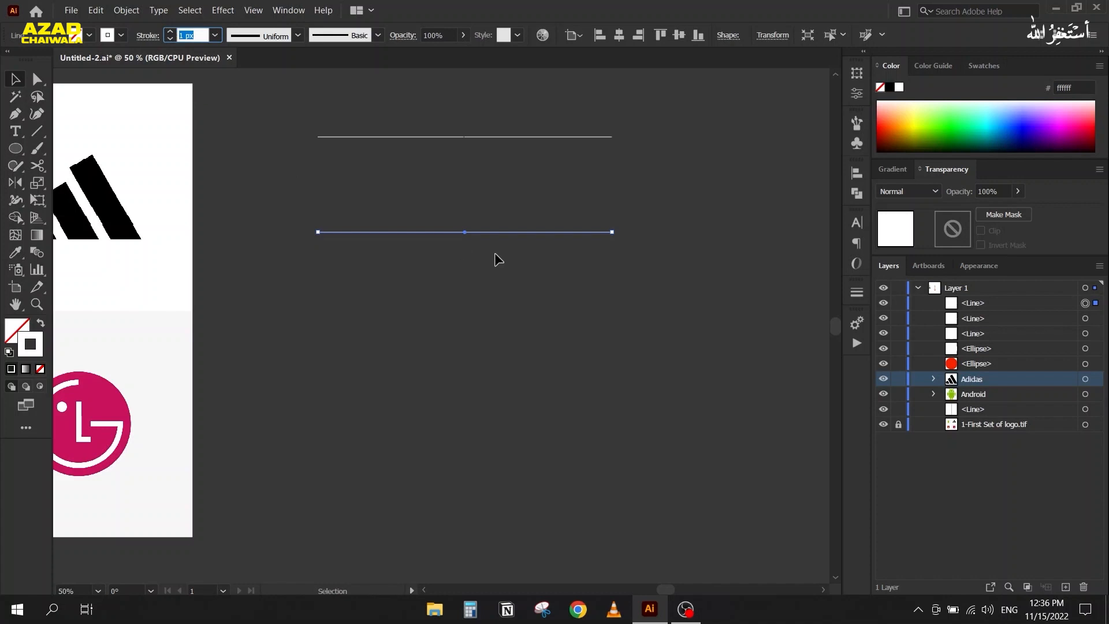
{"action": "type", "text": "50"}
{"action": "key", "text": "Return"}
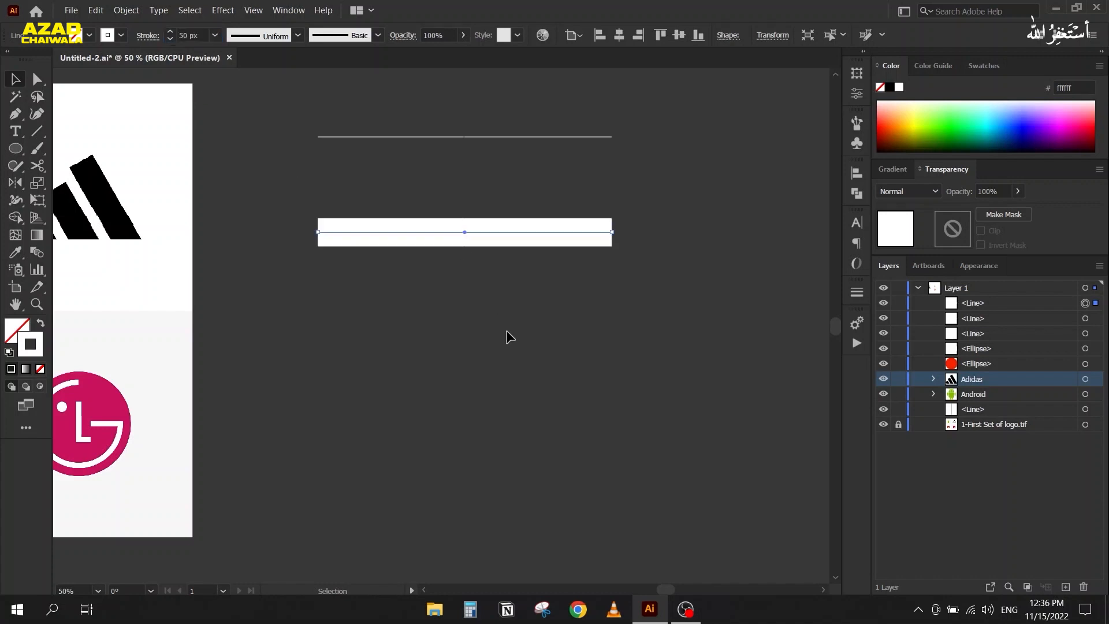
Duplicate the 50 px line about 187 px straight down and set the copy's stroke weight to 100 px.
{"action": "mouse_move", "coordinate": [390, 234]}
{"action": "left_mouse_down"}
{"action": "mouse_move", "coordinate": [389, 351]}
{"action": "mouse_move", "coordinate": [391, 339]}
{"action": "left_mouse_up"}
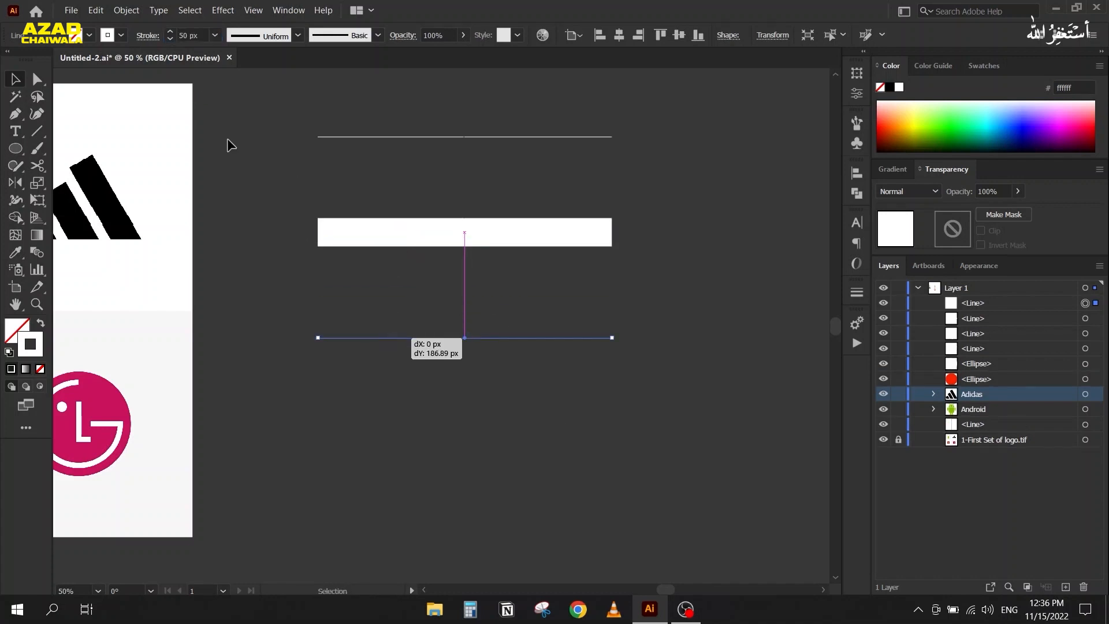
{"action": "double_click", "coordinate": [201, 34]}
{"action": "type", "text": "100"}
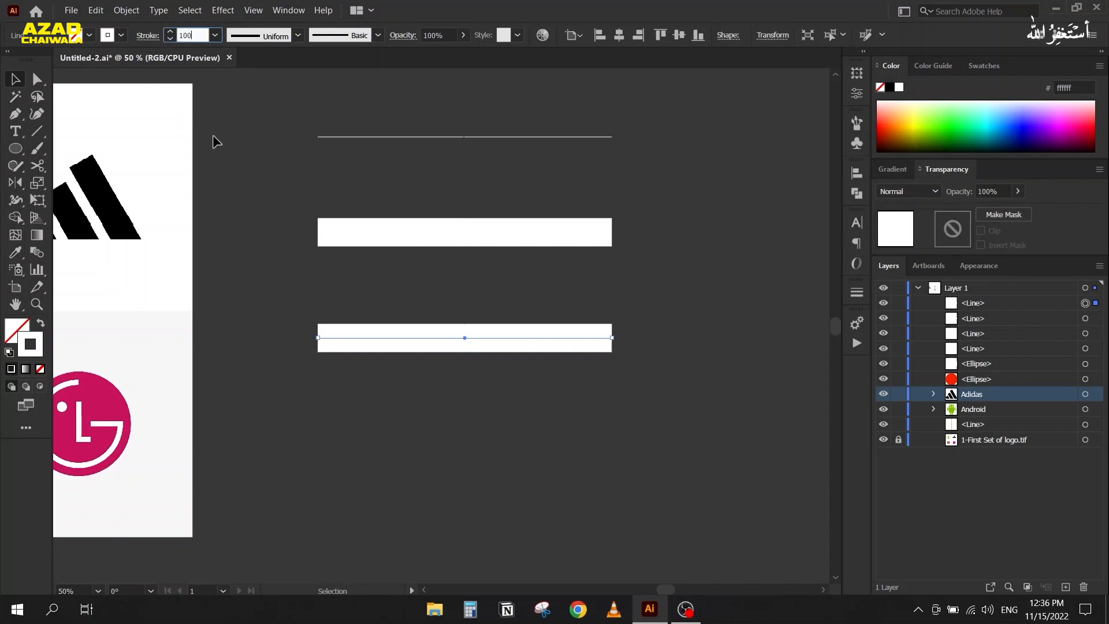
{"action": "key", "text": "Return"}
Select the thin 1 px line above the two thicker ones to compare its path with their strokes.
{"action": "left_click_drag", "start_coordinate": [314, 101], "coordinate": [392, 176]}
{"action": "left_click", "coordinate": [330, 162]}
{"action": "left_click", "coordinate": [344, 137]}
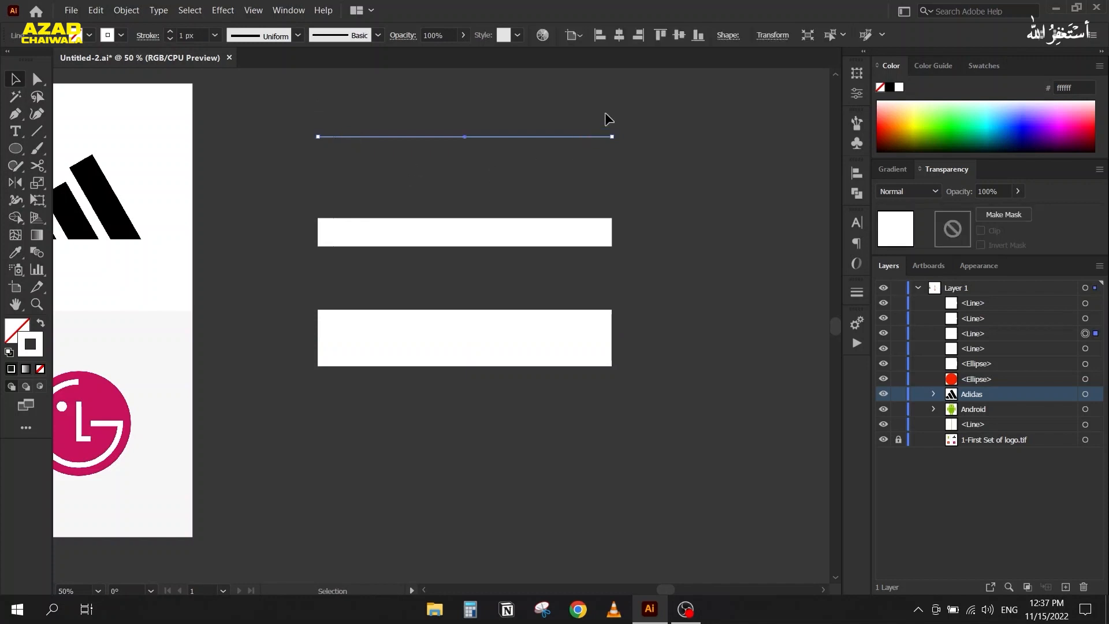
{"action": "left_click_drag", "start_coordinate": [632, 96], "coordinate": [571, 164]}
{"action": "scroll", "coordinate": [397, 251], "scroll_direction": "up", "scroll_amount": 1}
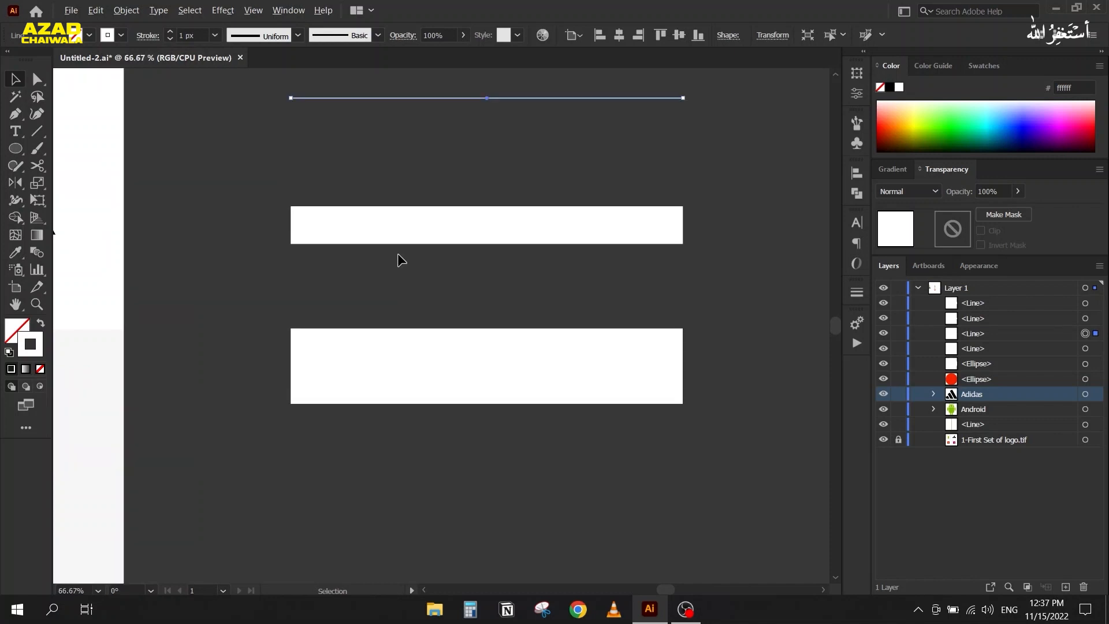
Select the 50 px and 100 px lines in turn to compare their centre paths with the width of their strokes.
{"action": "scroll", "coordinate": [392, 272], "scroll_direction": "up", "scroll_amount": 1}
{"action": "left_click_drag", "start_coordinate": [376, 272], "coordinate": [275, 263]}
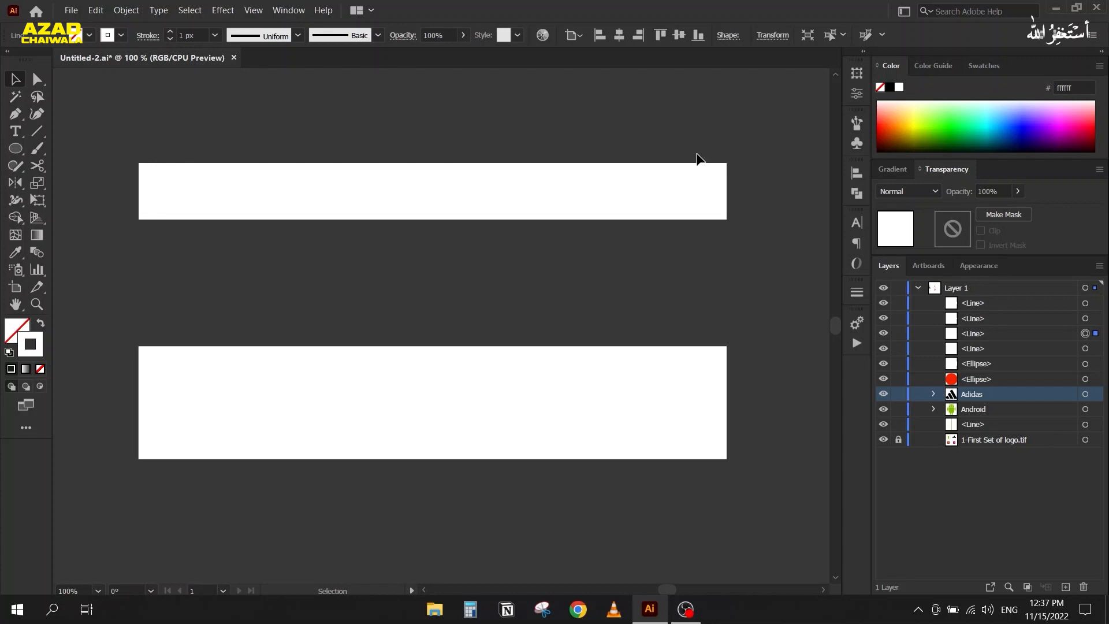
{"action": "left_click", "coordinate": [167, 217]}
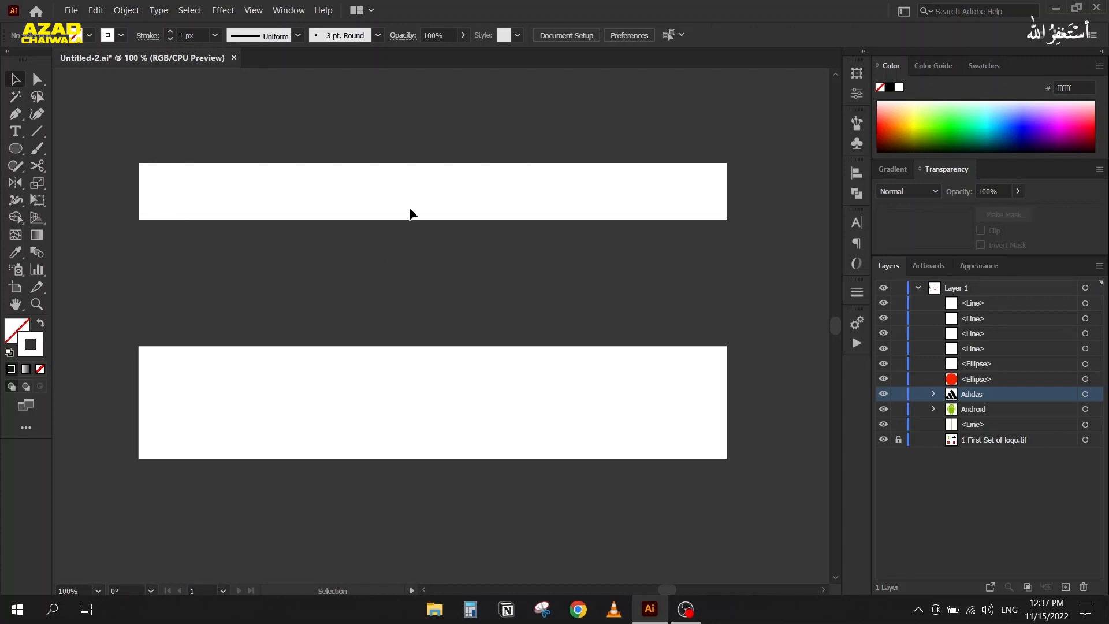
{"action": "left_click", "coordinate": [697, 192]}
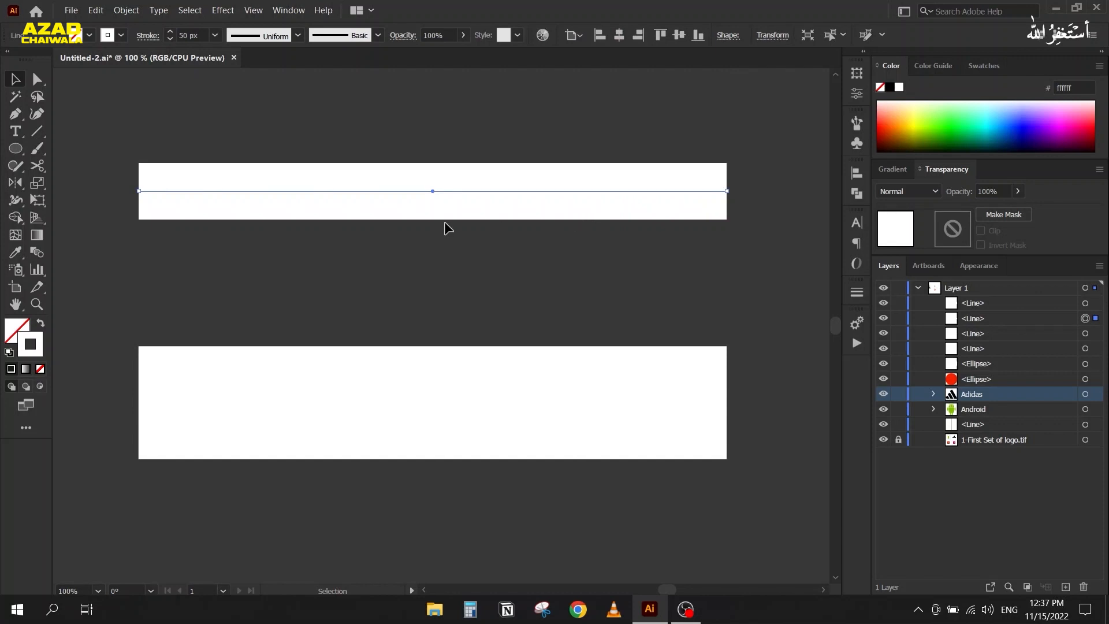
{"action": "left_click", "coordinate": [312, 173]}
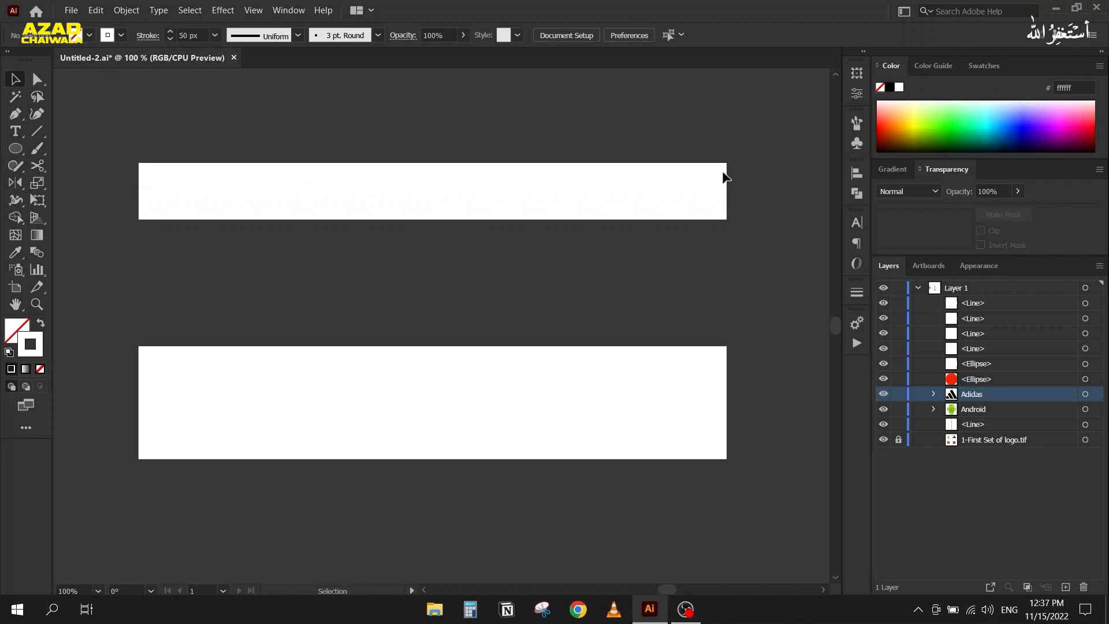
{"action": "left_click", "coordinate": [578, 191]}
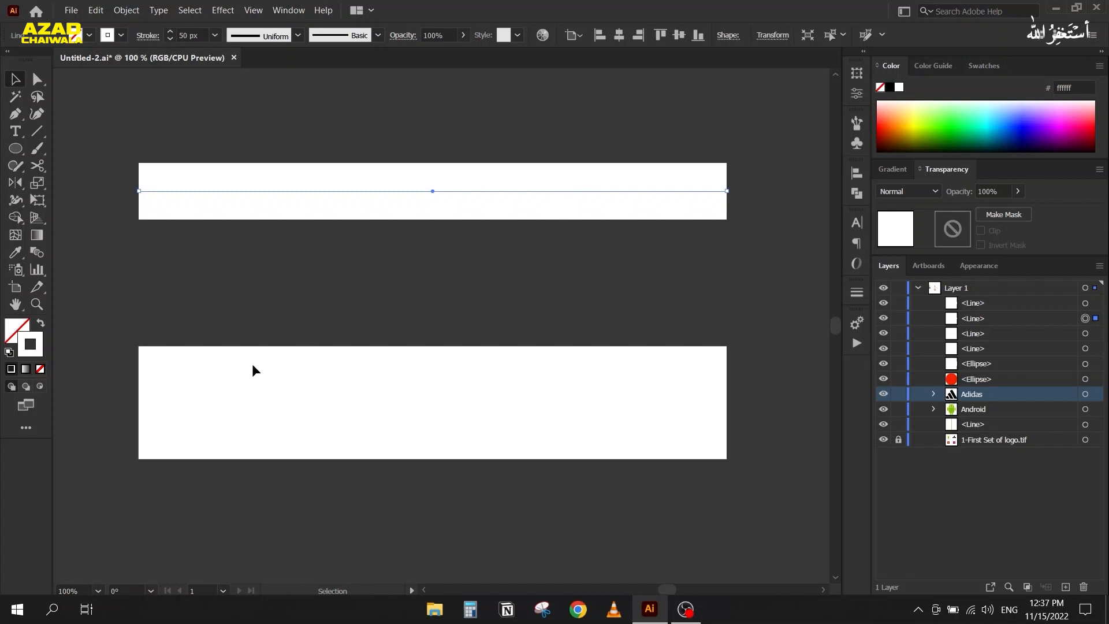
{"action": "left_click", "coordinate": [257, 416]}
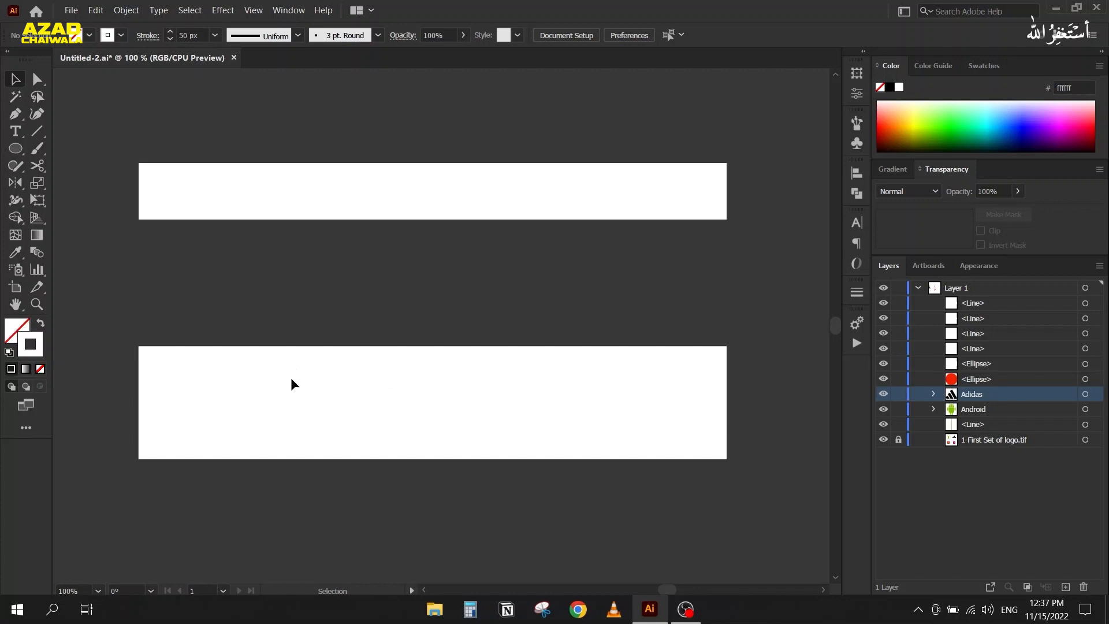
{"action": "left_click", "coordinate": [298, 403]}
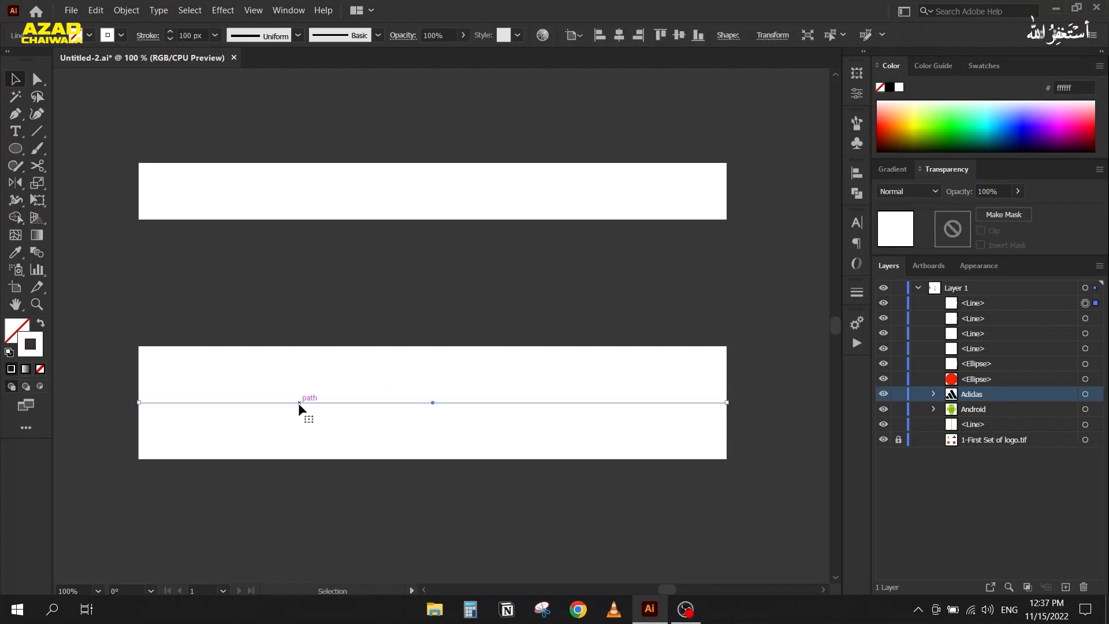
{"action": "left_click", "coordinate": [286, 371]}
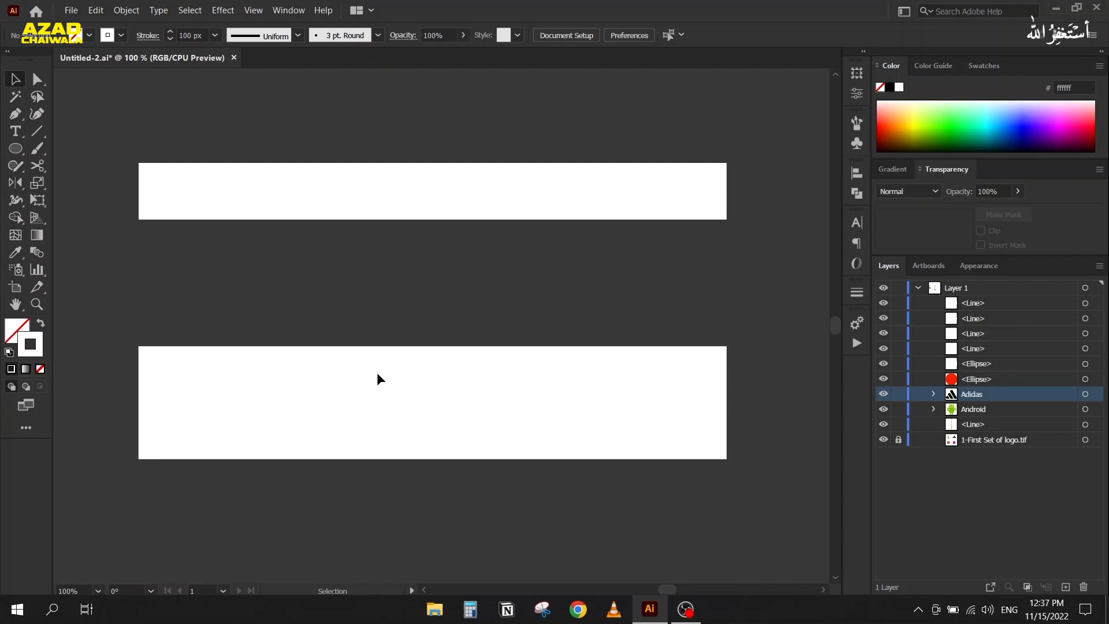
Expand the fill and stroke of the 50 px line into a filled shape.
{"action": "left_click_drag", "start_coordinate": [177, 114], "coordinate": [255, 234]}
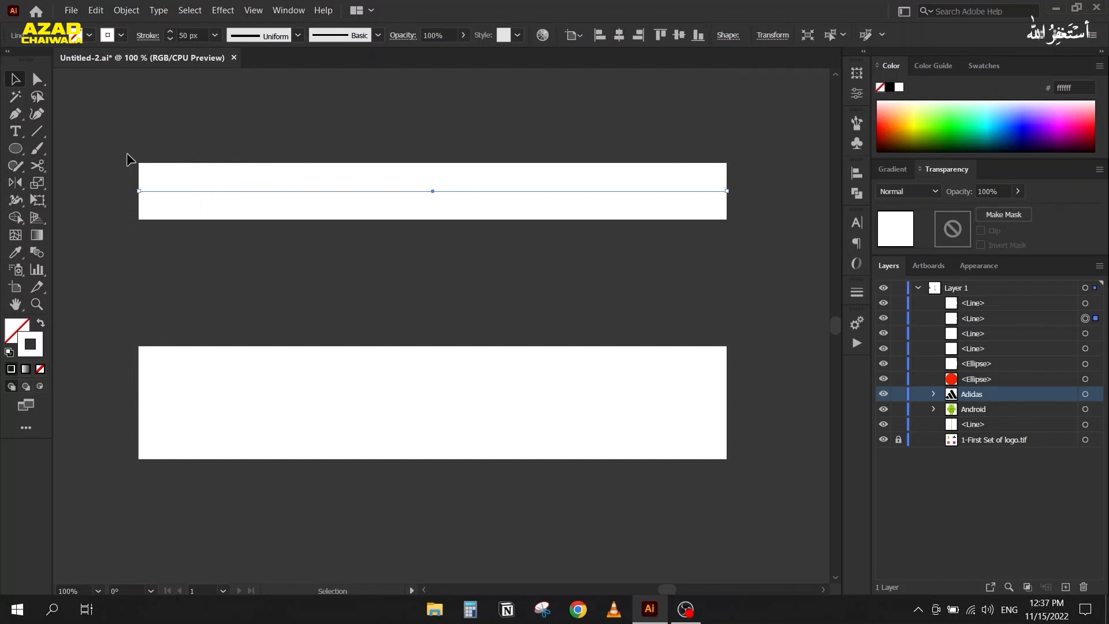
{"action": "left_click_drag", "start_coordinate": [133, 134], "coordinate": [220, 228]}
{"action": "left_click", "coordinate": [121, 11]}
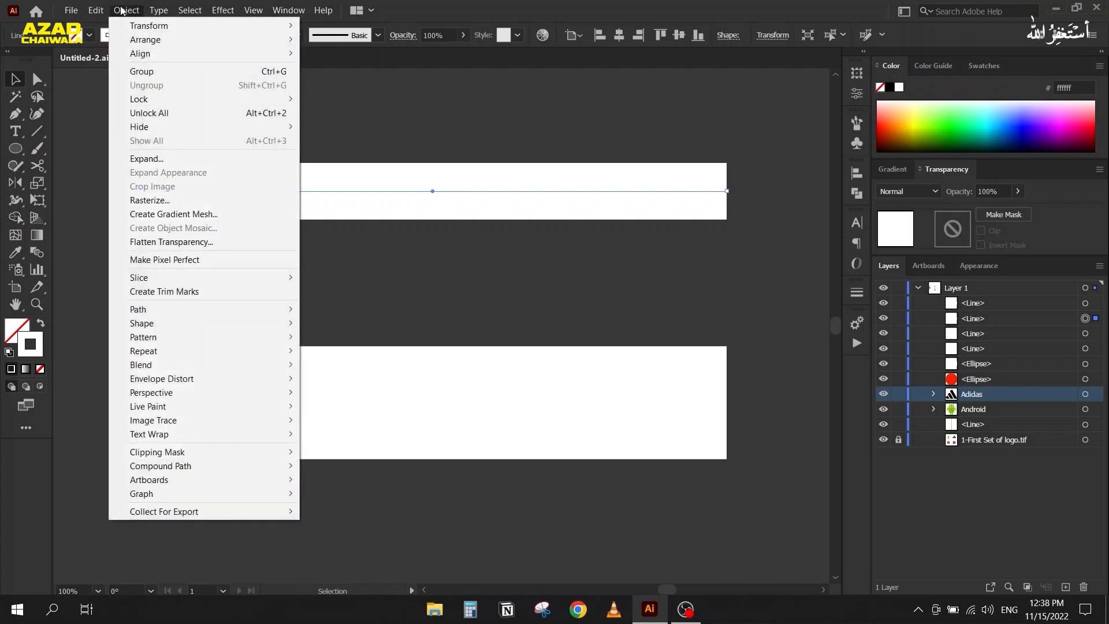
{"action": "left_click", "coordinate": [185, 158]}
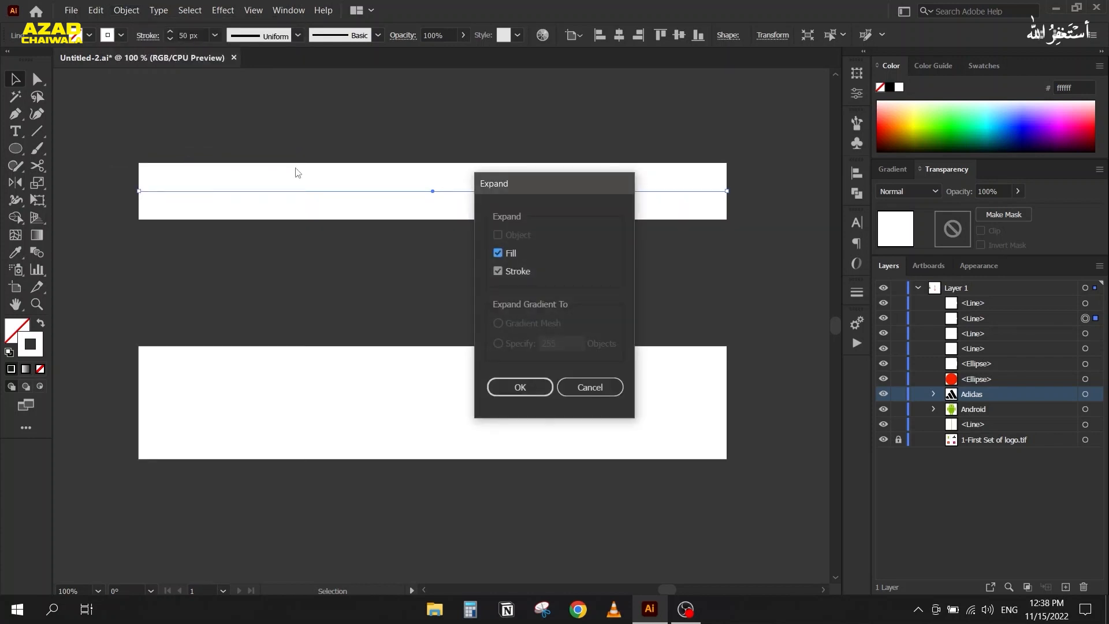
{"action": "left_click_drag", "start_coordinate": [493, 173], "coordinate": [808, 113]}
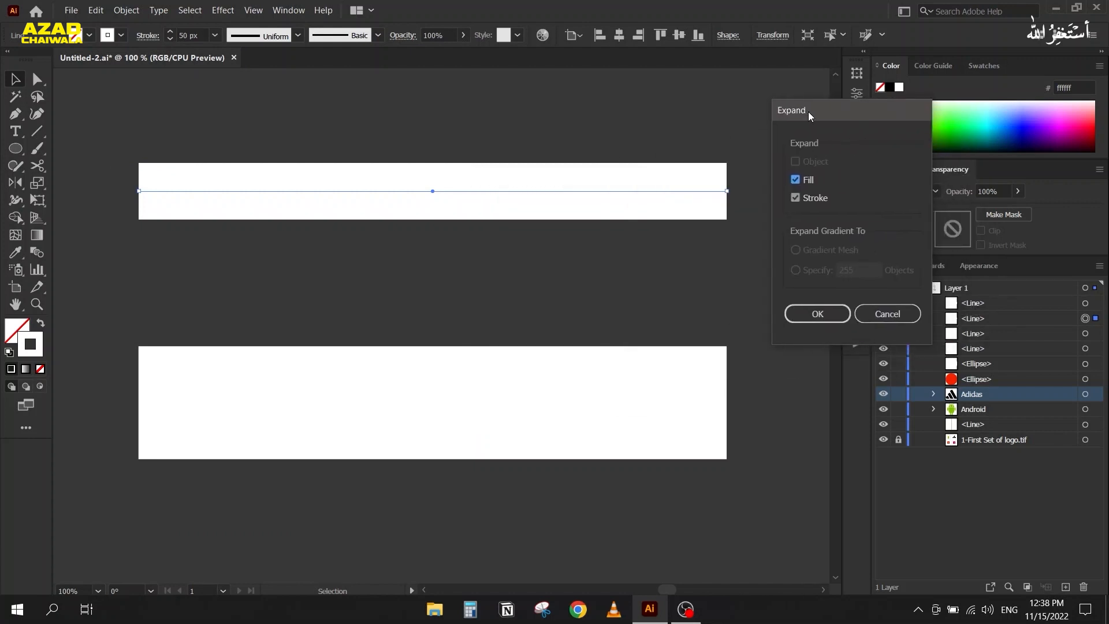
{"action": "left_click", "coordinate": [798, 312]}
{"action": "left_click", "coordinate": [809, 311]}
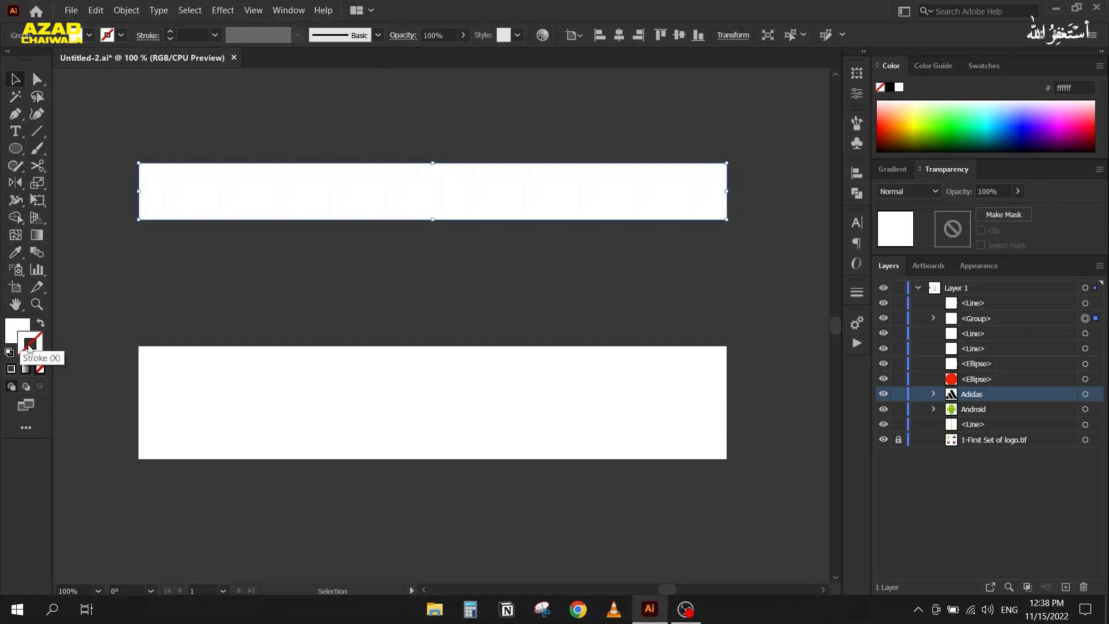
Examine the fill, stroke and selectable area of the shape expanded from the 50 px line.
{"action": "left_click", "coordinate": [20, 327]}
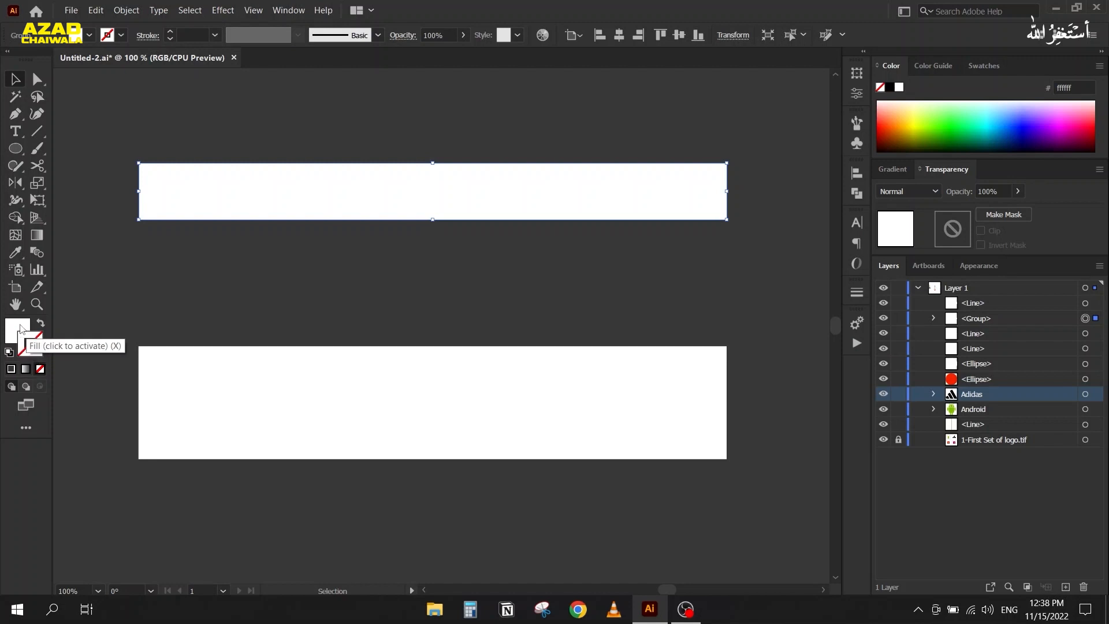
{"action": "left_click", "coordinate": [202, 275]}
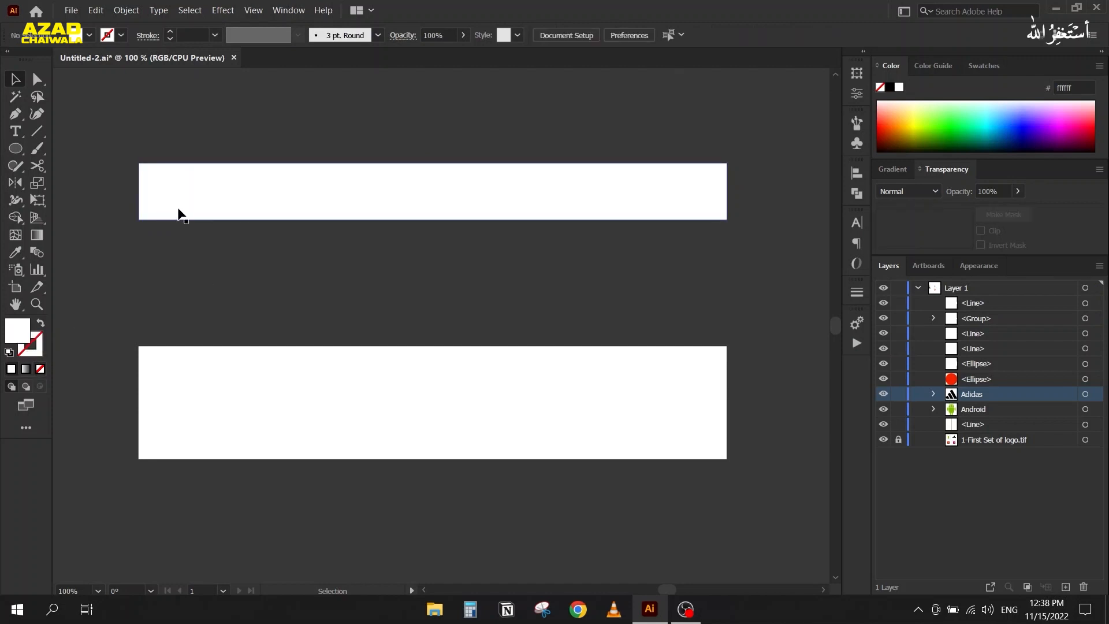
{"action": "left_click", "coordinate": [179, 214]}
{"action": "left_click", "coordinate": [202, 255]}
{"action": "left_click", "coordinate": [581, 194]}
{"action": "left_click", "coordinate": [600, 264]}
{"action": "left_click", "coordinate": [696, 189]}
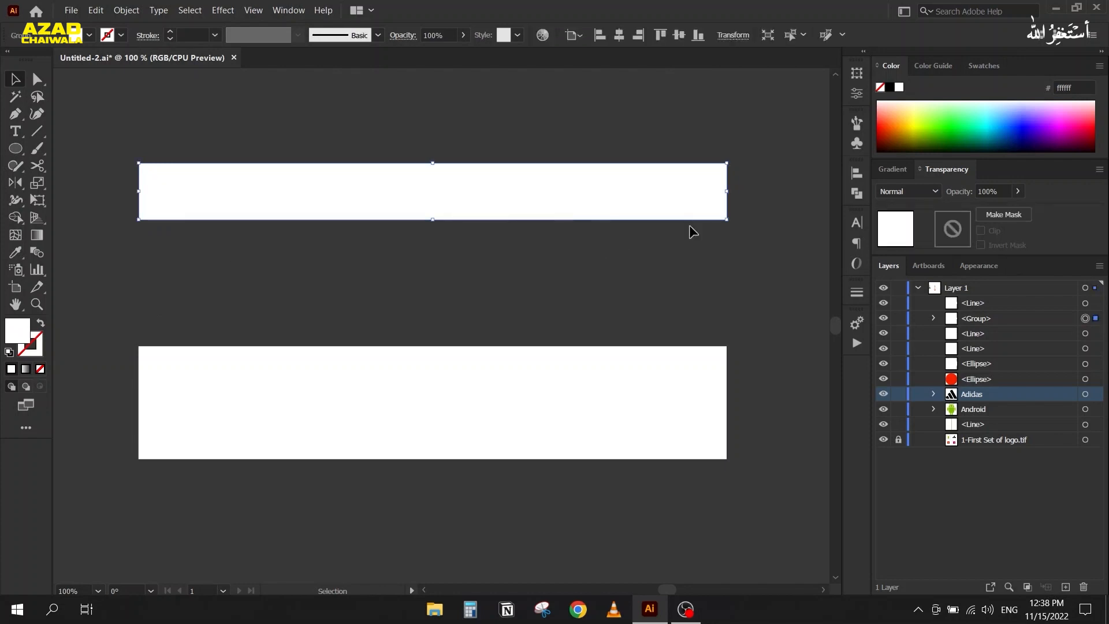
Expand the fill and stroke of the 100 px line into a filled shape and check that it can be selected by its area.
{"action": "left_click", "coordinate": [412, 402]}
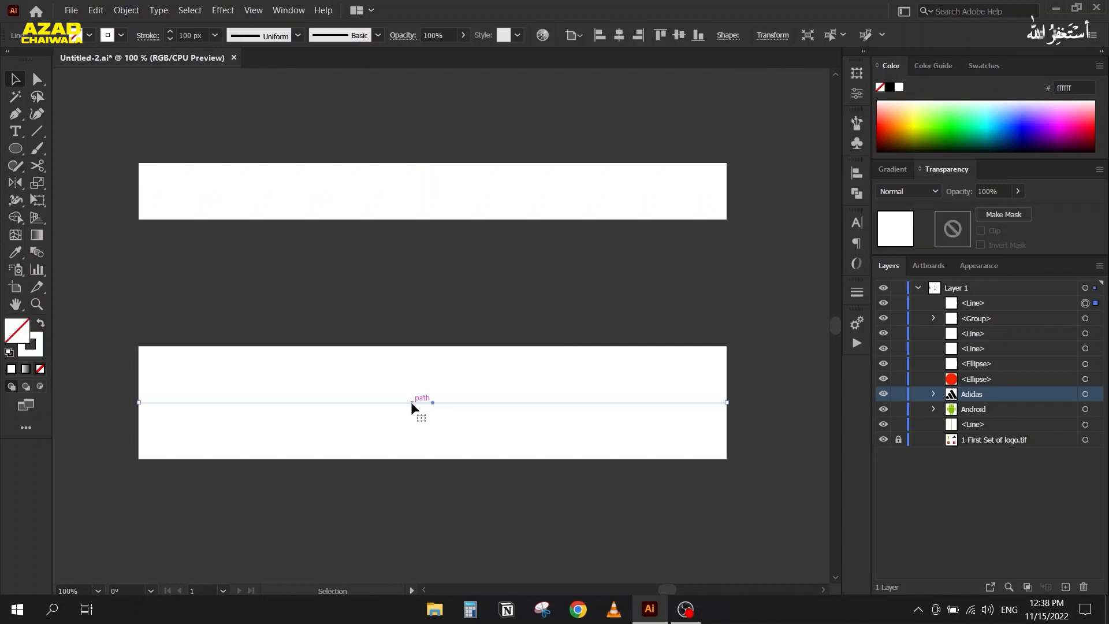
{"action": "left_click", "coordinate": [126, 10]}
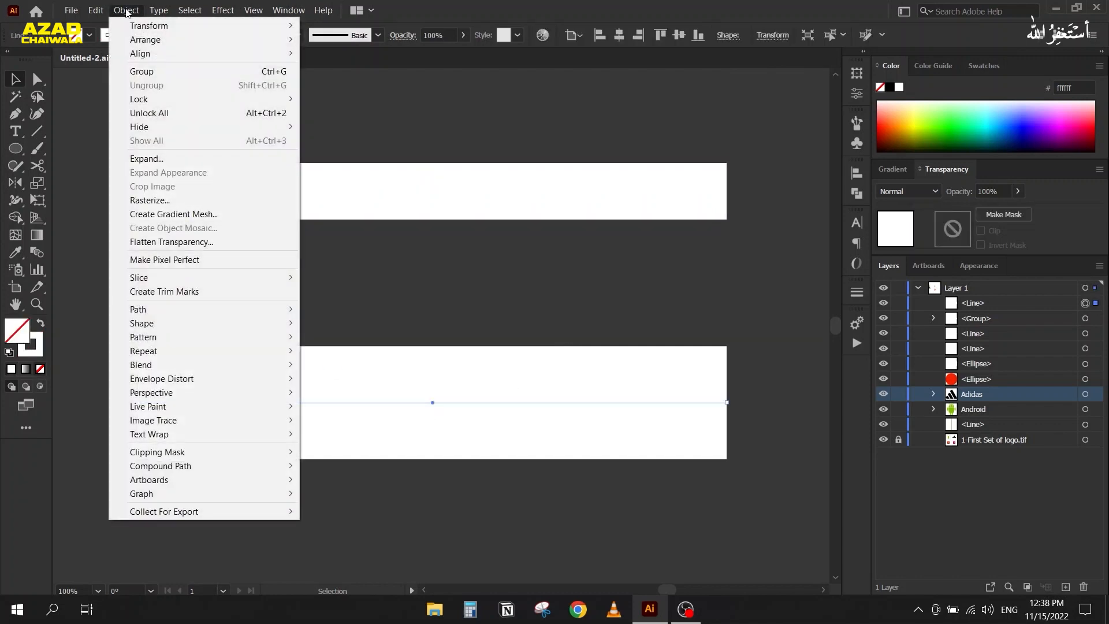
{"action": "left_click", "coordinate": [154, 160]}
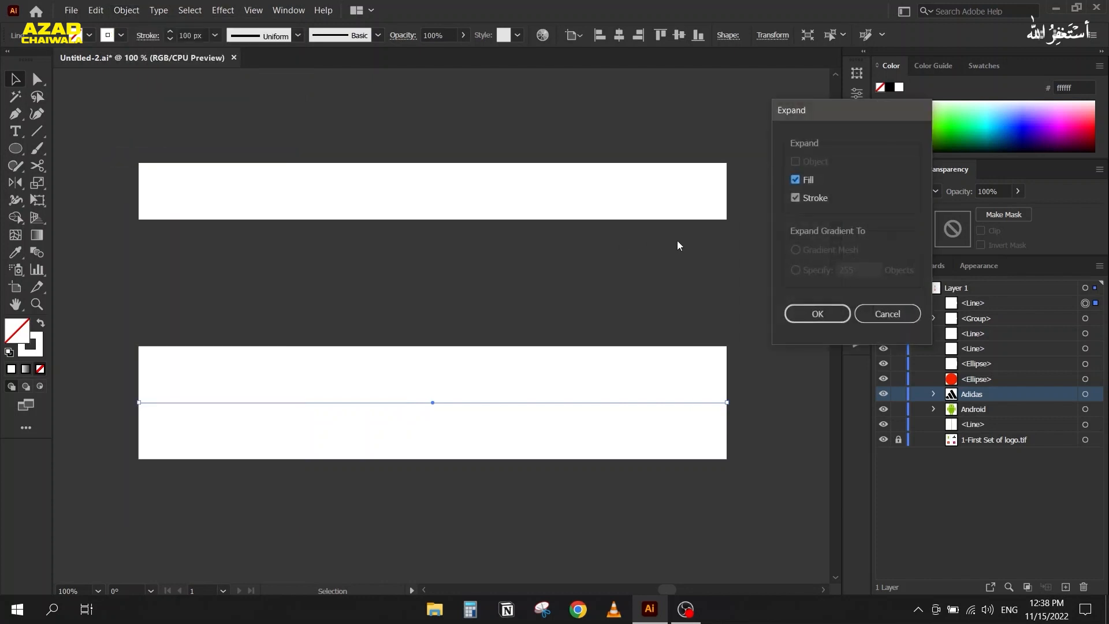
{"action": "left_click", "coordinate": [803, 313]}
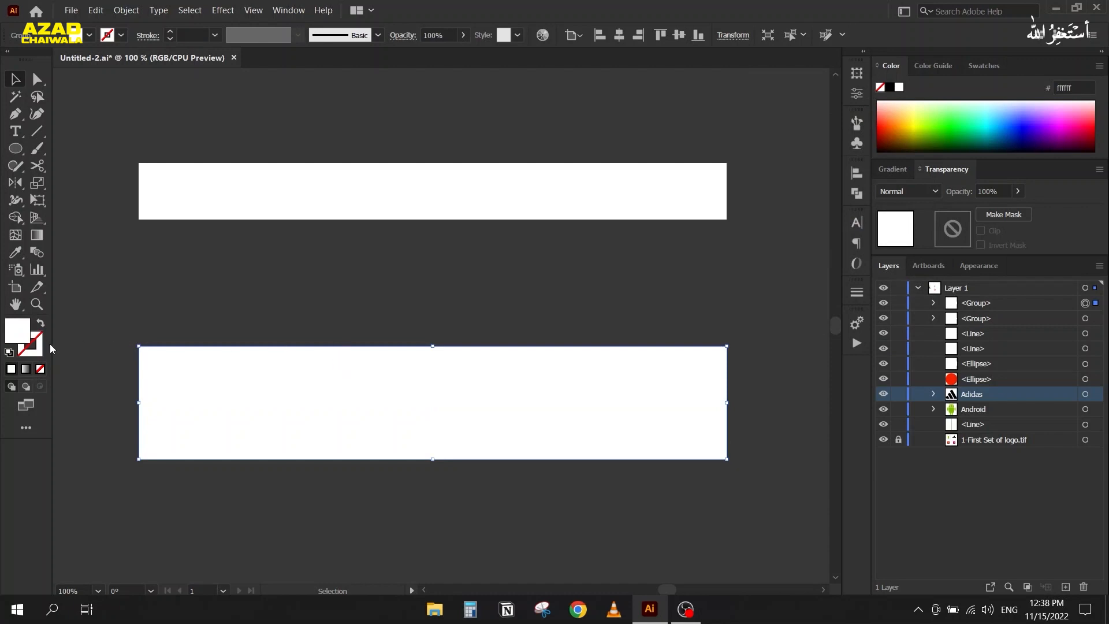
{"action": "left_click", "coordinate": [169, 317]}
{"action": "left_click", "coordinate": [172, 382]}
{"action": "left_click", "coordinate": [292, 334]}
{"action": "left_click", "coordinate": [290, 383]}
{"action": "left_click", "coordinate": [317, 276]}
{"action": "left_click", "coordinate": [327, 404]}
Delete the thin demonstration line and both expanded bars from the empty canvas.
{"action": "scroll", "coordinate": [333, 243], "scroll_direction": "down", "scroll_amount": 2}
{"action": "left_click_drag", "start_coordinate": [193, 103], "coordinate": [433, 464]}
{"action": "key", "text": "Delete"}
Draw a white five-pointed star without a stroke in the empty canvas beside the reference image.
{"action": "left_click", "coordinate": [23, 155]}
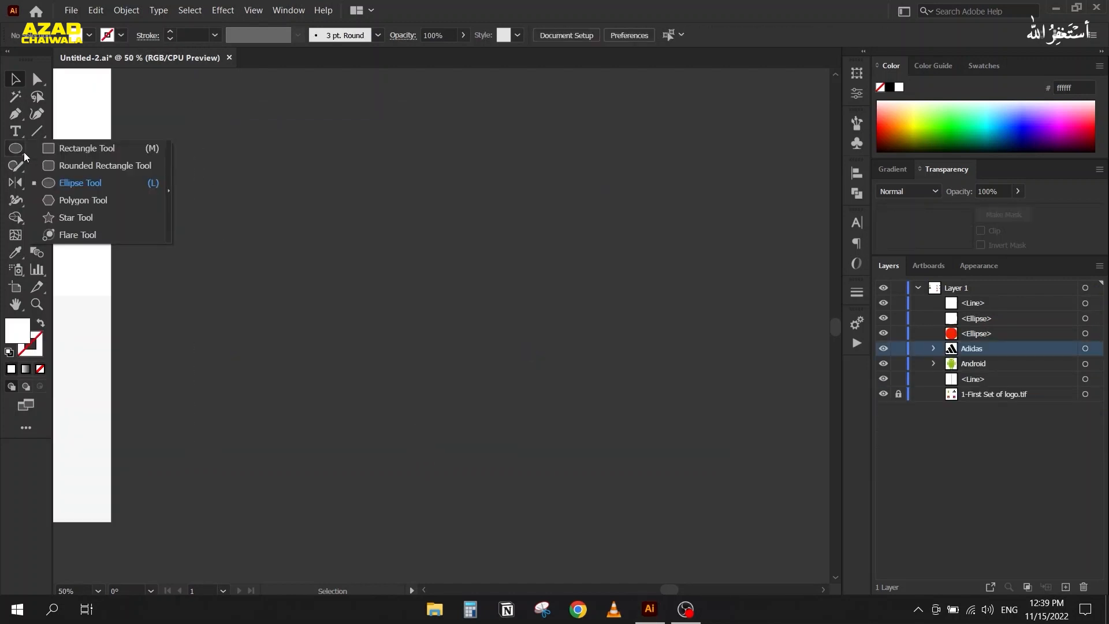
{"action": "left_click", "coordinate": [76, 217]}
{"action": "left_click_drag", "start_coordinate": [345, 267], "coordinate": [429, 345]}
{"action": "left_click", "coordinate": [15, 79]}
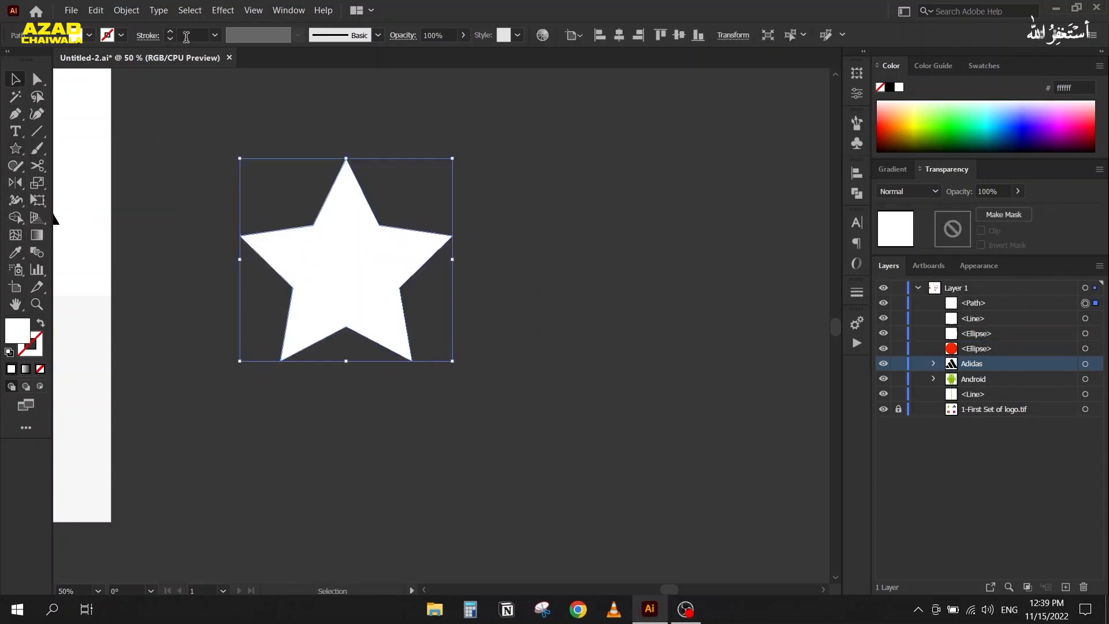
Apply a Twist effect with a 70° angle to the star, using the preview.
{"action": "left_click", "coordinate": [219, 10]}
{"action": "mouse_move", "coordinate": [301, 144]}
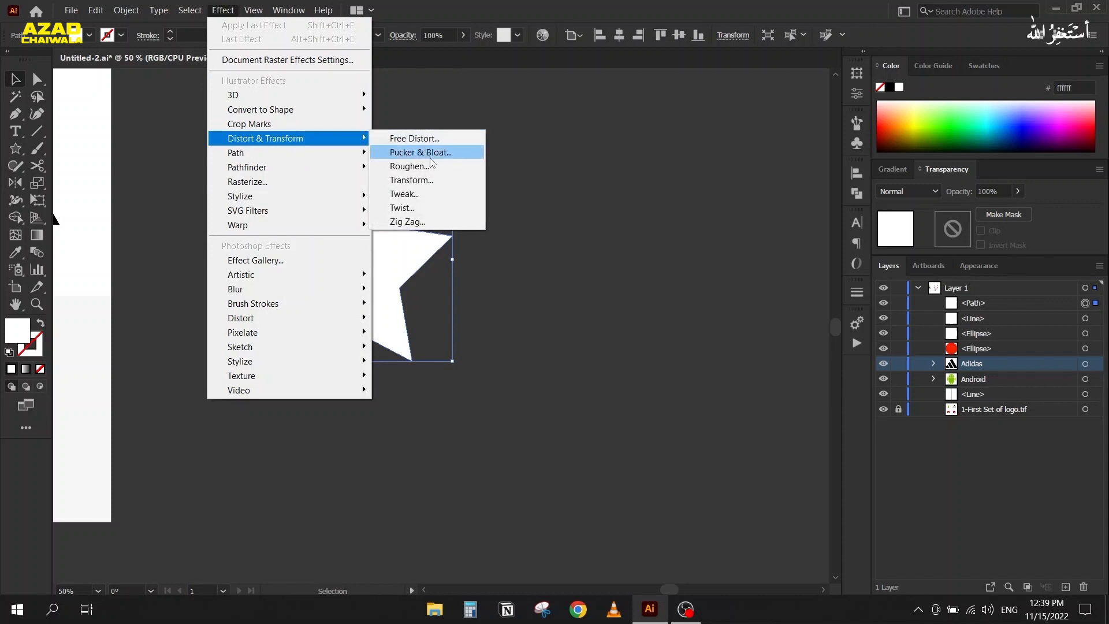
{"action": "left_click", "coordinate": [451, 207]}
{"action": "left_click_drag", "start_coordinate": [491, 244], "coordinate": [567, 133]}
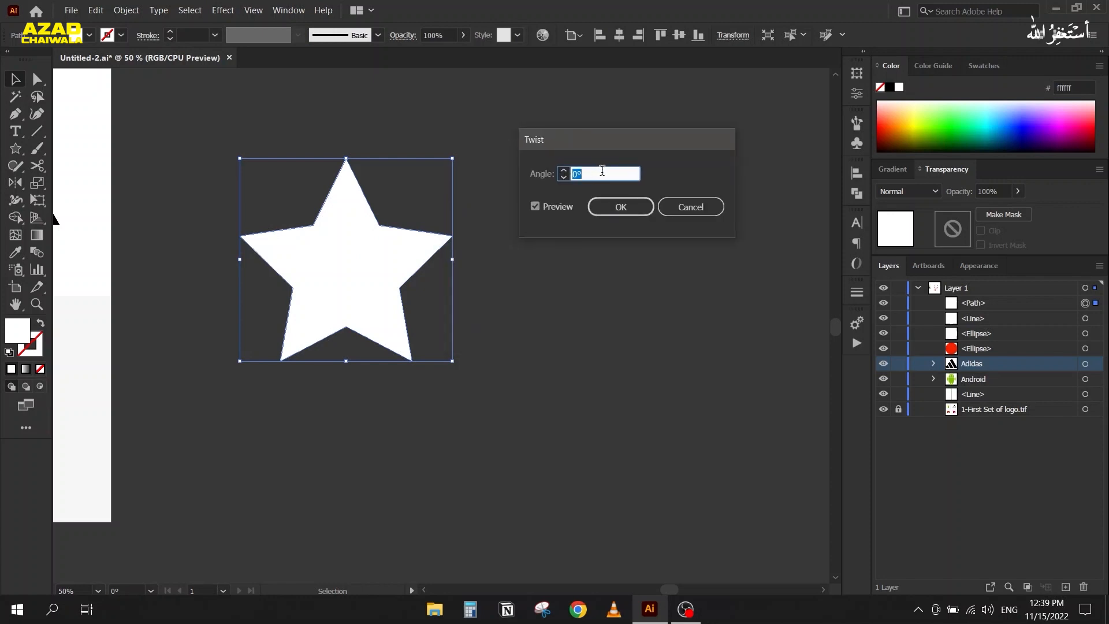
{"action": "scroll", "coordinate": [602, 171], "scroll_direction": "up", "scroll_amount": 10}
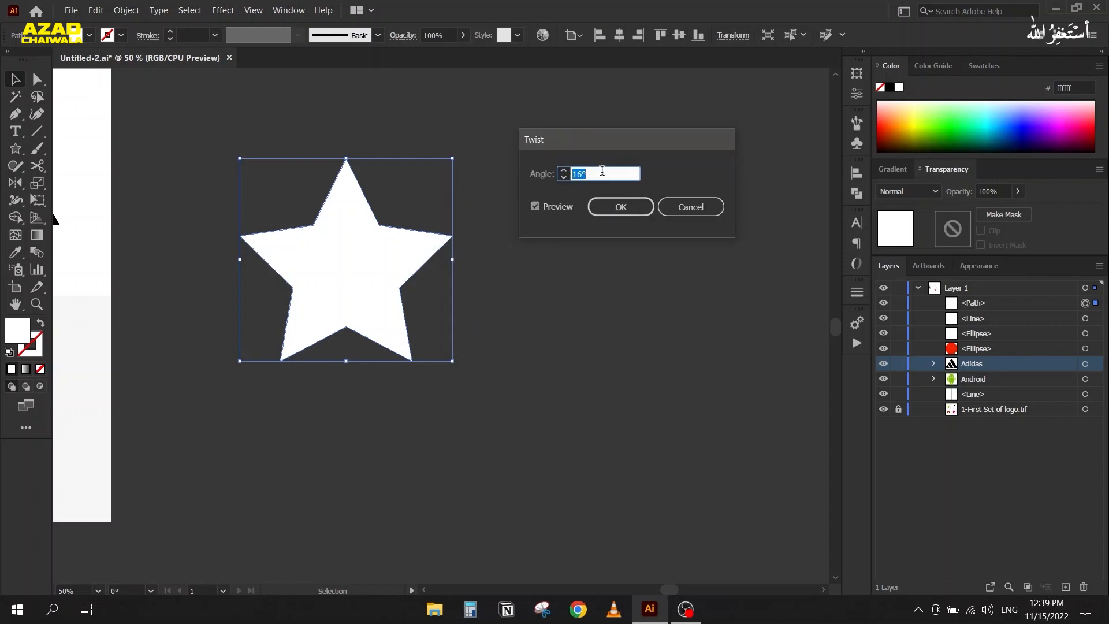
{"action": "left_click", "coordinate": [546, 205]}
{"action": "left_click", "coordinate": [547, 205]}
{"action": "left_click", "coordinate": [599, 173]}
{"action": "scroll", "coordinate": [598, 173], "scroll_direction": "up", "scroll_amount": 6}
{"action": "left_click", "coordinate": [549, 207]}
{"action": "left_click", "coordinate": [549, 207]}
{"action": "scroll", "coordinate": [599, 175], "scroll_direction": "up", "scroll_amount": 20}
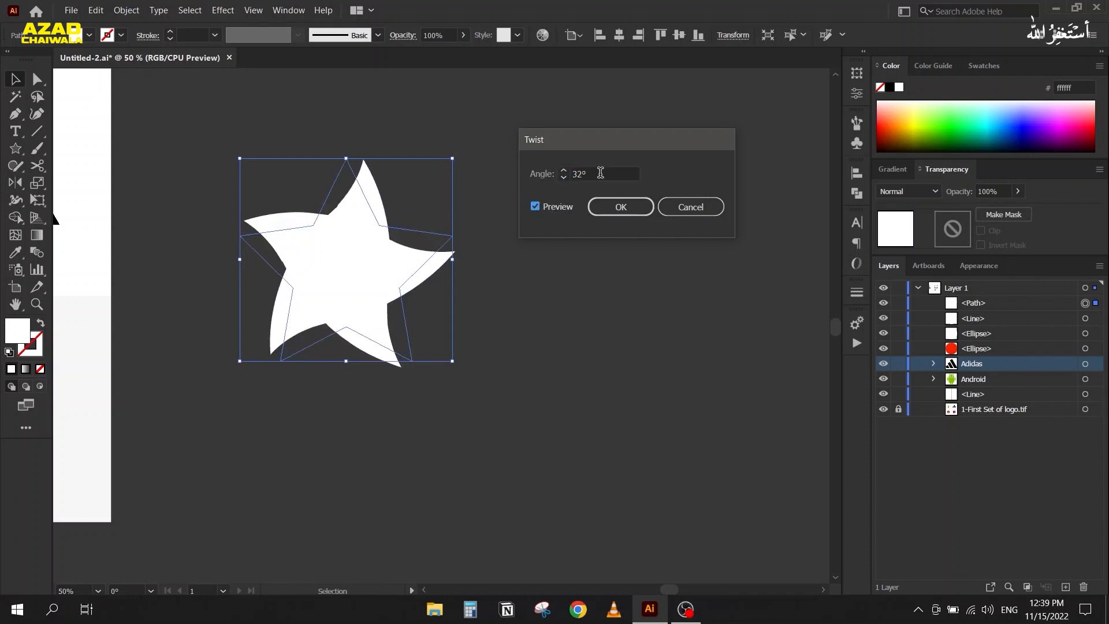
{"action": "scroll", "coordinate": [600, 172], "scroll_direction": "up", "scroll_amount": 14}
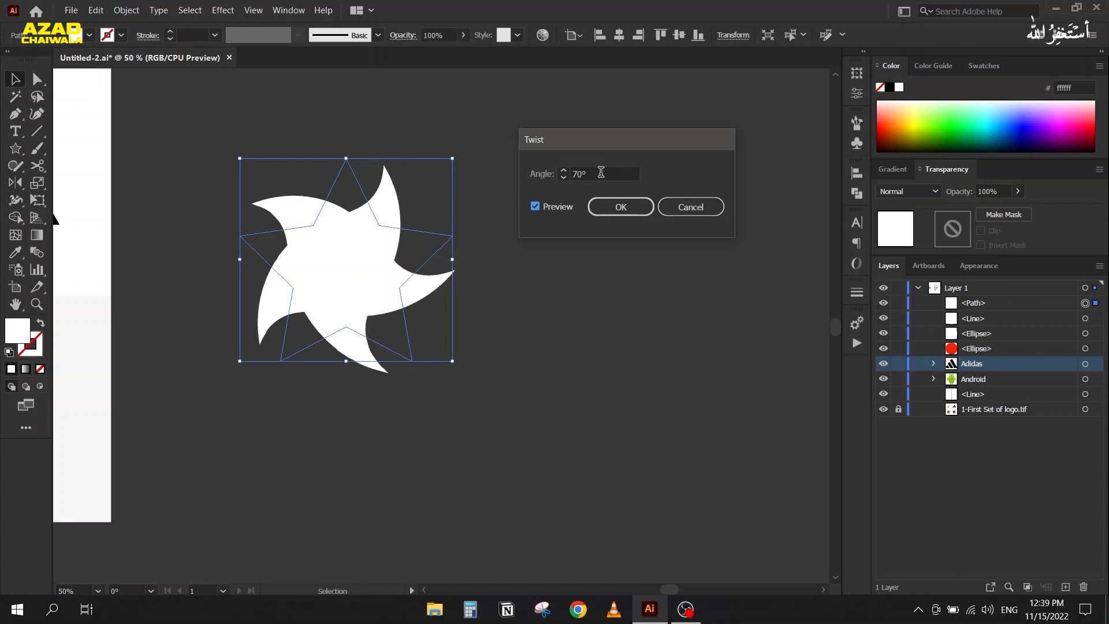
{"action": "left_click", "coordinate": [610, 203]}
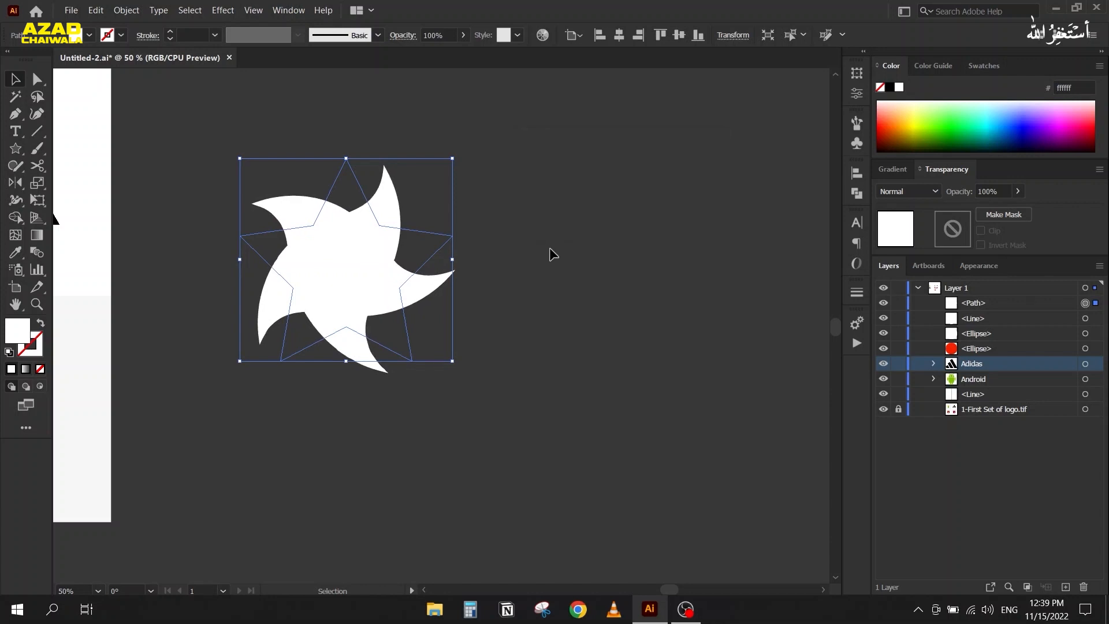
{"action": "left_click", "coordinate": [551, 252]}
Select the twisted star and toggle its Twist effect off and on to compare it with the original path.
{"action": "scroll", "coordinate": [214, 249], "scroll_direction": "up", "scroll_amount": 3}
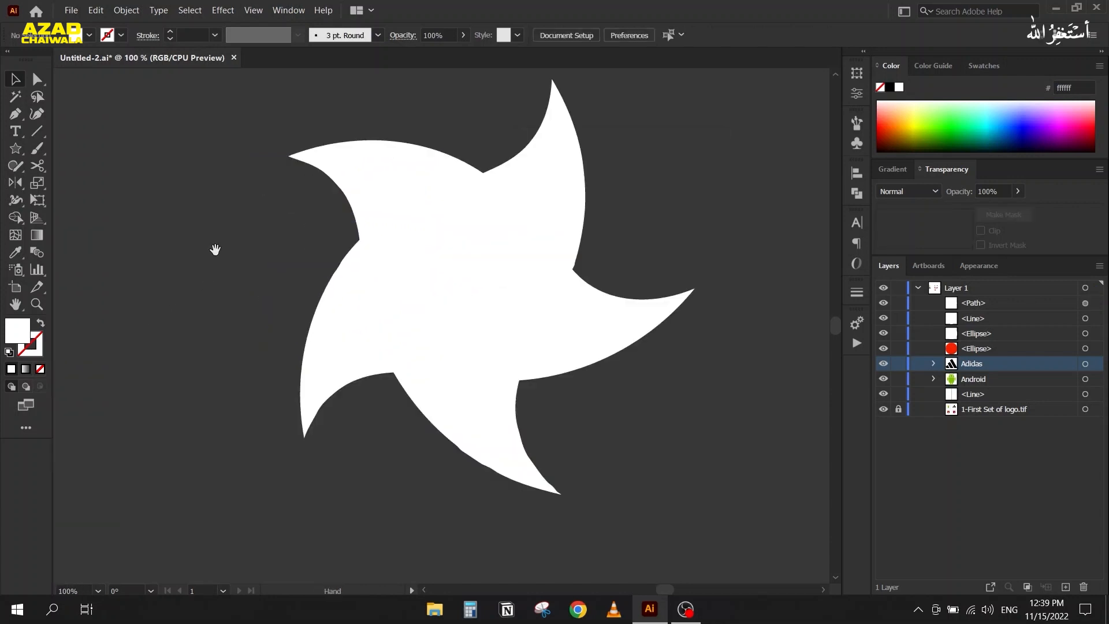
{"action": "left_click_drag", "start_coordinate": [317, 132], "coordinate": [448, 258]}
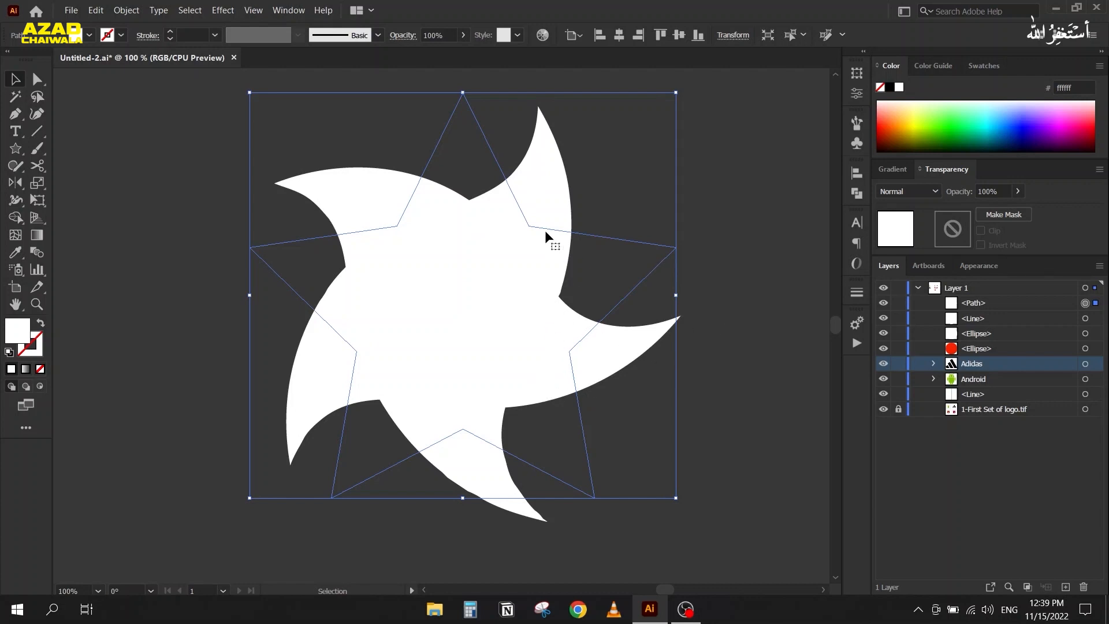
{"action": "left_click", "coordinate": [981, 266]}
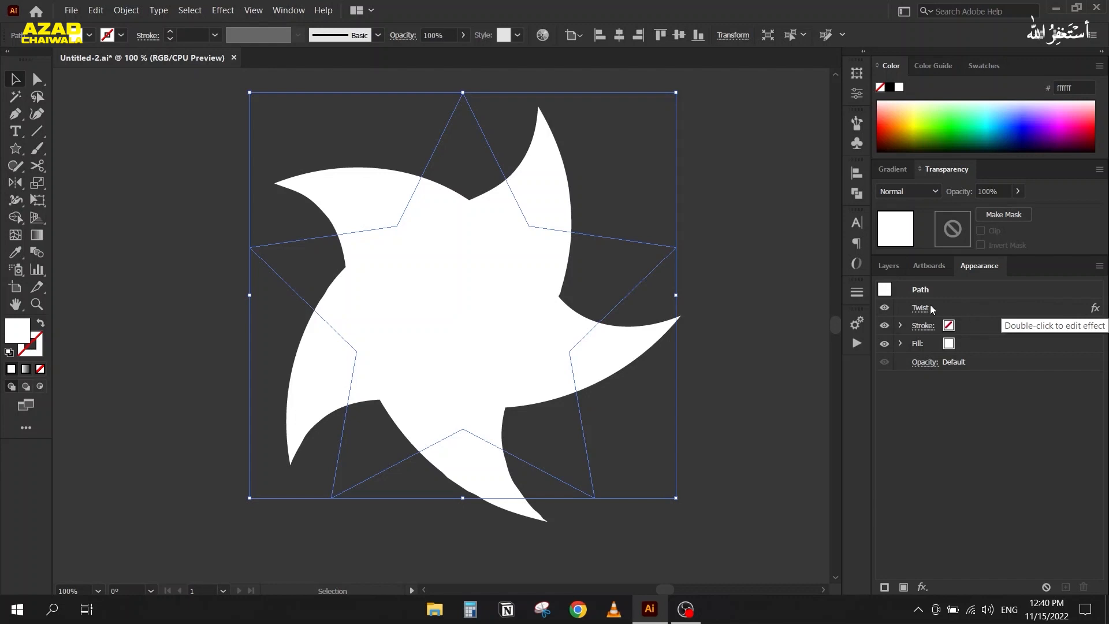
{"action": "left_click", "coordinate": [887, 308]}
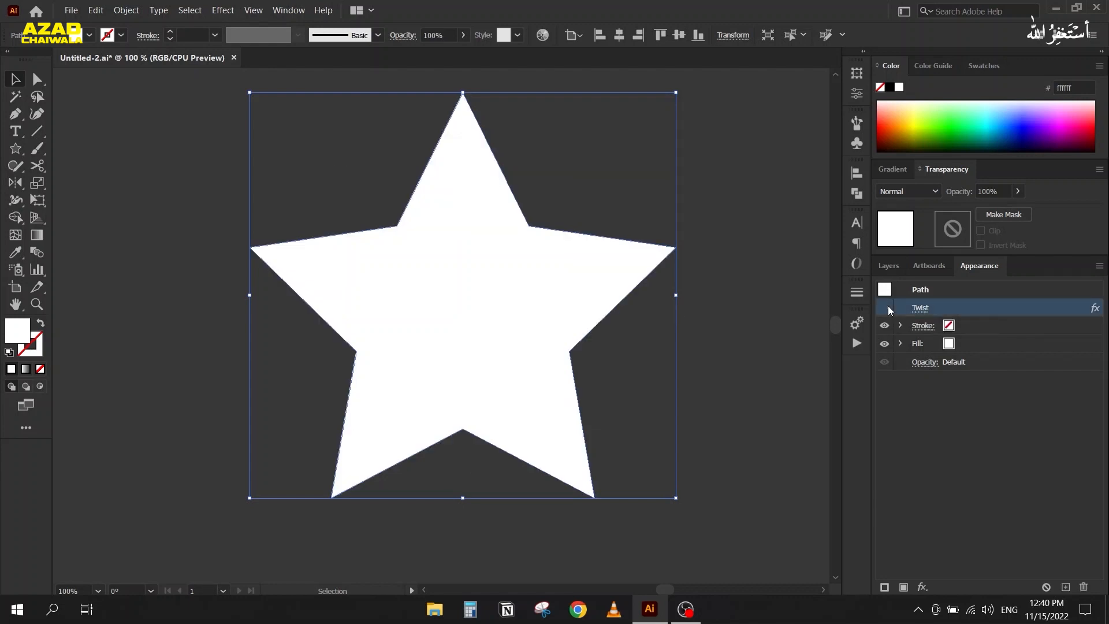
{"action": "left_click", "coordinate": [886, 308]}
Edit the star's Twist effect, setting its angle to 90° with the preview on.
{"action": "left_click", "coordinate": [920, 309]}
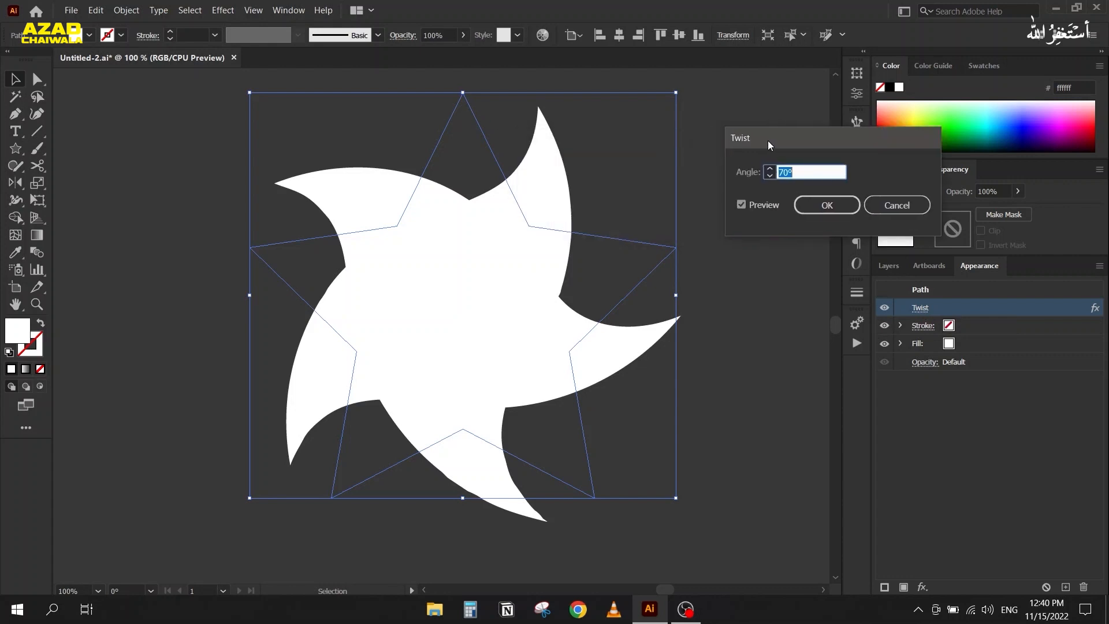
{"action": "left_click", "coordinate": [758, 205]}
{"action": "left_click", "coordinate": [757, 205]}
{"action": "scroll", "coordinate": [814, 169], "scroll_direction": "up", "scroll_amount": 4}
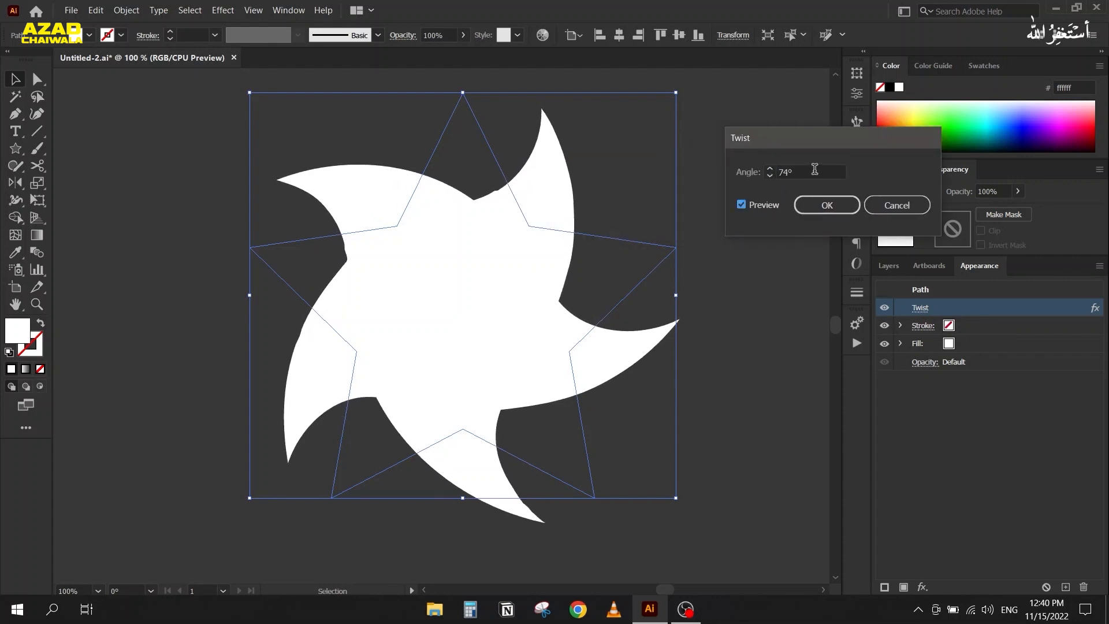
{"action": "scroll", "coordinate": [814, 168], "scroll_direction": "up", "scroll_amount": 16}
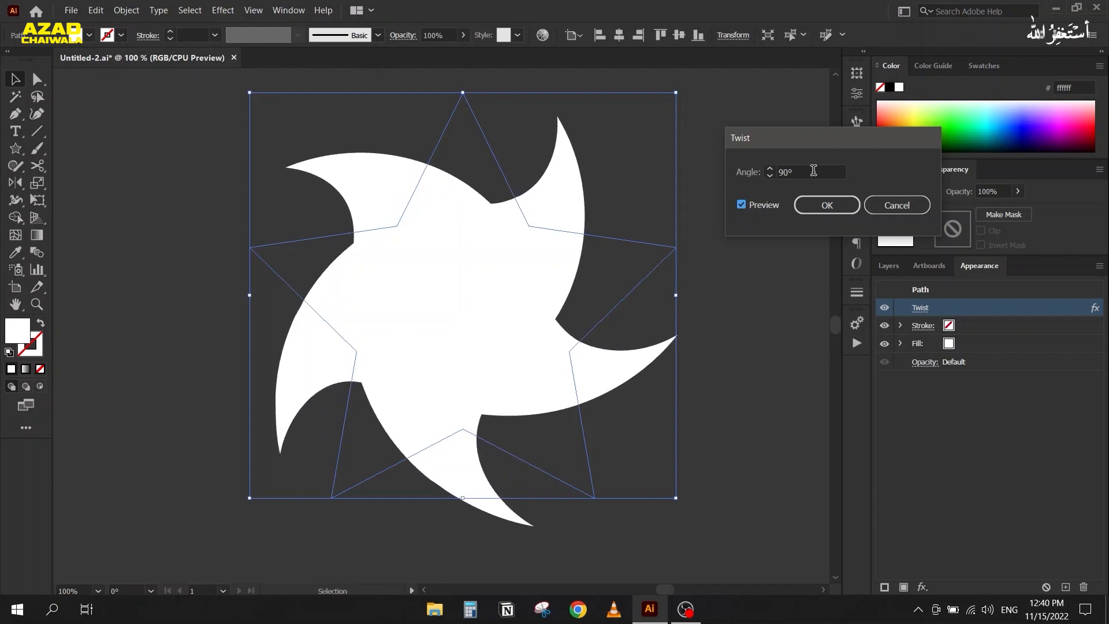
{"action": "left_click", "coordinate": [812, 204]}
{"action": "left_click", "coordinate": [762, 213]}
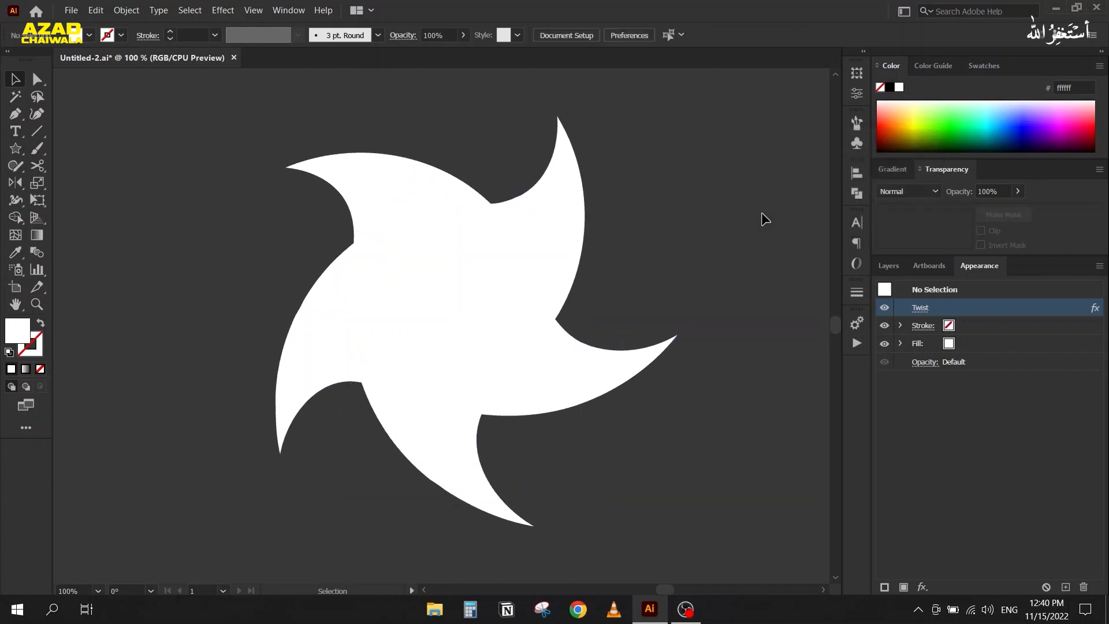
Expand the appearance of the twisted star so the live Twist effect becomes an editable path.
{"action": "left_click", "coordinate": [488, 287]}
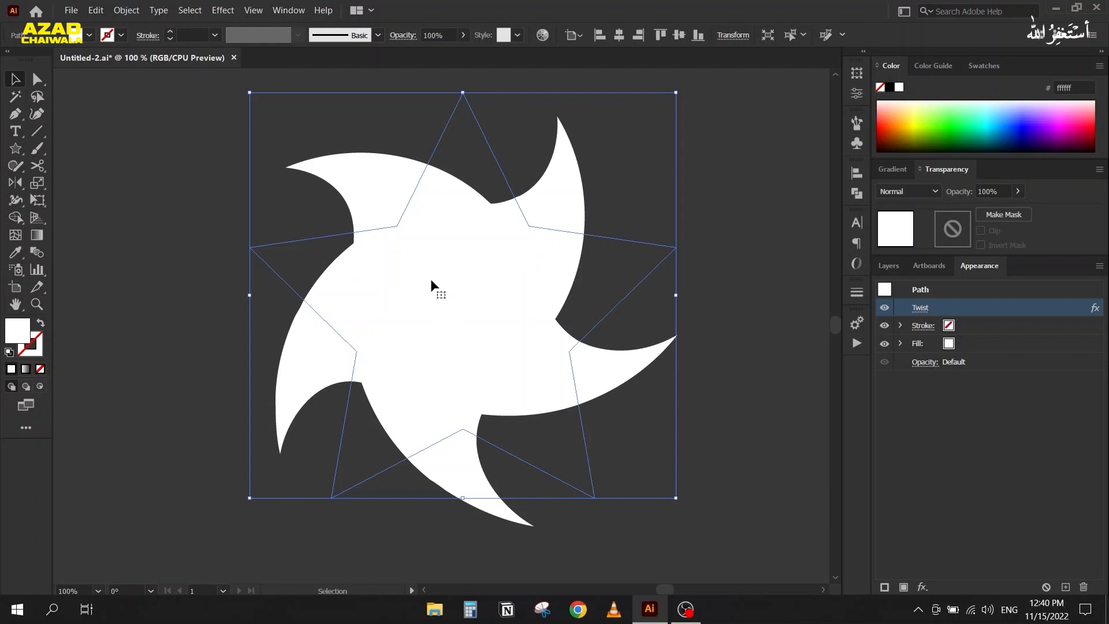
{"action": "left_click", "coordinate": [122, 11]}
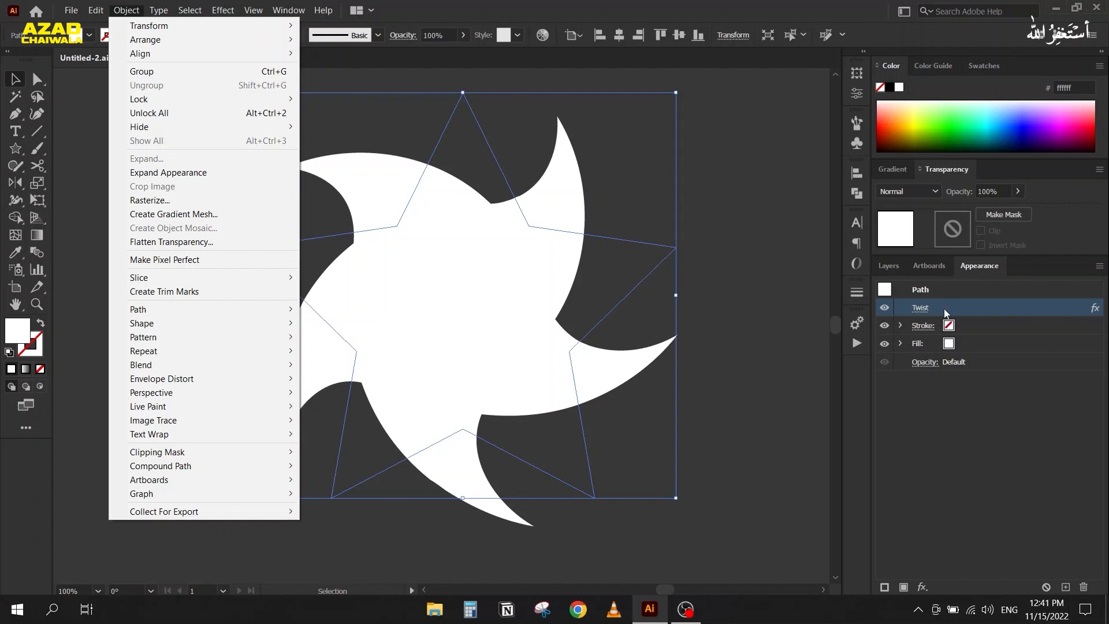
{"action": "left_click", "coordinate": [179, 173]}
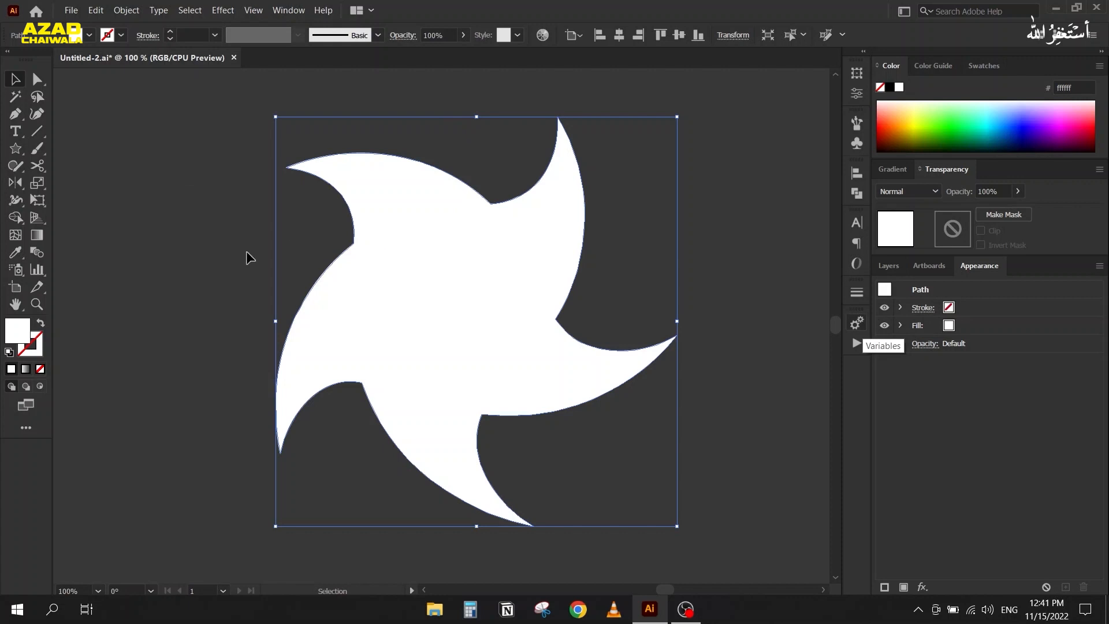
Delete the twisted demonstration star from the canvas.
{"action": "left_click", "coordinate": [229, 282]}
{"action": "left_click", "coordinate": [436, 278]}
{"action": "key", "text": "Delete"}
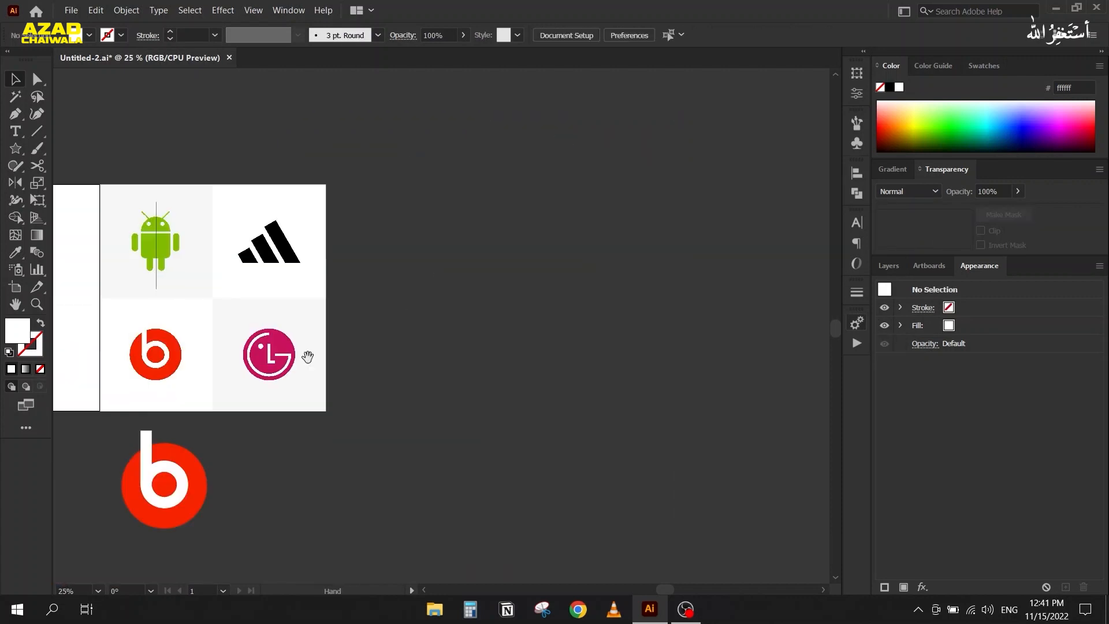
Expand the fill and stroke of the white ring and stem that form the Beats b.
{"action": "left_click_drag", "start_coordinate": [307, 354], "coordinate": [640, 106]}
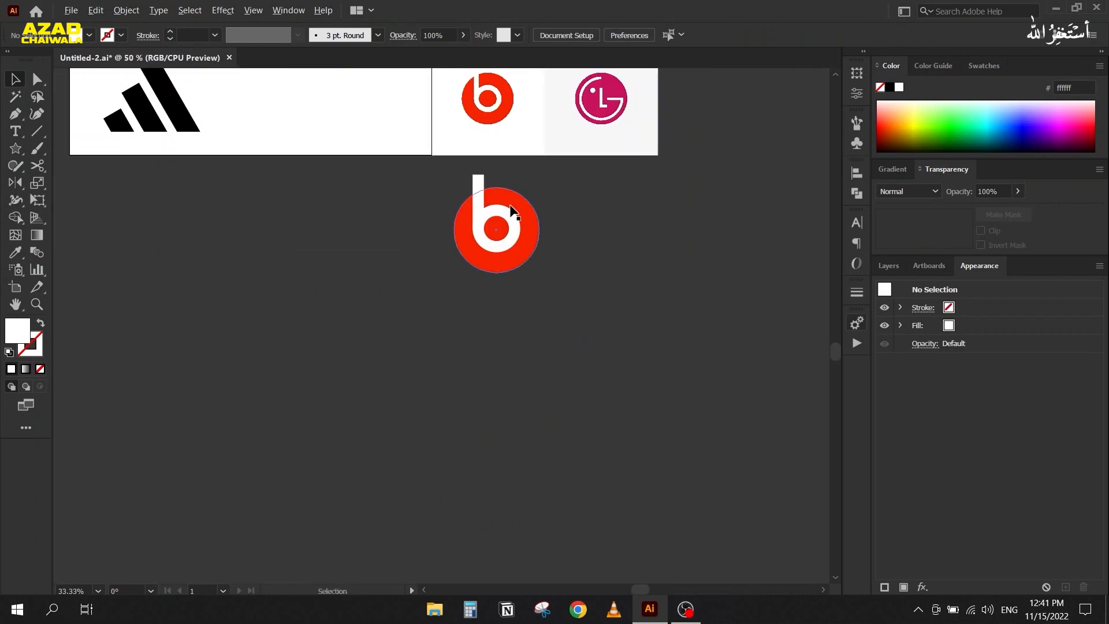
{"action": "scroll", "coordinate": [510, 206], "scroll_direction": "up", "scroll_amount": 3}
{"action": "left_click_drag", "start_coordinate": [510, 206], "coordinate": [456, 256]}
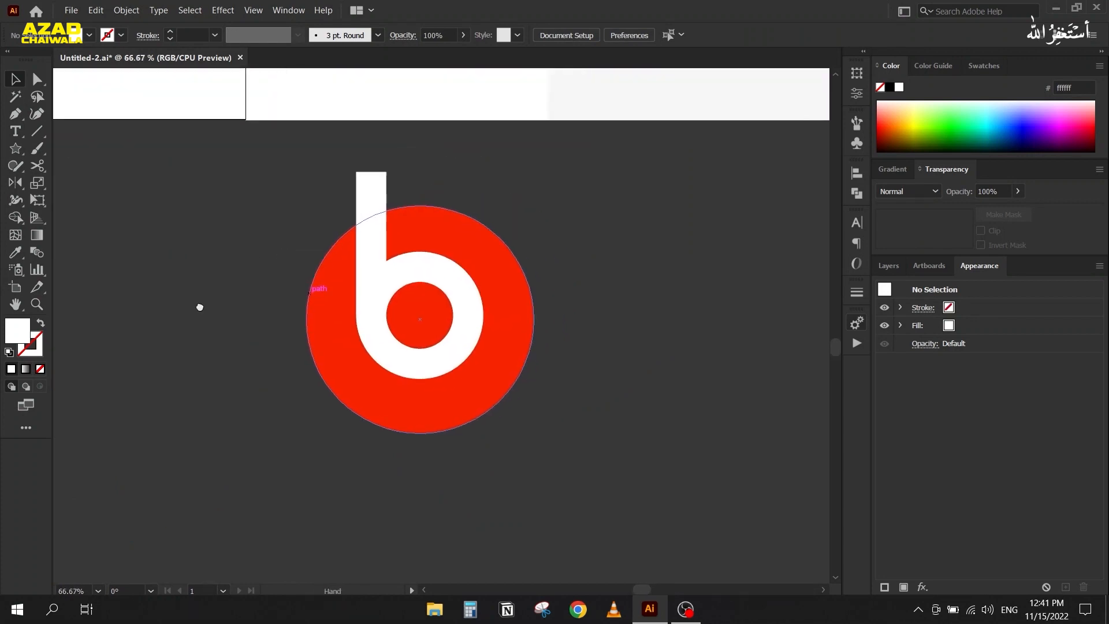
{"action": "left_click", "coordinate": [371, 216]}
{"action": "left_click", "coordinate": [434, 271]}
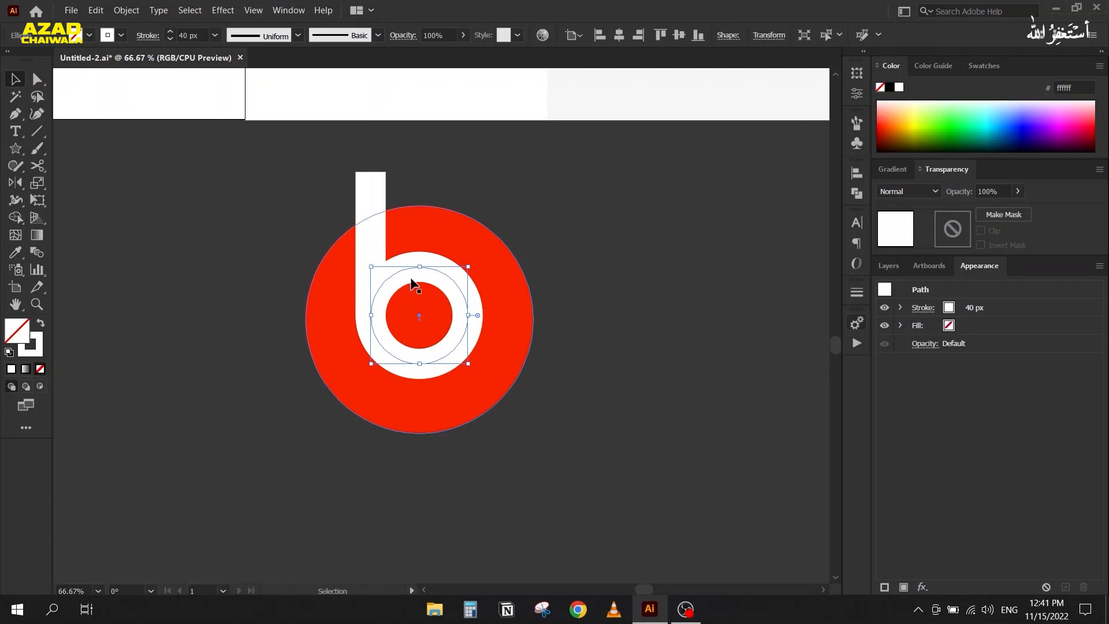
{"action": "left_click", "coordinate": [371, 237], "text": "shift"}
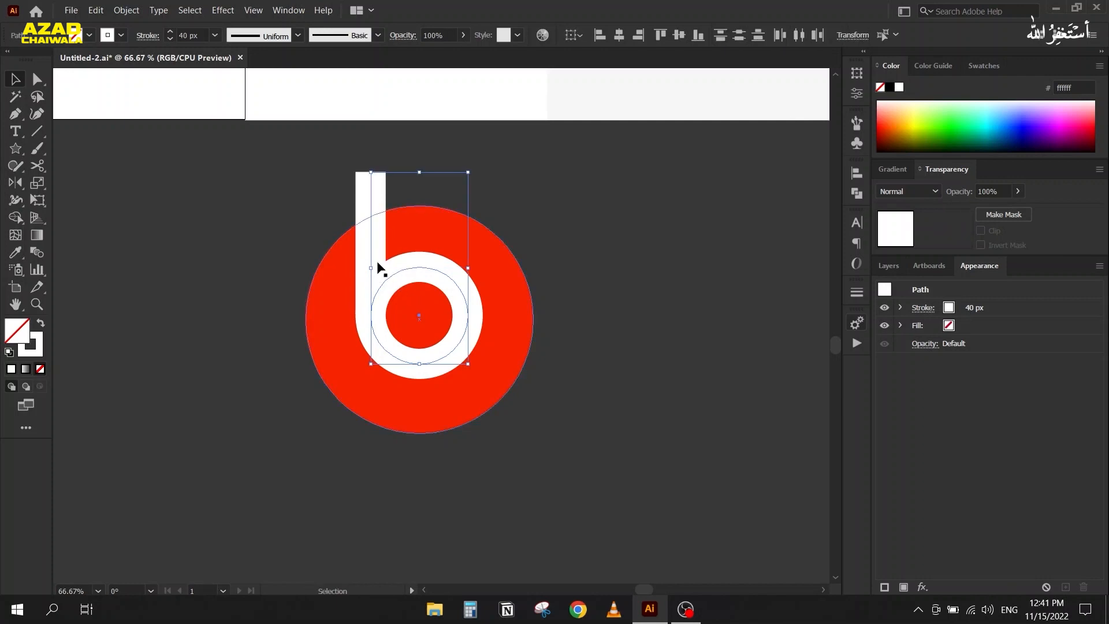
{"action": "left_click", "coordinate": [120, 10]}
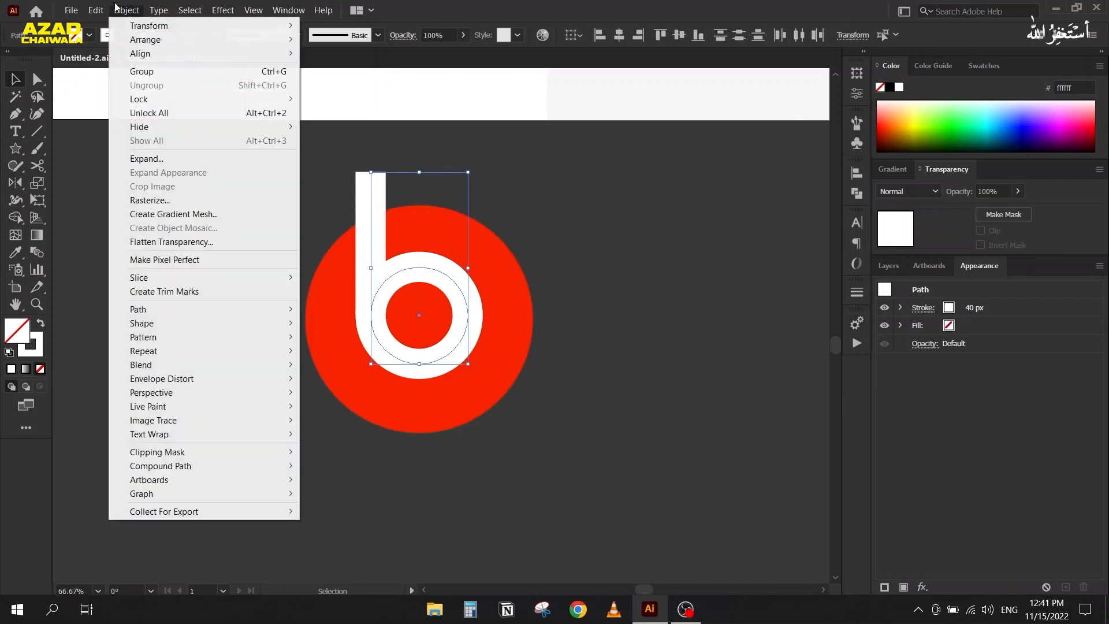
{"action": "left_click", "coordinate": [176, 160]}
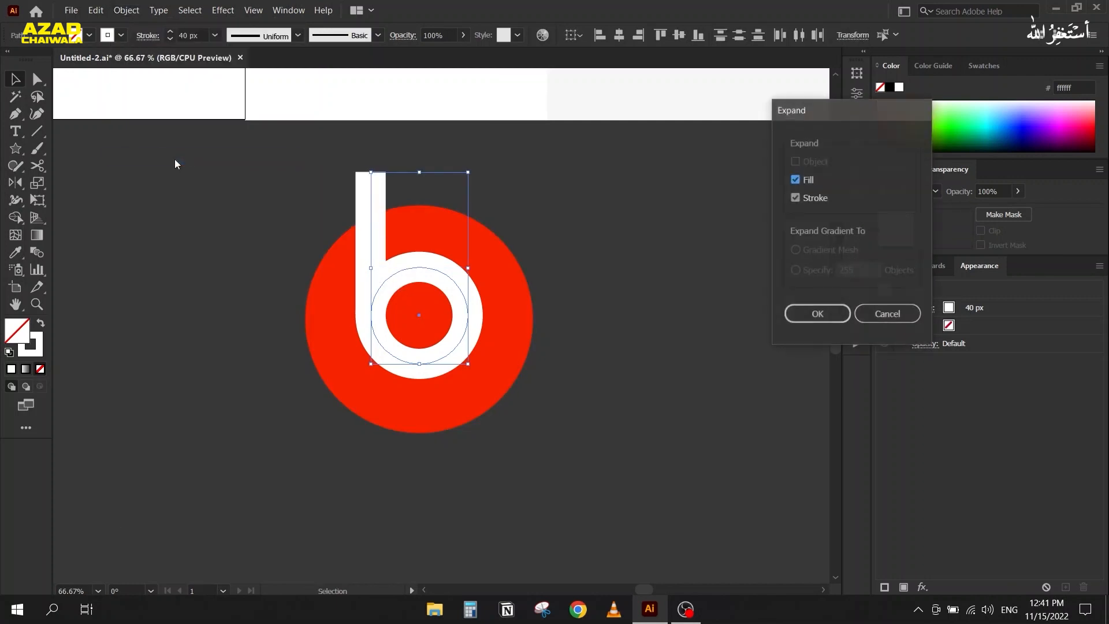
{"action": "left_click", "coordinate": [806, 315]}
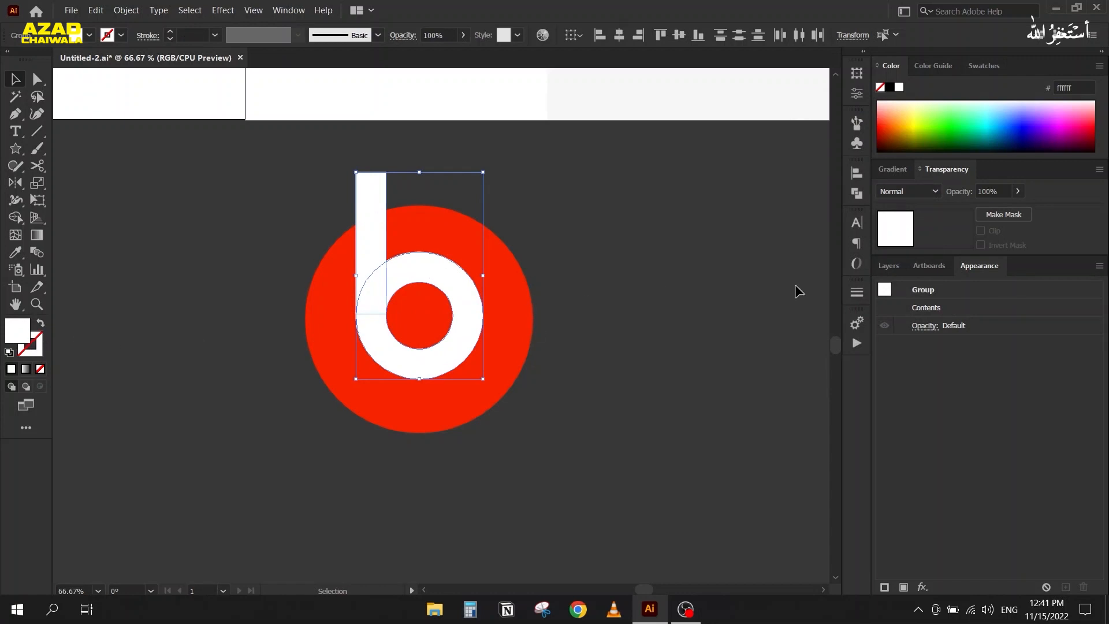
Unite the expanded ring and stem into a single b shape with Pathfinder.
{"action": "left_click", "coordinate": [890, 265]}
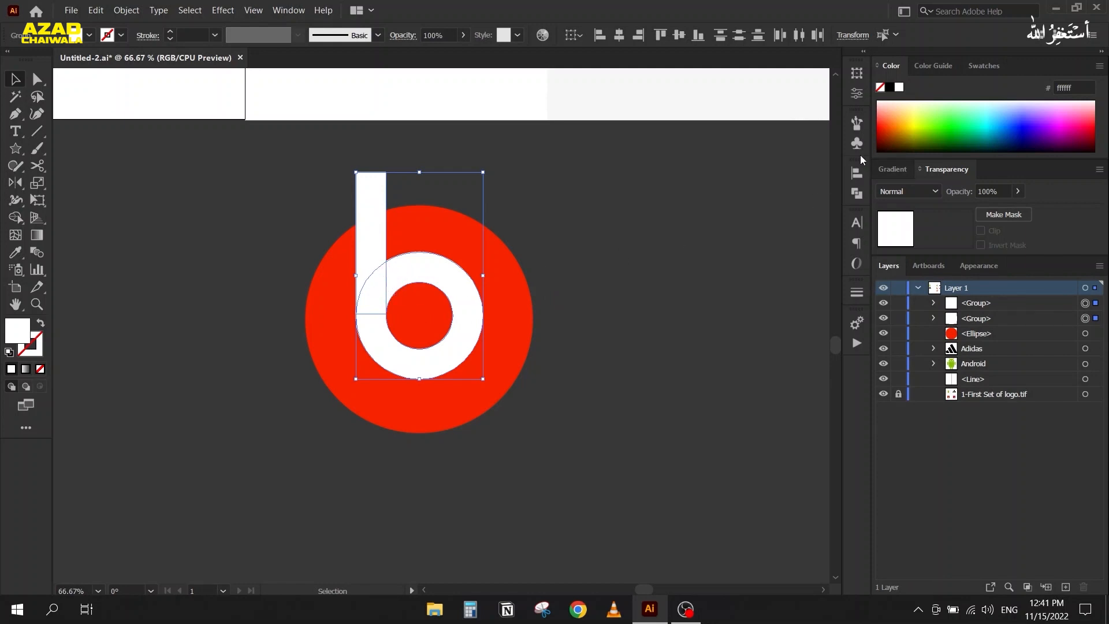
{"action": "left_click", "coordinate": [857, 193]}
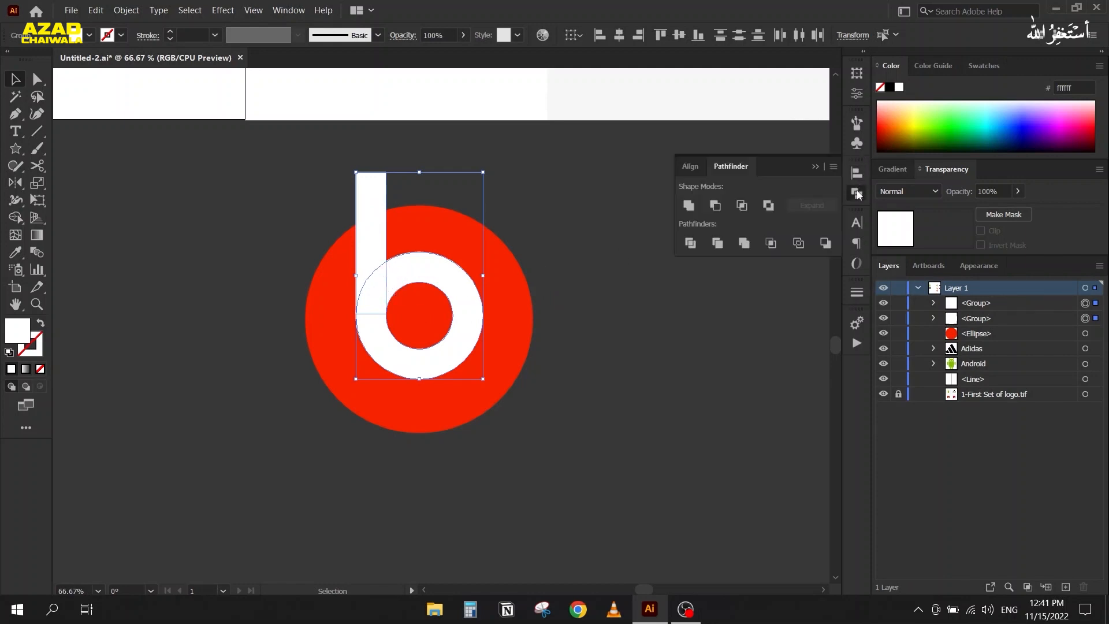
{"action": "left_click", "coordinate": [688, 206]}
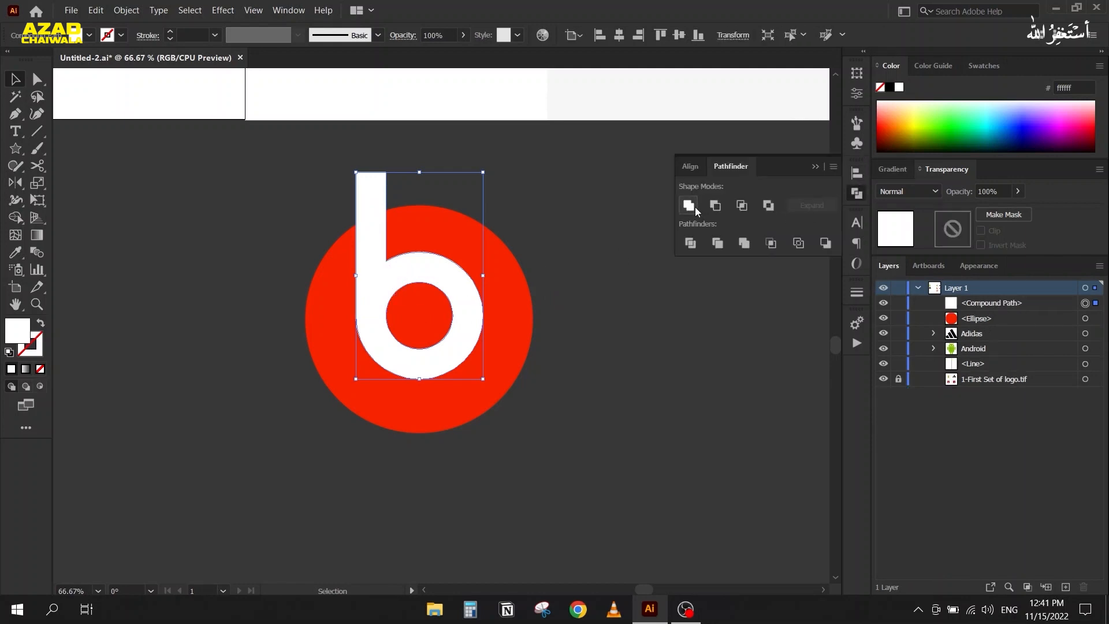
{"action": "left_click", "coordinate": [816, 168]}
{"action": "left_click", "coordinate": [643, 216]}
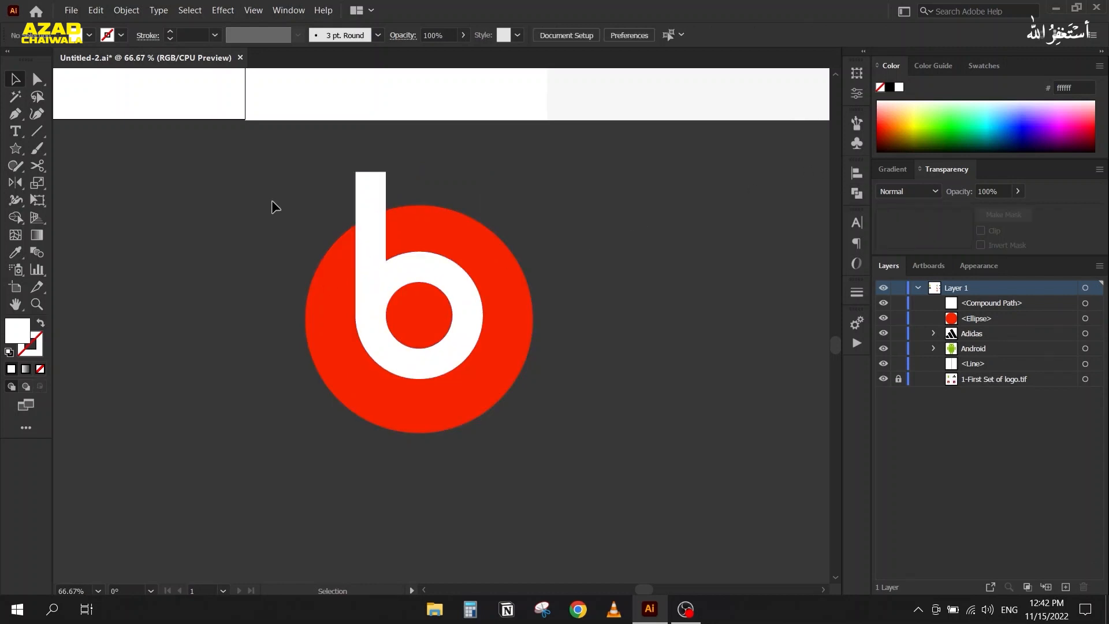
Try cutting the white b out of the red circle with Minus Front, and undo the cut.
{"action": "left_click_drag", "start_coordinate": [265, 189], "coordinate": [589, 463]}
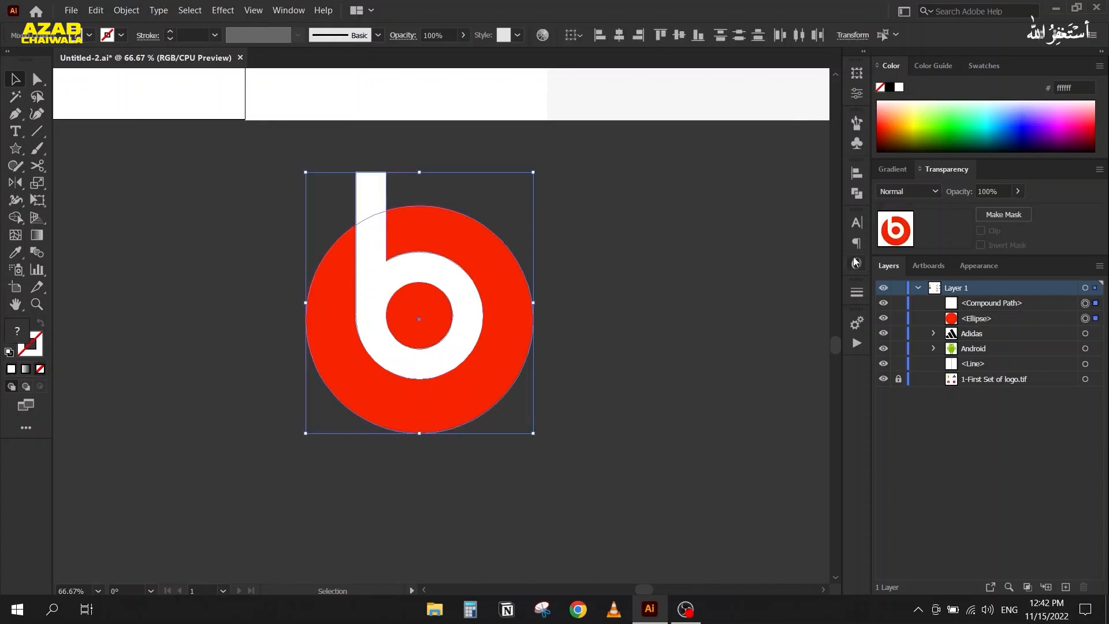
{"action": "left_click", "coordinate": [850, 200]}
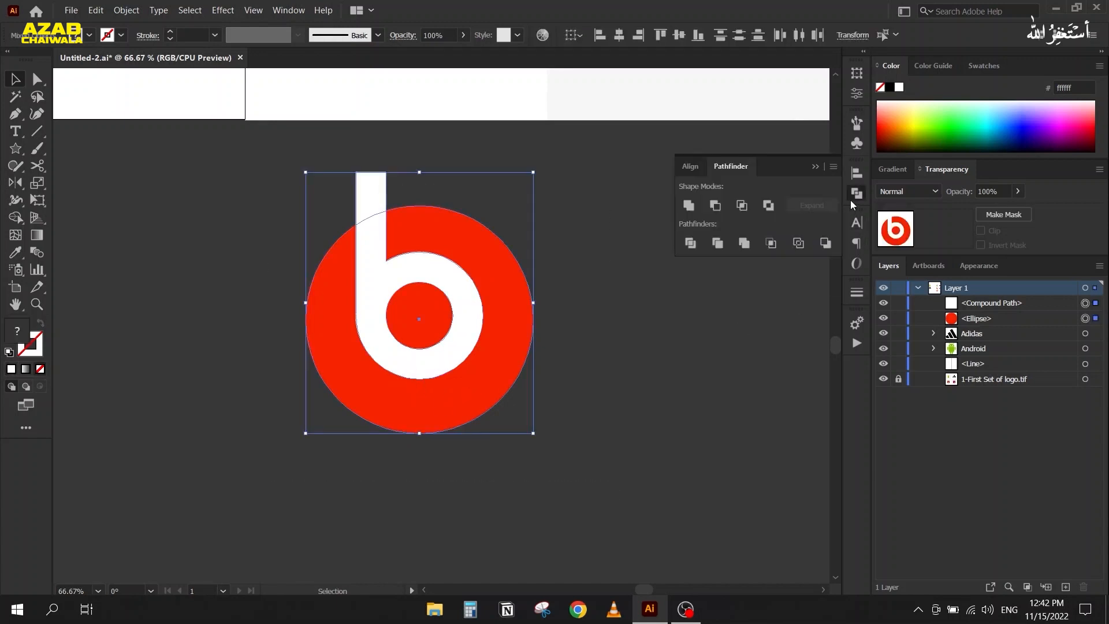
{"action": "left_click", "coordinate": [716, 205]}
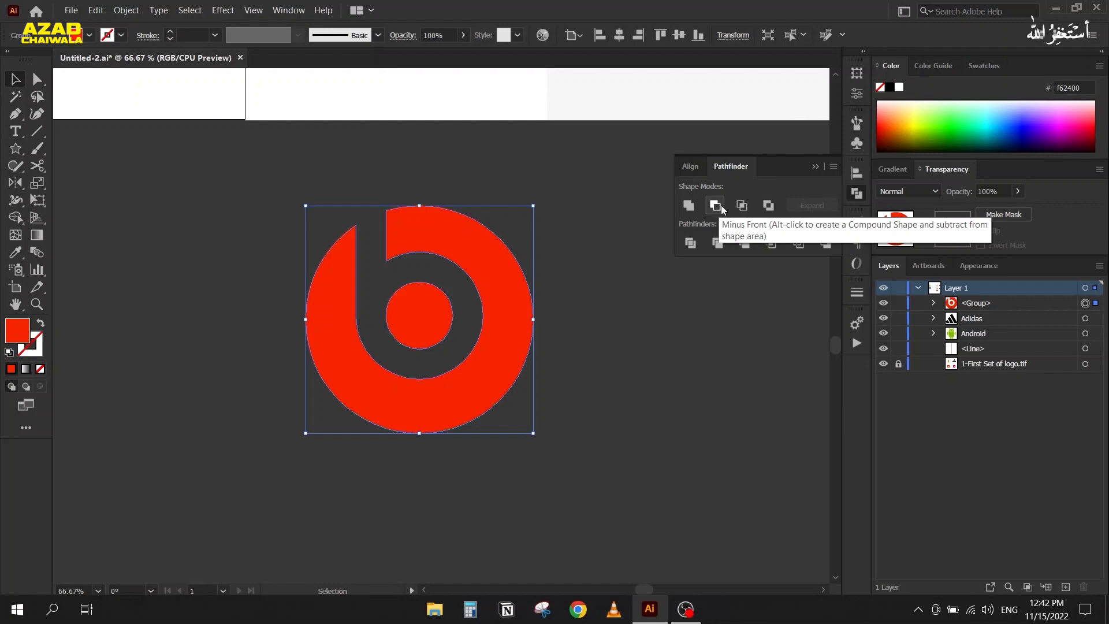
{"action": "key", "text": "ctrl+z"}
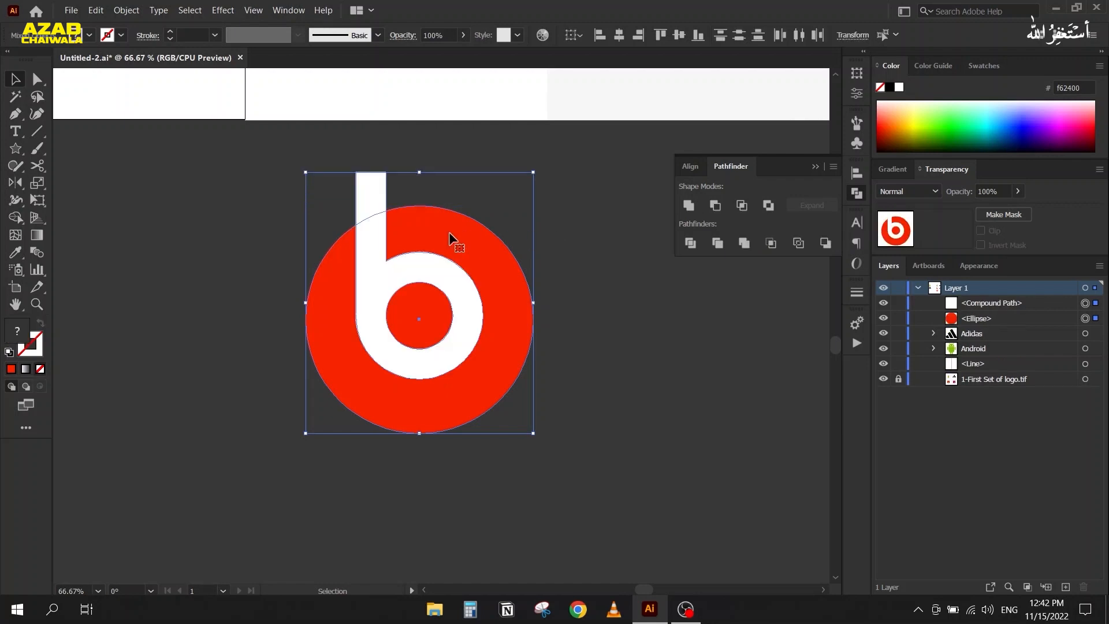
Shift the b and red circle to the left and split them into ungrouped pieces with Pathfinder Divide.
{"action": "left_click_drag", "start_coordinate": [445, 231], "coordinate": [292, 232]}
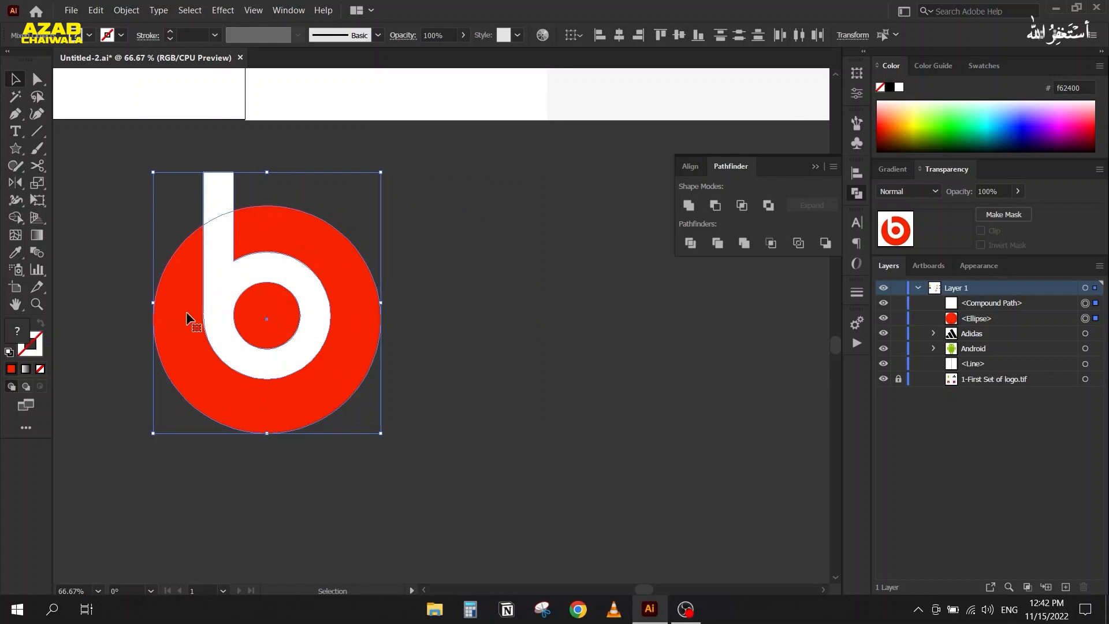
{"action": "left_click", "coordinate": [700, 246]}
{"action": "right_click", "coordinate": [350, 247]}
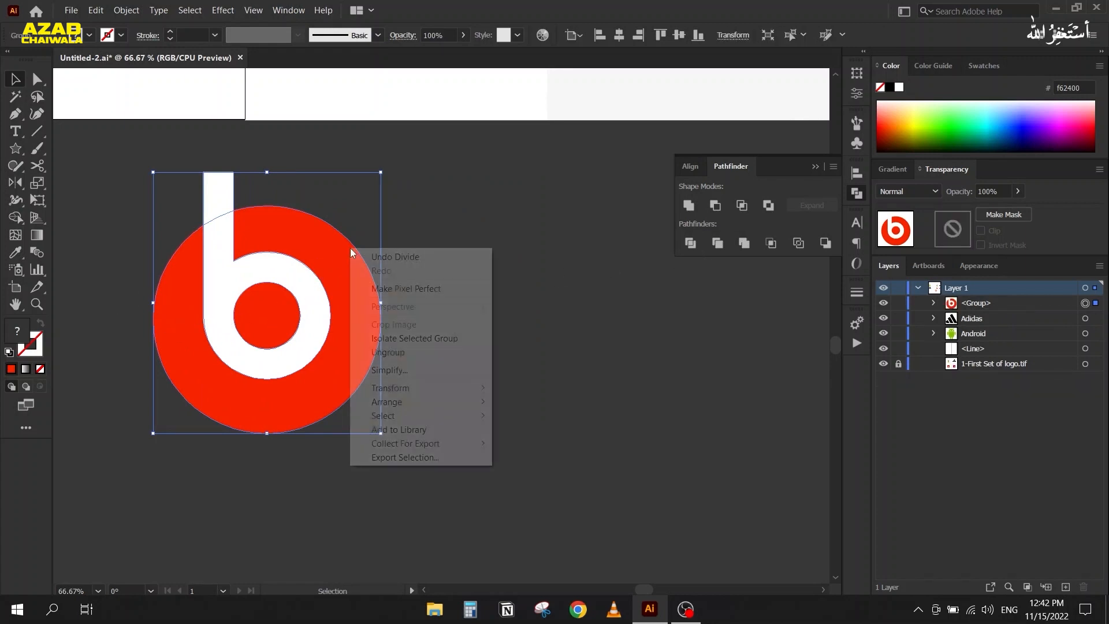
{"action": "left_click", "coordinate": [387, 352]}
Delete the piece of the white stem that protrudes above the red circle.
{"action": "left_click", "coordinate": [163, 195]}
{"action": "left_click_drag", "start_coordinate": [209, 190], "coordinate": [182, 168]}
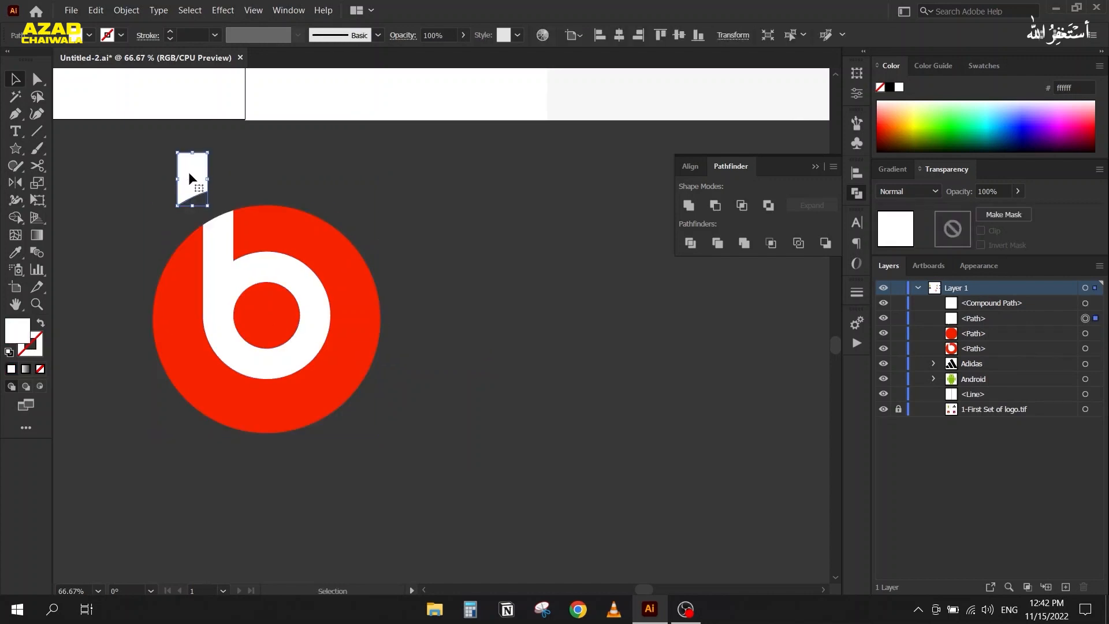
{"action": "key", "text": "Delete"}
Duplicate the trimmed logo to the right of the original and delete the white b from the copy.
{"action": "left_click_drag", "start_coordinate": [162, 203], "coordinate": [399, 427]}
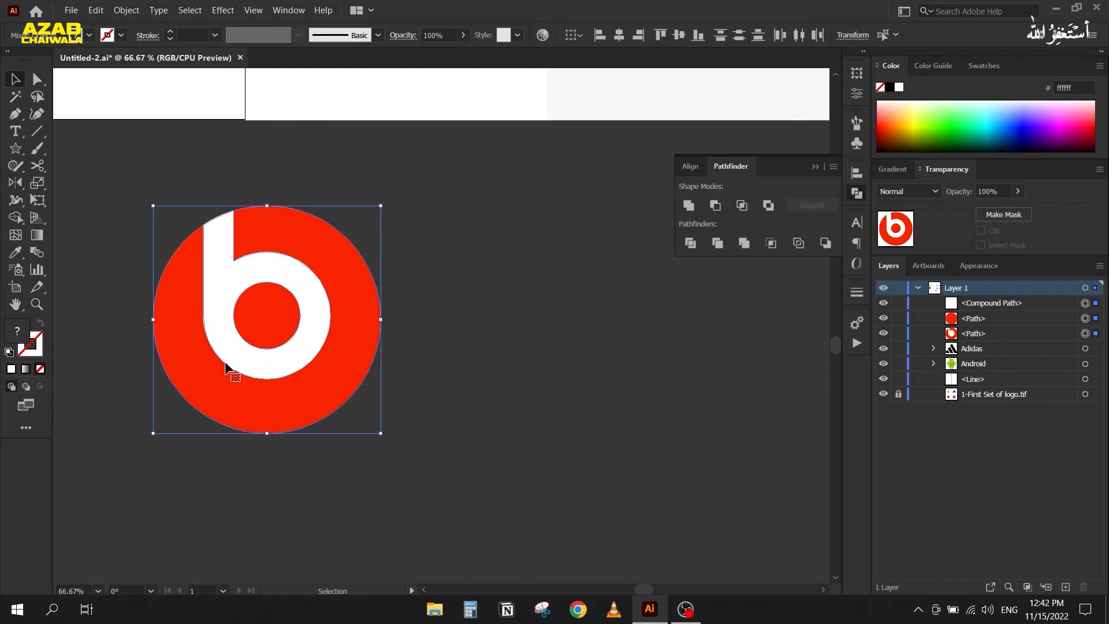
{"action": "left_click_drag", "start_coordinate": [211, 361], "coordinate": [471, 363]}
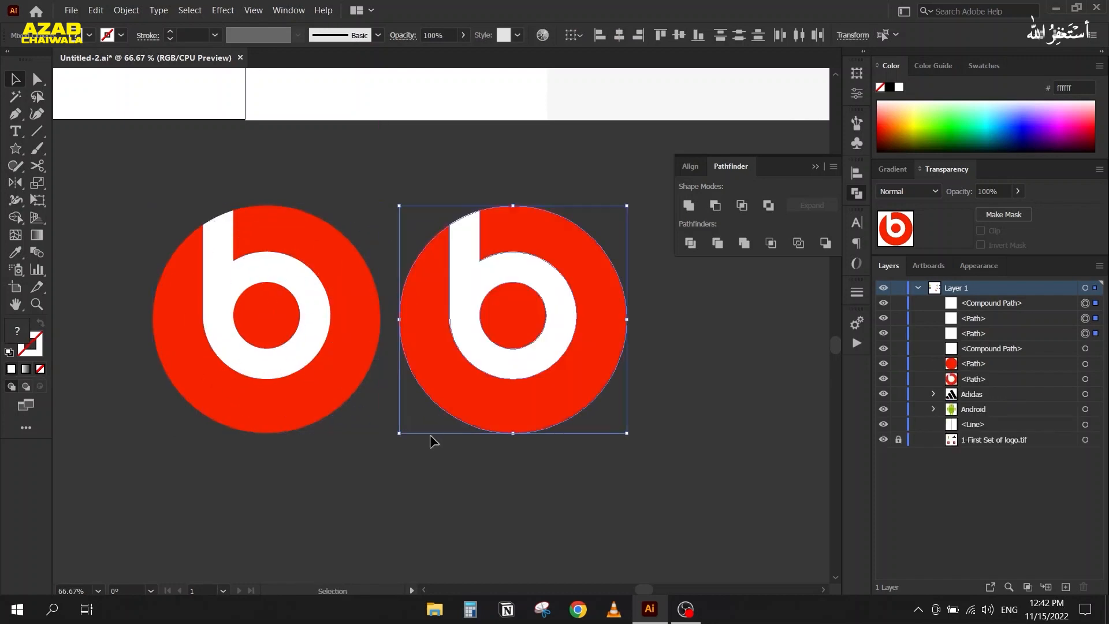
{"action": "left_click", "coordinate": [421, 470]}
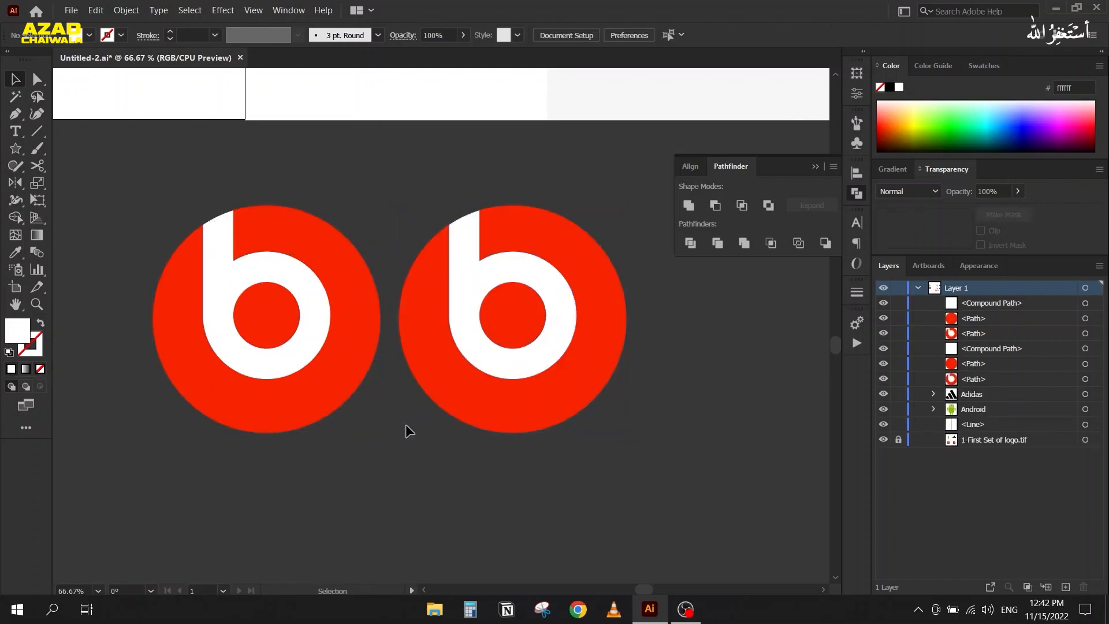
{"action": "left_click", "coordinate": [462, 279]}
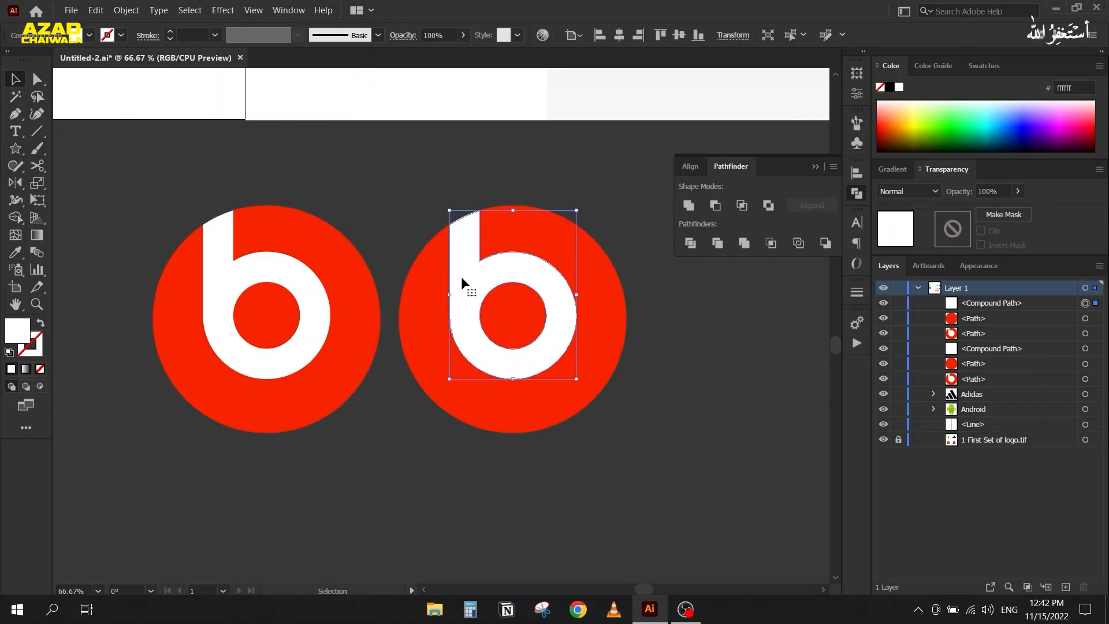
{"action": "key", "text": "Delete"}
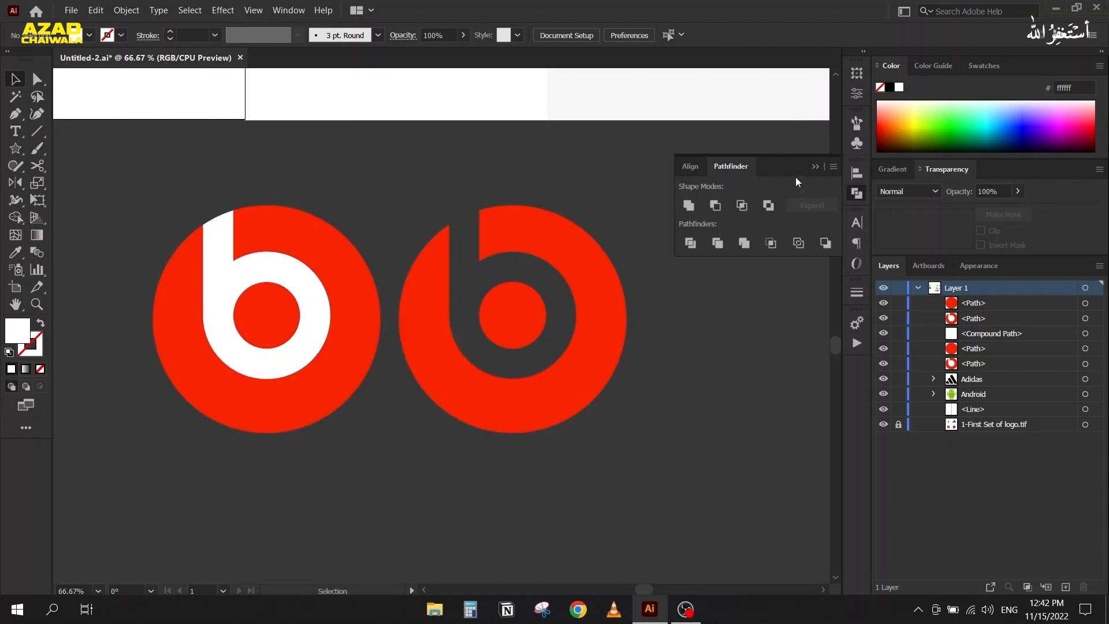
Group the two red pieces of the cut-out copy and delete the original logo with the white b.
{"action": "left_click", "coordinate": [824, 168]}
{"action": "left_click_drag", "start_coordinate": [429, 196], "coordinate": [657, 470]}
{"action": "key", "text": "ctrl+g"}
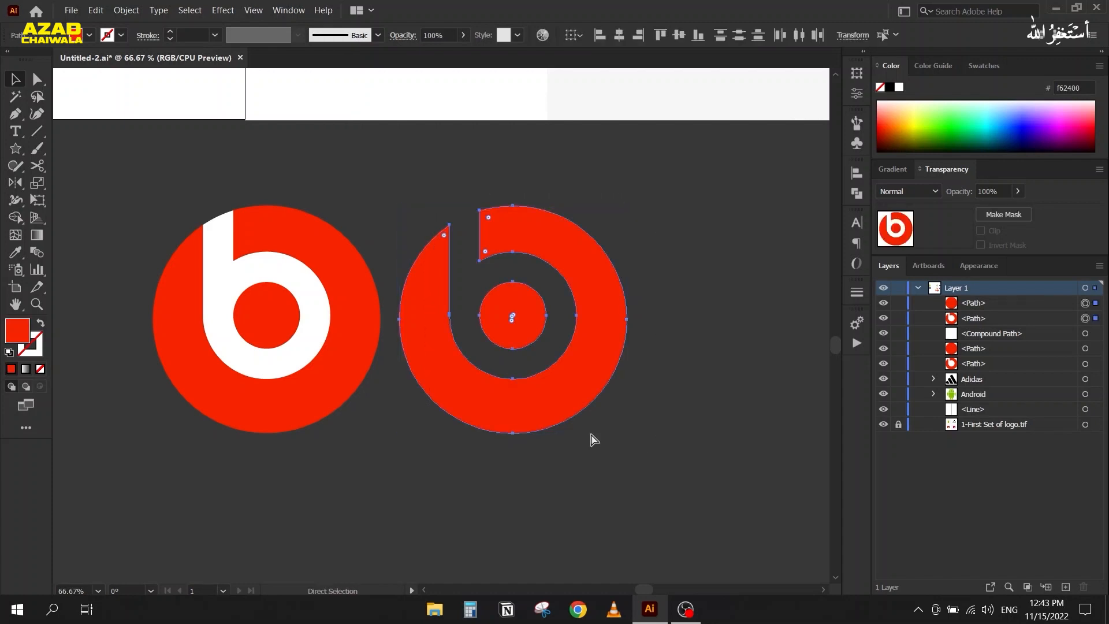
{"action": "left_click_drag", "start_coordinate": [186, 180], "coordinate": [307, 439]}
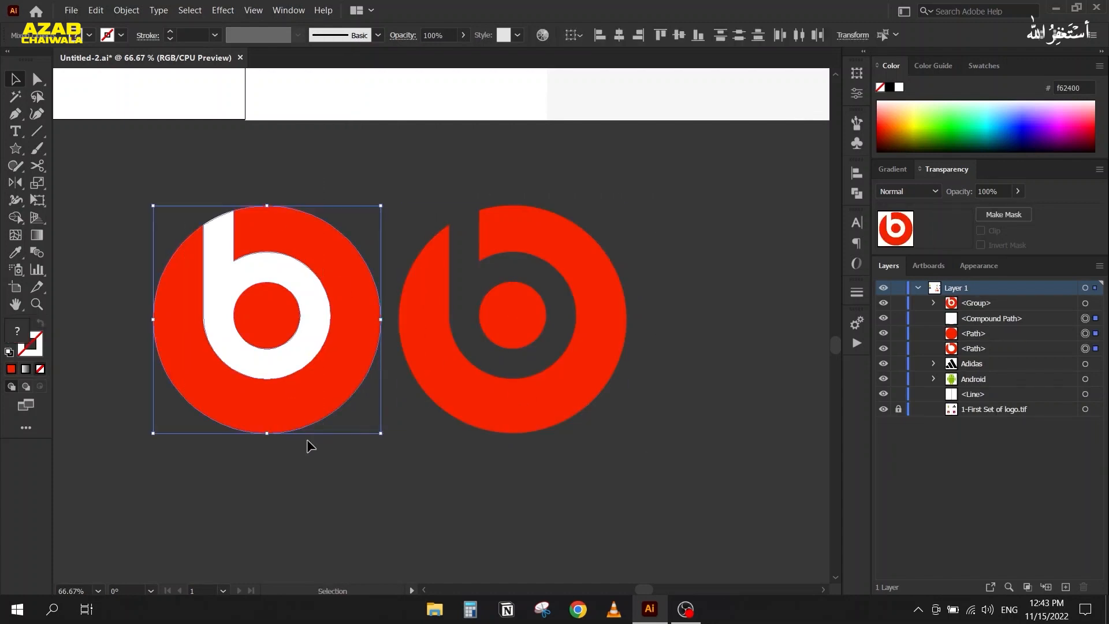
{"action": "key", "text": "Delete"}
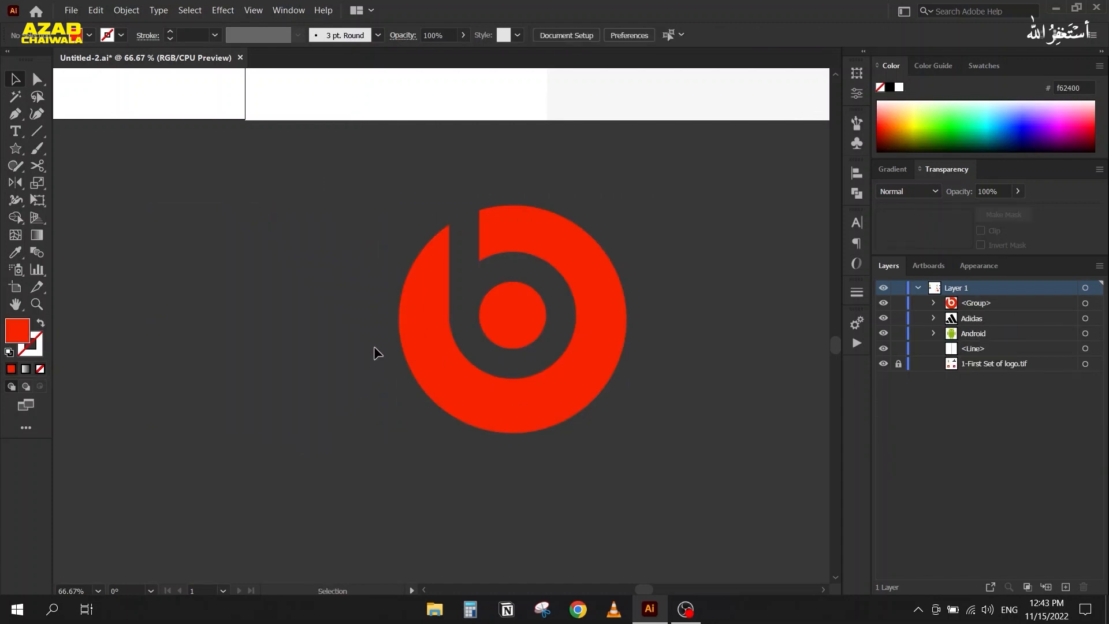
Rename the cut-out logo's group as Beats.
{"action": "double_click", "coordinate": [982, 302]}
{"action": "type", "text": "Beats"}
{"action": "key", "text": "Return"}
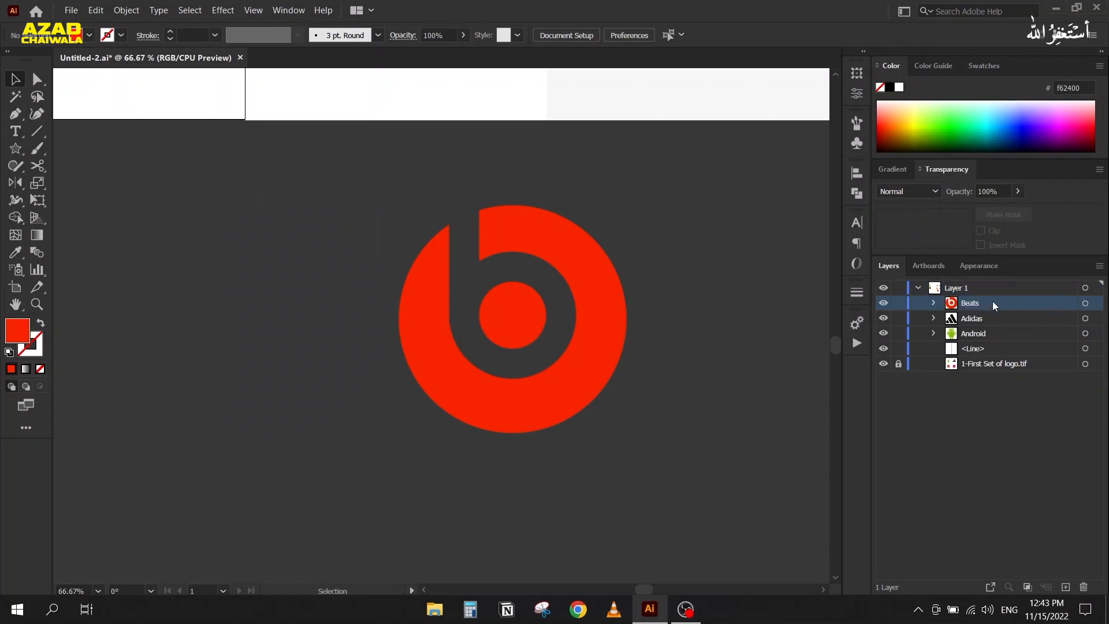
Move the Beats logo onto the white artboard, beside the Android logo.
{"action": "scroll", "coordinate": [295, 225], "scroll_direction": "down", "scroll_amount": 3}
{"action": "left_click_drag", "start_coordinate": [304, 250], "coordinate": [487, 459]}
{"action": "left_click_drag", "start_coordinate": [563, 449], "coordinate": [311, 219]}
{"action": "left_click_drag", "start_coordinate": [198, 281], "coordinate": [318, 381]}
{"action": "left_click_drag", "start_coordinate": [431, 329], "coordinate": [422, 320]}
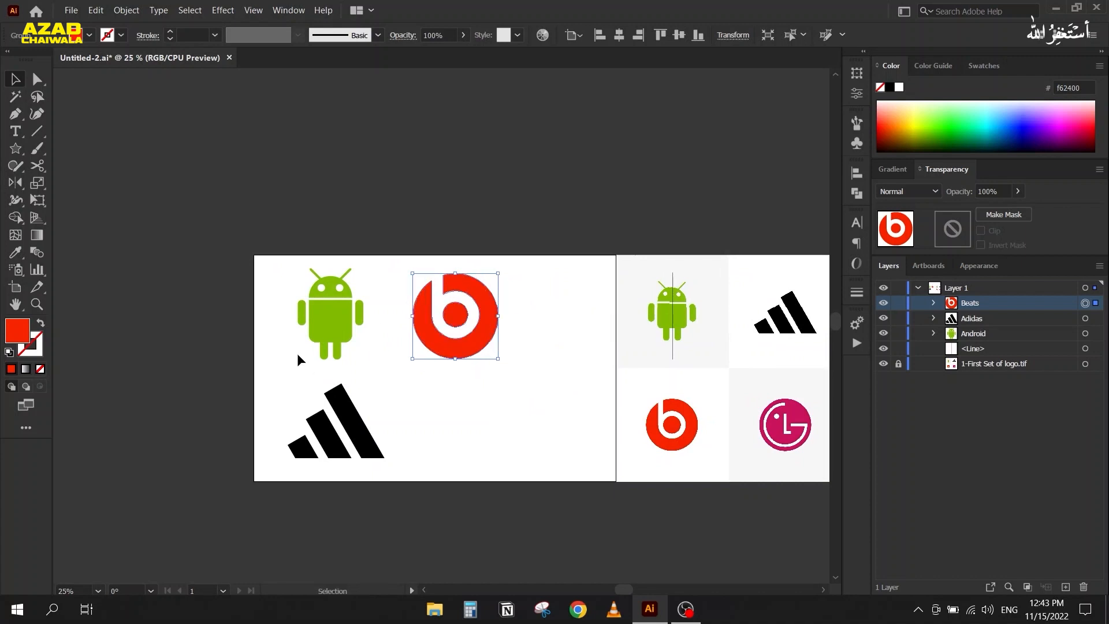
Duplicate the Android logo onto the empty canvas above the artboard and ungroup the copy.
{"action": "left_click", "coordinate": [321, 317]}
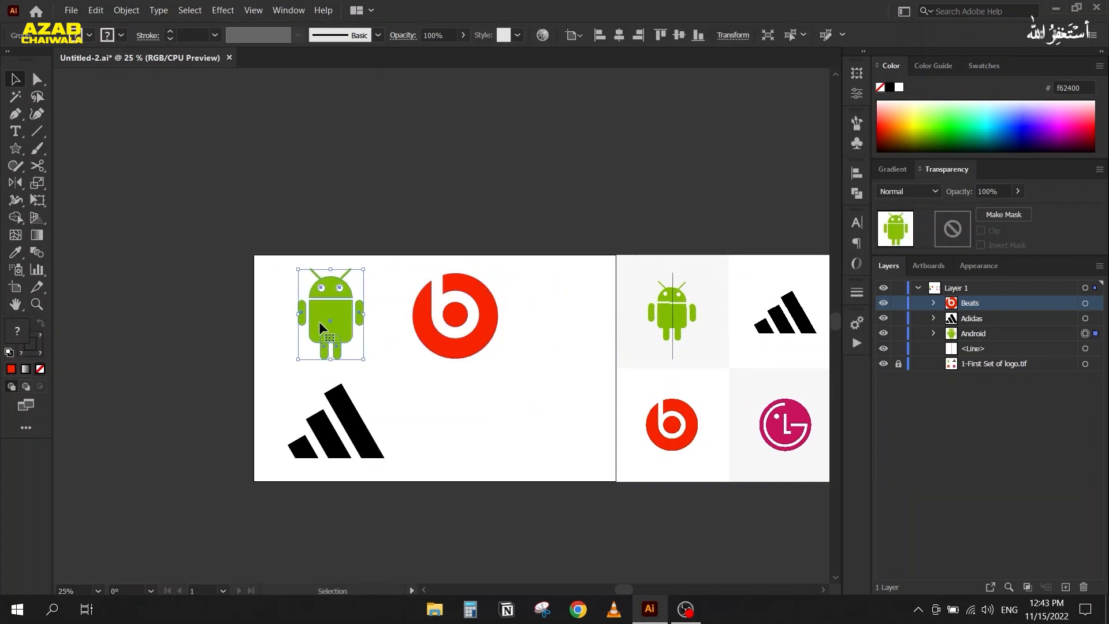
{"action": "left_click_drag", "start_coordinate": [319, 321], "coordinate": [479, 123]}
{"action": "scroll", "coordinate": [479, 123], "scroll_direction": "up", "scroll_amount": 5}
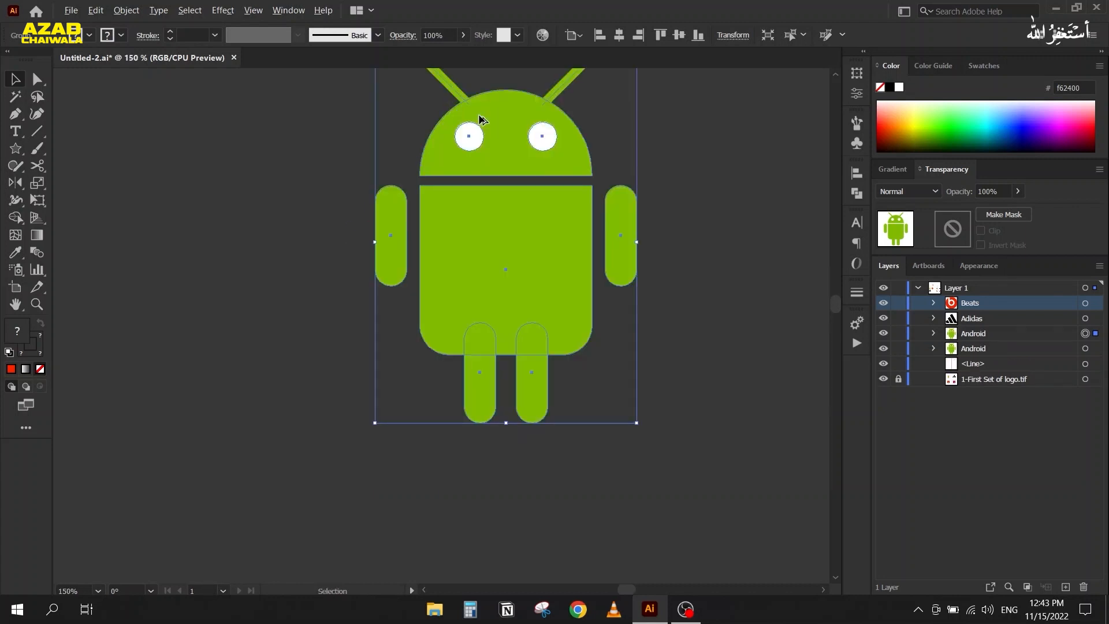
{"action": "scroll", "coordinate": [441, 171], "scroll_direction": "down", "scroll_amount": 1}
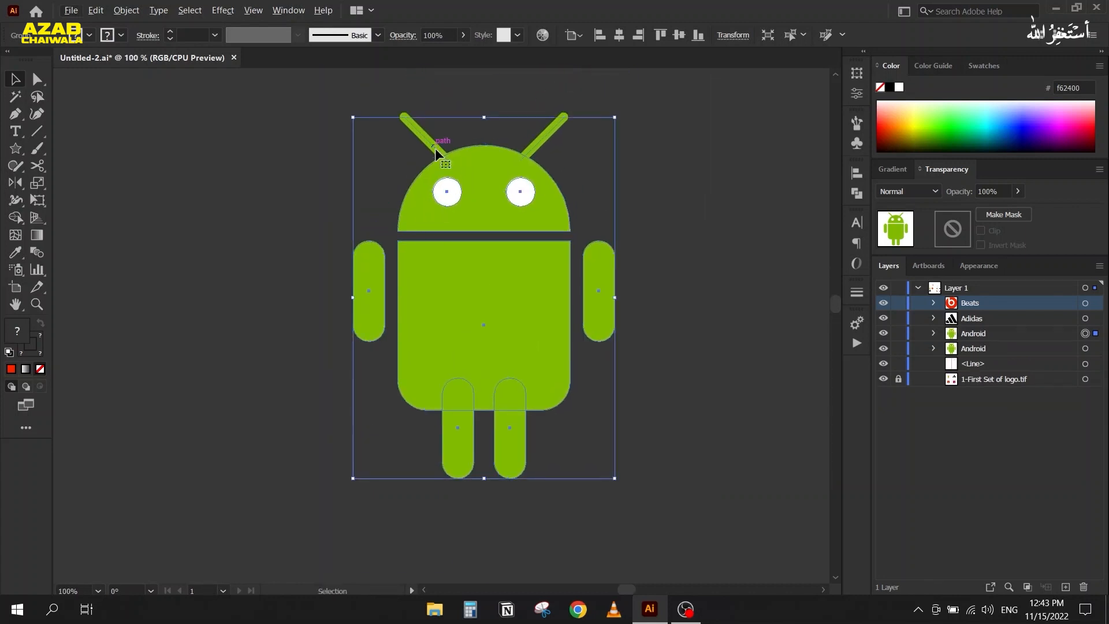
{"action": "right_click", "coordinate": [463, 188]}
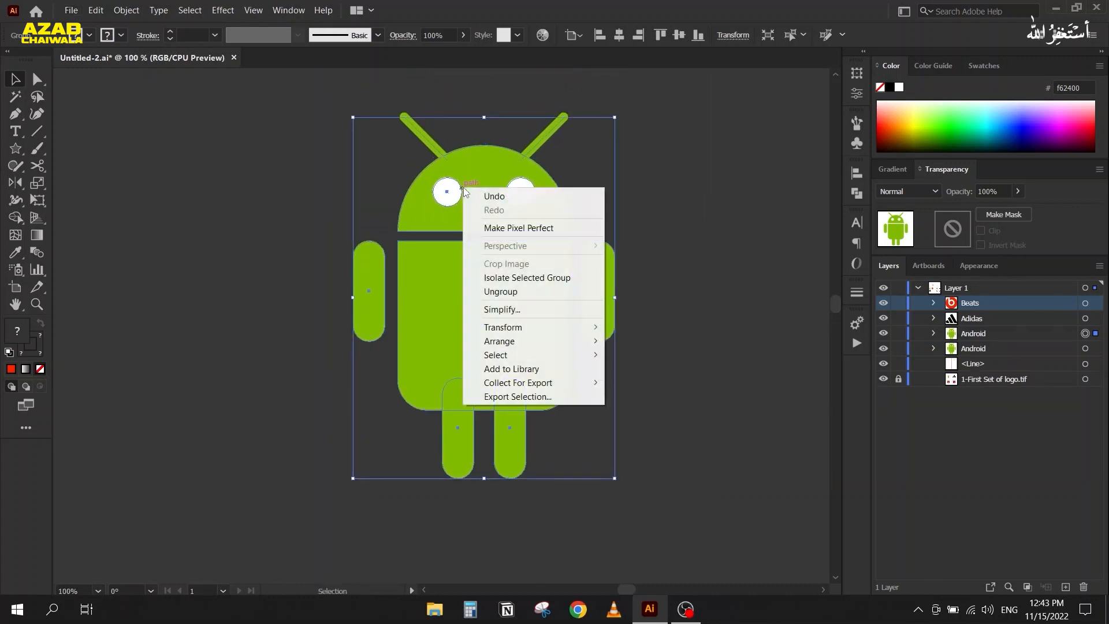
{"action": "left_click", "coordinate": [495, 297]}
{"action": "left_click", "coordinate": [310, 161]}
Try to unite the copy's two stroked antenna lines with the head using Pathfinder.
{"action": "scroll", "coordinate": [428, 84], "scroll_direction": "up", "scroll_amount": 2}
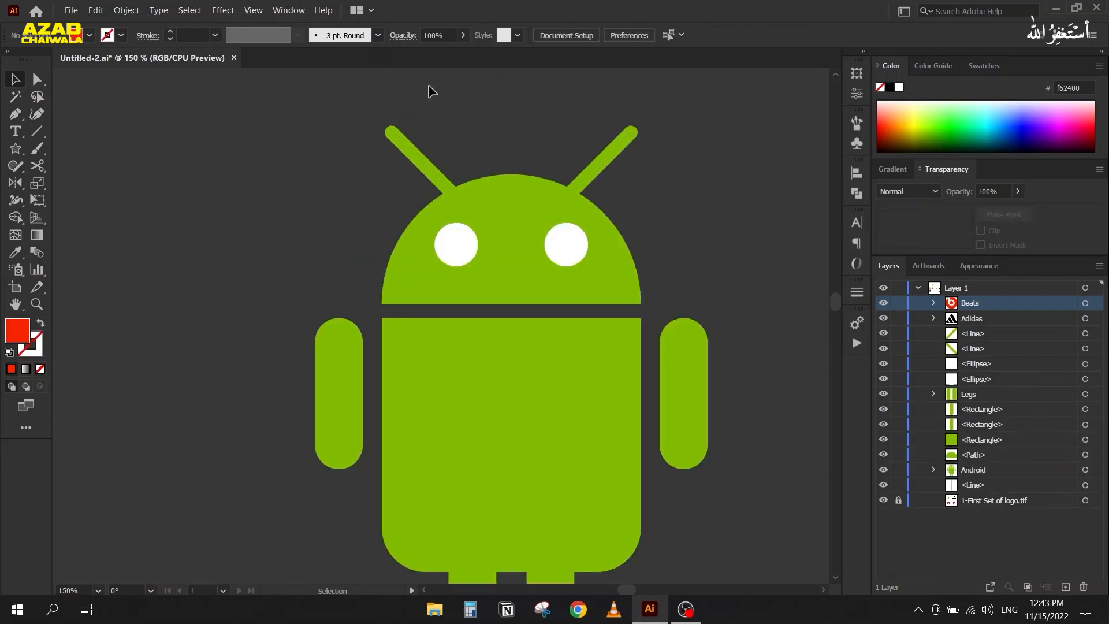
{"action": "scroll", "coordinate": [428, 84], "scroll_direction": "up", "scroll_amount": 2}
{"action": "left_click_drag", "start_coordinate": [272, 137], "coordinate": [670, 193]}
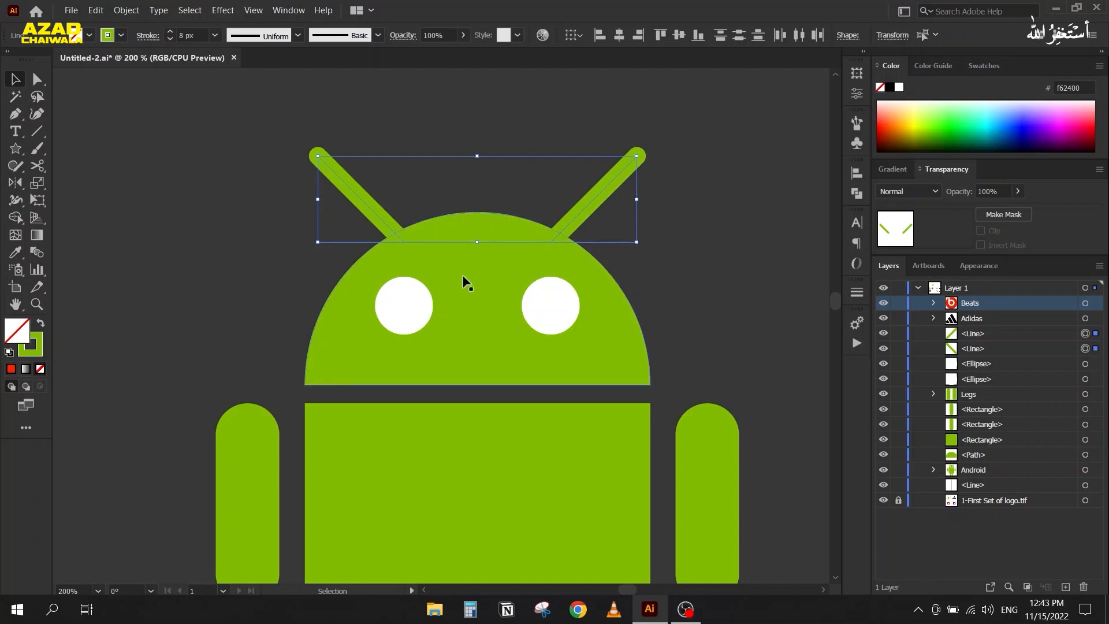
{"action": "left_click", "coordinate": [497, 221], "text": "shift"}
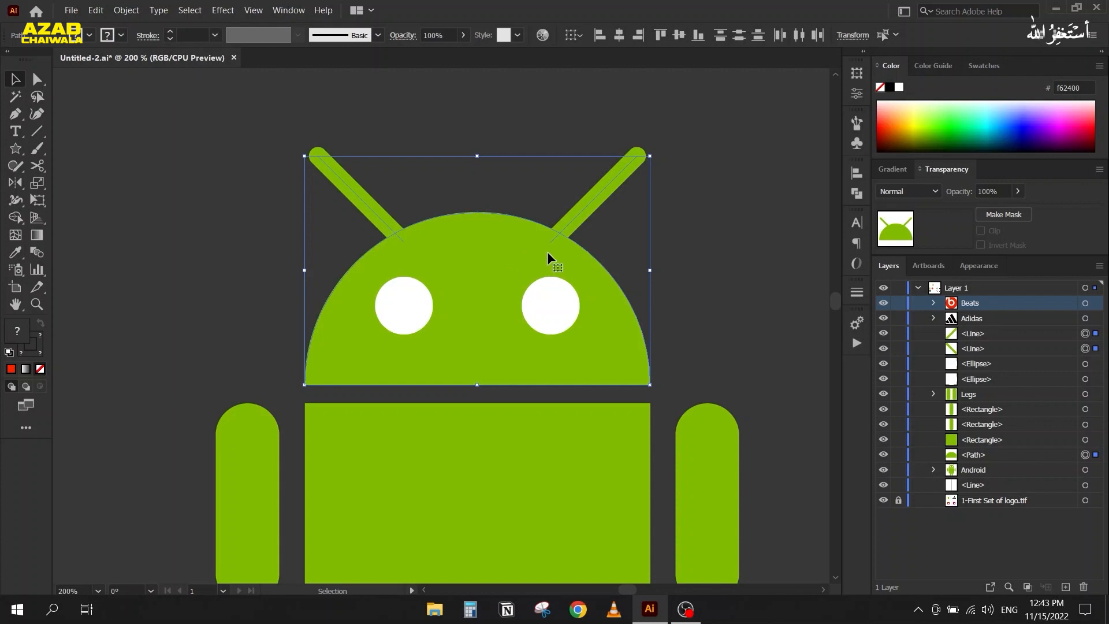
{"action": "left_click", "coordinate": [857, 193]}
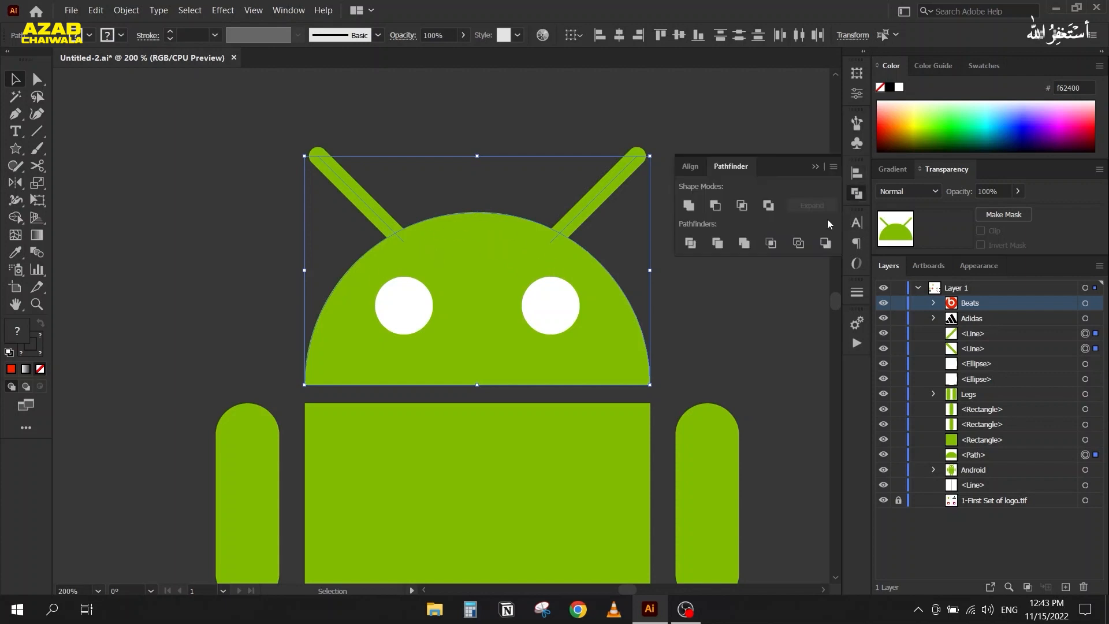
{"action": "left_click", "coordinate": [688, 205]}
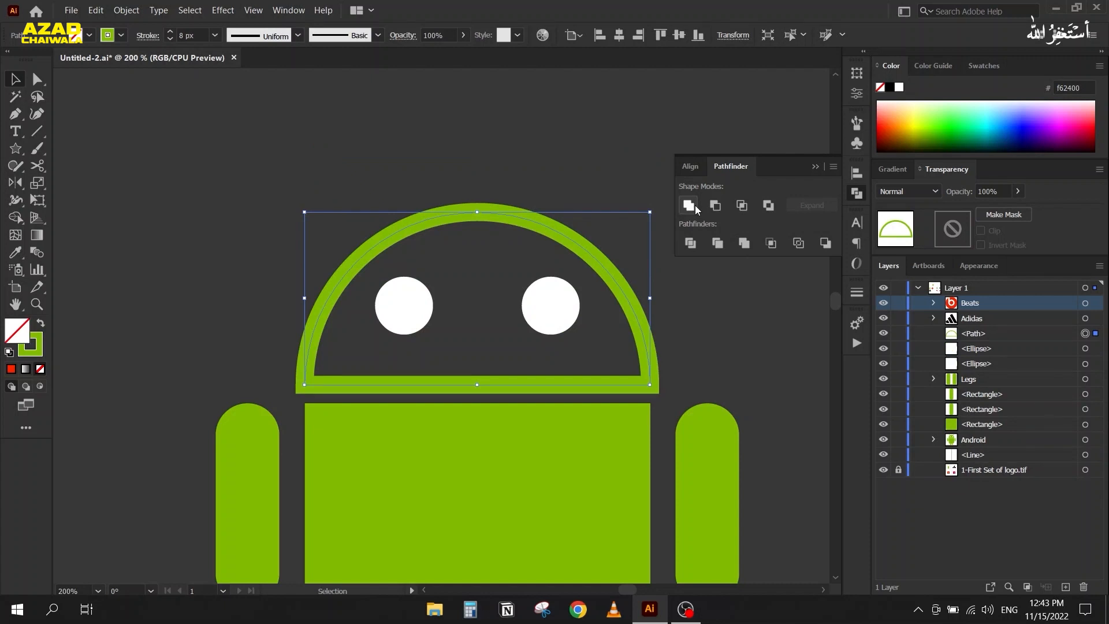
{"action": "key", "text": "ctrl+z"}
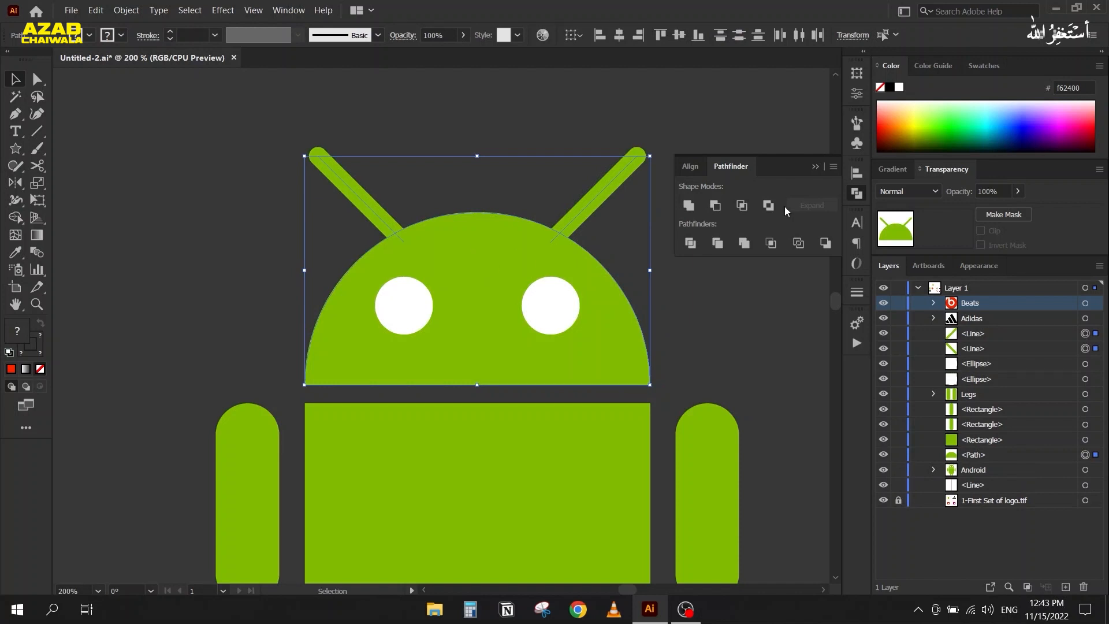
{"action": "left_click", "coordinate": [812, 166]}
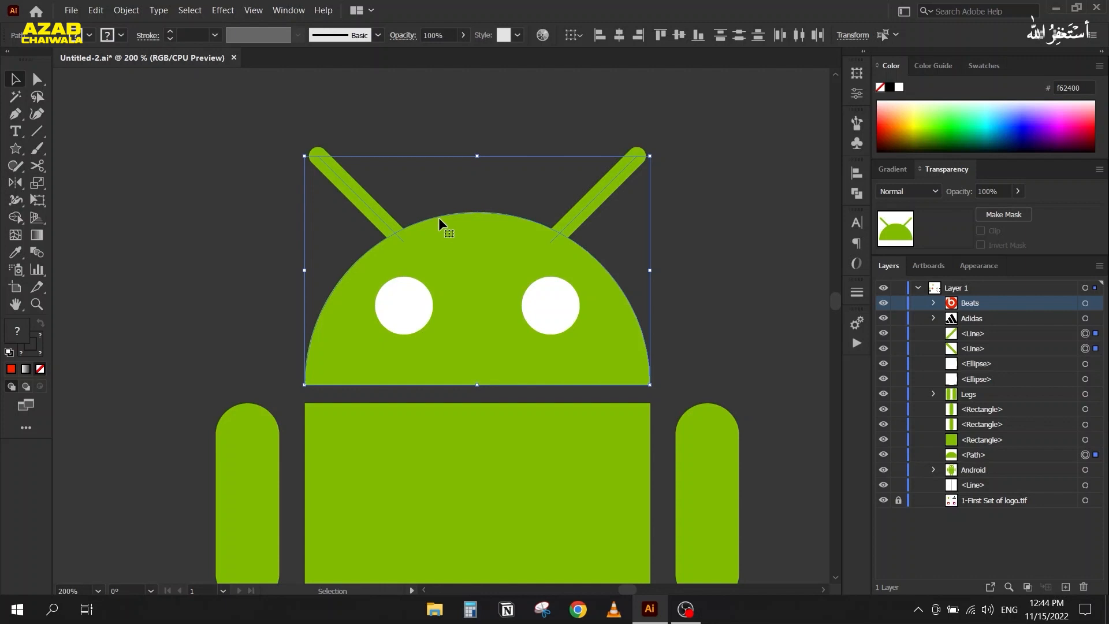
Expand the fill and stroke of the two antenna lines into filled shapes.
{"action": "left_click", "coordinate": [316, 215]}
{"action": "left_click_drag", "start_coordinate": [290, 125], "coordinate": [705, 173]}
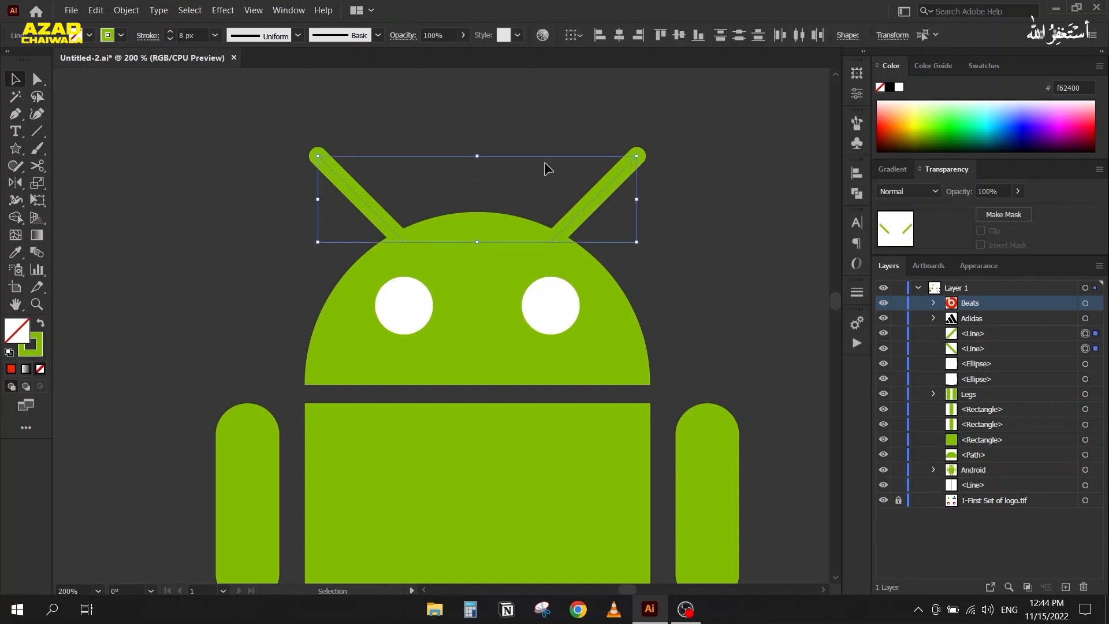
{"action": "left_click", "coordinate": [118, 13]}
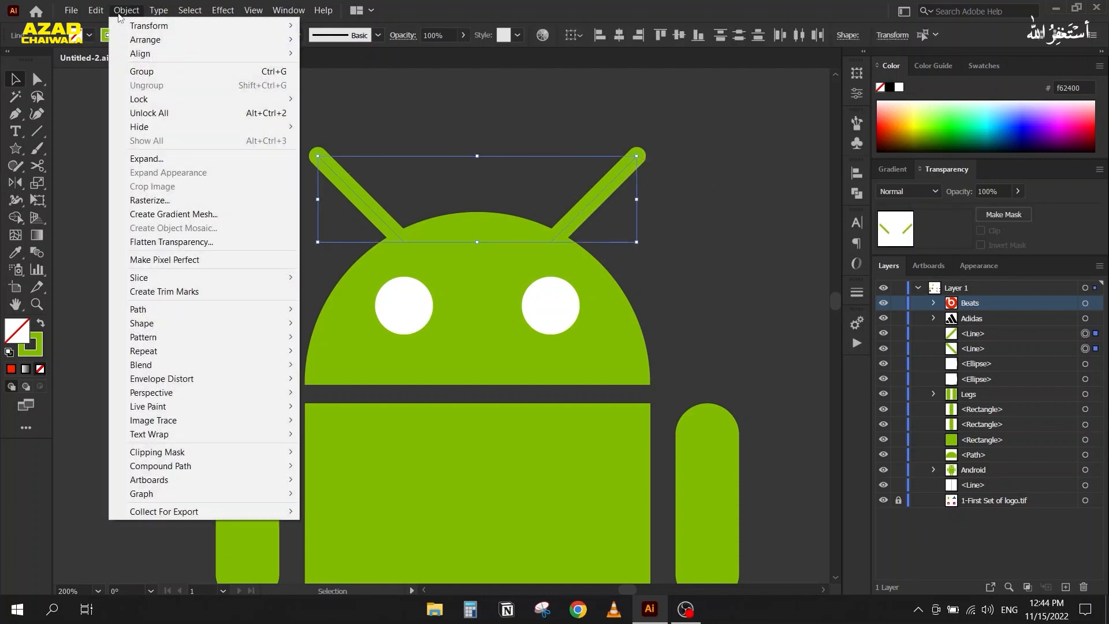
{"action": "left_click", "coordinate": [144, 159]}
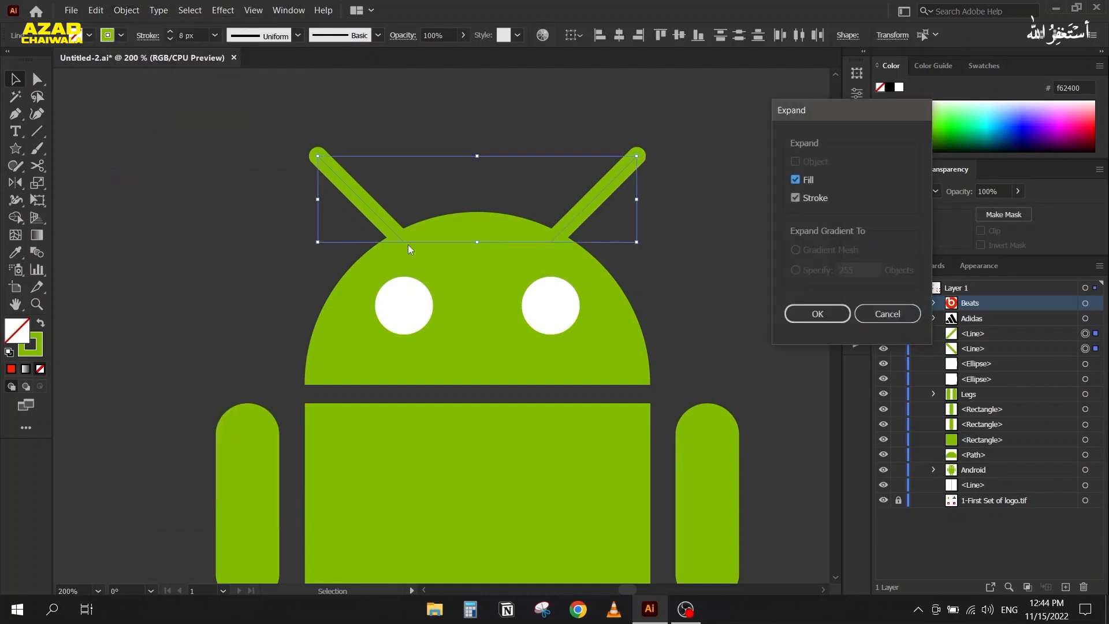
{"action": "left_click", "coordinate": [794, 315]}
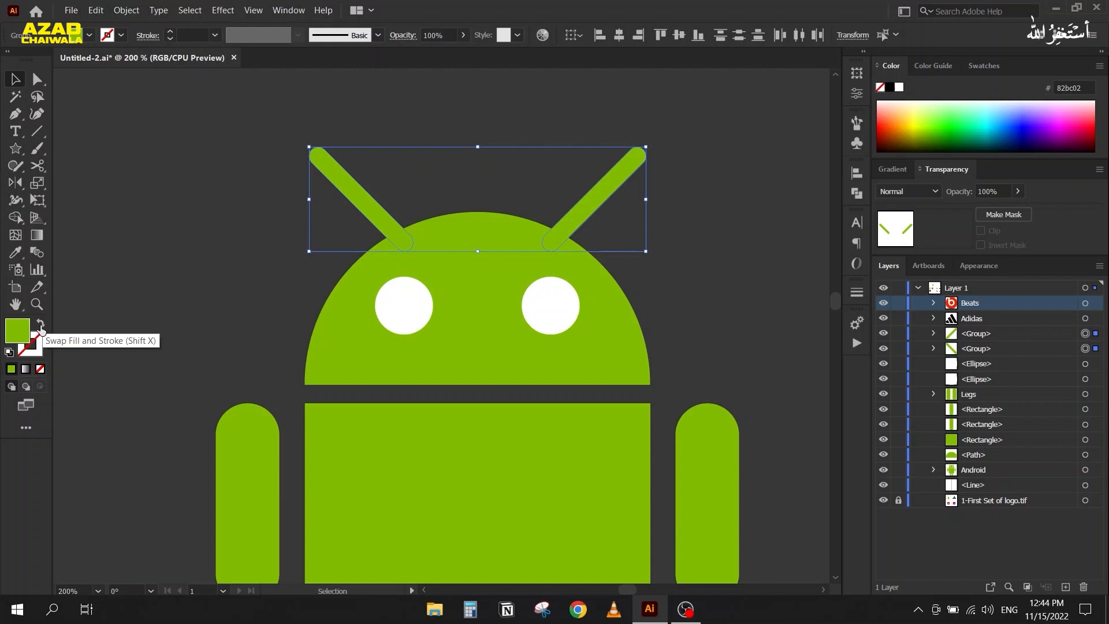
Unite the two expanded antennae and the head into one shape.
{"action": "left_click_drag", "start_coordinate": [297, 115], "coordinate": [584, 268]}
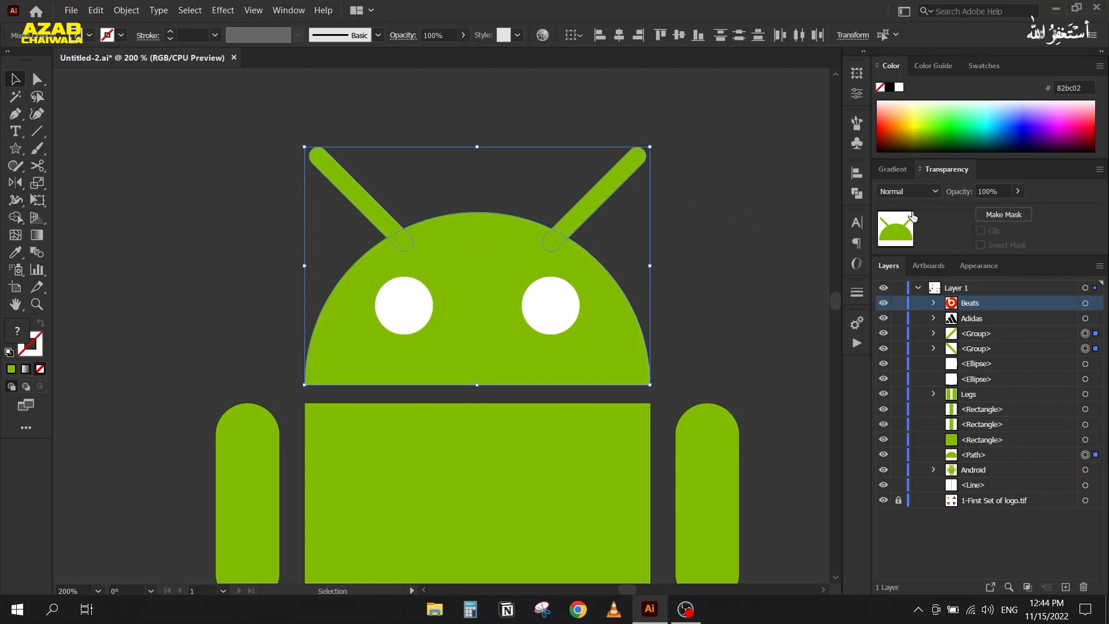
{"action": "left_click", "coordinate": [858, 196]}
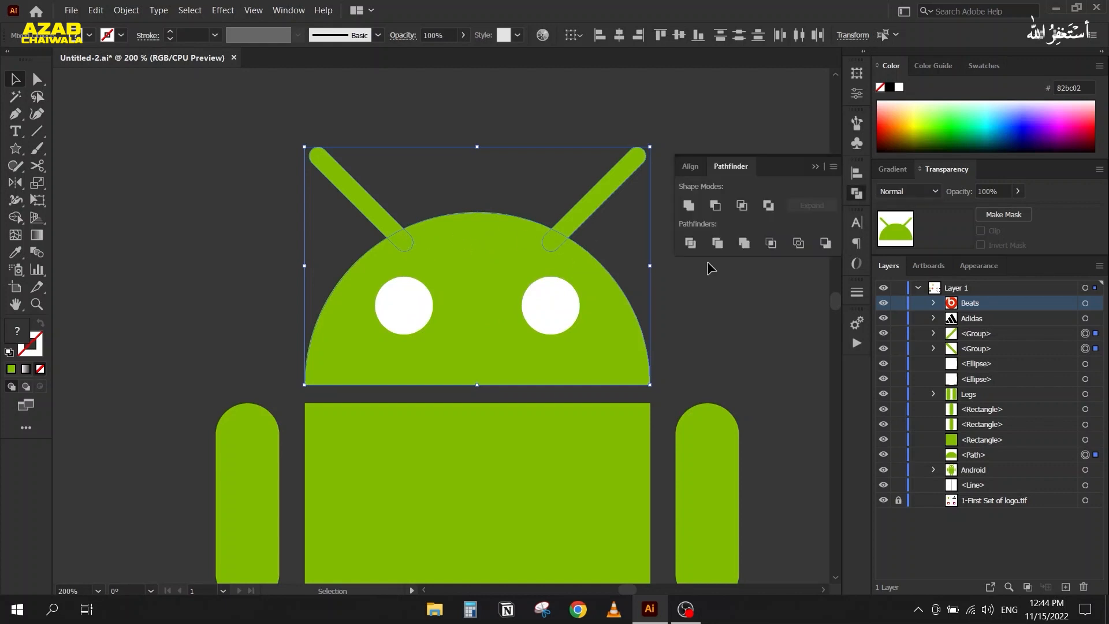
{"action": "left_click", "coordinate": [686, 209]}
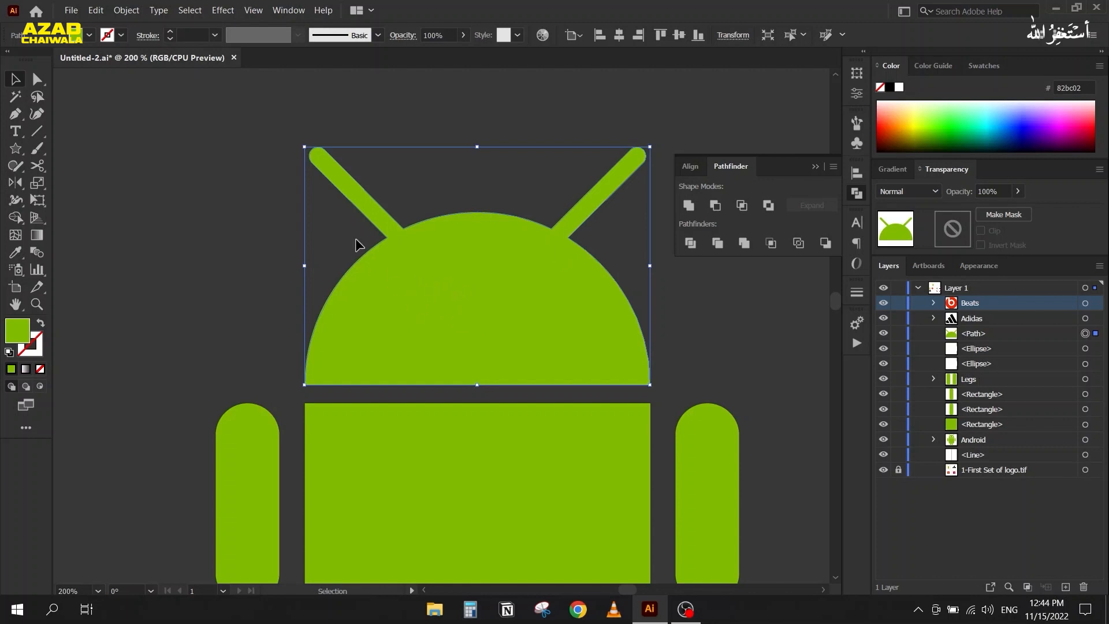
{"action": "key", "text": "ctrl+z"}
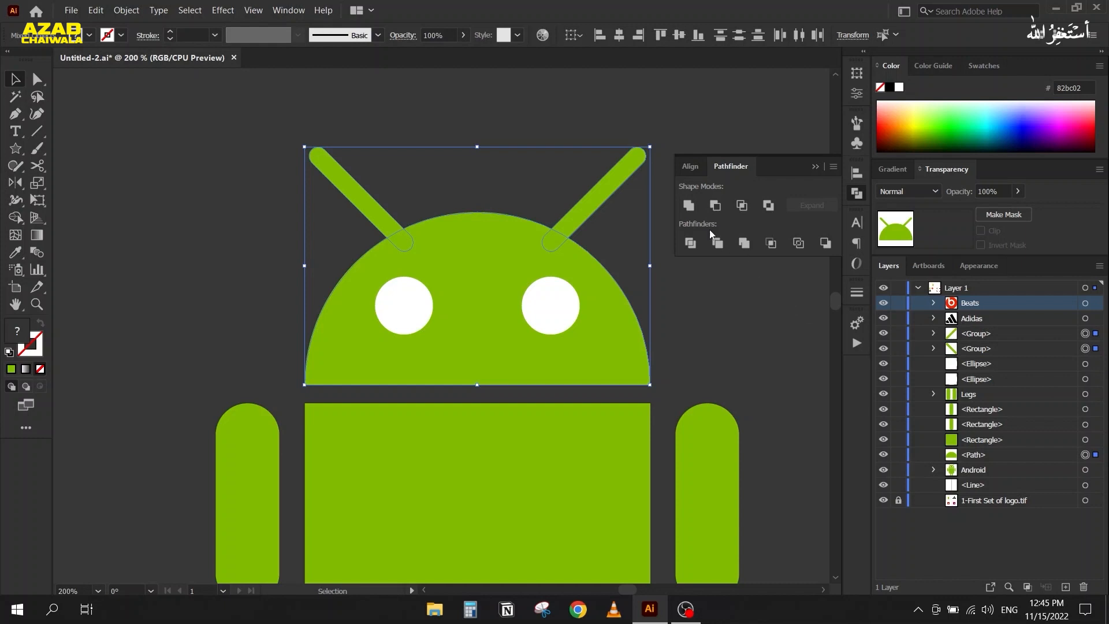
{"action": "left_click", "coordinate": [687, 207]}
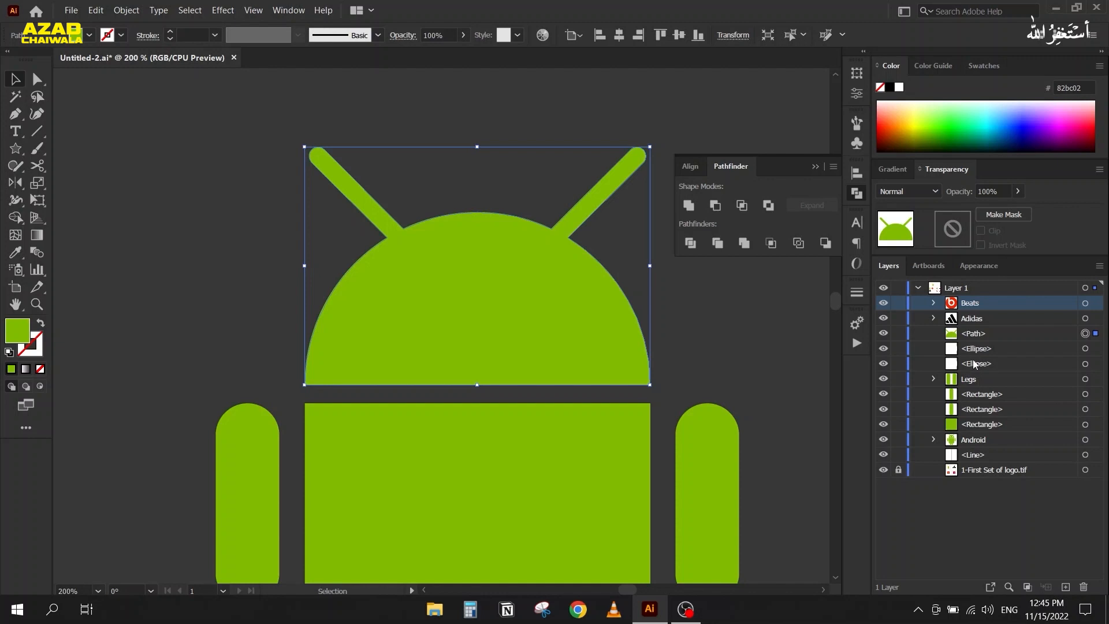
Try restacking the united head below the two eye ellipses in the layer order, and undo it.
{"action": "left_click", "coordinate": [1085, 348]}
{"action": "left_click", "coordinate": [1086, 363]}
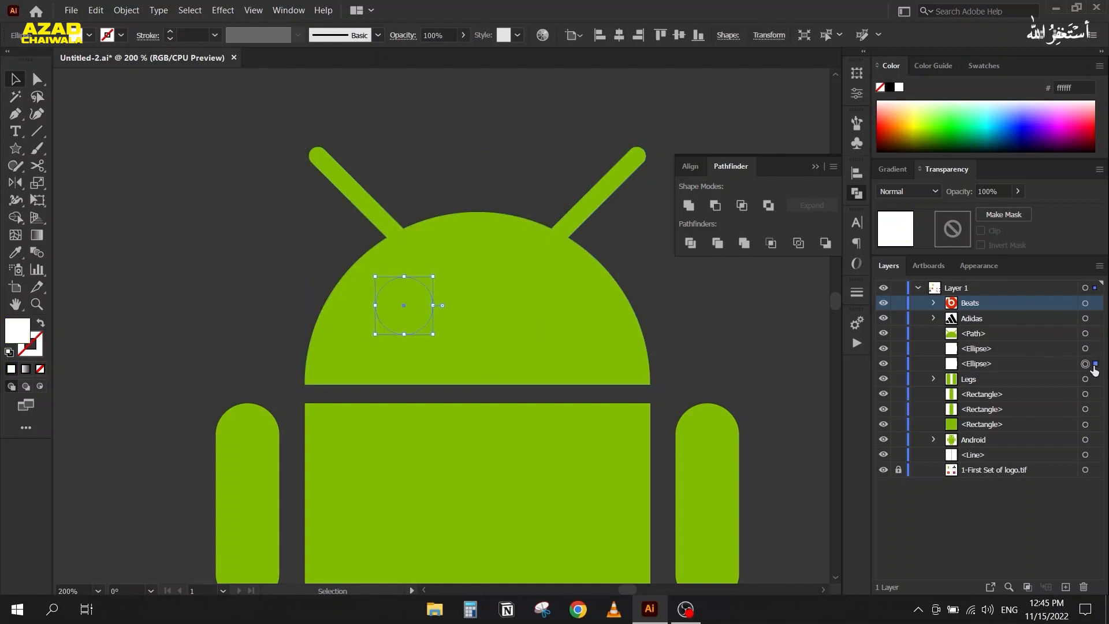
{"action": "left_click", "coordinate": [1086, 333]}
{"action": "left_click_drag", "start_coordinate": [974, 338], "coordinate": [980, 367]}
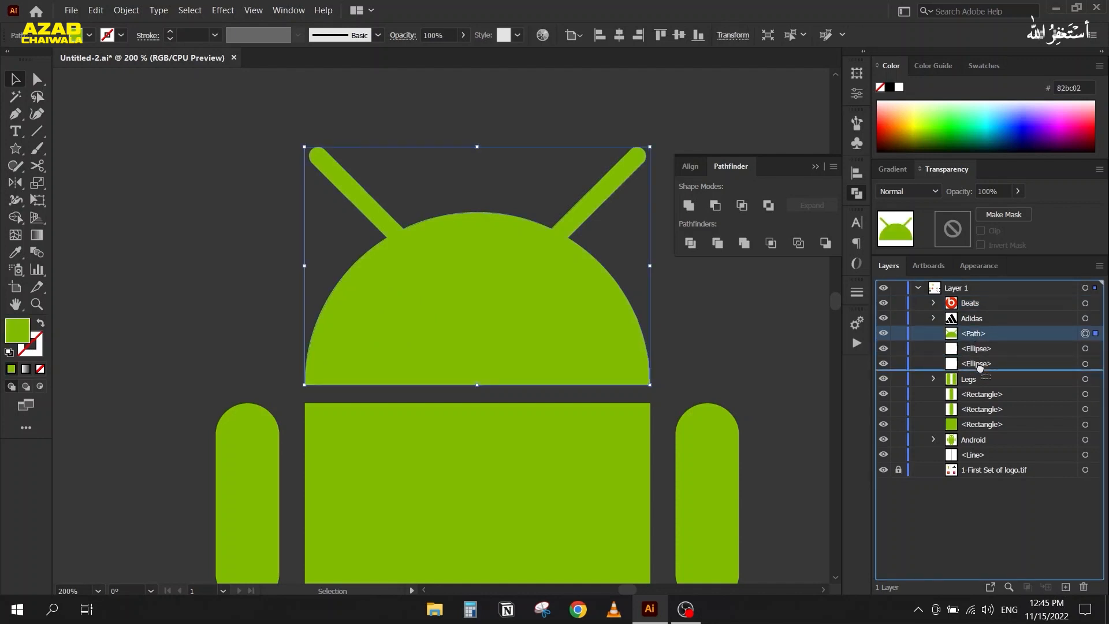
{"action": "left_click_drag", "start_coordinate": [980, 367], "coordinate": [982, 372]}
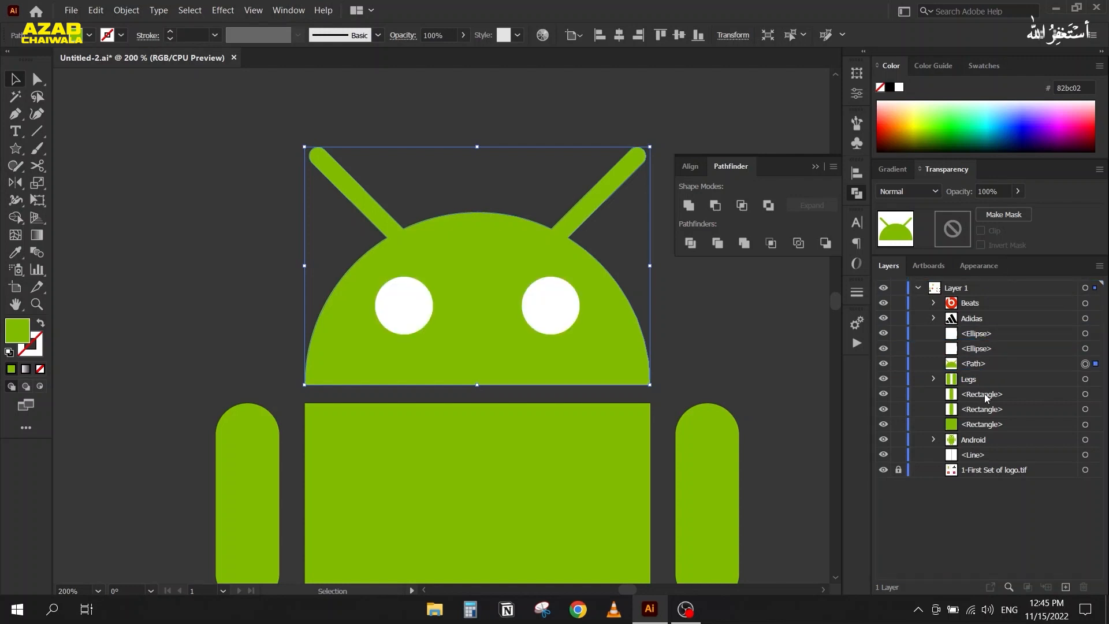
{"action": "key", "text": "ctrl+z"}
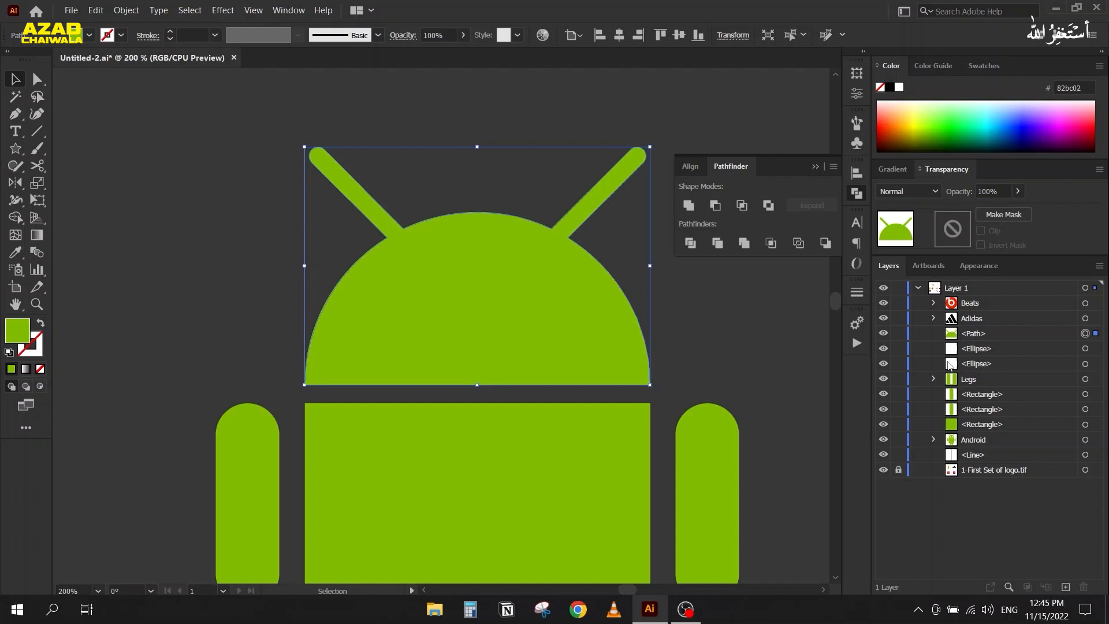
Send the united head backward two levels, behind both white eye circles.
{"action": "key", "text": "ctrl+["}
{"action": "key", "text": "ctrl+["}
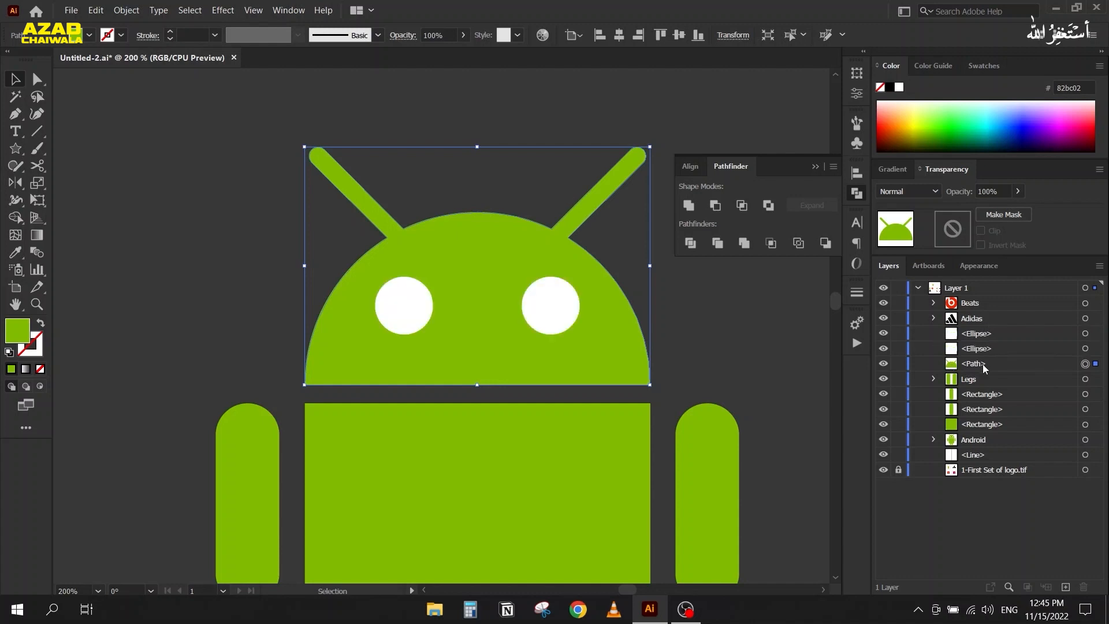
{"action": "left_click", "coordinate": [189, 251]}
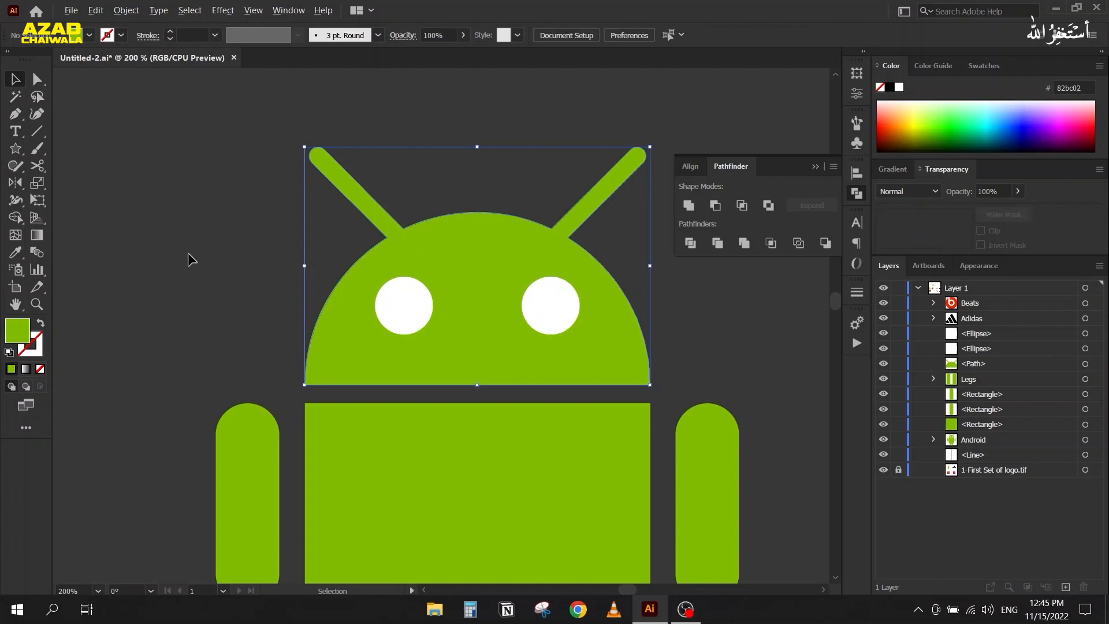
Cut the two white eye circles out of the head with Pathfinder's Minus Front.
{"action": "scroll", "coordinate": [188, 251], "scroll_direction": "down", "scroll_amount": 1}
{"action": "left_click_drag", "start_coordinate": [192, 337], "coordinate": [207, 249]}
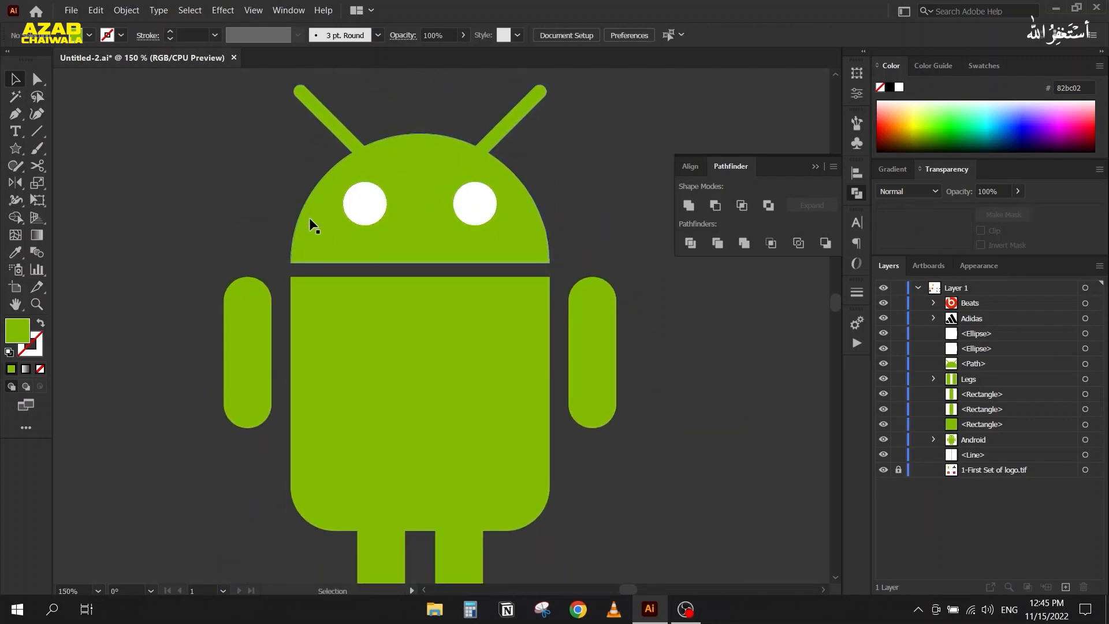
{"action": "left_click_drag", "start_coordinate": [266, 178], "coordinate": [555, 220]}
{"action": "left_click", "coordinate": [715, 205]}
{"action": "left_click", "coordinate": [678, 400]}
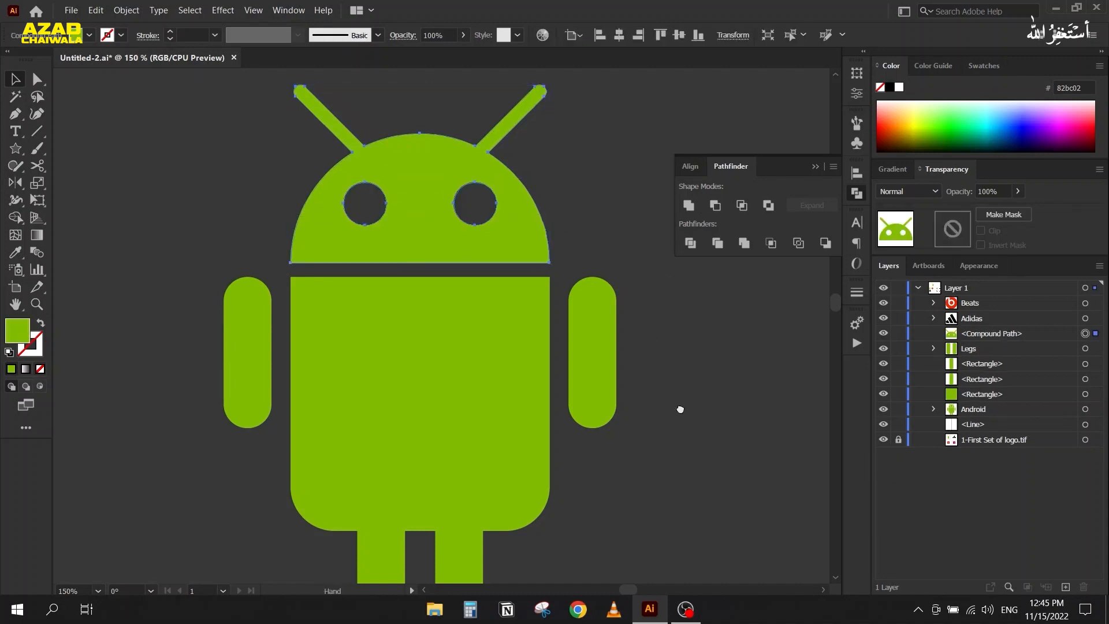
Unite the copy's body and its legs into one shape.
{"action": "scroll", "coordinate": [445, 289], "scroll_direction": "down", "scroll_amount": 5}
{"action": "scroll", "coordinate": [445, 289], "scroll_direction": "right", "scroll_amount": 2}
{"action": "left_click_drag", "start_coordinate": [387, 369], "coordinate": [263, 222]}
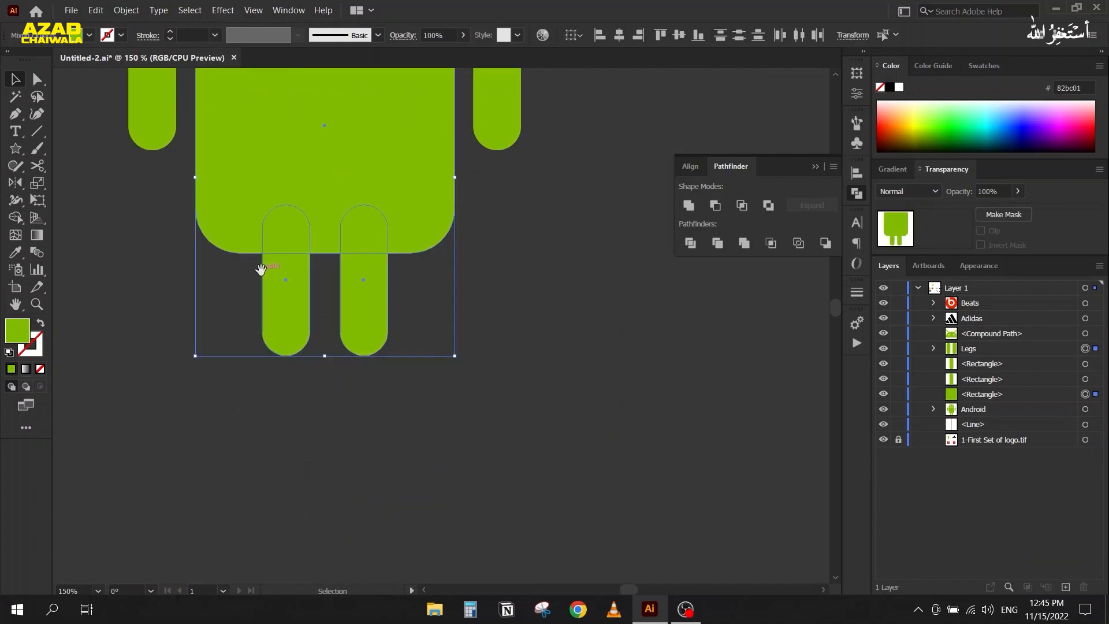
{"action": "left_click_drag", "start_coordinate": [264, 277], "coordinate": [321, 441]}
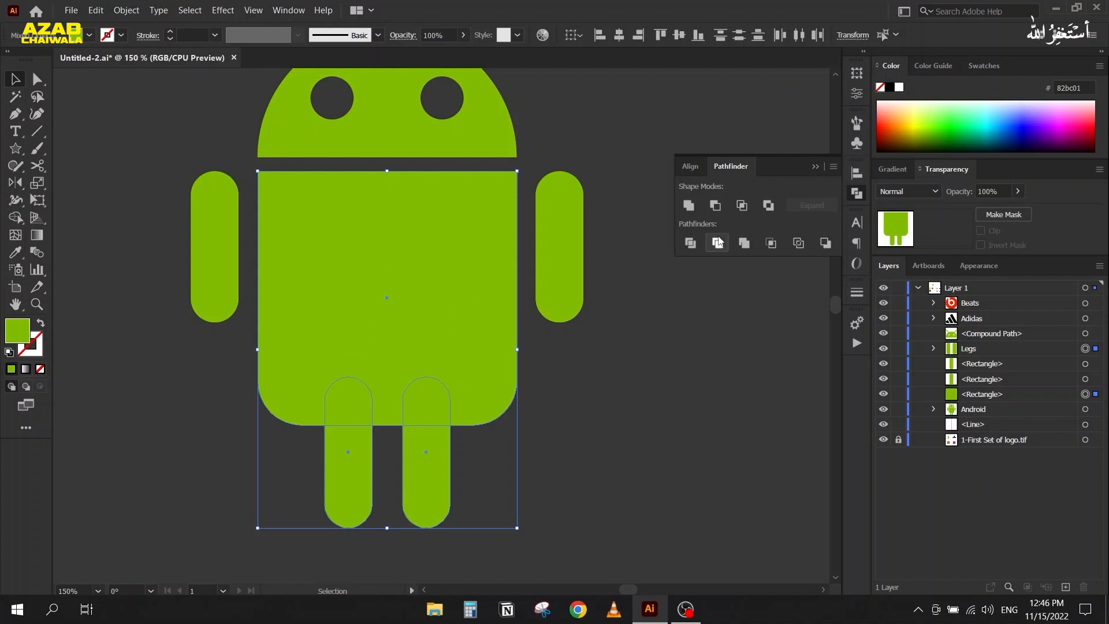
{"action": "left_click", "coordinate": [687, 205]}
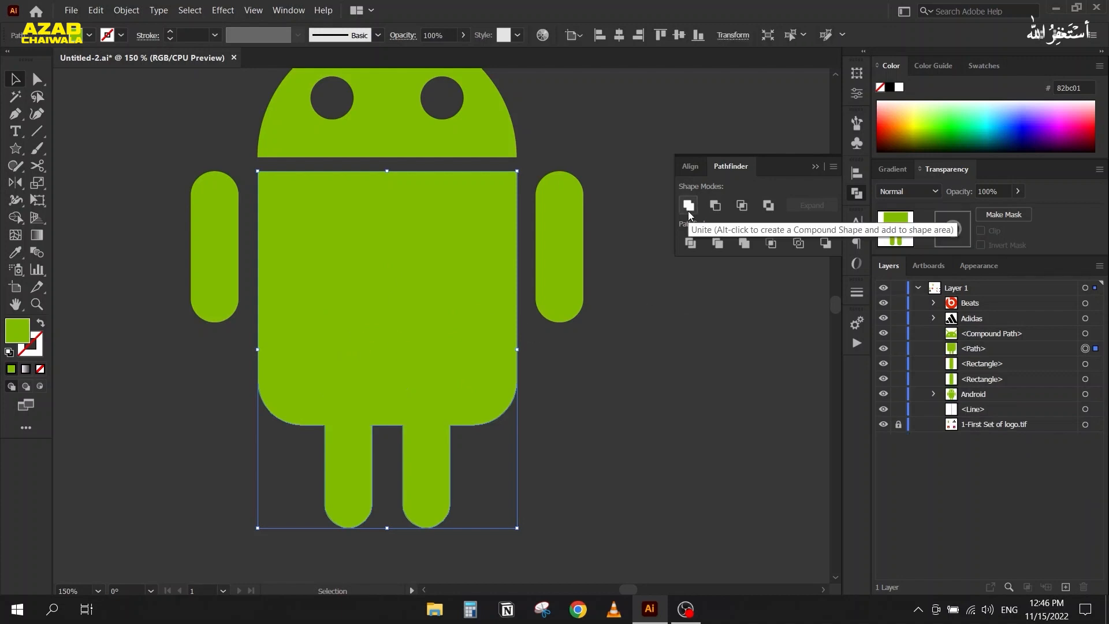
{"action": "left_click", "coordinate": [814, 167]}
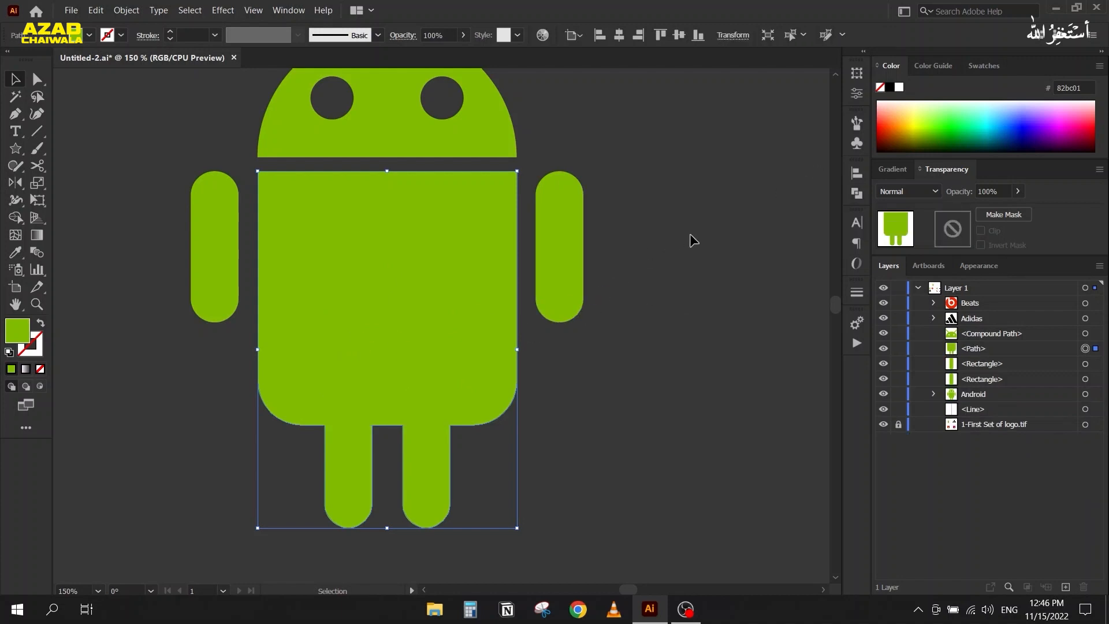
{"action": "left_click", "coordinate": [689, 234]}
{"action": "scroll", "coordinate": [678, 234], "scroll_direction": "down", "scroll_amount": 1}
{"action": "left_click_drag", "start_coordinate": [670, 235], "coordinate": [662, 295]}
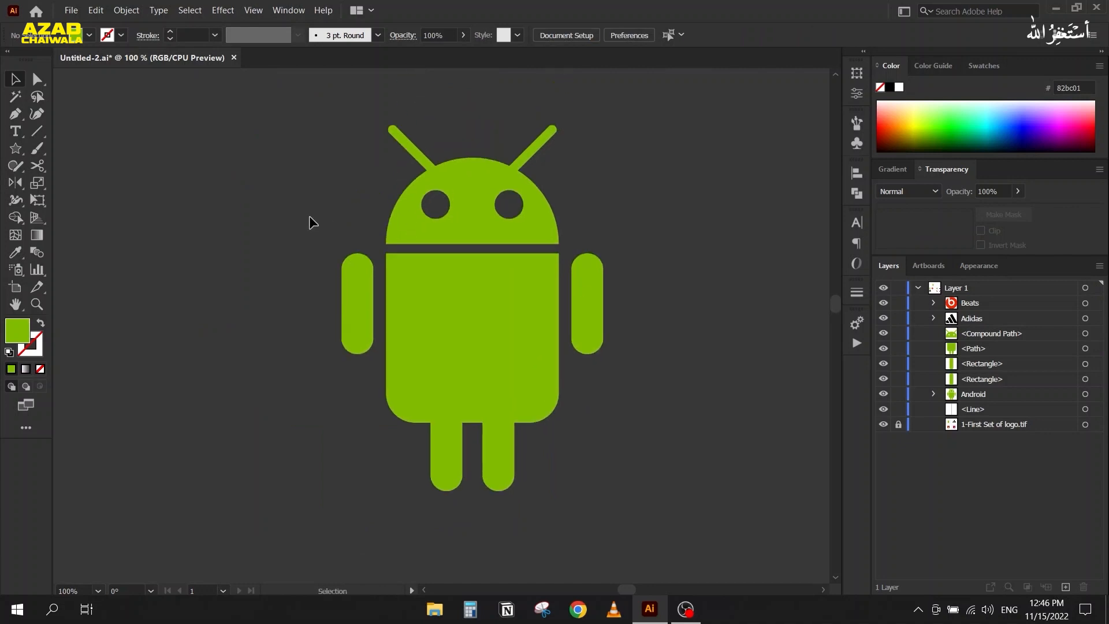
{"action": "scroll", "coordinate": [310, 216], "scroll_direction": "down", "scroll_amount": 2}
{"action": "left_click_drag", "start_coordinate": [223, 252], "coordinate": [374, 196]}
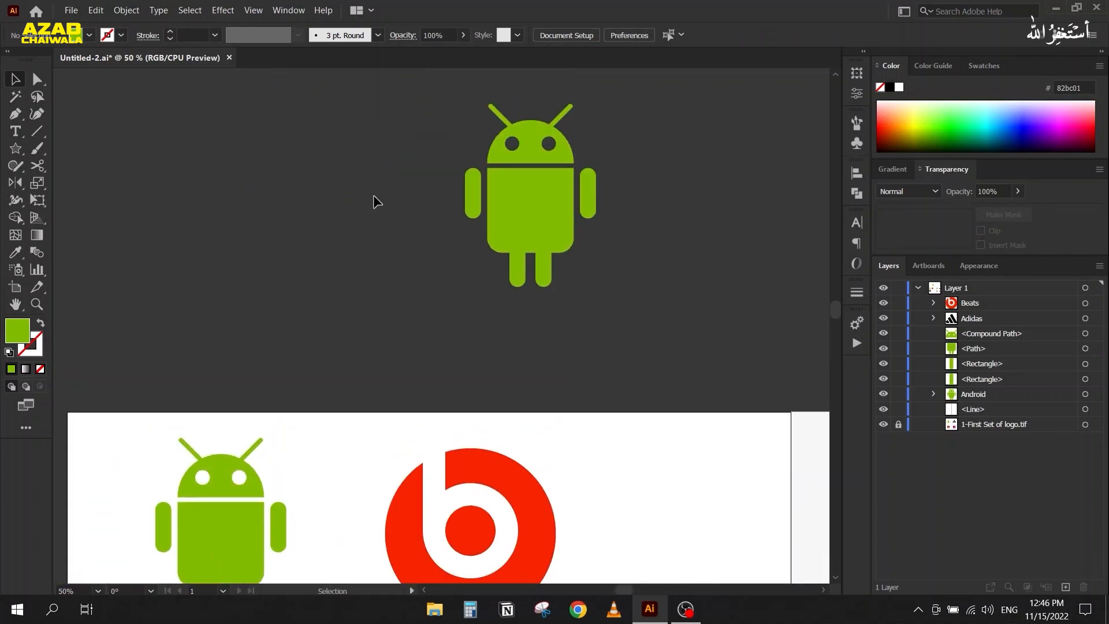
Group the parts of the merged Android copy above the artboard and delete that group.
{"action": "left_click_drag", "start_coordinate": [431, 114], "coordinate": [594, 305]}
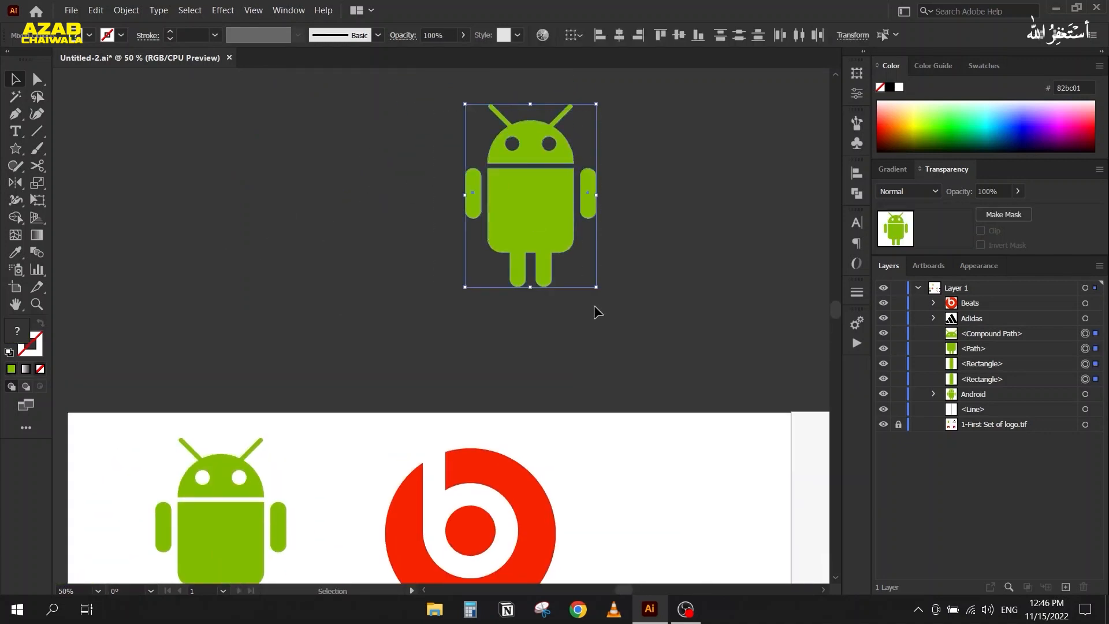
{"action": "key", "text": "a"}
{"action": "key", "text": "ctrl+g"}
{"action": "key", "text": "v"}
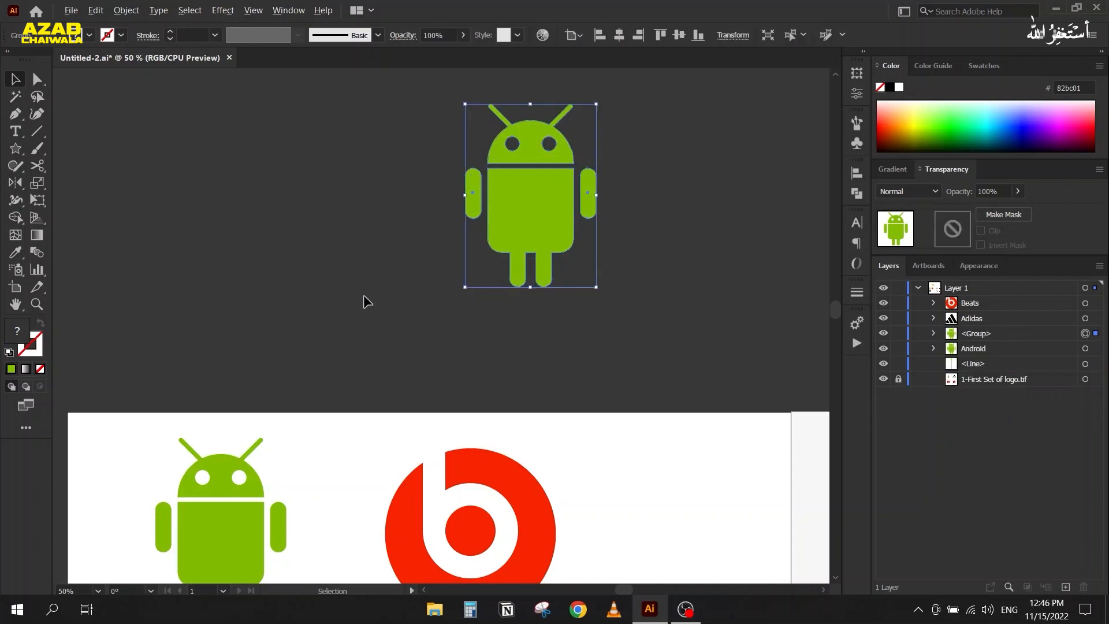
{"action": "scroll", "coordinate": [362, 295], "scroll_direction": "down", "scroll_amount": 1}
{"action": "scroll", "coordinate": [337, 241], "scroll_direction": "down", "scroll_amount": 1}
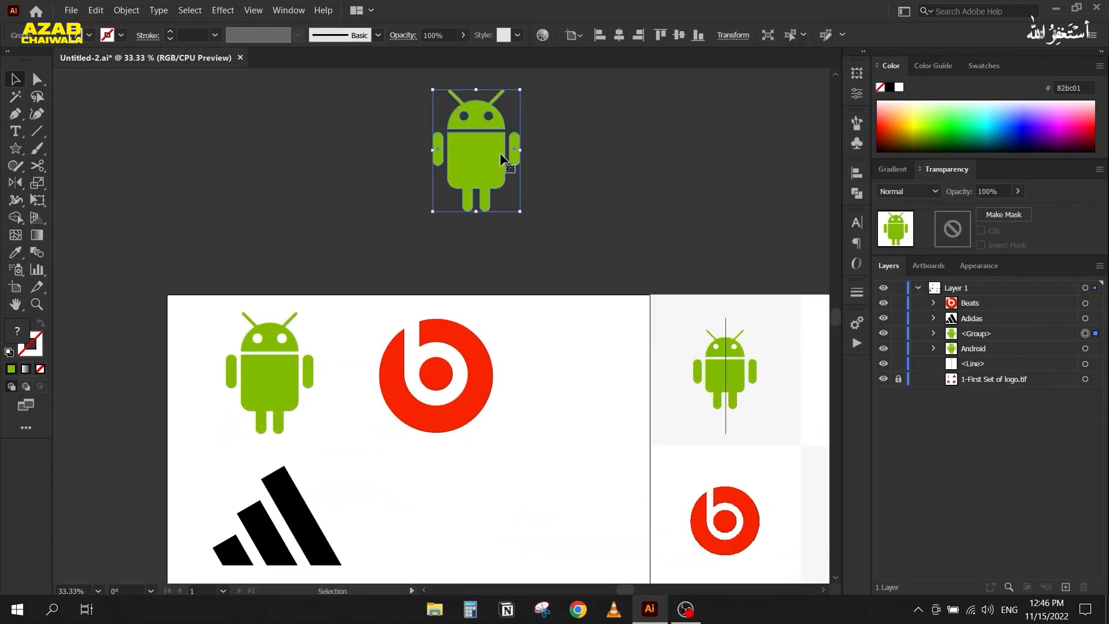
{"action": "left_click_drag", "start_coordinate": [500, 157], "coordinate": [490, 190]}
{"action": "key", "text": "Delete"}
Draw a large circle beside the reference LG logo and fill it with the logo's magenta sampled from the reference.
{"action": "scroll", "coordinate": [539, 330], "scroll_direction": "down", "scroll_amount": 3}
{"action": "scroll", "coordinate": [539, 331], "scroll_direction": "right", "scroll_amount": 5}
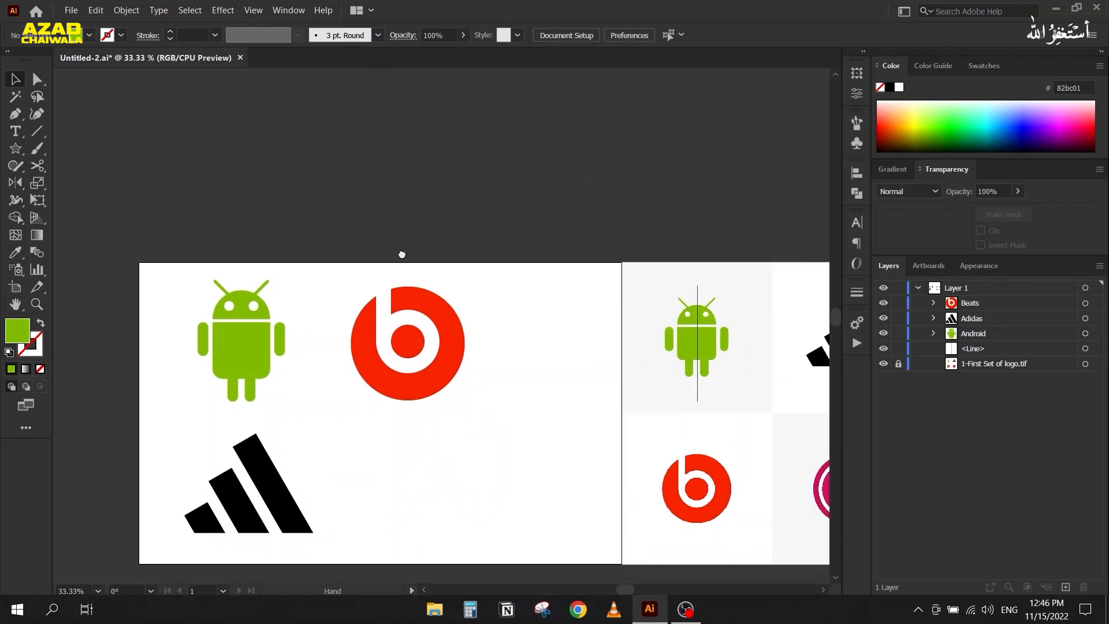
{"action": "scroll", "coordinate": [572, 335], "scroll_direction": "up", "scroll_amount": 2}
{"action": "key", "text": "space"}
{"action": "left_click_drag", "start_coordinate": [493, 288], "coordinate": [397, 245]}
{"action": "scroll", "coordinate": [415, 239], "scroll_direction": "up", "scroll_amount": 1}
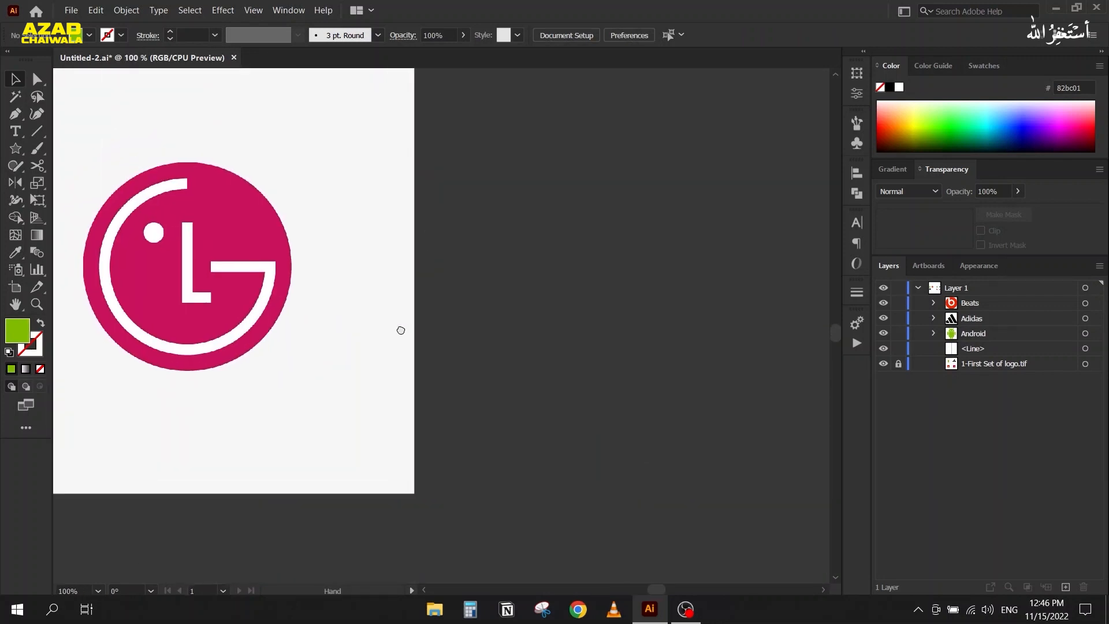
{"action": "left_click_drag", "start_coordinate": [16, 148], "coordinate": [98, 184]}
{"action": "left_click_drag", "start_coordinate": [468, 162], "coordinate": [778, 470]}
{"action": "key", "text": "i"}
{"action": "left_click", "coordinate": [206, 202]}
{"action": "key", "text": "v"}
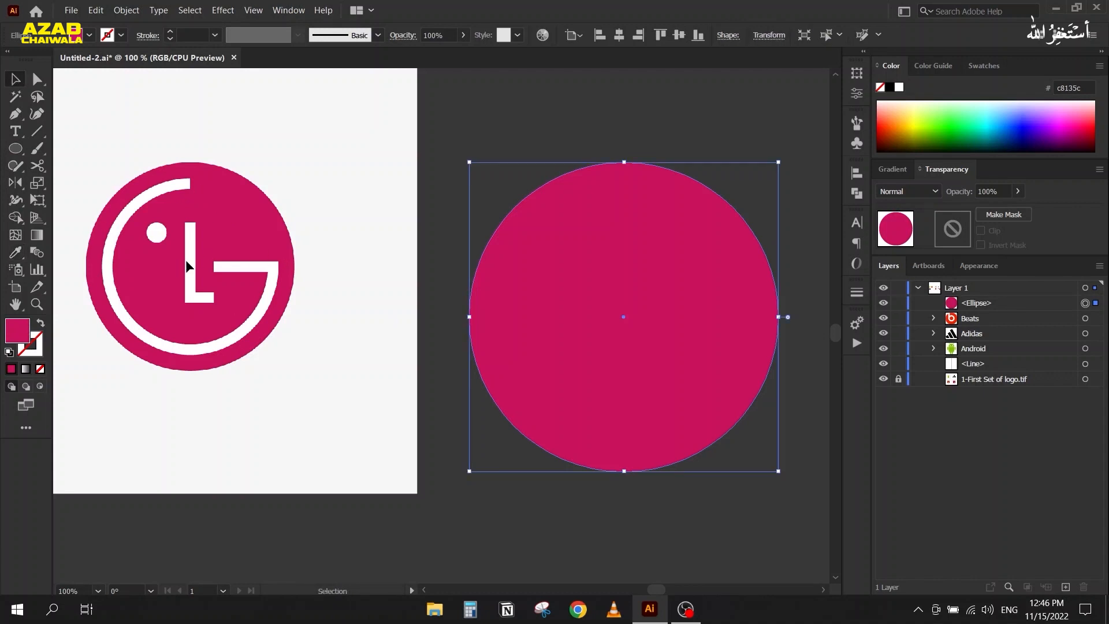
Paste a copy of the magenta circle in front and scale it down about its centre to about 225 px across.
{"action": "key", "text": "a"}
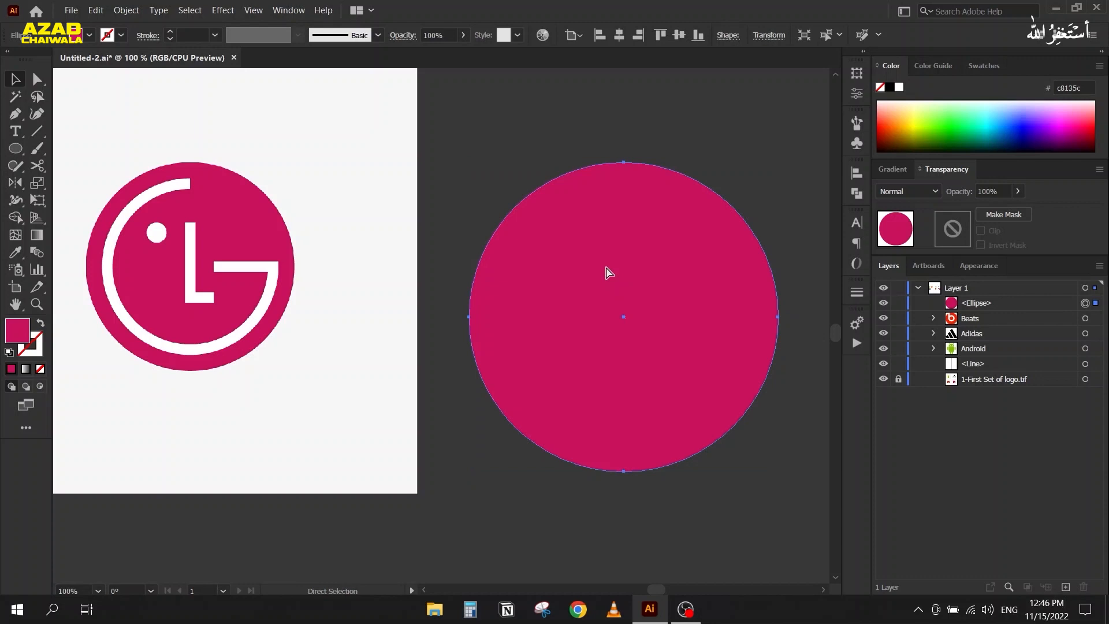
{"action": "key", "text": "v"}
{"action": "key", "text": "ctrl+c"}
{"action": "key", "text": "ctrl+f"}
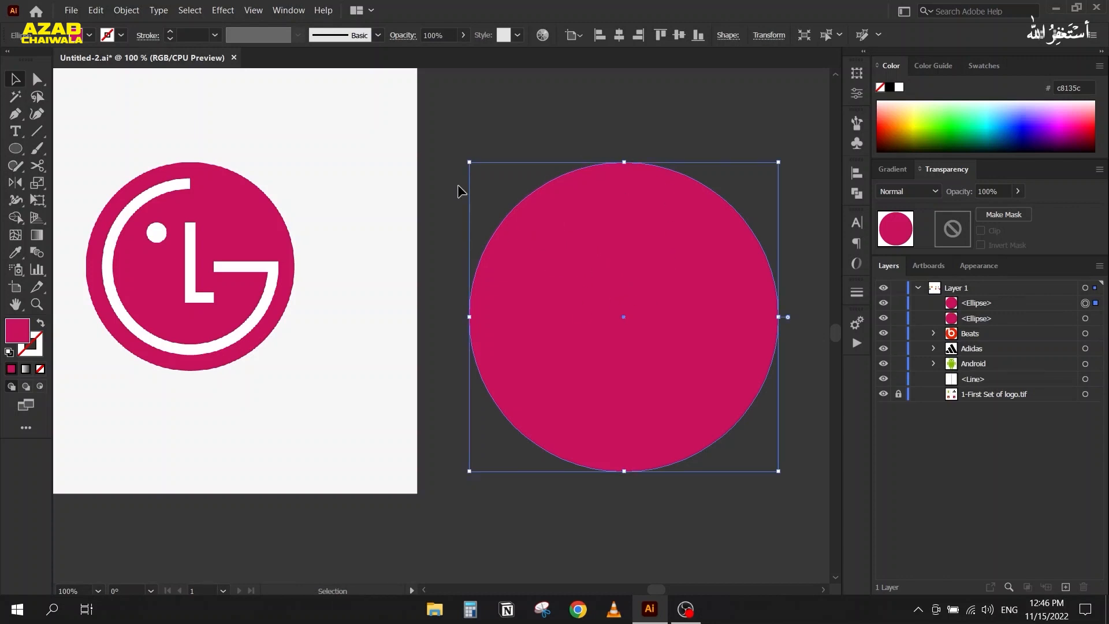
{"action": "left_click_drag", "start_coordinate": [469, 162], "coordinate": [498, 192]}
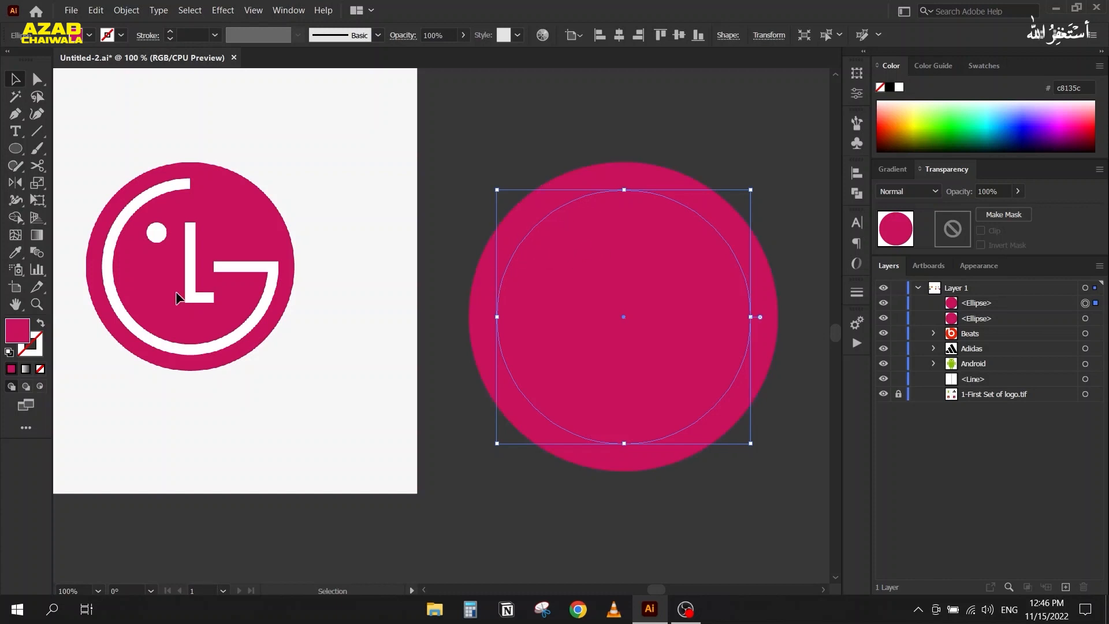
Swap the inner circle's fill and stroke, then give it a white 14 px stroke.
{"action": "left_click", "coordinate": [41, 325]}
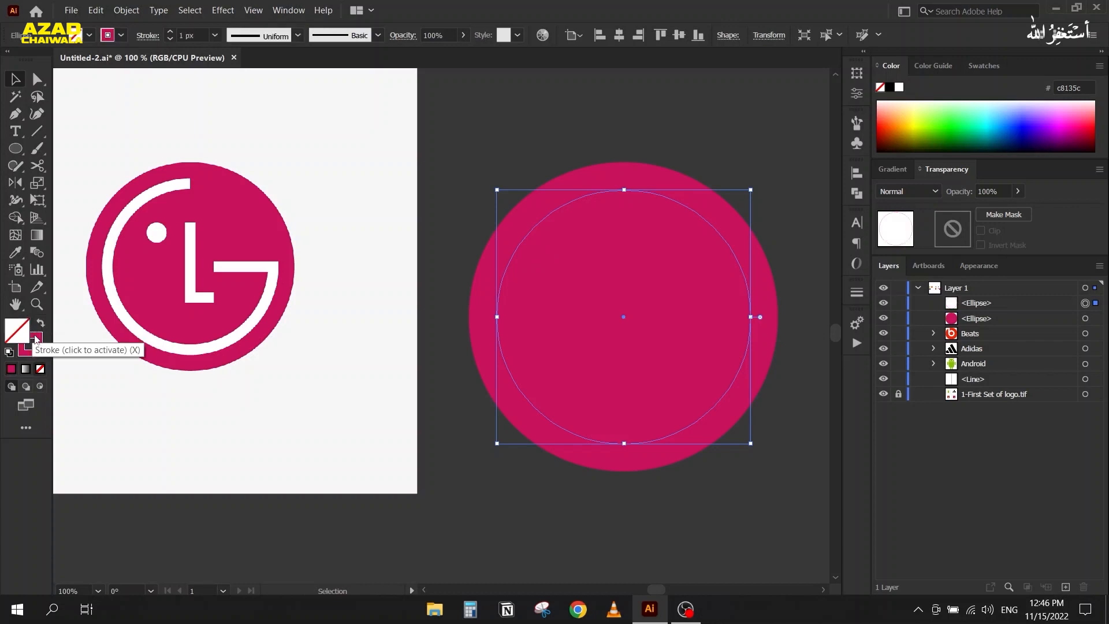
{"action": "left_click", "coordinate": [898, 88]}
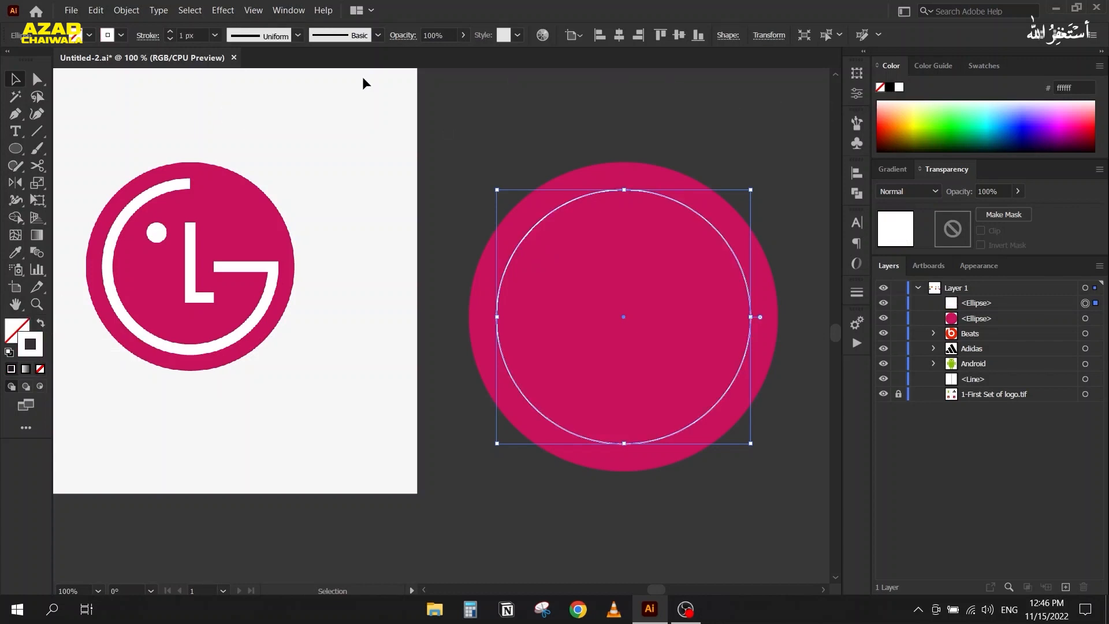
{"action": "left_click", "coordinate": [194, 35]}
{"action": "type", "text": "7"}
{"action": "key", "text": "Return"}
{"action": "scroll", "coordinate": [194, 30], "scroll_direction": "up", "scroll_amount": 6}
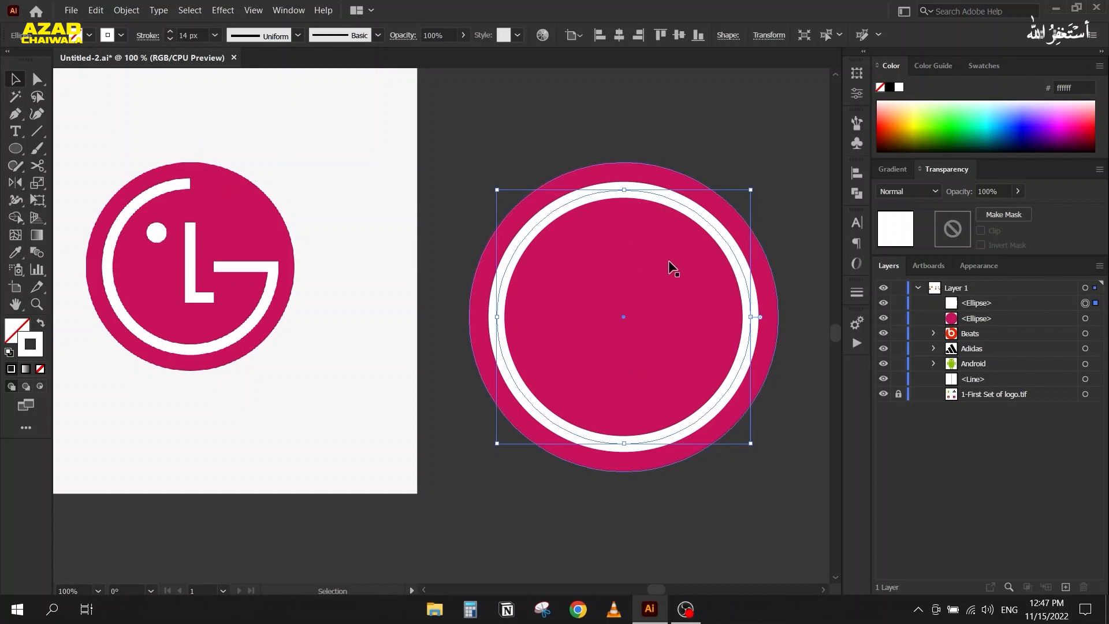
Try cutting the white ring with Scissors at its upper right and lower left and moving the piece away, and undo it all.
{"action": "left_click", "coordinate": [39, 164]}
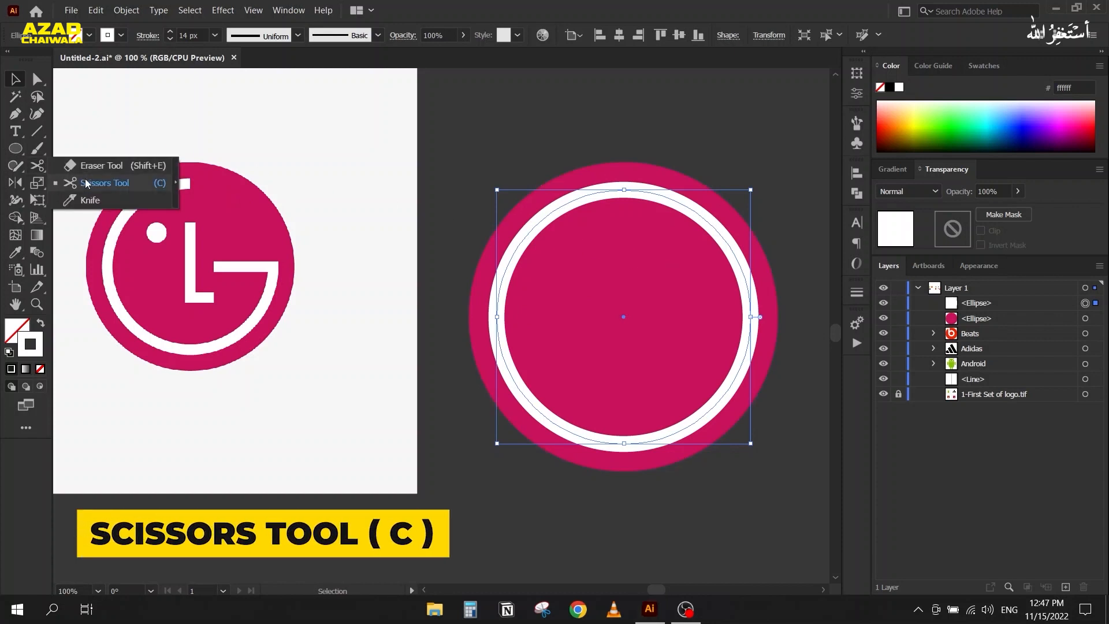
{"action": "left_click", "coordinate": [139, 185]}
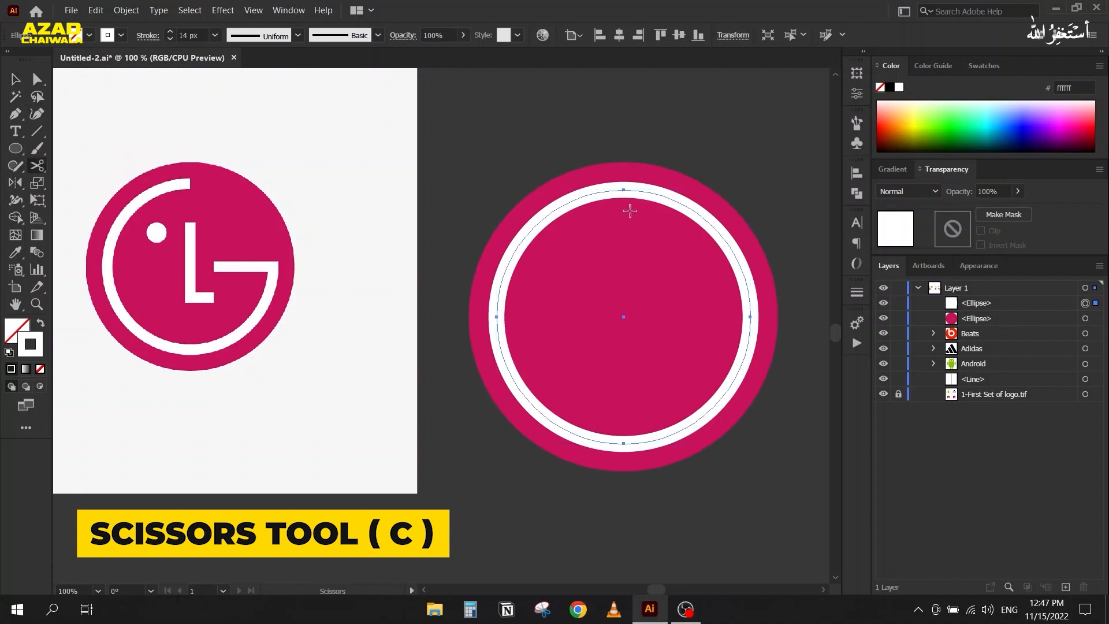
{"action": "left_click", "coordinate": [715, 227]}
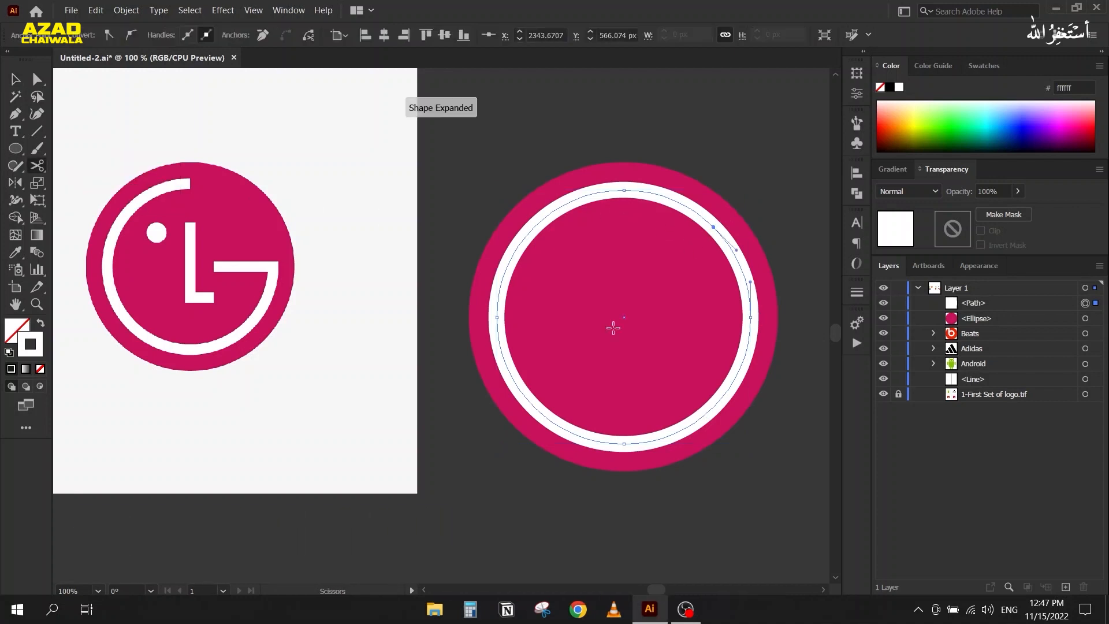
{"action": "left_click", "coordinate": [545, 416]}
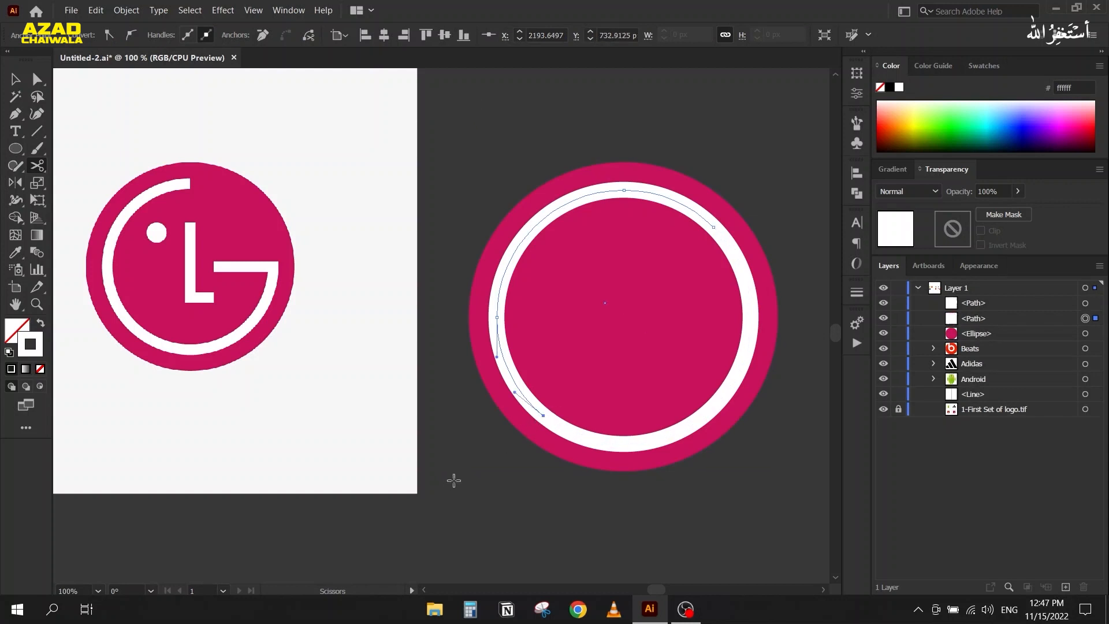
{"action": "left_click", "coordinate": [15, 79]}
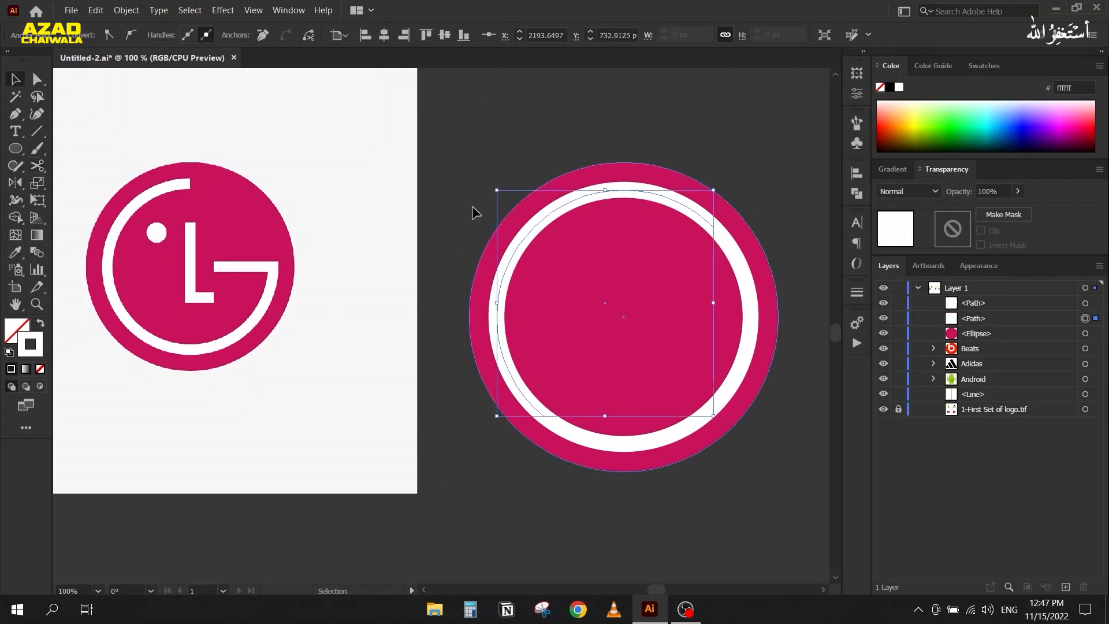
{"action": "left_click", "coordinate": [429, 177]}
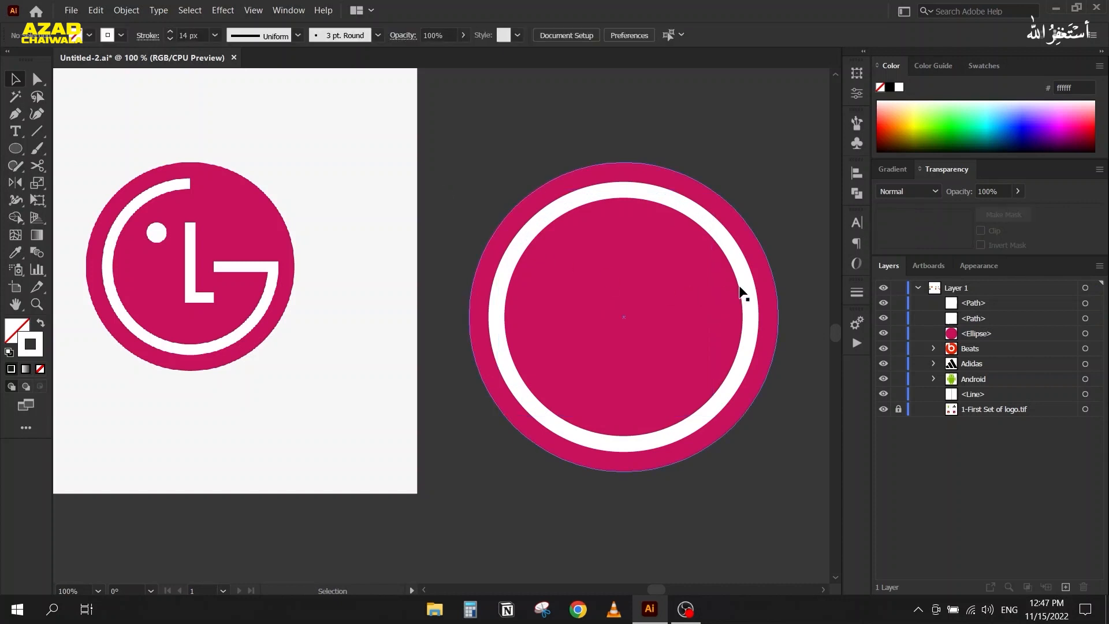
{"action": "left_click_drag", "start_coordinate": [745, 291], "coordinate": [807, 351]}
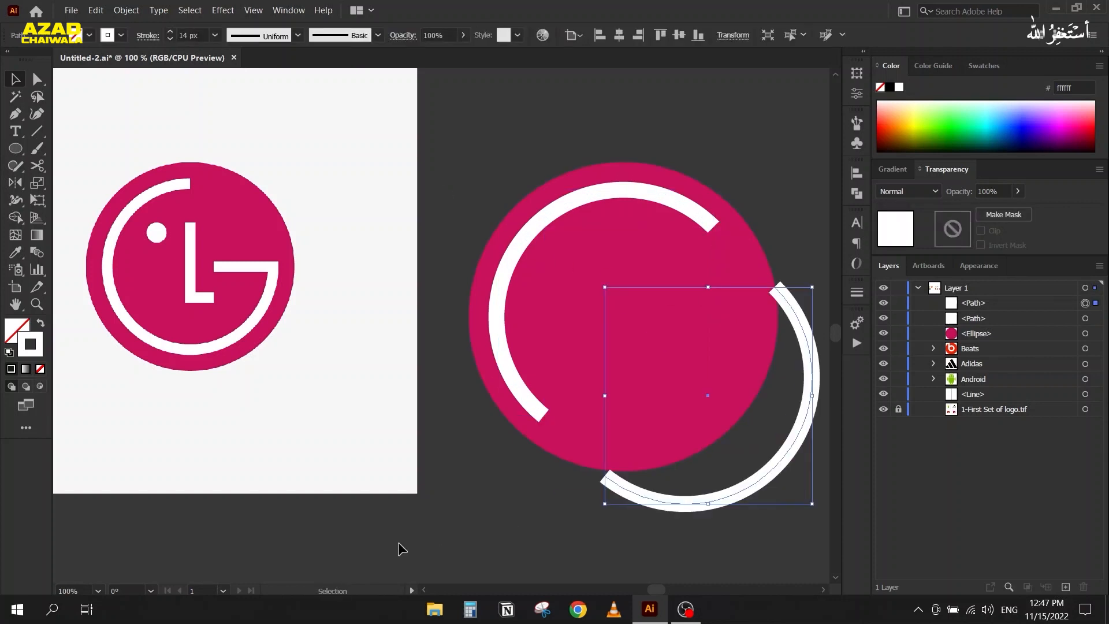
{"action": "key", "text": "ctrl+z"}
{"action": "key", "text": "ctrl+z"}
{"action": "key", "text": "ctrl+z"}
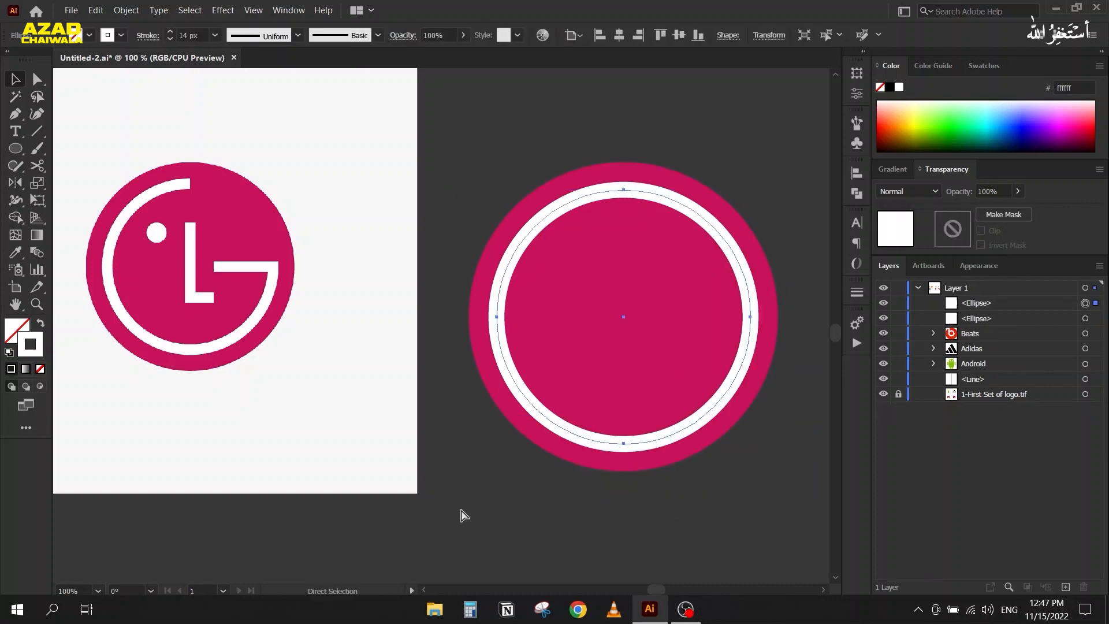
Cut the white ring with Scissors at its top and right anchor points and delete the upper-right quarter.
{"action": "key", "text": "c"}
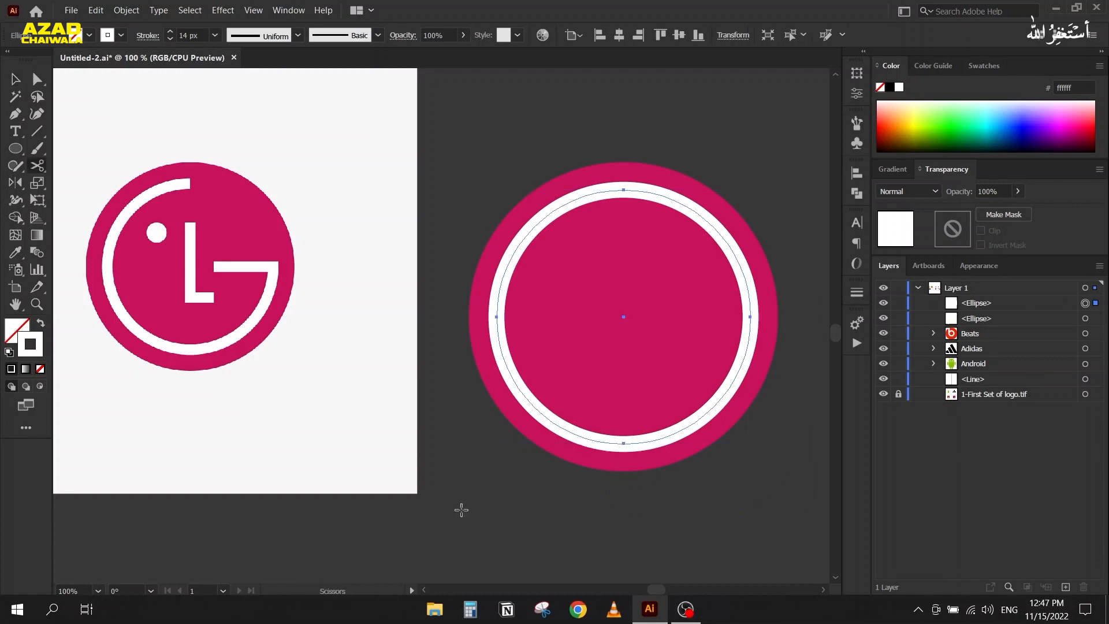
{"action": "left_click", "coordinate": [624, 190]}
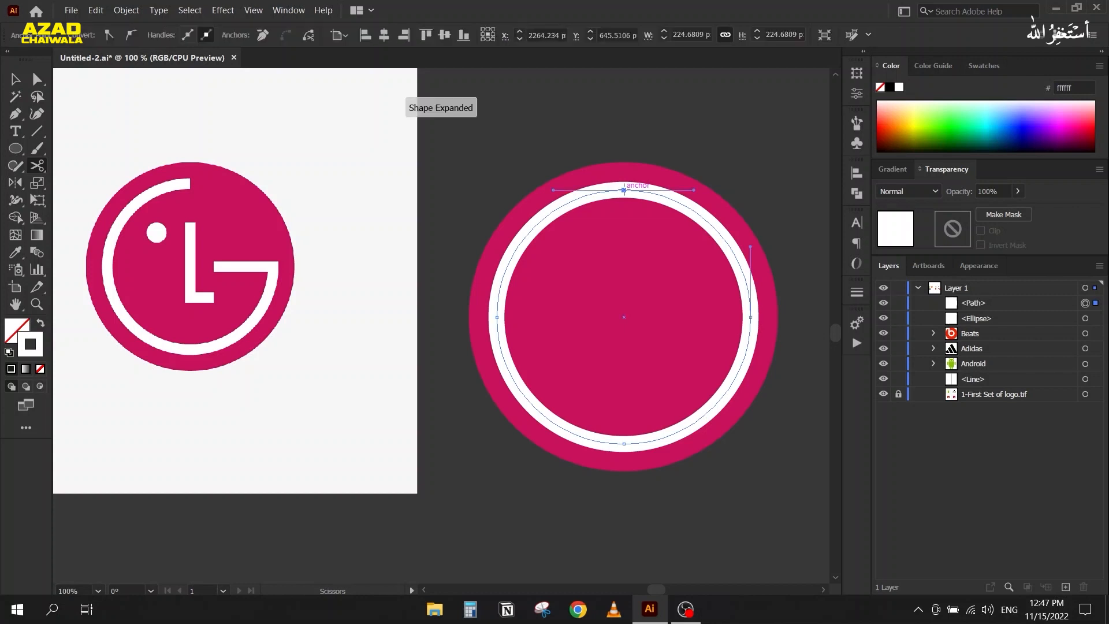
{"action": "left_click", "coordinate": [749, 317]}
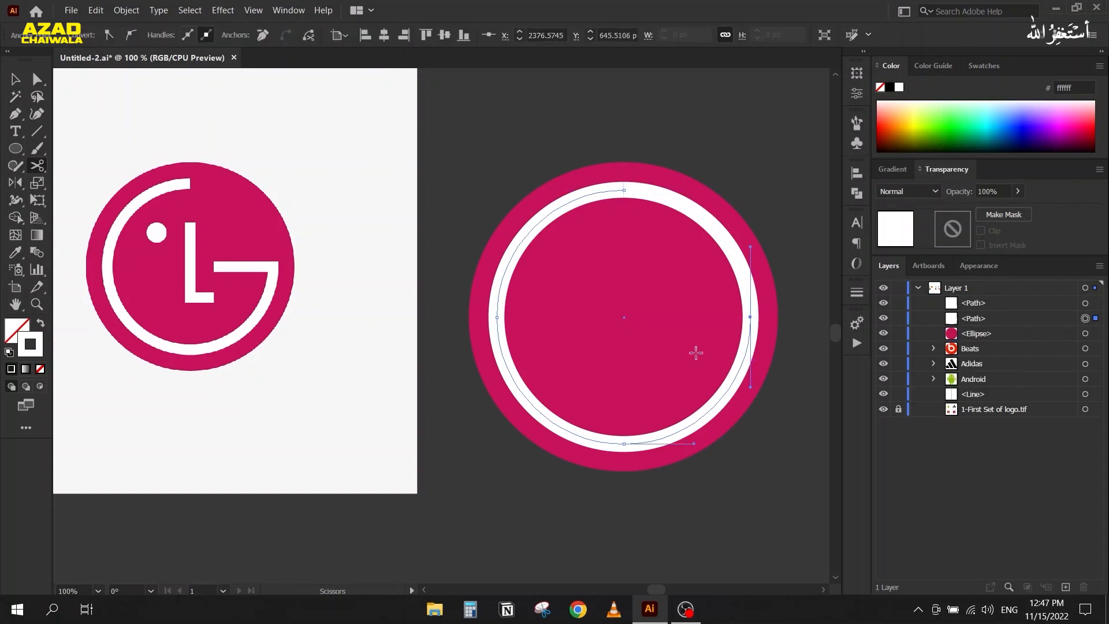
{"action": "key", "text": "v"}
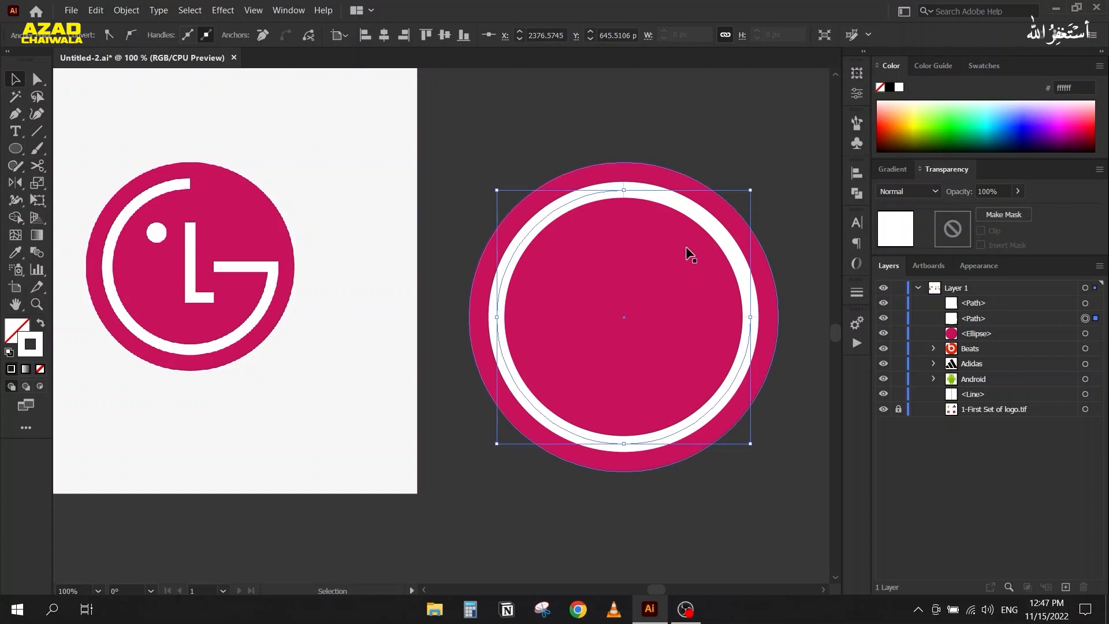
{"action": "left_click", "coordinate": [701, 223]}
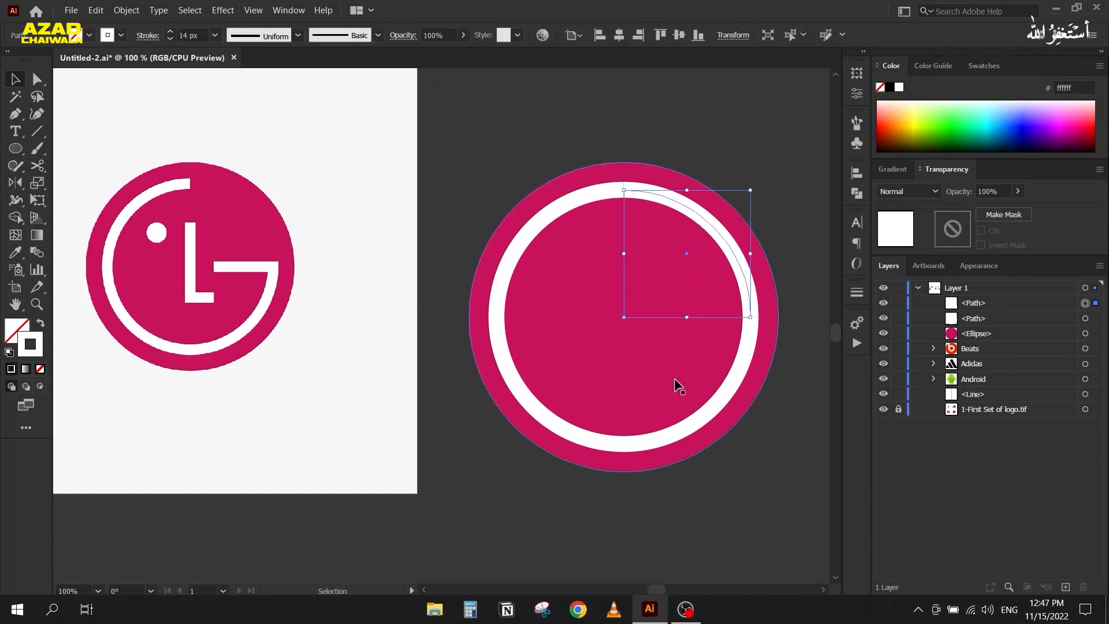
{"action": "key", "text": "Delete"}
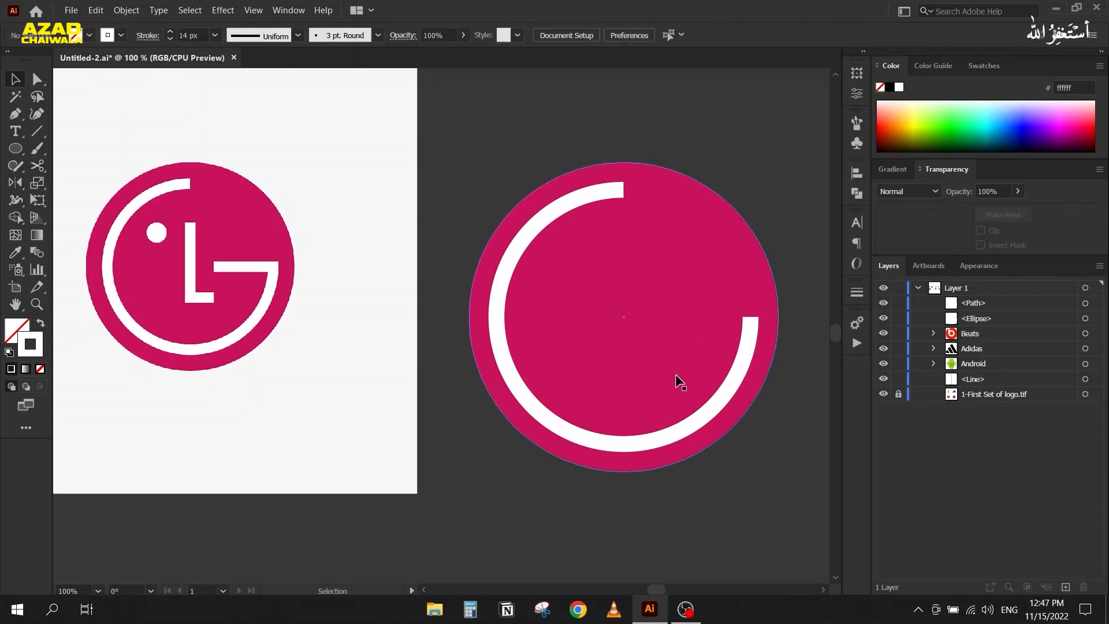
Draw a horizontal line from the white arc's right end inward toward the centre as the G's bar.
{"action": "left_click", "coordinate": [37, 131]}
{"action": "left_click_drag", "start_coordinate": [749, 315], "coordinate": [673, 316]}
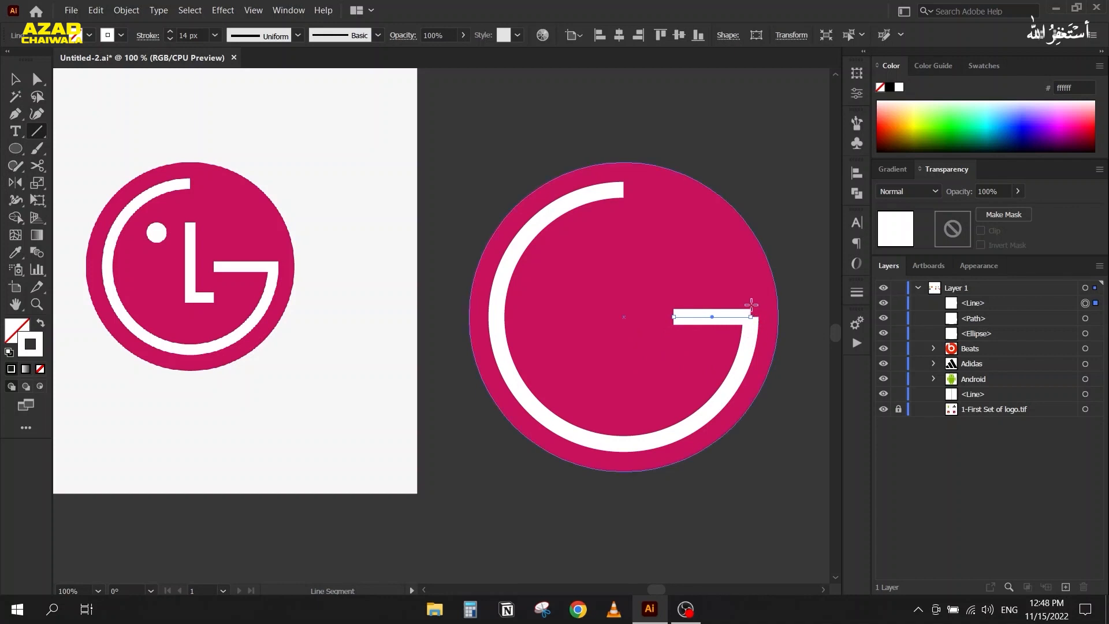
{"action": "key", "text": "v"}
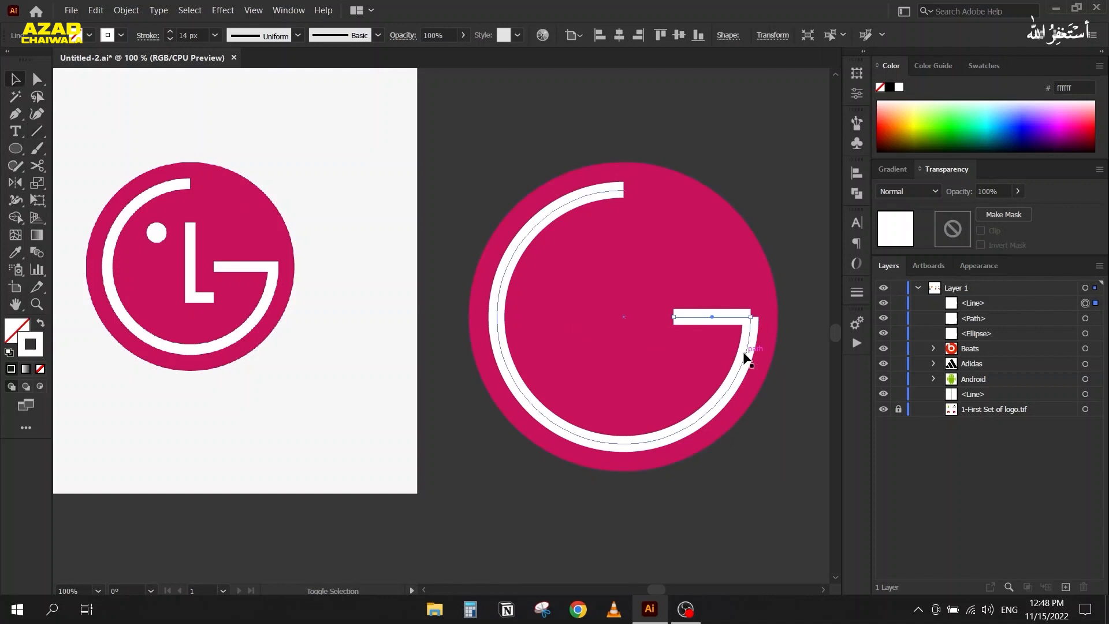
Try joining the G's bar and the white arc into one path twice, undoing the join each time.
{"action": "left_click", "coordinate": [742, 357], "text": "shift"}
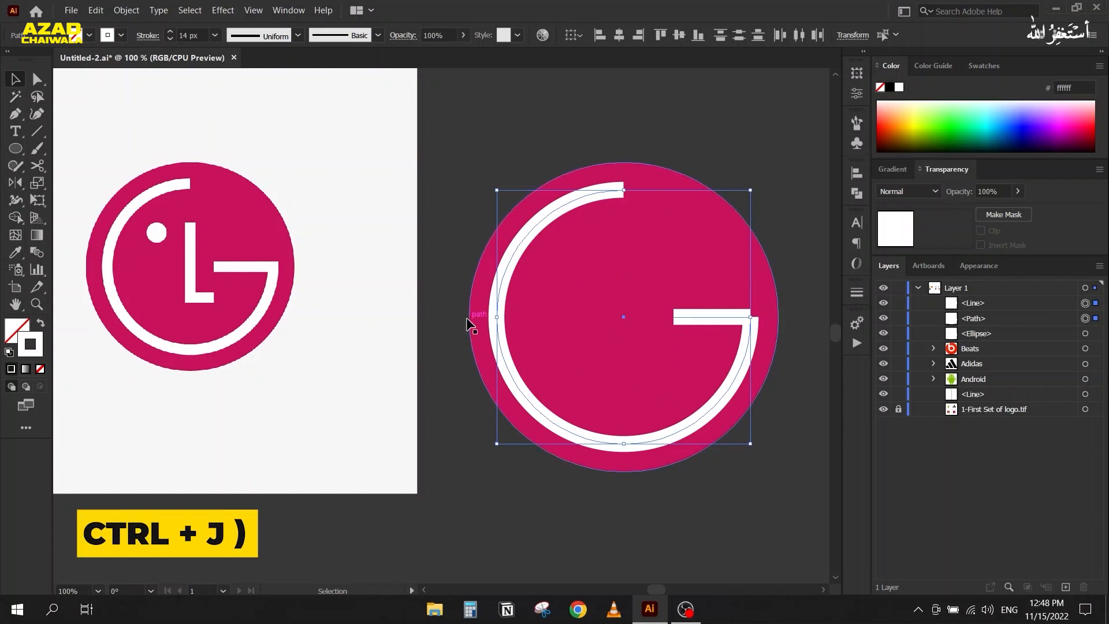
{"action": "key", "text": "ctrl+j"}
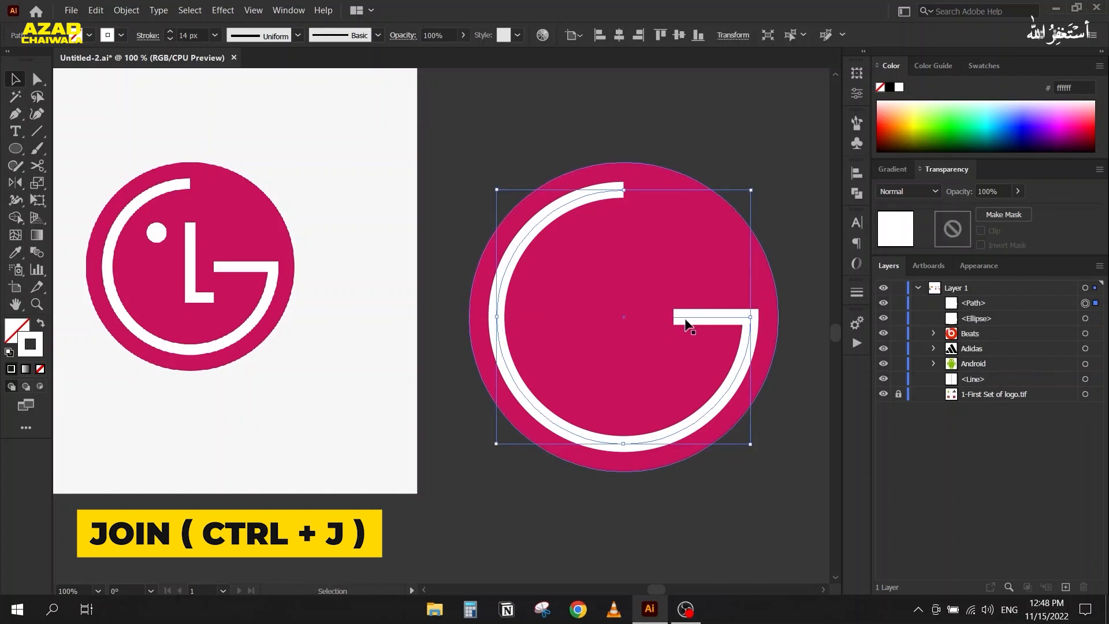
{"action": "key", "text": "ctrl+z"}
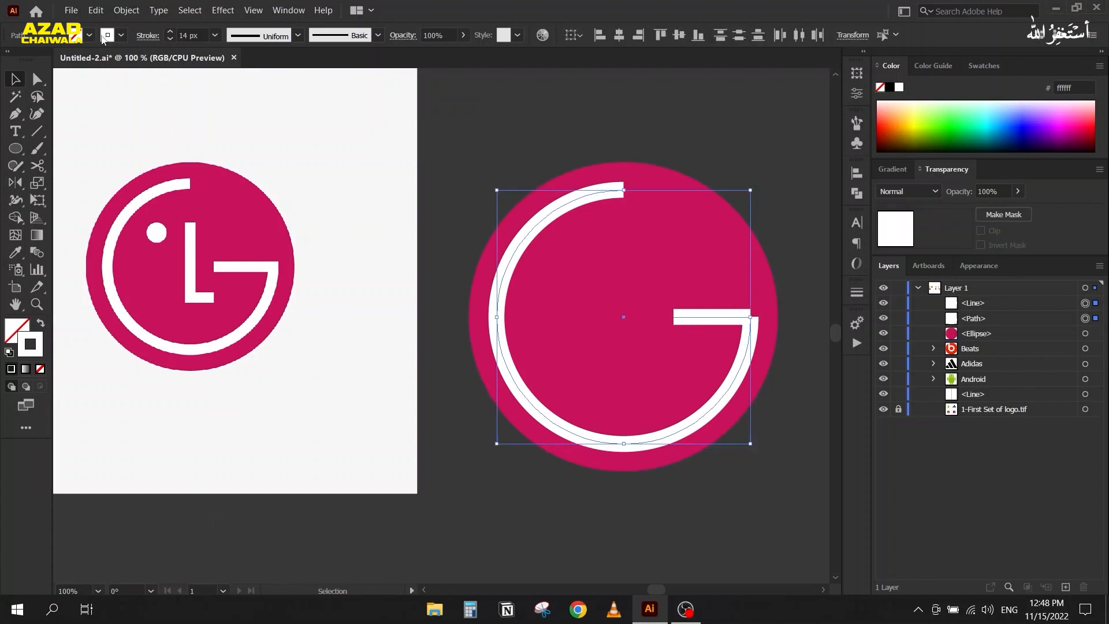
{"action": "left_click", "coordinate": [117, 14]}
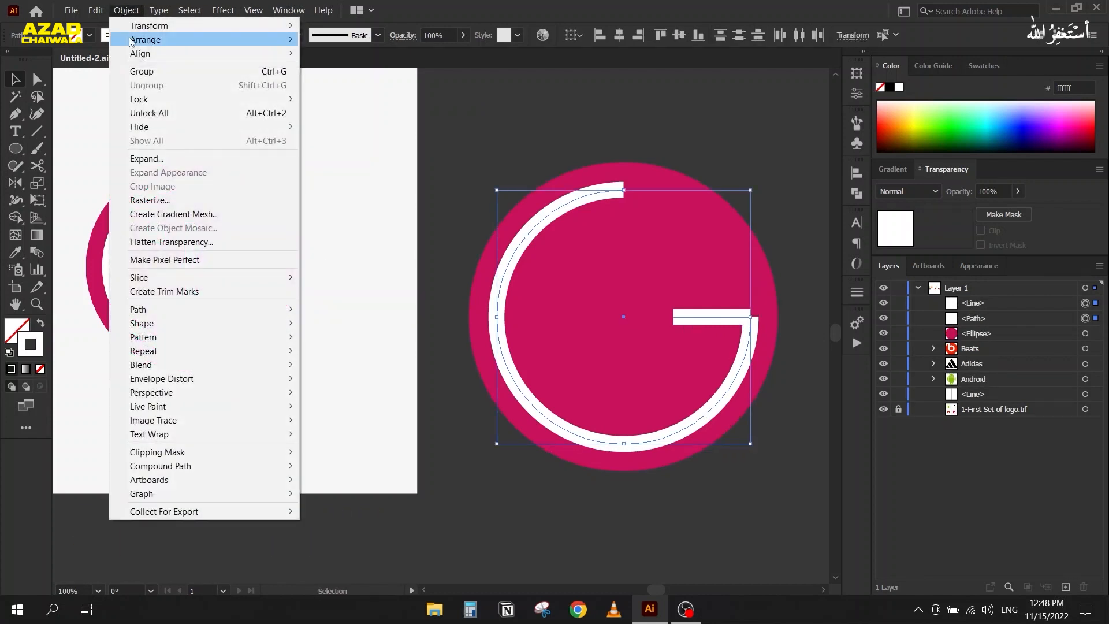
{"action": "mouse_move", "coordinate": [216, 312]}
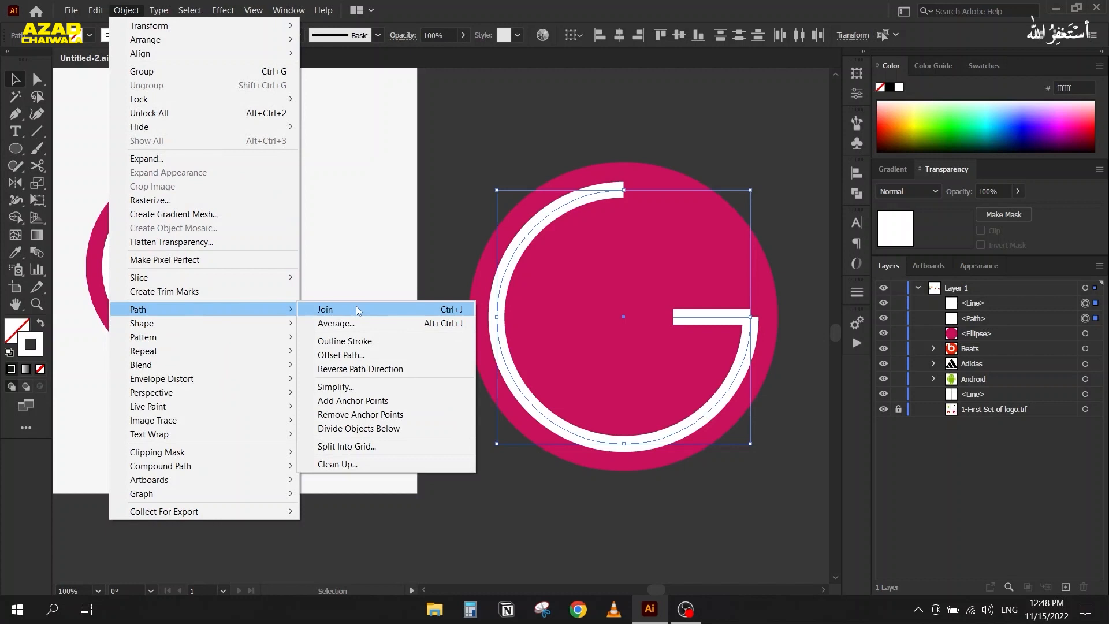
{"action": "left_click", "coordinate": [357, 311]}
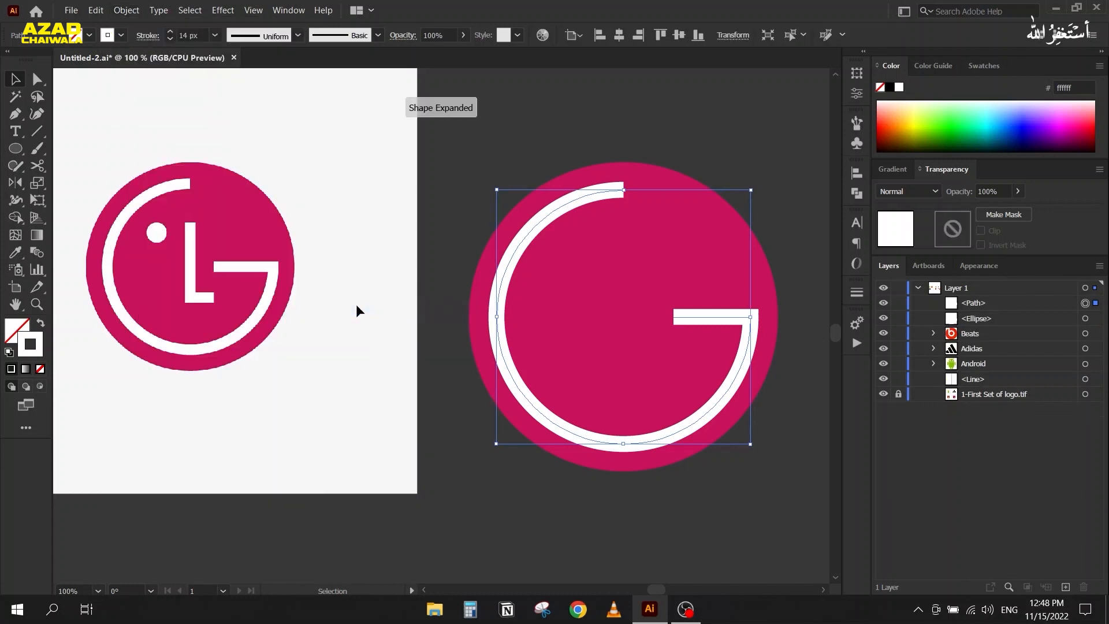
{"action": "key", "text": "ctrl+z"}
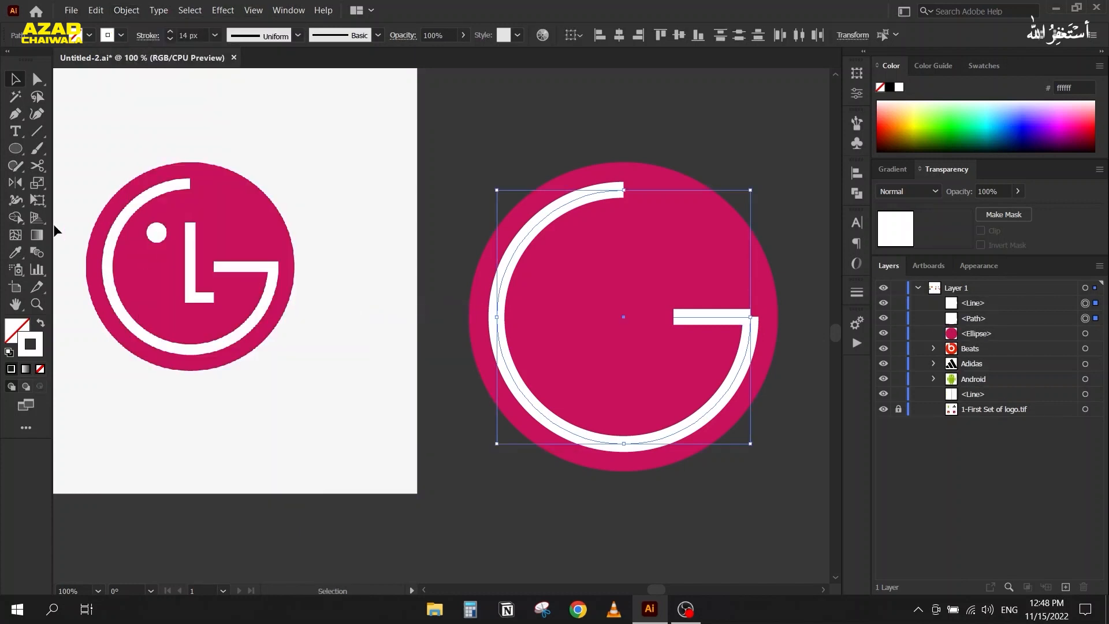
Join the G's horizontal bar and the white arc at their right corner with the Join Tool.
{"action": "left_click", "coordinate": [10, 168]}
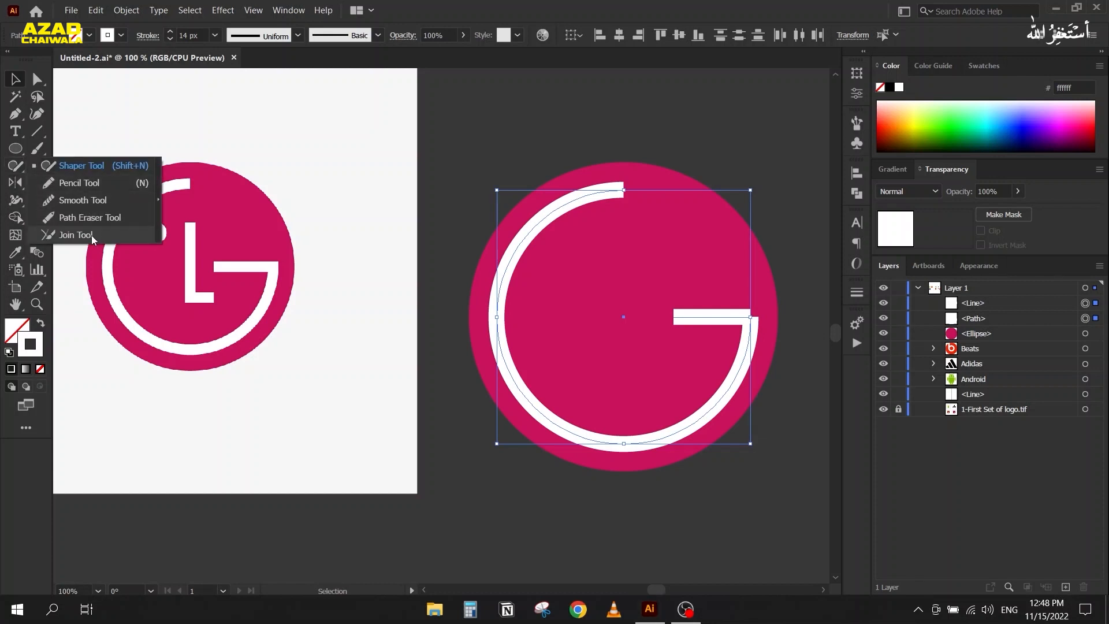
{"action": "left_click", "coordinate": [93, 235]}
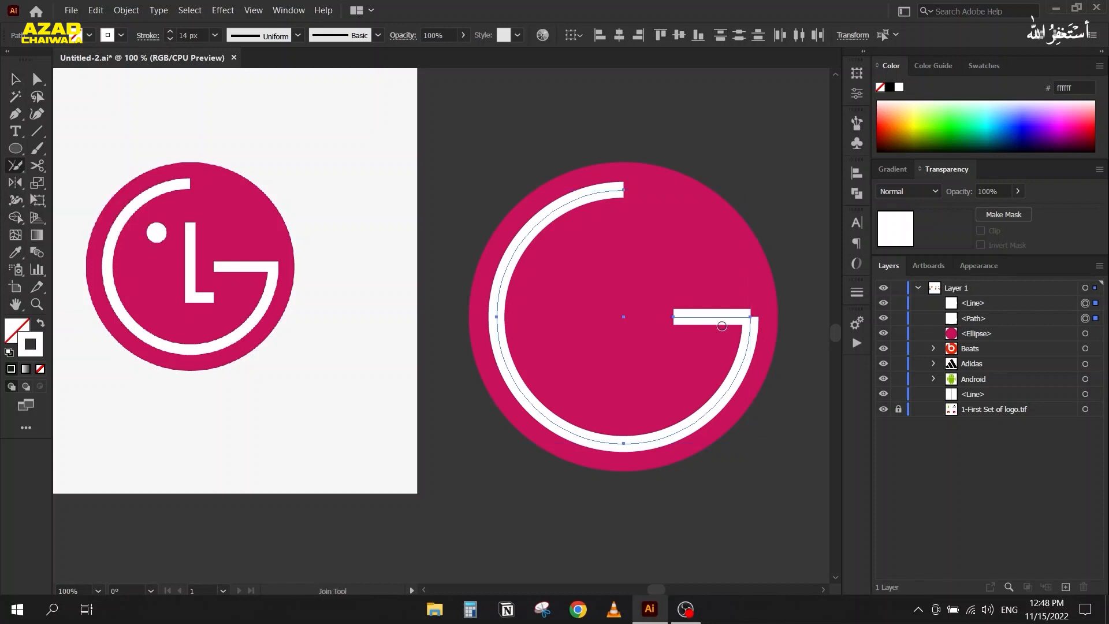
{"action": "left_click_drag", "start_coordinate": [749, 321], "coordinate": [750, 314]}
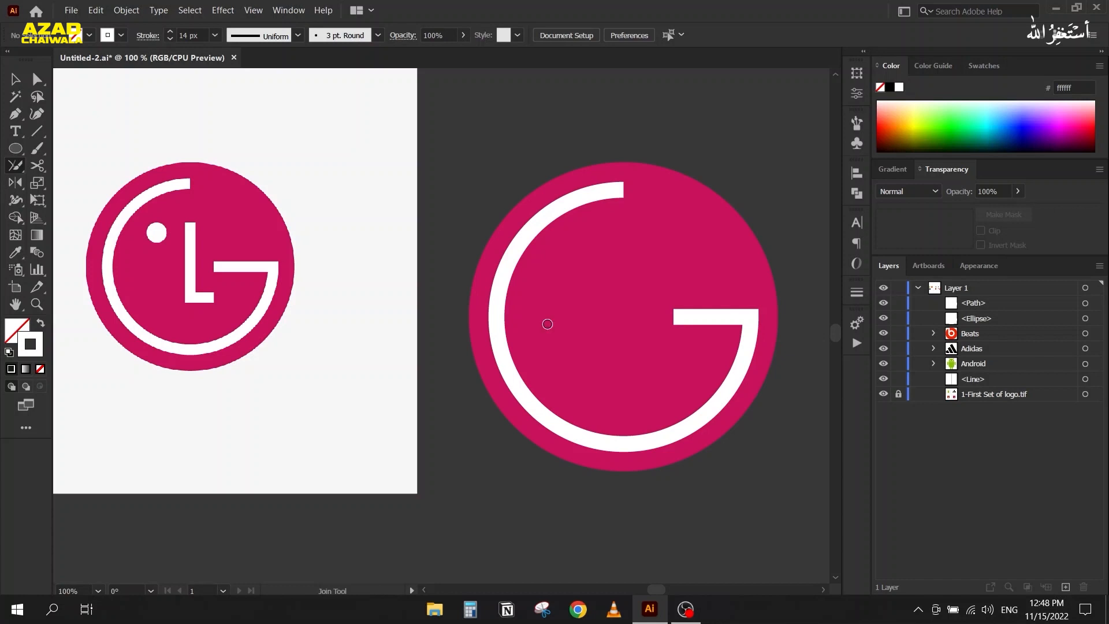
{"action": "left_click", "coordinate": [16, 79]}
{"action": "left_click", "coordinate": [681, 252]}
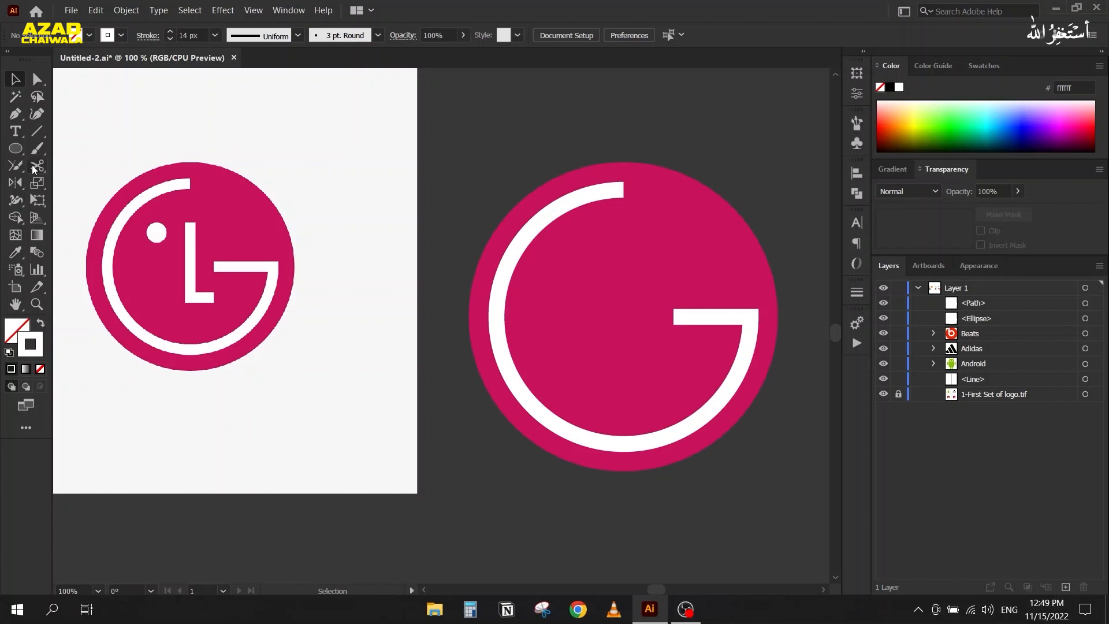
Draw the L's vertical and horizontal strokes from the circle's centre area with the Line Segment tool and join them into one path.
{"action": "left_click", "coordinate": [37, 131]}
{"action": "mouse_move", "coordinate": [624, 316]}
{"action": "left_mouse_down"}
{"action": "mouse_move", "coordinate": [623, 251]}
{"action": "mouse_move", "coordinate": [623, 370]}
{"action": "left_mouse_up"}
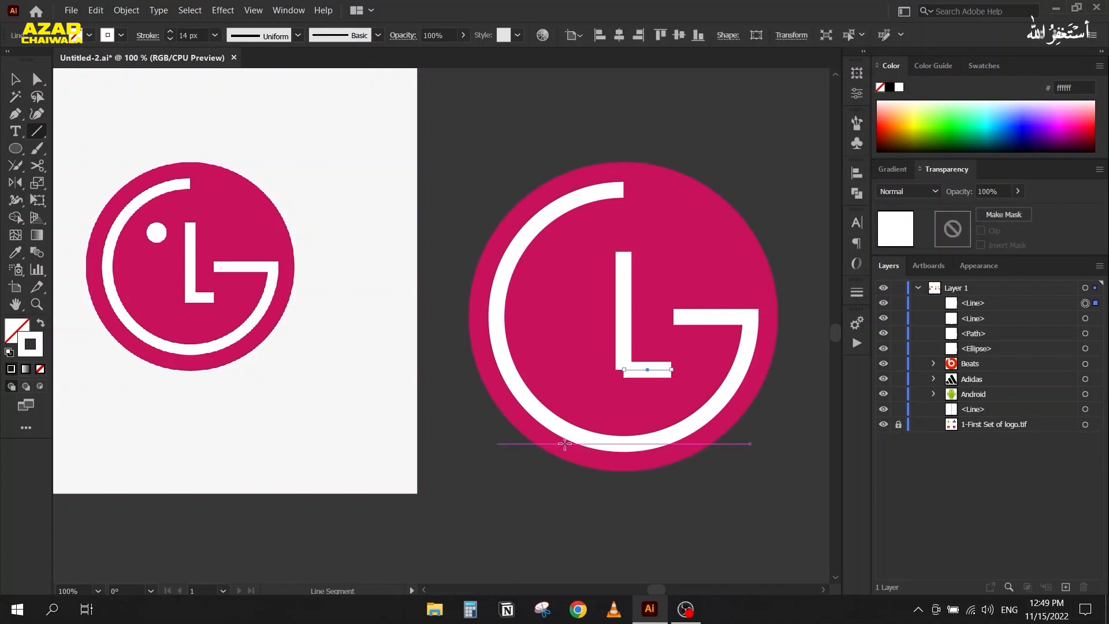
{"action": "left_click", "coordinate": [15, 79]}
{"action": "left_click", "coordinate": [620, 315], "text": "shift"}
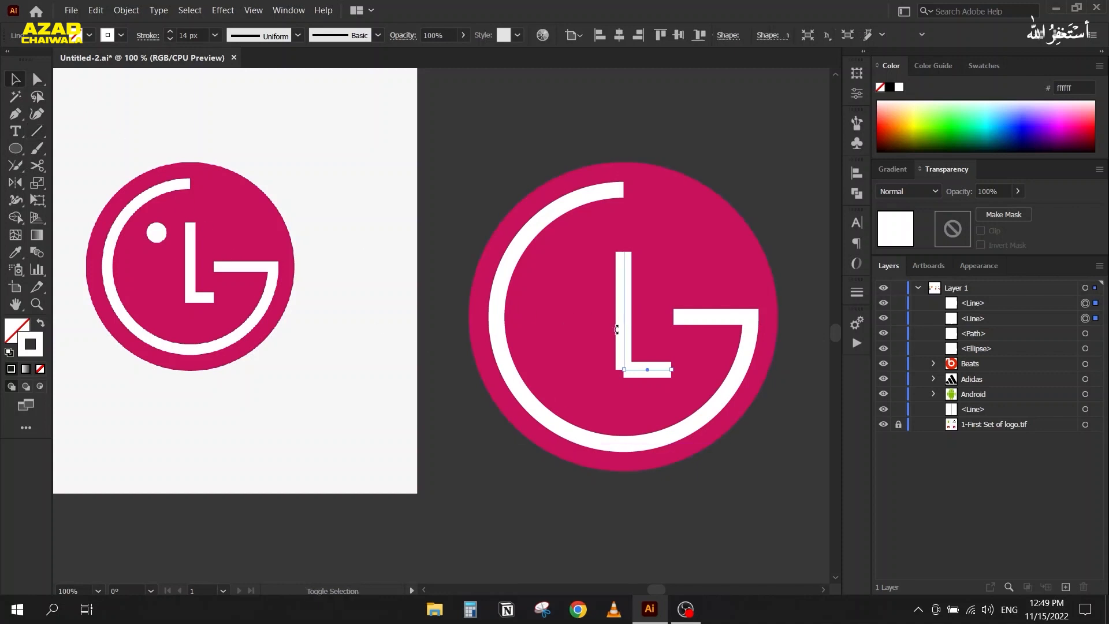
{"action": "key", "text": "ctrl+j"}
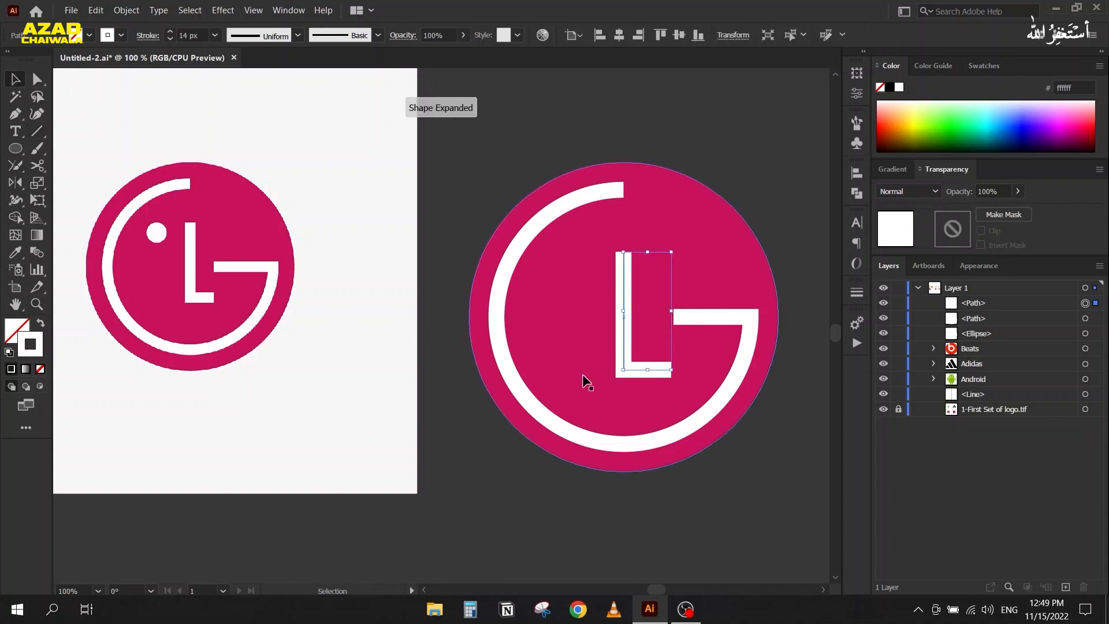
Draw a small circle to the upper left of the L and swap its colours to a white fill without stroke.
{"action": "left_click", "coordinate": [14, 148]}
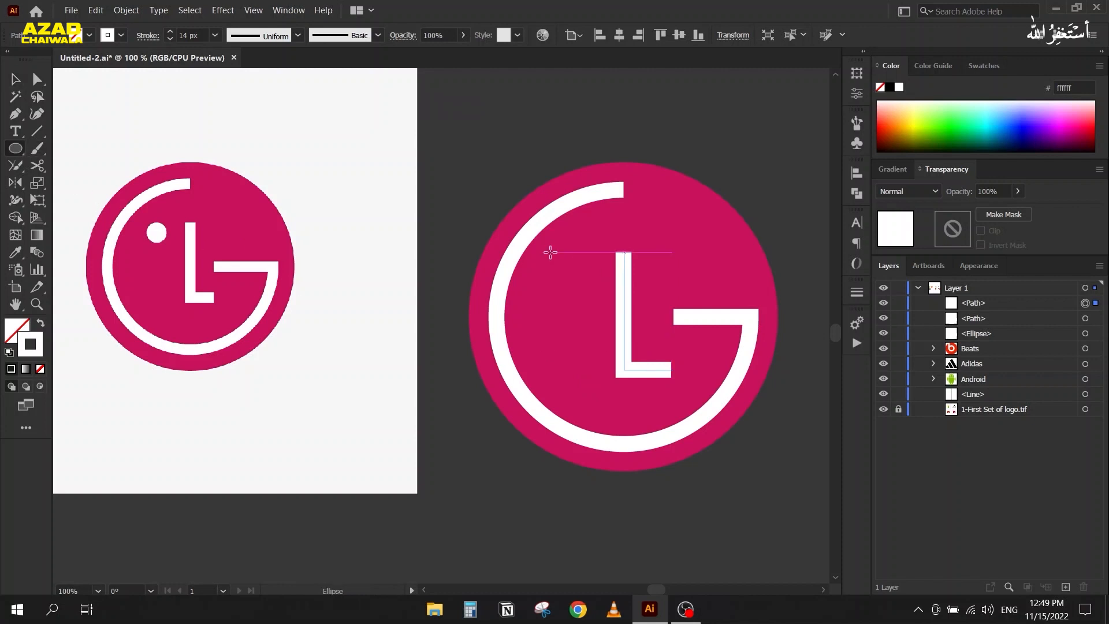
{"action": "left_click_drag", "start_coordinate": [569, 270], "coordinate": [585, 284]}
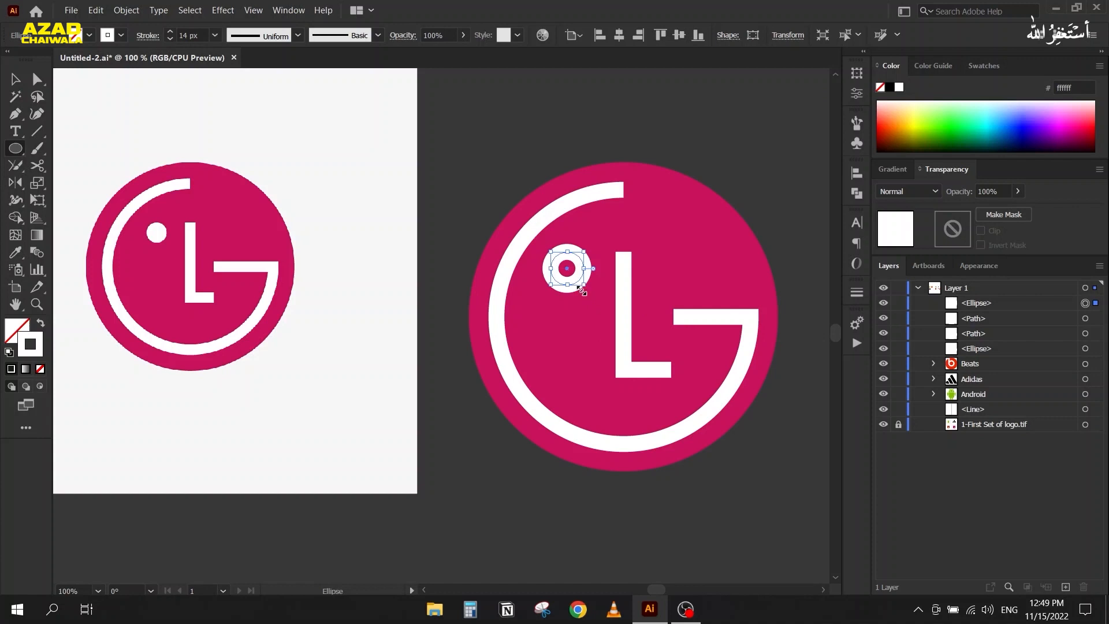
{"action": "left_click", "coordinate": [42, 325]}
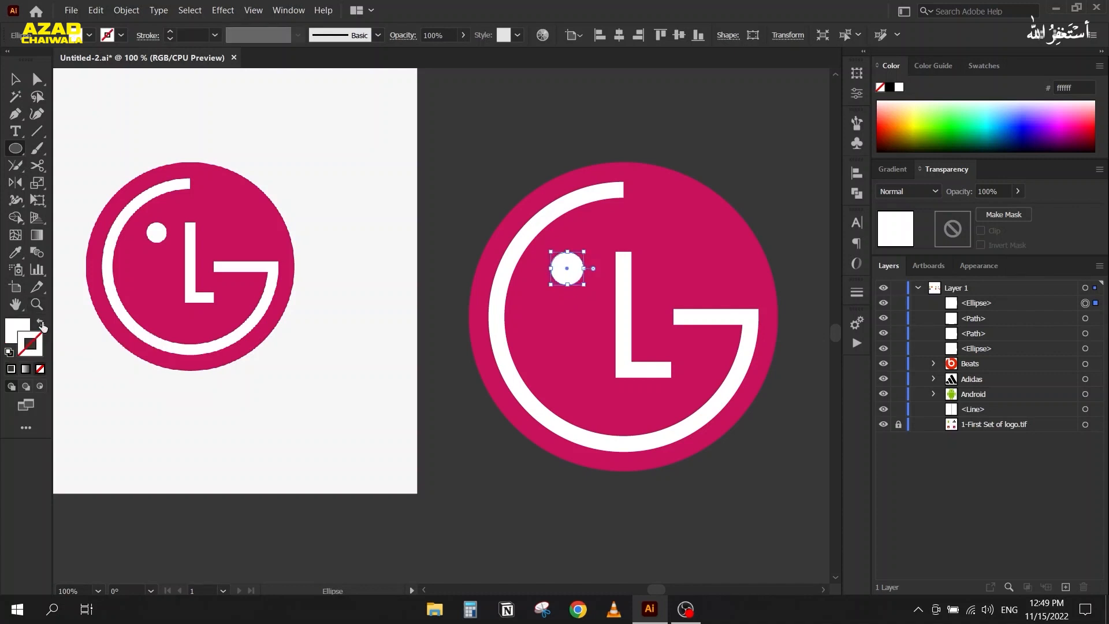
{"action": "left_click", "coordinate": [16, 78]}
{"action": "left_click", "coordinate": [462, 151]}
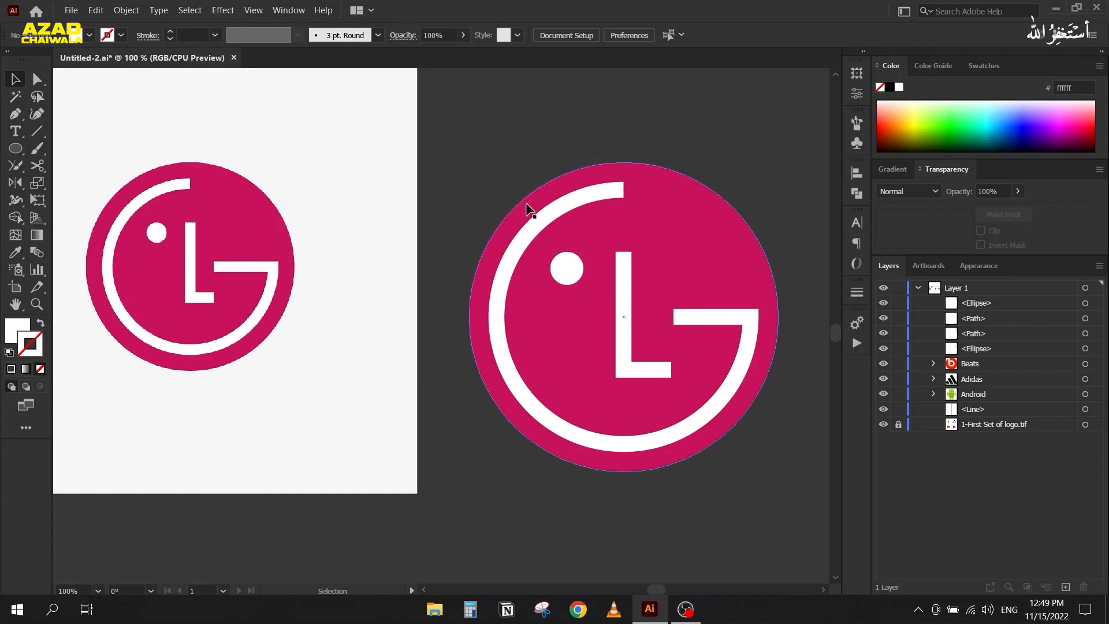
Try subtracting the unexpanded G and L strokes and the dot from the magenta circle with Minus Front, and undo it.
{"action": "left_click_drag", "start_coordinate": [480, 130], "coordinate": [779, 474]}
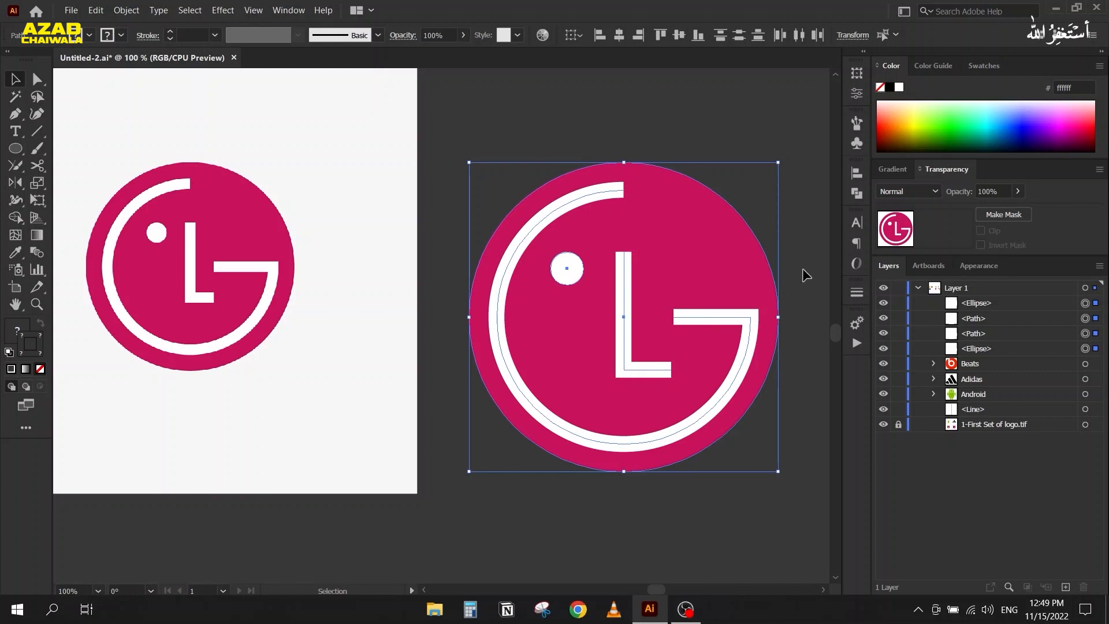
{"action": "left_click", "coordinate": [856, 194]}
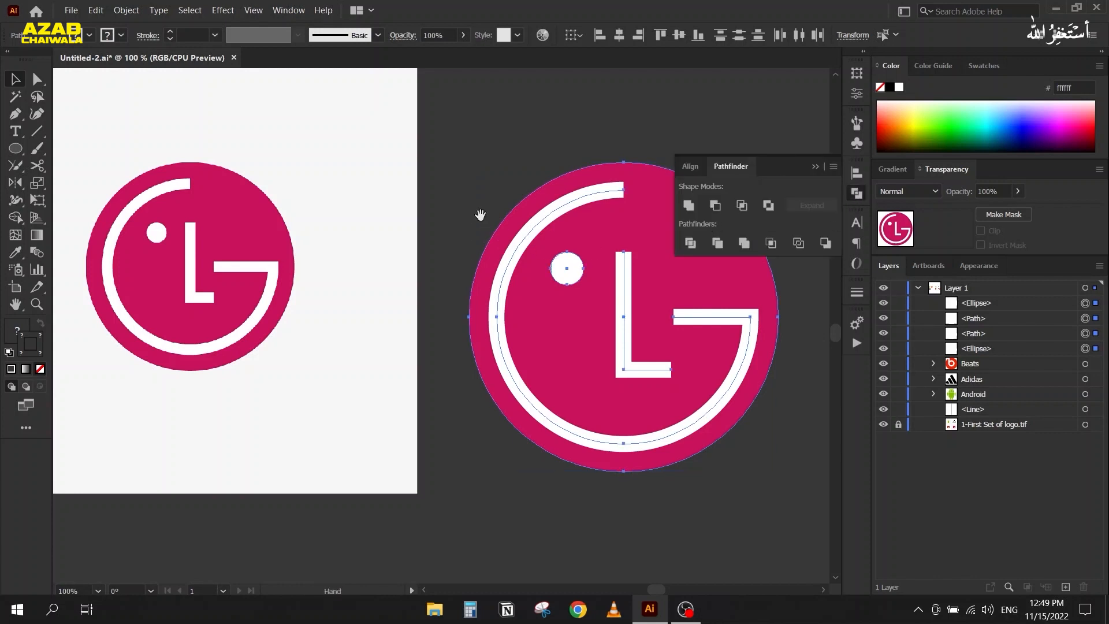
{"action": "left_click_drag", "start_coordinate": [485, 215], "coordinate": [302, 223]}
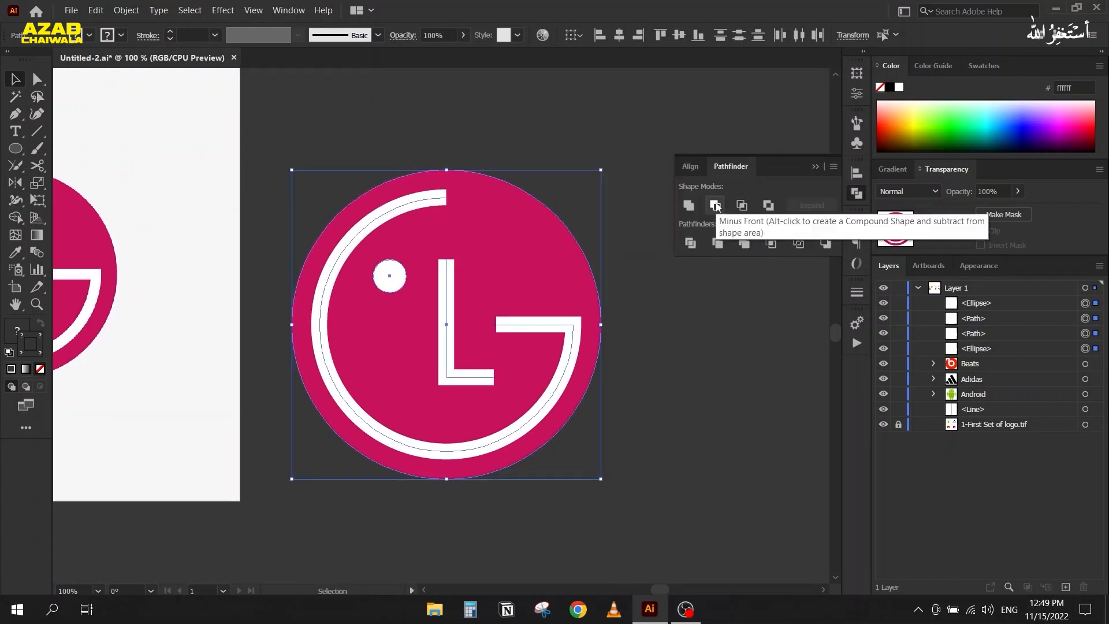
{"action": "left_click", "coordinate": [715, 205]}
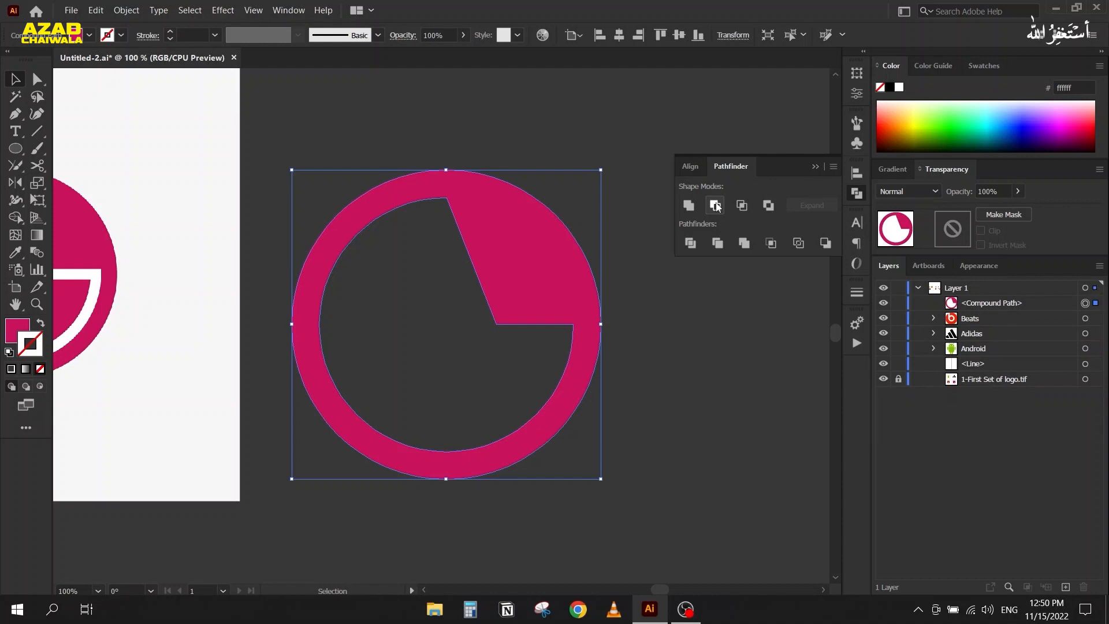
{"action": "key", "text": "ctrl+z"}
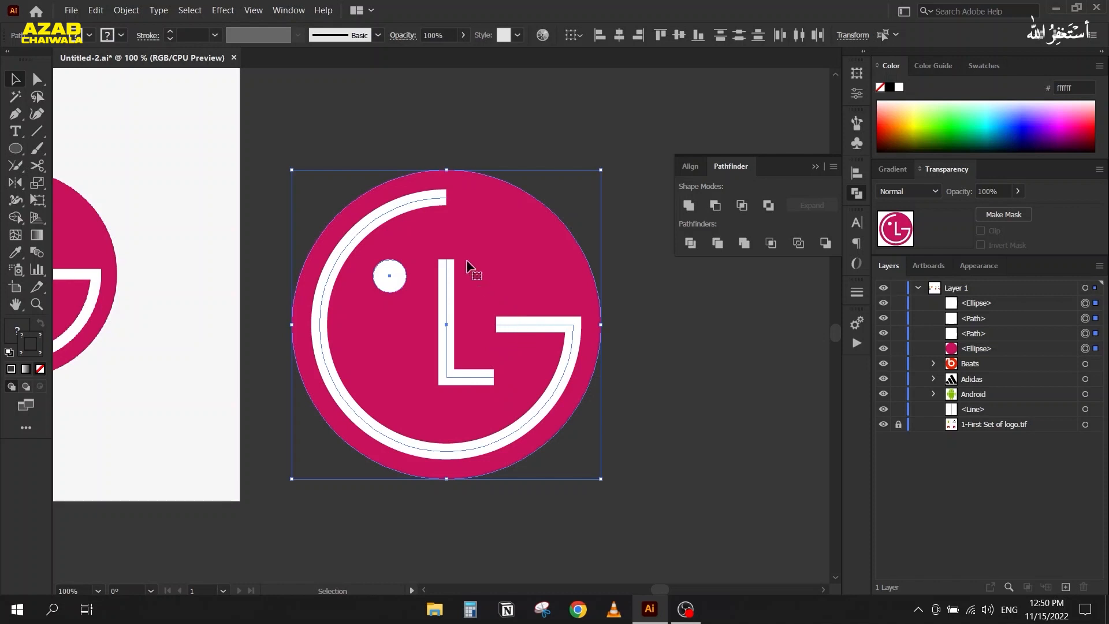
Expand the fill and stroke of the white G and L paths into filled shapes.
{"action": "left_click", "coordinate": [387, 121]}
{"action": "left_click", "coordinate": [397, 208]}
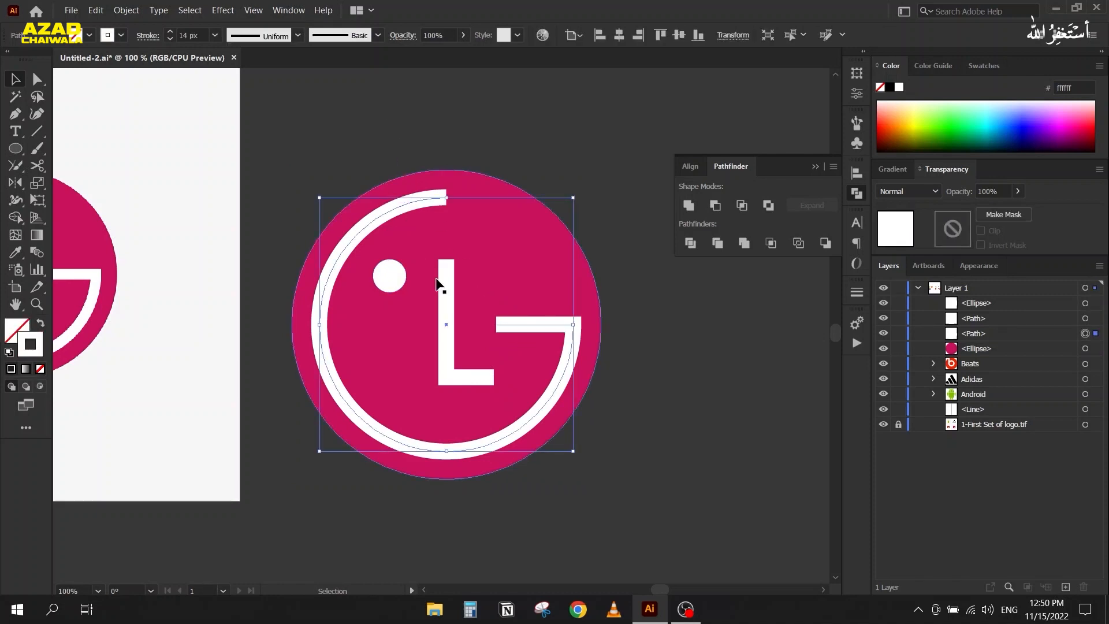
{"action": "left_click", "coordinate": [448, 306], "text": "shift"}
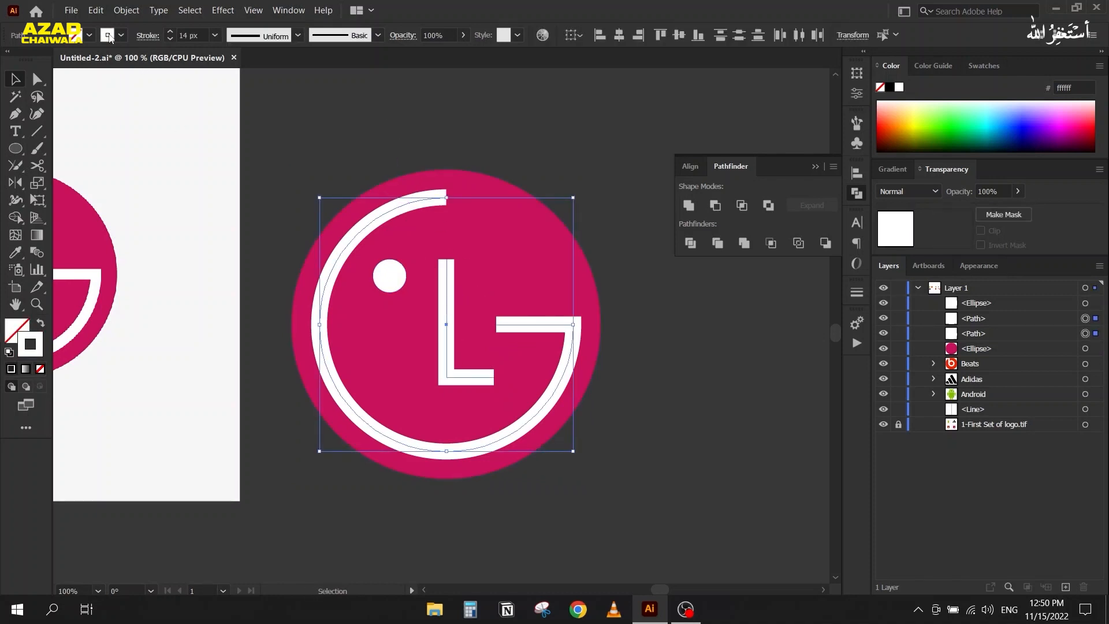
{"action": "left_click", "coordinate": [126, 10]}
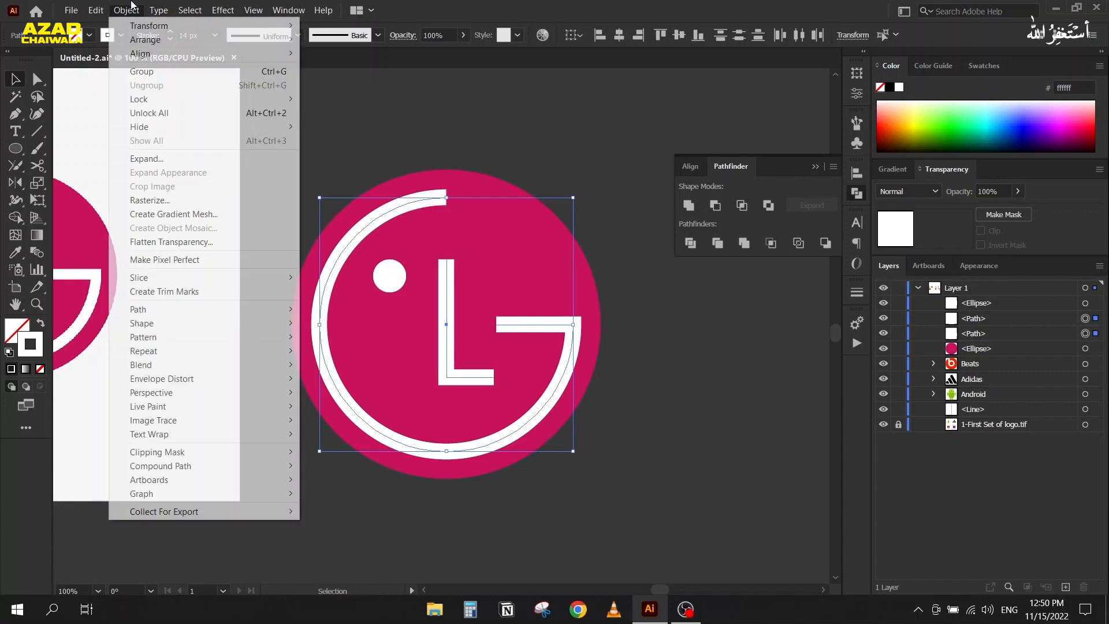
{"action": "left_click", "coordinate": [194, 160]}
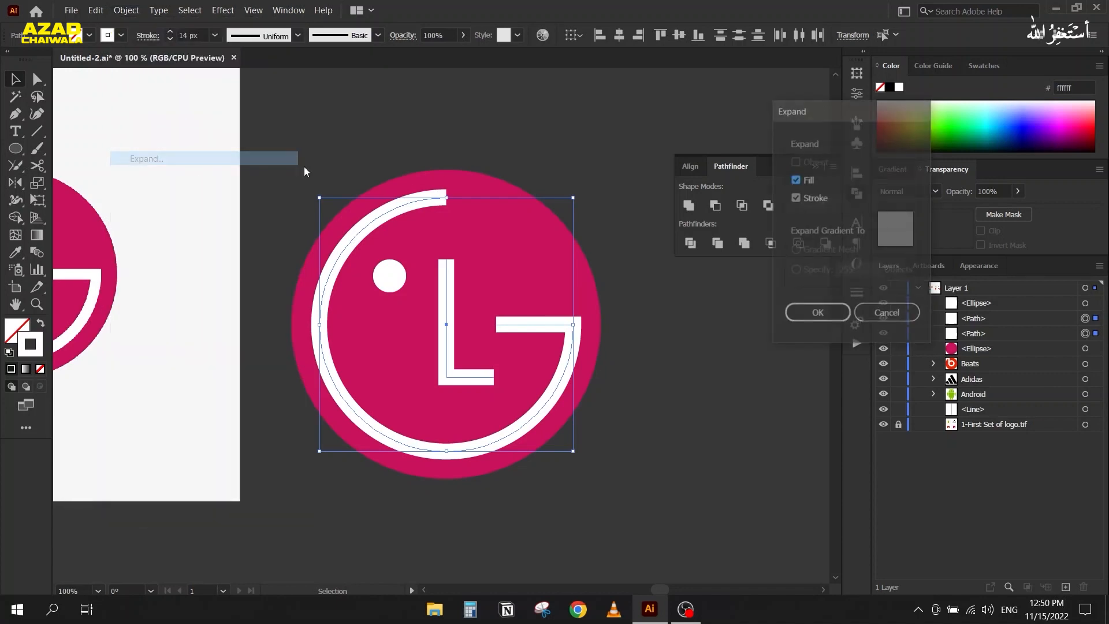
{"action": "left_click", "coordinate": [794, 315]}
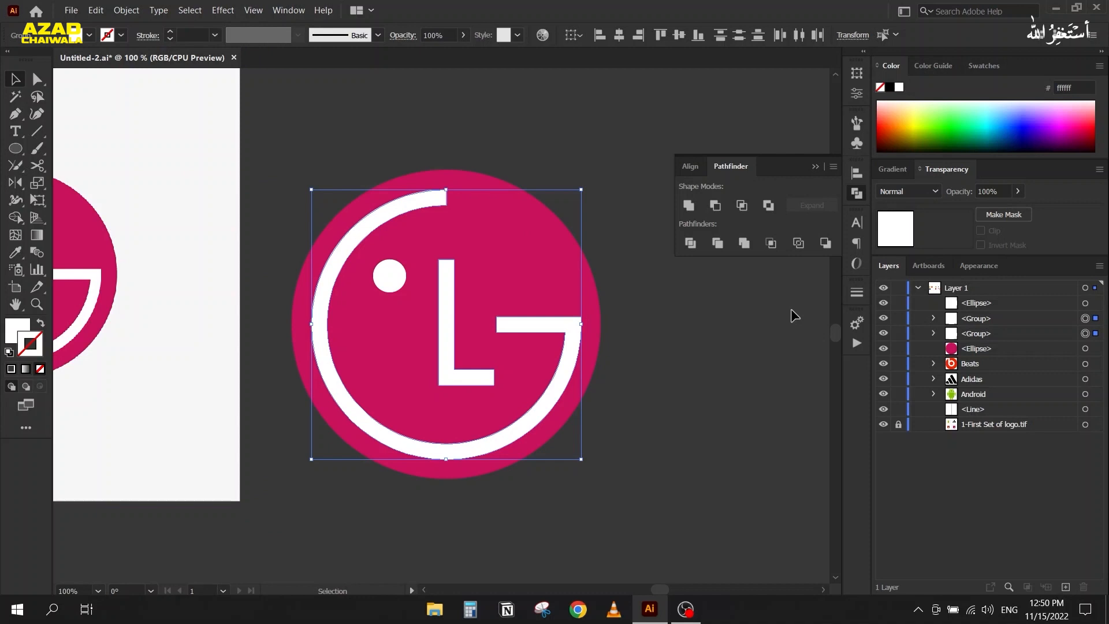
Subtract the G, the L and the dot from the magenta circle with Minus Front.
{"action": "left_click", "coordinate": [400, 279]}
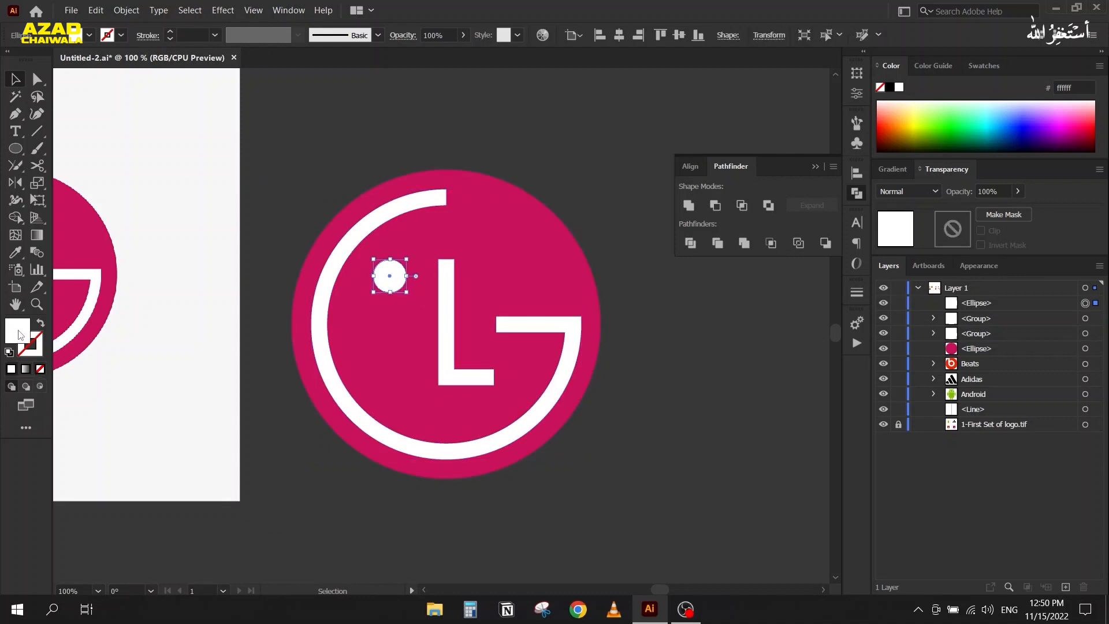
{"action": "left_click", "coordinate": [274, 195]}
{"action": "left_click_drag", "start_coordinate": [312, 199], "coordinate": [609, 476]}
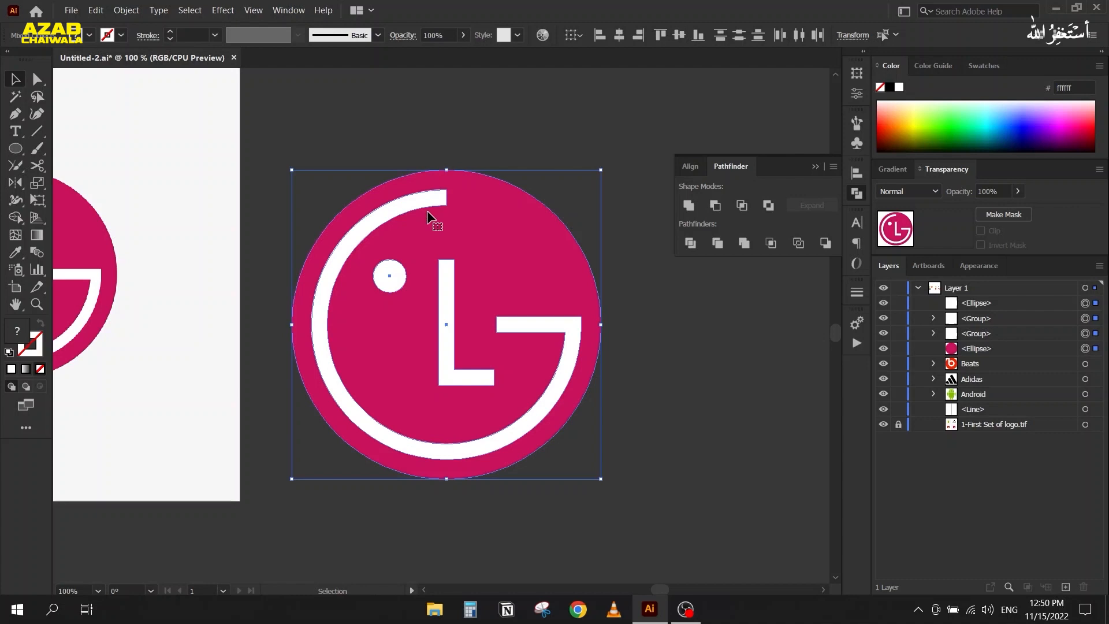
{"action": "left_click", "coordinate": [716, 205]}
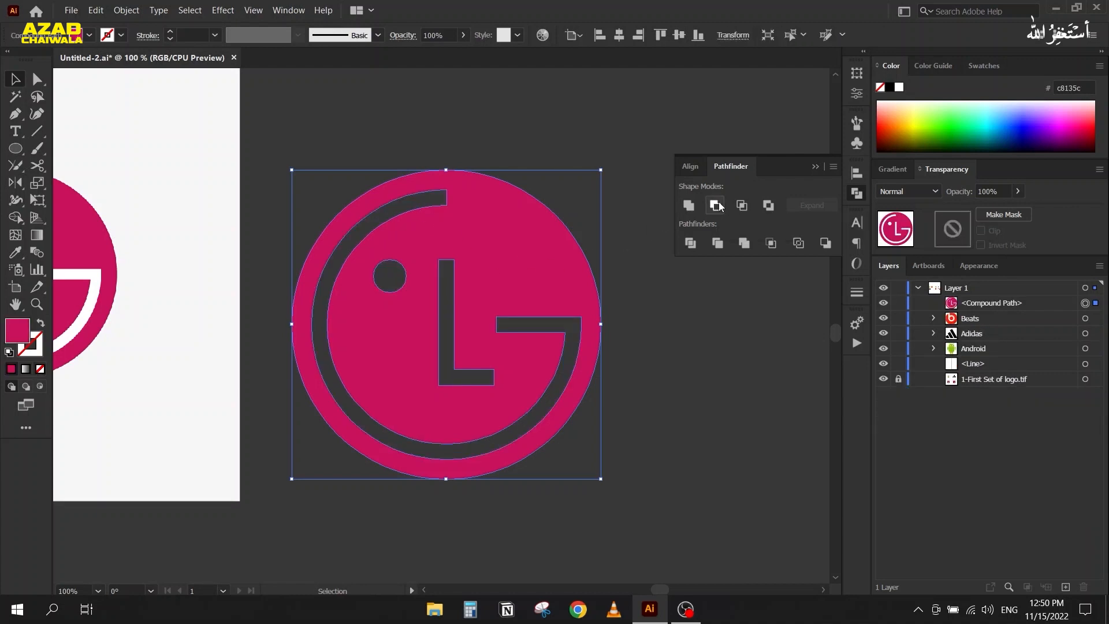
{"action": "left_click", "coordinate": [814, 167]}
Move the finished LG logo onto the artboard, to the right of the Adidas logo.
{"action": "scroll", "coordinate": [677, 213], "scroll_direction": "down", "scroll_amount": 2}
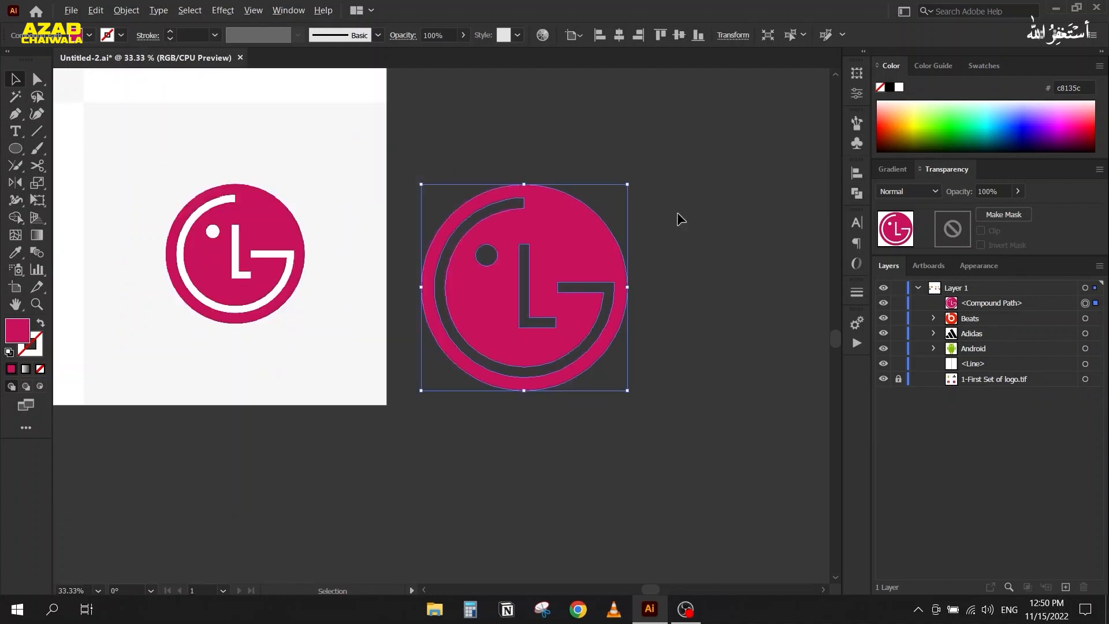
{"action": "left_click_drag", "start_coordinate": [483, 371], "coordinate": [600, 482]}
{"action": "left_click_drag", "start_coordinate": [750, 361], "coordinate": [212, 396]}
{"action": "left_click_drag", "start_coordinate": [205, 412], "coordinate": [389, 400]}
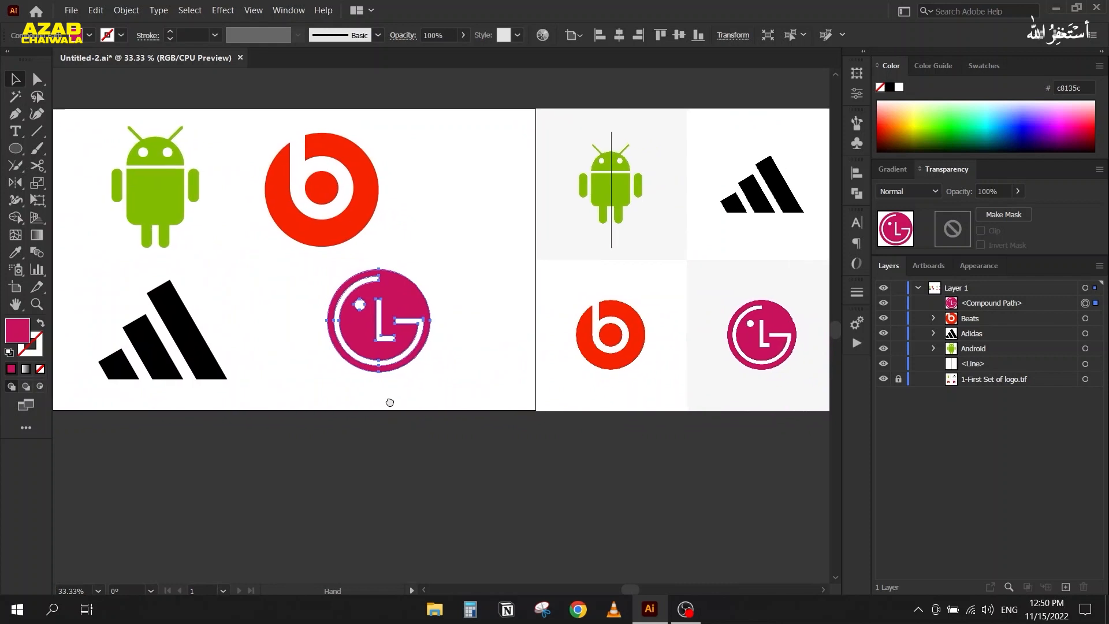
Delete the vertical guide line over the reference Android, and unlock and delete the reference image 1-First Set of logo.tif.
{"action": "left_click", "coordinate": [611, 184]}
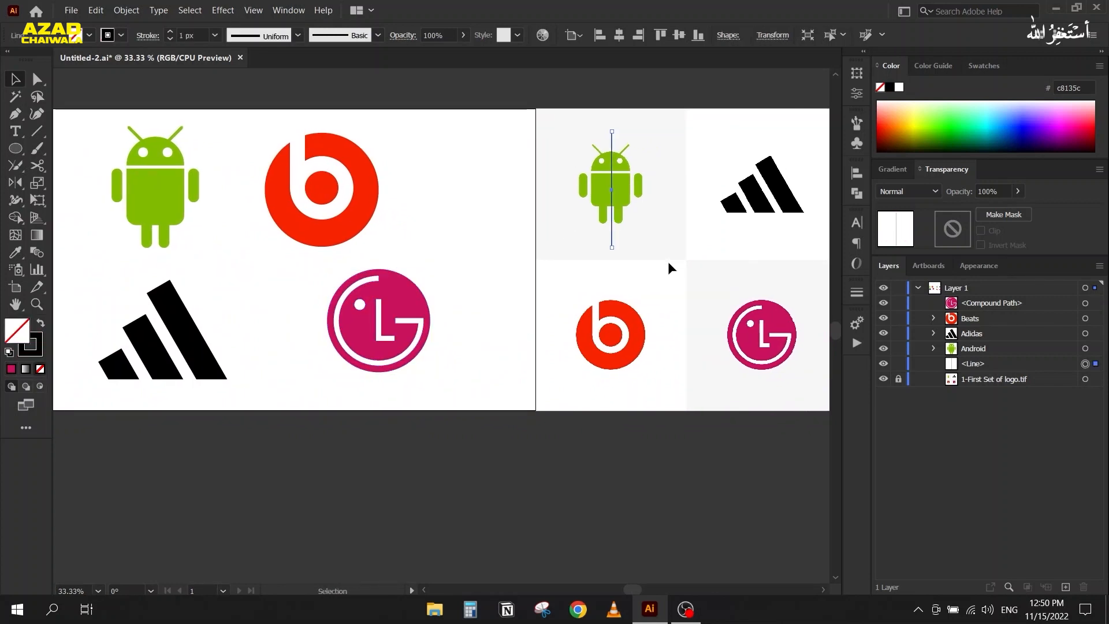
{"action": "key", "text": "Delete"}
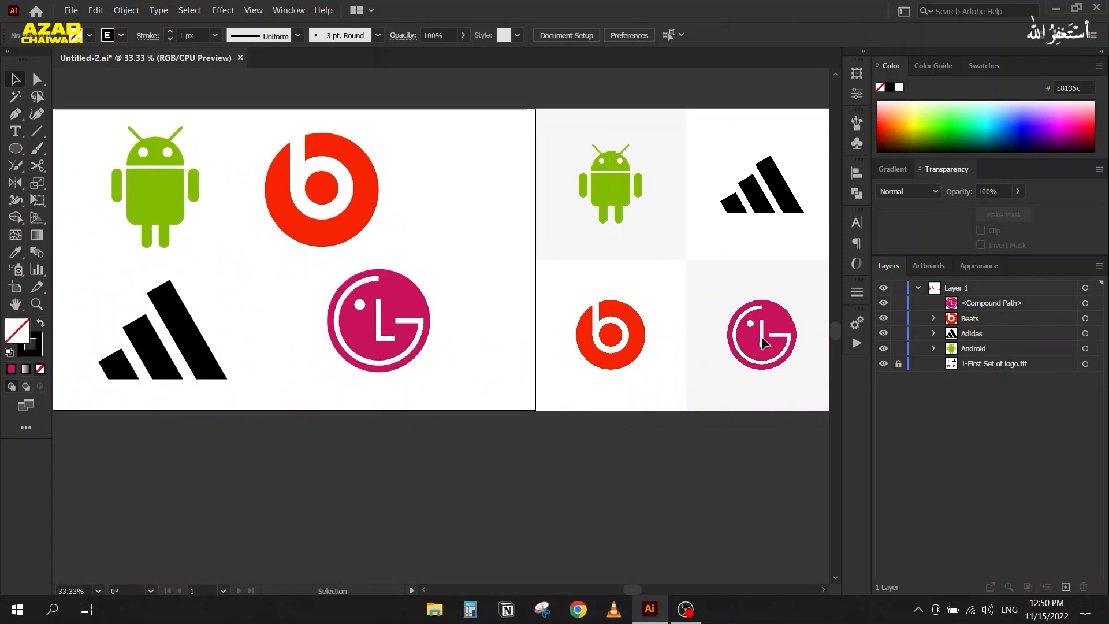
{"action": "left_click", "coordinate": [898, 365]}
{"action": "left_click", "coordinate": [703, 284]}
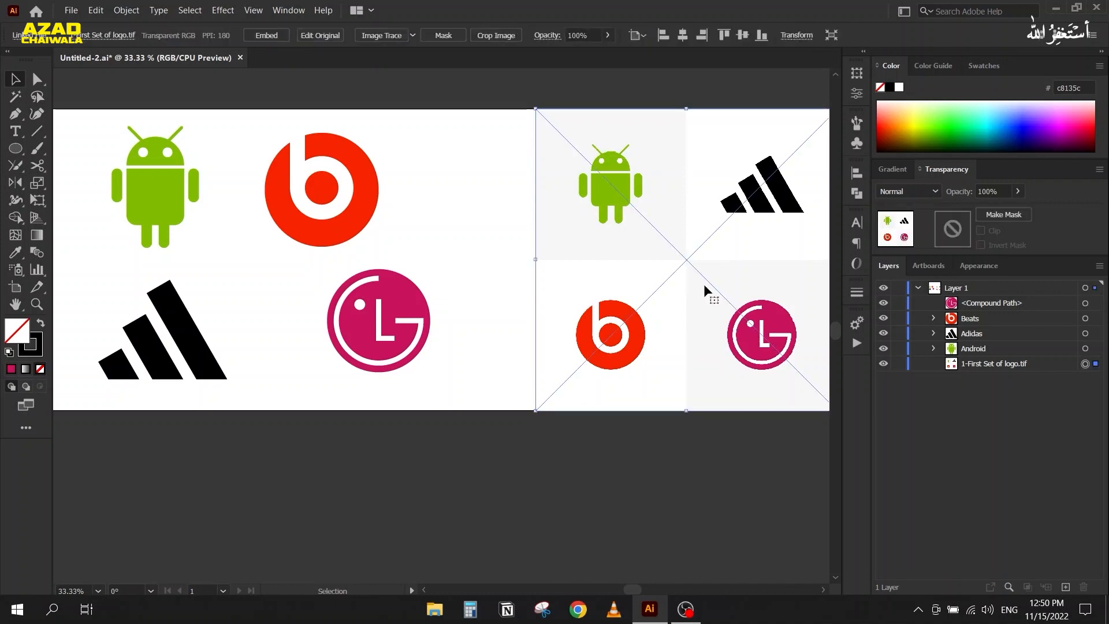
{"action": "key", "text": "Delete"}
{"action": "left_click_drag", "start_coordinate": [324, 408], "coordinate": [460, 404]}
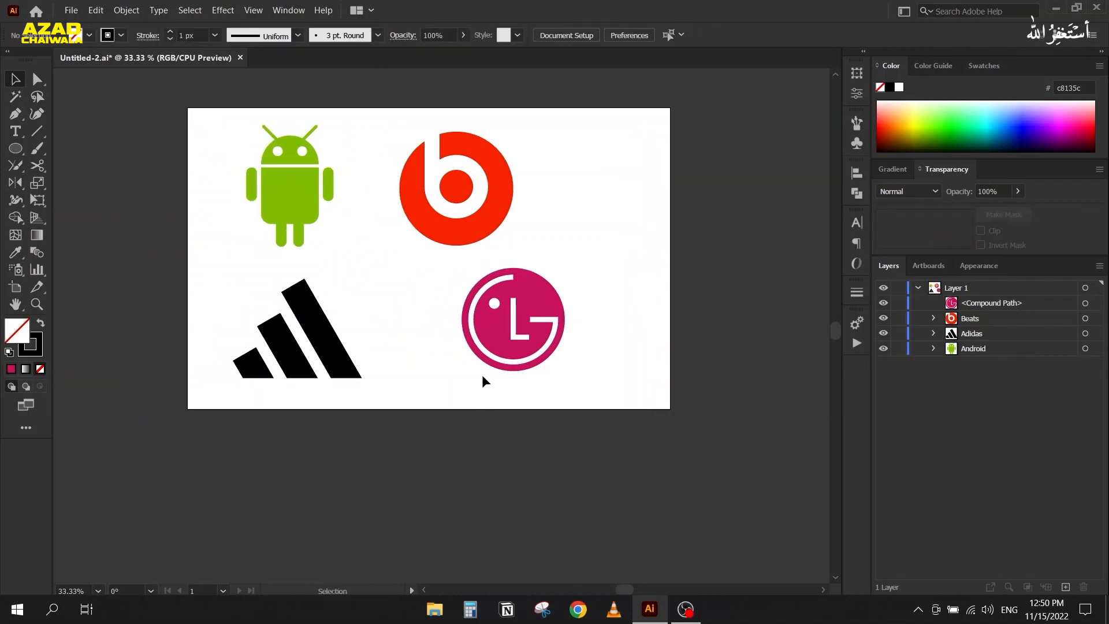
Rename the LG logo's compound path in the layer list as LG.
{"action": "left_click_drag", "start_coordinate": [433, 284], "coordinate": [570, 397]}
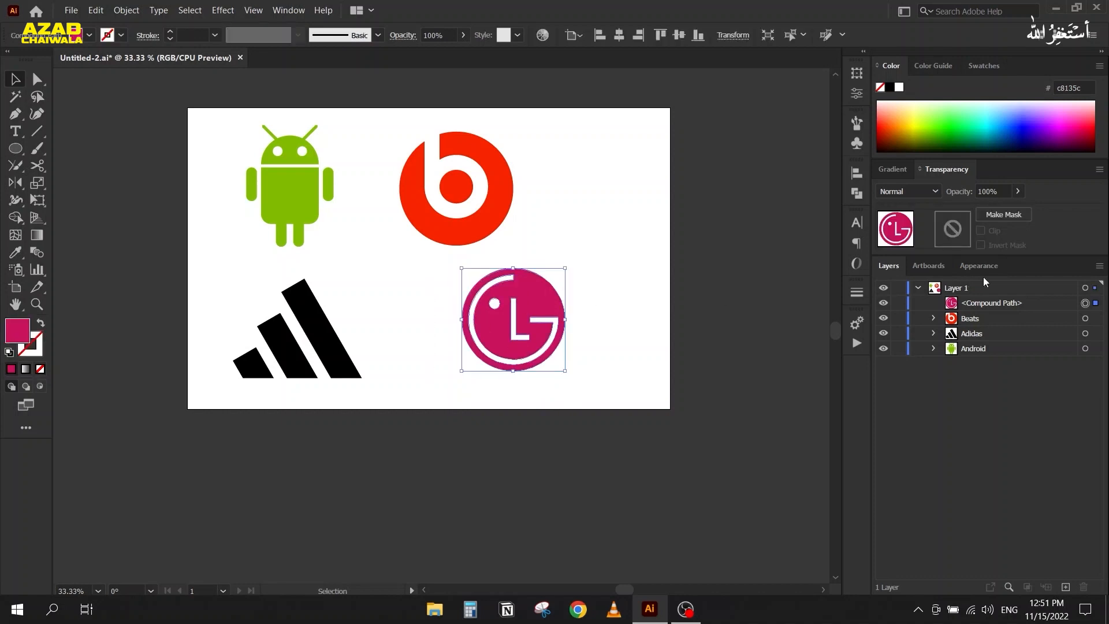
{"action": "double_click", "coordinate": [986, 303]}
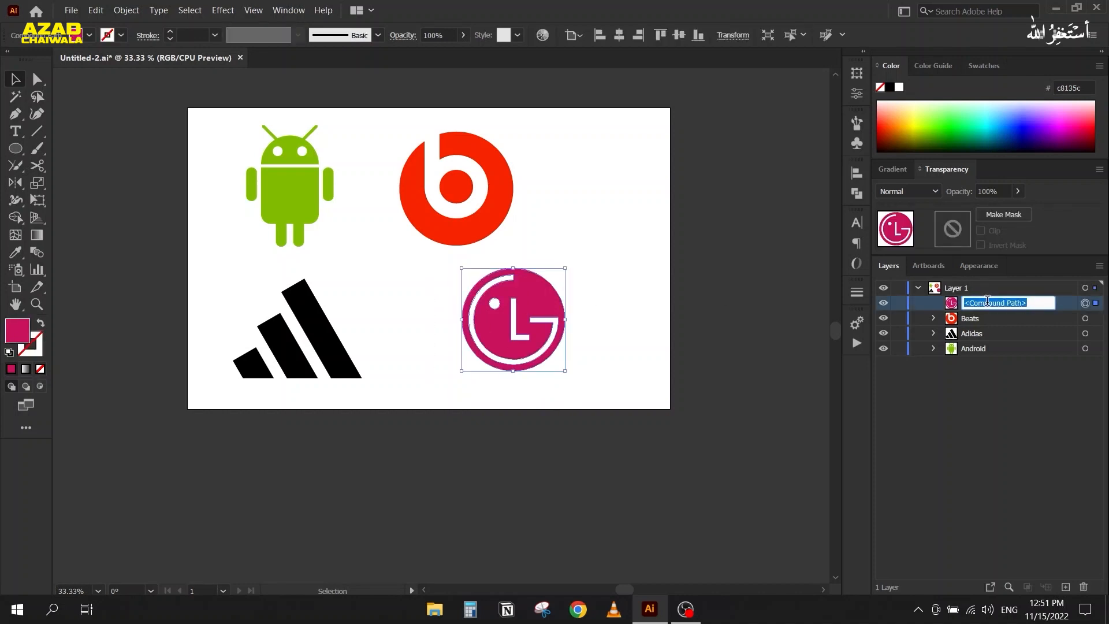
{"action": "type", "text": "LG"}
{"action": "key", "text": "Return"}
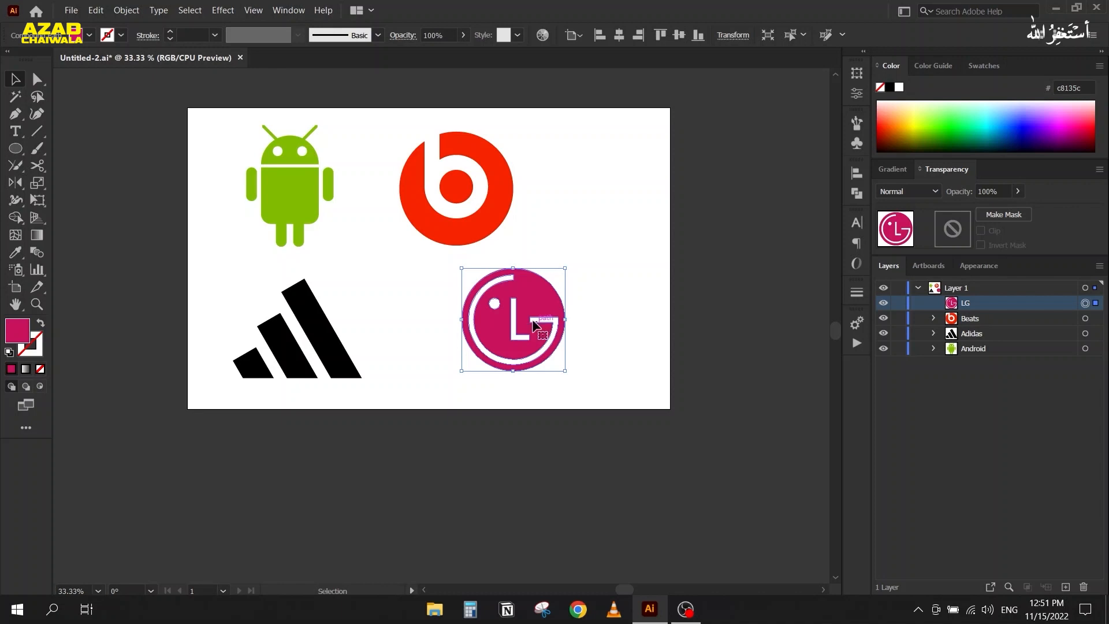
Reposition the LG, Beats, Android and Adidas logos into an evenly spaced two-by-two arrangement on the artboard.
{"action": "left_click_drag", "start_coordinate": [511, 321], "coordinate": [501, 330]}
{"action": "left_click_drag", "start_coordinate": [415, 195], "coordinate": [470, 199]}
{"action": "left_click_drag", "start_coordinate": [303, 199], "coordinate": [323, 197]}
{"action": "left_click_drag", "start_coordinate": [241, 297], "coordinate": [360, 399]}
{"action": "left_click_drag", "start_coordinate": [327, 340], "coordinate": [339, 343]}
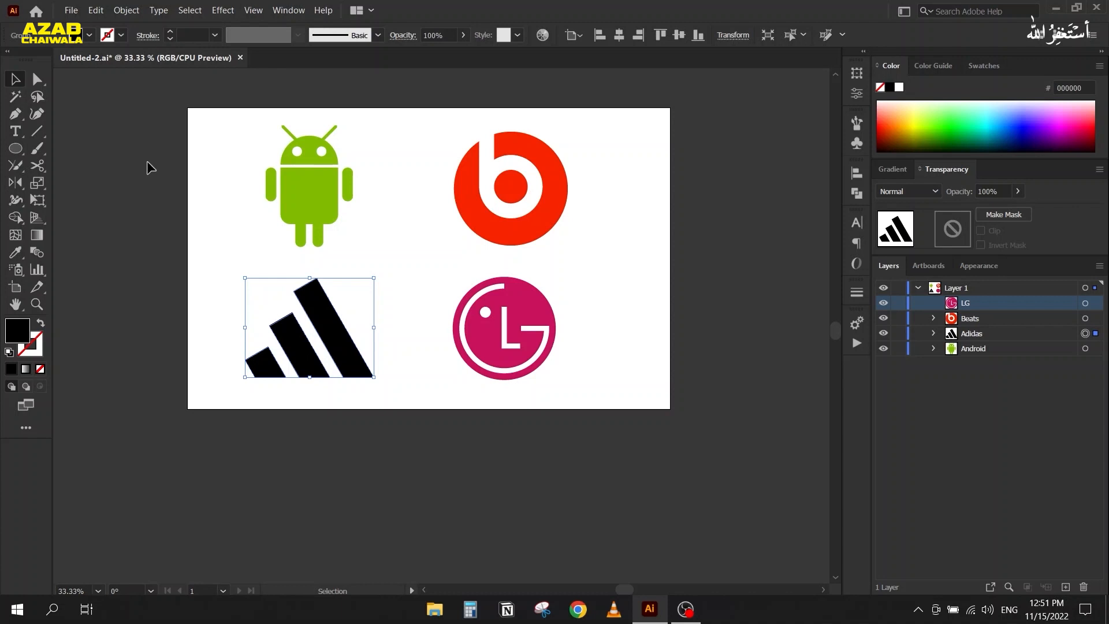
{"action": "left_click_drag", "start_coordinate": [166, 207], "coordinate": [171, 274]}
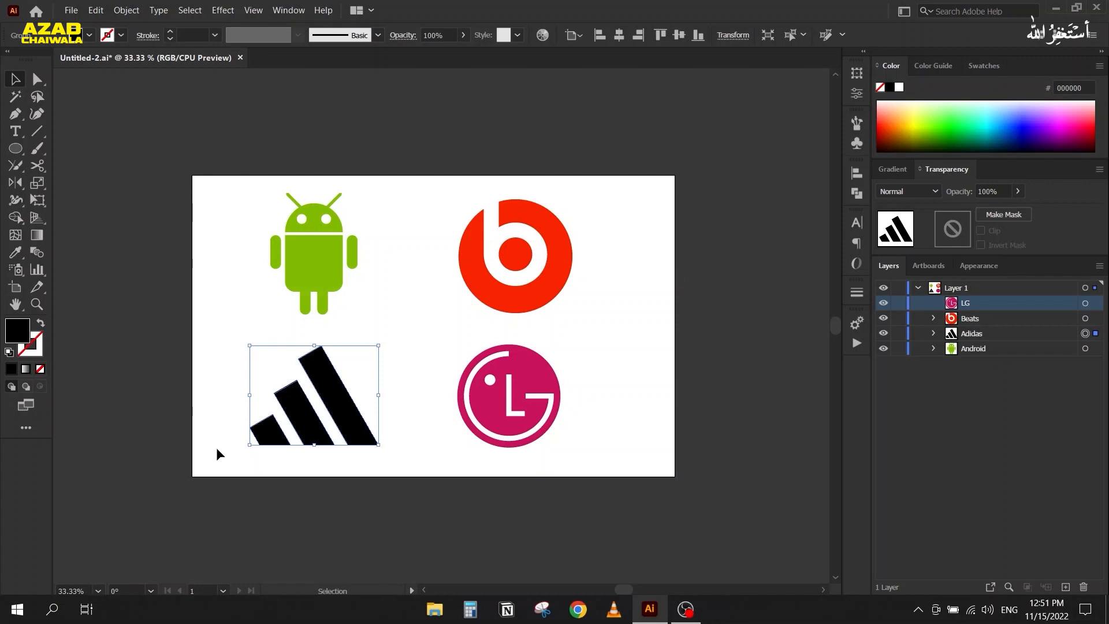
Move the Adidas logo slightly up and to the right, beneath the Android logo.
{"action": "left_click_drag", "start_coordinate": [353, 398], "coordinate": [365, 388]}
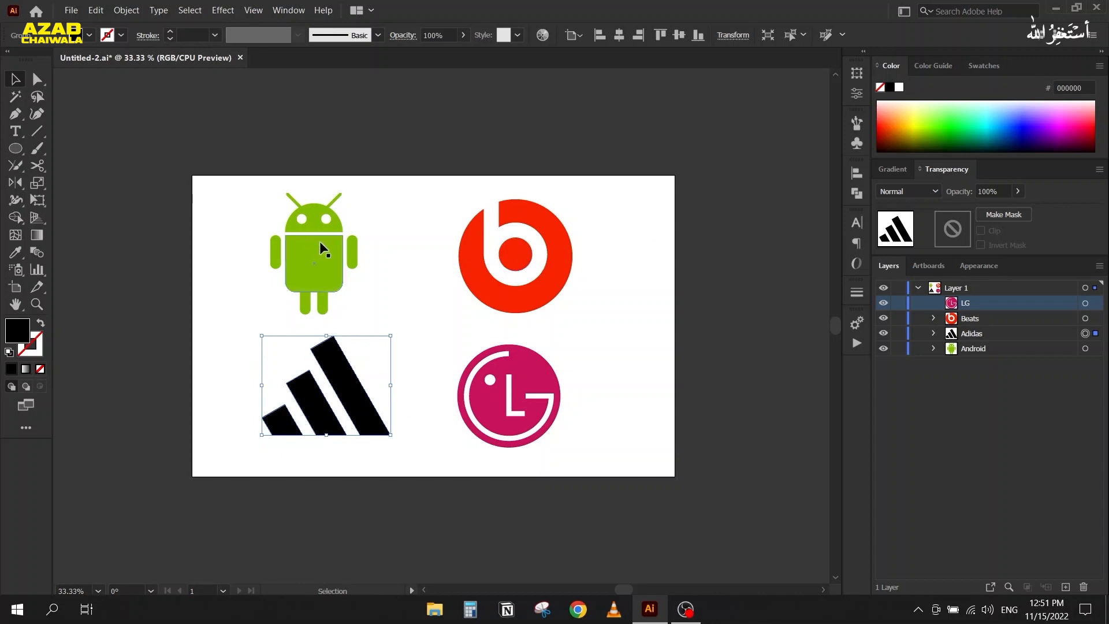
Set up a Save for Web (Legacy) export of the artboard as JPEG at Maximum quality, with the whole artboard fitted in the preview.
{"action": "left_click", "coordinate": [72, 11]}
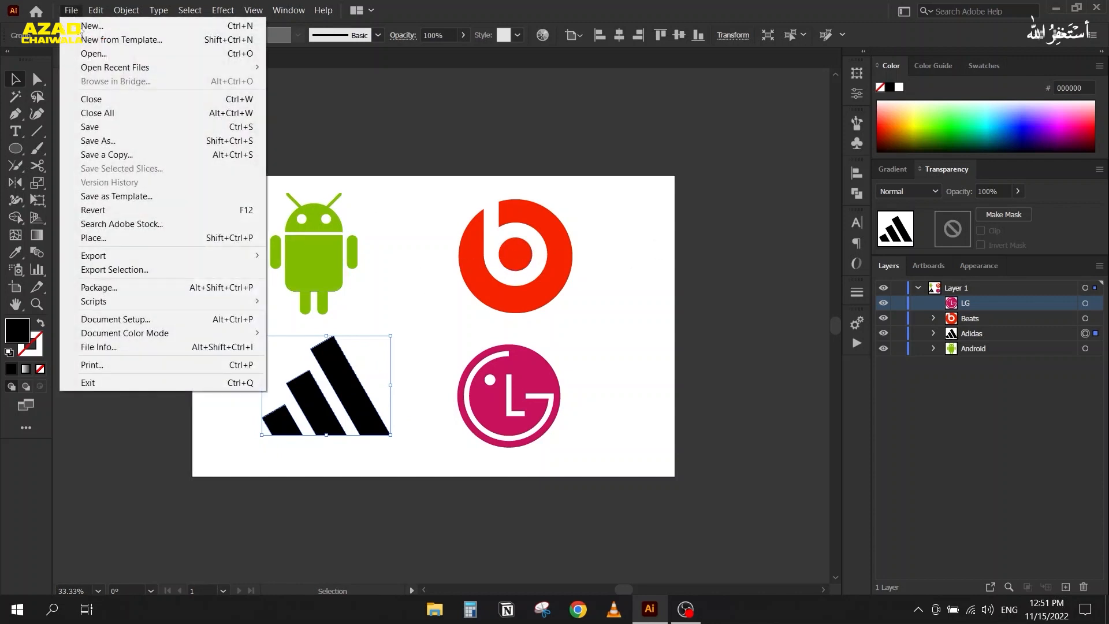
{"action": "mouse_move", "coordinate": [145, 255]}
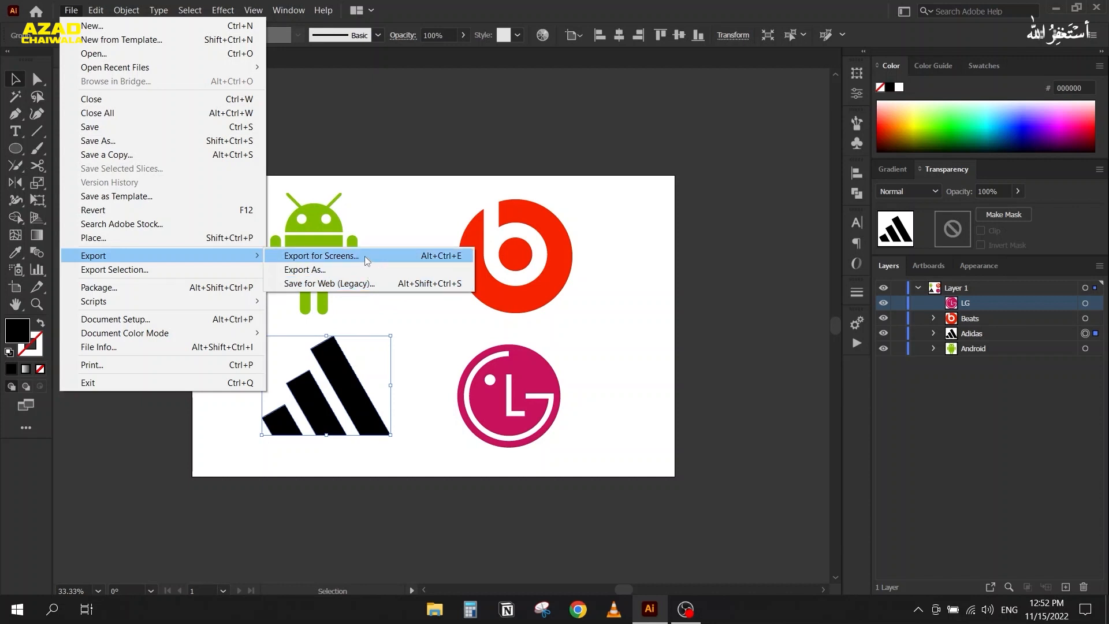
{"action": "left_click", "coordinate": [385, 285]}
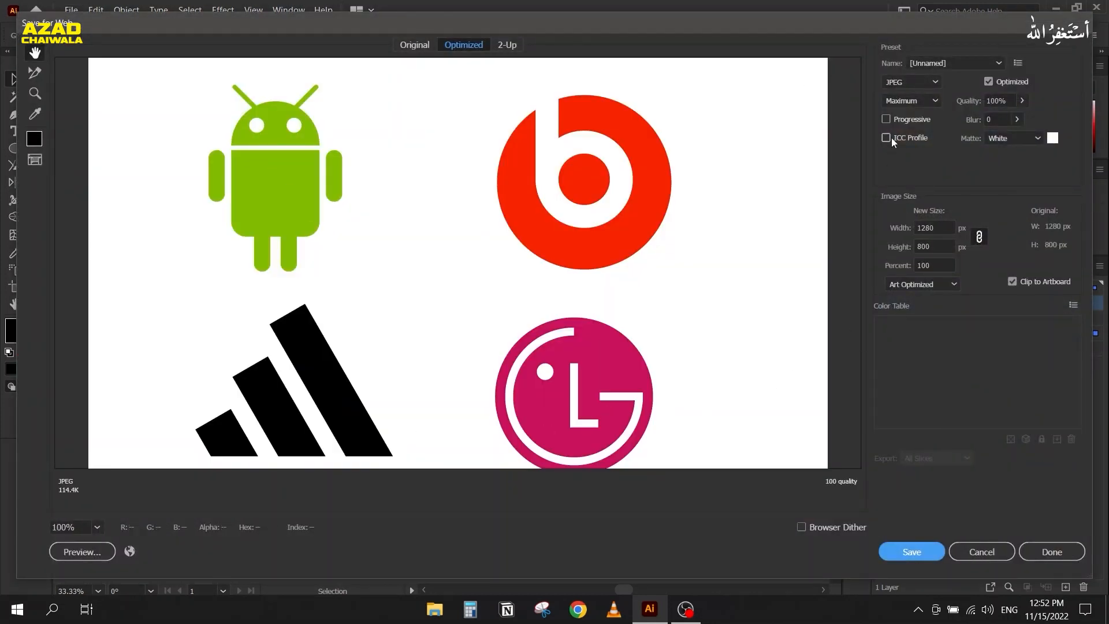
{"action": "left_click", "coordinate": [934, 80]}
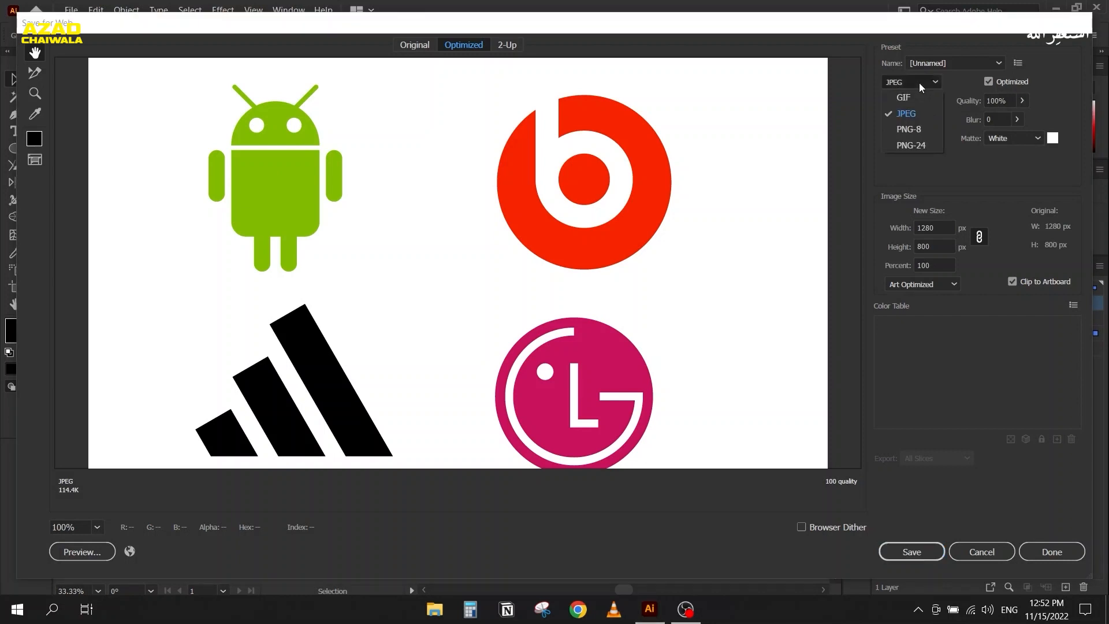
{"action": "left_click", "coordinate": [930, 114]}
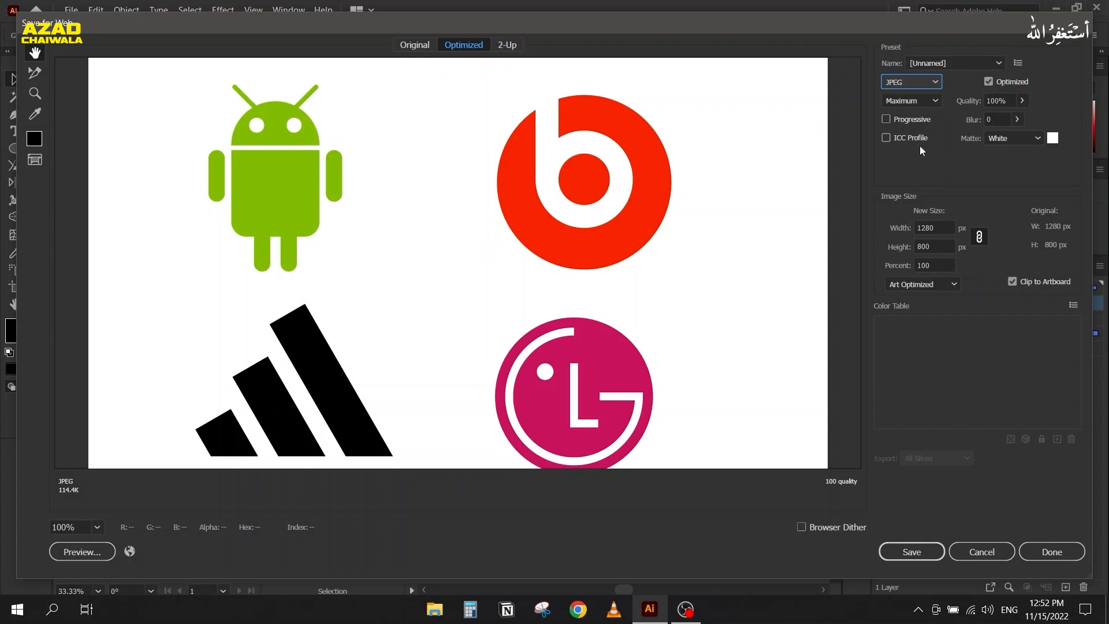
{"action": "left_click", "coordinate": [909, 103]}
{"action": "left_click", "coordinate": [934, 180]}
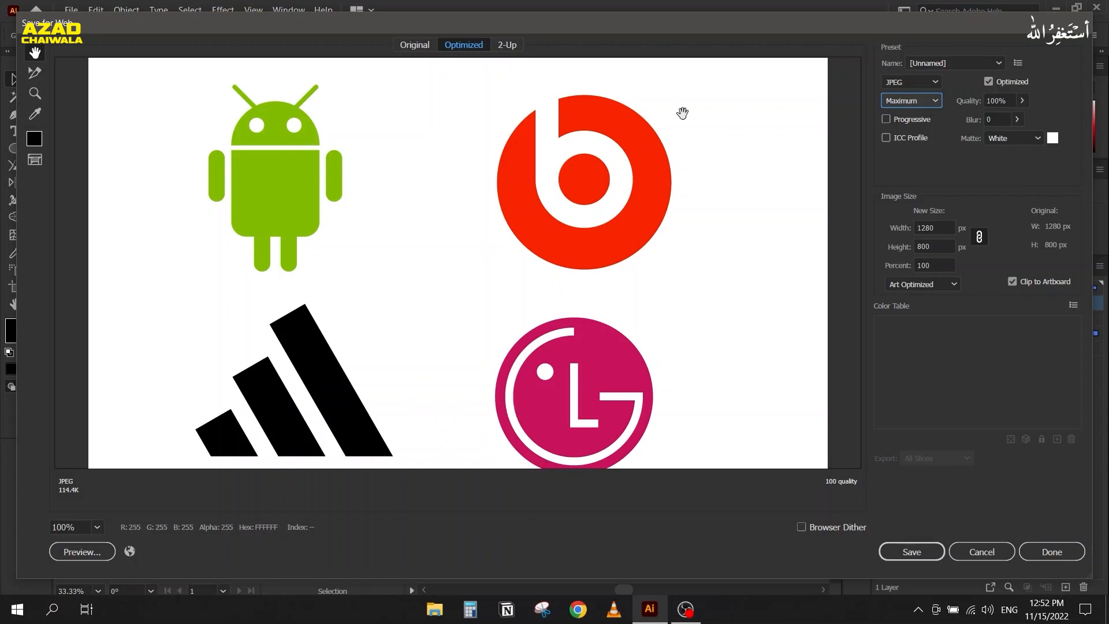
{"action": "left_click", "coordinate": [100, 529]}
{"action": "left_click", "coordinate": [117, 514]}
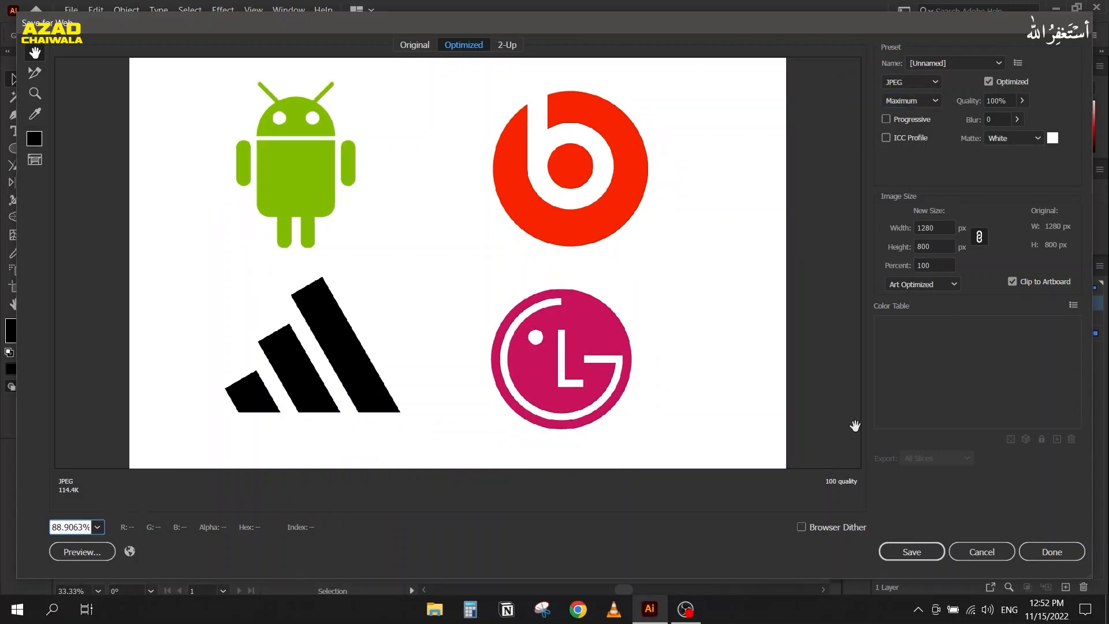
Save the optimized JPEG to the Desktop with the file name First Set Of Logos.
{"action": "left_click", "coordinate": [898, 550]}
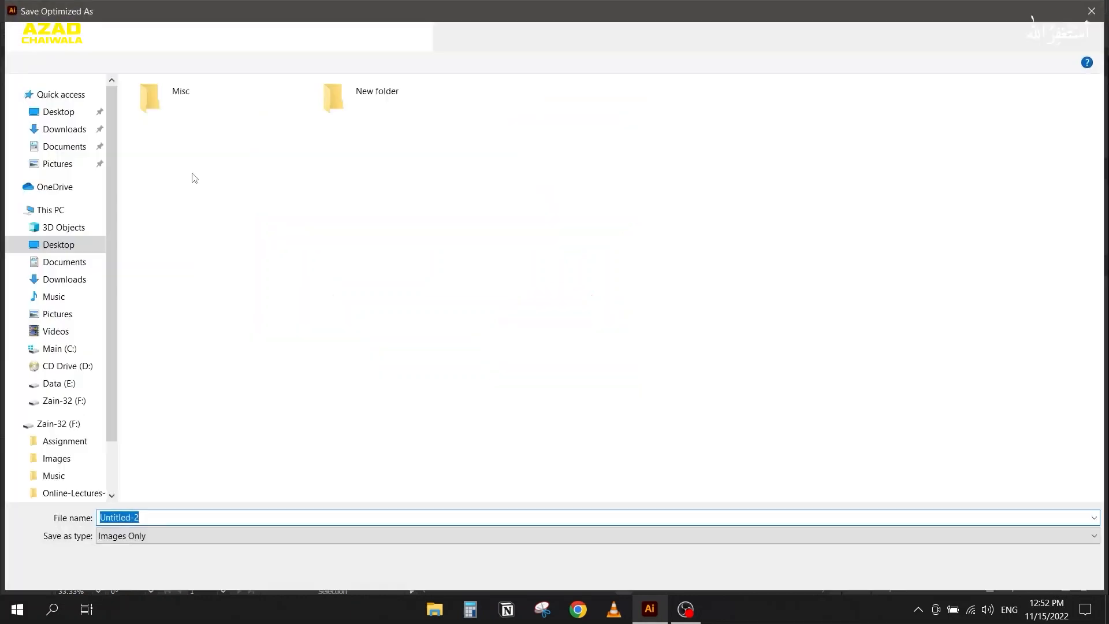
{"action": "left_click", "coordinate": [82, 112]}
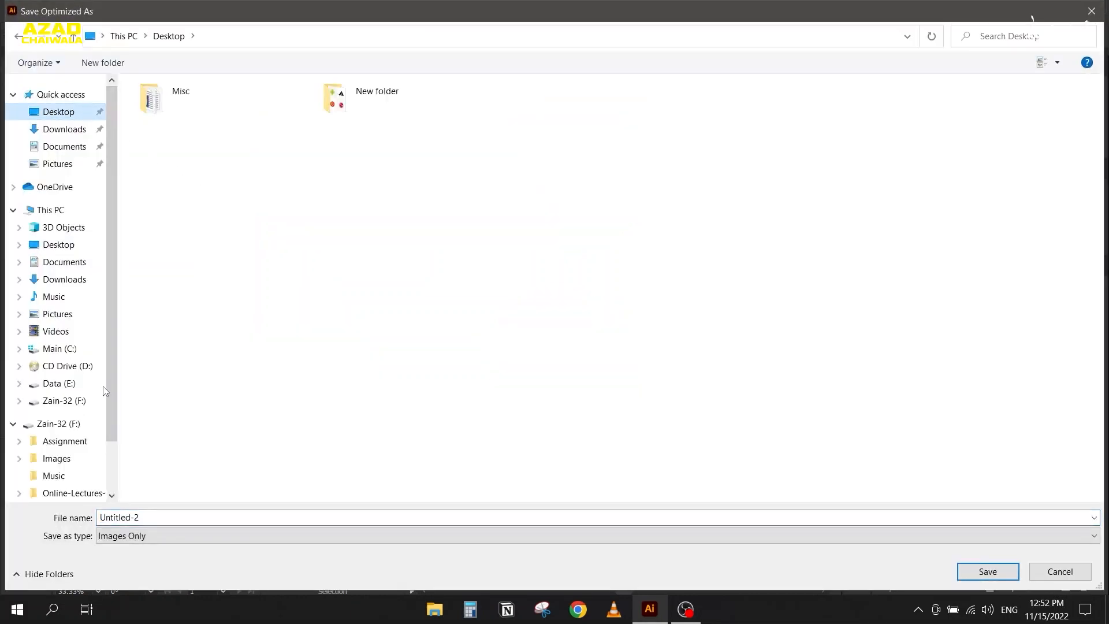
{"action": "type", "text": "First Set Of Logos"}
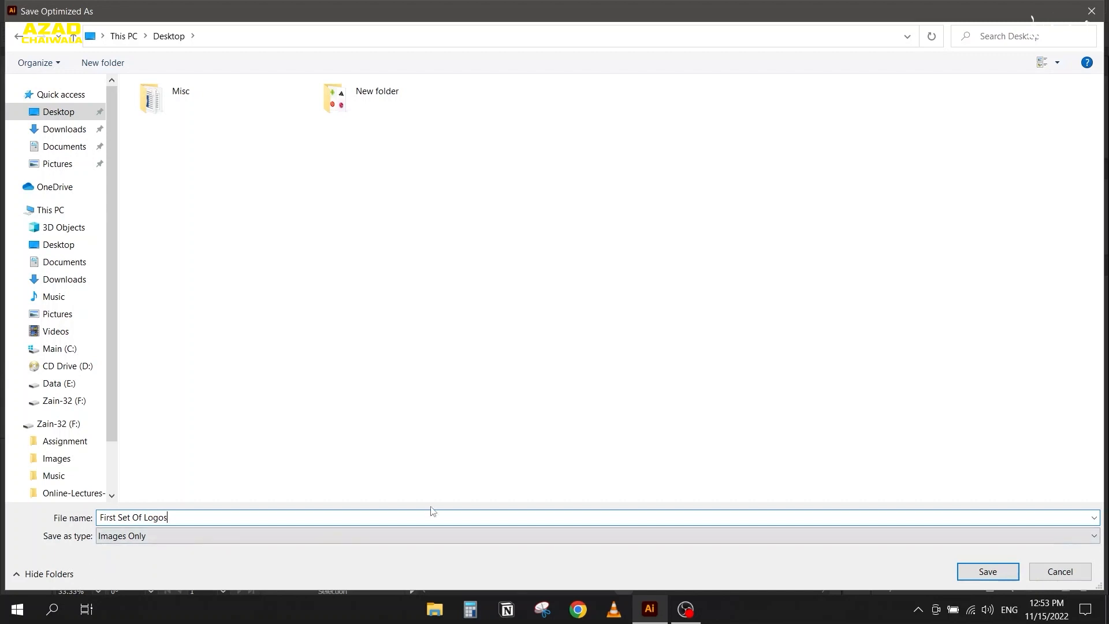
{"action": "left_click", "coordinate": [986, 570]}
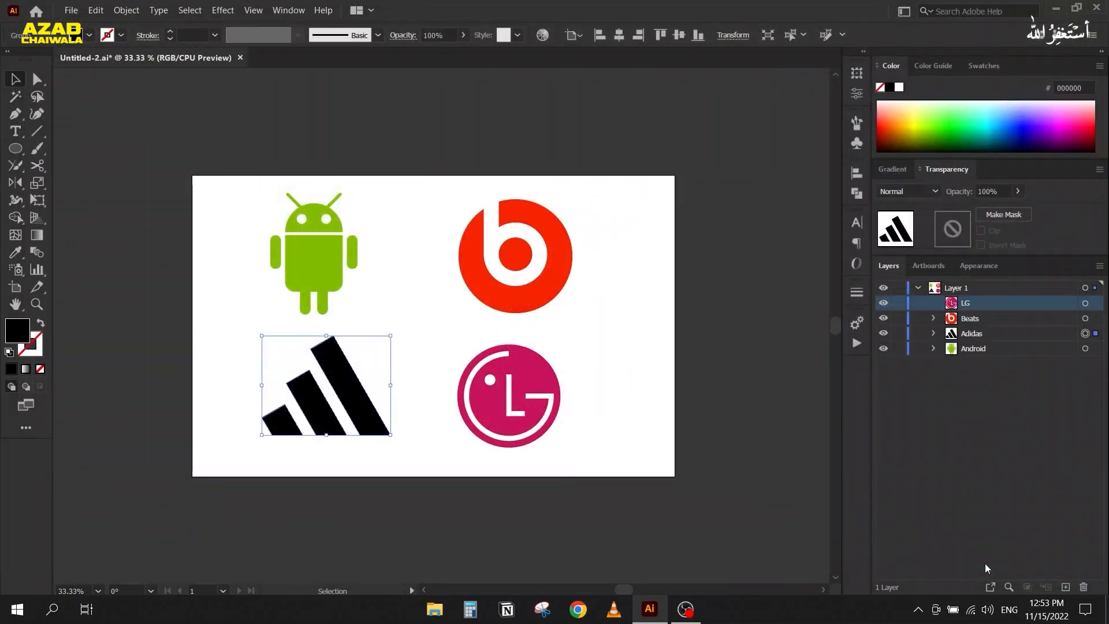
Show the desktop, open the exported First-Set-Of-Logos image to check it, close it and return to Illustrator.
{"action": "left_click", "coordinate": [1106, 609]}
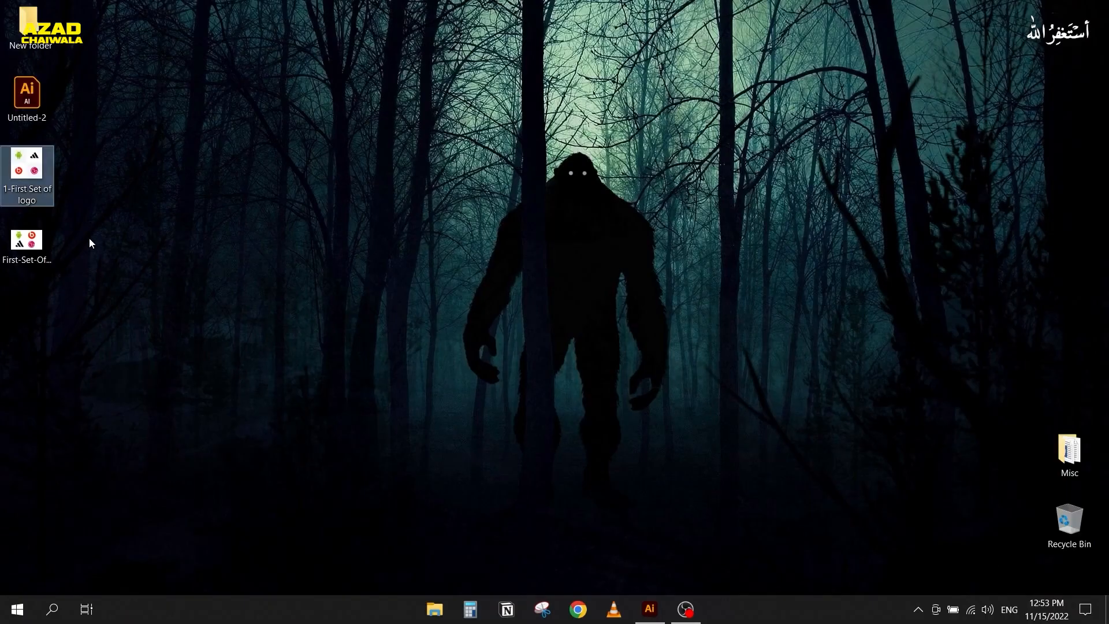
{"action": "left_click", "coordinate": [49, 252]}
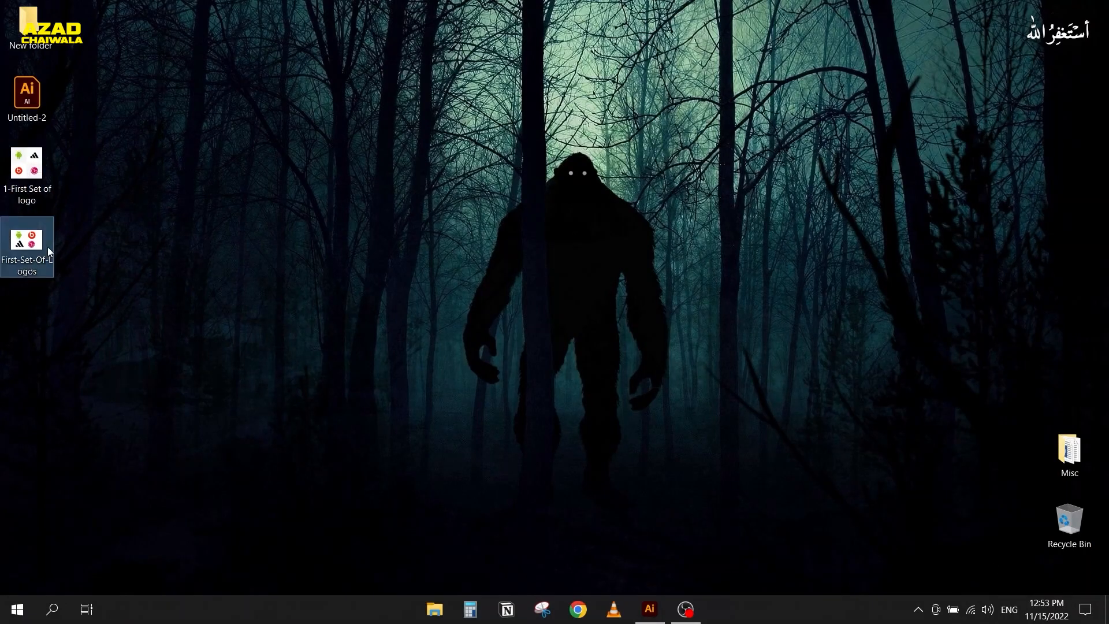
{"action": "left_click", "coordinate": [33, 176]}
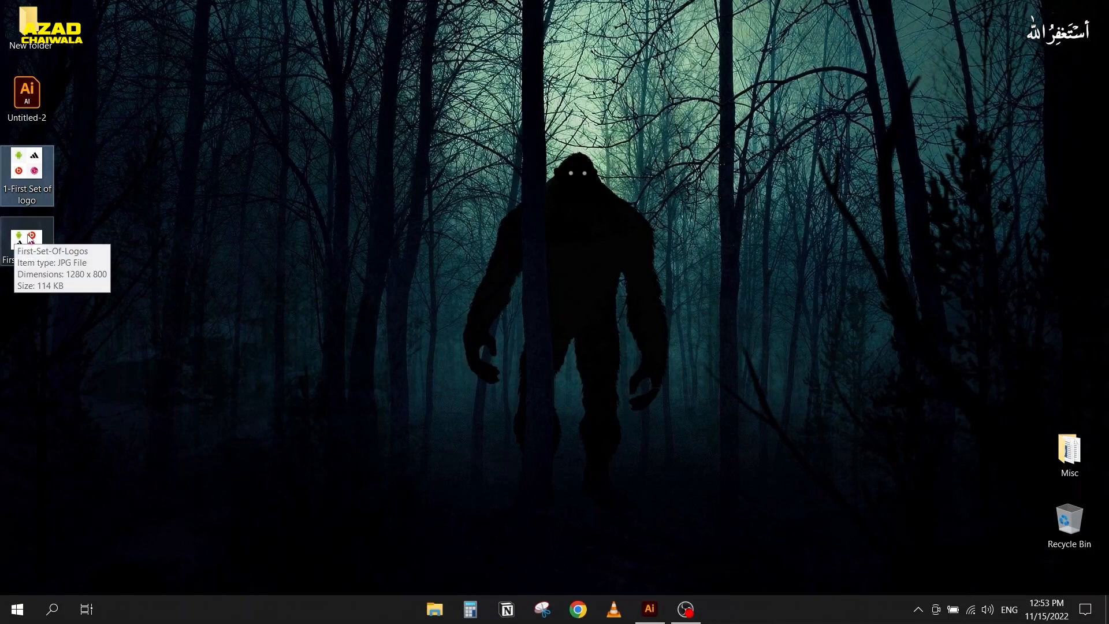
{"action": "double_click", "coordinate": [30, 238]}
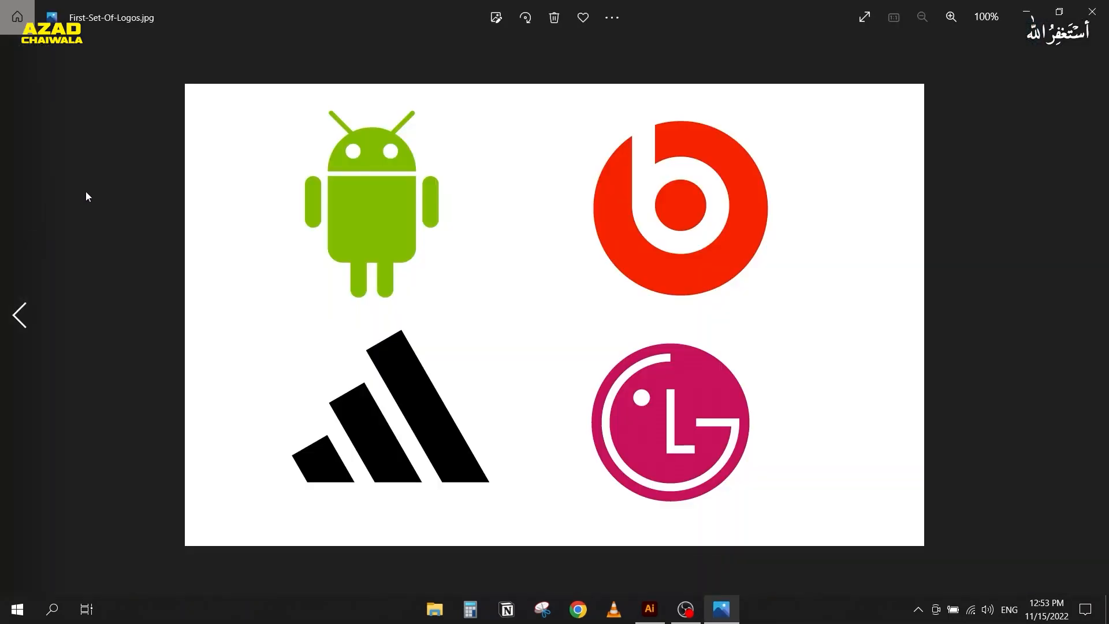
{"action": "left_click", "coordinate": [1105, 4]}
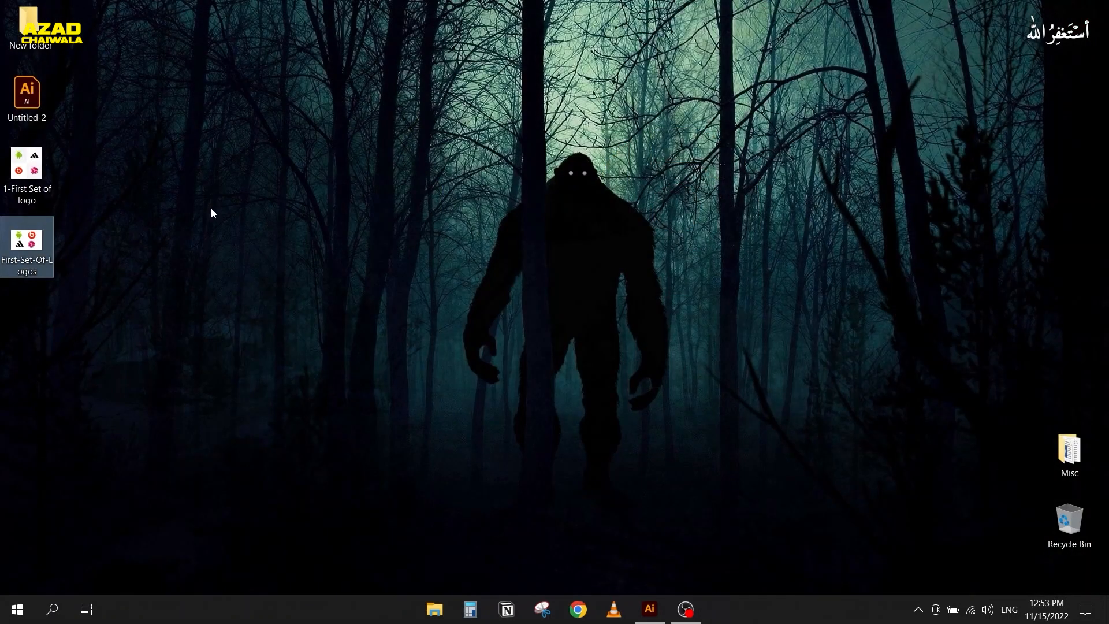
{"action": "left_click", "coordinate": [649, 608]}
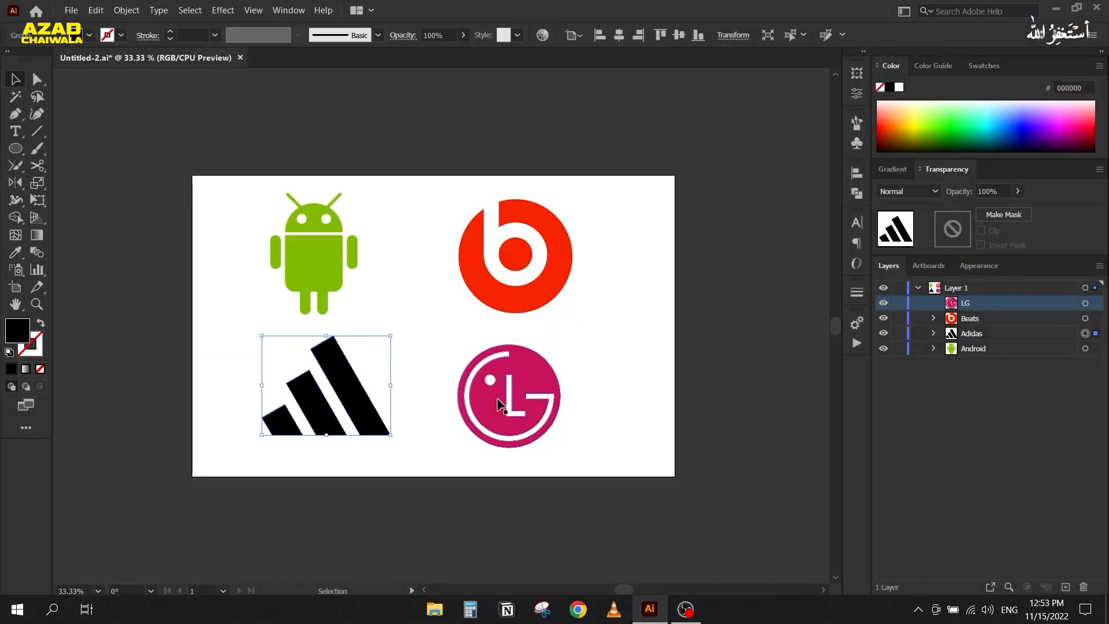